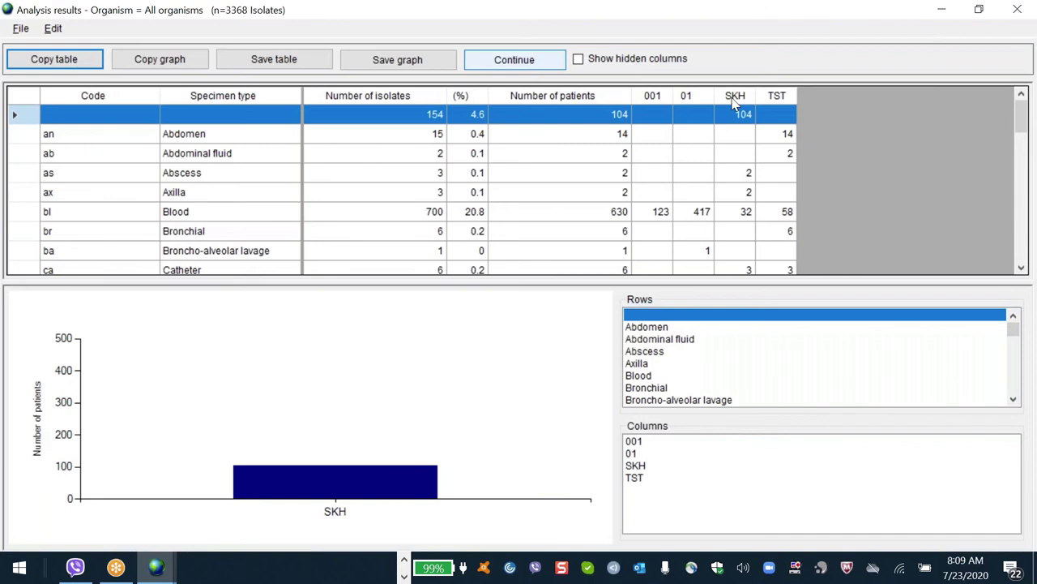
- Sort the specimen type results in descending order by SKH, TST and 001 in turn, and close the results and the Quick analysis window
{"action": "left_click", "coordinate": [736, 96]}
{"action": "left_click", "coordinate": [738, 97]}
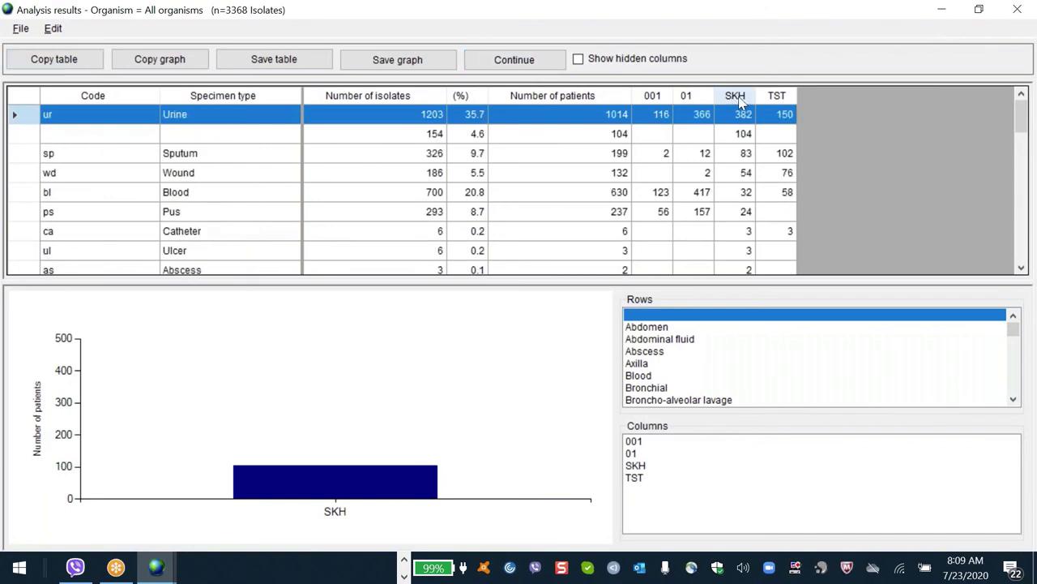
{"action": "left_click", "coordinate": [782, 103]}
{"action": "left_click", "coordinate": [785, 102]}
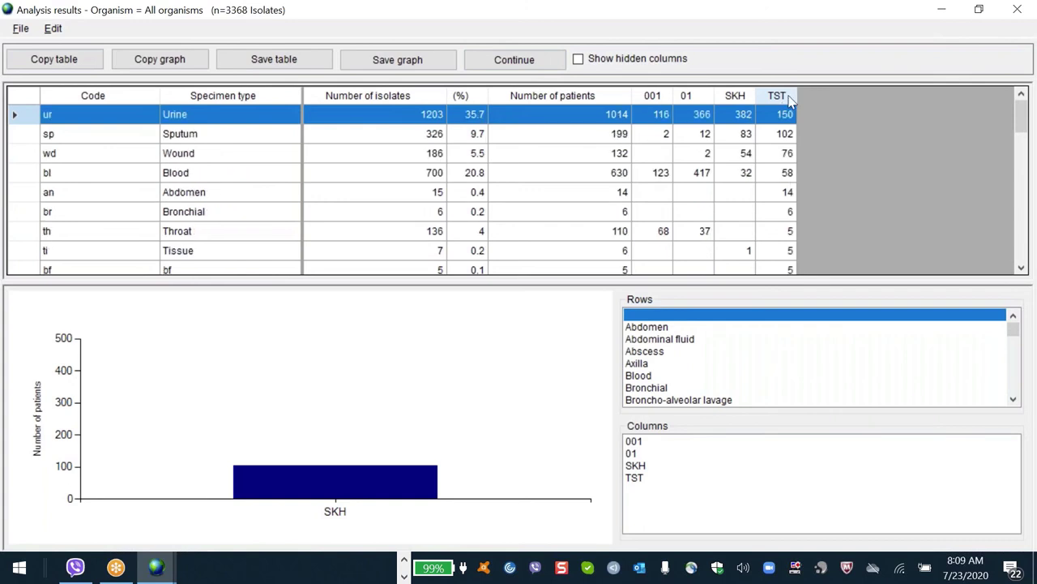
{"action": "left_click", "coordinate": [658, 102]}
{"action": "left_click", "coordinate": [658, 102]}
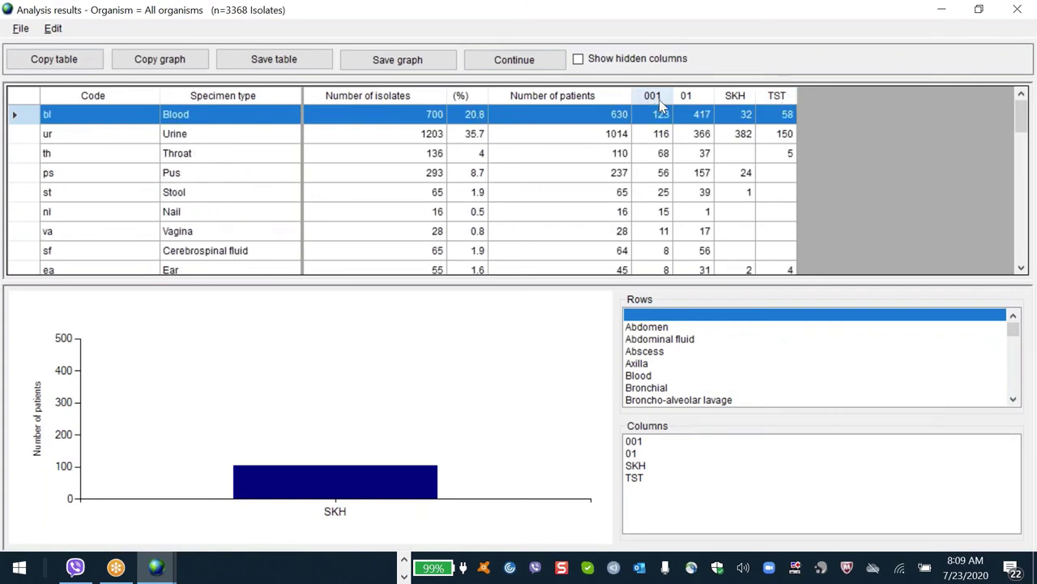
{"action": "key", "text": "Escape"}
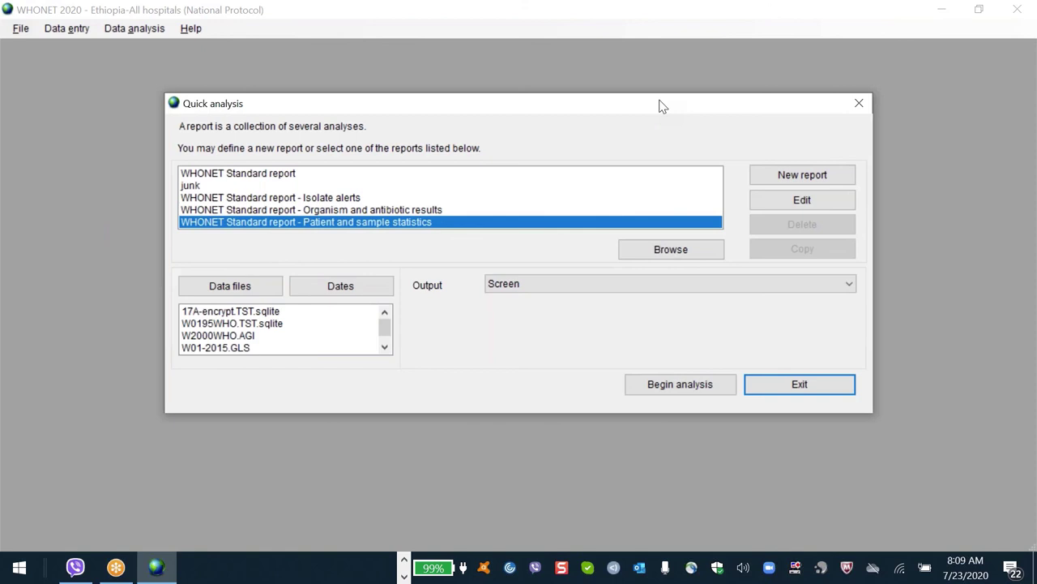
{"action": "key", "text": "Escape"}
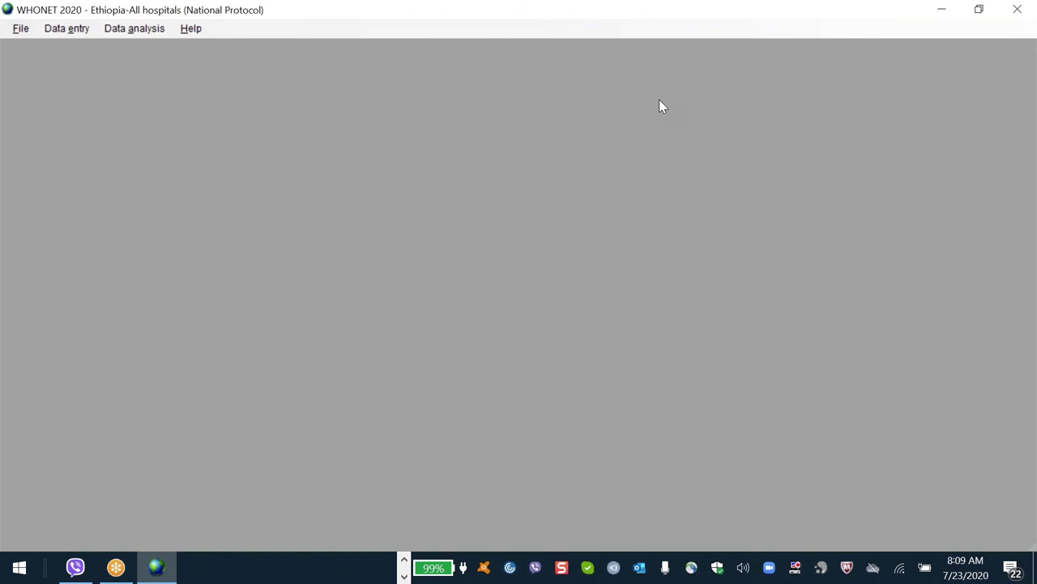
- Open the data file NRL_ONEYEAREncripted.01.sqlite and continue with data entry despite the structure differences and undefined antibiotic codes
{"action": "key", "text": "alt+d"}
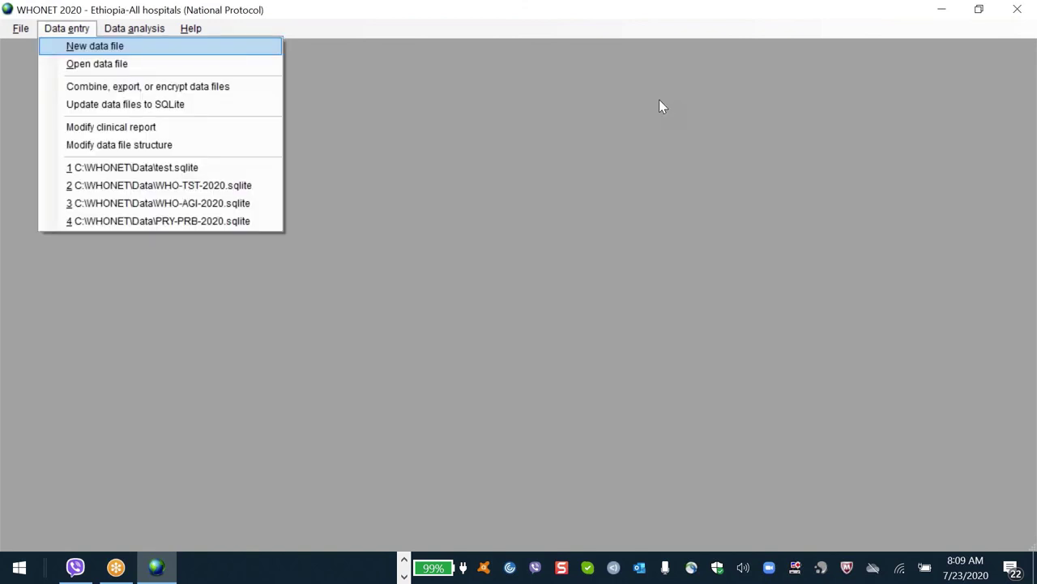
{"action": "key", "text": "Down"}
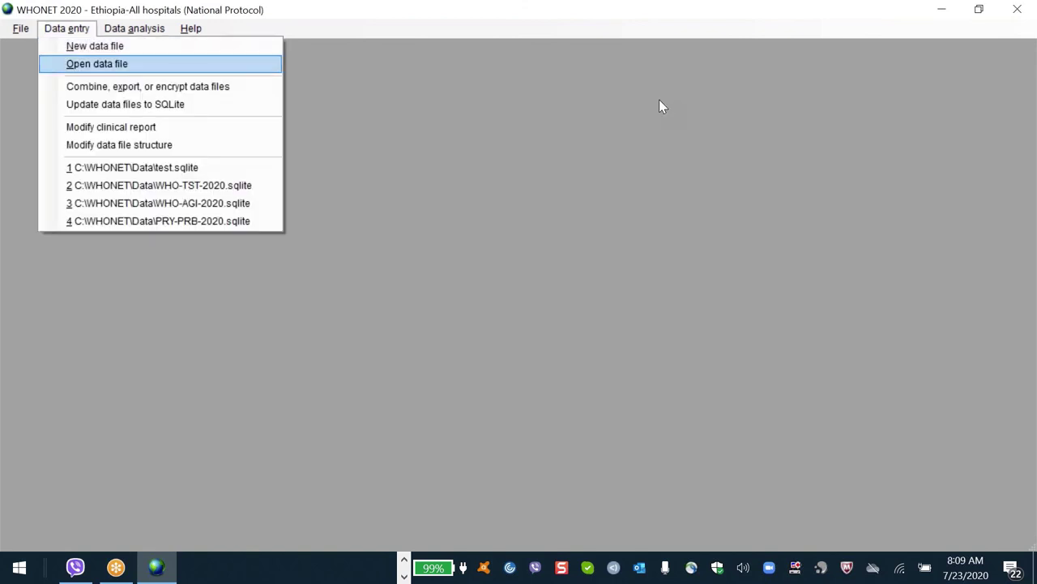
{"action": "key", "text": "Return"}
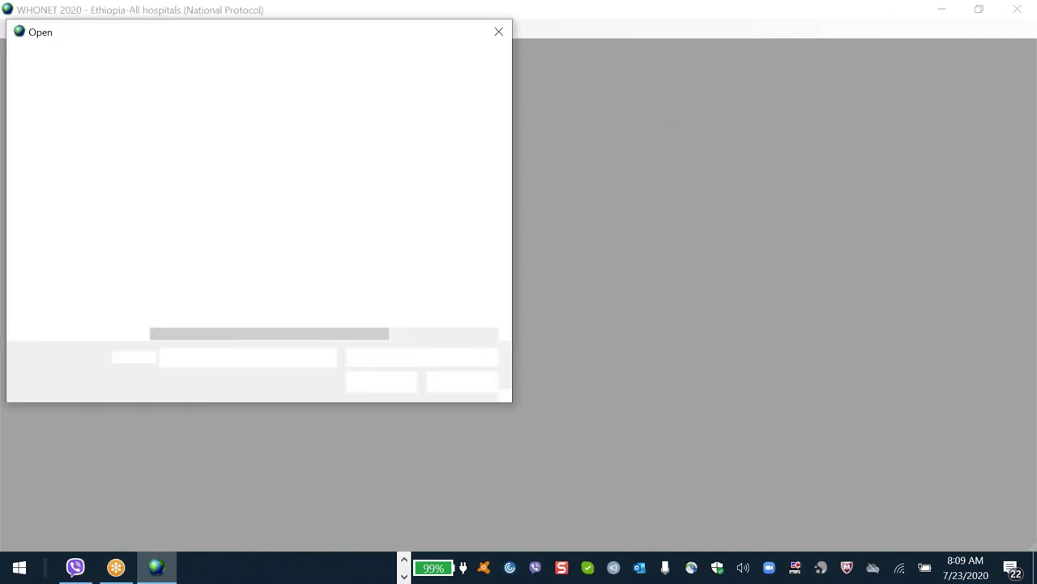
{"action": "type", "text": "nrl*"}
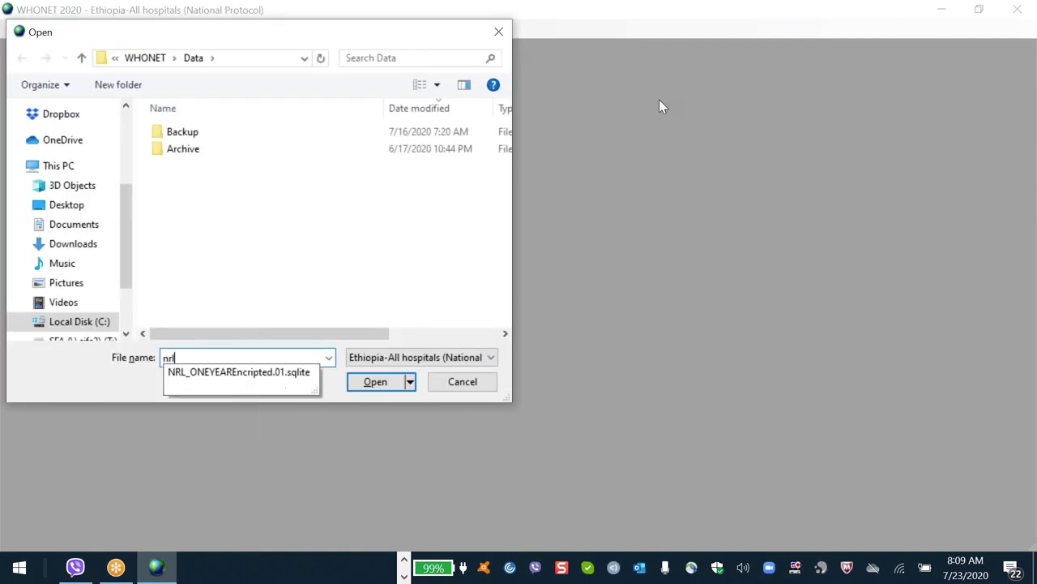
{"action": "key", "text": "Return"}
{"action": "double_click", "coordinate": [231, 136]}
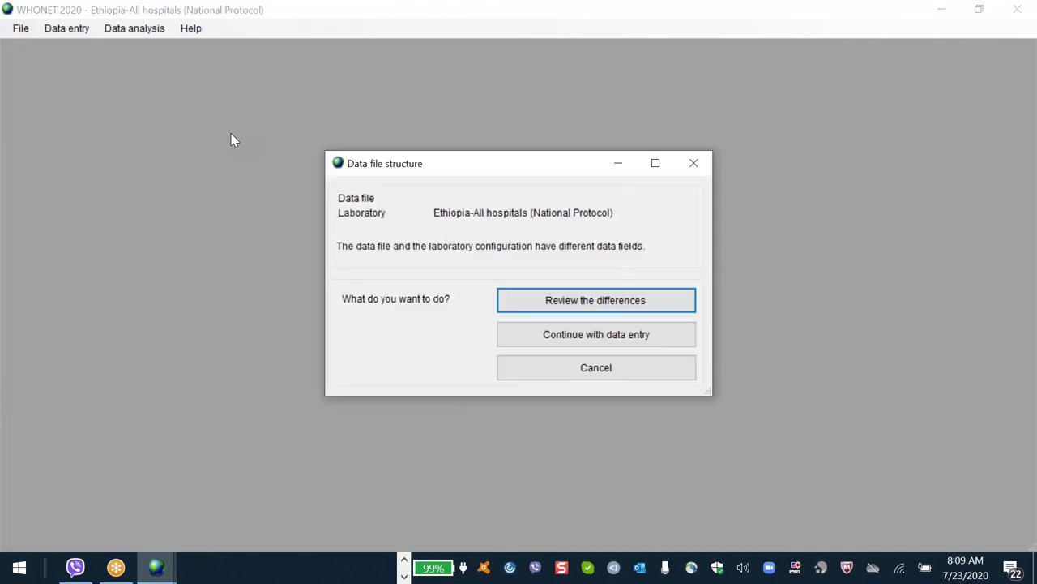
{"action": "key", "text": "Tab"}
{"action": "key", "text": "Return"}
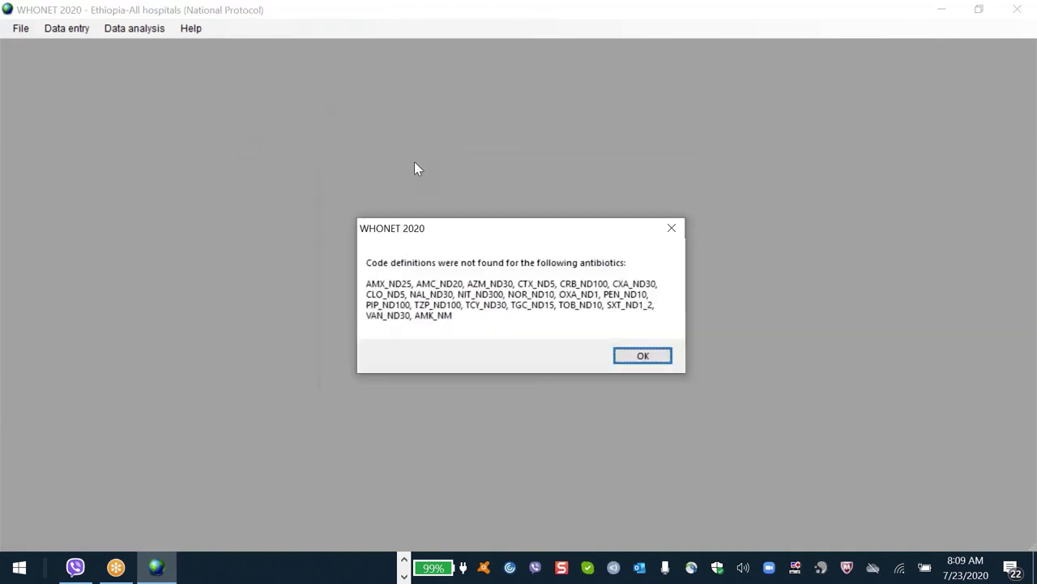
{"action": "key", "text": "Return"}
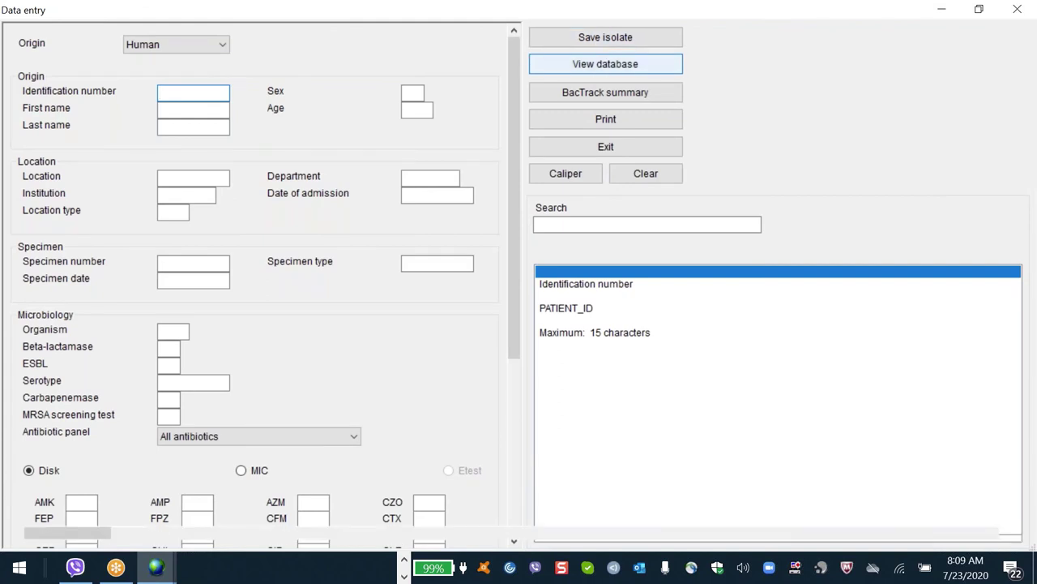
- View the file's database, sort it by Laboratory in ascending order and examine the laboratory codes throughout the records
{"action": "left_click", "coordinate": [606, 64]}
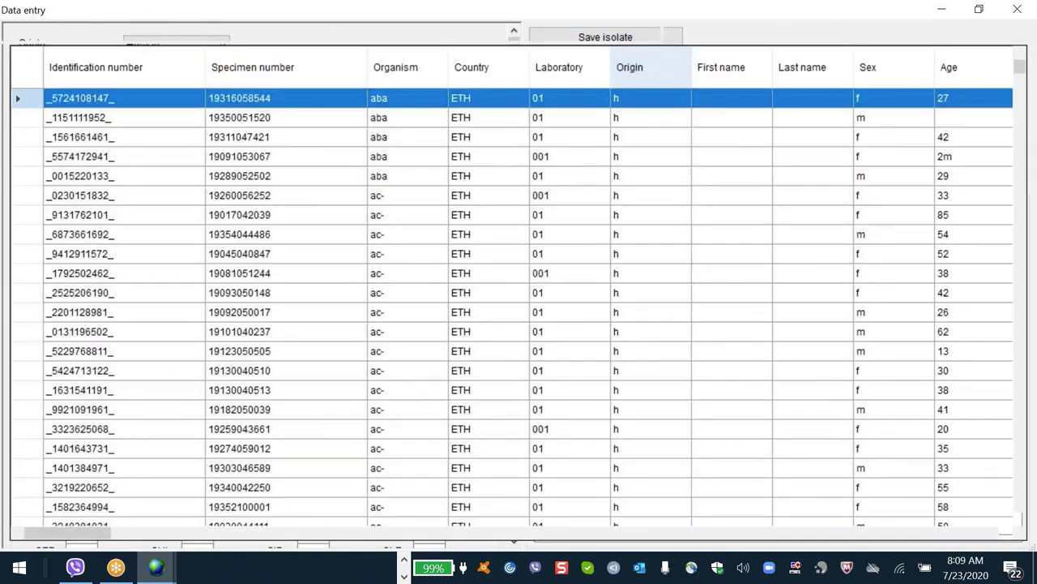
{"action": "left_click", "coordinate": [568, 67]}
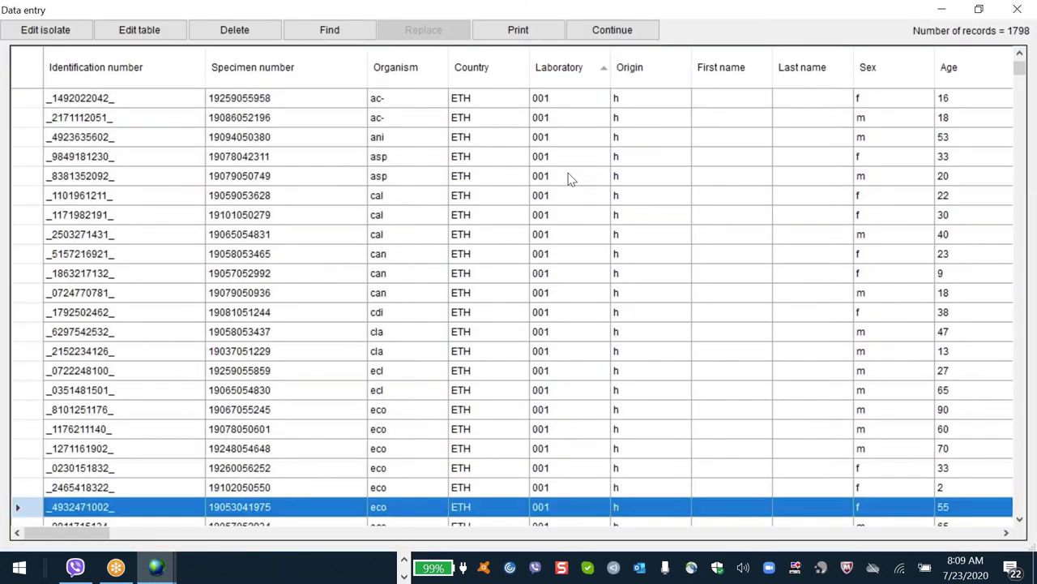
{"action": "key", "text": "Page_Down"}
{"action": "key", "text": "Page_Down"}
{"action": "key", "text": "Page_Down"}
{"action": "key", "text": "Page_Down"}
{"action": "key", "text": "Page_Down"}
{"action": "key", "text": "Page_Down"}
{"action": "key", "text": "Page_Down"}
{"action": "key", "text": "Page_Down"}
{"action": "key", "text": "Page_Down"}
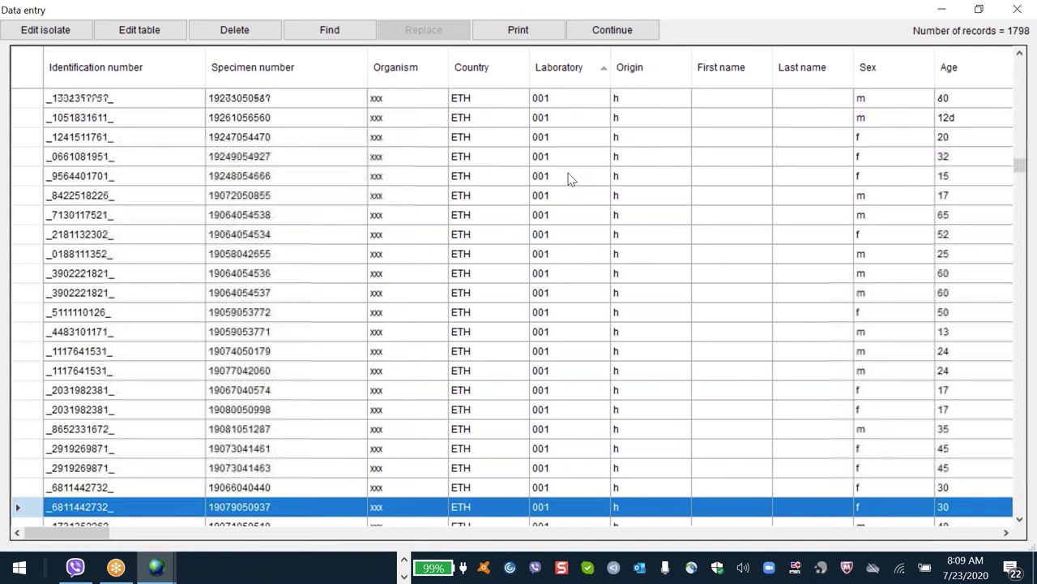
{"action": "key", "text": "Page_Down"}
{"action": "key", "text": "Page_Down"}
{"action": "key", "text": "Page_Down"}
{"action": "key", "text": "Page_Down"}
{"action": "key", "text": "Page_Down"}
{"action": "key", "text": "Page_Down"}
{"action": "key", "text": "Page_Down"}
{"action": "key", "text": "Page_Down"}
{"action": "key", "text": "Page_Down"}
{"action": "key", "text": "Page_Down"}
{"action": "key", "text": "Page_Down"}
{"action": "key", "text": "Page_Down"}
{"action": "key", "text": "Page_Down"}
{"action": "key", "text": "Page_Down"}
{"action": "key", "text": "Page_Down"}
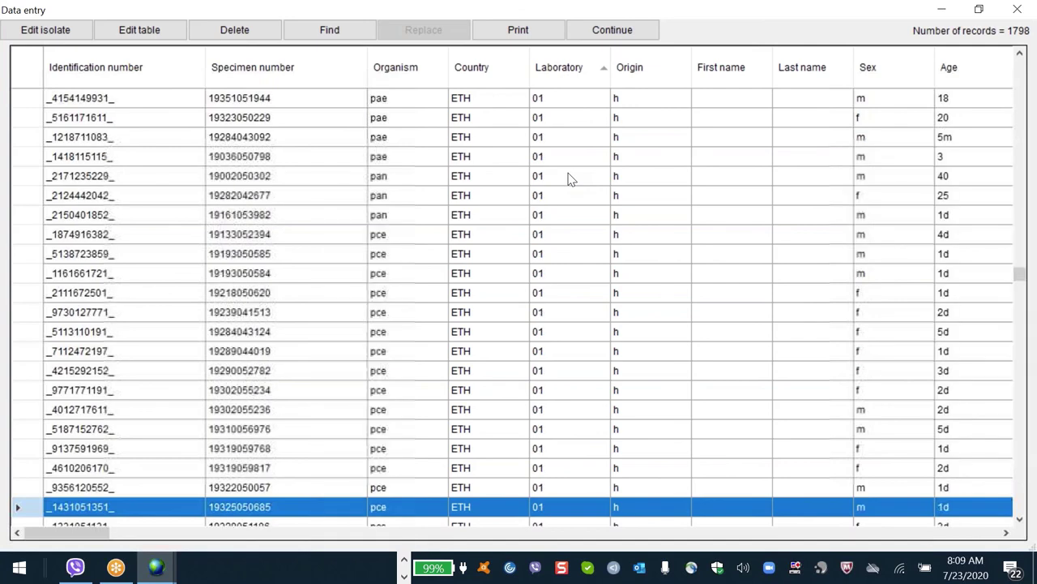
{"action": "scroll", "coordinate": [570, 178], "scroll_direction": "up", "scroll_amount": 1}
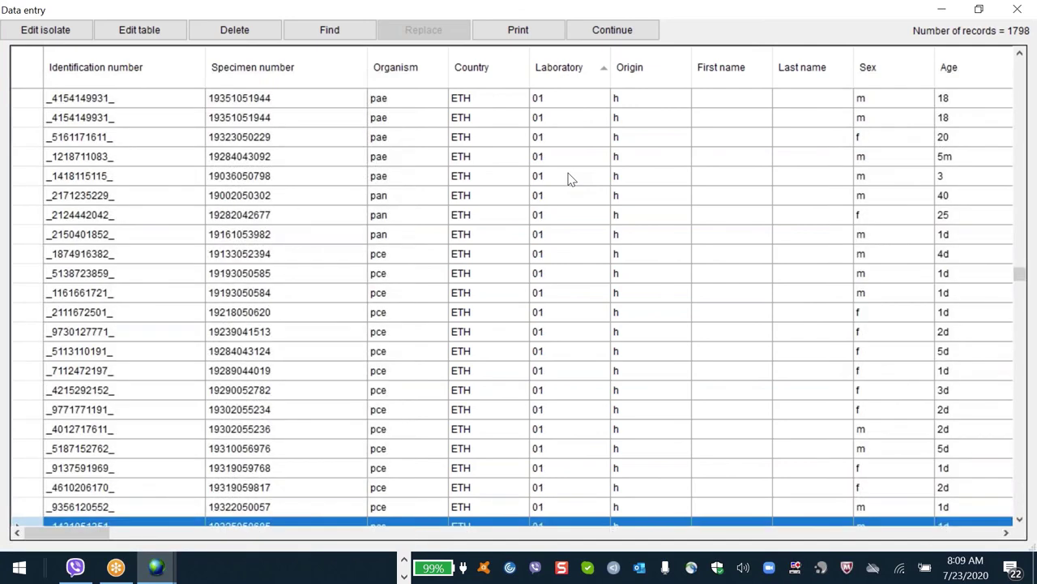
{"action": "key", "text": "ctrl+Home"}
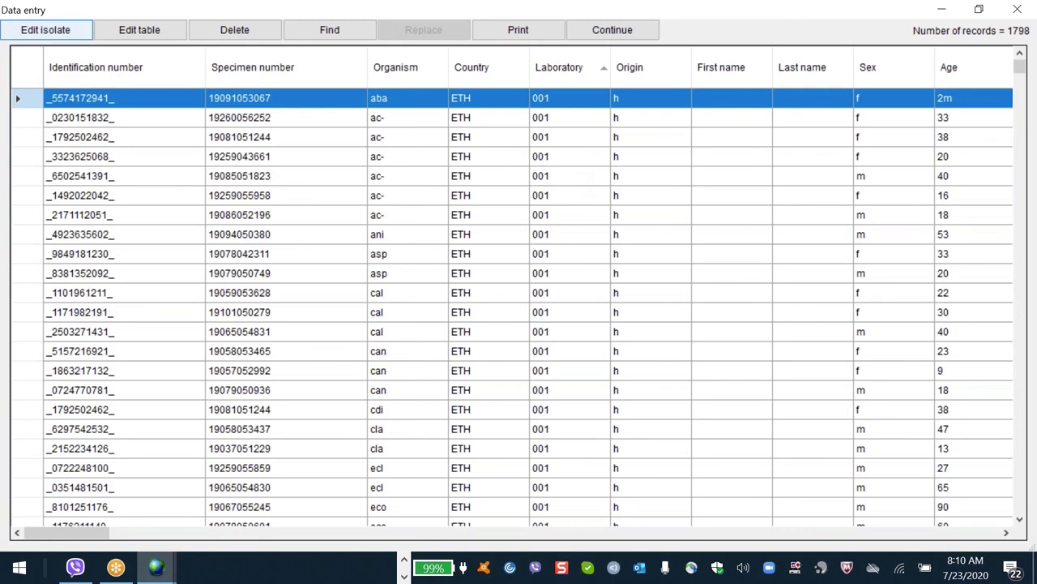
- Open the first isolate (aba) in the data entry form and return to the database view
{"action": "left_click", "coordinate": [45, 29]}
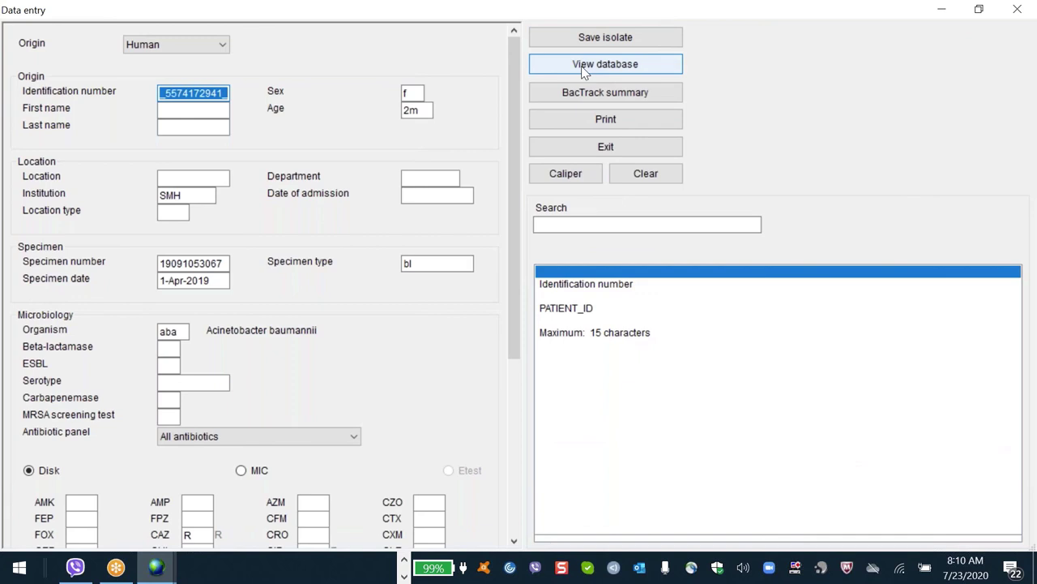
{"action": "left_click", "coordinate": [583, 71]}
- Make the database table editable and sort it by Laboratory in ascending order
{"action": "left_click", "coordinate": [144, 30]}
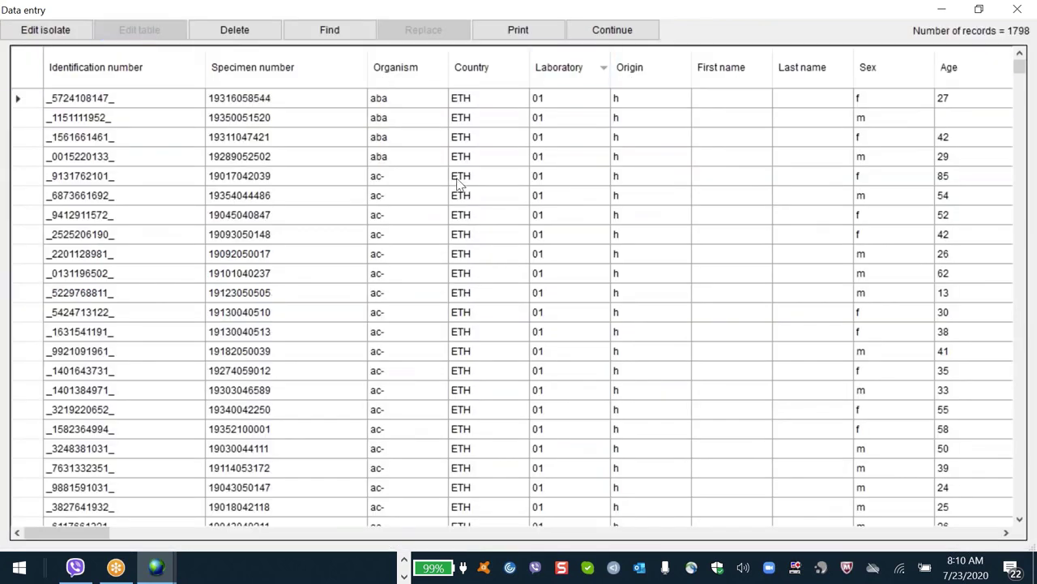
{"action": "left_click", "coordinate": [583, 146]}
{"action": "key", "text": "Up"}
{"action": "key", "text": "Up"}
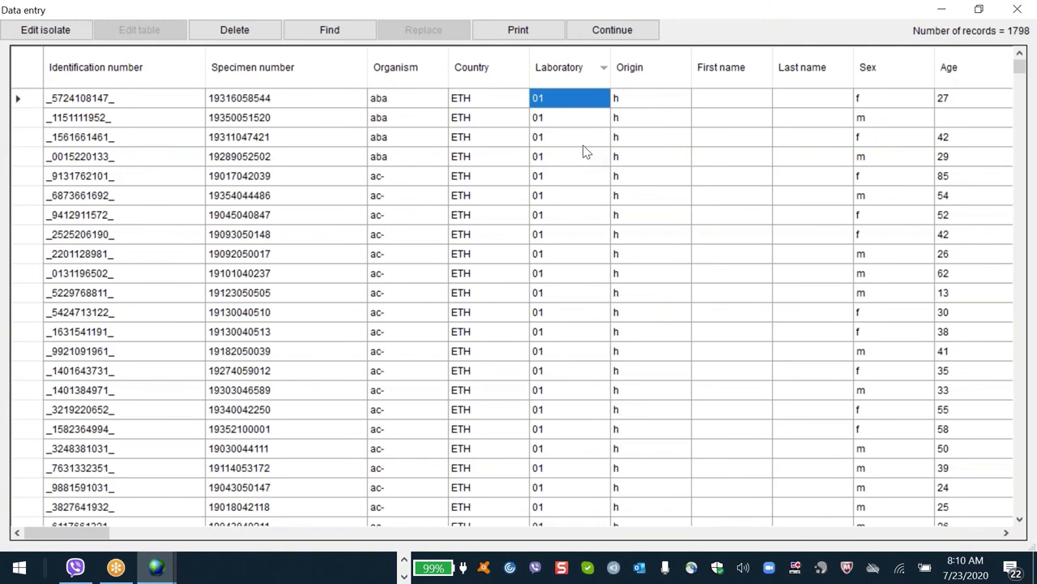
{"action": "key", "text": "Page_Down"}
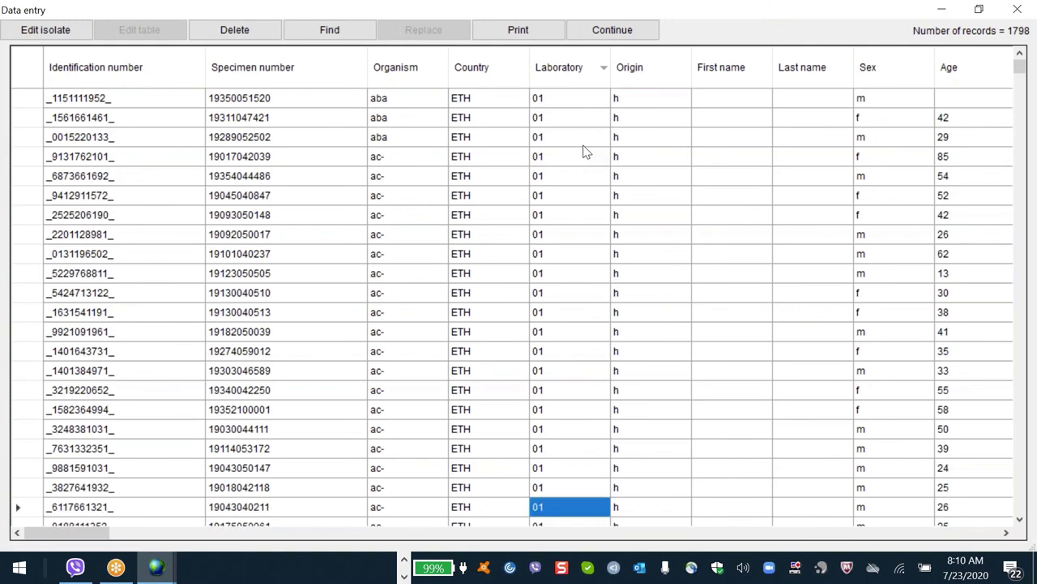
{"action": "left_click", "coordinate": [570, 68]}
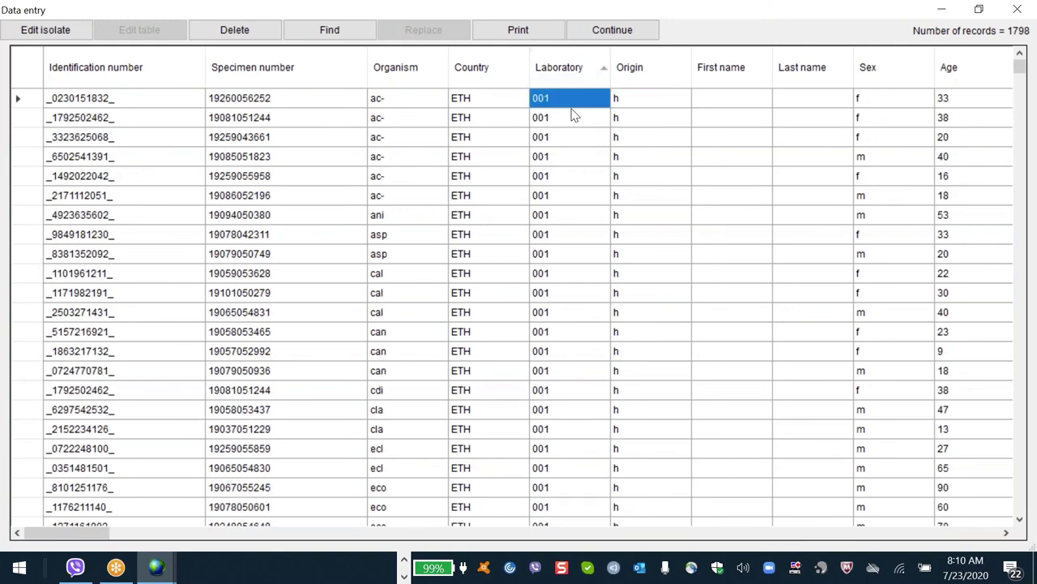
- Set the organism code to eco for the first two records in the table
{"action": "key", "text": "Down"}
{"action": "key", "text": "Up"}
{"action": "key", "text": "Left"}
{"action": "key", "text": "Left"}
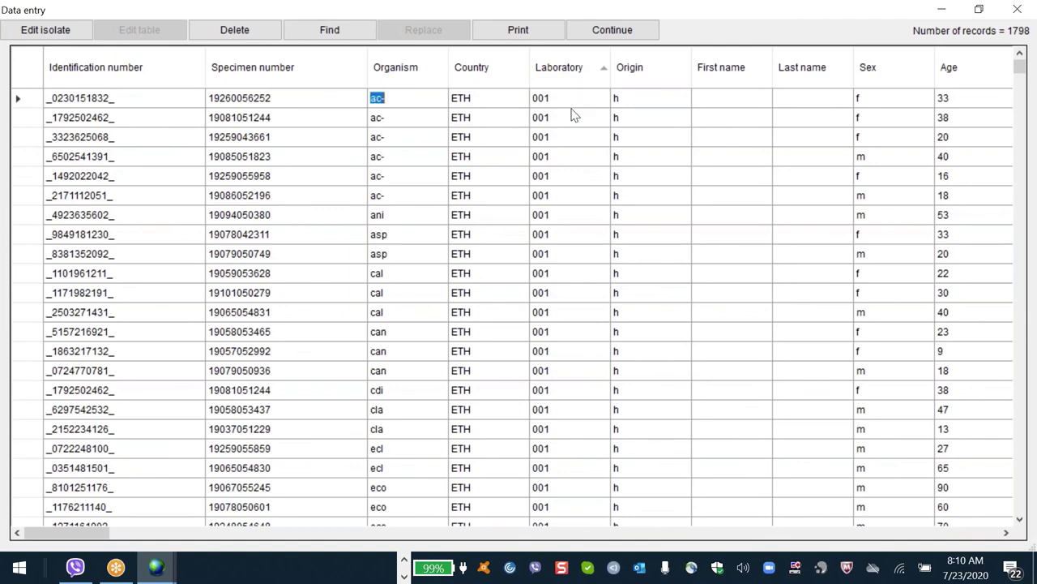
{"action": "key", "text": "Right"}
{"action": "key", "text": "Right"}
{"action": "key", "text": "Right"}
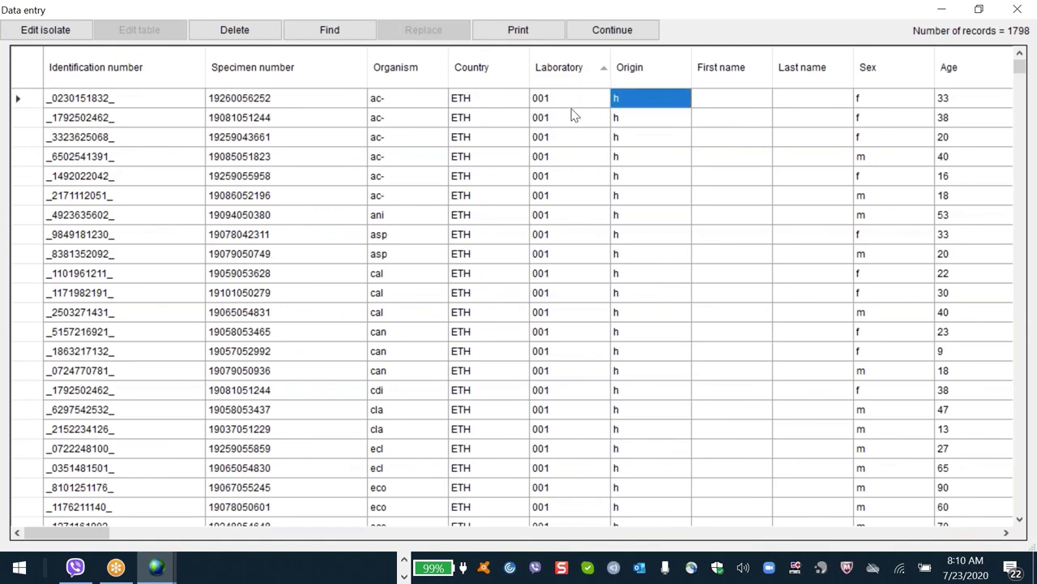
{"action": "key", "text": "Left"}
{"action": "key", "text": "Left"}
{"action": "key", "text": "Left"}
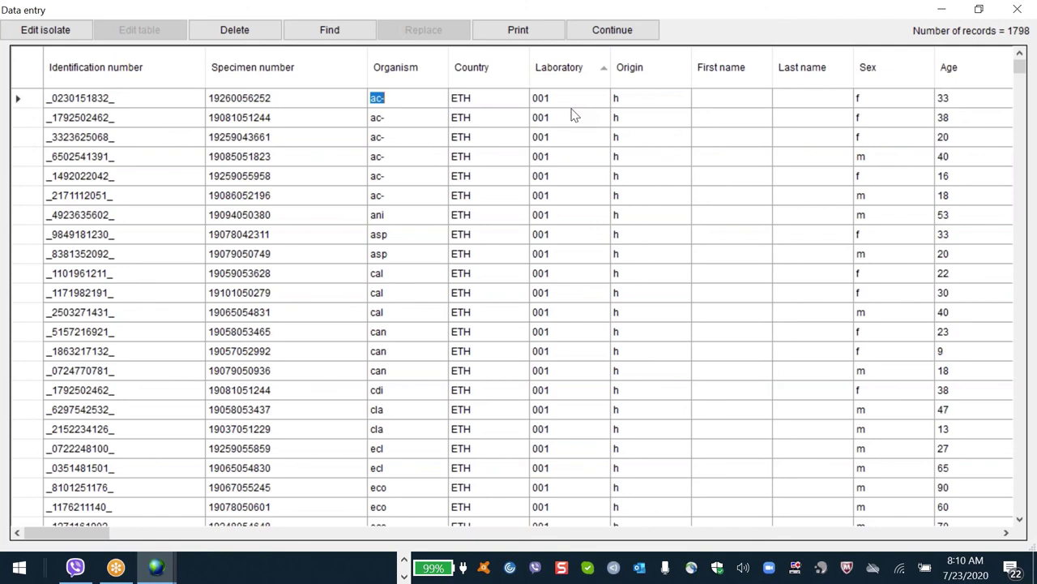
{"action": "type", "text": "eco"}
{"action": "key", "text": "Right"}
{"action": "key", "text": "Down"}
{"action": "key", "text": "Left"}
{"action": "type", "text": "eco"}
{"action": "key", "text": "Right"}
{"action": "key", "text": "Up"}
{"action": "key", "text": "Left"}
{"action": "key", "text": "Right"}
{"action": "key", "text": "Right"}
{"action": "key", "text": "Right"}
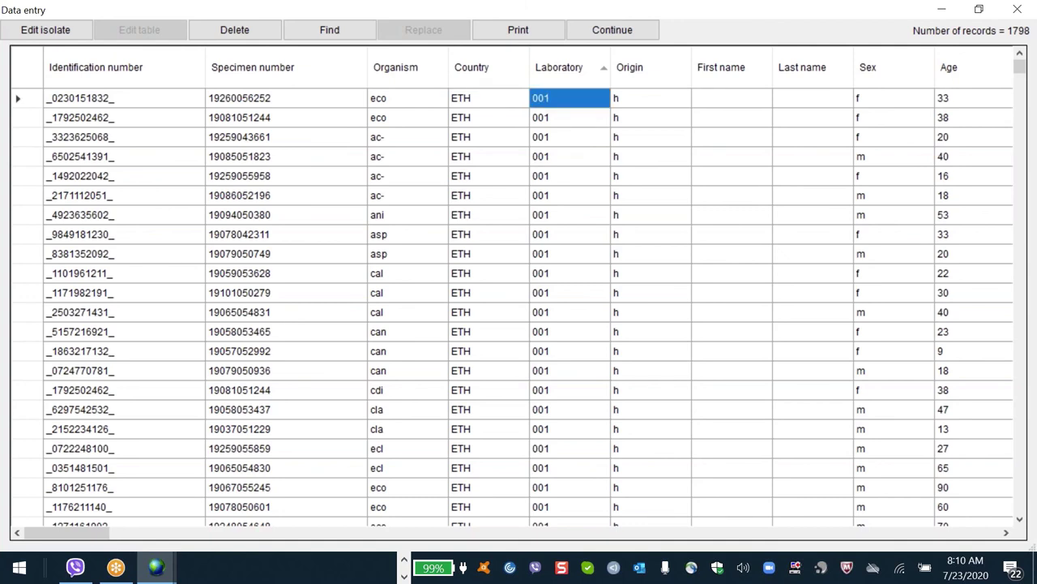
- Leave table editing and save the organism changes
{"action": "left_click", "coordinate": [46, 30]}
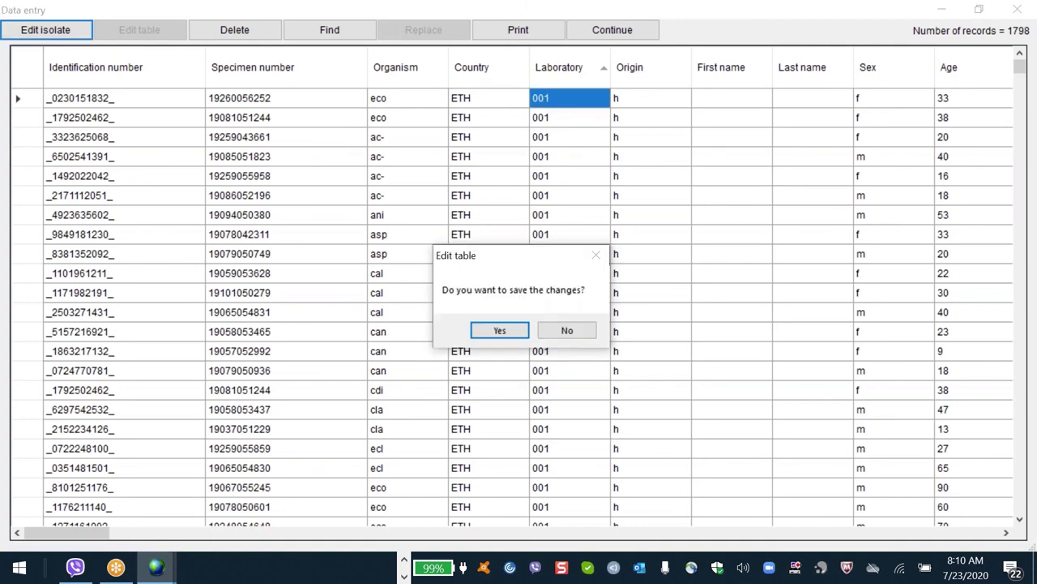
{"action": "key", "text": "Return"}
{"action": "key", "text": "Return"}
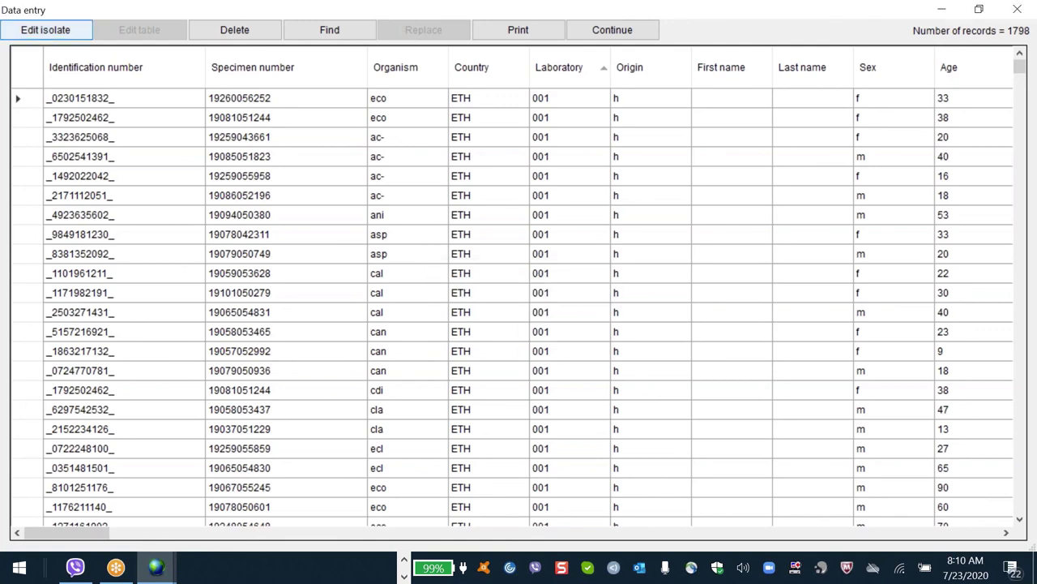
- Acknowledge the high-priority alert, view the sixth record (ac-) in the data entry form and return to the database table
{"action": "left_click", "coordinate": [560, 197]}
{"action": "left_click", "coordinate": [37, 32]}
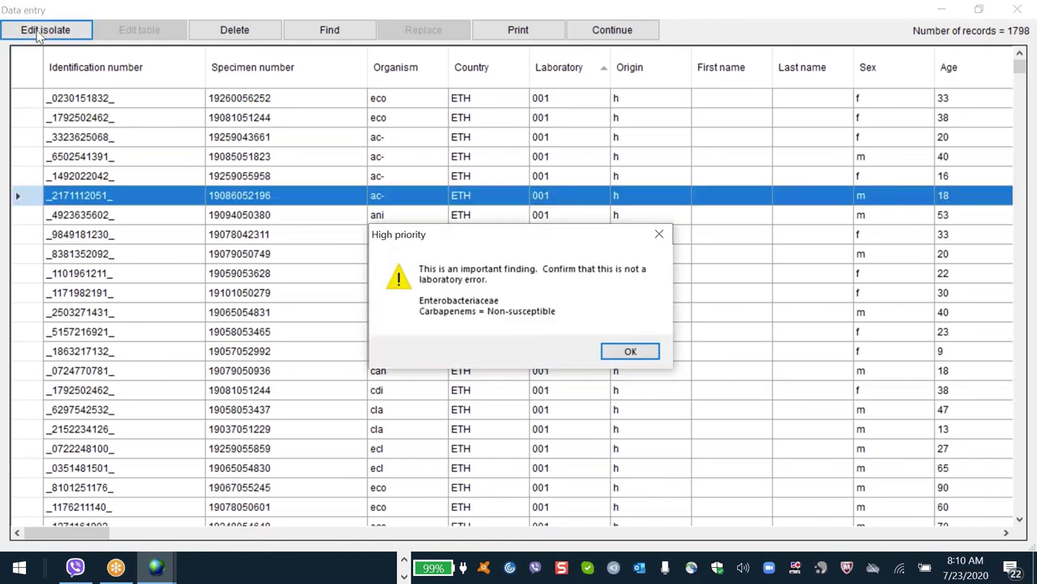
{"action": "left_click", "coordinate": [636, 355]}
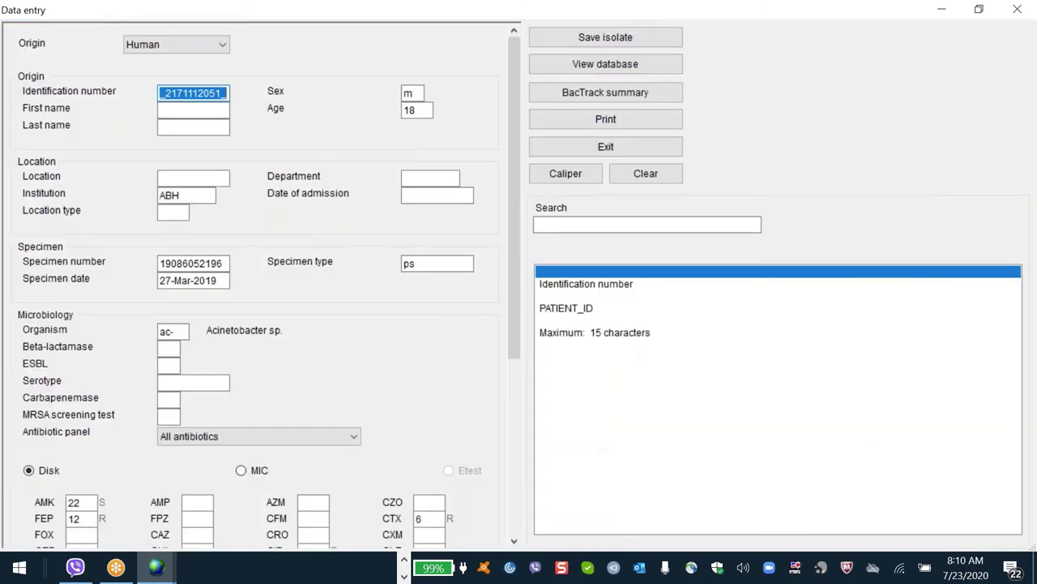
{"action": "key", "text": "Escape"}
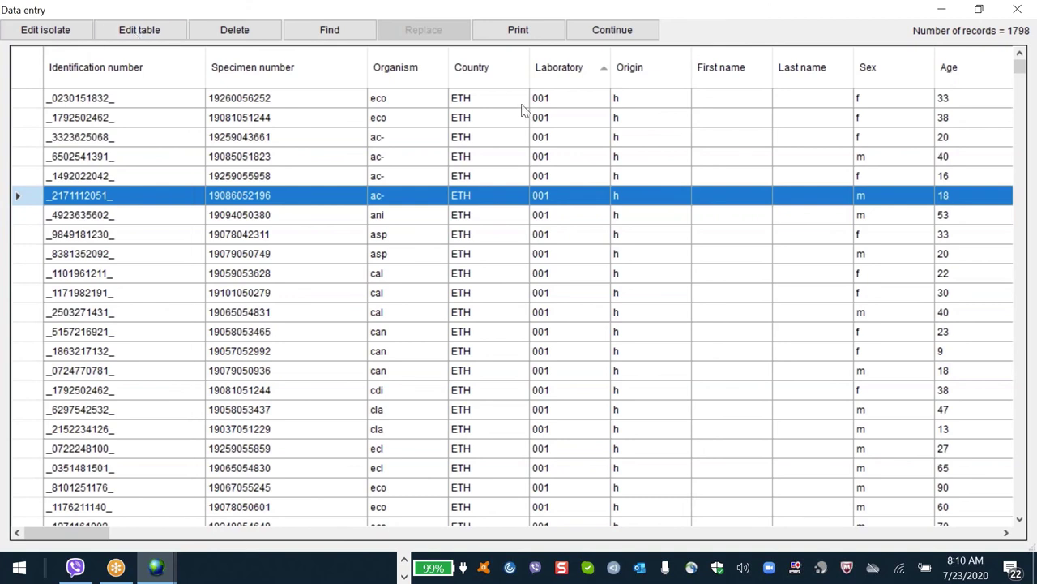
- Examine the date of data entry and antibiotic result columns further along the database table
{"action": "key", "text": "Up"}
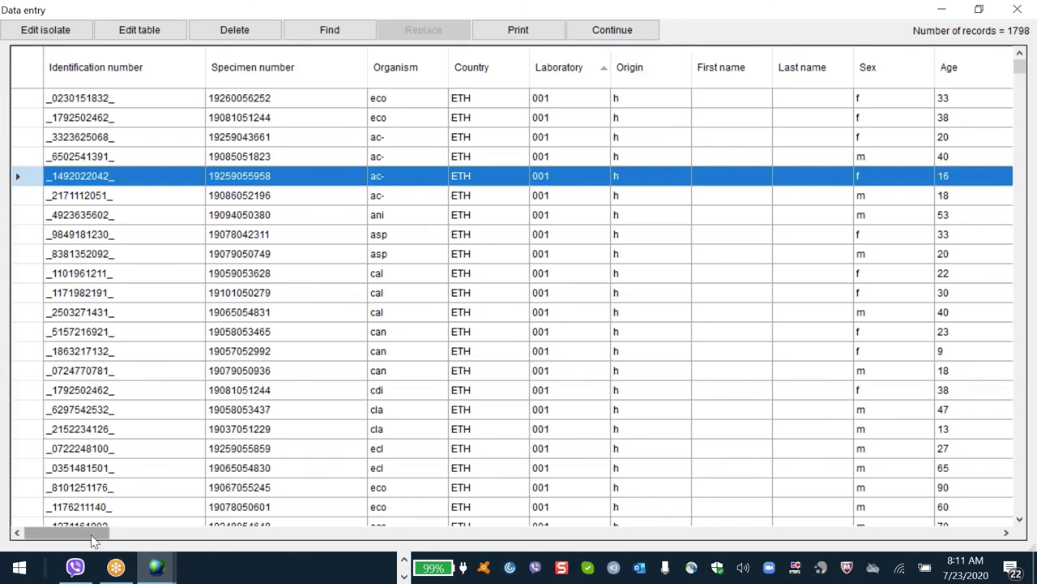
{"action": "left_click_drag", "start_coordinate": [93, 536], "coordinate": [825, 548]}
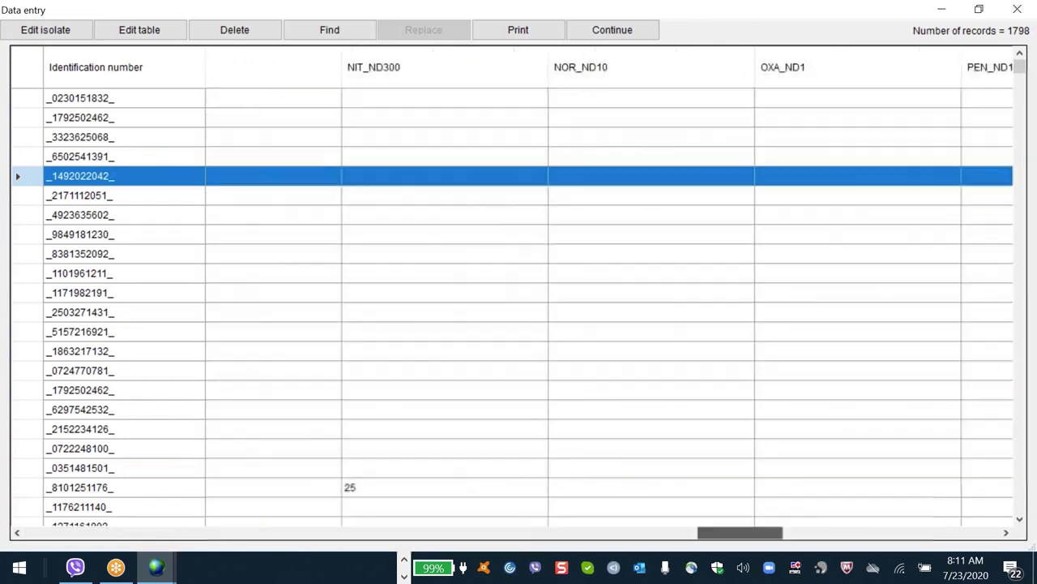
{"action": "left_click_drag", "start_coordinate": [740, 533], "coordinate": [225, 533]}
{"action": "scroll", "coordinate": [586, 393], "scroll_direction": "right", "scroll_amount": 5}
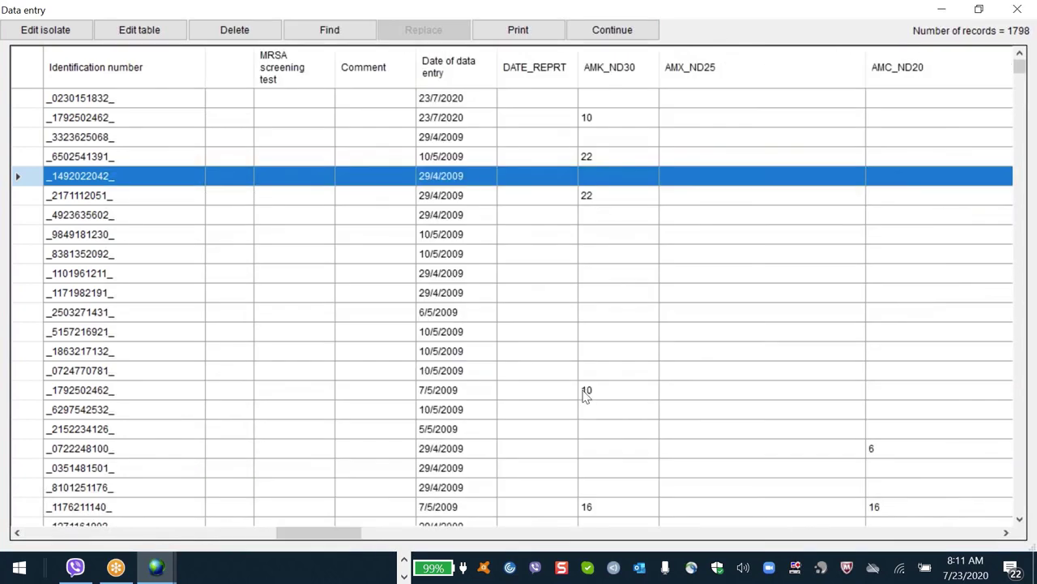
- Open the record entered on 7/5/2009 with an AMK_ND30 value of 10 in the data entry form and set its TCY result to S
{"action": "left_click", "coordinate": [586, 393]}
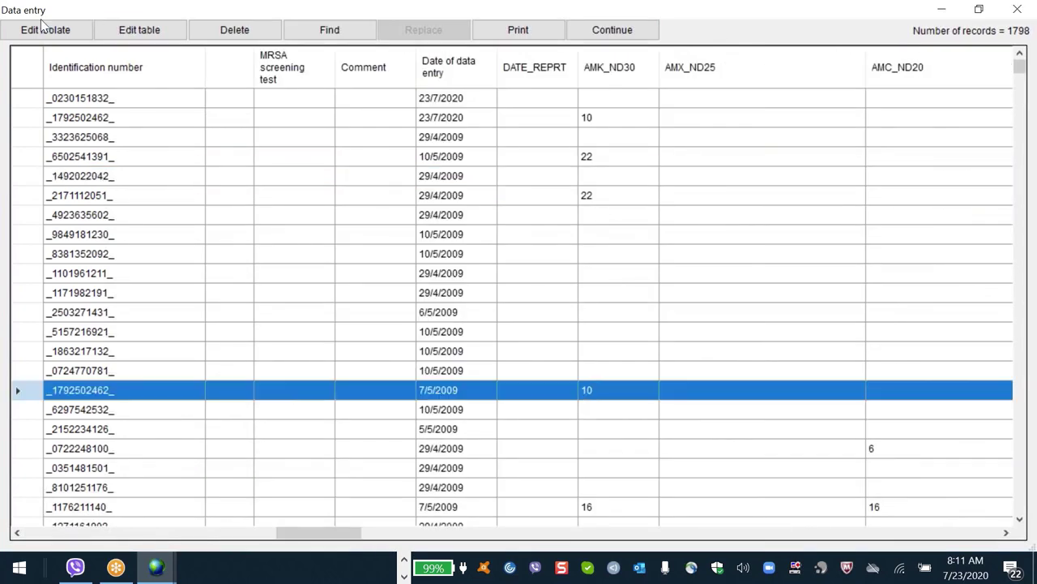
{"action": "left_click", "coordinate": [50, 30]}
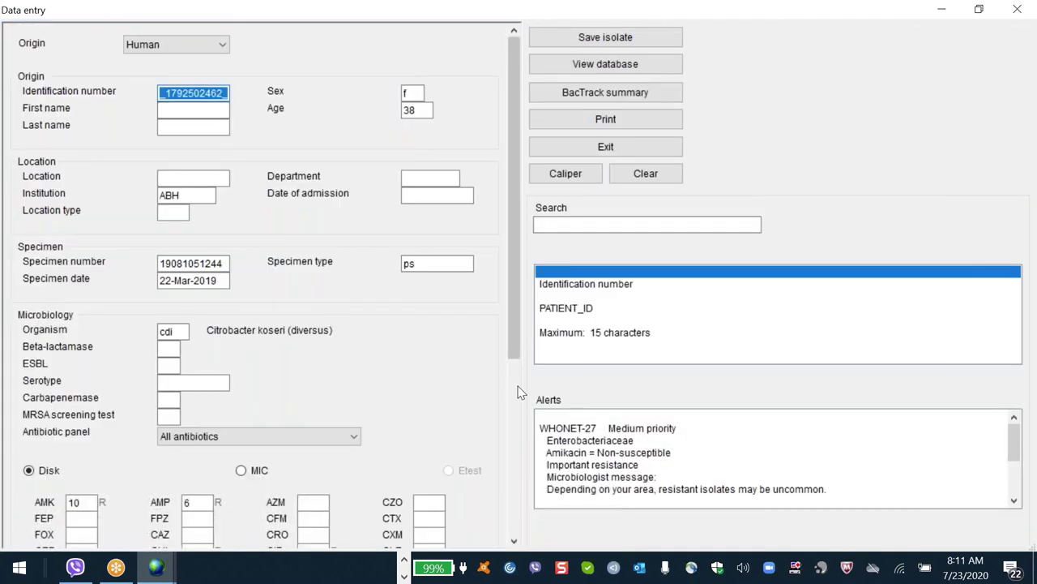
{"action": "scroll", "coordinate": [520, 393], "scroll_direction": "down", "scroll_amount": 3}
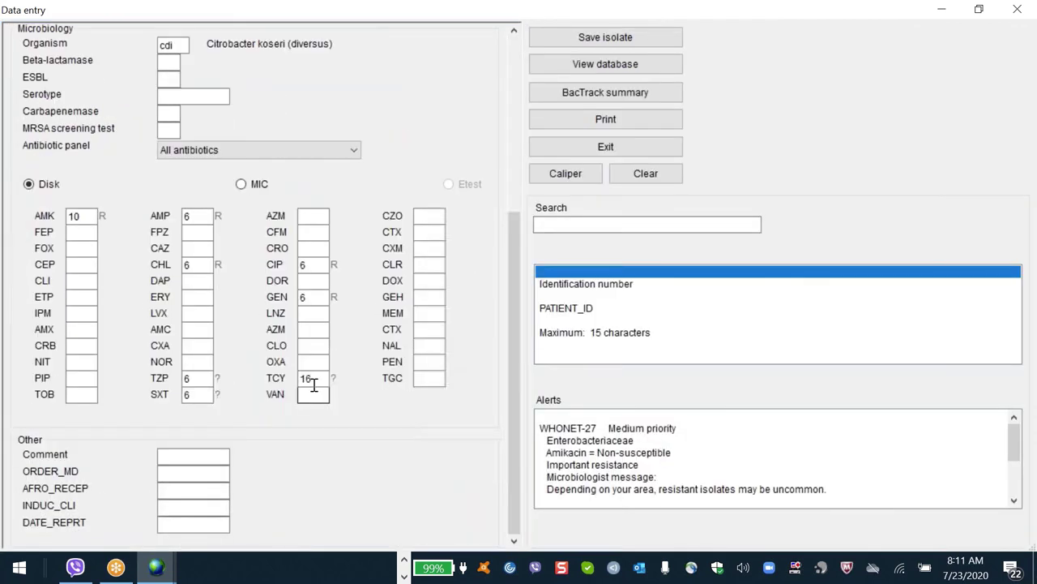
{"action": "left_click", "coordinate": [315, 378]}
{"action": "key", "text": "BackSpace"}
{"action": "key", "text": "BackSpace"}
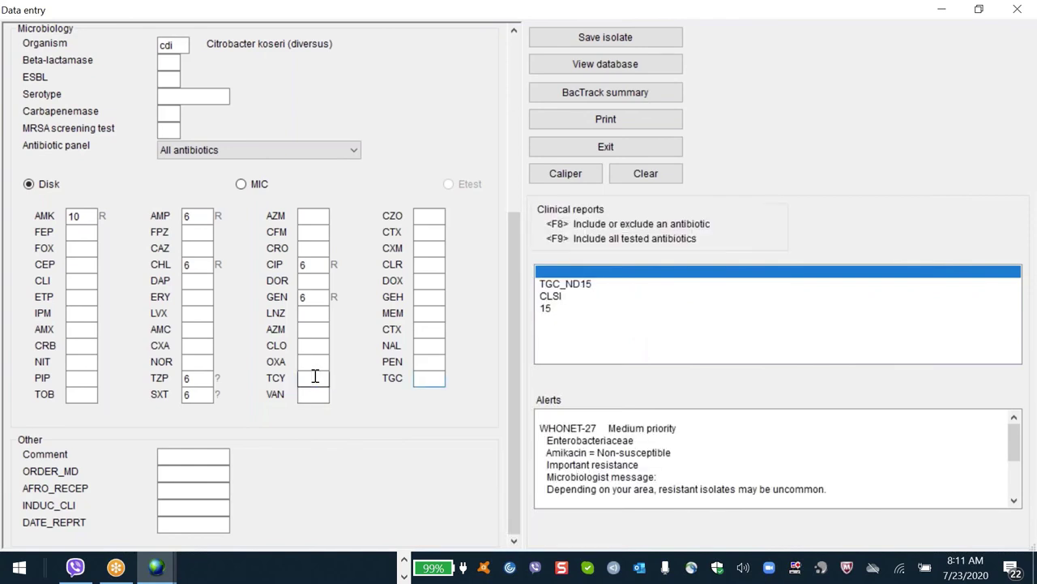
{"action": "type", "text": "S"}
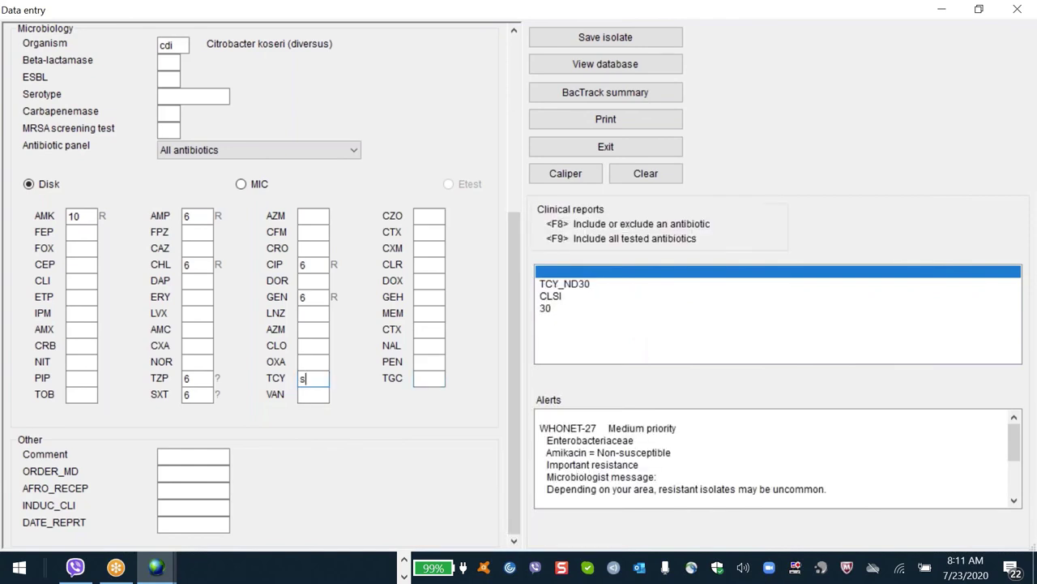
{"action": "key", "text": "Return"}
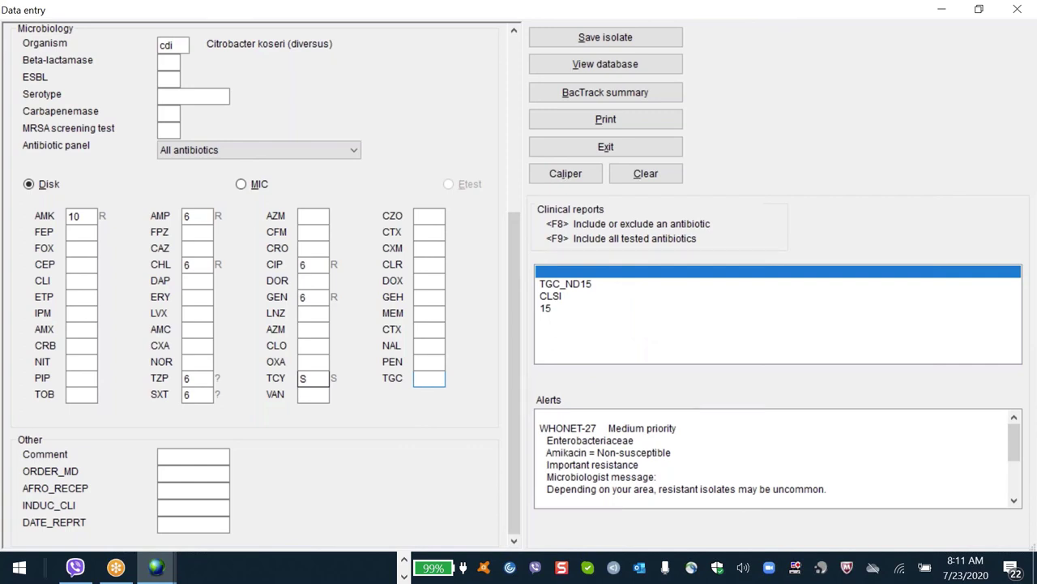
- Save the edited isolate and return to the database table
{"action": "key", "text": "Escape"}
{"action": "key", "text": "Escape"}
{"action": "key", "text": "alt+v"}
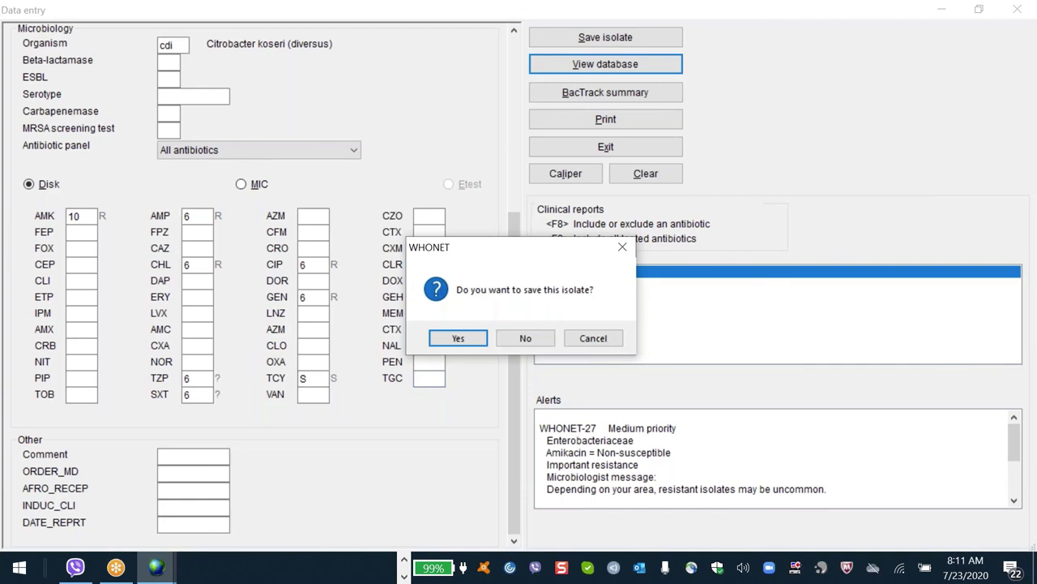
{"action": "key", "text": "Return"}
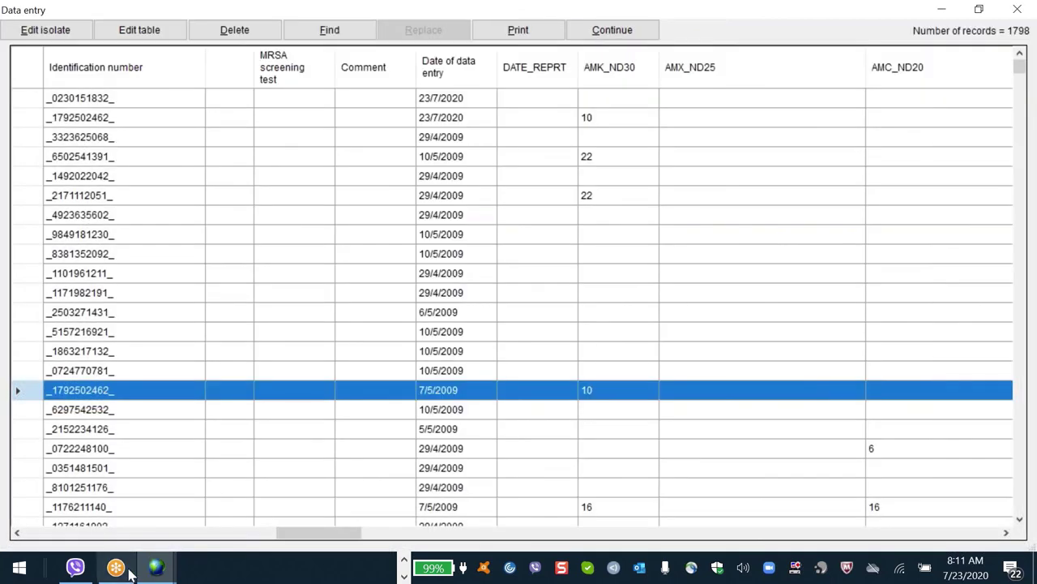
- Sort the database table by specimen date and by institution, each in ascending and then descending order
{"action": "left_click", "coordinate": [114, 533]}
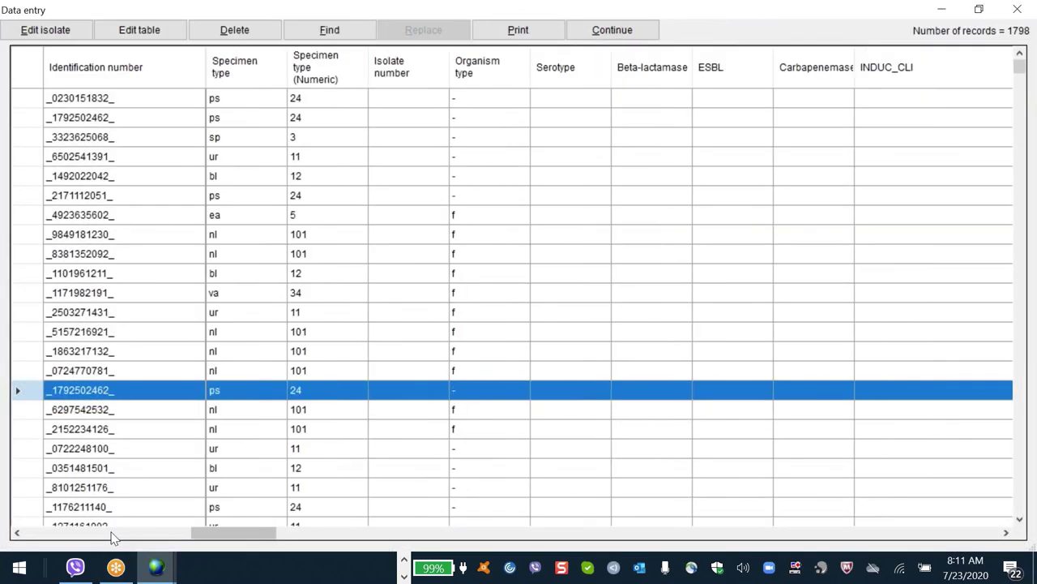
{"action": "left_click", "coordinate": [114, 533]}
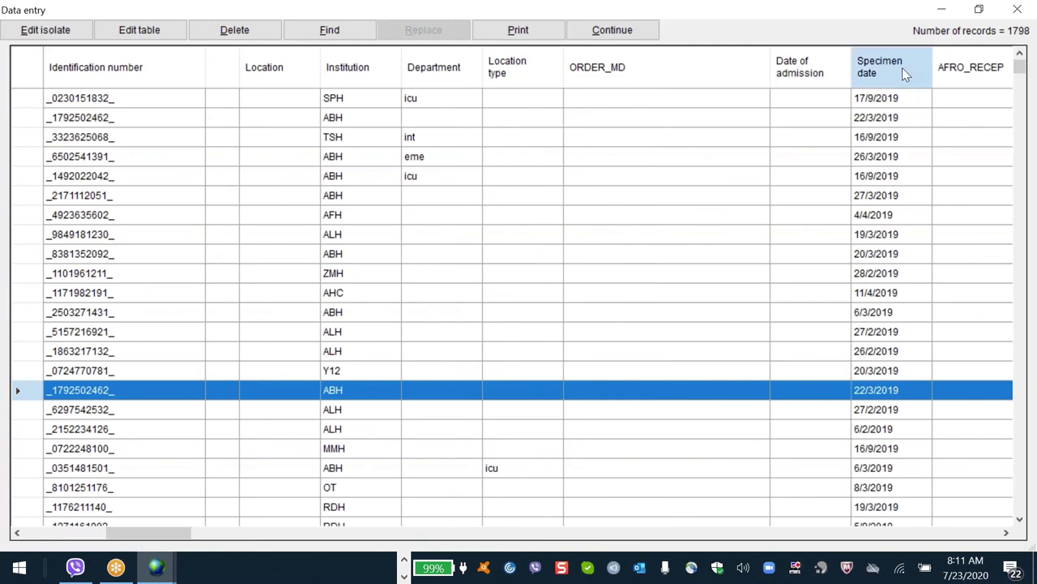
{"action": "left_click", "coordinate": [906, 74]}
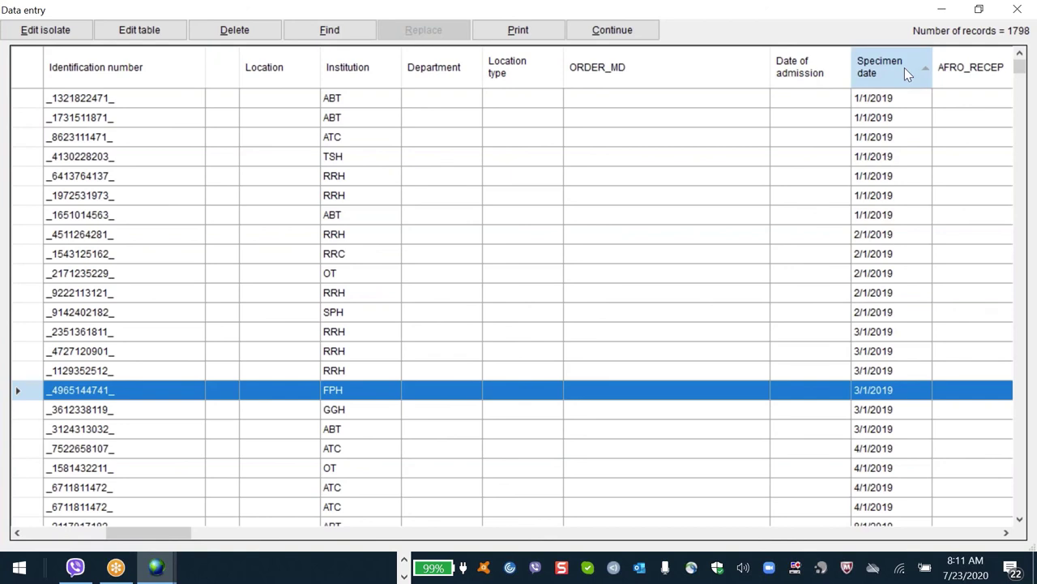
{"action": "left_click", "coordinate": [906, 72]}
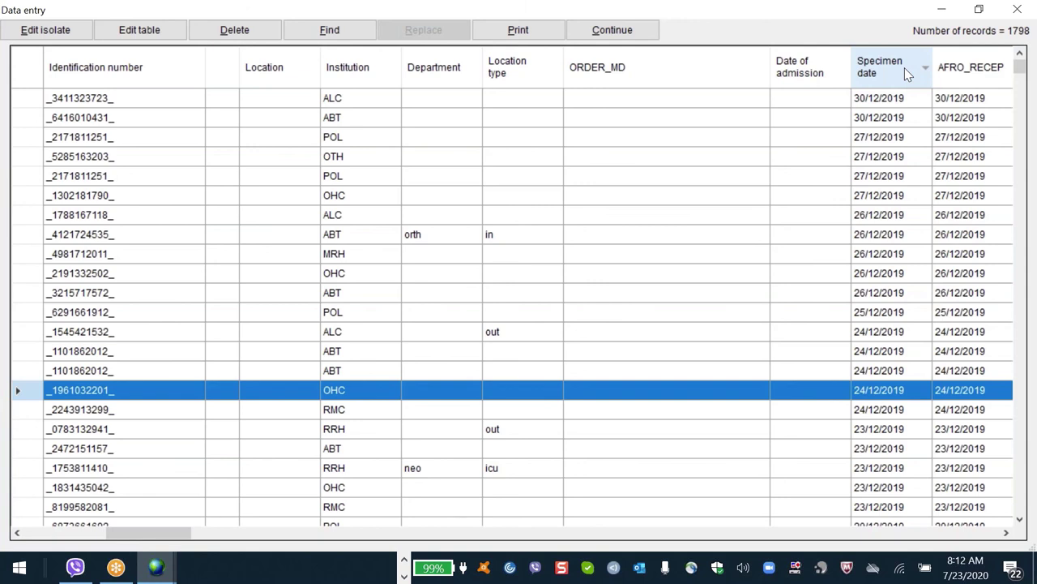
{"action": "left_click", "coordinate": [359, 81]}
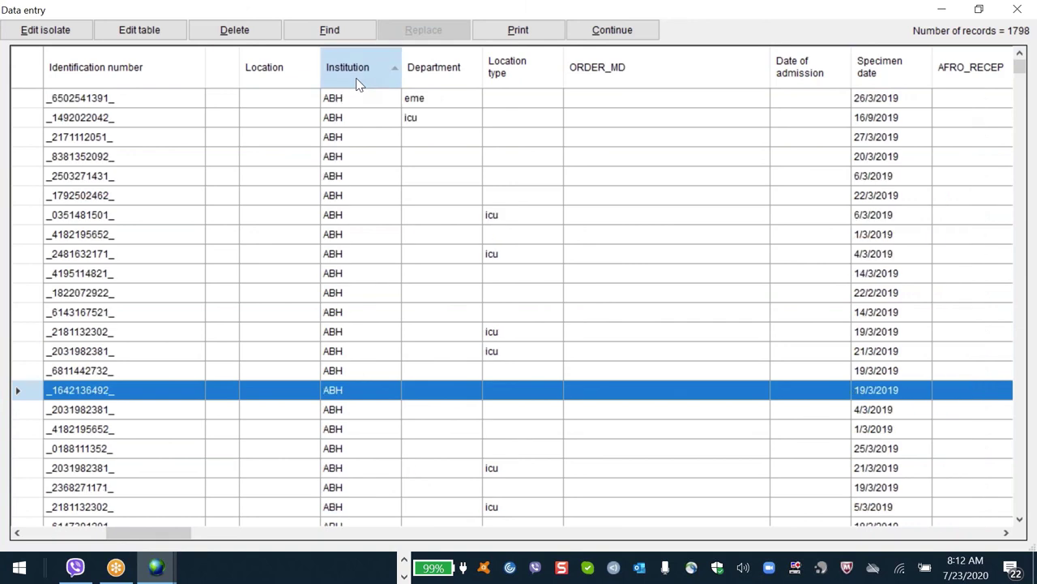
{"action": "left_click", "coordinate": [359, 82]}
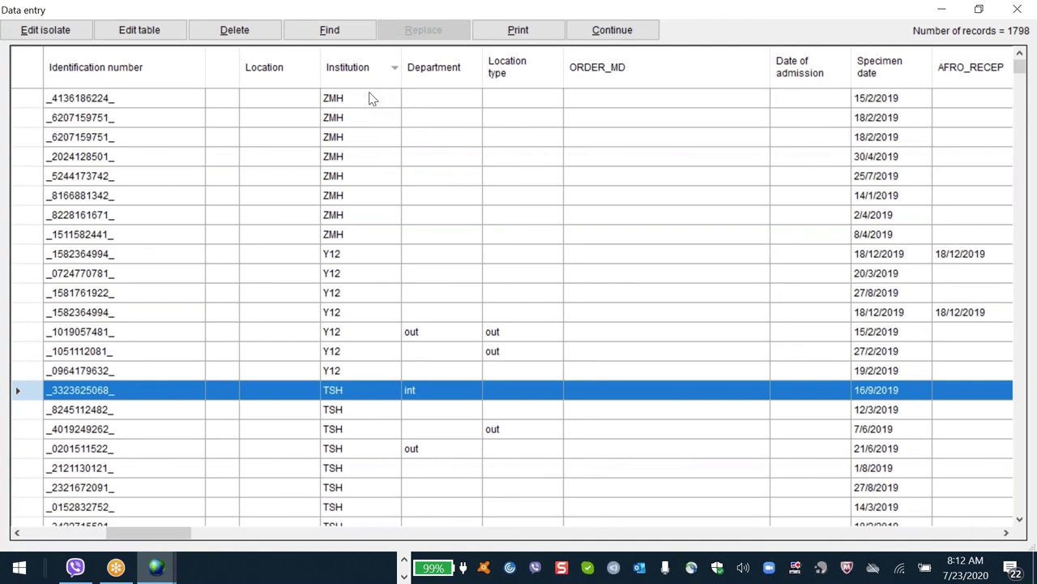
- Leave data entry, start a data analysis and choose the isolate listing summary with organism rows and monthly specimen date columns
{"action": "key", "text": "Escape"}
{"action": "key", "text": "alt+a"}
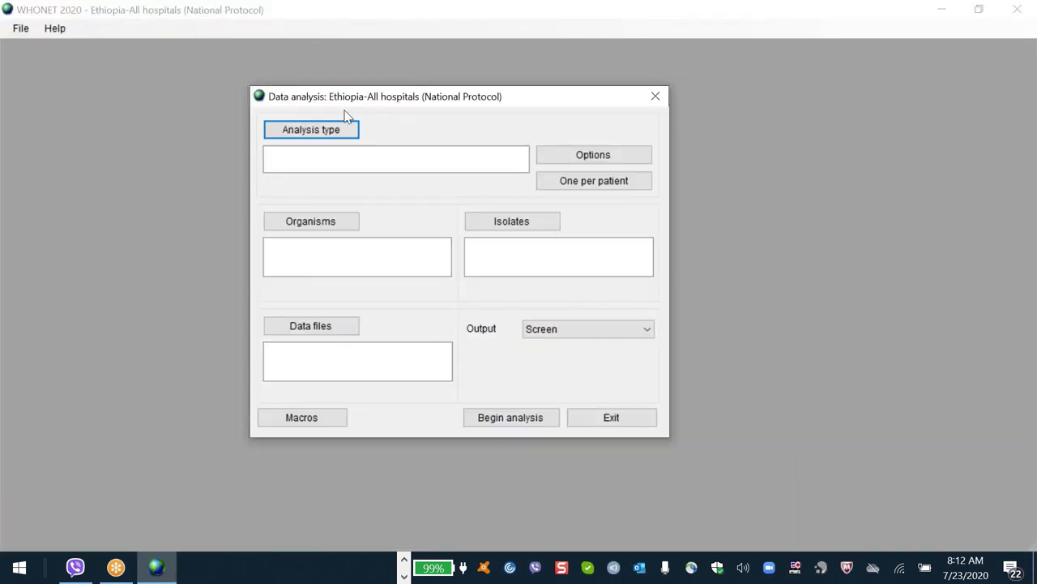
{"action": "key", "text": "Return"}
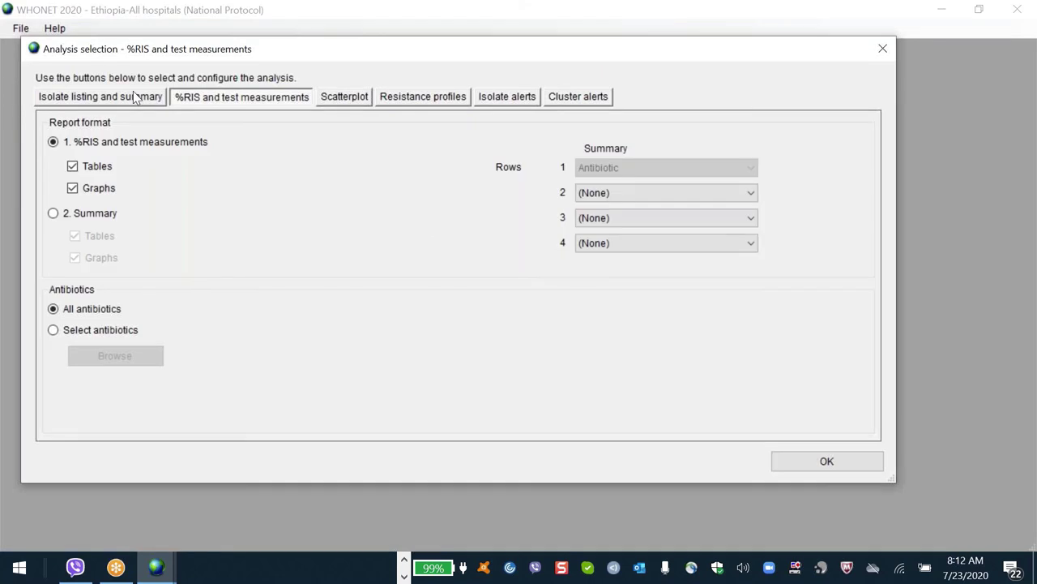
{"action": "left_click", "coordinate": [149, 97]}
{"action": "left_click", "coordinate": [75, 164]}
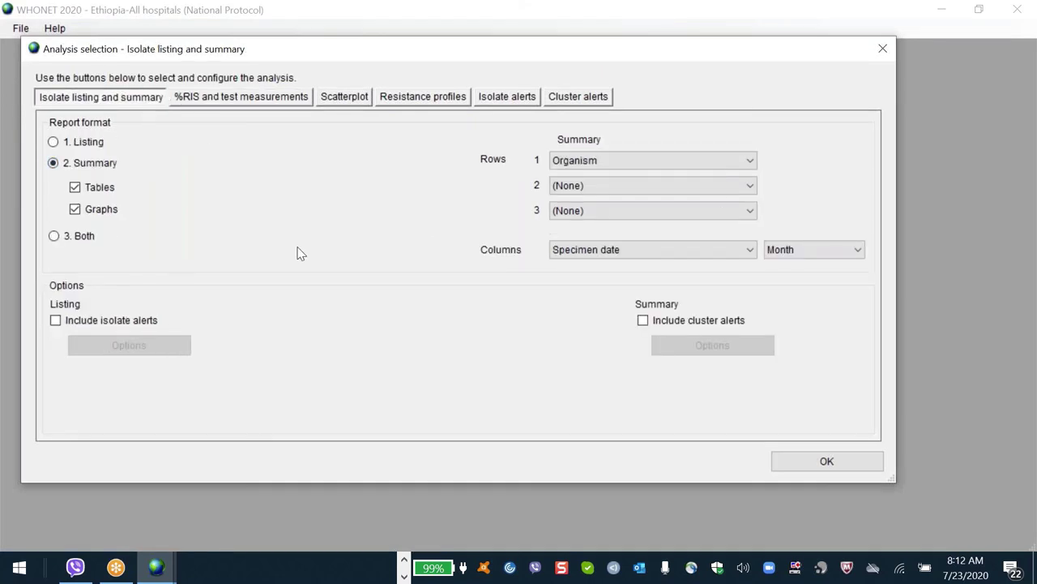
{"action": "key", "text": "Return"}
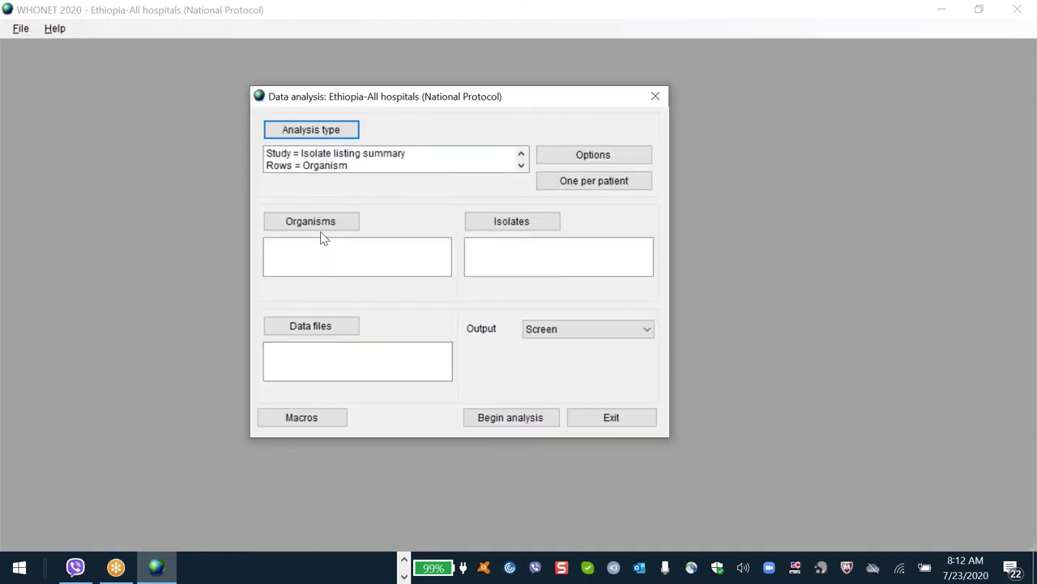
- Include all organisms (ALL) in the analysis
{"action": "left_click", "coordinate": [322, 230]}
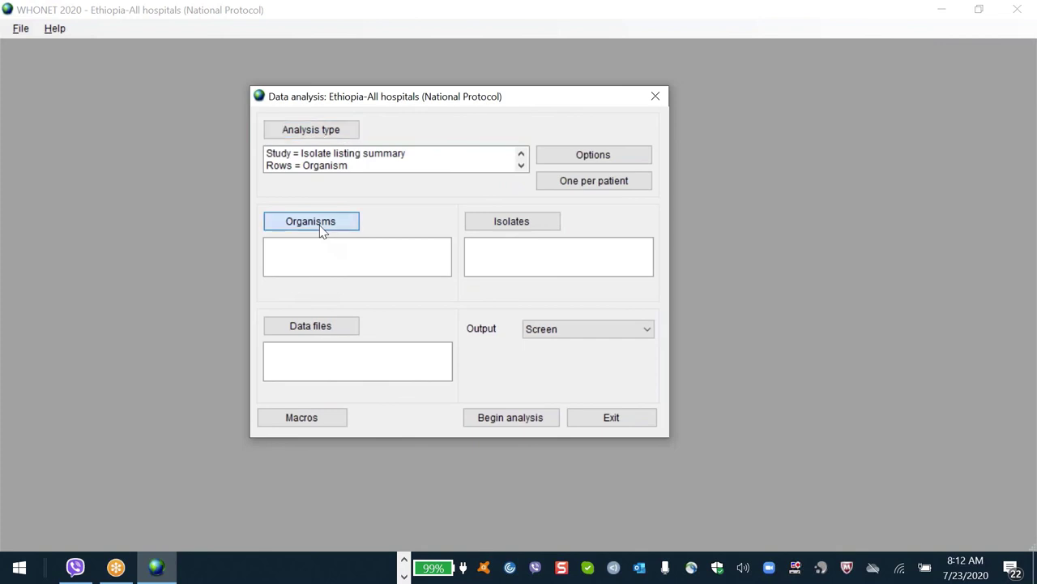
{"action": "type", "text": "all"}
{"action": "key", "text": "Return"}
{"action": "key", "text": "Return"}
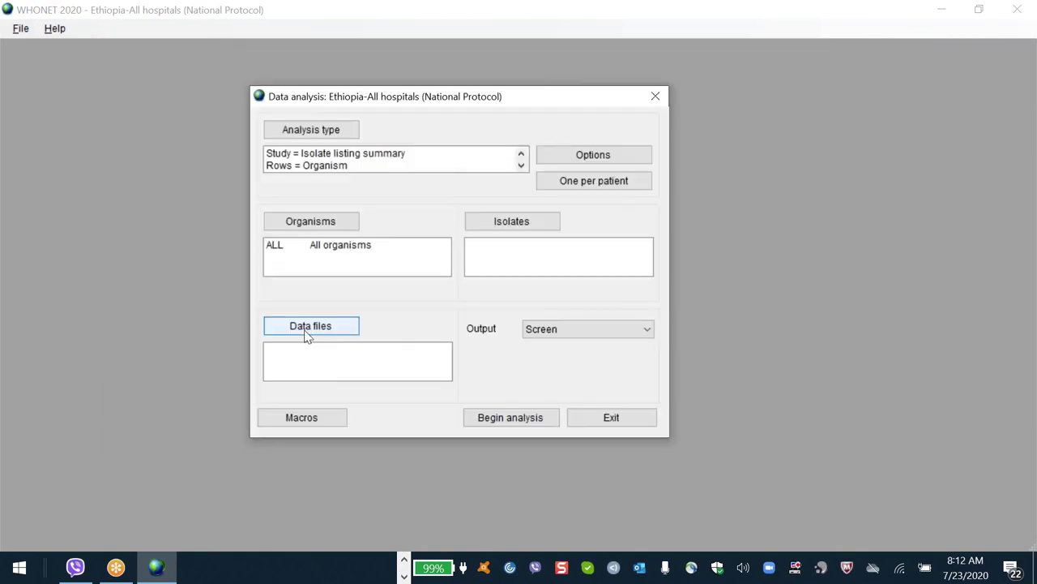
- Add NRL_ONEYEAREncripted.01.sqlite as the data file for the analysis
{"action": "left_click", "coordinate": [307, 328]}
{"action": "type", "text": "*.*"}
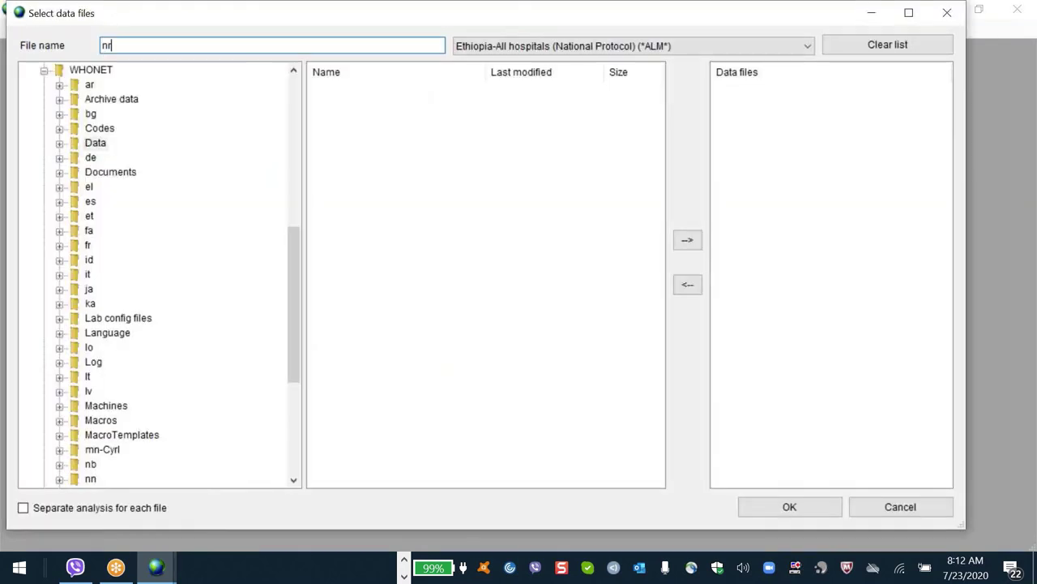
{"action": "key", "text": "Return"}
{"action": "left_click", "coordinate": [686, 240]}
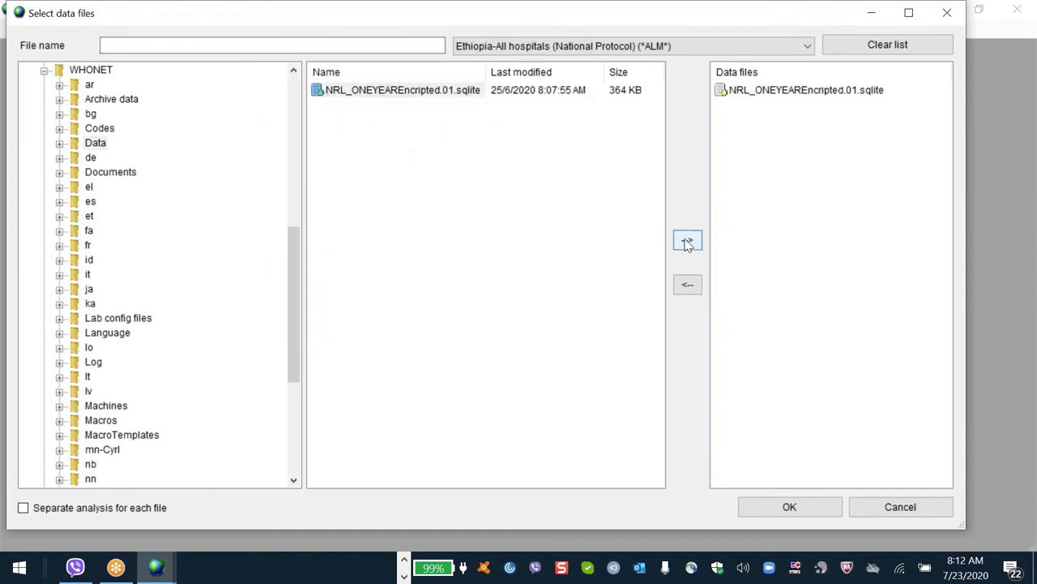
{"action": "key", "text": "Return"}
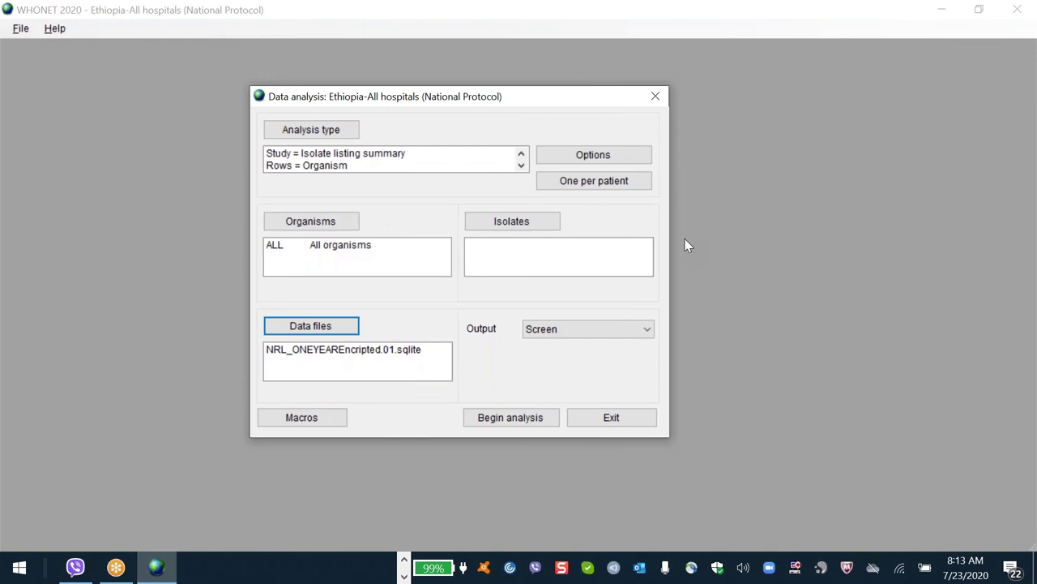
- Run the analysis and compare the monthly patient graphs of the organisms from Acinetobacter sp. to Burkholderia cepacia
{"action": "left_click", "coordinate": [517, 421]}
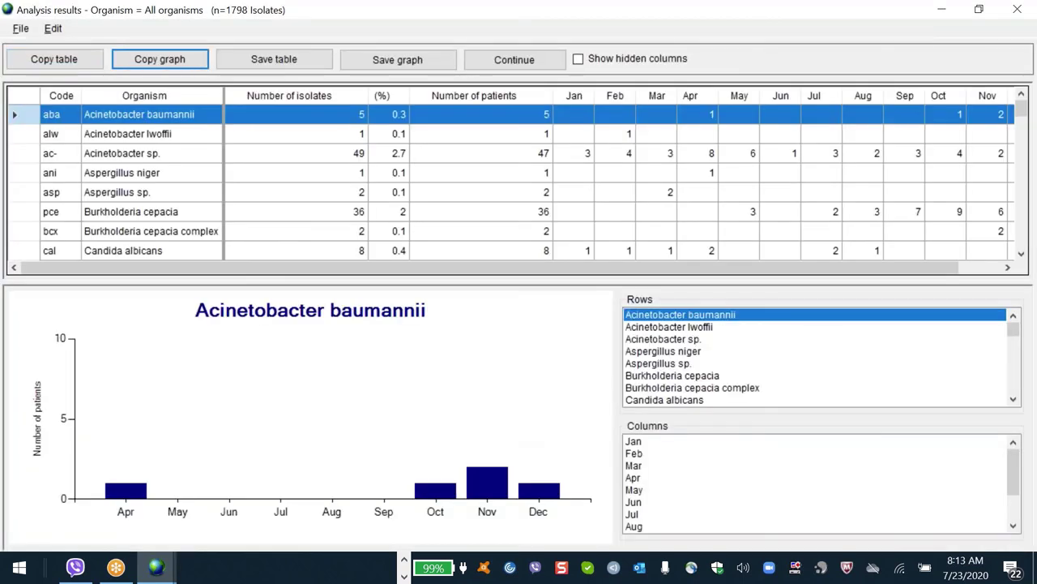
{"action": "left_click", "coordinate": [683, 340]}
{"action": "key", "text": "Down"}
{"action": "key", "text": "Down"}
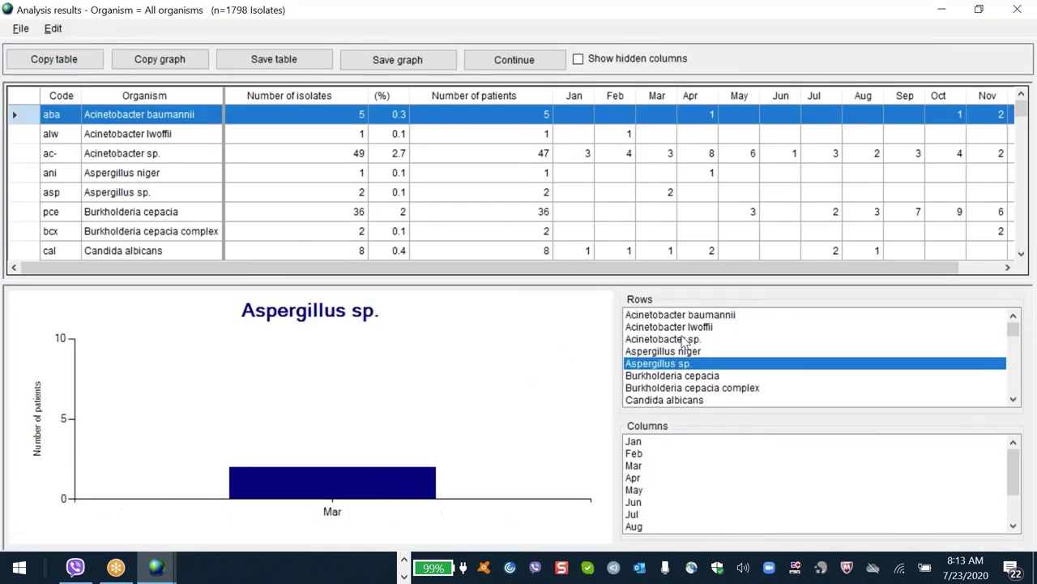
{"action": "key", "text": "Up"}
{"action": "key", "text": "Up"}
{"action": "key", "text": "Down"}
{"action": "key", "text": "Down"}
{"action": "key", "text": "Down"}
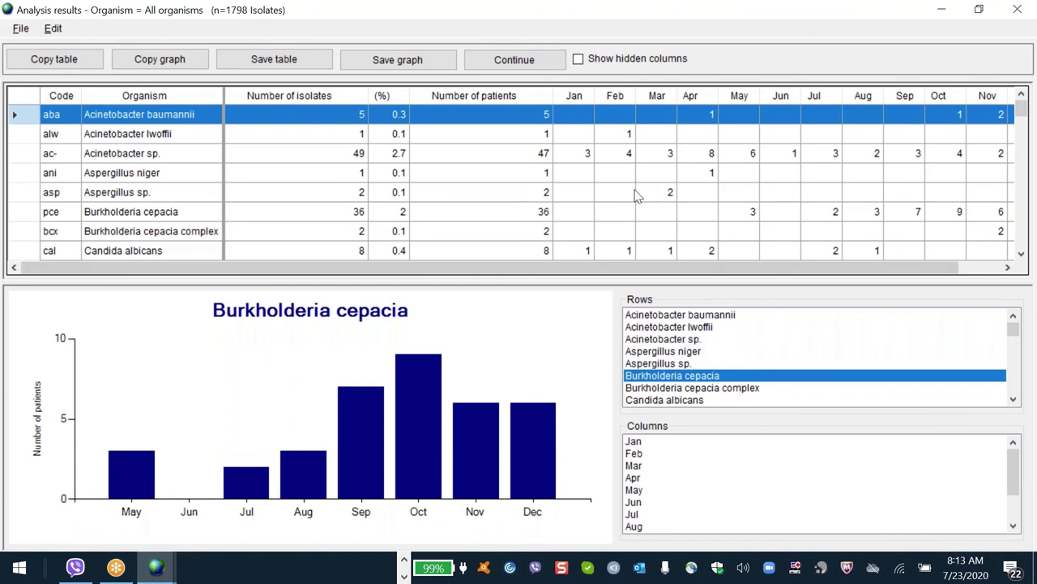
- Close the results, change the summary columns from specimen date to Laboratory and rerun the analysis
{"action": "left_click", "coordinate": [536, 66]}
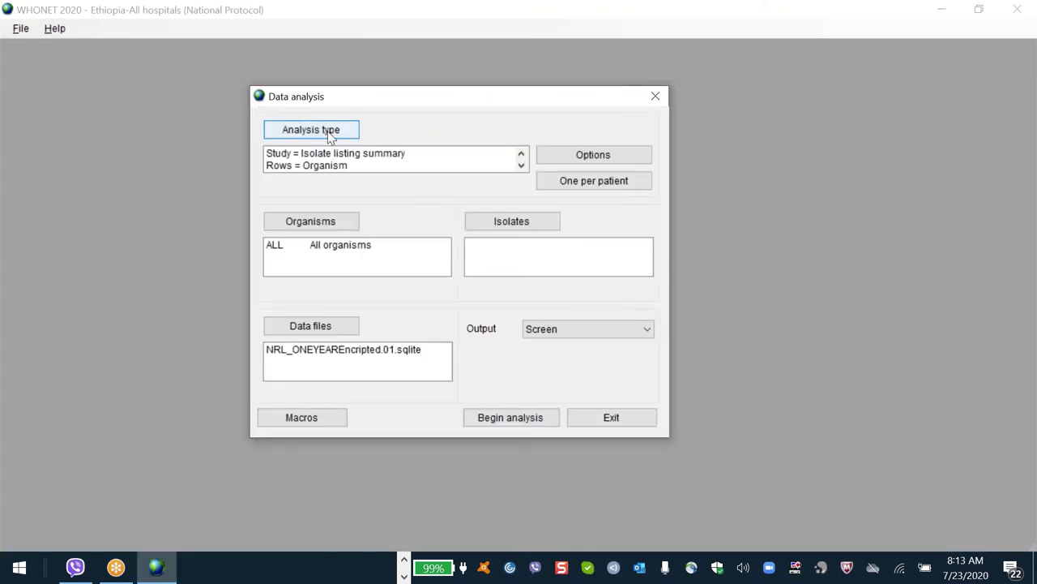
{"action": "left_click", "coordinate": [330, 135]}
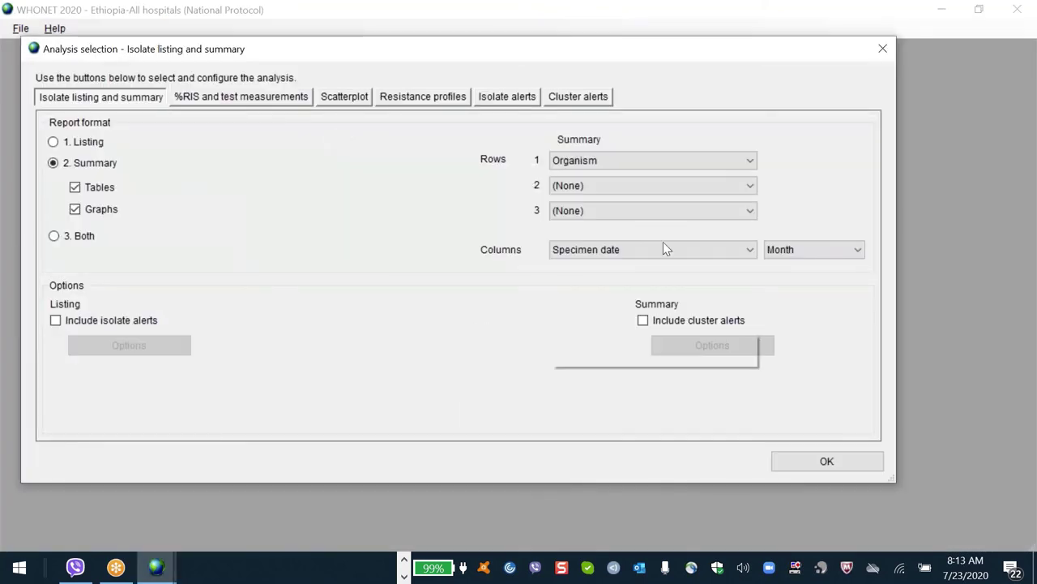
{"action": "left_click", "coordinate": [664, 248]}
{"action": "key", "text": "l"}
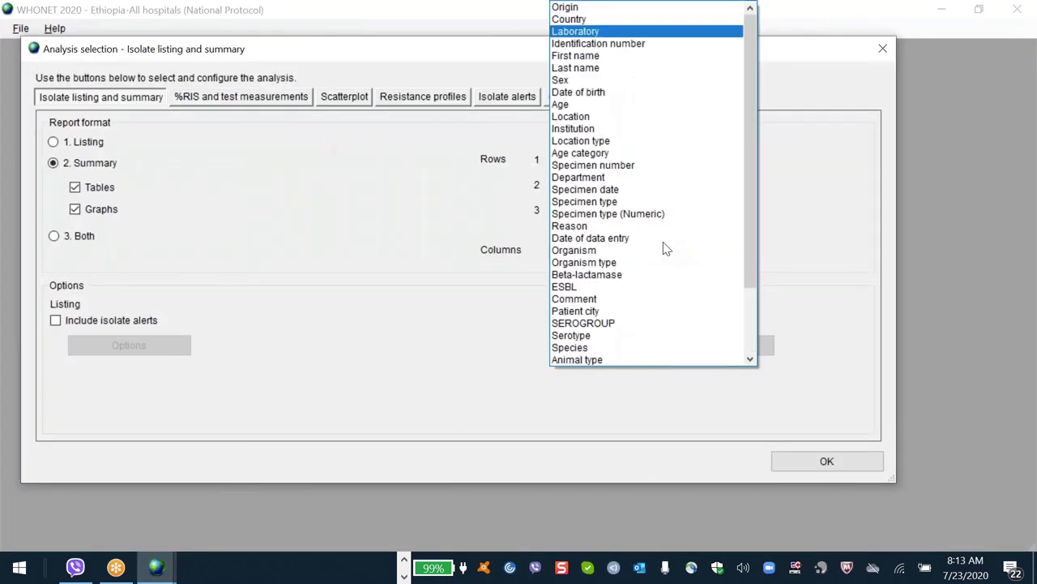
{"action": "key", "text": "Return"}
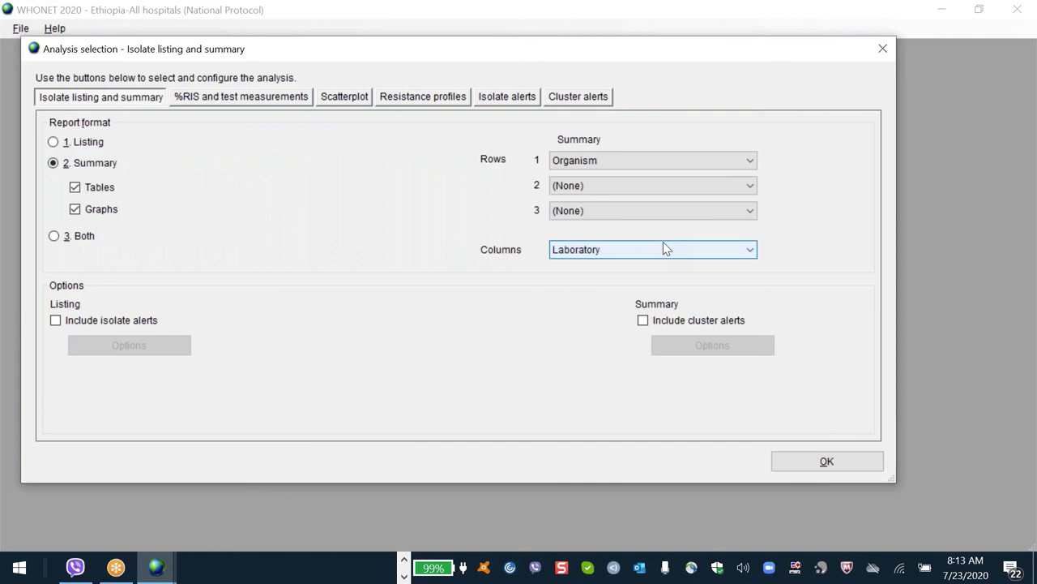
{"action": "key", "text": "Return"}
{"action": "left_click", "coordinate": [510, 417]}
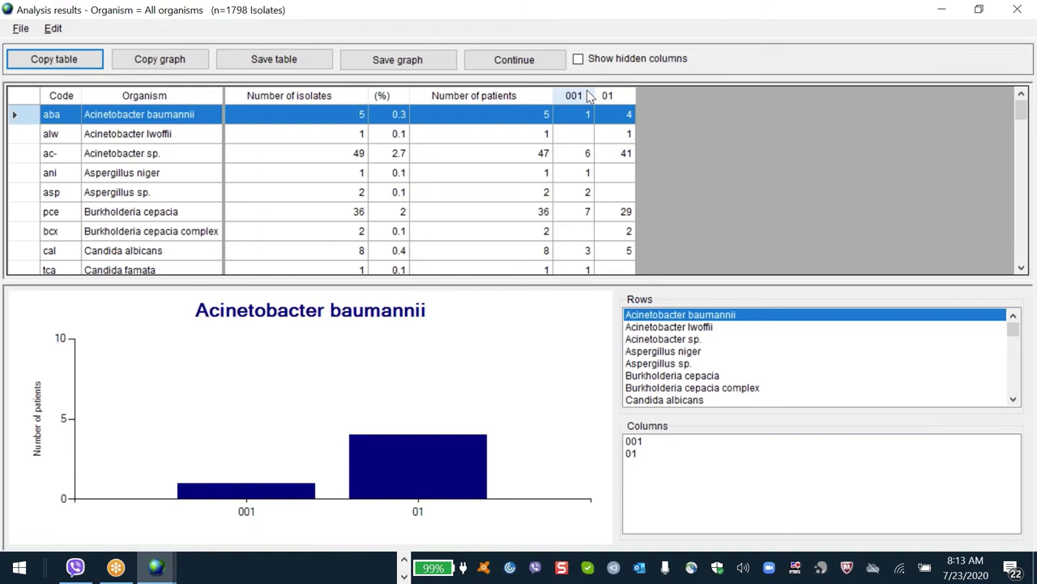
- Close the laboratory results and set the first row variable of the isolate summary to Institution
{"action": "key", "text": "Escape"}
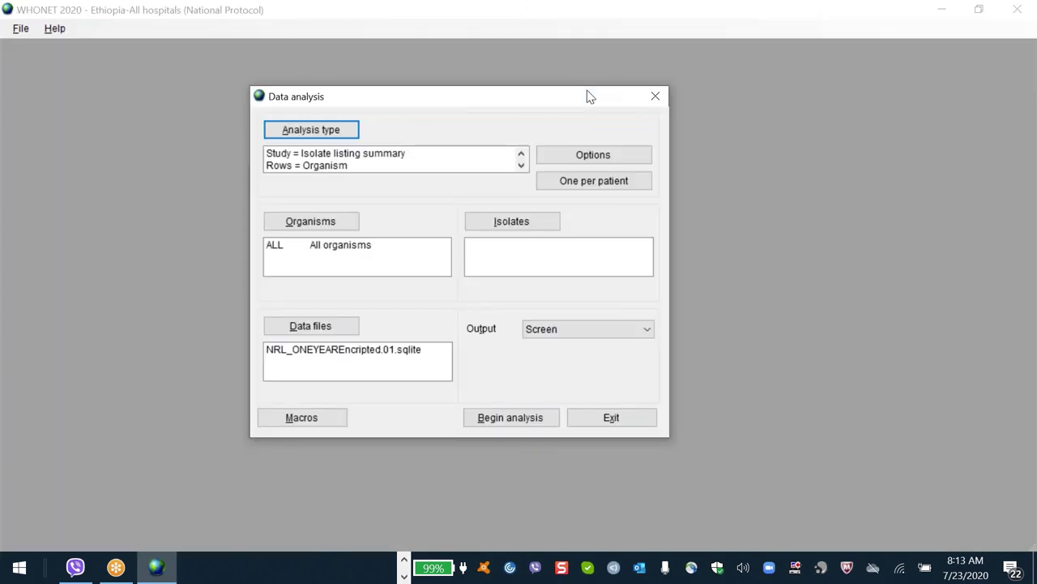
{"action": "left_click", "coordinate": [316, 131]}
{"action": "left_click", "coordinate": [653, 161]}
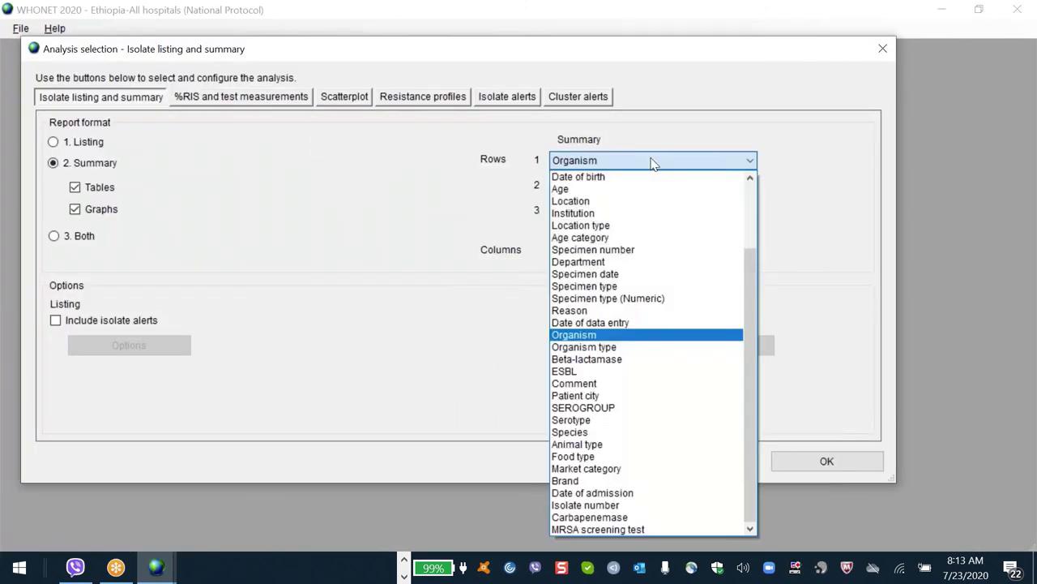
{"action": "key", "text": "i"}
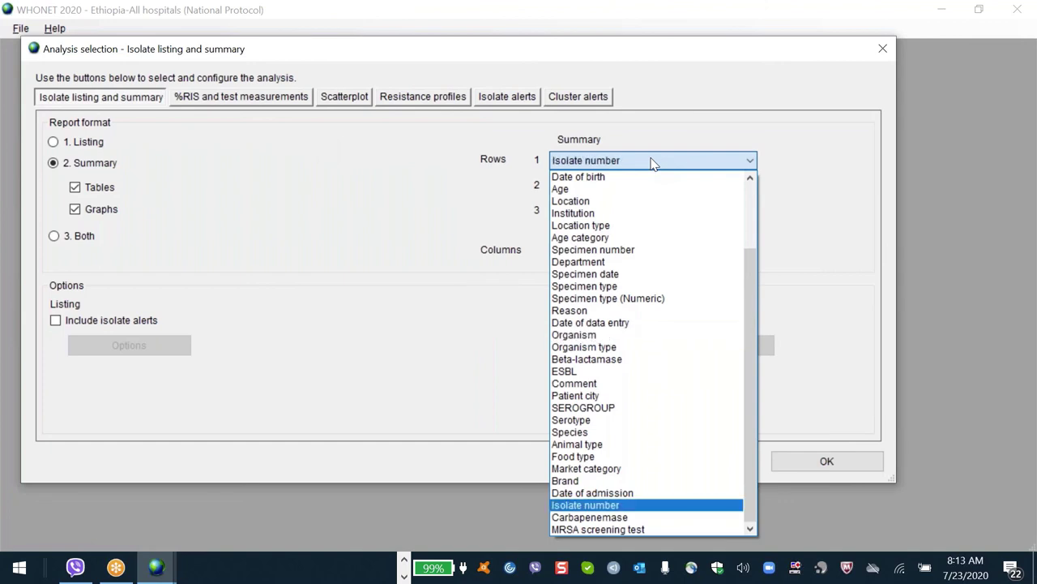
{"action": "key", "text": "i"}
{"action": "key", "text": "Return"}
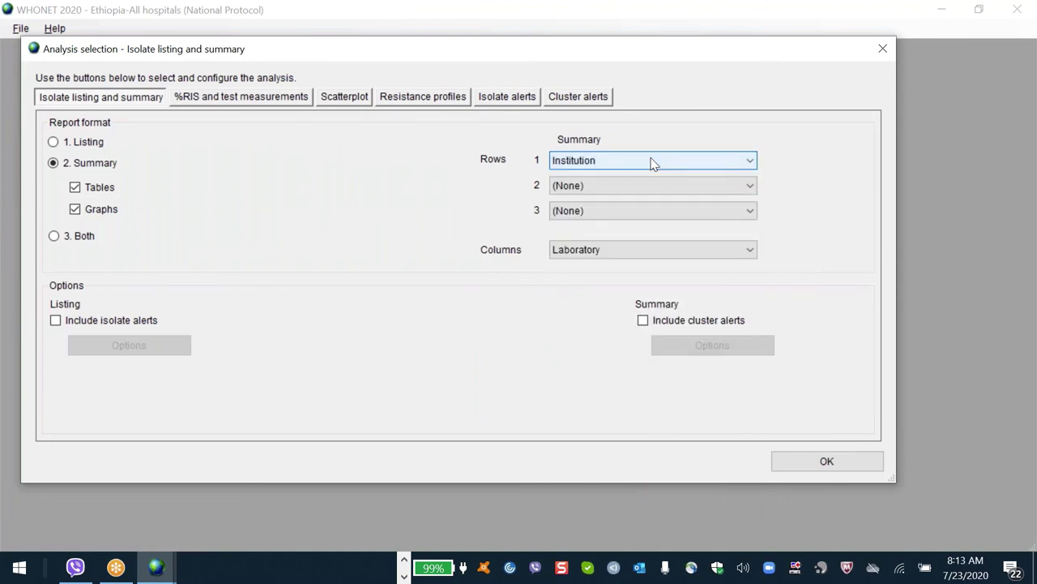
- Set the isolate summary's first row variable to Organism and its columns to Institution, and run the analysis
{"action": "key", "text": "o"}
{"action": "key", "text": "Tab"}
{"action": "key", "text": "Tab"}
{"action": "key", "text": "Tab"}
{"action": "key", "text": "i"}
{"action": "key", "text": "i"}
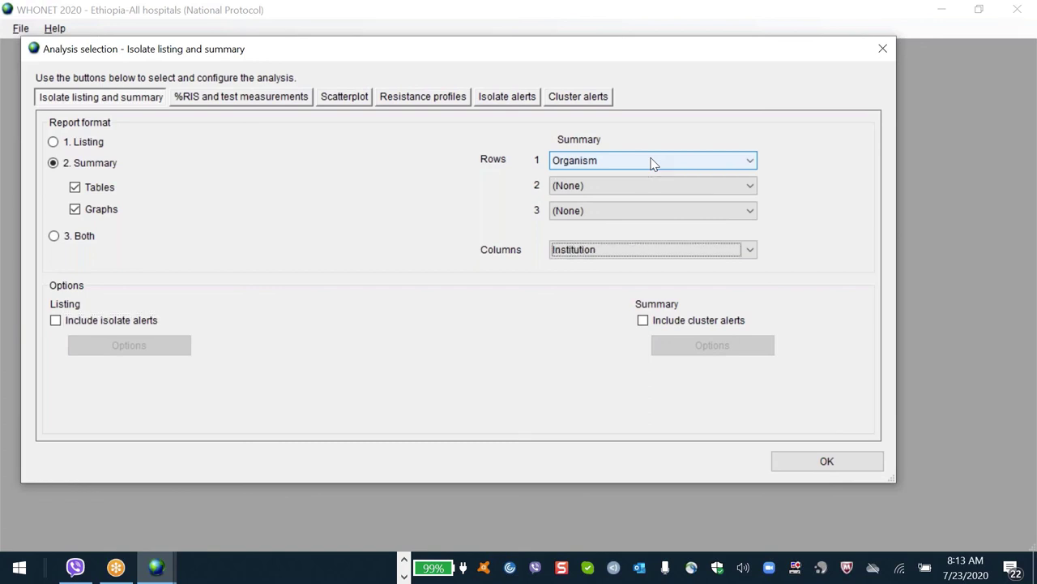
{"action": "key", "text": "Return"}
{"action": "key", "text": "Return"}
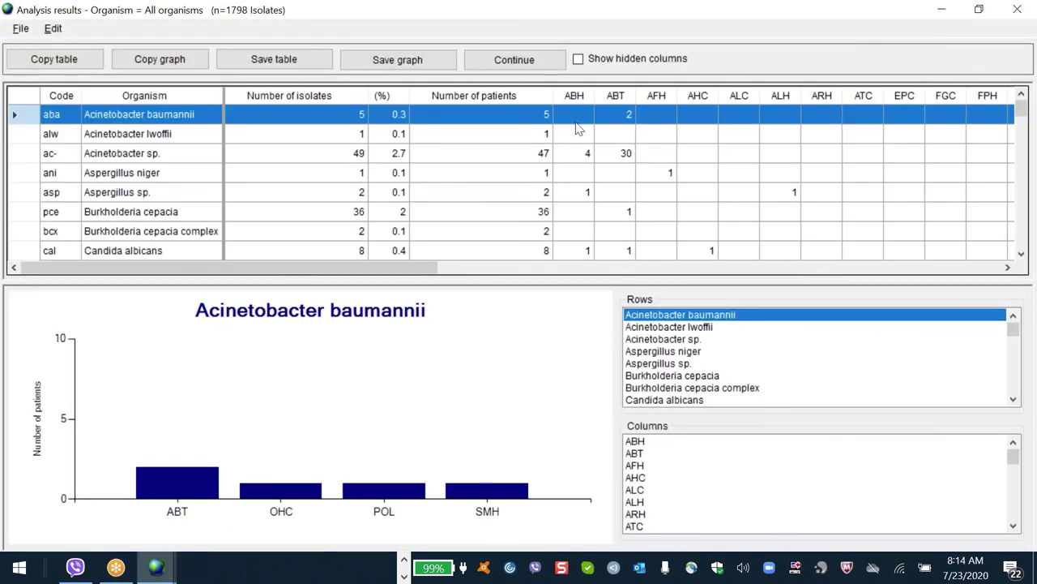
- Compare the patient graphs by institution for Acinetobacter sp. and the organisms beginning with E, including Enterococcus faecalis and Enterococcus faecium
{"action": "left_click", "coordinate": [674, 176]}
{"action": "left_click", "coordinate": [673, 340]}
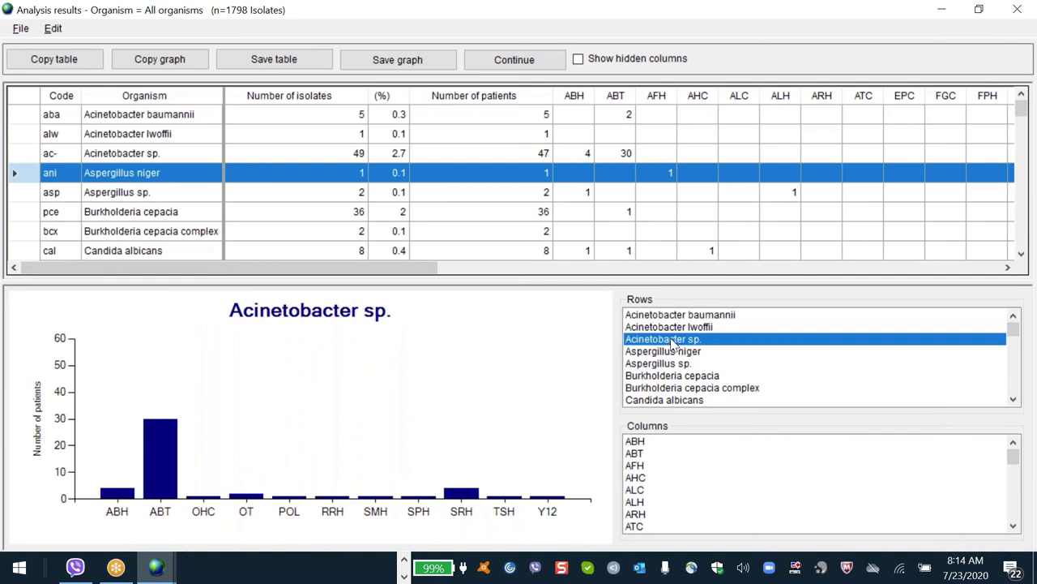
{"action": "key", "text": "e"}
{"action": "key", "text": "e"}
{"action": "key", "text": "e"}
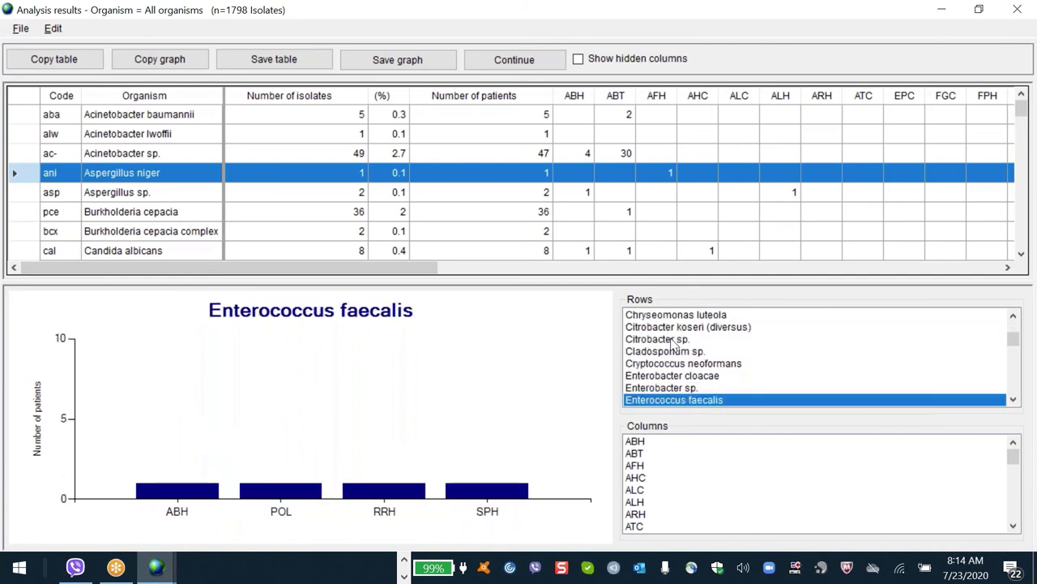
{"action": "key", "text": "e"}
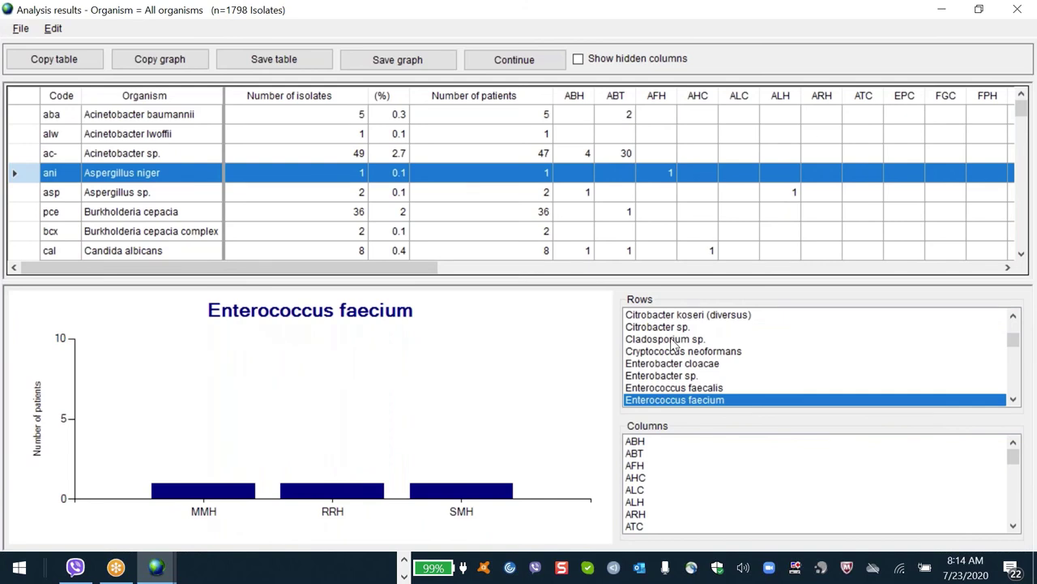
{"action": "key", "text": "e"}
{"action": "key", "text": "e"}
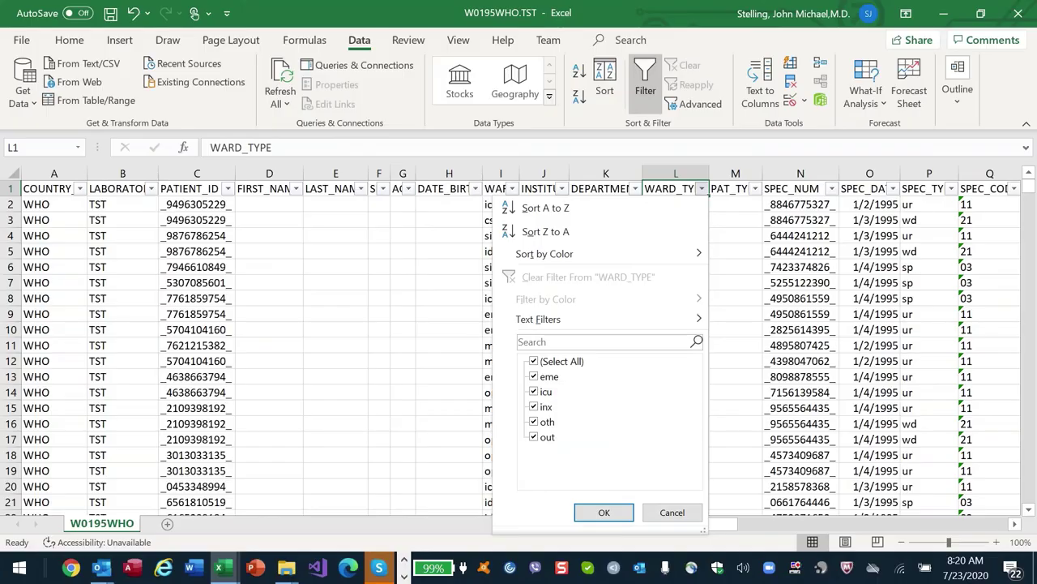
- Close the WARD_TYPE filter list and filter the ORGANISM column of the W0195WHO sheet to eco only
{"action": "key", "text": "Escape"}
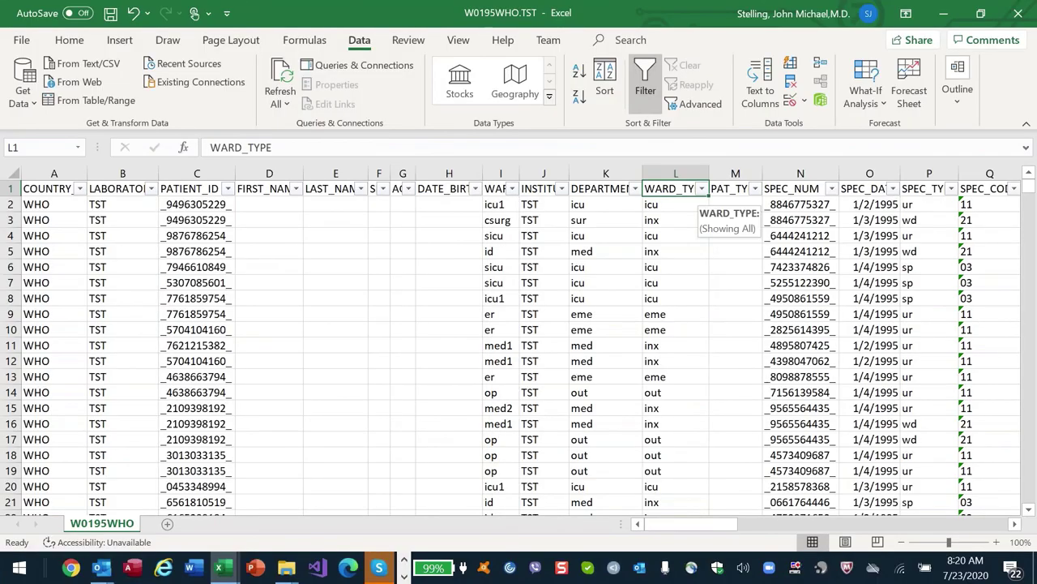
{"action": "key", "text": "Right"}
{"action": "key", "text": "Right"}
{"action": "key", "text": "Right"}
{"action": "key", "text": "Right"}
{"action": "key", "text": "Right"}
{"action": "key", "text": "Right"}
{"action": "key", "text": "Right"}
{"action": "key", "text": "Right"}
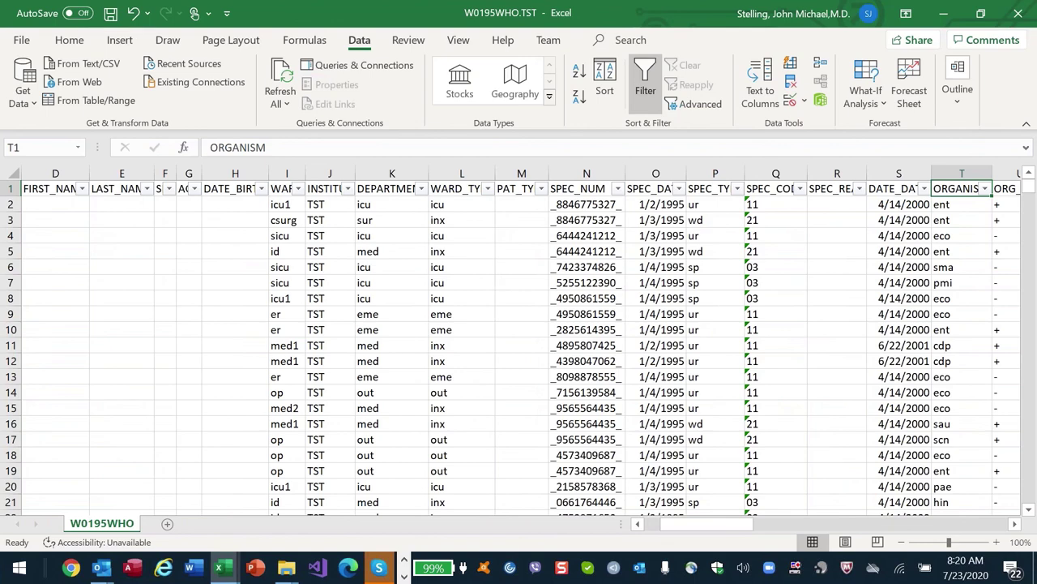
{"action": "left_click", "coordinate": [891, 188]}
{"action": "left_click", "coordinate": [736, 188]}
{"action": "left_click_drag", "start_coordinate": [741, 413], "coordinate": [762, 340]}
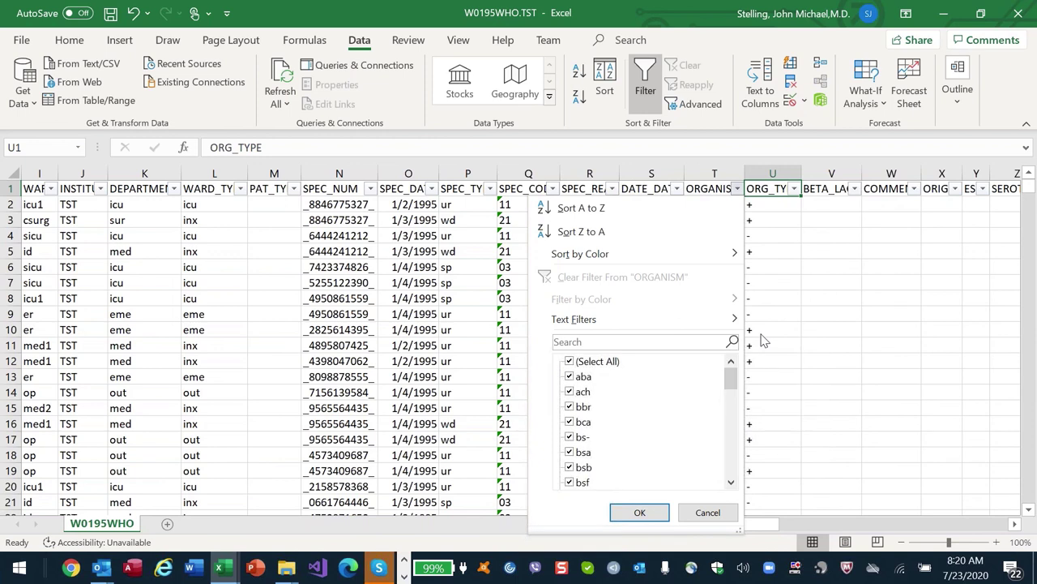
{"action": "left_click", "coordinate": [573, 364]}
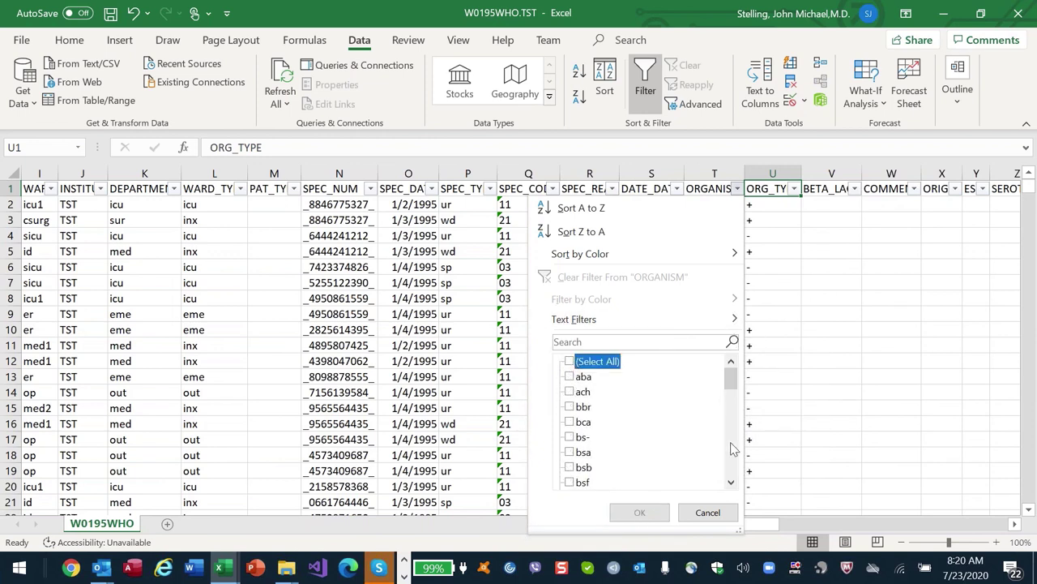
{"action": "scroll", "coordinate": [736, 456], "scroll_direction": "down", "scroll_amount": 6}
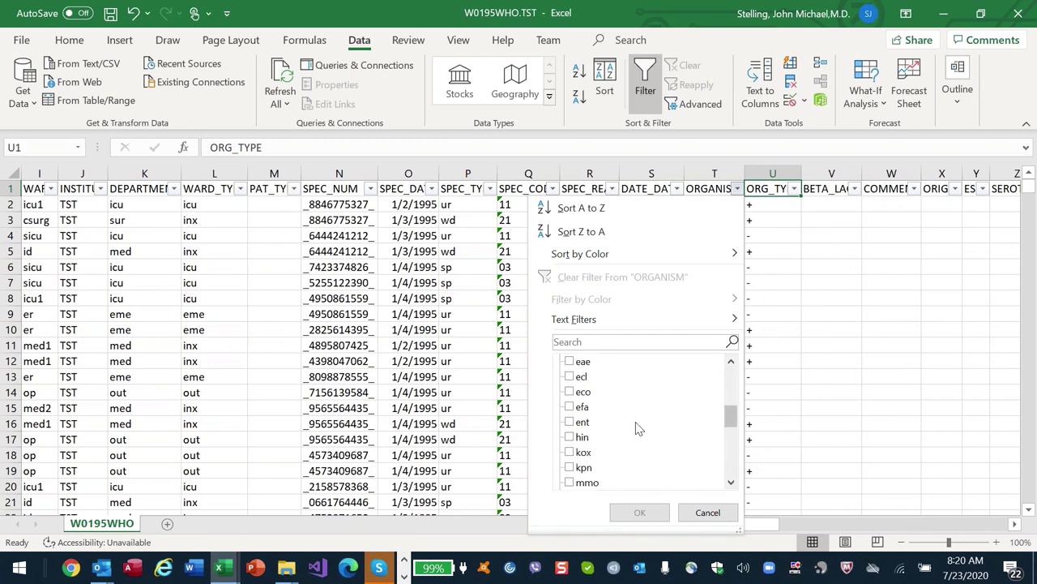
{"action": "left_click", "coordinate": [579, 398]}
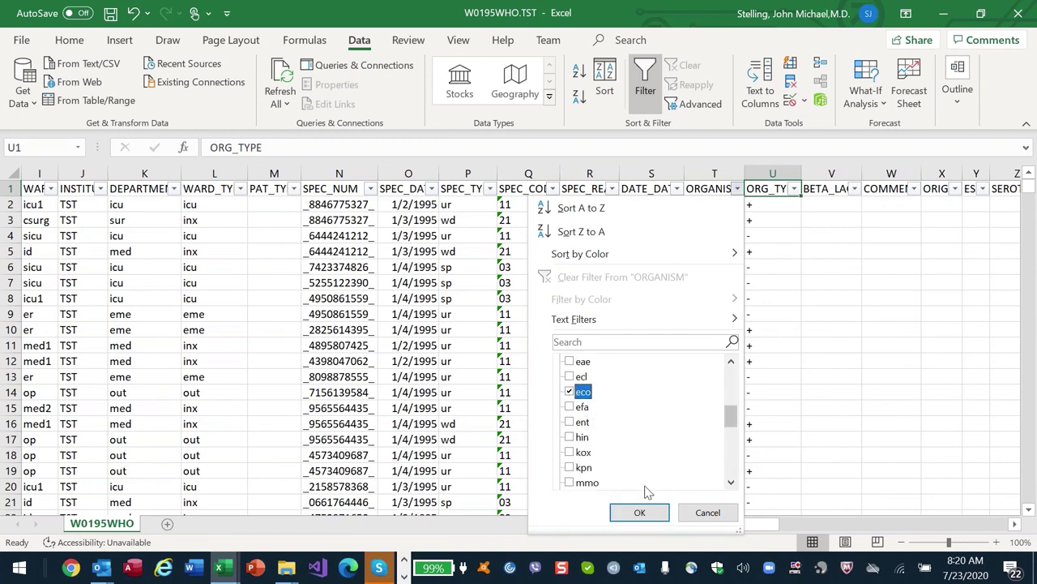
{"action": "left_click", "coordinate": [641, 514]}
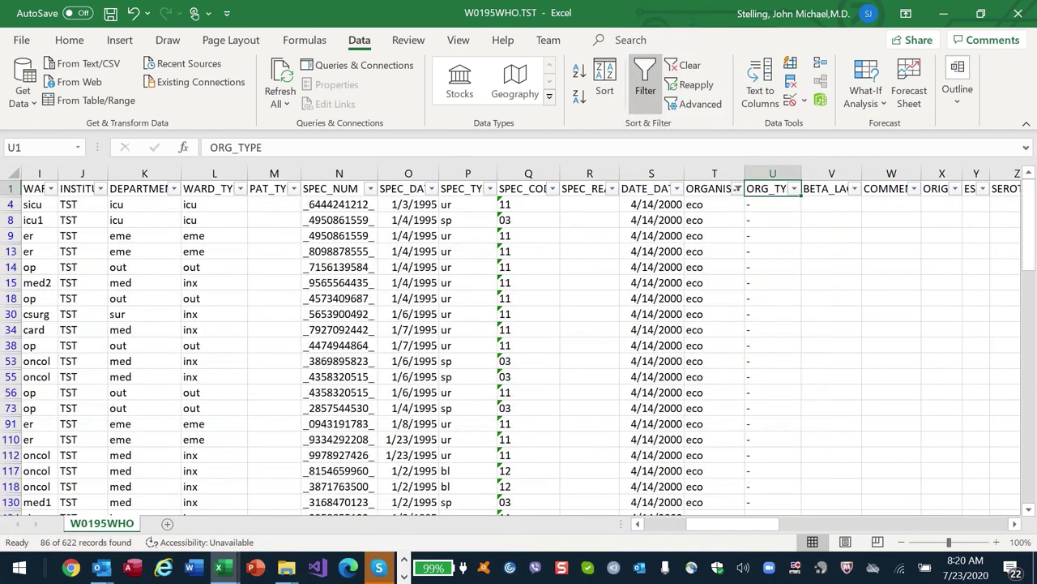
- Examine the filtered eco records and turn off filtering for the header row
{"action": "left_click", "coordinate": [726, 215]}
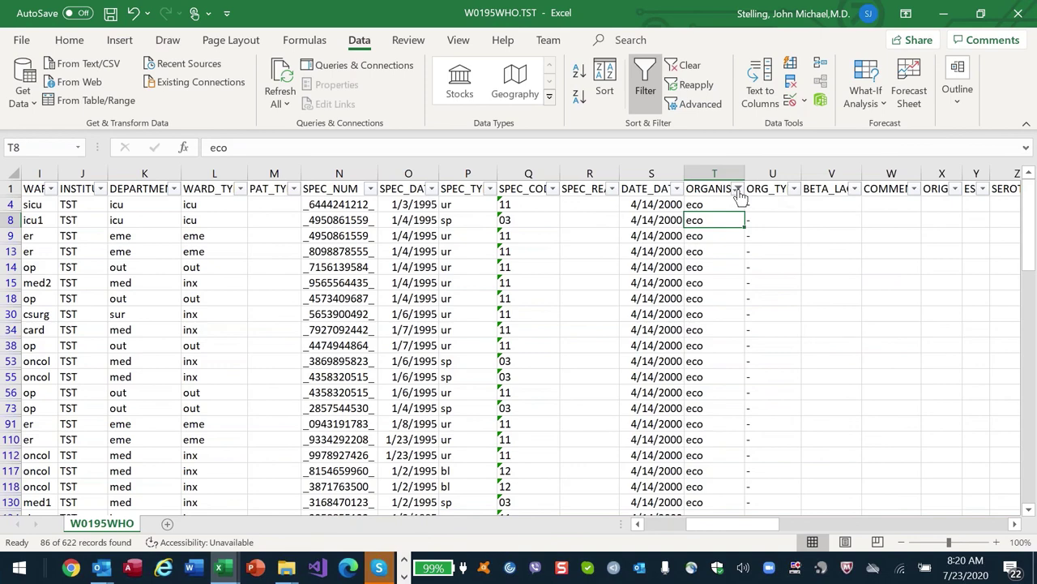
{"action": "scroll", "coordinate": [740, 196], "scroll_direction": "up", "scroll_amount": 2}
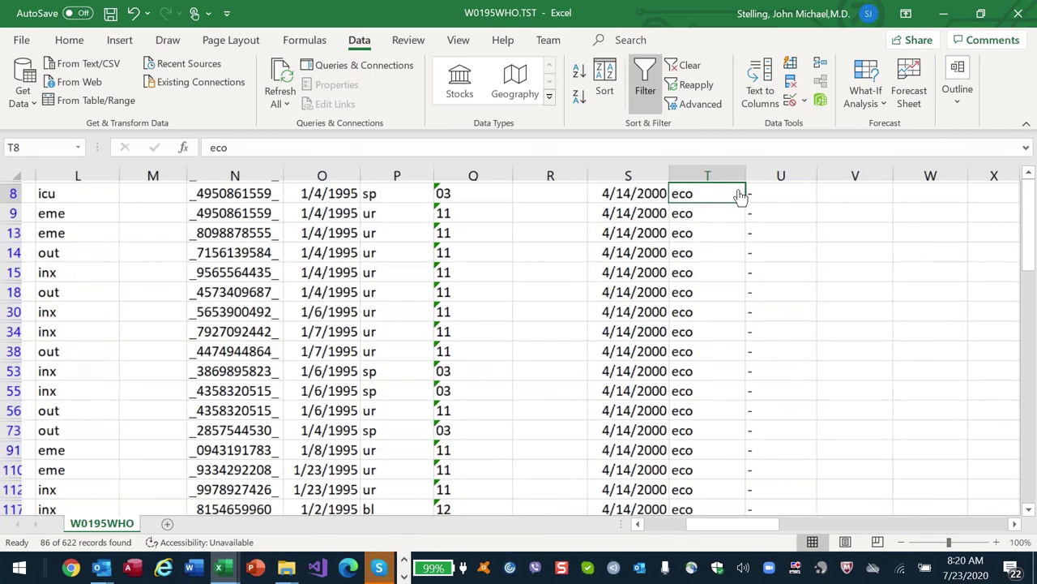
{"action": "scroll", "coordinate": [740, 196], "scroll_direction": "up", "scroll_amount": 5, "text": "ctrl"}
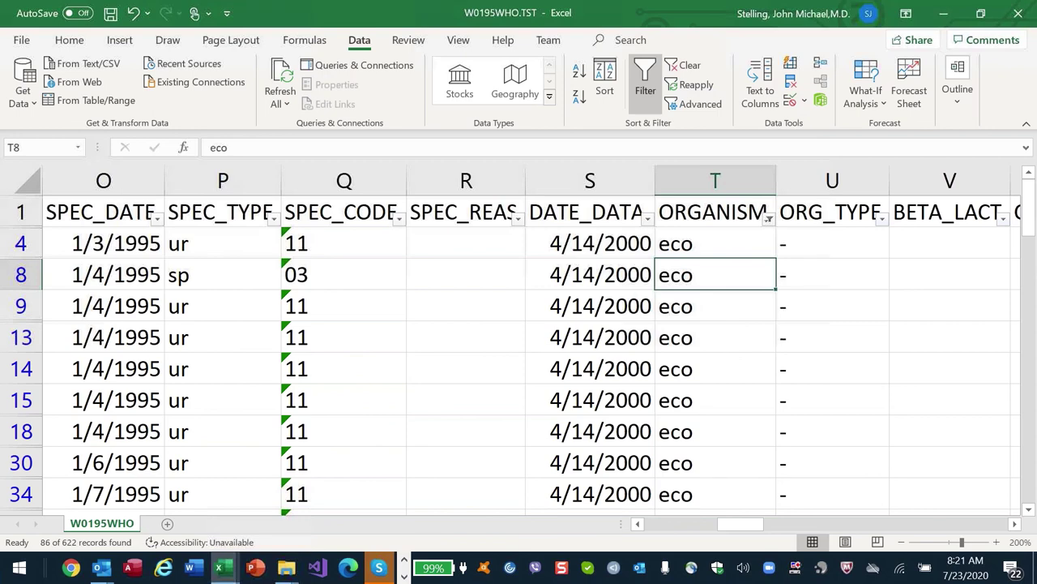
{"action": "key", "text": "Up"}
{"action": "key", "text": "Up"}
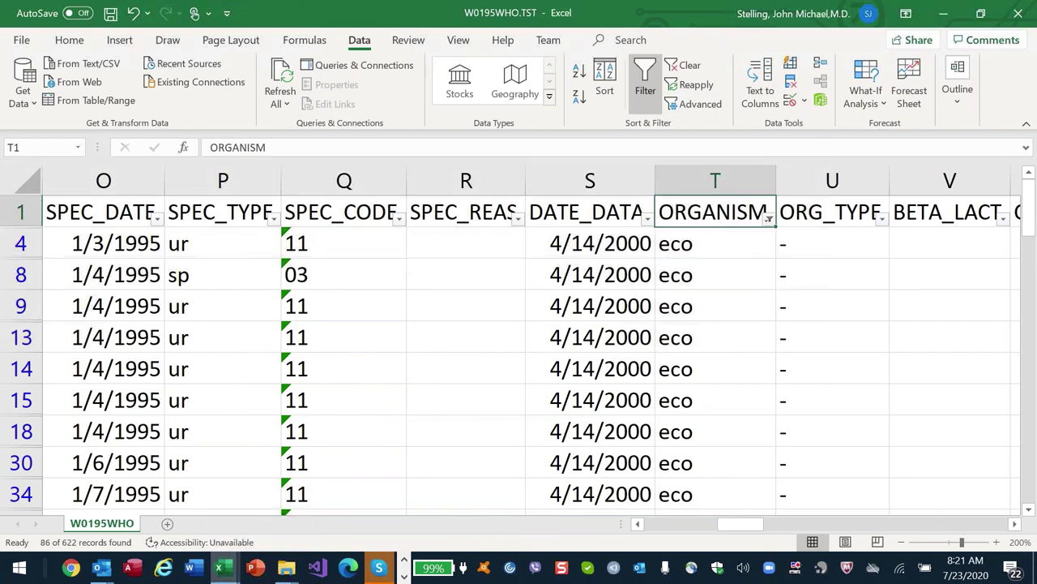
{"action": "key", "text": "Right"}
{"action": "key", "text": "ctrl+shift+l"}
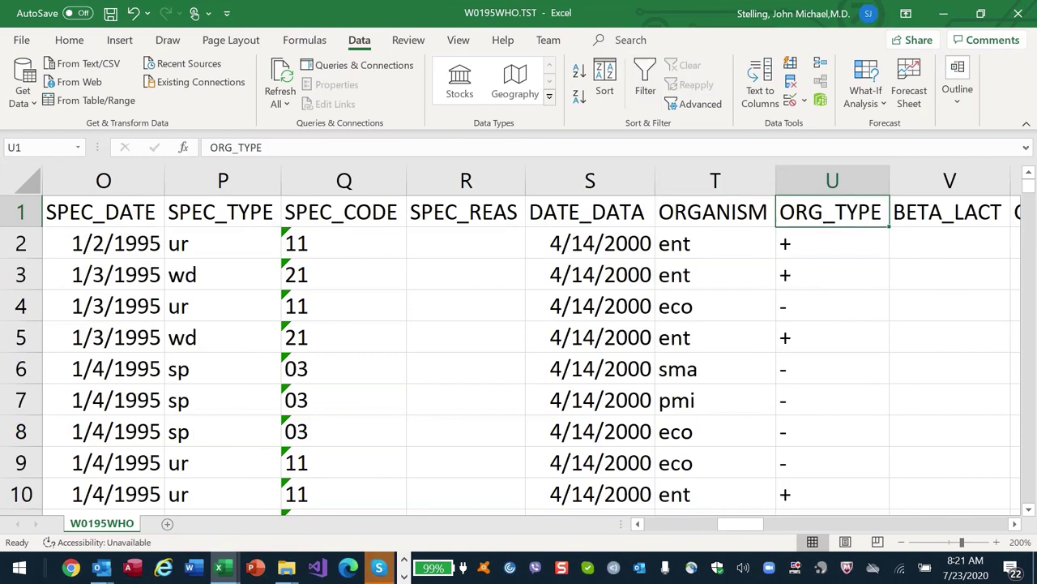
- Search the sheet for ipm to locate the imipenem column header and close the search
{"action": "key", "text": "ctrl+f"}
{"action": "type", "text": "ipm"}
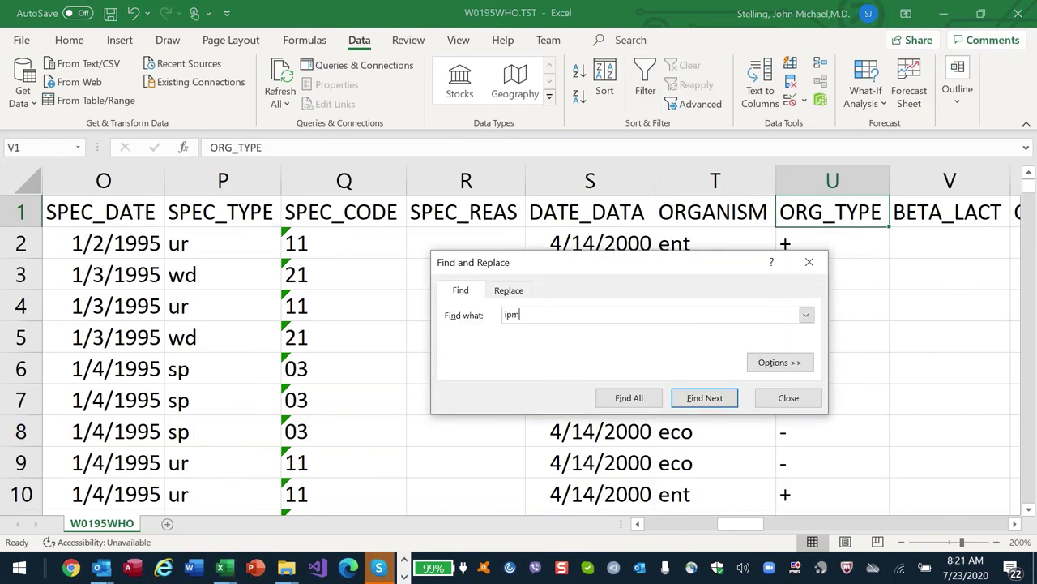
{"action": "key", "text": "Return"}
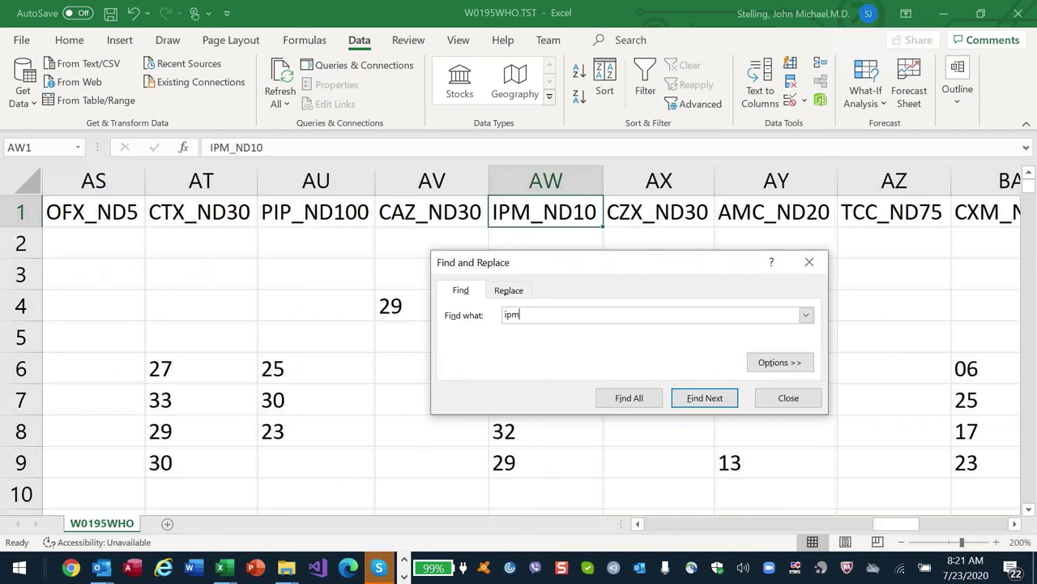
{"action": "key", "text": "Escape"}
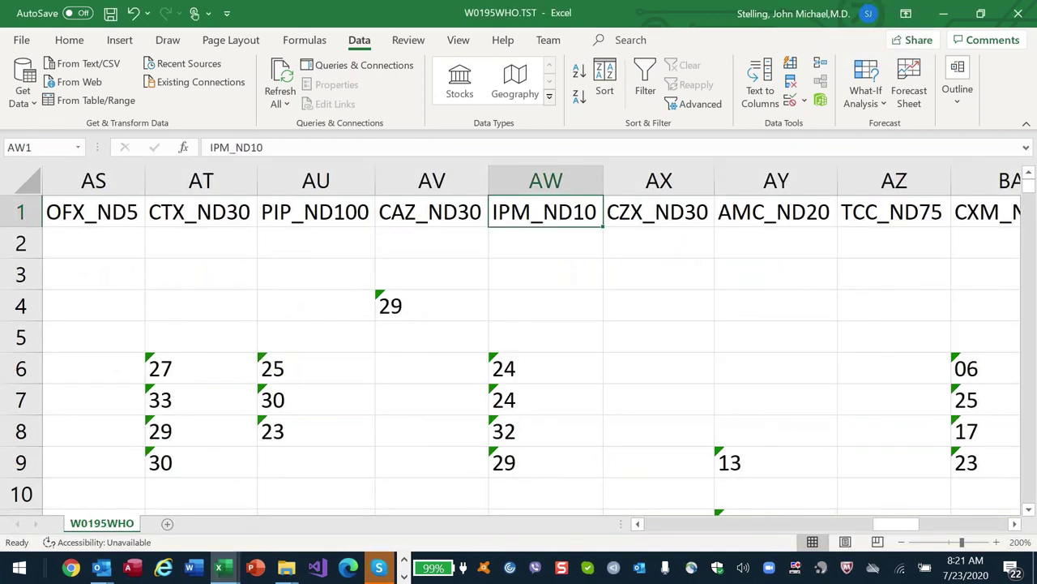
- Turn the header filters back on and filter the IPM_ND10 column to the value 06
{"action": "key", "text": "ctrl+shift+l"}
{"action": "key", "text": "alt+Down"}
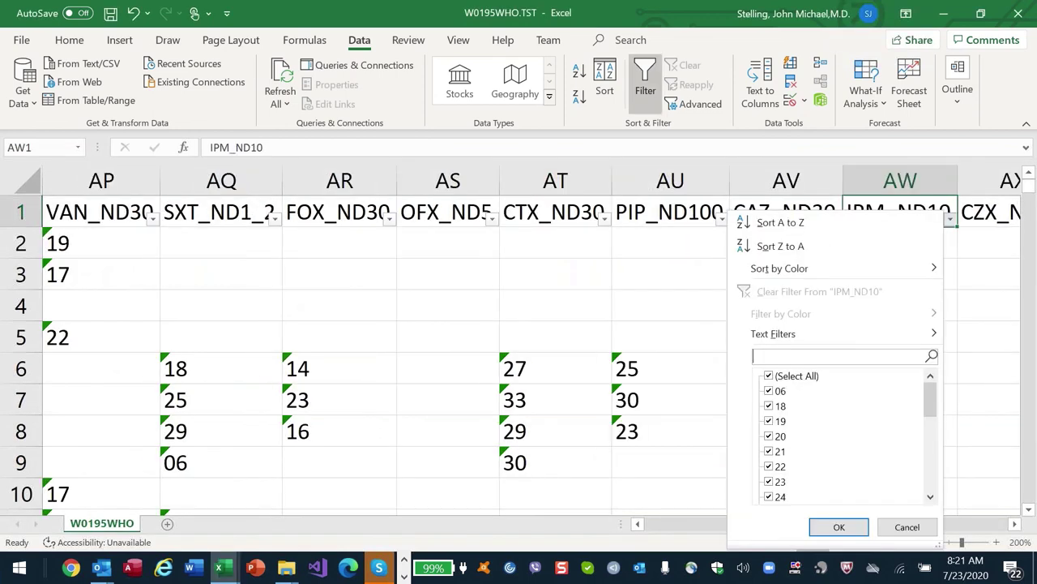
{"action": "type", "text": "06"}
{"action": "key", "text": "Return"}
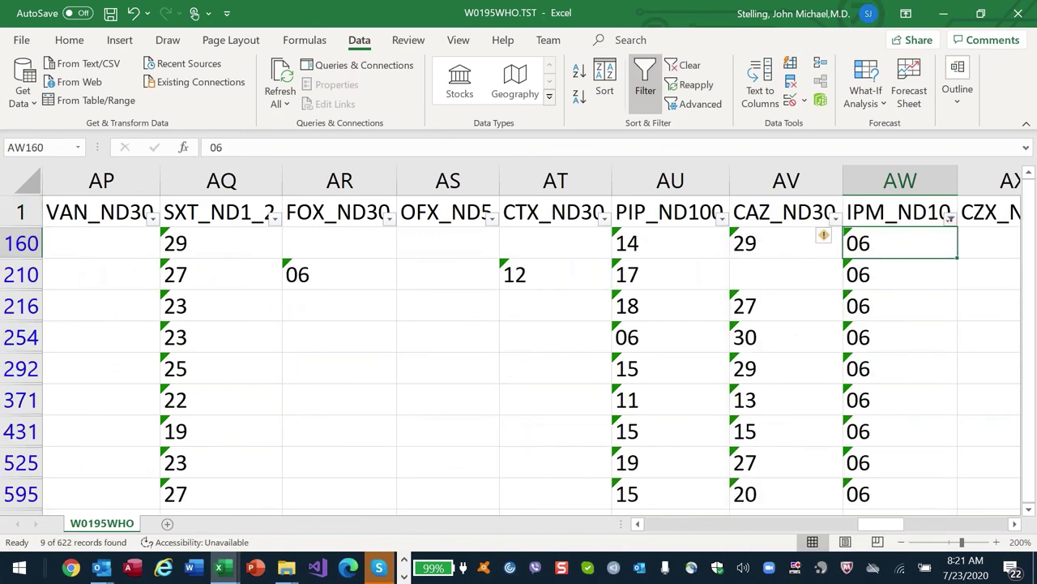
- Return to the first column of the filtered records and close W0195WHO.TST without saving the changes
{"action": "key", "text": "Home"}
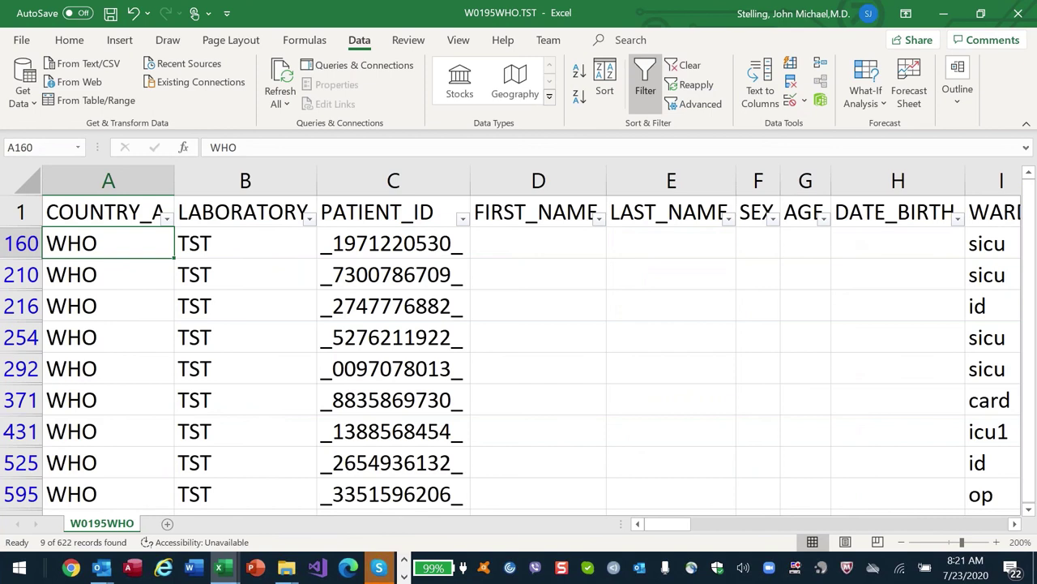
{"action": "key", "text": "ctrl+w"}
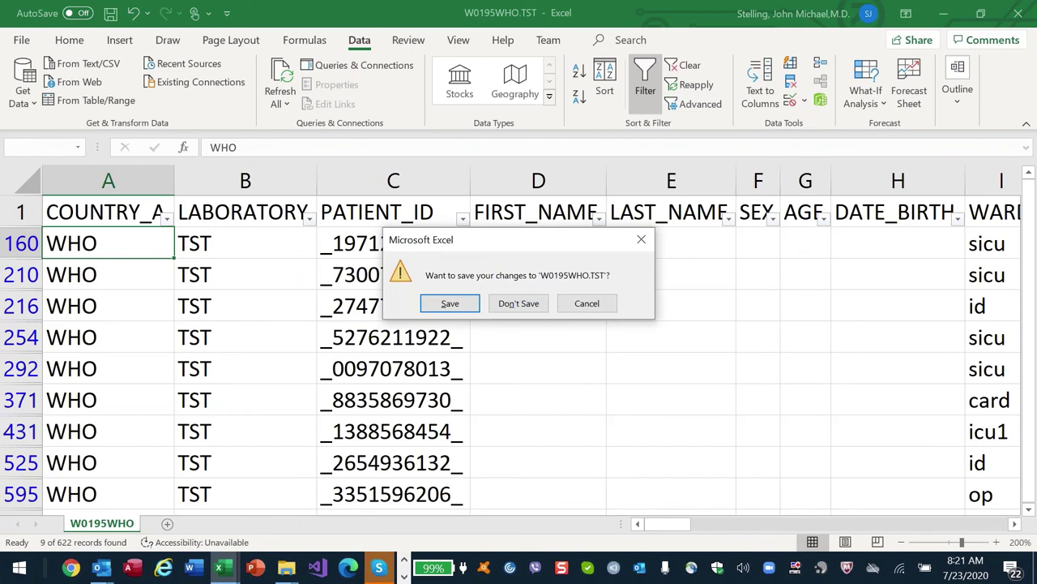
{"action": "key", "text": "n"}
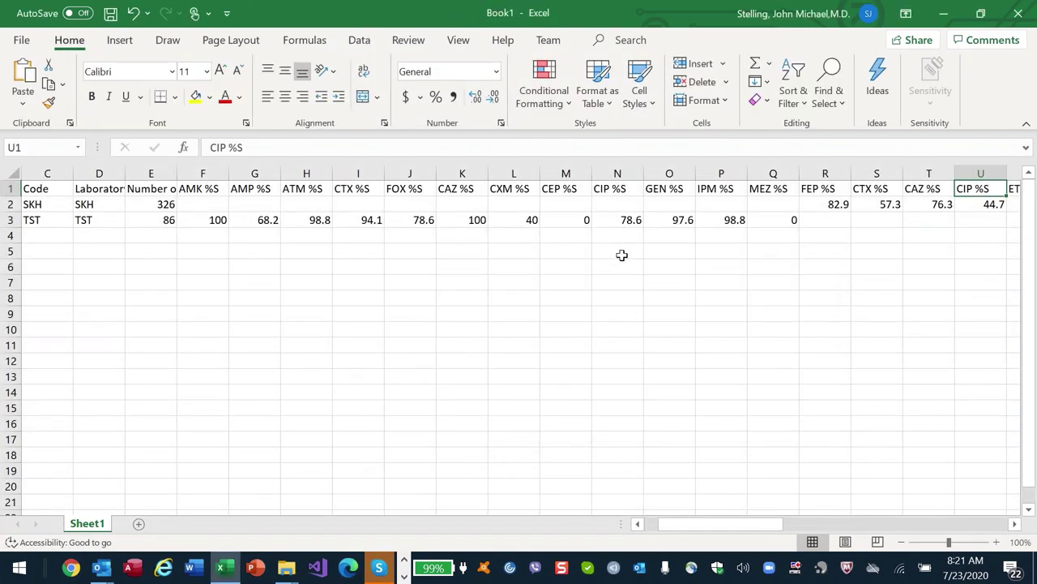
{"action": "key", "text": "alt+f"}
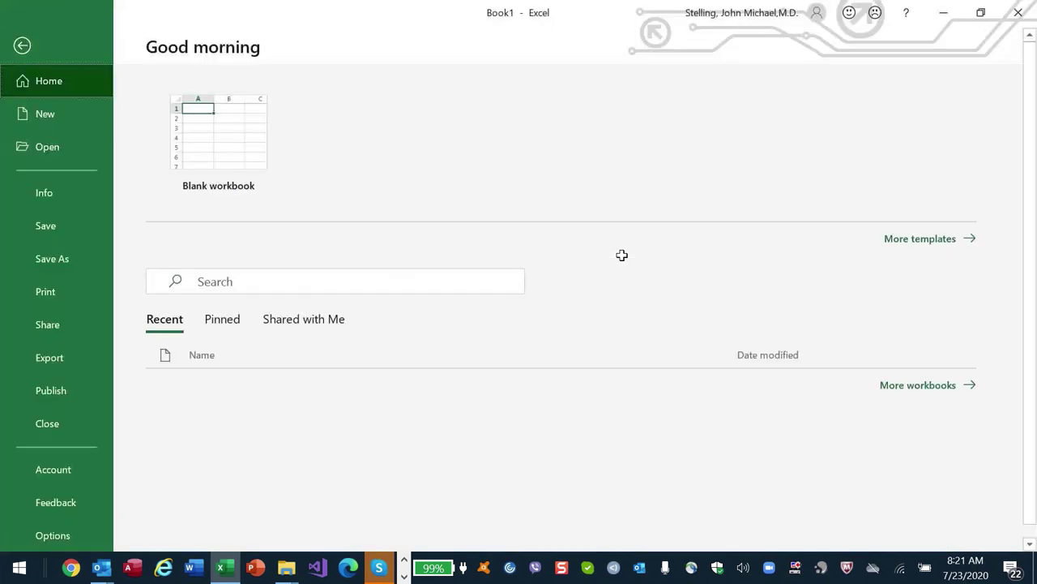
{"action": "key", "text": "o"}
{"action": "left_click", "coordinate": [227, 381]}
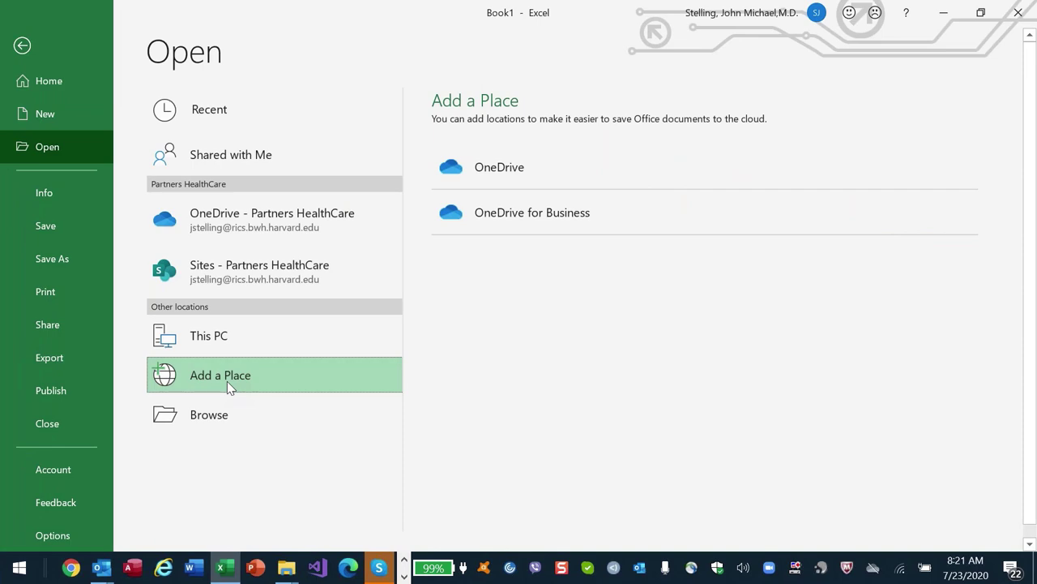
{"action": "key", "text": "Escape"}
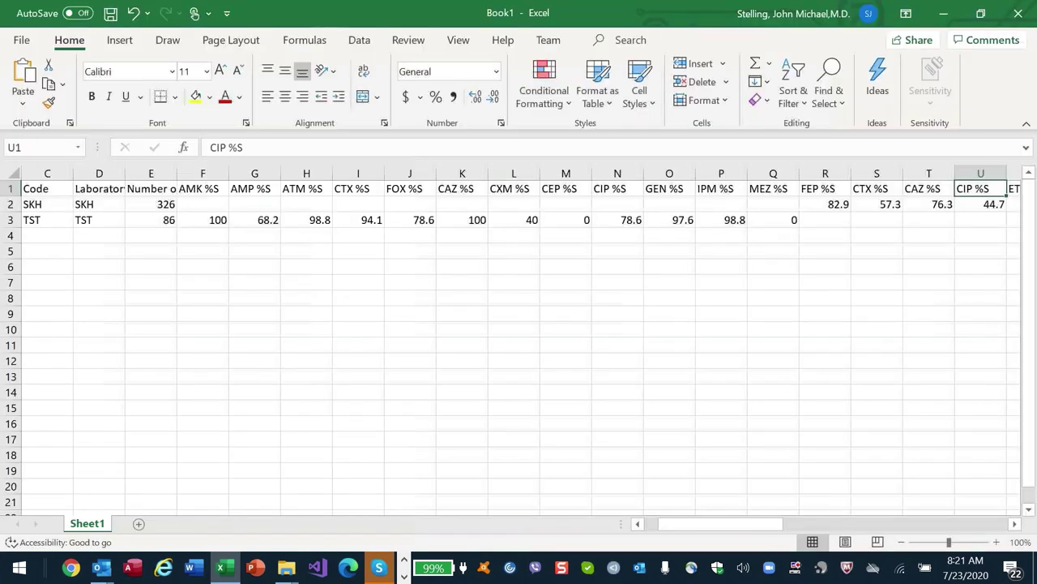
- Reopen W0195WHO.TST from the recent workbooks
{"action": "key", "text": "alt+f"}
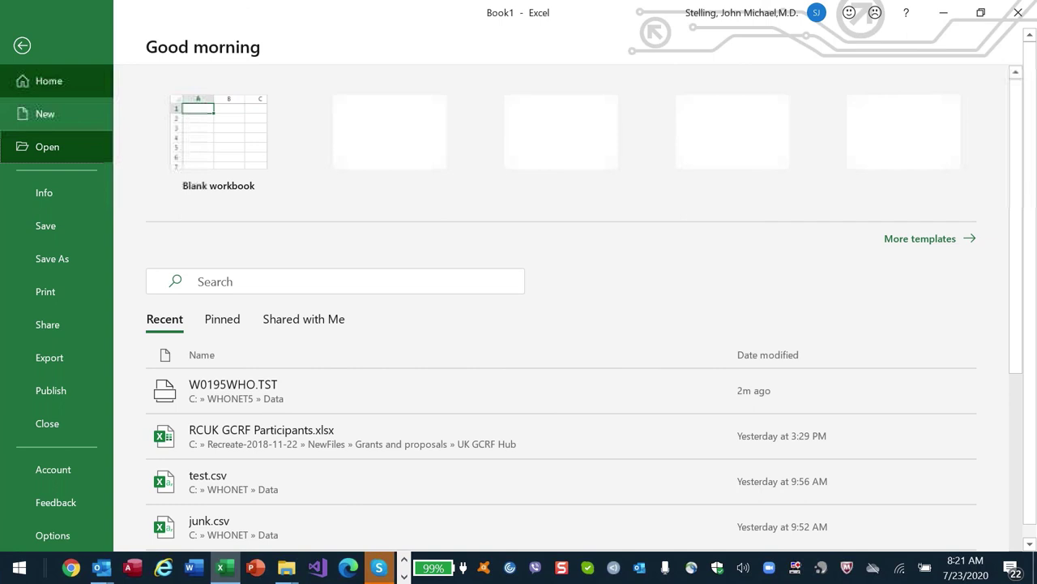
{"action": "key", "text": "ctrl+o"}
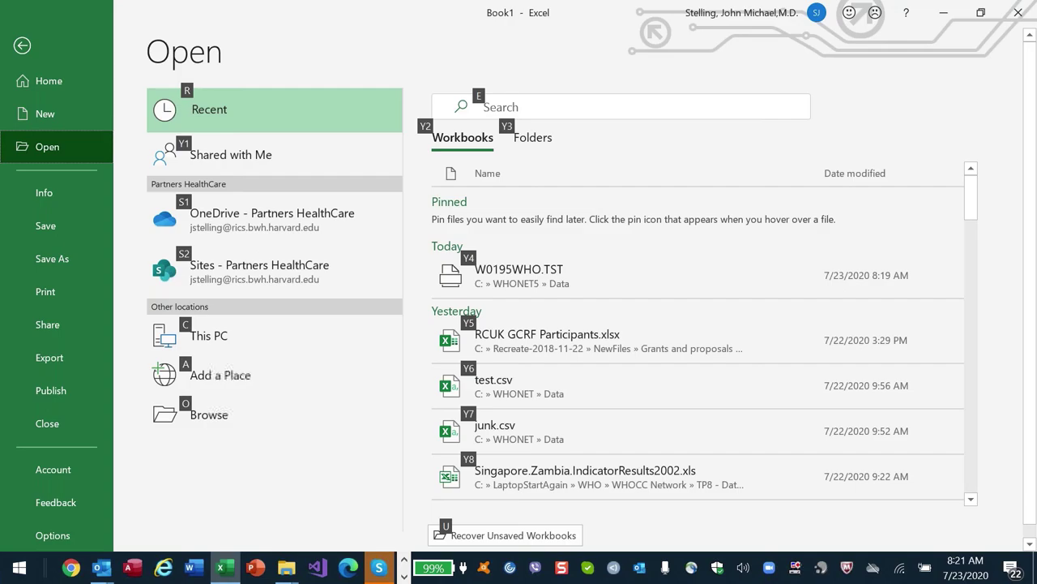
{"action": "key", "text": "y"}
{"action": "key", "text": "4"}
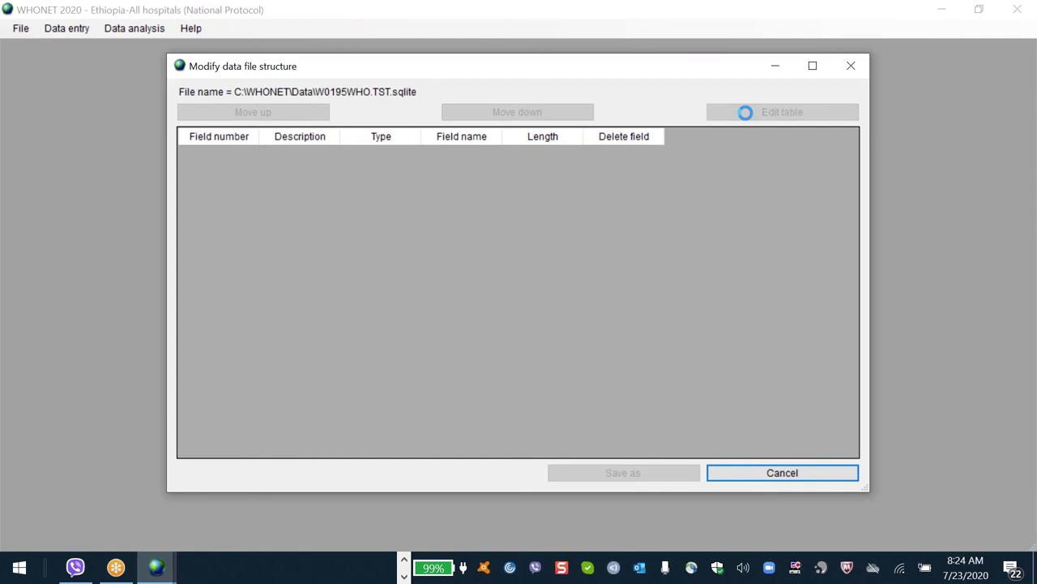
- Close the data file structure window for W0195WHO.TST.sqlite and switch to the Book1 workbook in Excel
{"action": "key", "text": "alt"}
{"action": "key", "text": "Escape"}
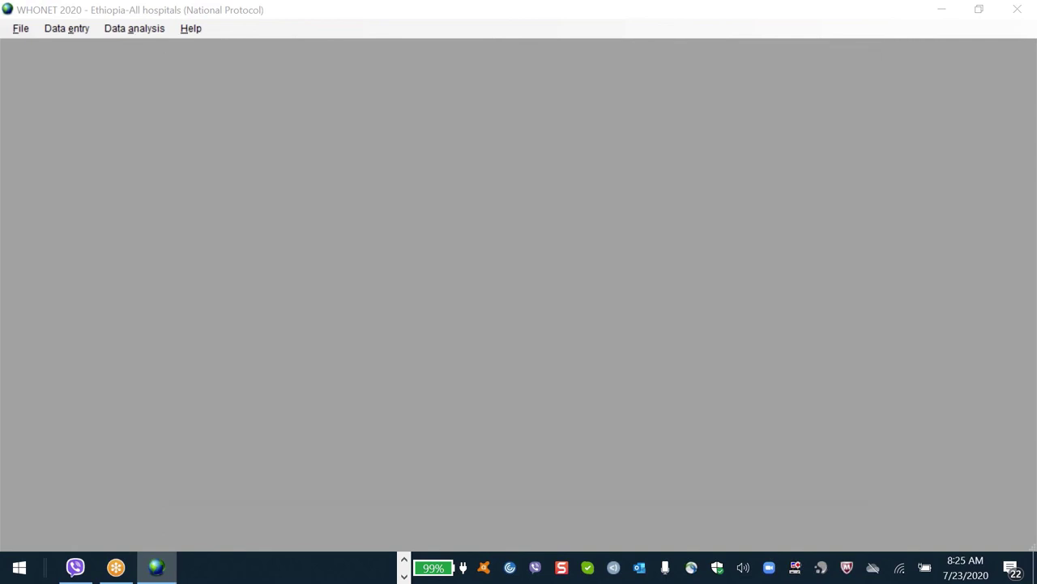
{"action": "key", "text": "alt+Tab"}
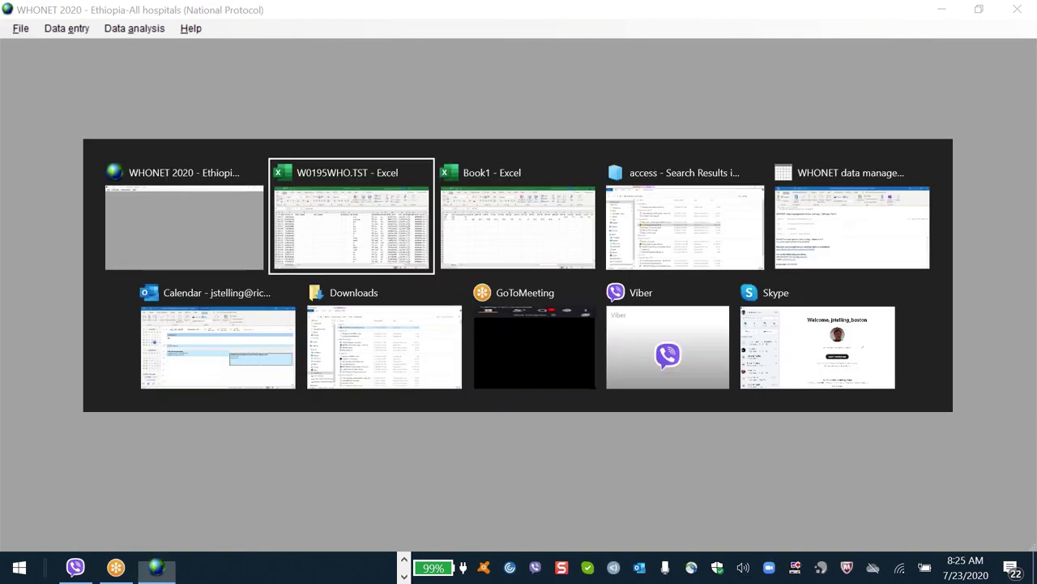
{"action": "key", "text": "alt+Tab"}
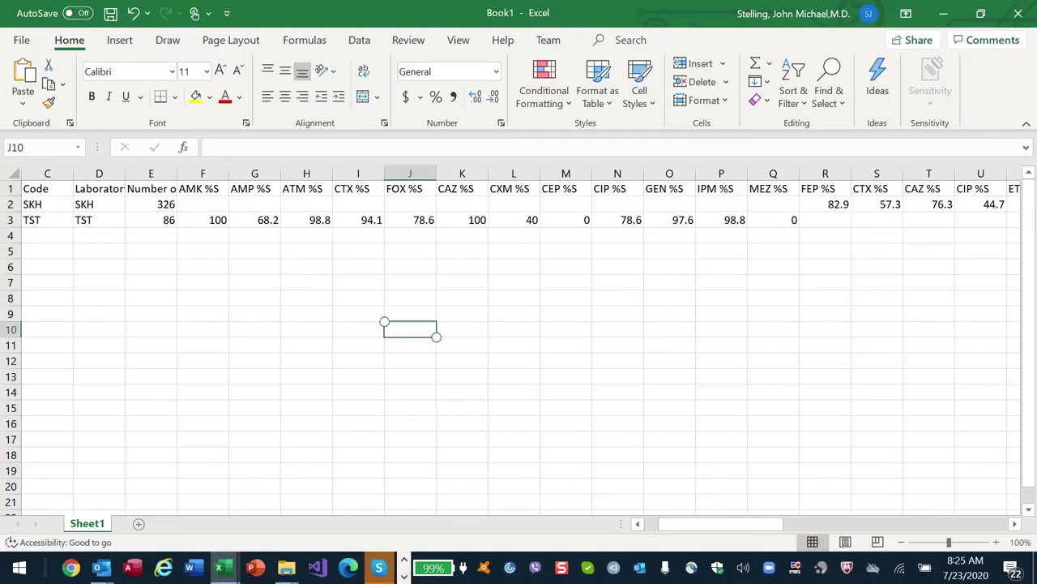
- Open W0195WHO.TST from the recent workbooks and look over its first records
{"action": "key", "text": "ctrl+Home"}
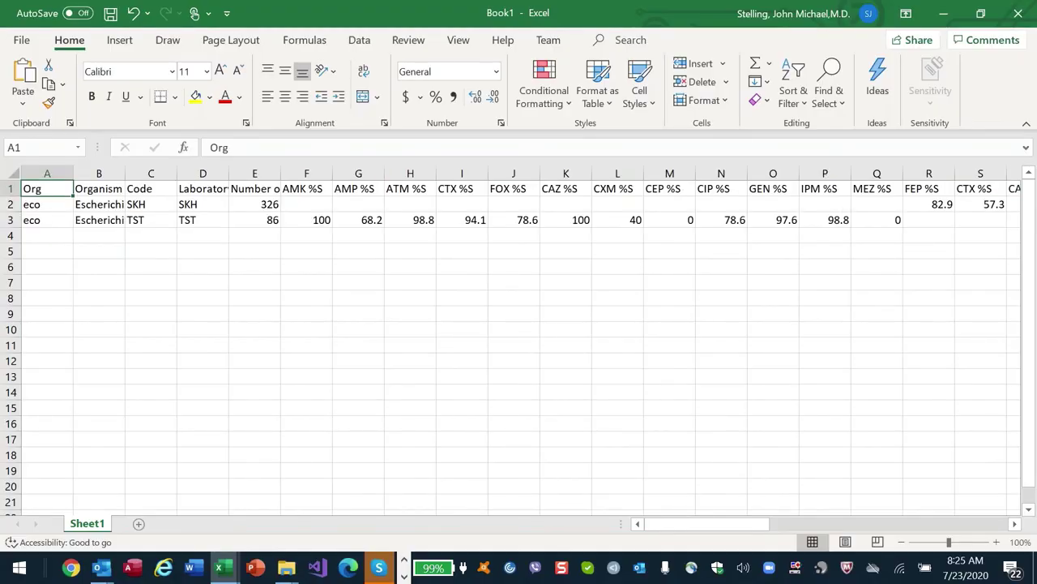
{"action": "key", "text": "alt+f"}
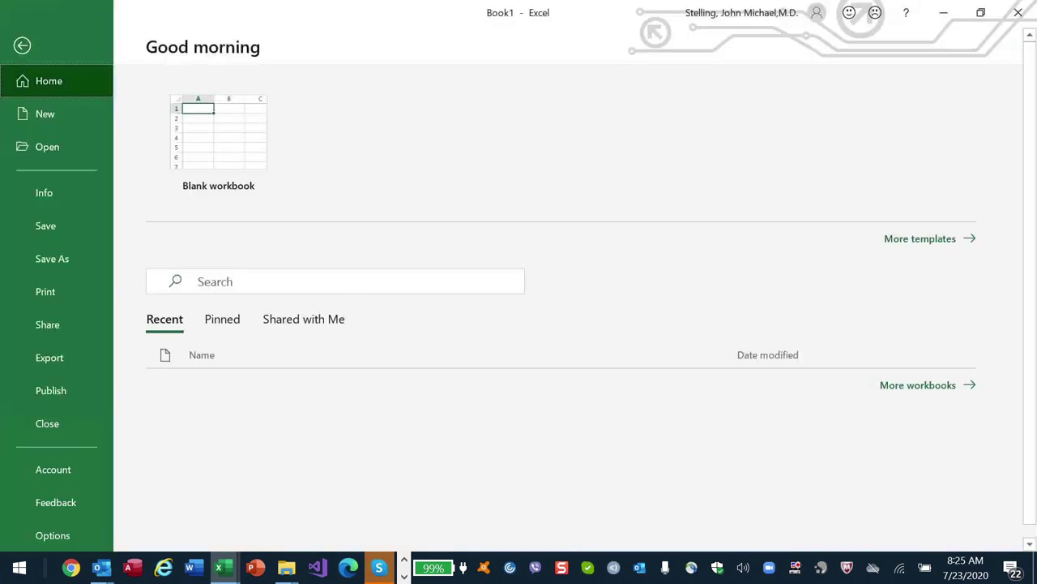
{"action": "key", "text": "o"}
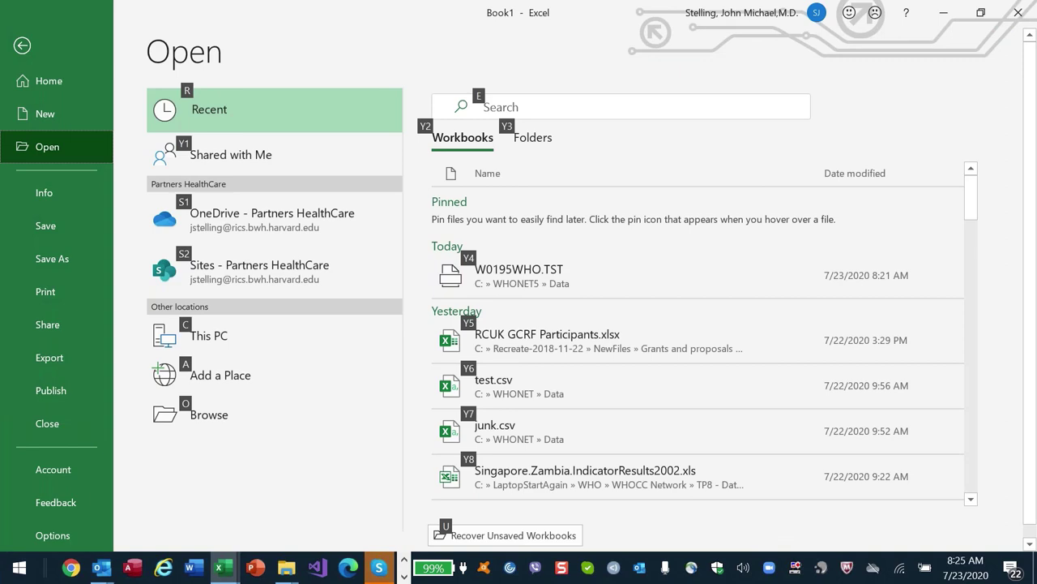
{"action": "key", "text": "y"}
{"action": "key", "text": "4"}
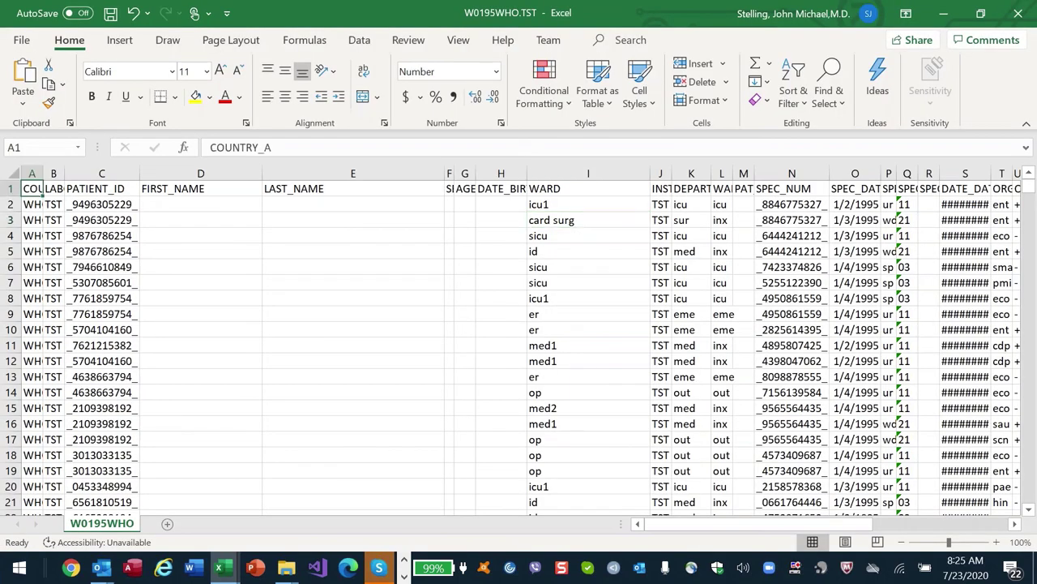
{"action": "left_click", "coordinate": [714, 377]}
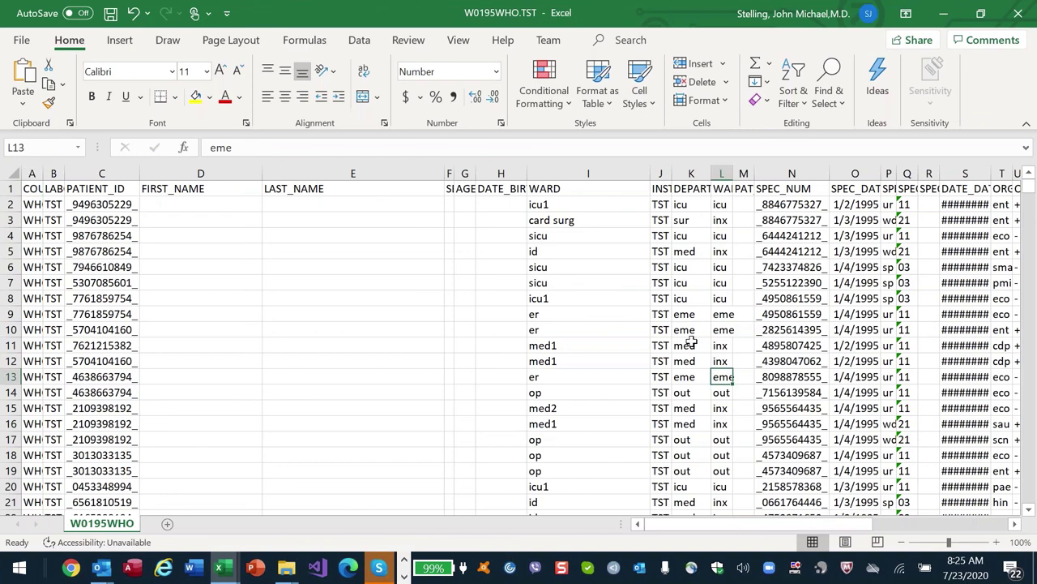
{"action": "scroll", "coordinate": [691, 342], "scroll_direction": "down", "scroll_amount": 2}
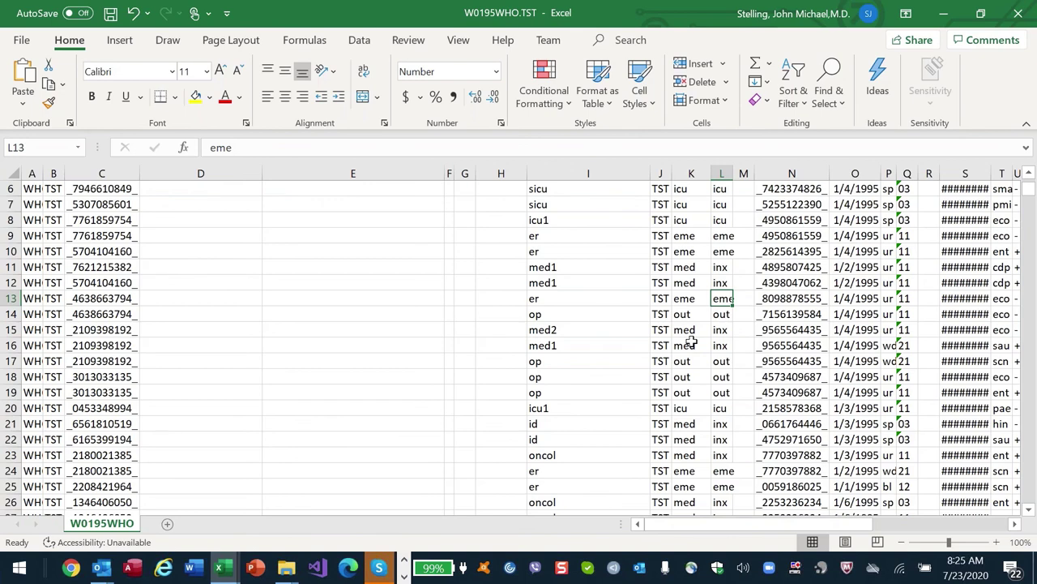
- Start saving W0195WHO.TST in a newer format and choose Strict Open XML Spreadsheet (*.xlsx) as the file type
{"action": "key", "text": "ctrl+s"}
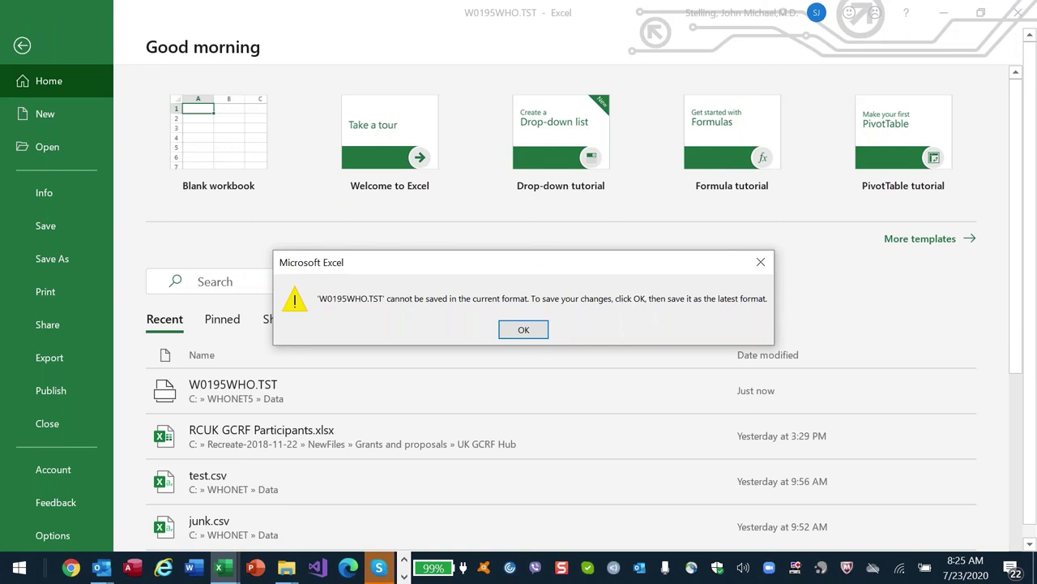
{"action": "key", "text": "Return"}
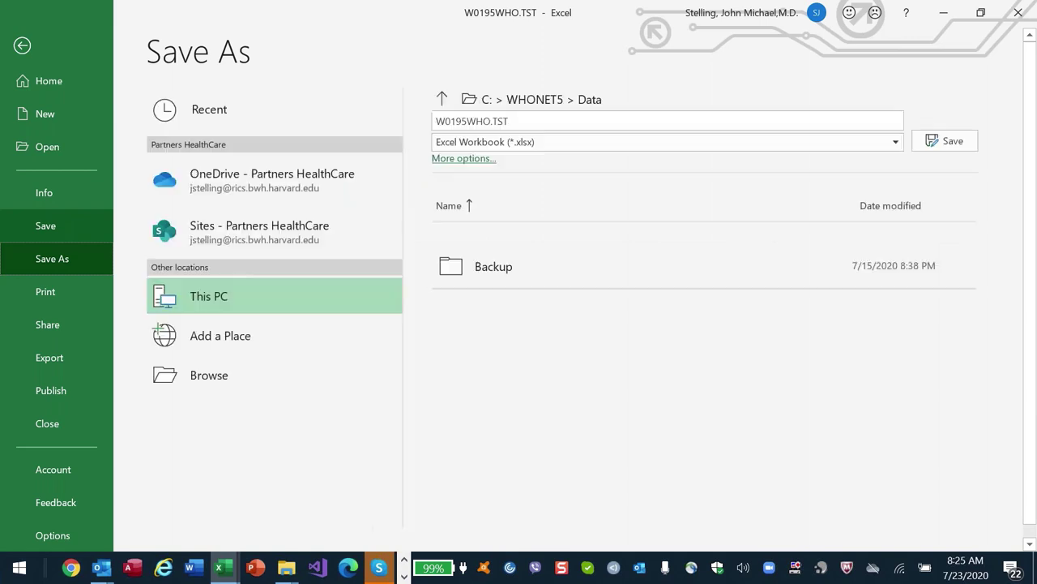
{"action": "left_click", "coordinate": [573, 143]}
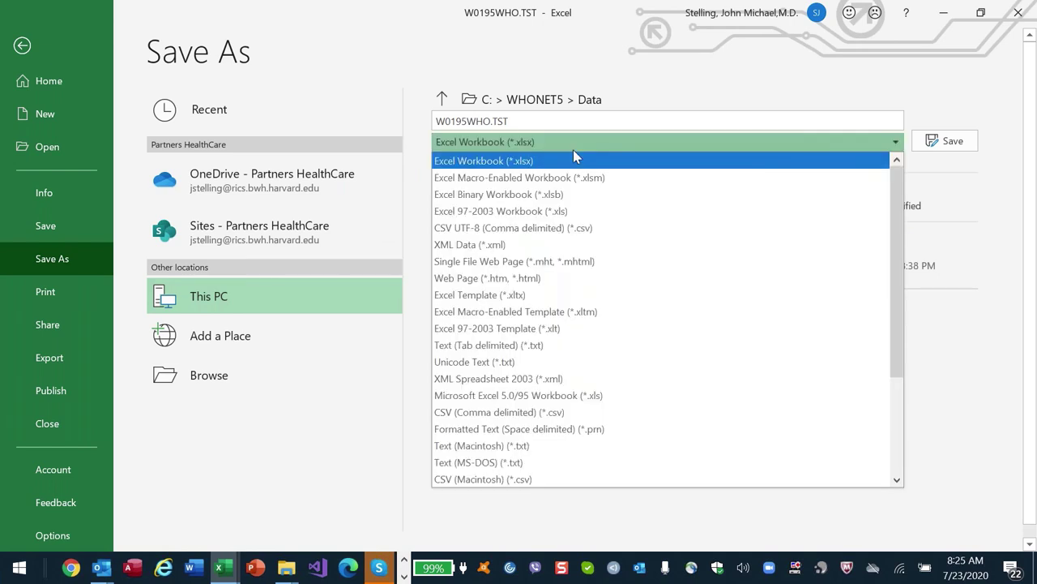
{"action": "key", "text": "Down"}
{"action": "key", "text": "Down"}
{"action": "key", "text": "Down"}
{"action": "key", "text": "Down"}
{"action": "key", "text": "Down"}
{"action": "key", "text": "Down"}
{"action": "key", "text": "Down"}
{"action": "key", "text": "Down"}
{"action": "key", "text": "Down"}
{"action": "key", "text": "Down"}
{"action": "key", "text": "Down"}
{"action": "key", "text": "Down"}
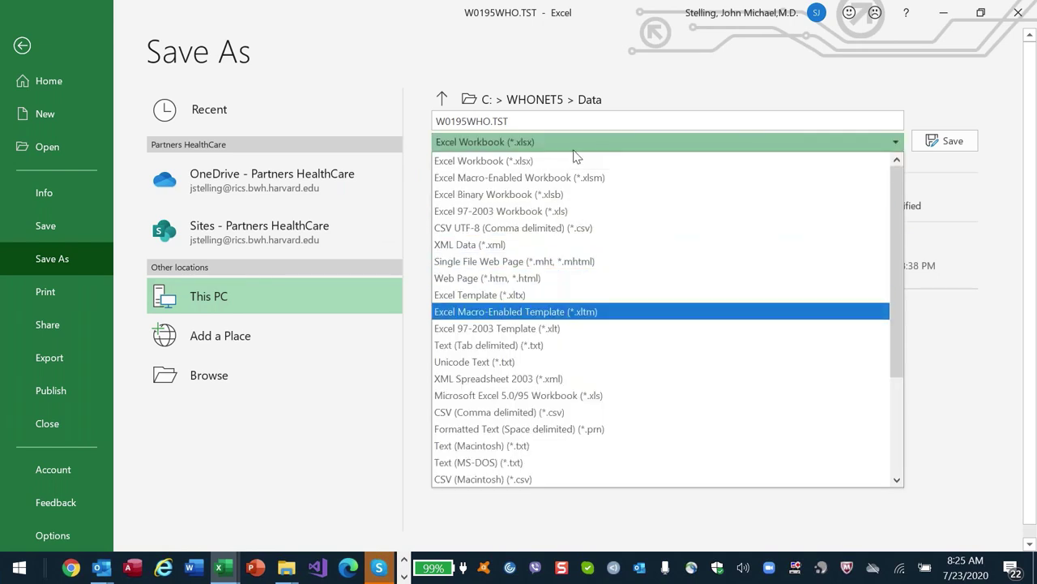
{"action": "key", "text": "Down"}
{"action": "key", "text": "Down"}
{"action": "key", "text": "Down"}
{"action": "key", "text": "Down"}
{"action": "key", "text": "Down"}
{"action": "key", "text": "Down"}
{"action": "key", "text": "Down"}
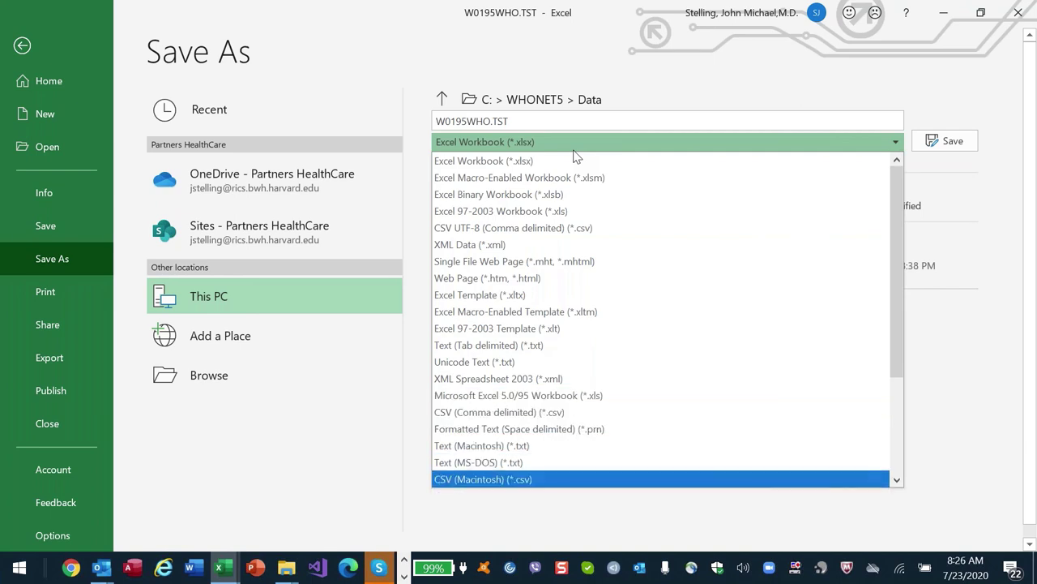
{"action": "key", "text": "Down"}
{"action": "key", "text": "t"}
{"action": "key", "text": "e"}
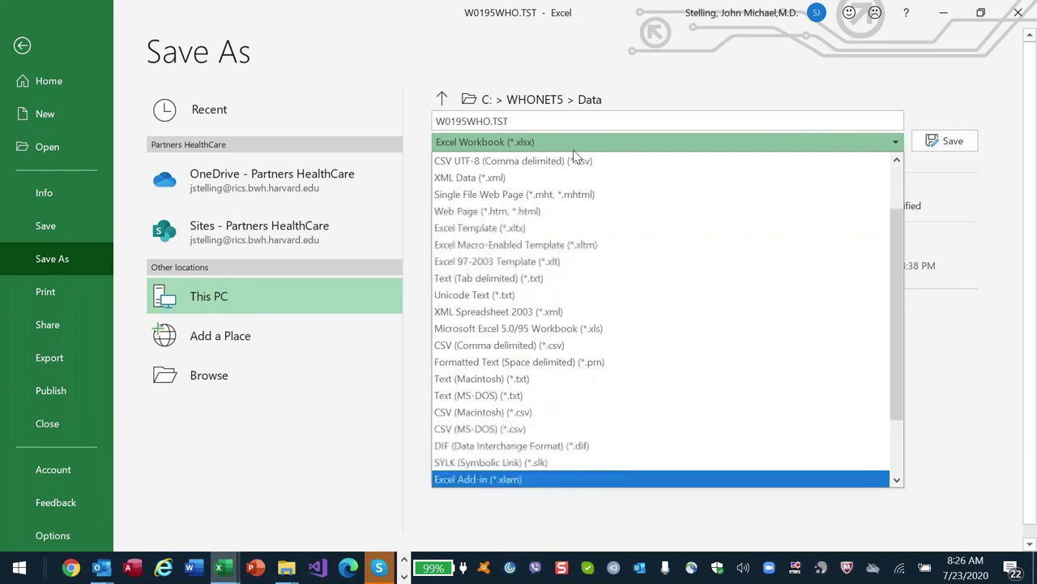
{"action": "key", "text": "x"}
{"action": "key", "text": "Home"}
{"action": "key", "text": "End"}
{"action": "key", "text": "Up"}
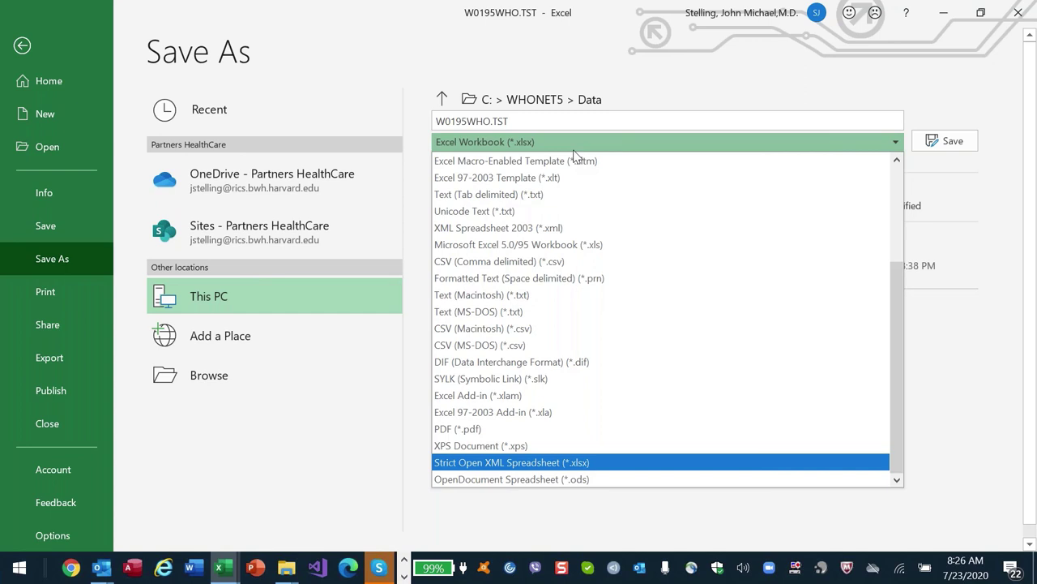
{"action": "key", "text": "Return"}
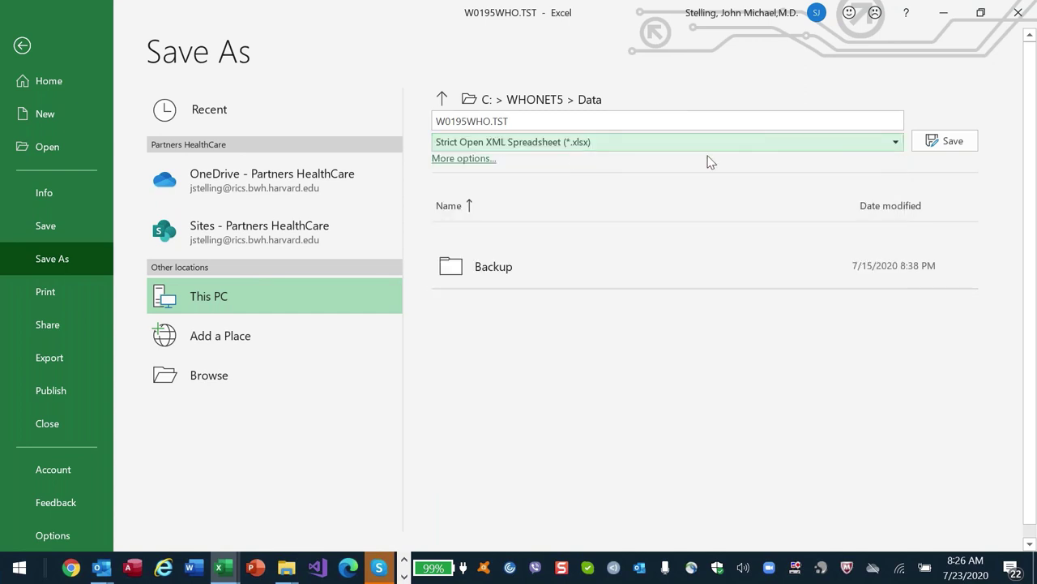
- Replace the TST extension in the file name with xls, save the workbook in C:\WHONET5\Data and return to cell A1
{"action": "left_click", "coordinate": [580, 126]}
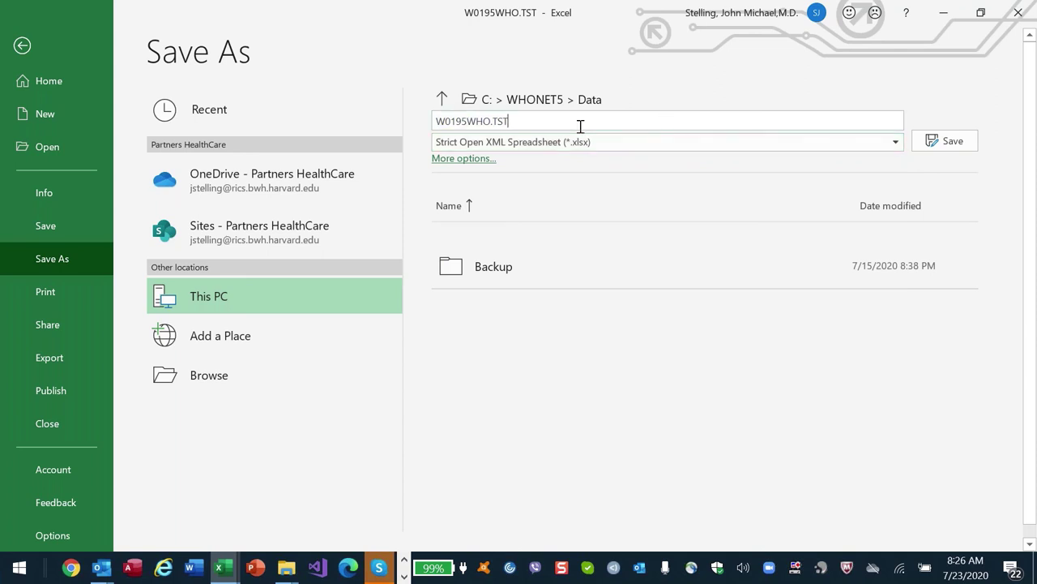
{"action": "key", "text": "BackSpace"}
{"action": "key", "text": "BackSpace"}
{"action": "key", "text": "BackSpace"}
{"action": "type", "text": "xlsx"}
{"action": "key", "text": "BackSpace"}
{"action": "key", "text": "BackSpace"}
{"action": "key", "text": "BackSpace"}
{"action": "key", "text": "BackSpace"}
{"action": "type", "text": "xls"}
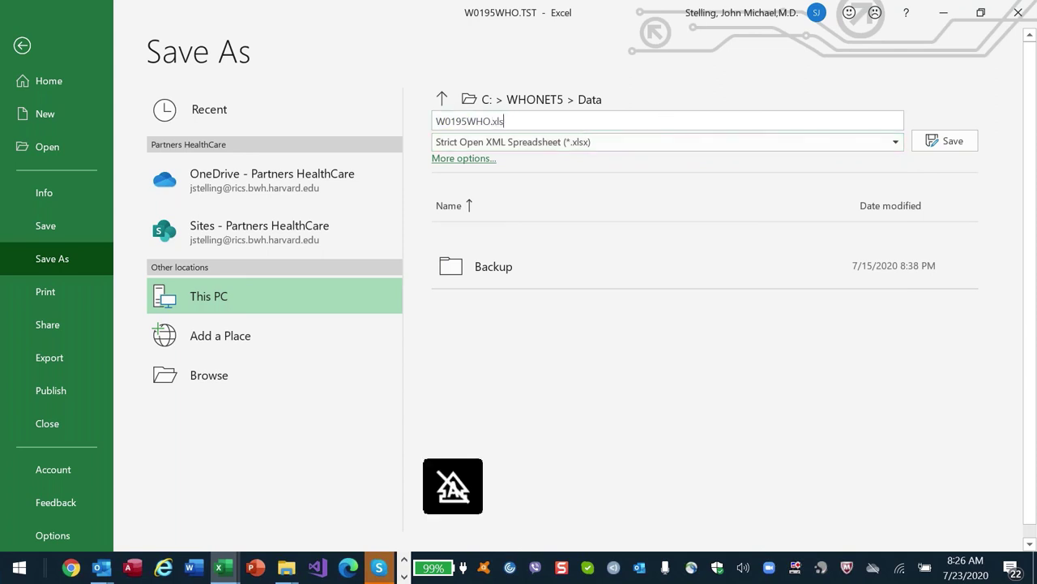
{"action": "key", "text": "Return"}
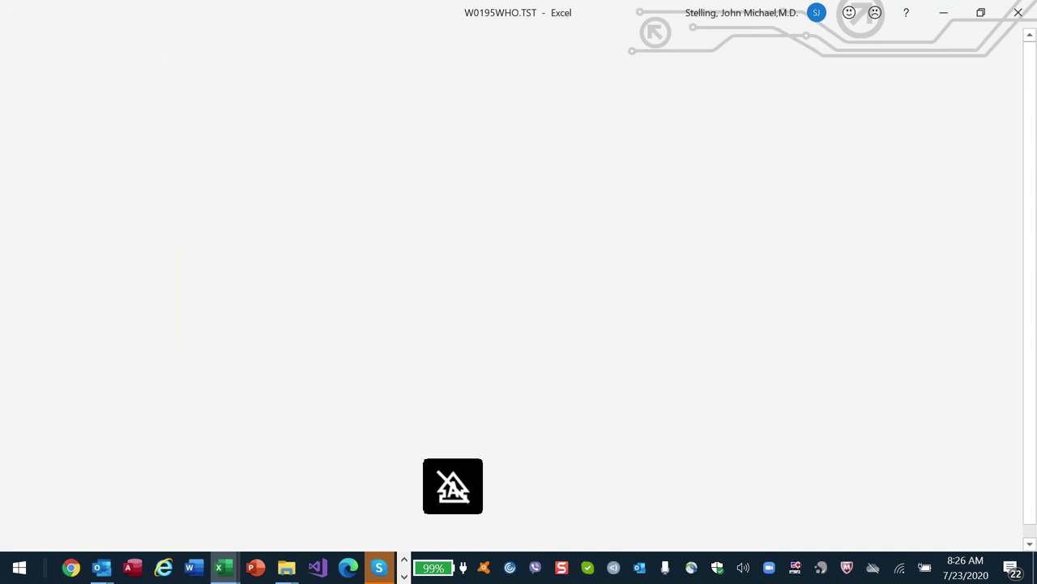
{"action": "key", "text": "ctrl+Home"}
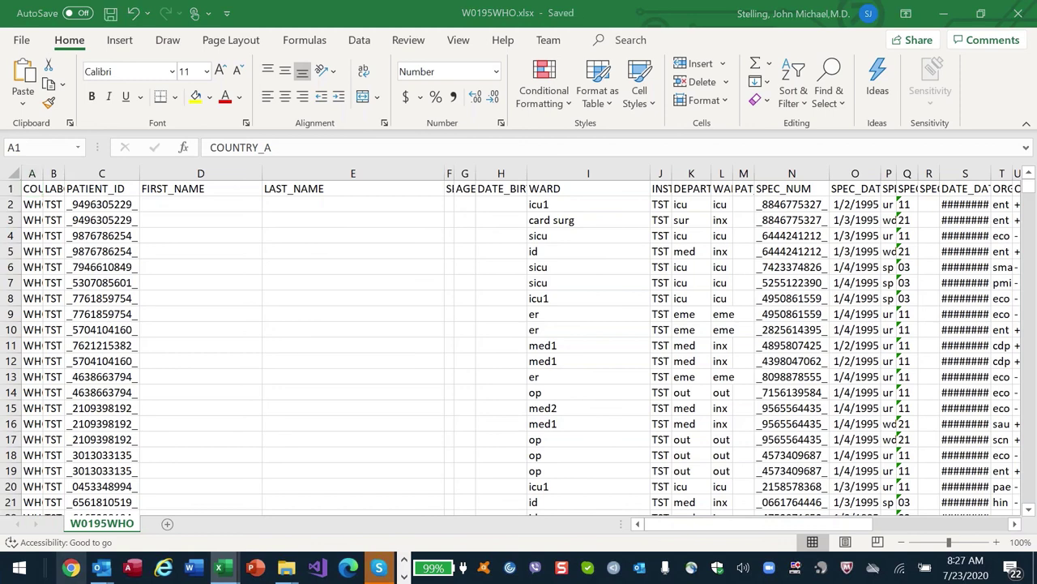
- Switch to Chrome and search Google for "microsoft dao temporary removed support"
{"action": "left_click", "coordinate": [72, 568]}
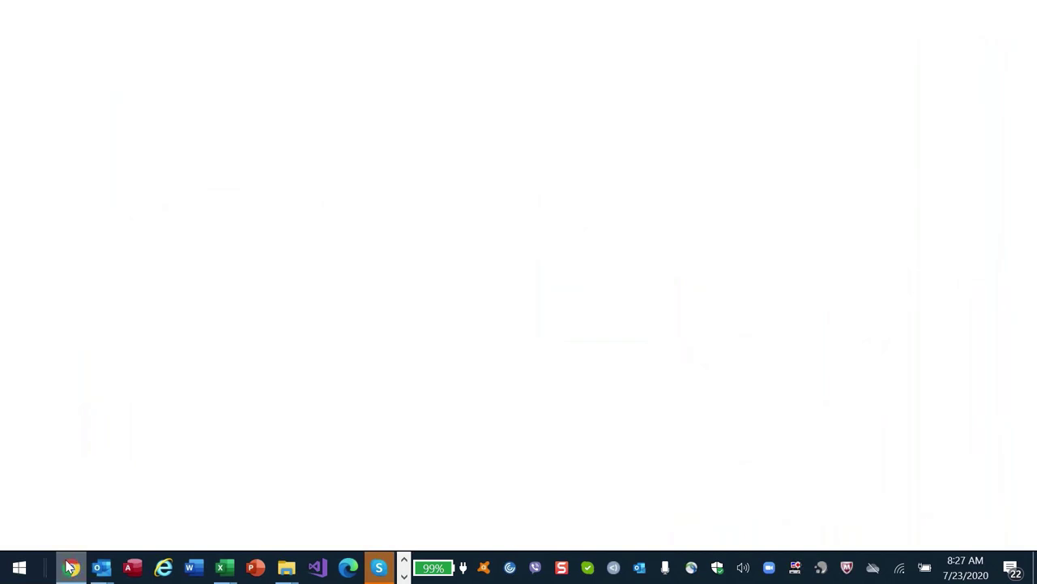
{"action": "left_click", "coordinate": [71, 567]}
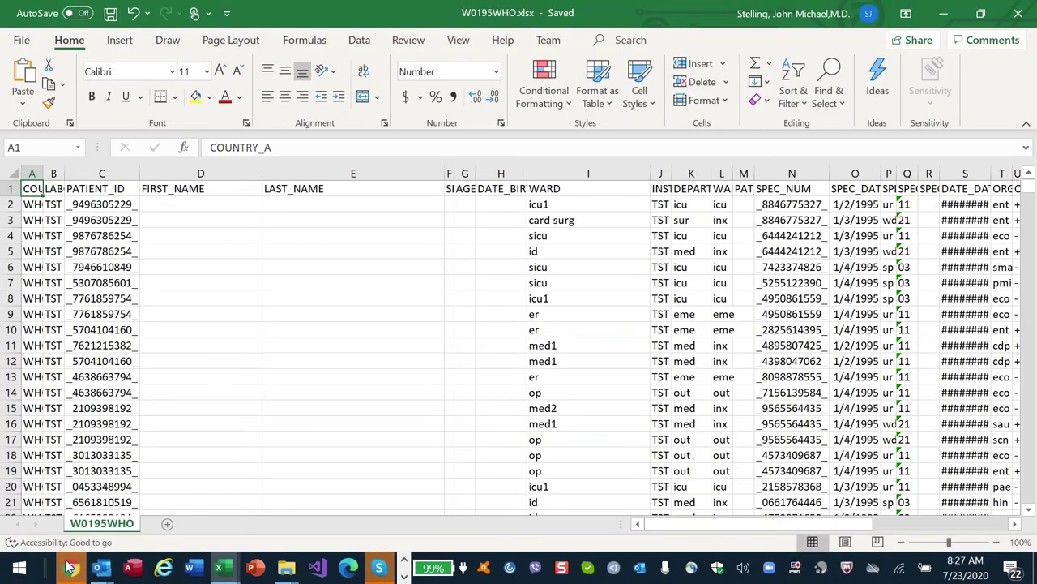
{"action": "left_click", "coordinate": [71, 567]}
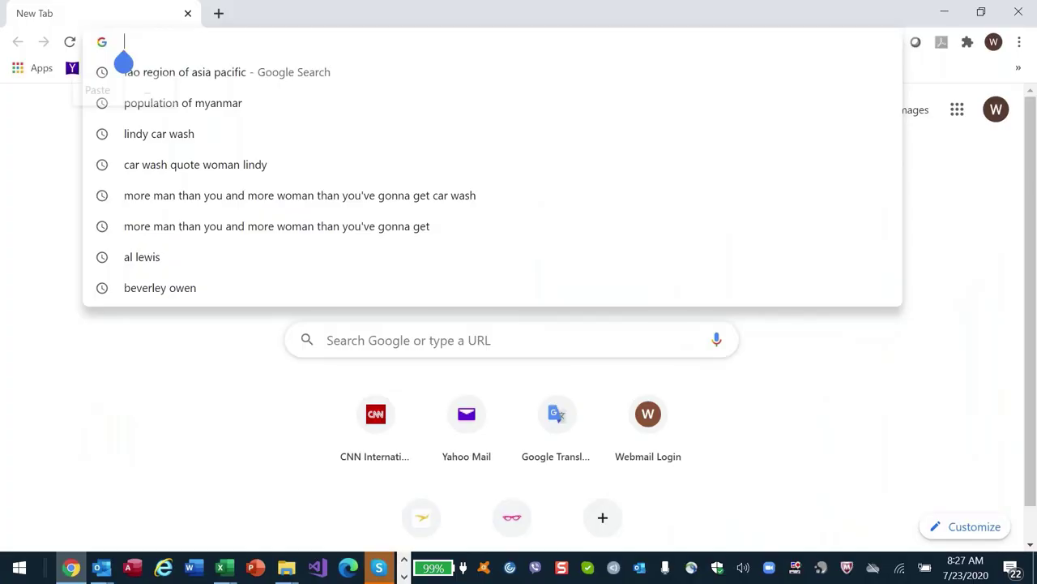
{"action": "type", "text": "microsoft d"}
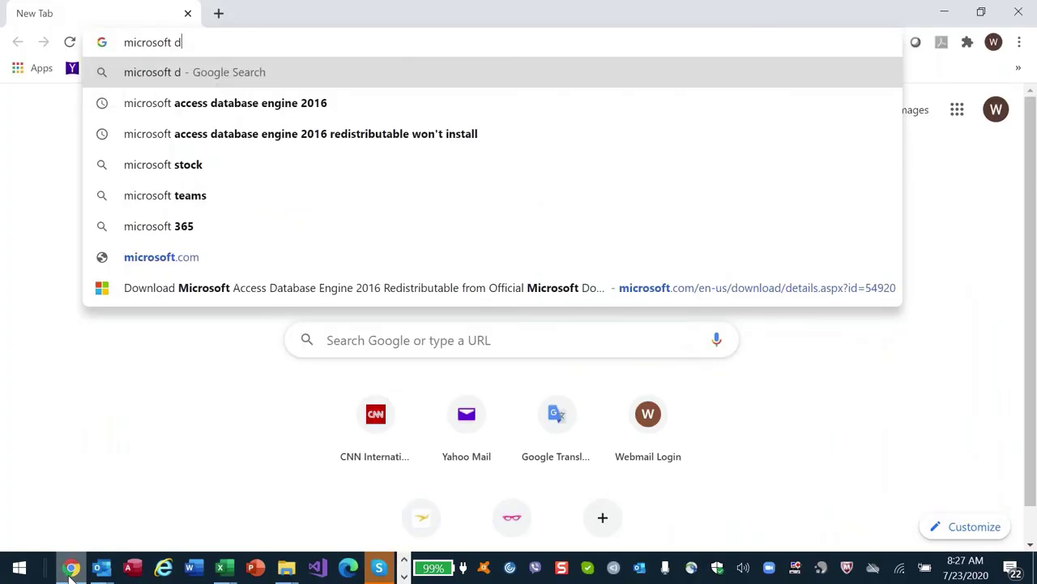
{"action": "type", "text": "ao temporar"}
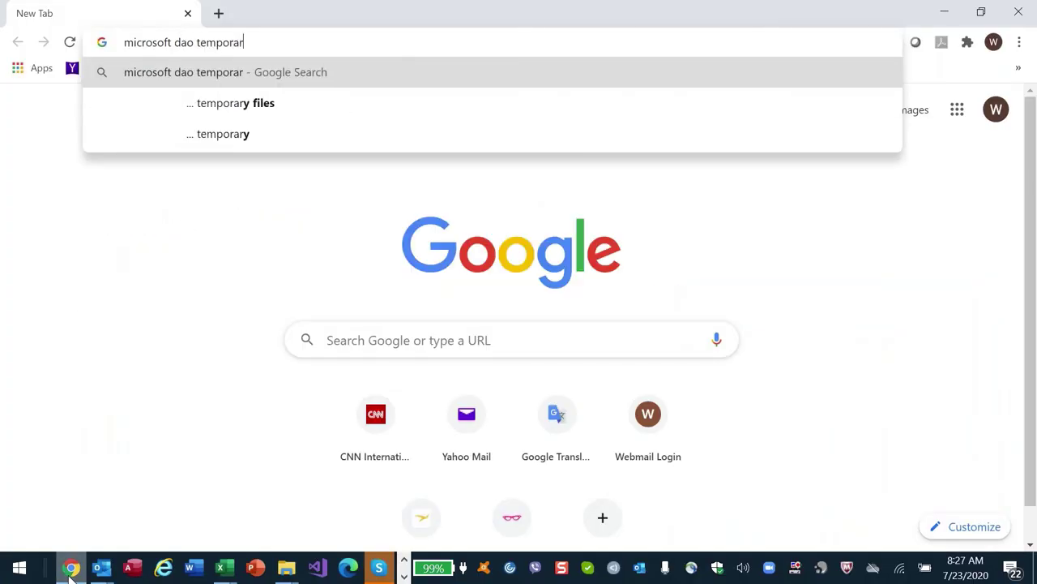
{"action": "type", "text": "y removed support"}
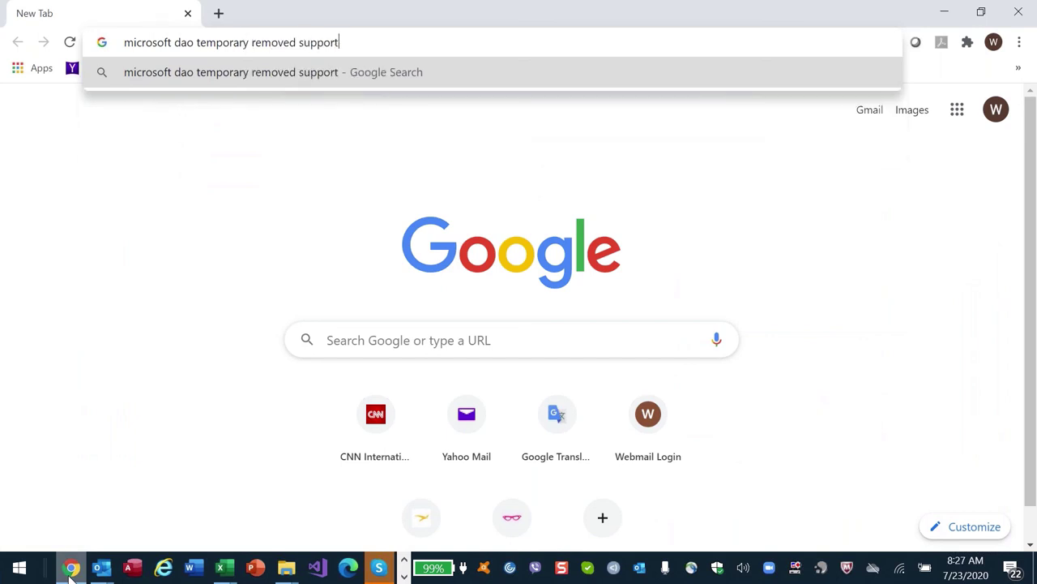
{"action": "key", "text": "Return"}
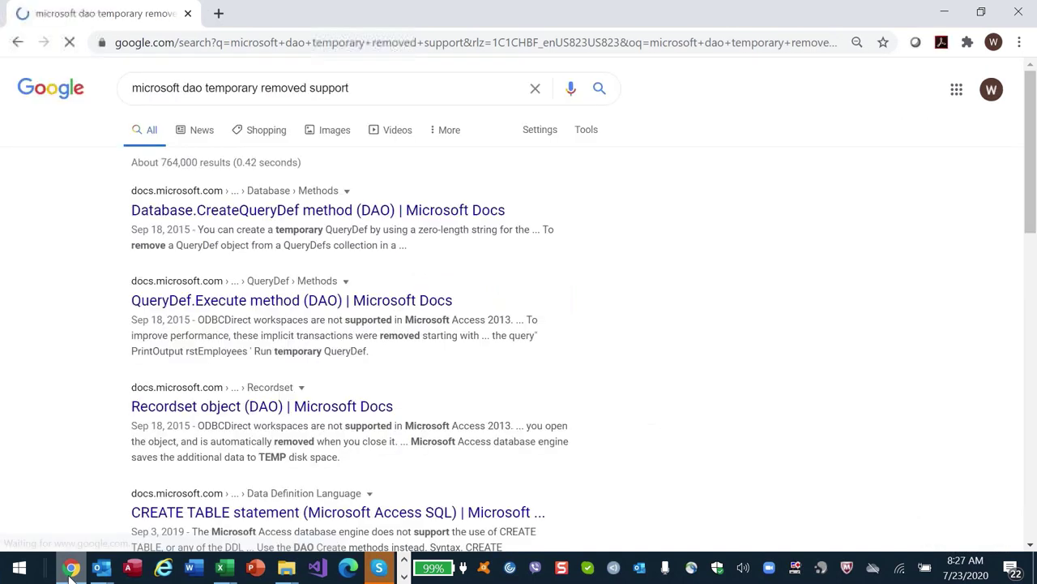
- Limit the search results to the past year and look through them for news on Microsoft DAO support
{"action": "left_click", "coordinate": [590, 132]}
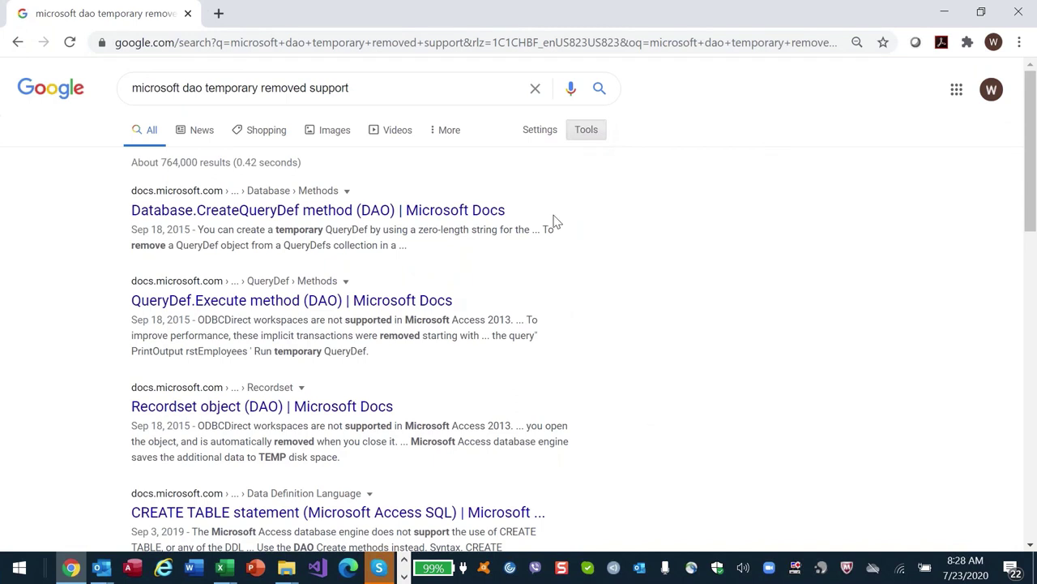
{"action": "left_click", "coordinate": [159, 162]}
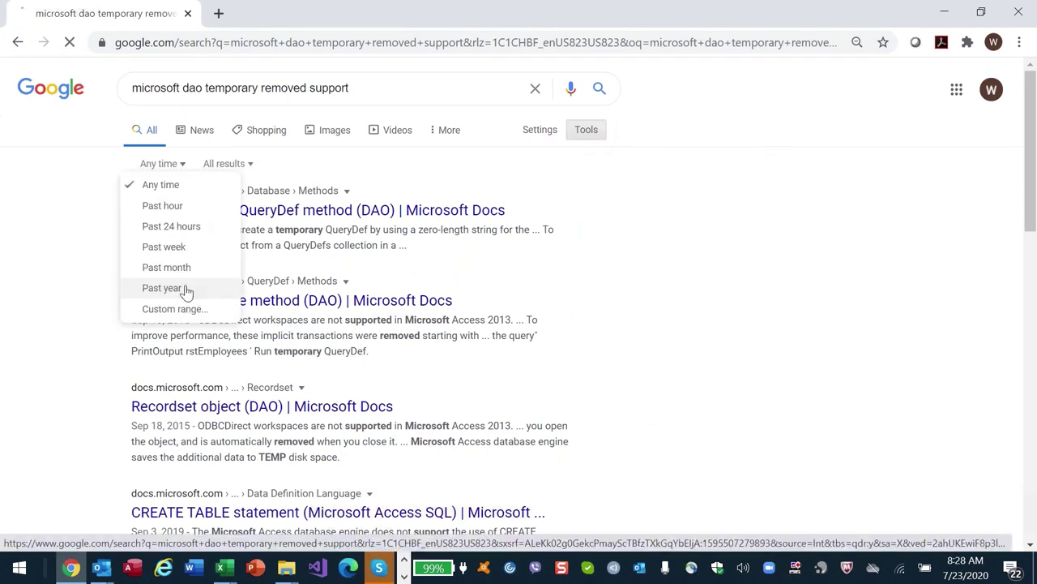
{"action": "left_click", "coordinate": [186, 292]}
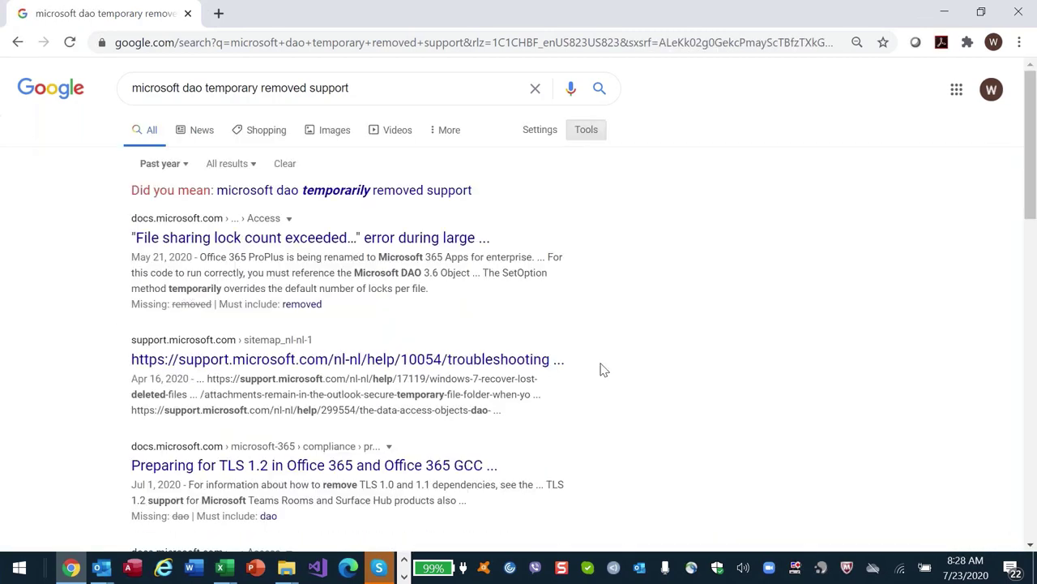
{"action": "scroll", "coordinate": [603, 370], "scroll_direction": "down", "scroll_amount": 1}
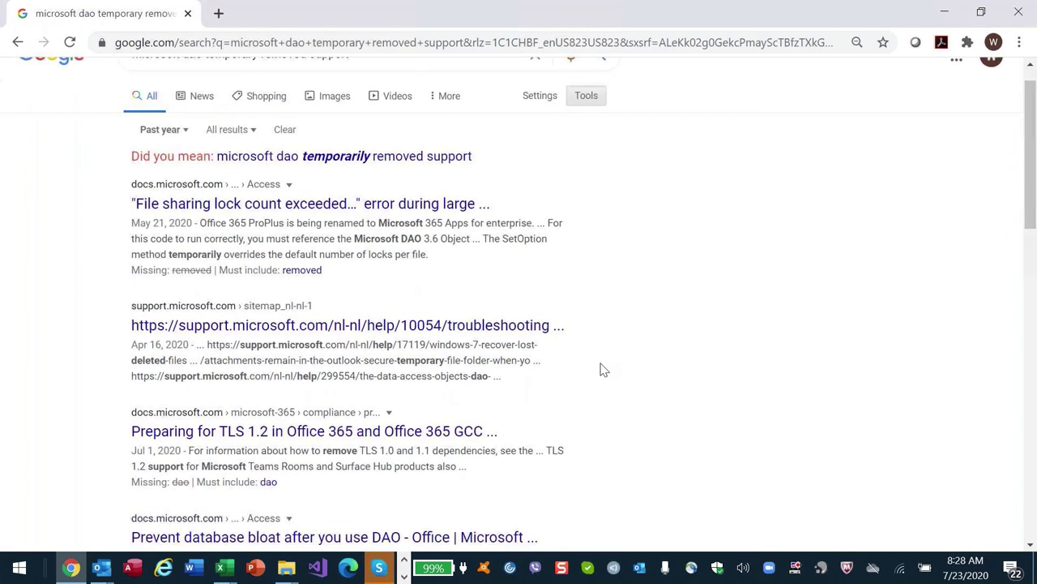
{"action": "scroll", "coordinate": [603, 369], "scroll_direction": "down", "scroll_amount": 5}
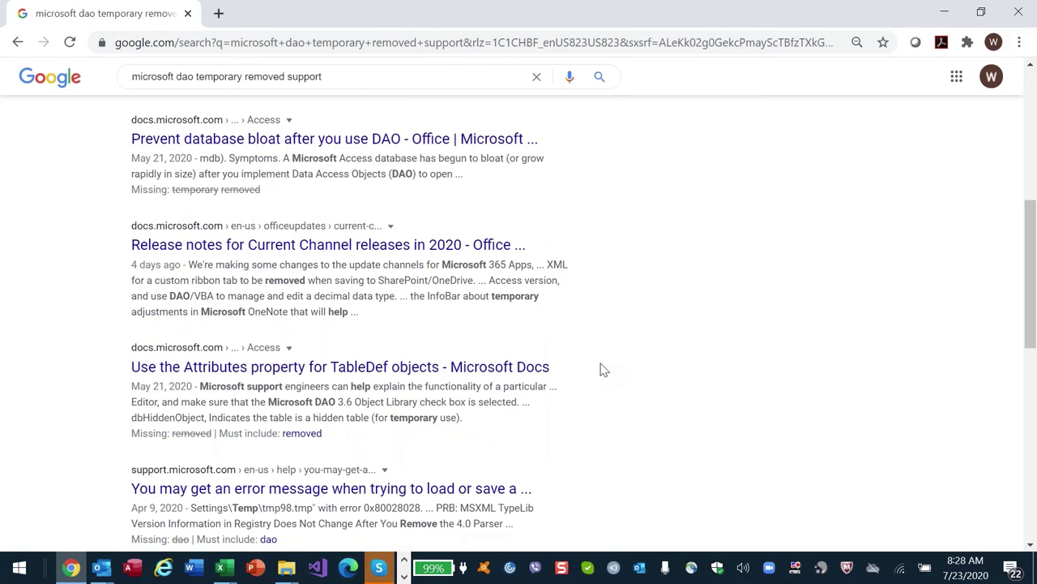
{"action": "scroll", "coordinate": [604, 369], "scroll_direction": "down", "scroll_amount": 2}
{"action": "left_click", "coordinate": [347, 88]}
{"action": "key", "text": "Escape"}
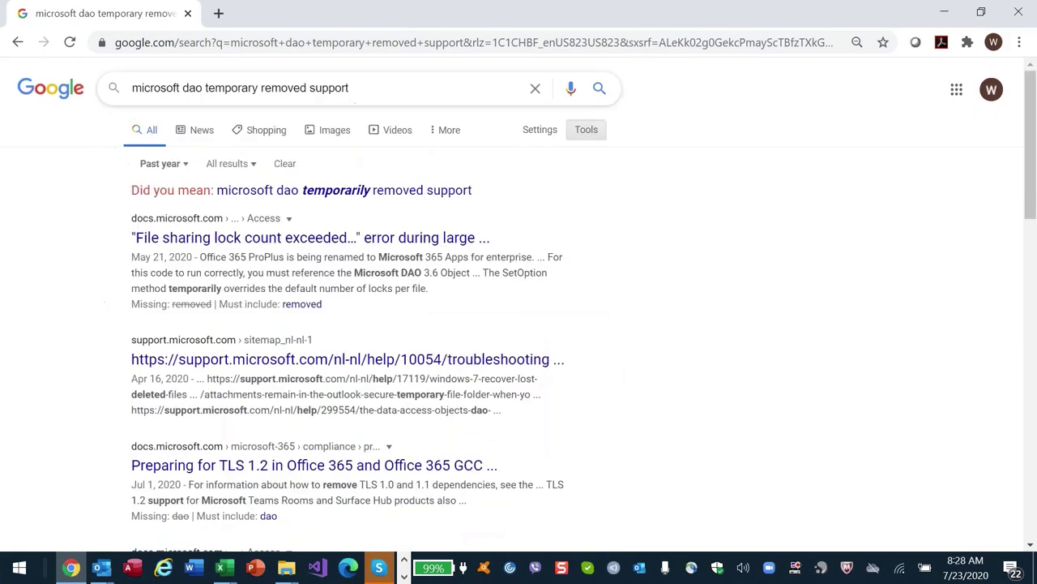
- Leave the browser, switch to the Outlook calendar and show the mail inbox
{"action": "key", "text": "alt+Tab"}
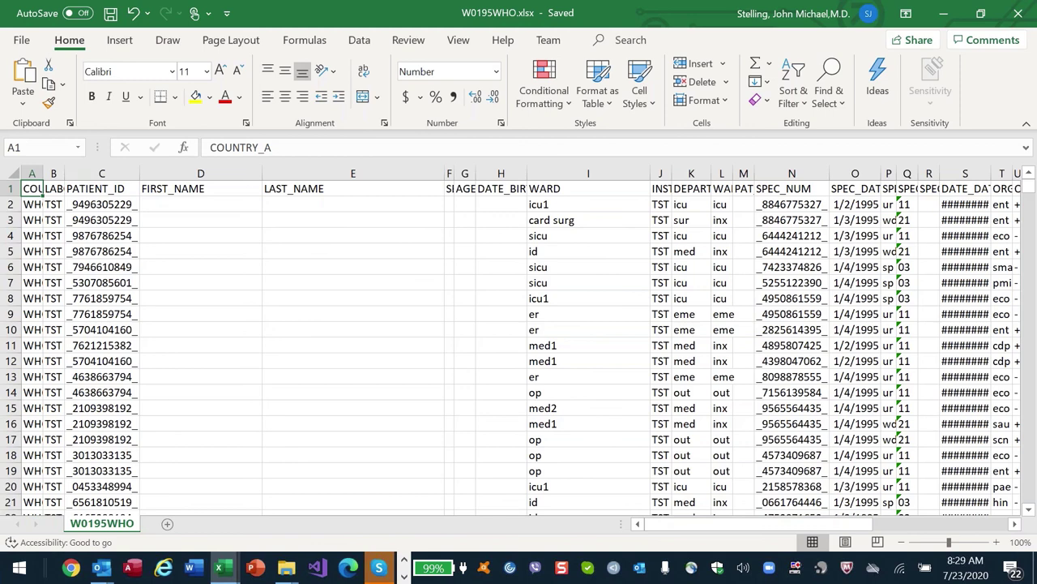
{"action": "left_click", "coordinate": [100, 568]}
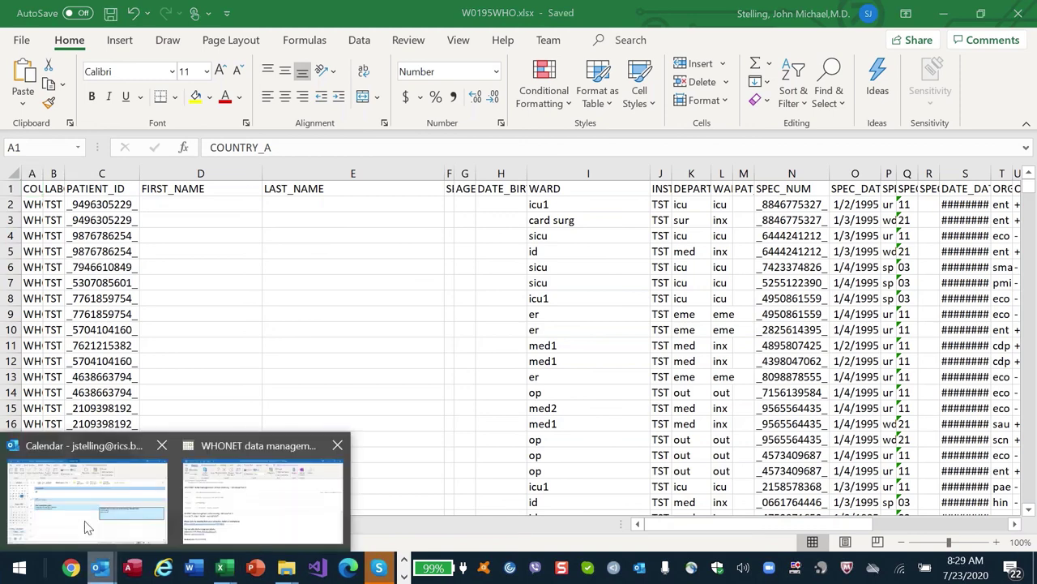
{"action": "left_click", "coordinate": [88, 528]}
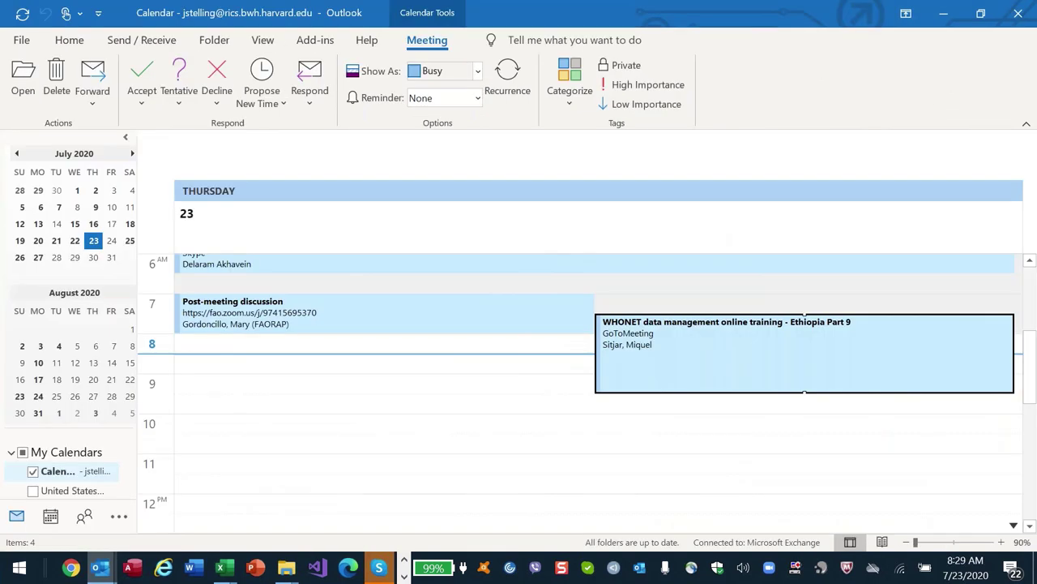
{"action": "key", "text": "ctrl+1"}
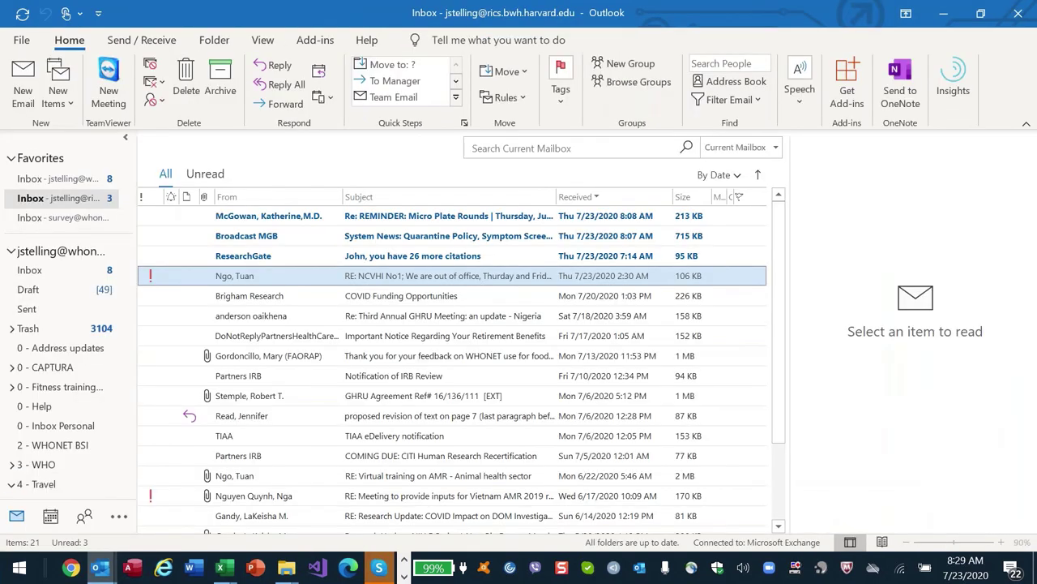
- Create a new blank email message, glance at the WHONET training meeting invitation and return to the message
{"action": "key", "text": "ctrl+n"}
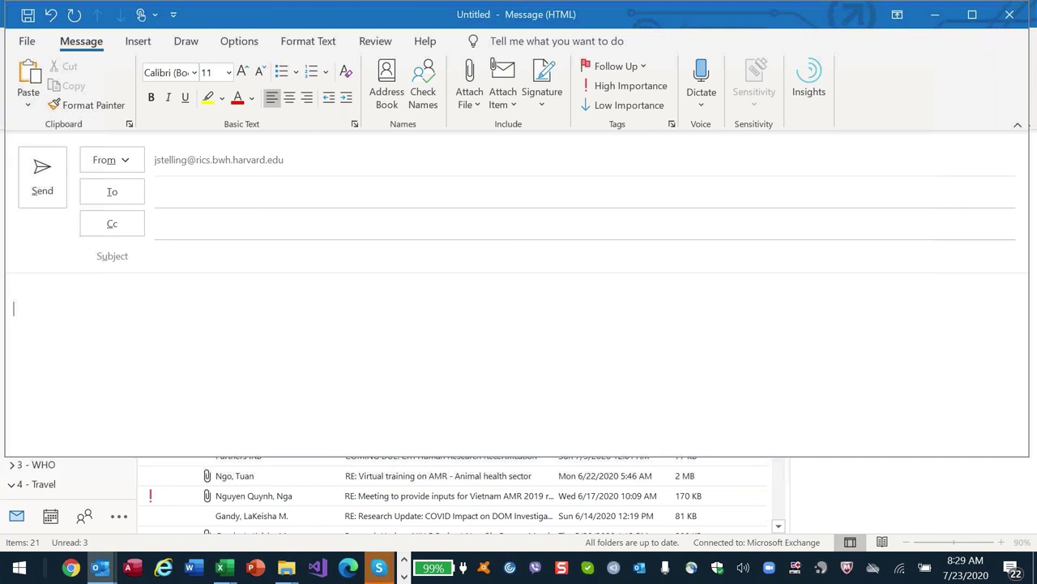
{"action": "key", "text": "alt+Tab"}
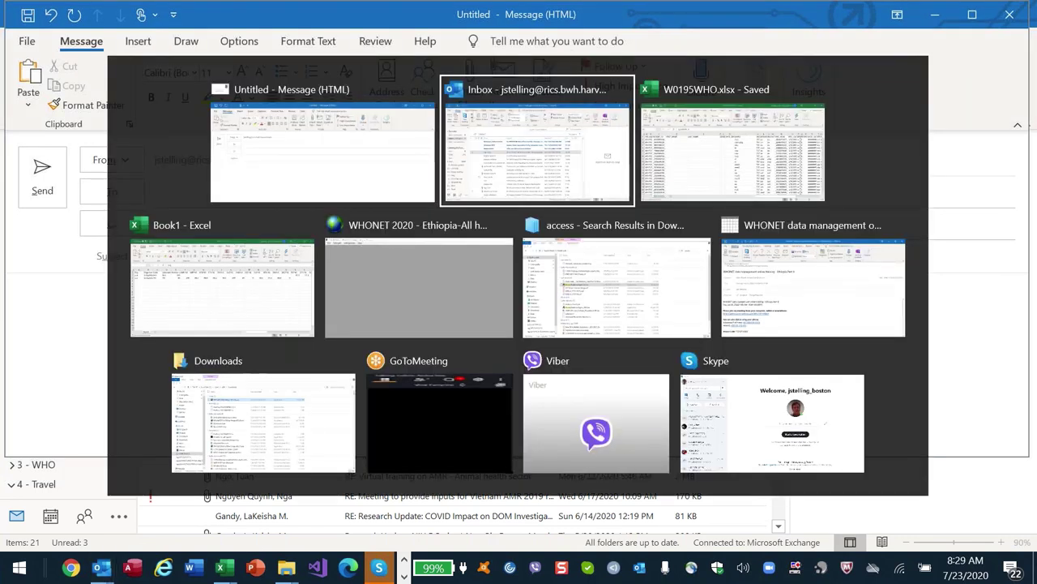
{"action": "key", "text": "Tab"}
{"action": "key", "text": "Tab"}
{"action": "key", "text": "Tab"}
{"action": "key", "text": "Tab"}
{"action": "key", "text": "Tab"}
{"action": "key", "text": "alt+Tab"}
{"action": "key", "text": "alt+Tab"}
{"action": "key", "text": "alt+Tab"}
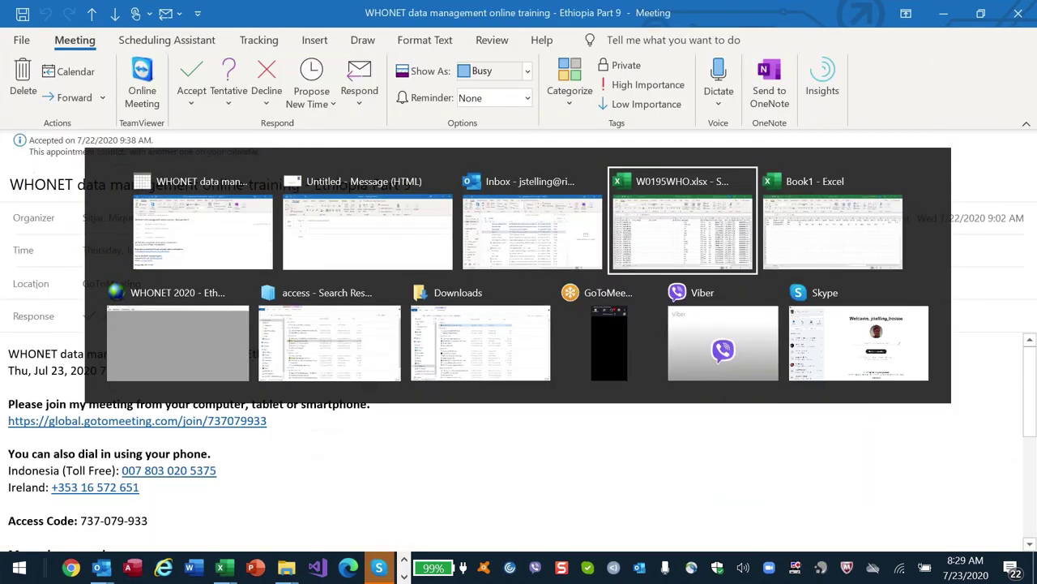
{"action": "key", "text": "alt+shift+Tab"}
{"action": "key", "text": "alt+shift+Tab"}
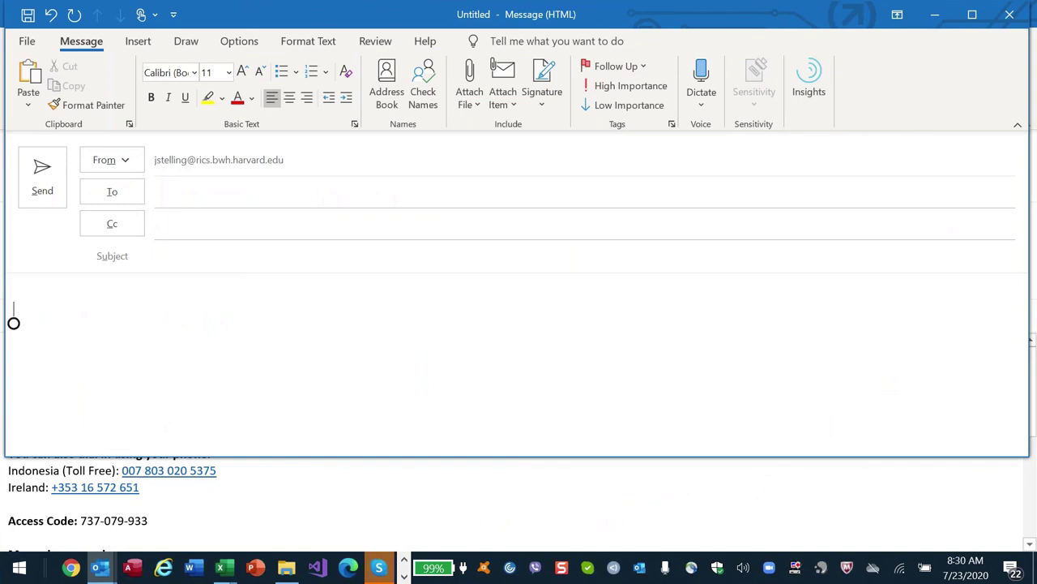
- Write "Edit isolate" in the body of the new message
{"action": "type", "text": "Edi"}
{"action": "key", "text": "shift+Home"}
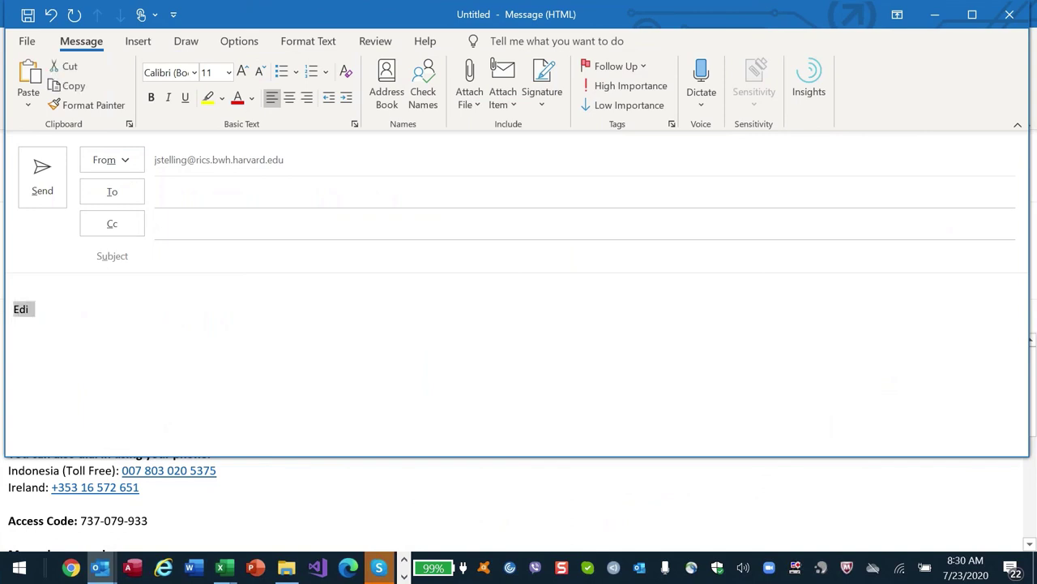
{"action": "scroll", "coordinate": [519, 324], "scroll_direction": "up", "scroll_amount": 9}
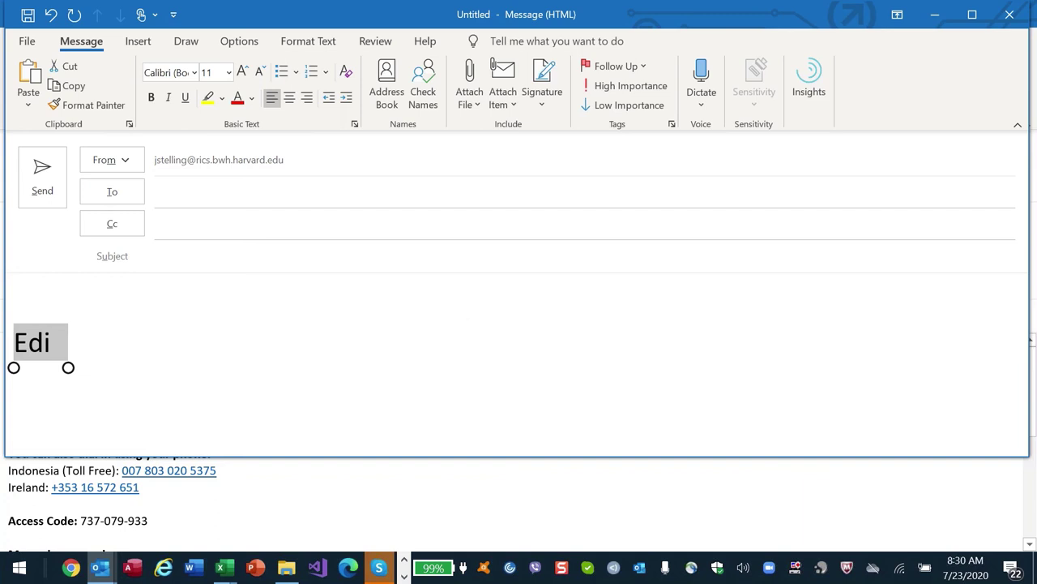
{"action": "key", "text": "End"}
{"action": "type", "text": "t isolat"}
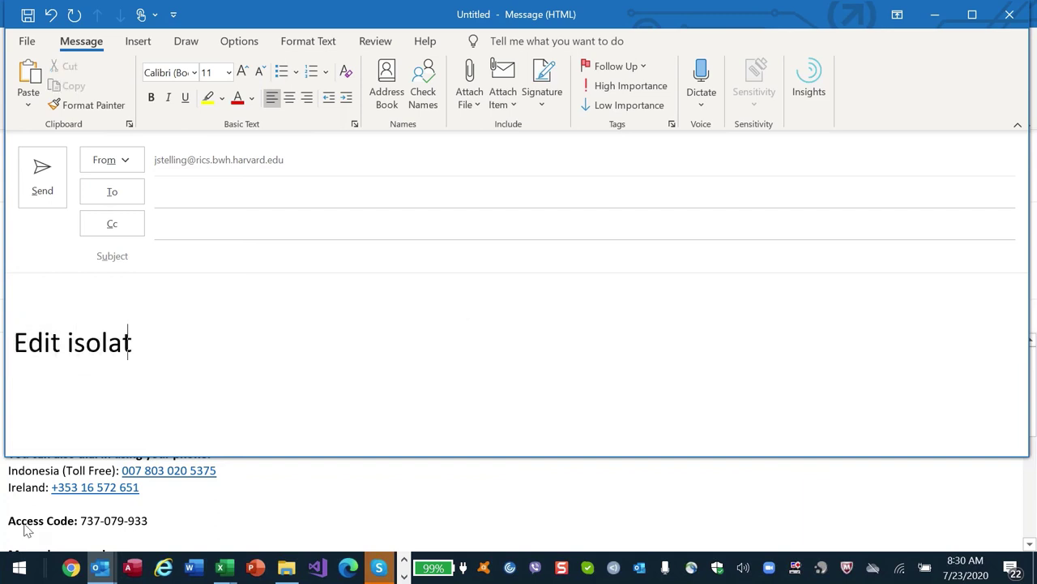
{"action": "type", "text": "e"}
- Remove the empty line above "Edit isolate" and add the line "Edit table" below it
{"action": "key", "text": "Return"}
{"action": "key", "text": "Up"}
{"action": "key", "text": "Up"}
{"action": "key", "text": "Delete"}
{"action": "key", "text": "Down"}
{"action": "type", "text": "Edi"}
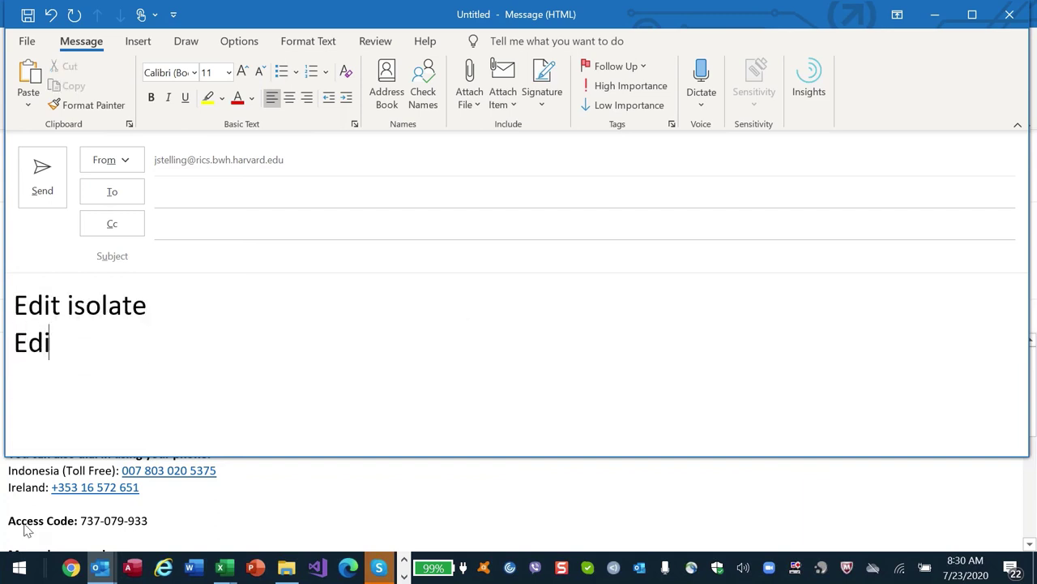
{"action": "type", "text": "t table"}
{"action": "key", "text": "Return"}
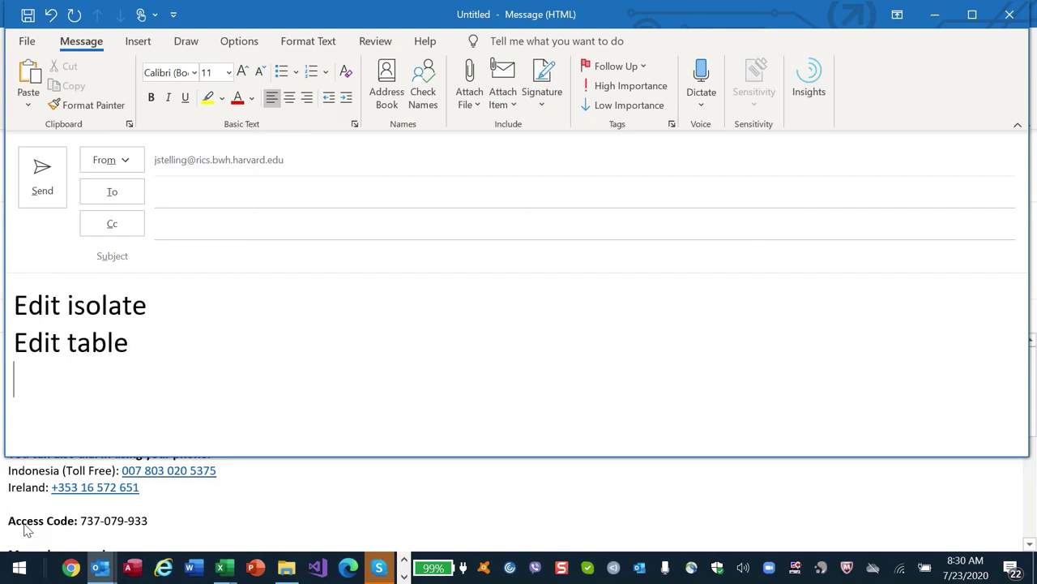
- Add the line "Modify data file structure (field name or antibiotic disk potency)" below "Edit table"
{"action": "type", "text": "Modify data file "}
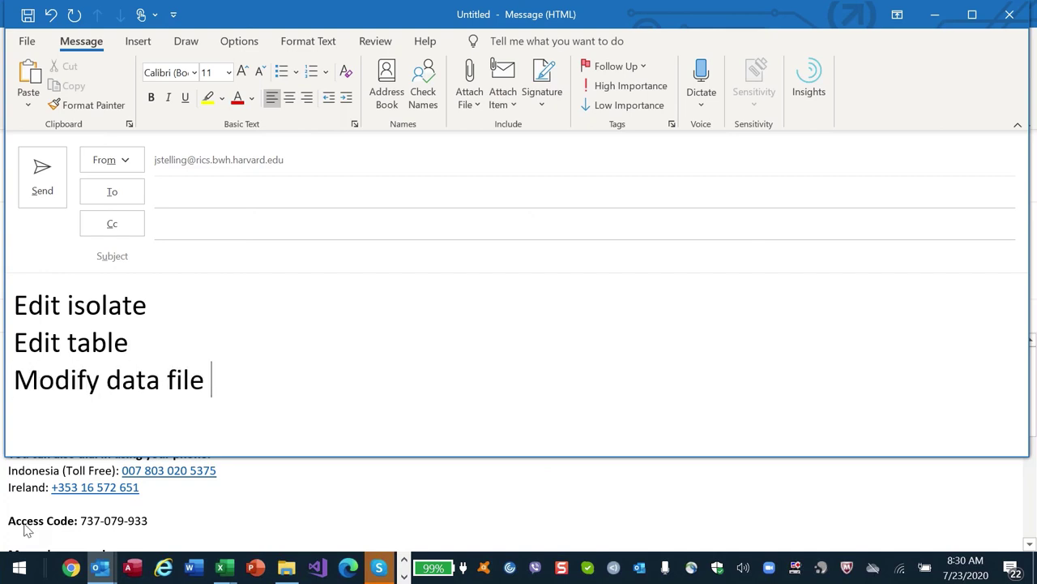
{"action": "type", "text": "strutur"}
{"action": "key", "text": "BackSpace"}
{"action": "key", "text": "BackSpace"}
{"action": "key", "text": "BackSpace"}
{"action": "type", "text": "c"}
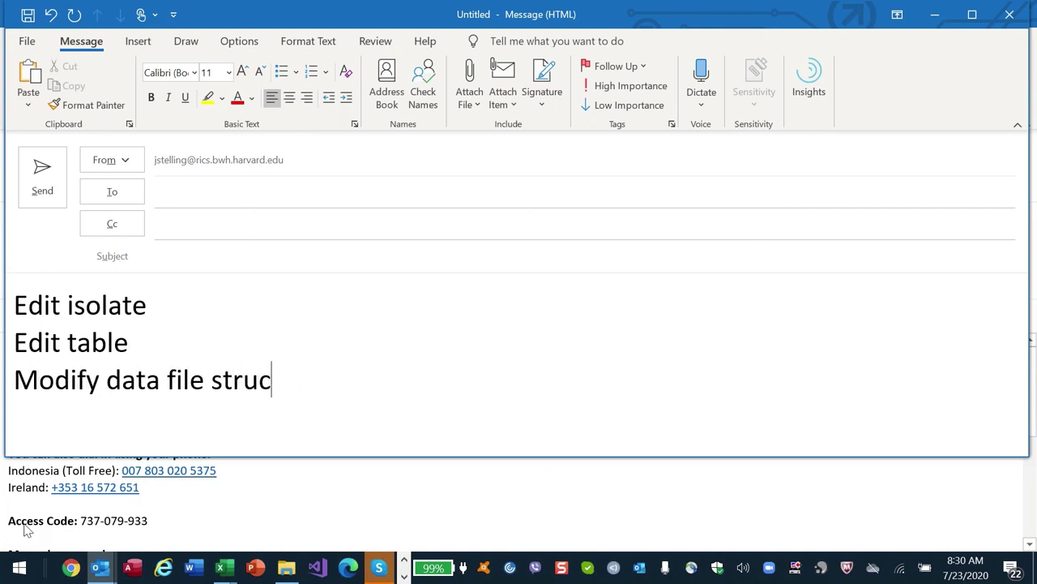
{"action": "type", "text": "ture (fiel"}
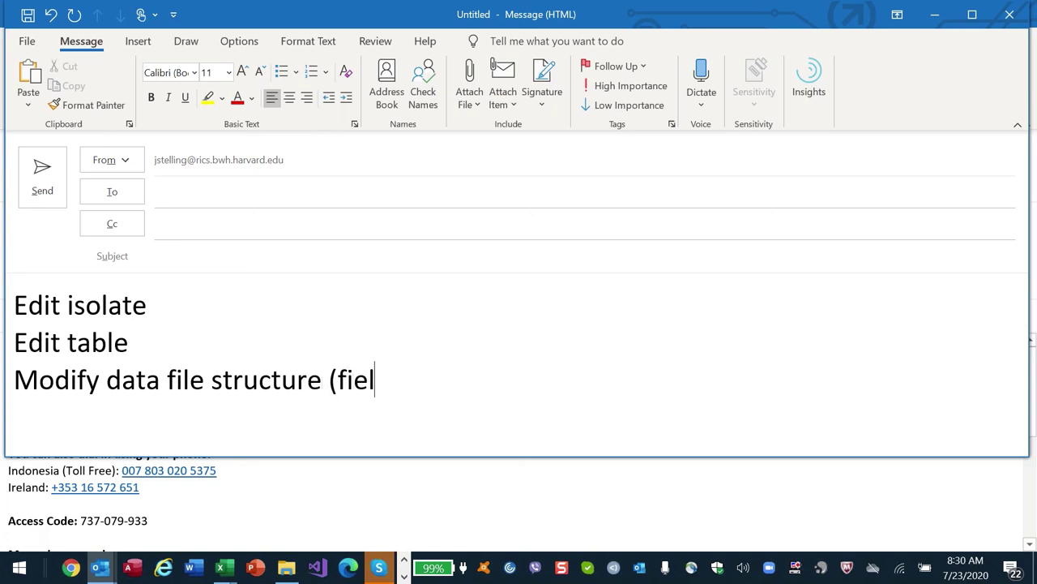
{"action": "type", "text": "d name or a"}
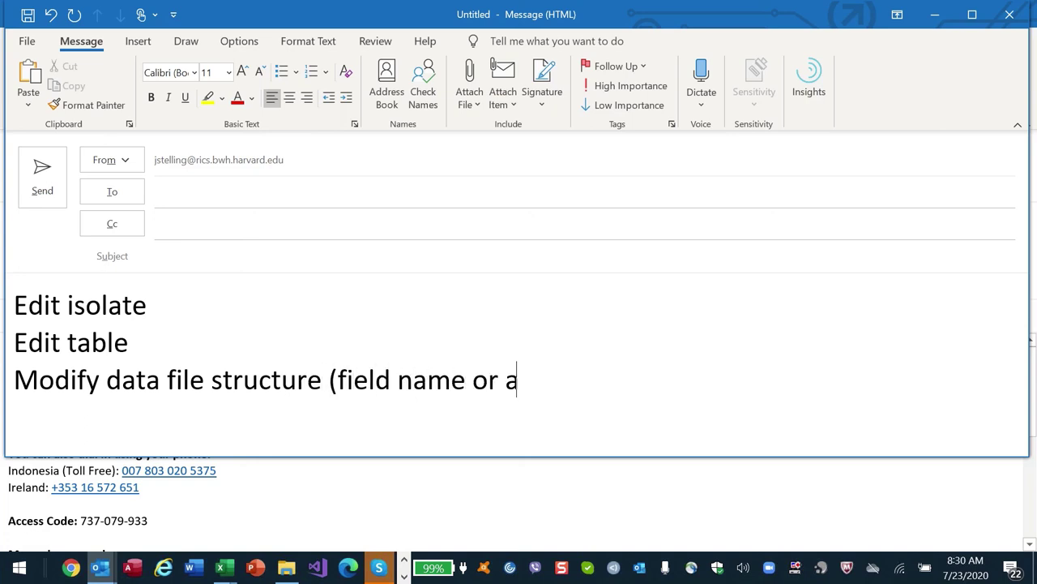
{"action": "type", "text": "ntibiotic disk potenc"}
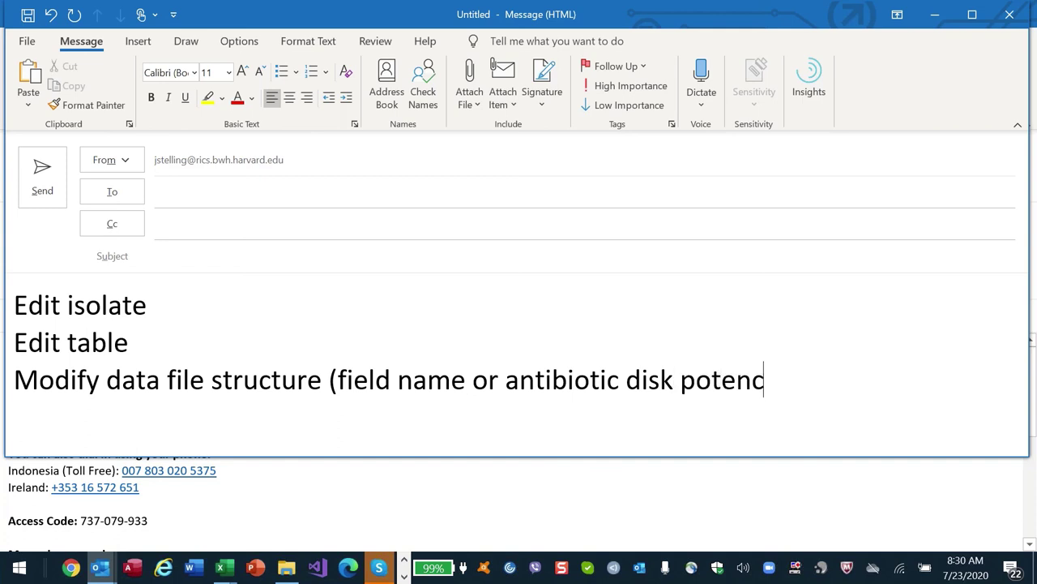
{"action": "type", "text": "y)"}
{"action": "key", "text": "Return"}
- Add an "Access" line at the end of the list with a note to ask the trainer for assistance
{"action": "type", "text": "Access"}
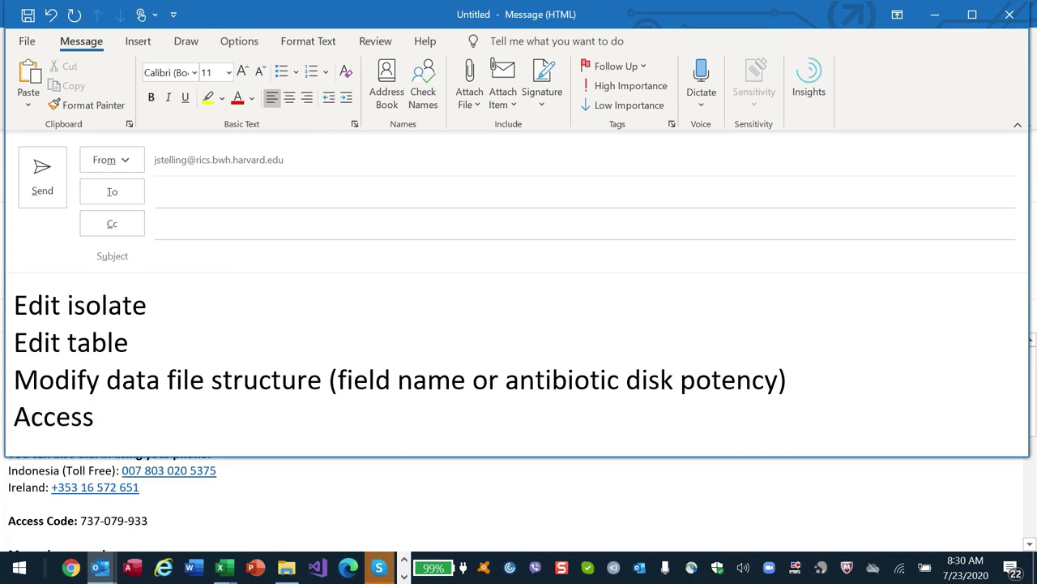
{"action": "type", "text": " - ask John for assistance"}
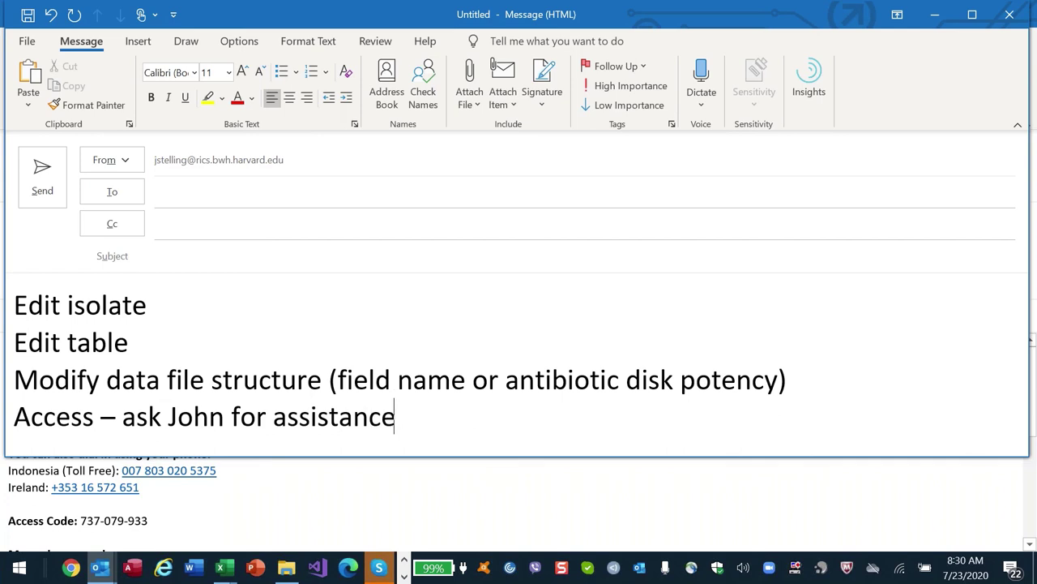
{"action": "key", "text": "Return"}
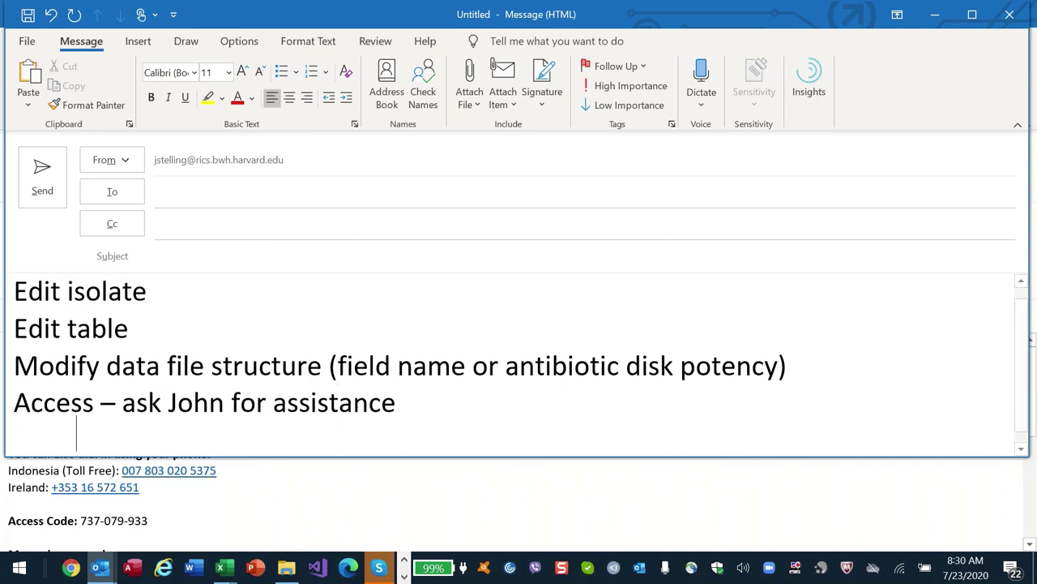
{"action": "scroll", "coordinate": [518, 363], "scroll_direction": "down", "scroll_amount": 1}
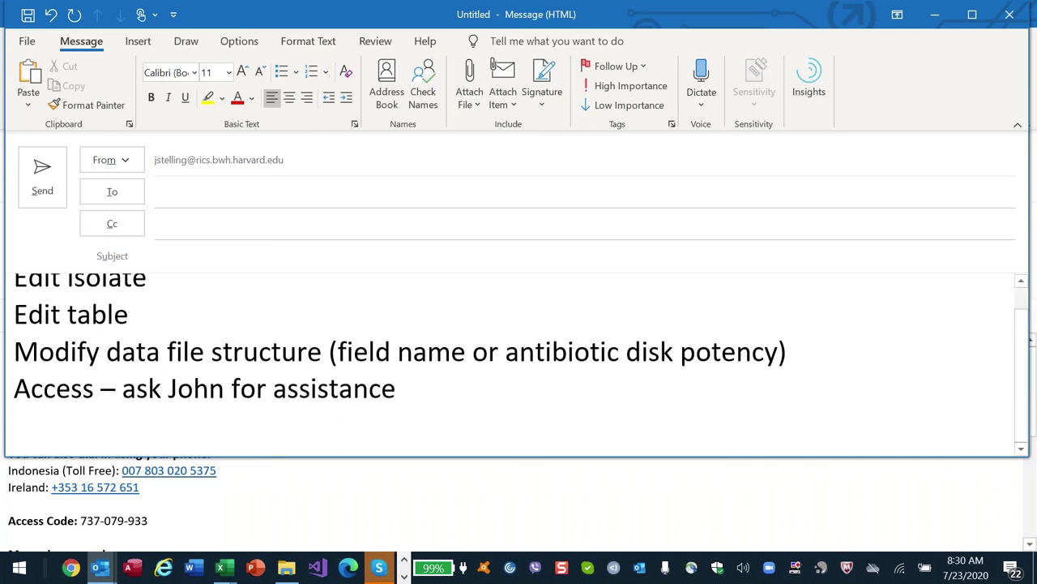
{"action": "key", "text": "ctrl+Home"}
{"action": "key", "text": "shift+End"}
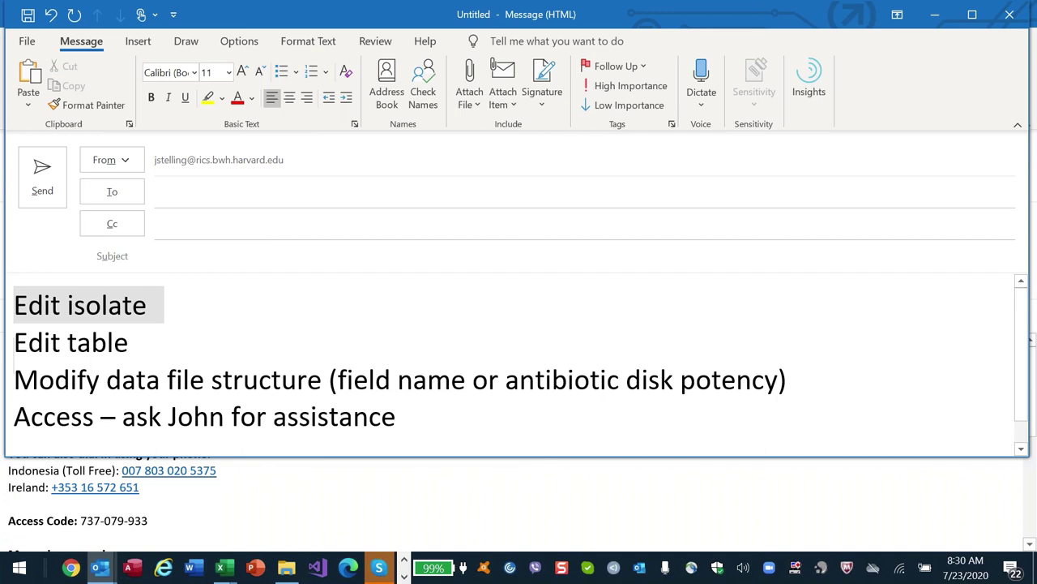
{"action": "key", "text": "Return"}
{"action": "key", "text": "shift+Up"}
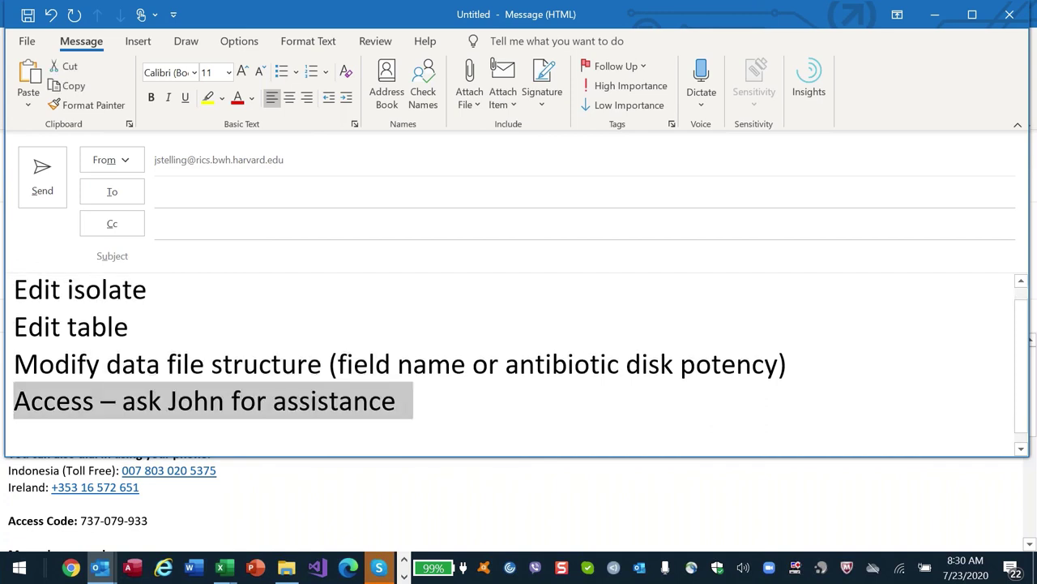
{"action": "left_click", "coordinate": [14, 290]}
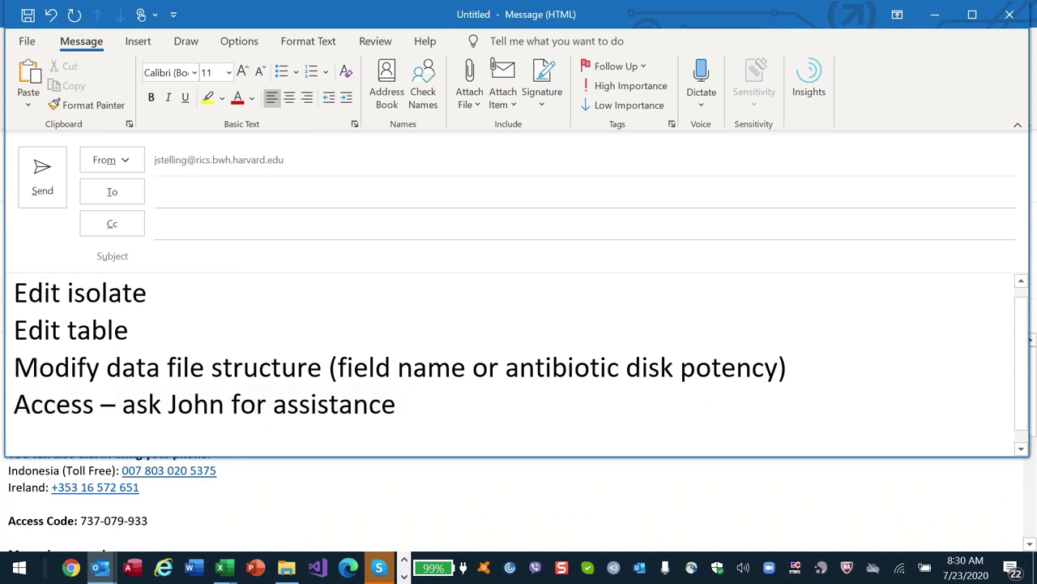
{"action": "left_click", "coordinate": [14, 403]}
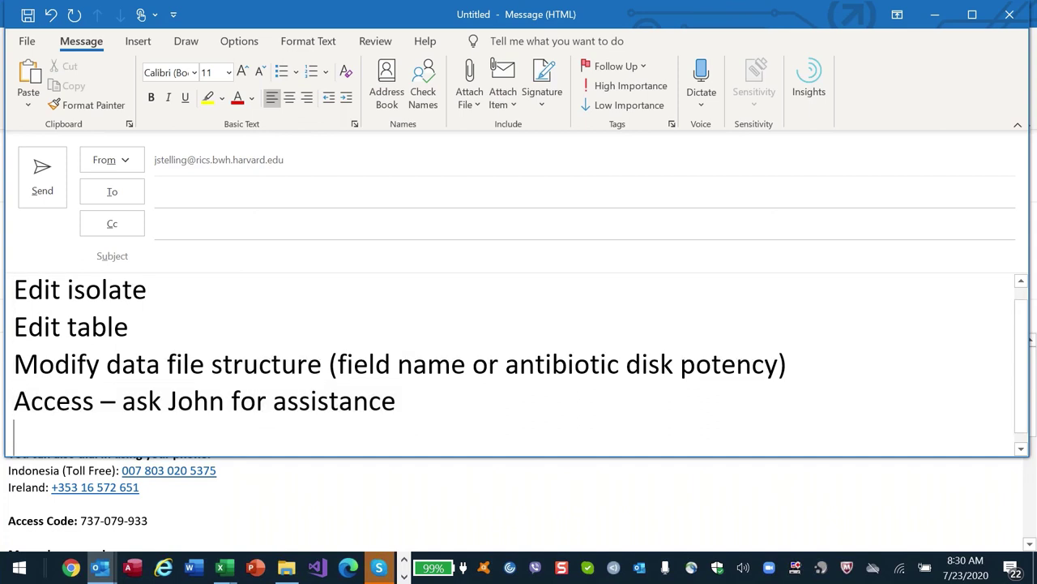
{"action": "left_click", "coordinate": [14, 366]}
{"action": "key", "text": "Return"}
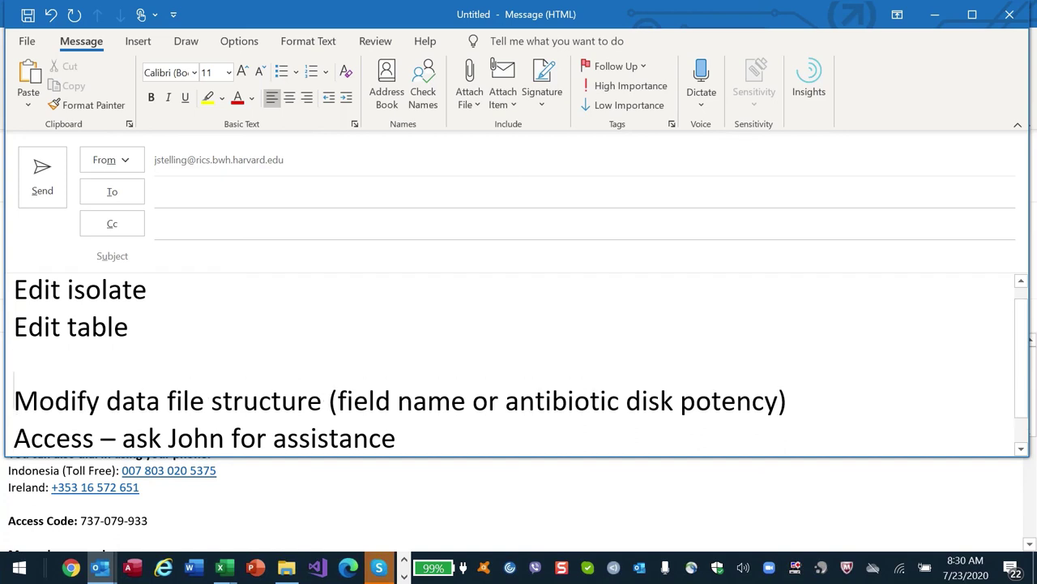
{"action": "key", "text": "Up"}
{"action": "type", "text": "Edit in Access"}
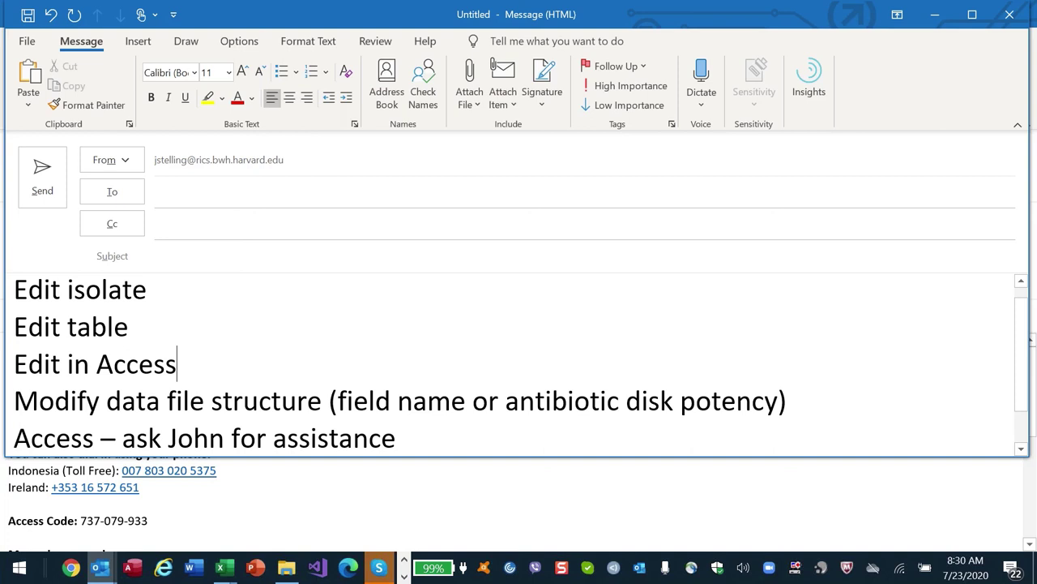
{"action": "key", "text": "Home"}
{"action": "key", "text": "shift+Down"}
{"action": "key", "text": "Delete"}
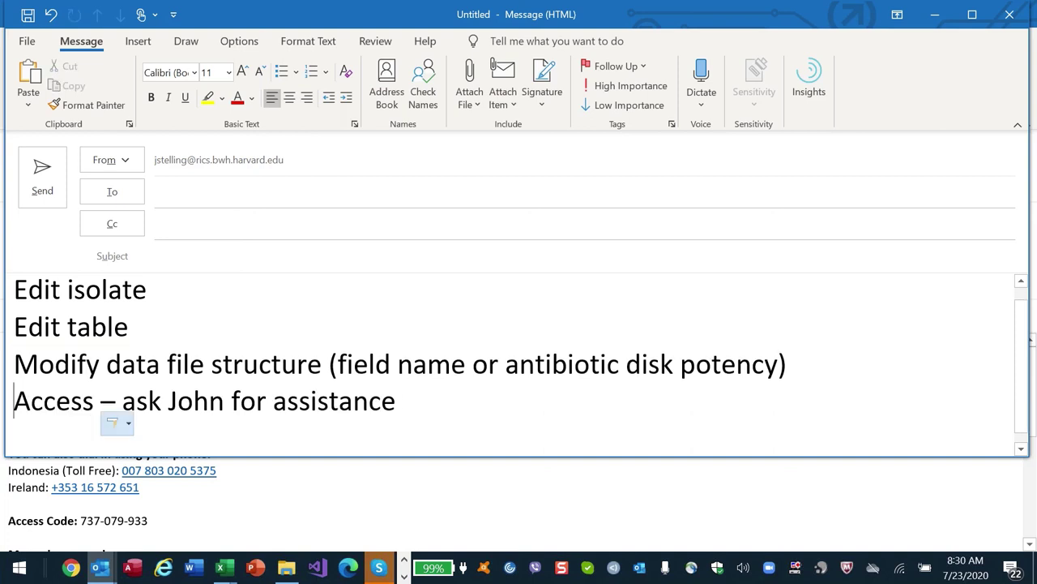
- Turn the last line into the heading "Access:" and replace its assistance note with the dashed sub-item "Edit individual data points"
{"action": "left_click", "coordinate": [101, 401]}
{"action": "key", "text": "BackSpace"}
{"action": "type", "text": ":"}
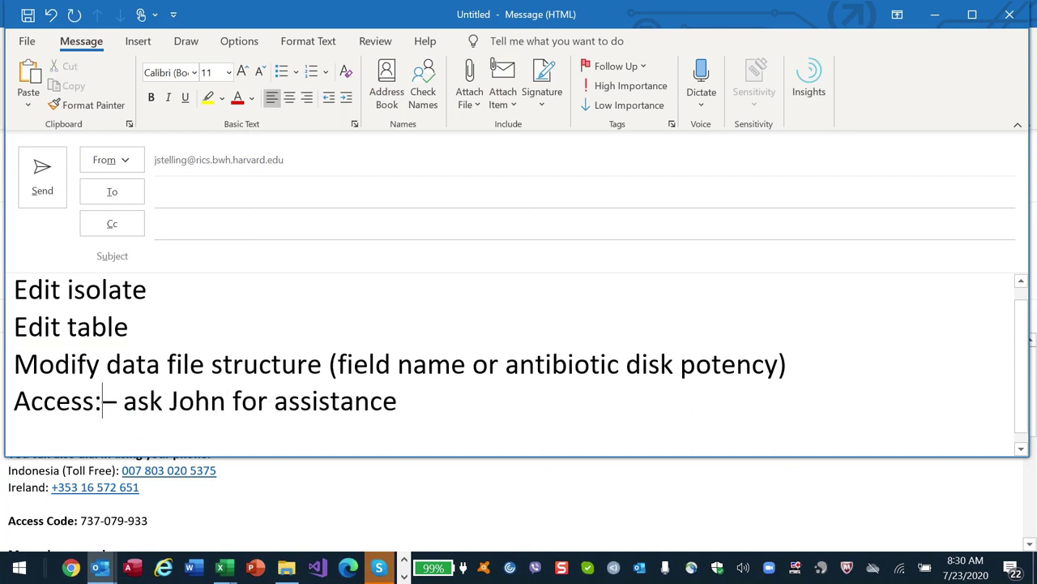
{"action": "key", "text": "Return"}
{"action": "key", "text": "shift+End"}
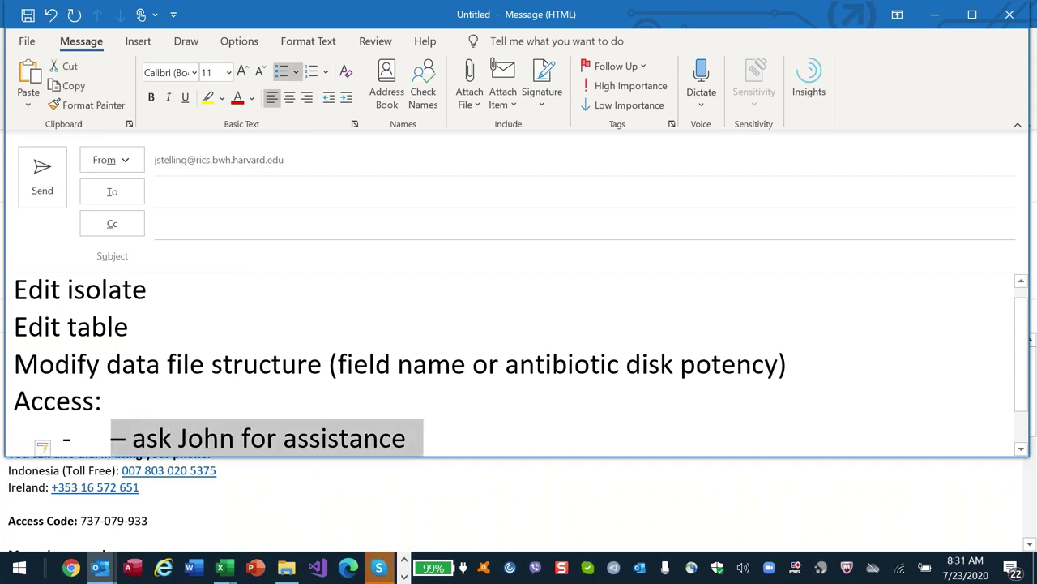
{"action": "type", "text": "Edit individual "}
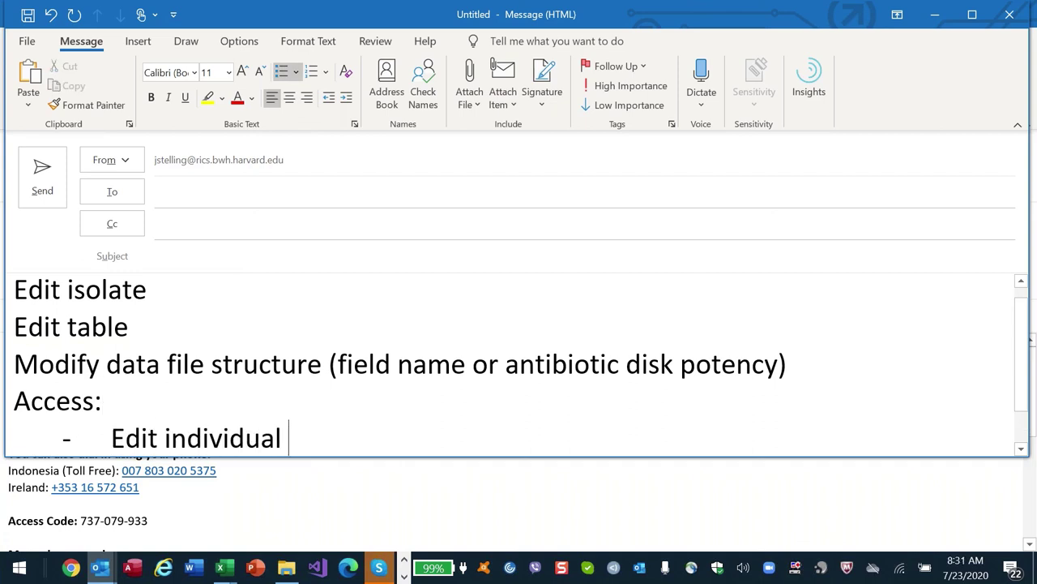
{"action": "type", "text": "data points"}
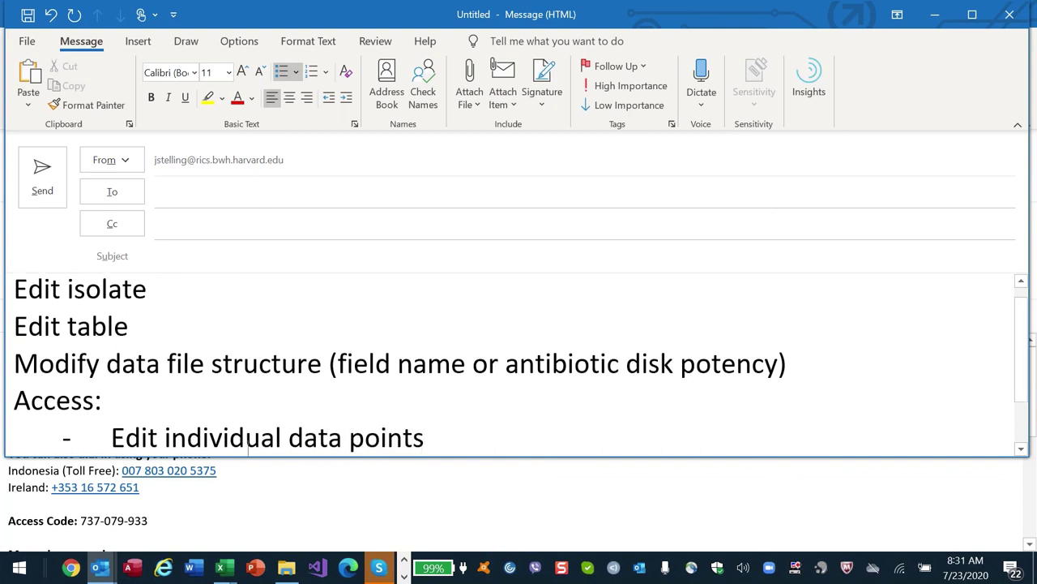
- Add the dashed sub-items "Edit data file structure" and "Merge columns together" under "Access:"
{"action": "key", "text": "Return"}
{"action": "type", "text": "Edit data file structure"}
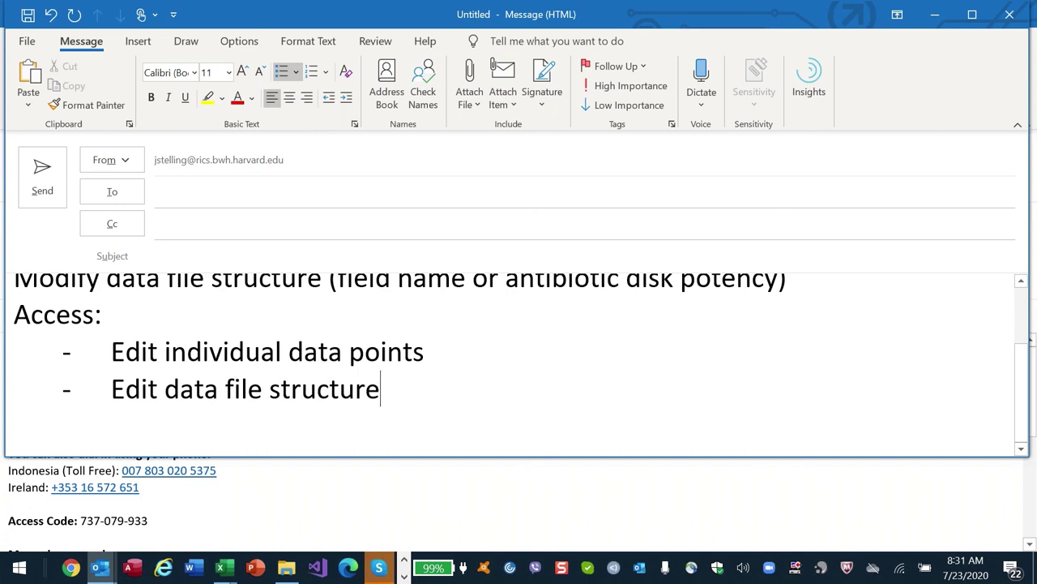
{"action": "key", "text": "Return"}
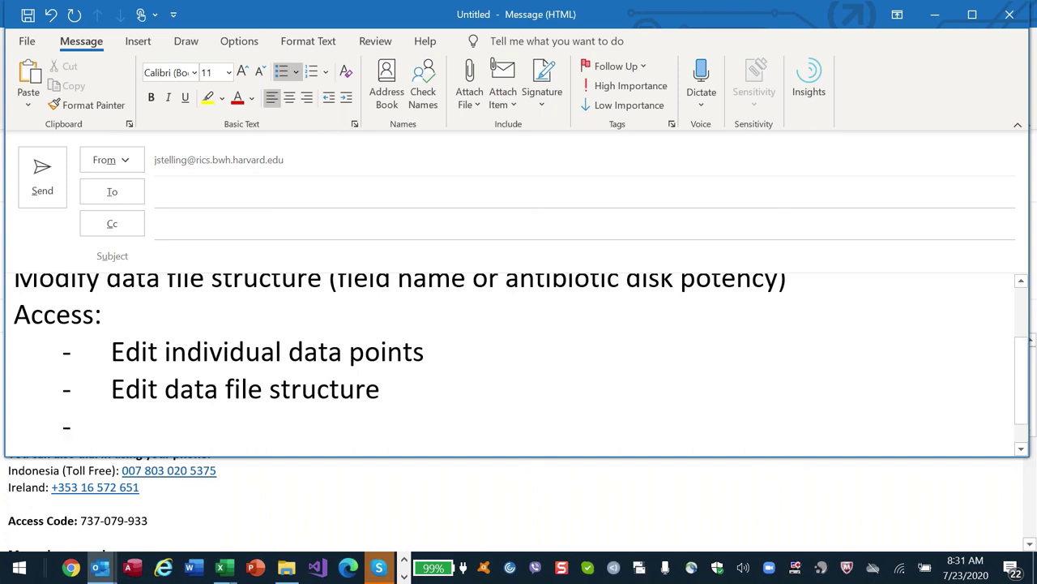
{"action": "type", "text": "Merge cl"}
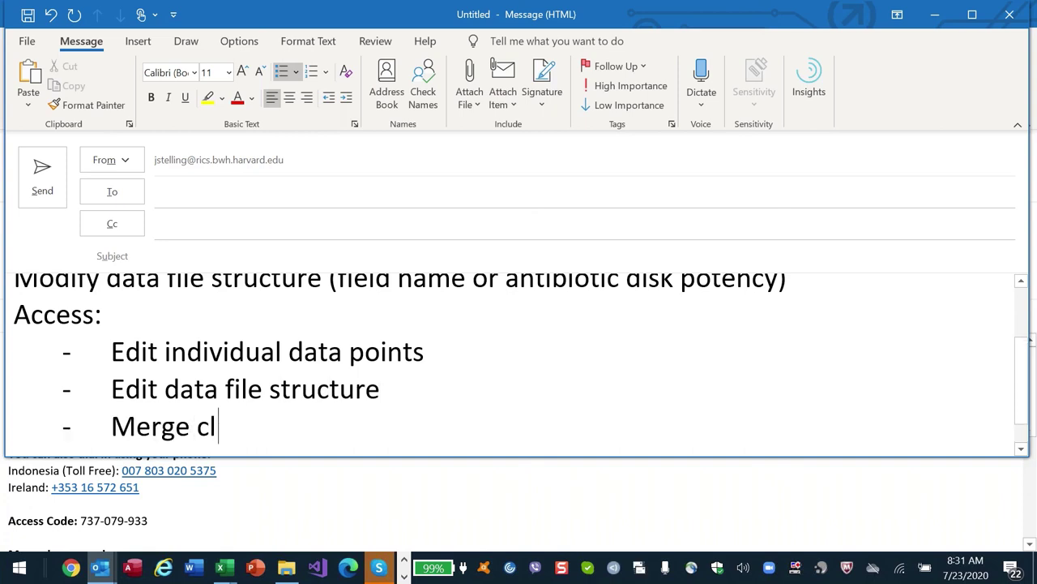
{"action": "key", "text": "BackSpace"}
{"action": "type", "text": "olumns tog"}
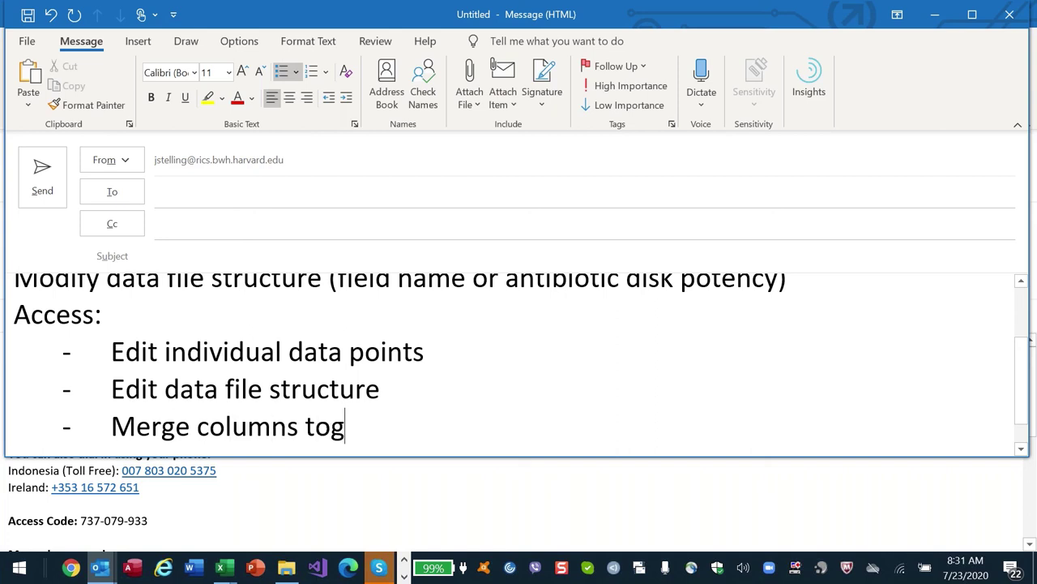
{"action": "type", "text": "ether"}
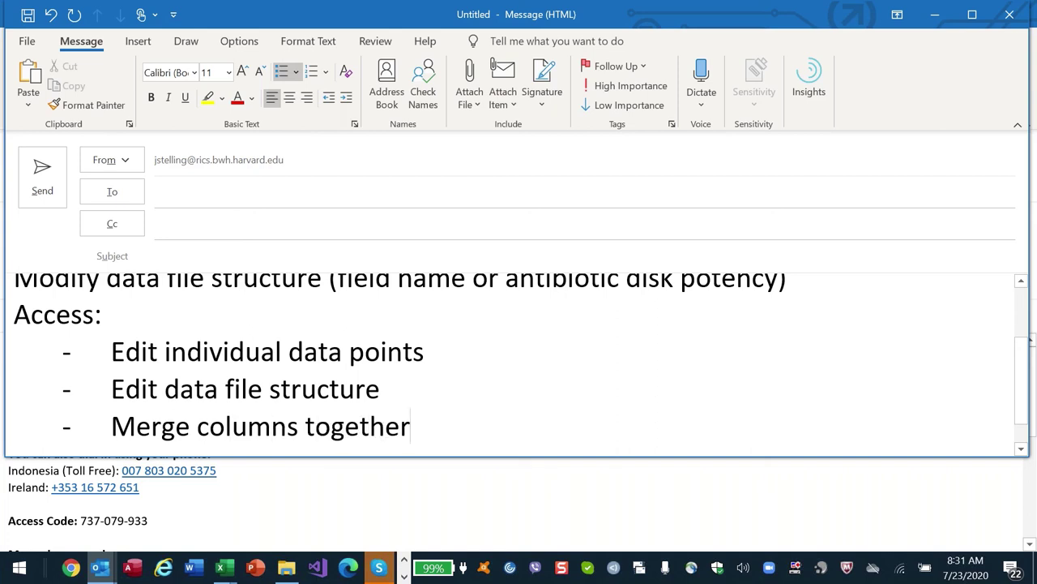
- Extend the sub-item "Edit individual data points" under "Access:" with ", including search and replace"
{"action": "key", "text": "Up"}
{"action": "key", "text": "Up"}
{"action": "key", "text": "End"}
{"action": "type", "text": ", including earch"}
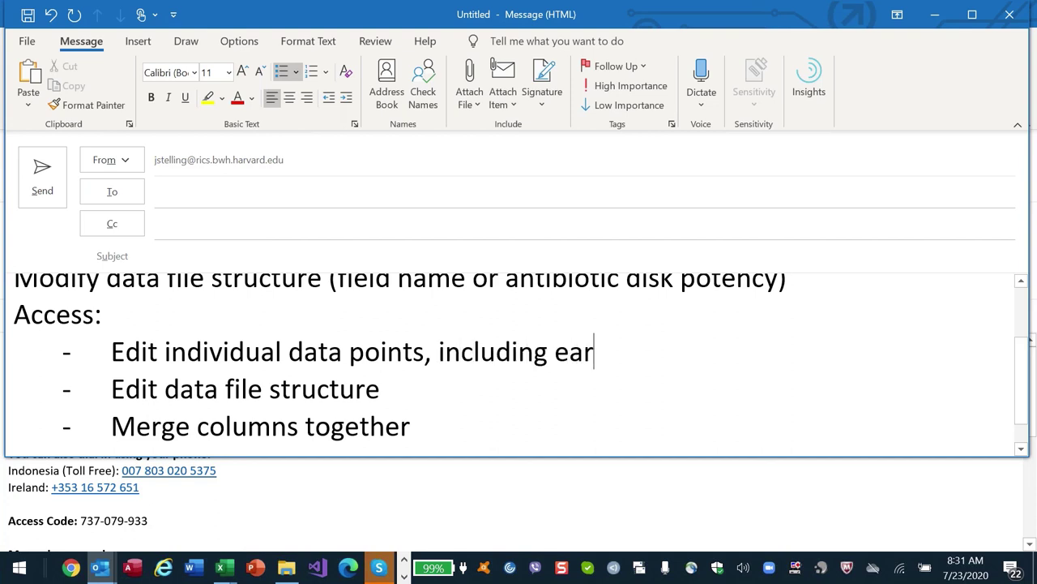
{"action": "key", "text": "Left"}
{"action": "key", "text": "Left"}
{"action": "key", "text": "Up"}
{"action": "key", "text": "Up"}
{"action": "key", "text": "Up"}
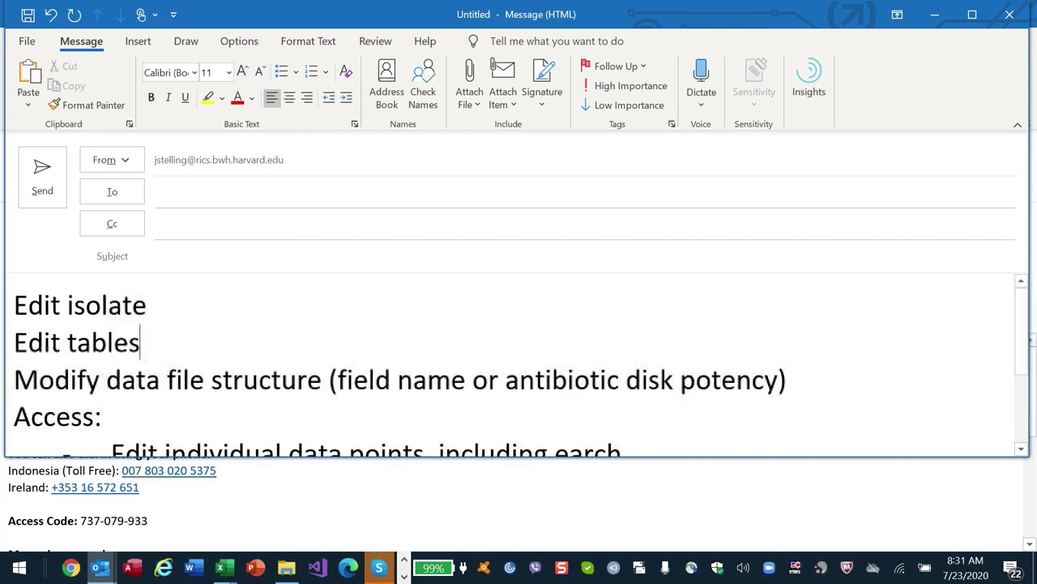
{"action": "double_click", "coordinate": [588, 452]}
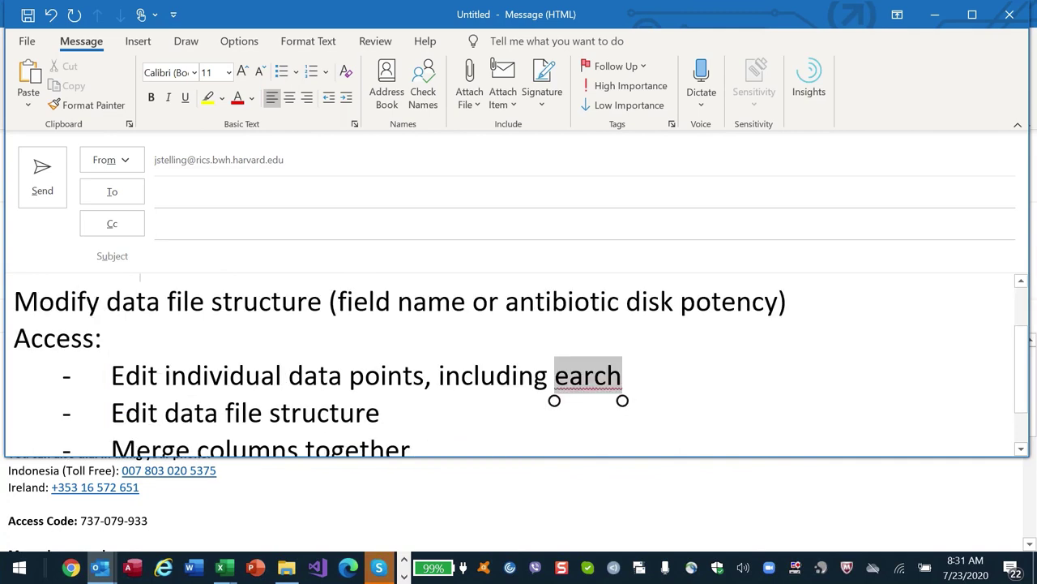
{"action": "key", "text": "Left"}
{"action": "type", "text": "s"}
{"action": "key", "text": "End"}
{"action": "type", "text": "and replace"}
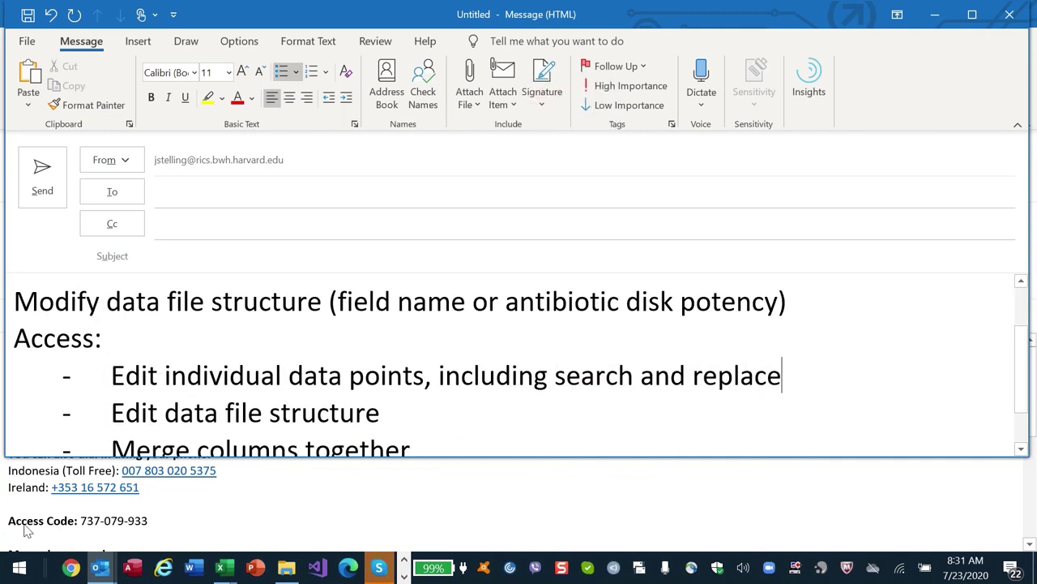
- Insert a blank line between the "Modify data file structure" line and the "Access:" heading
{"action": "key", "text": "Down"}
{"action": "key", "text": "Up"}
{"action": "key", "text": "Up"}
{"action": "key", "text": "Up"}
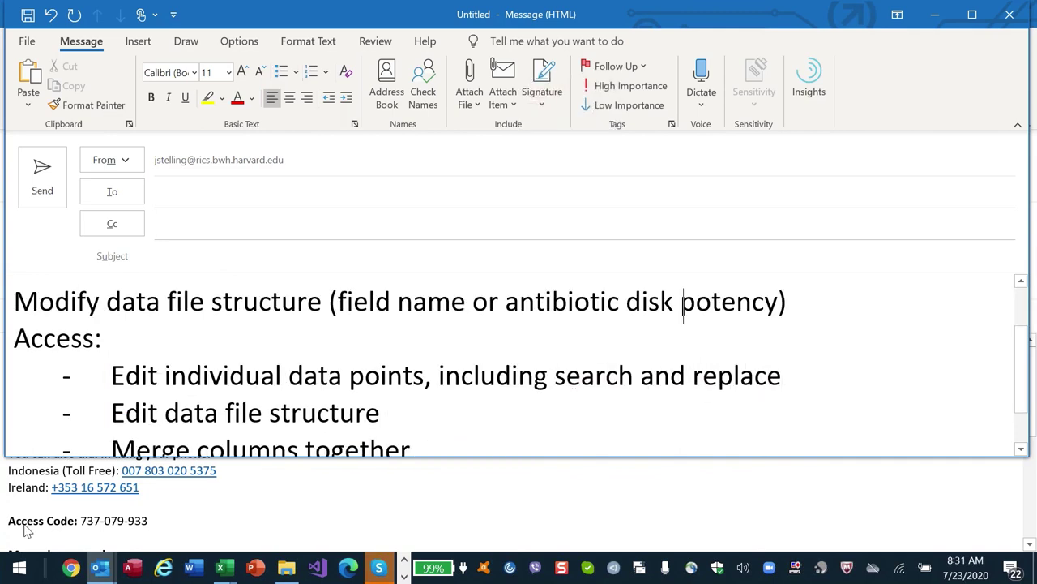
{"action": "key", "text": "Down"}
{"action": "key", "text": "Home"}
{"action": "key", "text": "Return"}
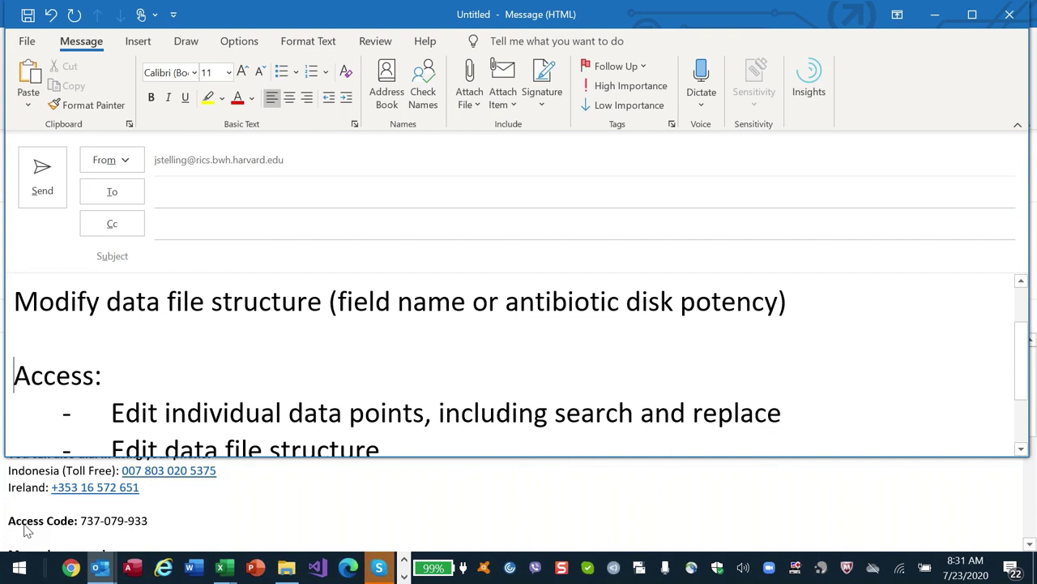
- Append "(UPDATE query)" to the sub-item "Merge columns together" under "Access:"
{"action": "key", "text": "Down"}
{"action": "key", "text": "Down"}
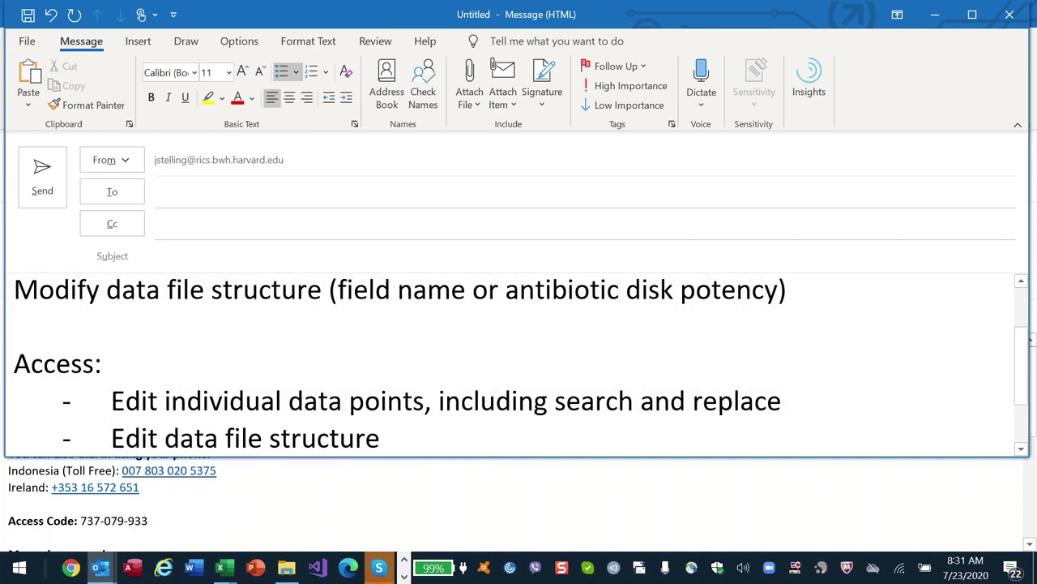
{"action": "key", "text": "Up"}
{"action": "key", "text": "shift+Down"}
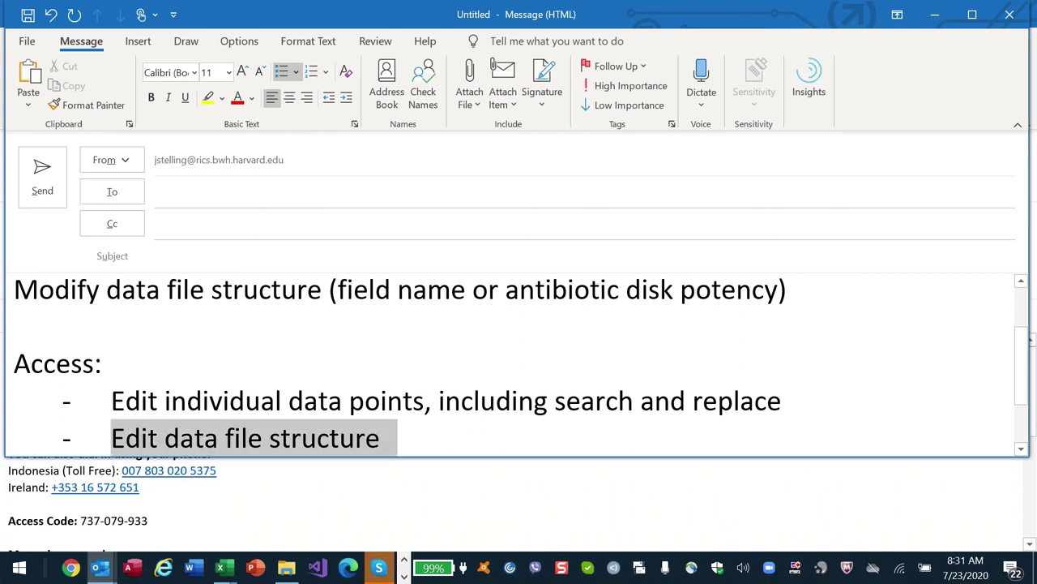
{"action": "left_click", "coordinate": [386, 439]}
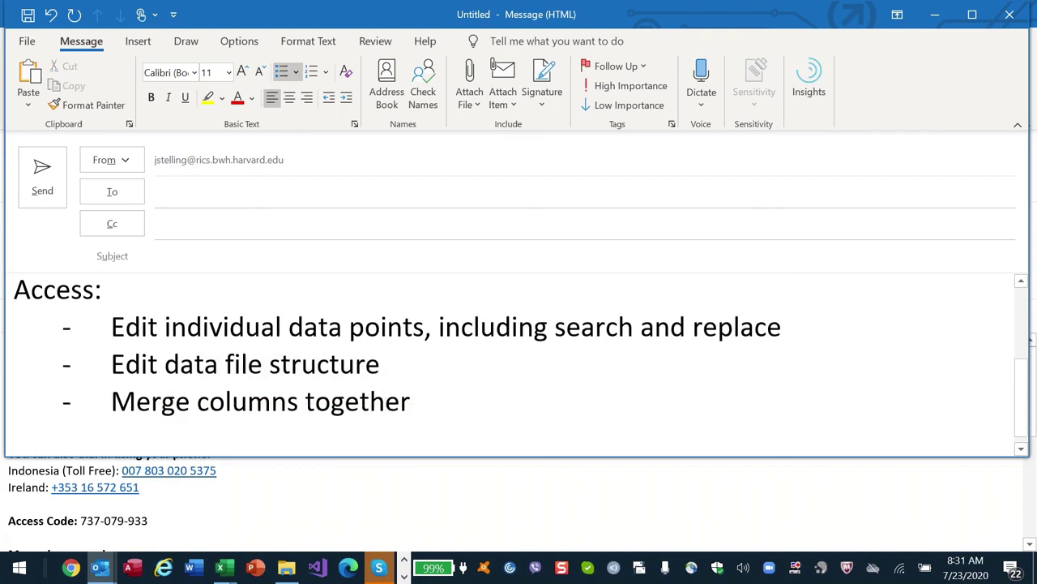
{"action": "key", "text": "Home"}
{"action": "key", "text": "shift+Down"}
{"action": "key", "text": "End"}
{"action": "type", "text": "(UPDAT"}
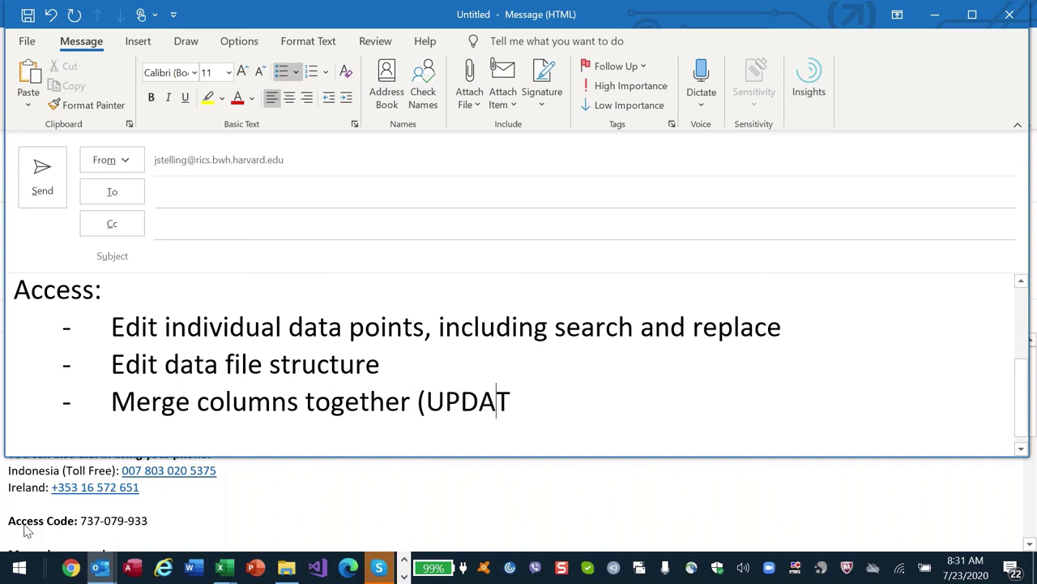
{"action": "type", "text": "E query)"}
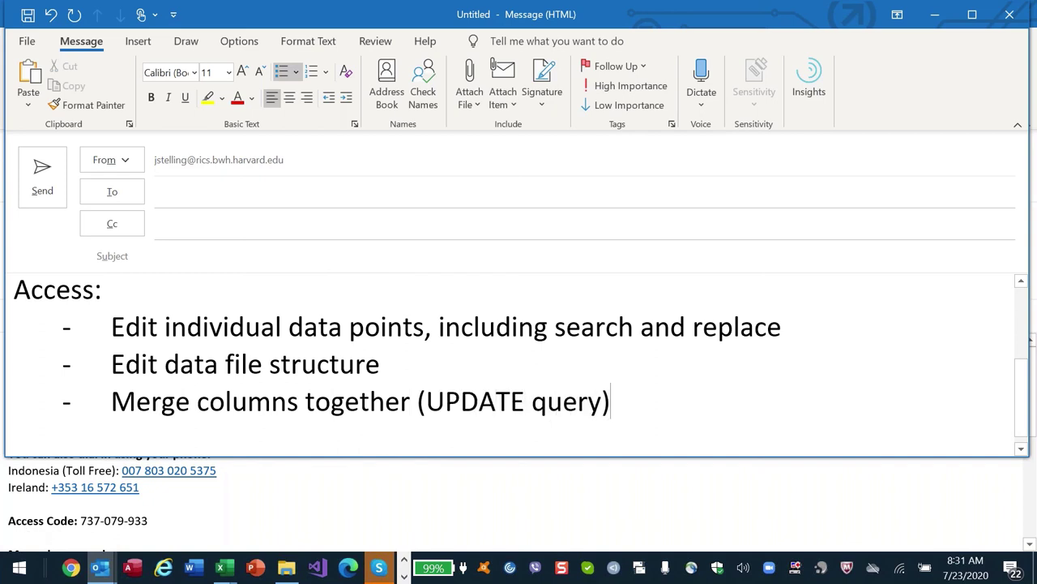
- Review the message's list of editing methods, from the Access sub-items back up to "Edit isolate"
{"action": "key", "text": "Up"}
{"action": "key", "text": "Up"}
{"action": "key", "text": "Up"}
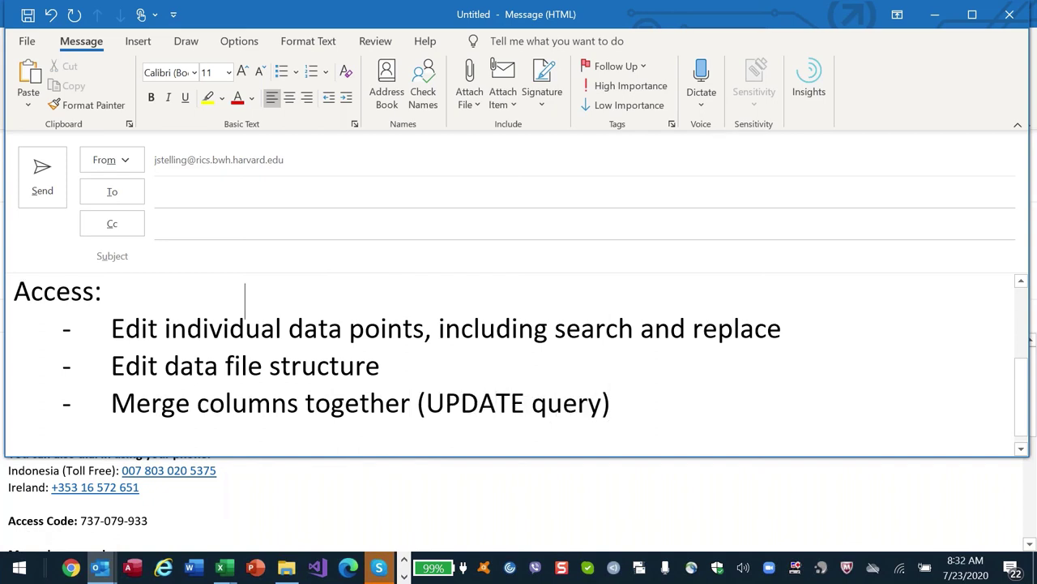
{"action": "key", "text": "Up"}
{"action": "key", "text": "Up"}
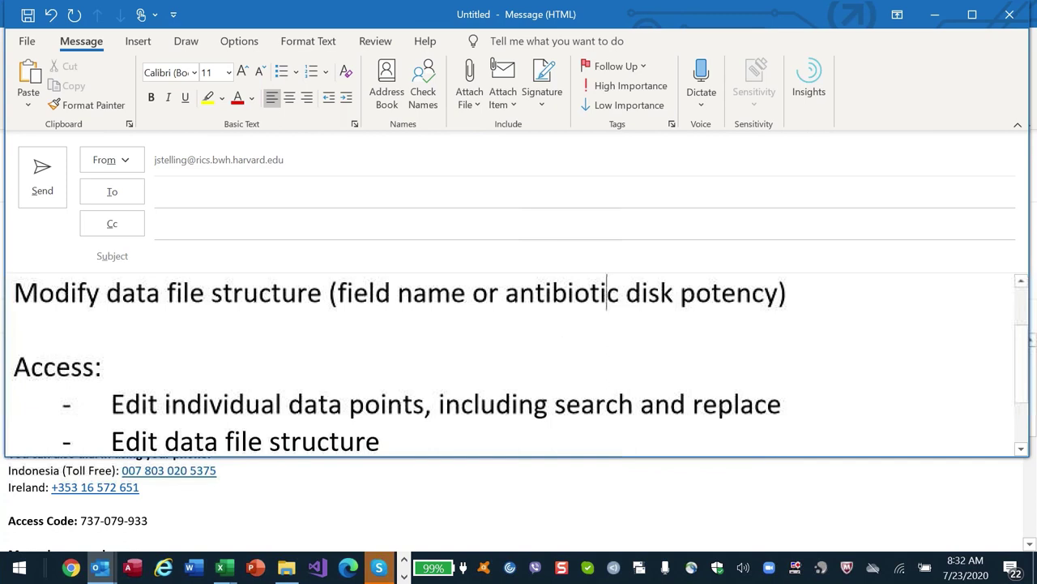
{"action": "key", "text": "Down"}
{"action": "key", "text": "Down"}
{"action": "key", "text": "Down"}
{"action": "key", "text": "Down"}
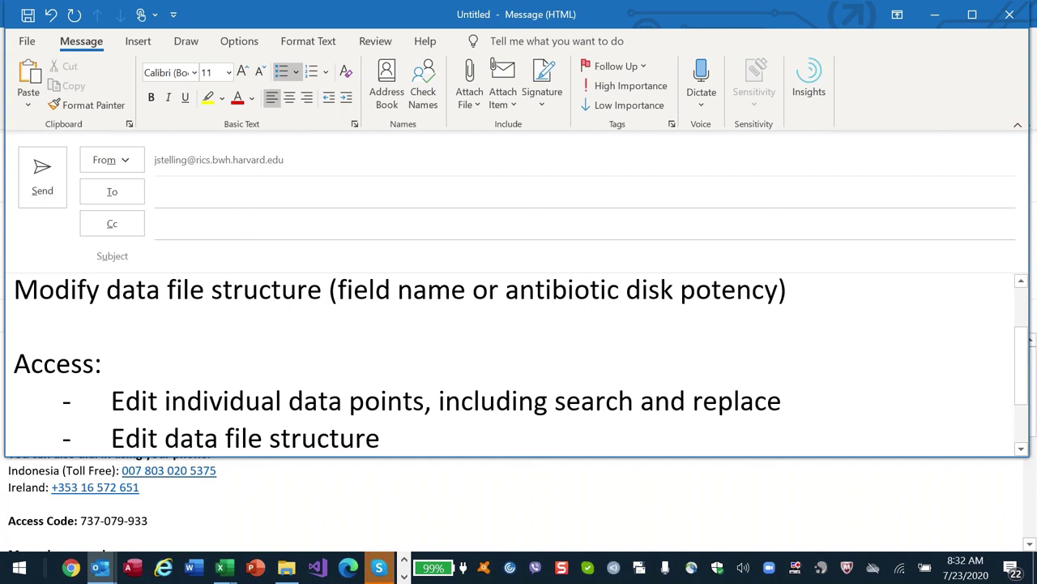
{"action": "scroll", "coordinate": [91, 318], "scroll_direction": "up", "scroll_amount": 1}
{"action": "scroll", "coordinate": [91, 318], "scroll_direction": "up", "scroll_amount": 1}
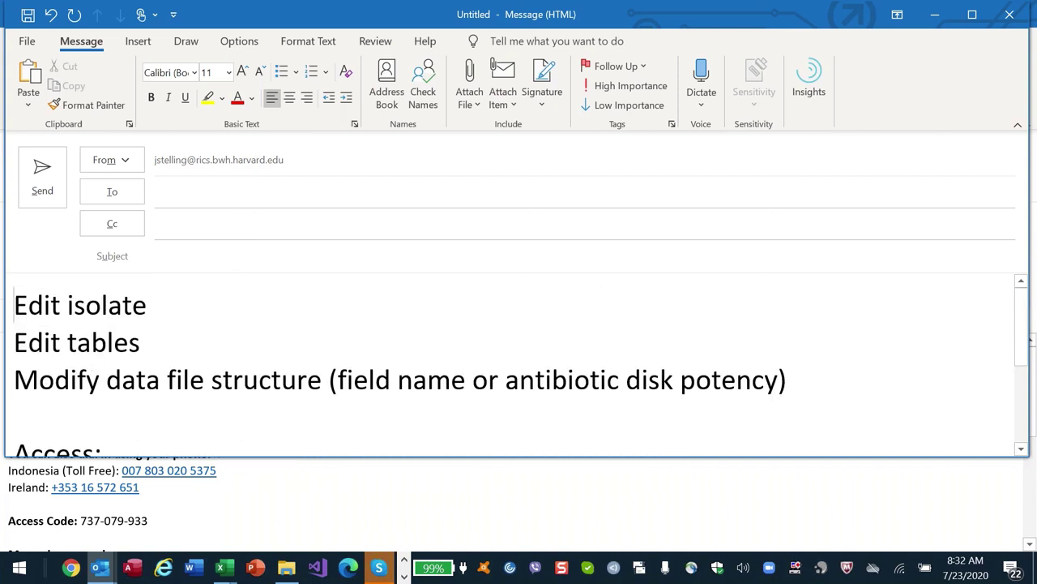
- Switch to WHONET and create a new data file named ETH-ALM-2020.sqlite in the Data folder
{"action": "key", "text": "alt+Tab"}
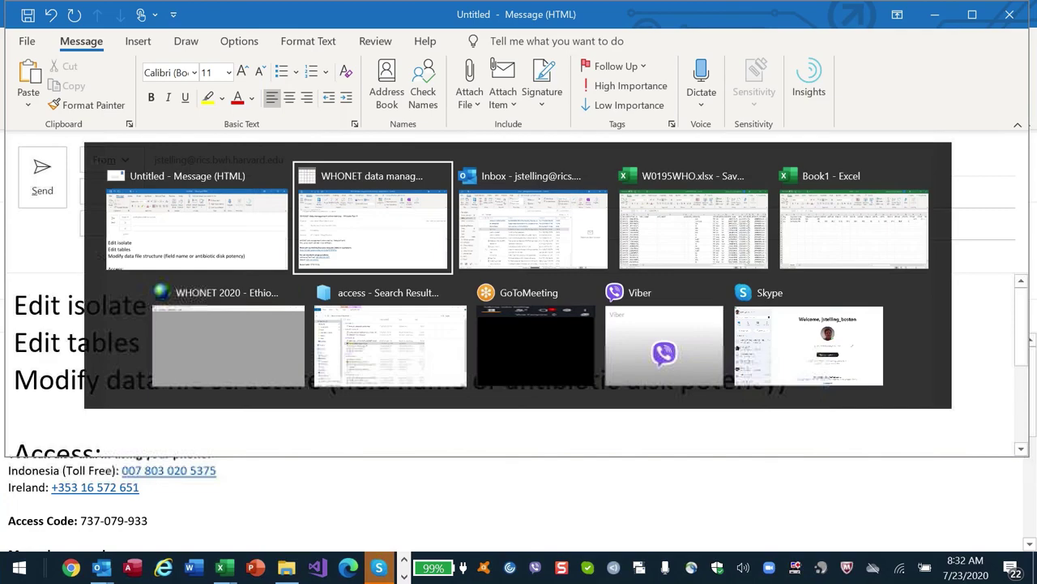
{"action": "key", "text": "alt+Tab"}
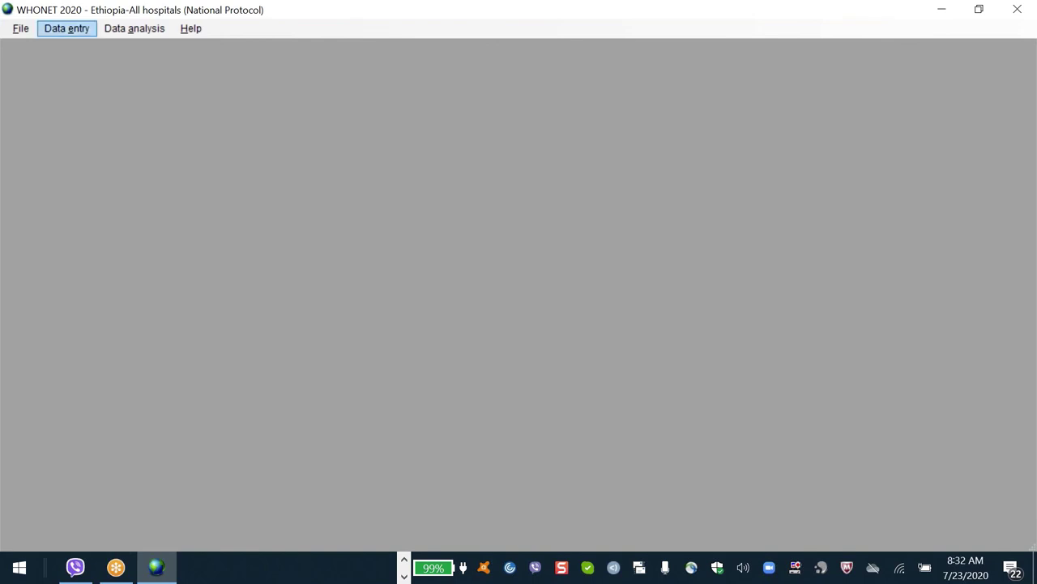
{"action": "left_click", "coordinate": [66, 28]}
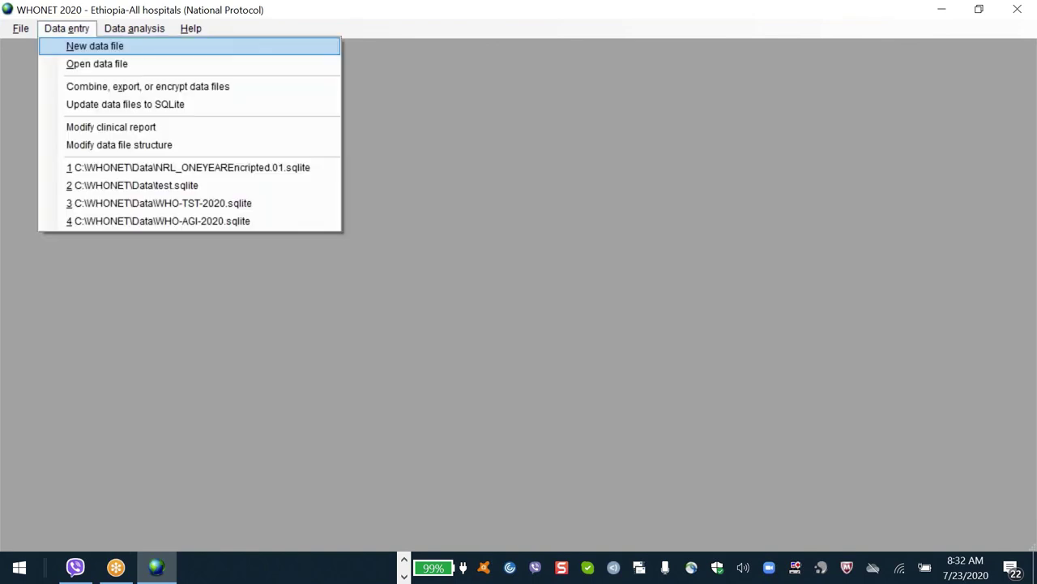
{"action": "key", "text": "Escape"}
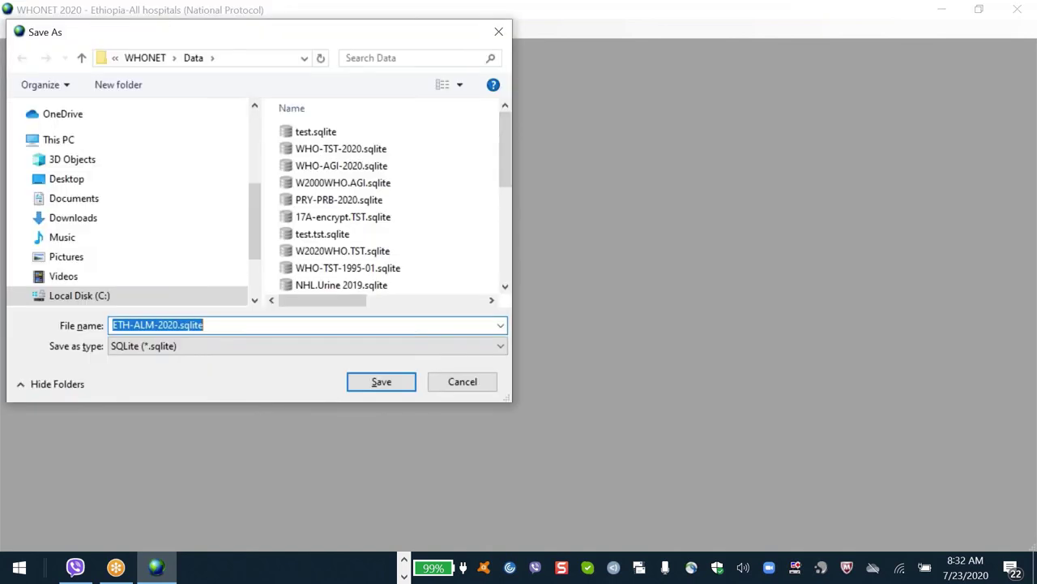
{"action": "key", "text": "Return"}
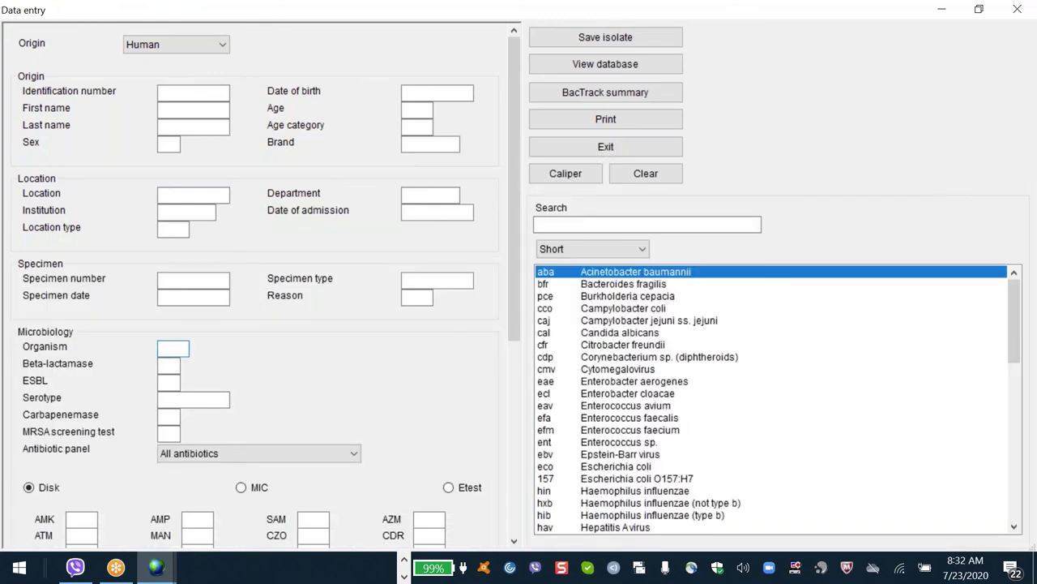
- Examine the guideline, disk potency and breakpoint range of the disk antibiotic fields in the data entry form, from Amikacin through Ceftriaxone
{"action": "left_click_drag", "start_coordinate": [514, 202], "coordinate": [519, 400]}
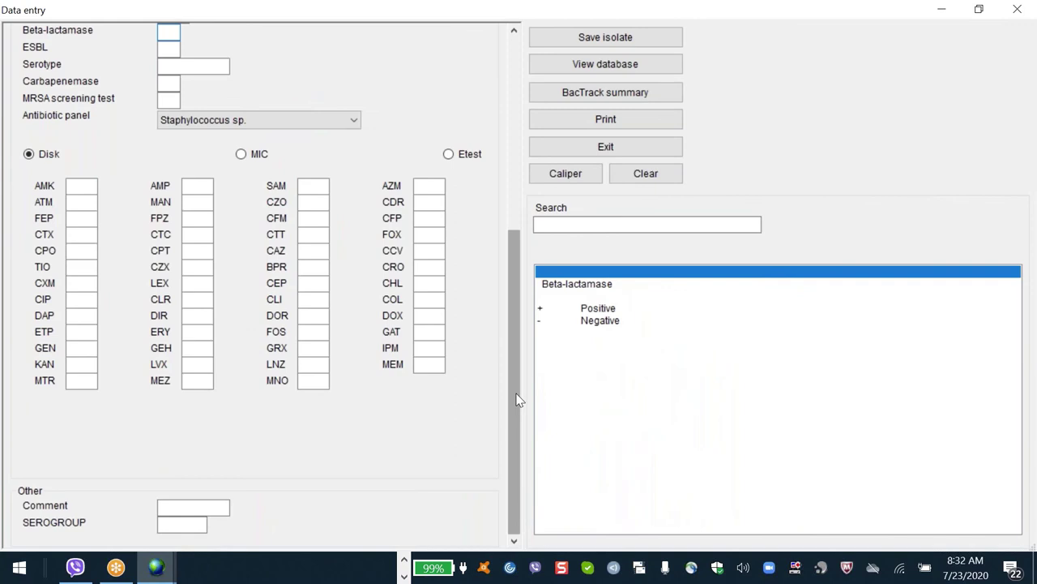
{"action": "left_click", "coordinate": [204, 315]}
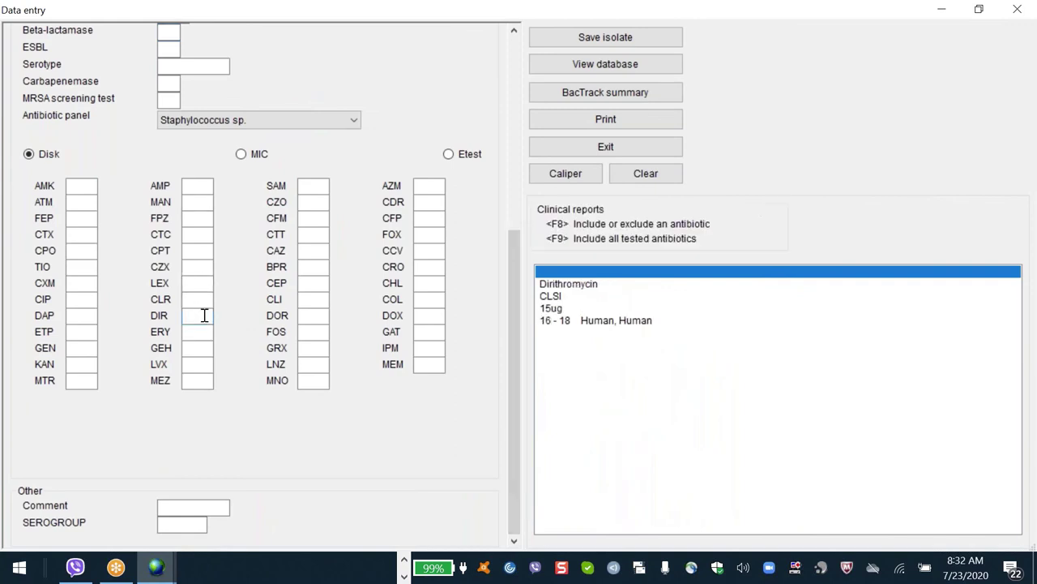
{"action": "left_click", "coordinate": [83, 186]}
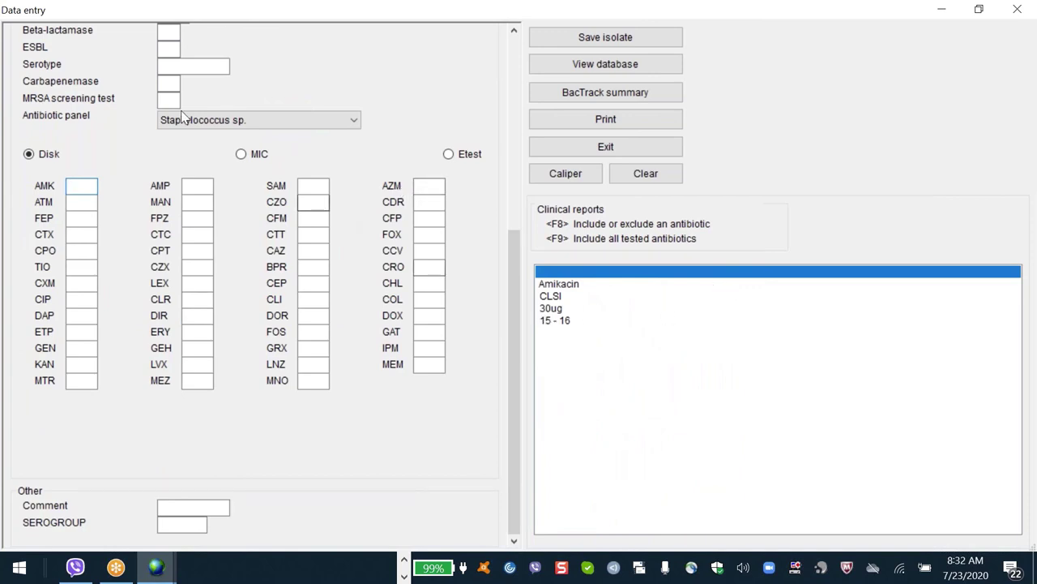
{"action": "key", "text": "Tab"}
{"action": "key", "text": "Tab"}
{"action": "key", "text": "Tab"}
{"action": "key", "text": "Tab"}
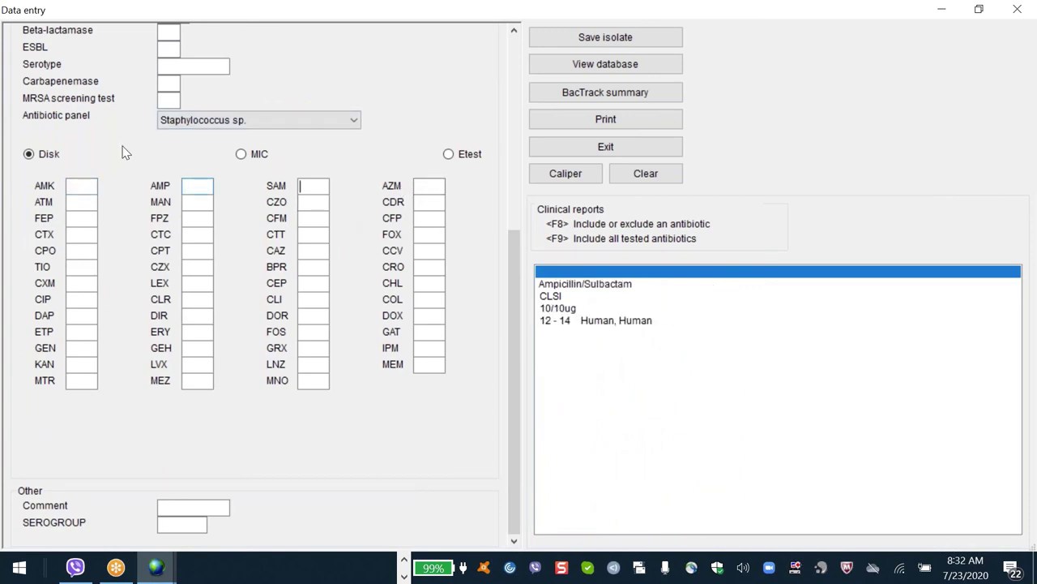
{"action": "key", "text": "Tab"}
{"action": "key", "text": "Tab"}
{"action": "key", "text": "Tab"}
{"action": "key", "text": "Tab"}
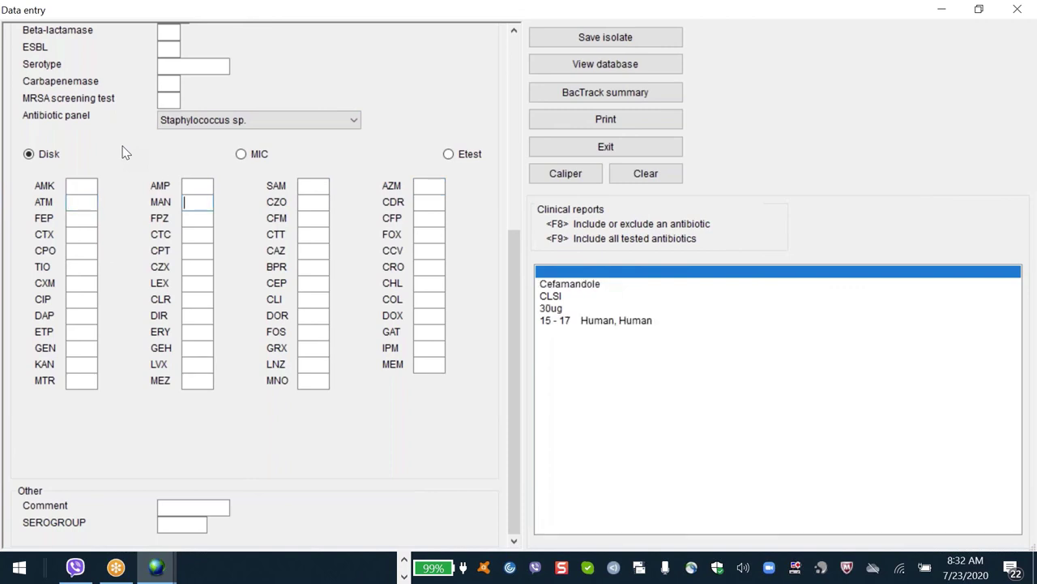
{"action": "key", "text": "Tab"}
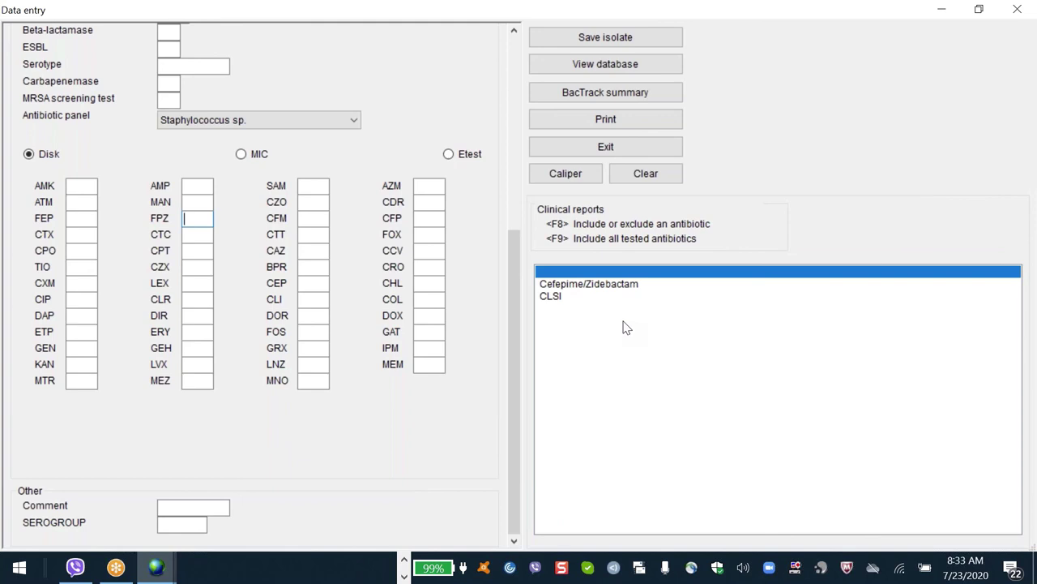
{"action": "key", "text": "Tab"}
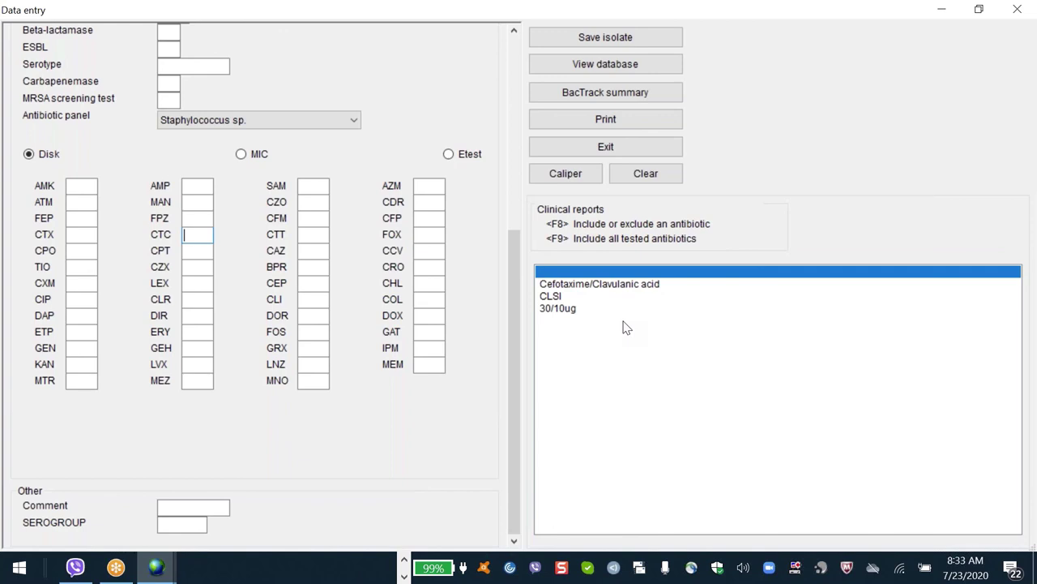
{"action": "key", "text": "Tab"}
{"action": "key", "text": "Tab"}
{"action": "key", "text": "Tab"}
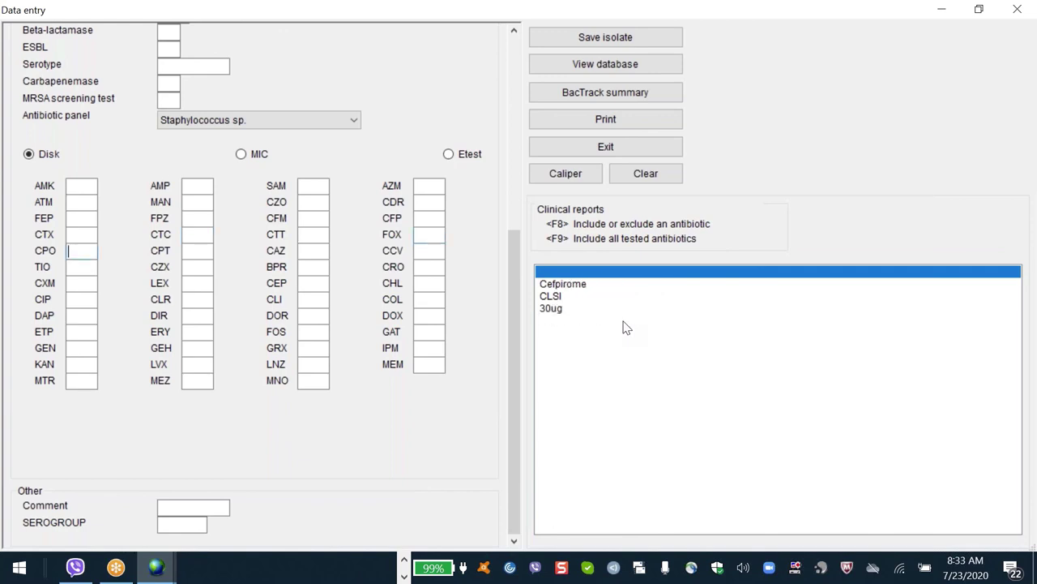
{"action": "key", "text": "Tab"}
{"action": "key", "text": "Tab"}
{"action": "key", "text": "Tab"}
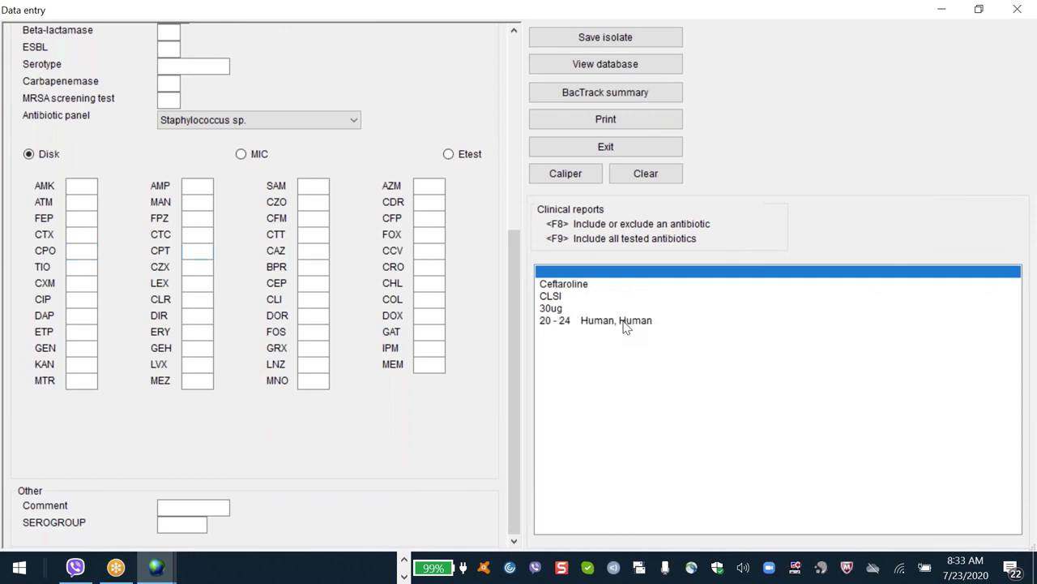
{"action": "key", "text": "Down"}
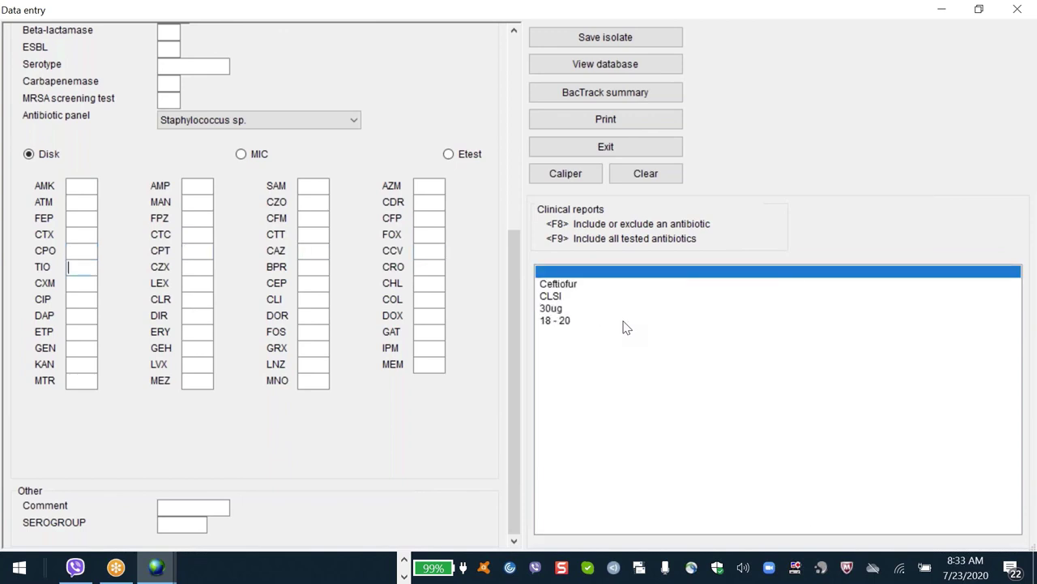
{"action": "key", "text": "Left"}
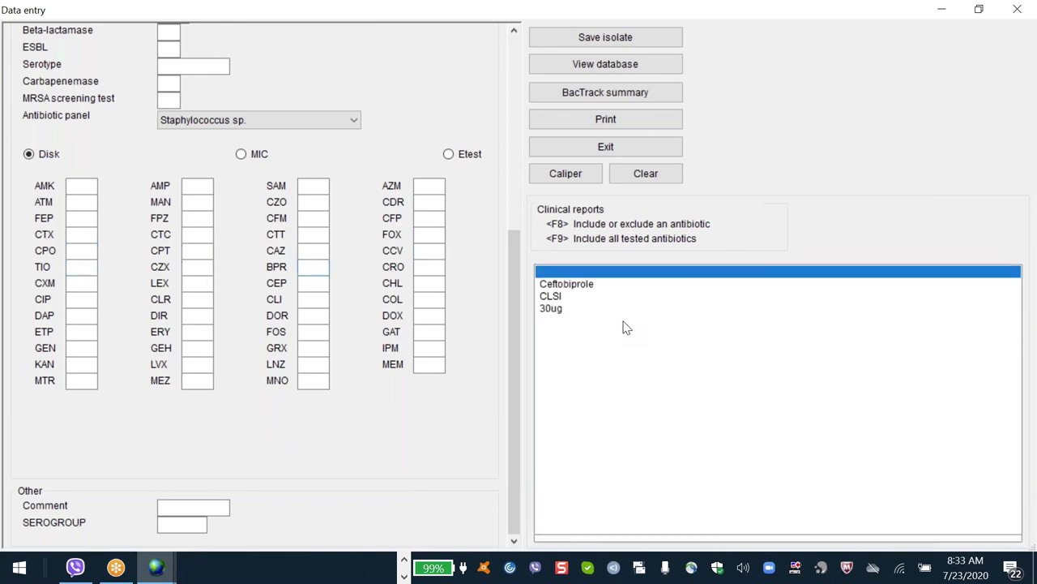
{"action": "key", "text": "Right"}
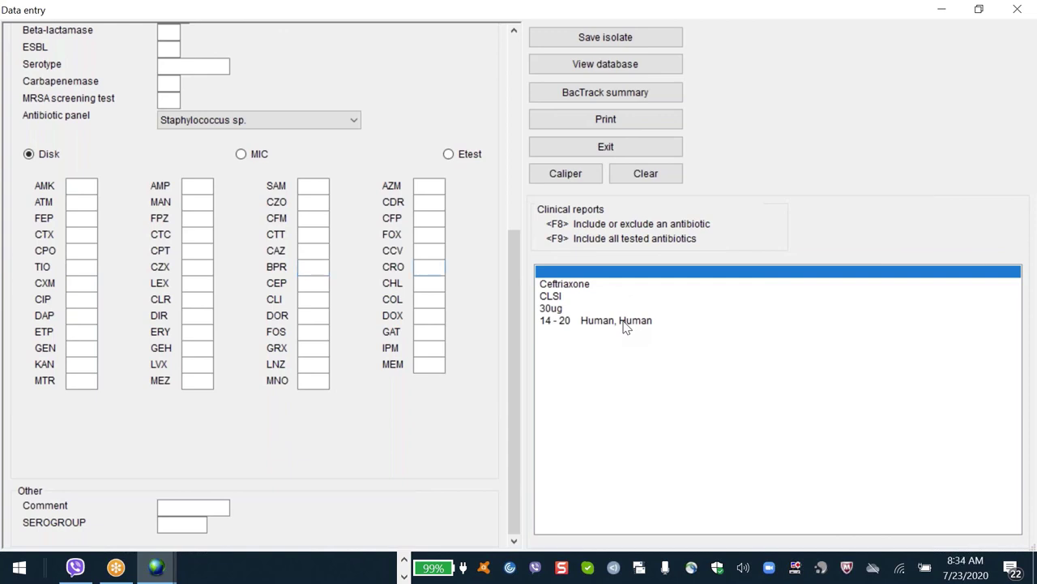
- Close the data entry form and open the WHO Test Hospital laboratory
{"action": "key", "text": "alt"}
{"action": "key", "text": "alt+F4"}
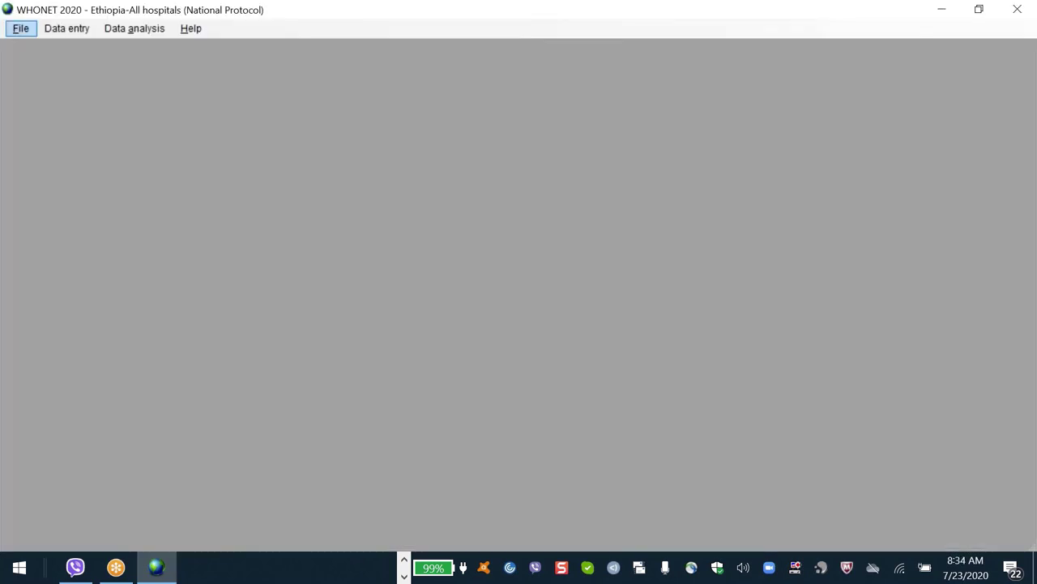
{"action": "key", "text": "Return"}
{"action": "key", "text": "o"}
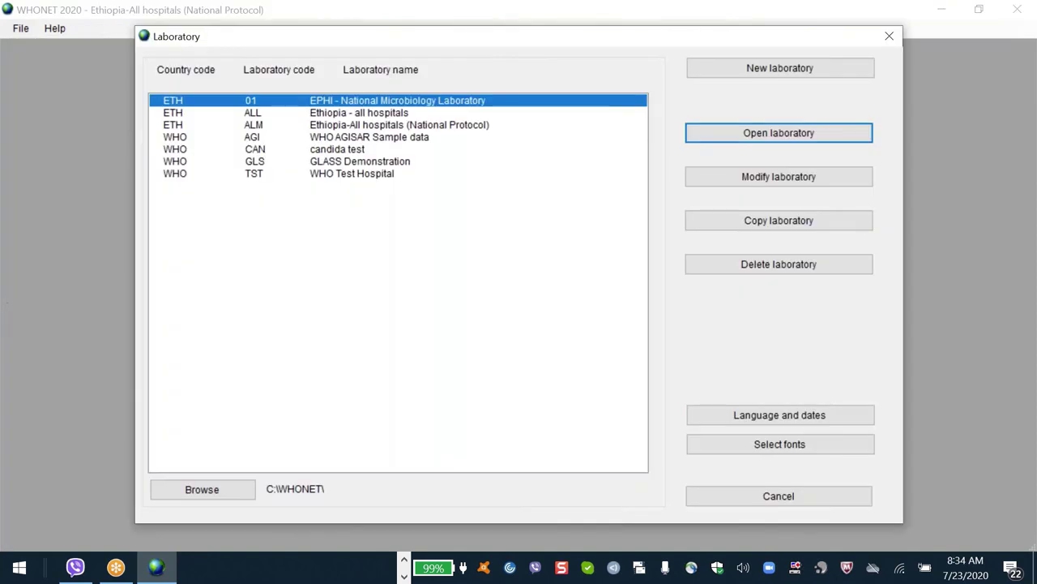
{"action": "key", "text": "End"}
{"action": "key", "text": "Return"}
- Create a new data file for WHO Test Hospital and open its data entry form
{"action": "key", "text": "alt+d"}
{"action": "key", "text": "Down"}
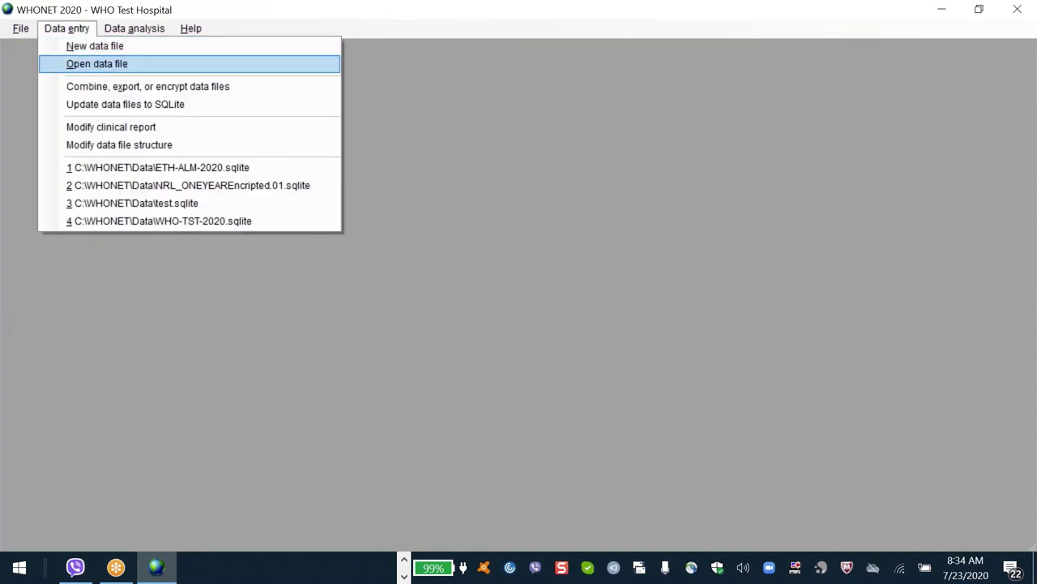
{"action": "key", "text": "Up"}
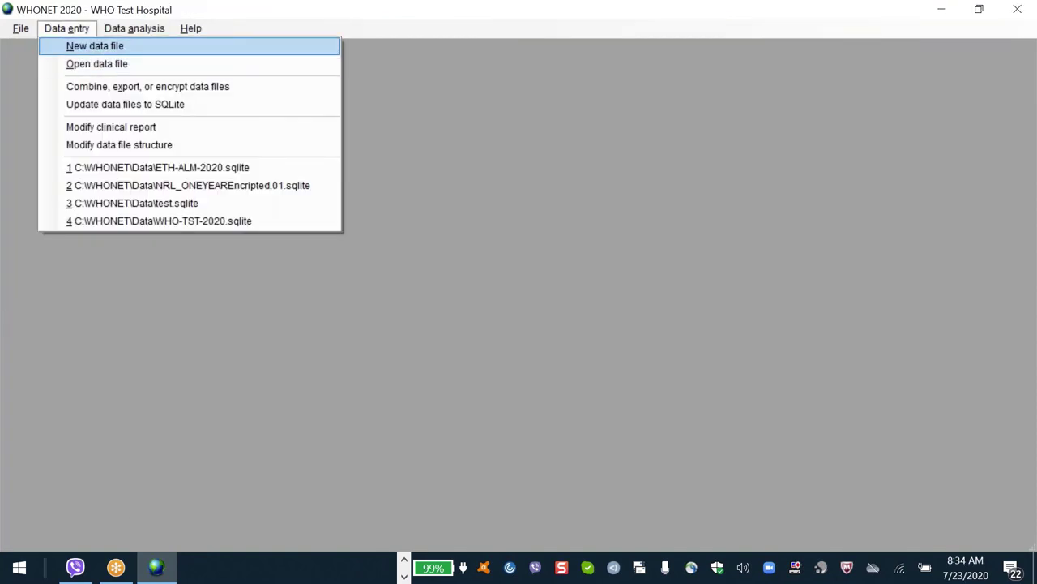
{"action": "key", "text": "Return"}
{"action": "key", "text": "y"}
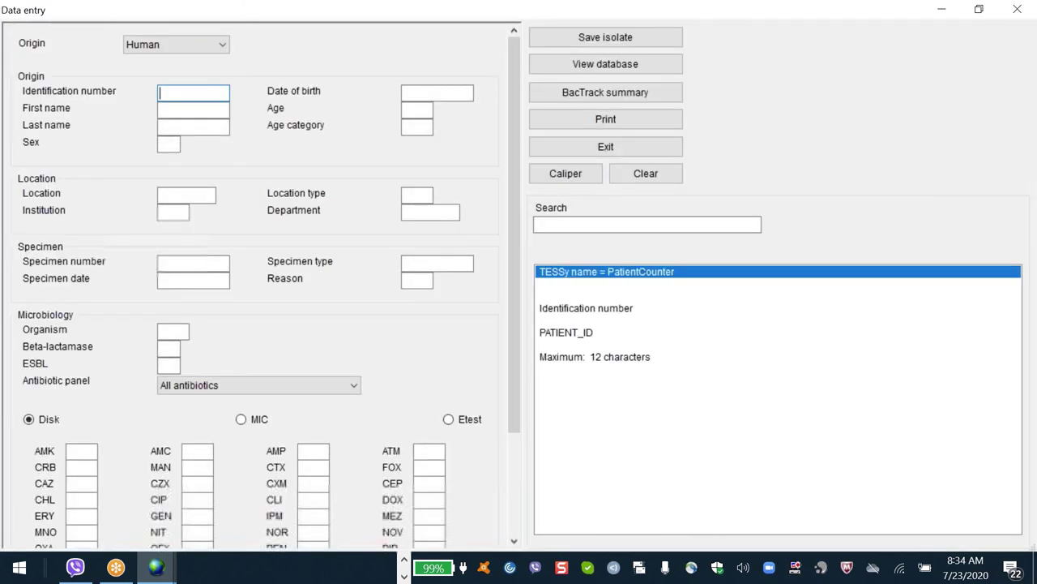
- Enter sau (Staphylococcus aureus) as the organism and set the antibiotic panel to All antibiotics
{"action": "left_click", "coordinate": [178, 329]}
{"action": "type", "text": "sau"}
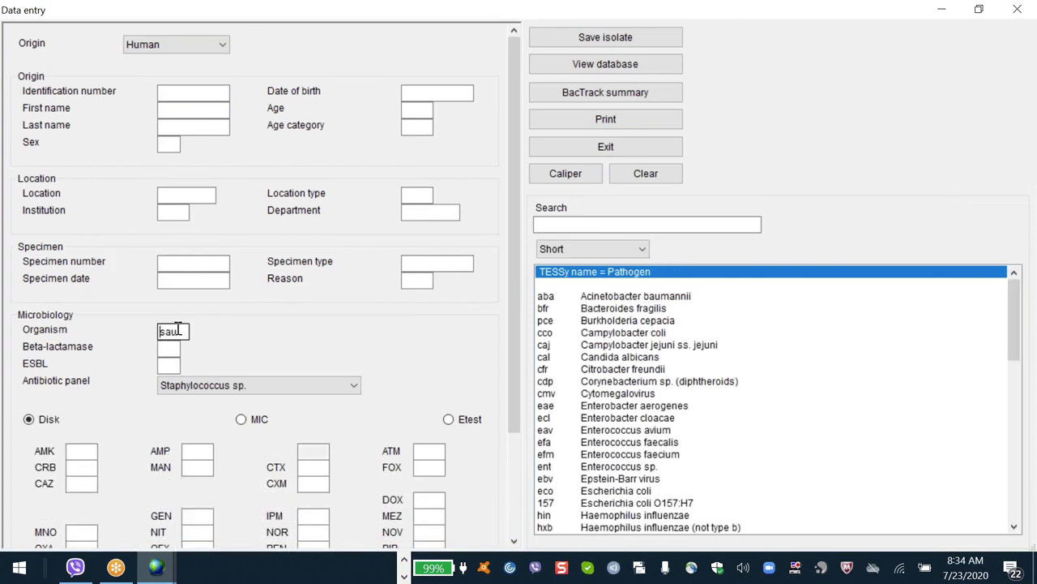
{"action": "key", "text": "Tab"}
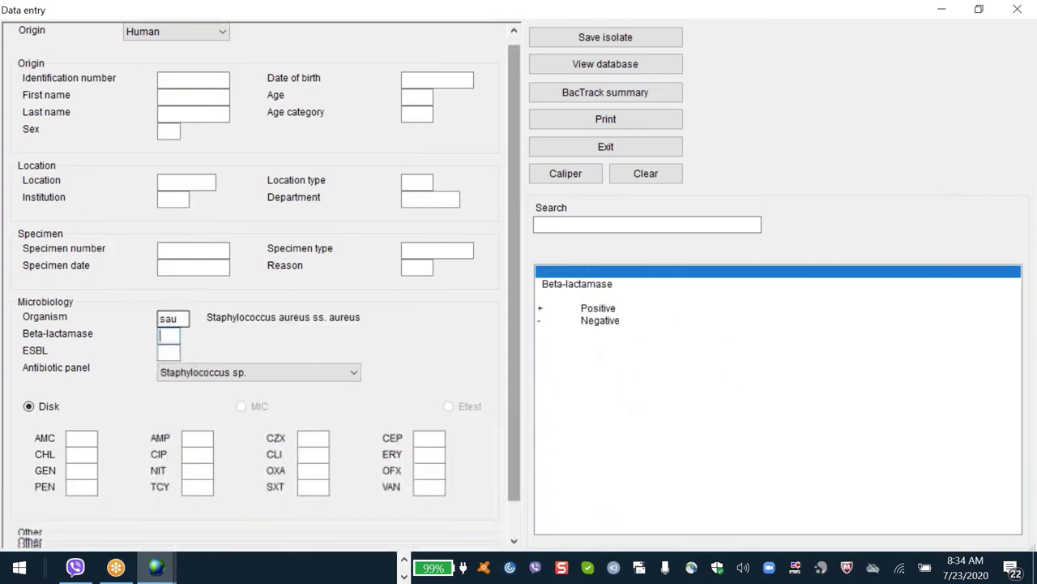
{"action": "scroll", "coordinate": [250, 355], "scroll_direction": "down", "scroll_amount": 1}
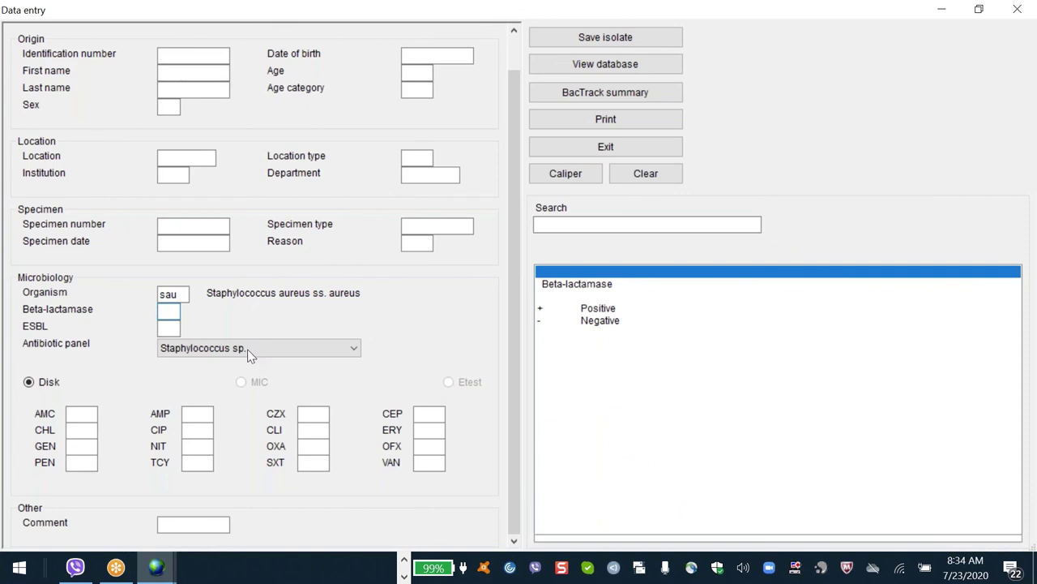
{"action": "left_click", "coordinate": [249, 352]}
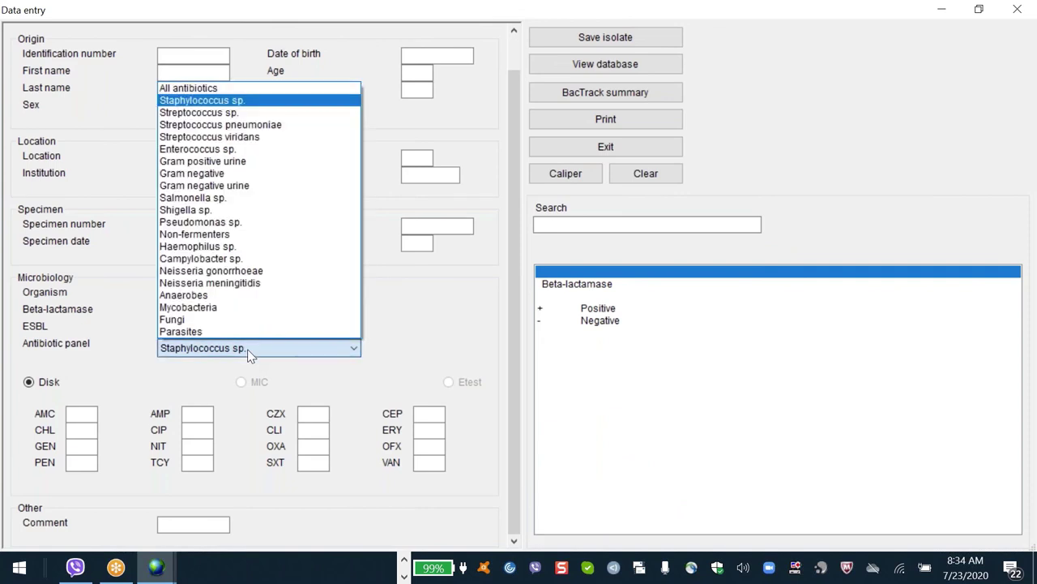
{"action": "key", "text": "Up"}
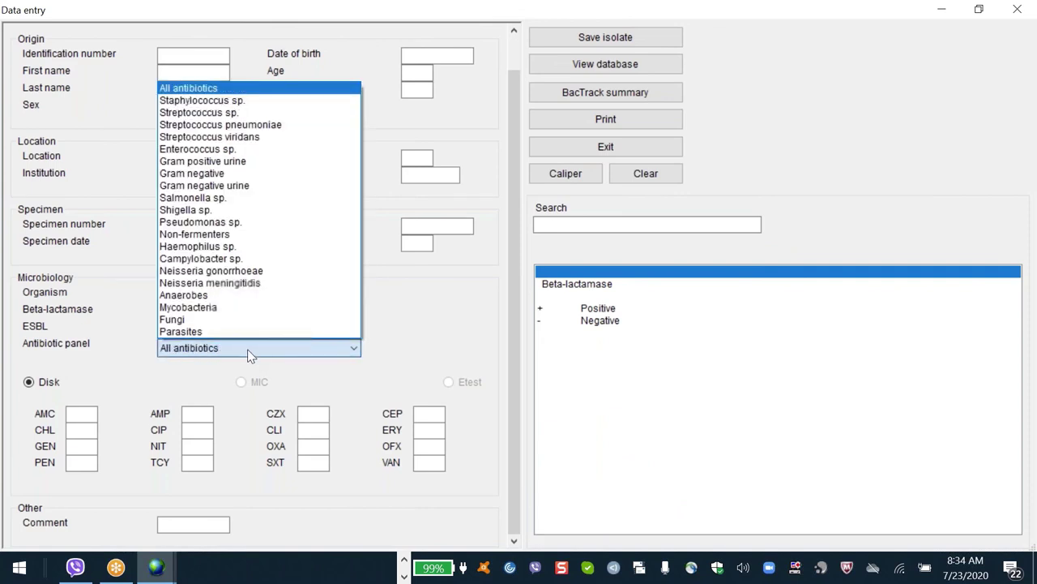
{"action": "key", "text": "Return"}
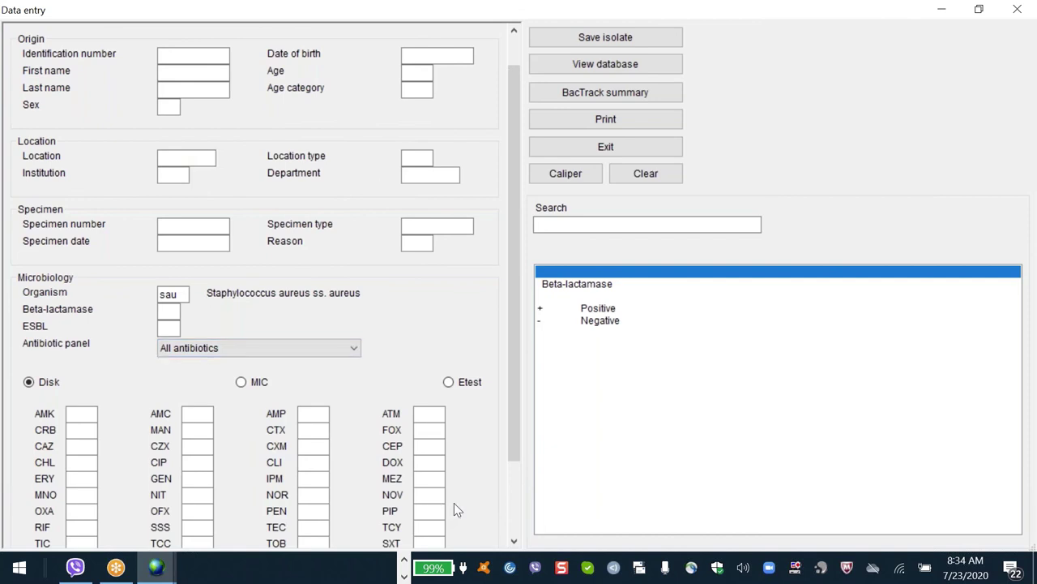
- Examine the guideline, disk potency and breakpoint range of the disk antibiotic fields from Minocycline through Novobiocin
{"action": "left_click", "coordinate": [415, 480]}
{"action": "left_click", "coordinate": [81, 494]}
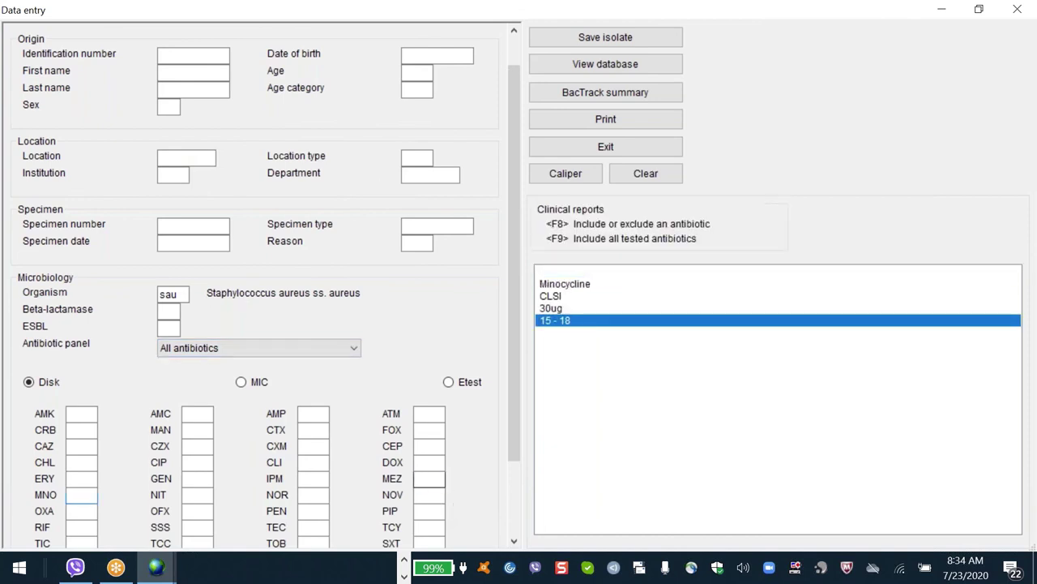
{"action": "key", "text": "Tab"}
{"action": "key", "text": "Tab"}
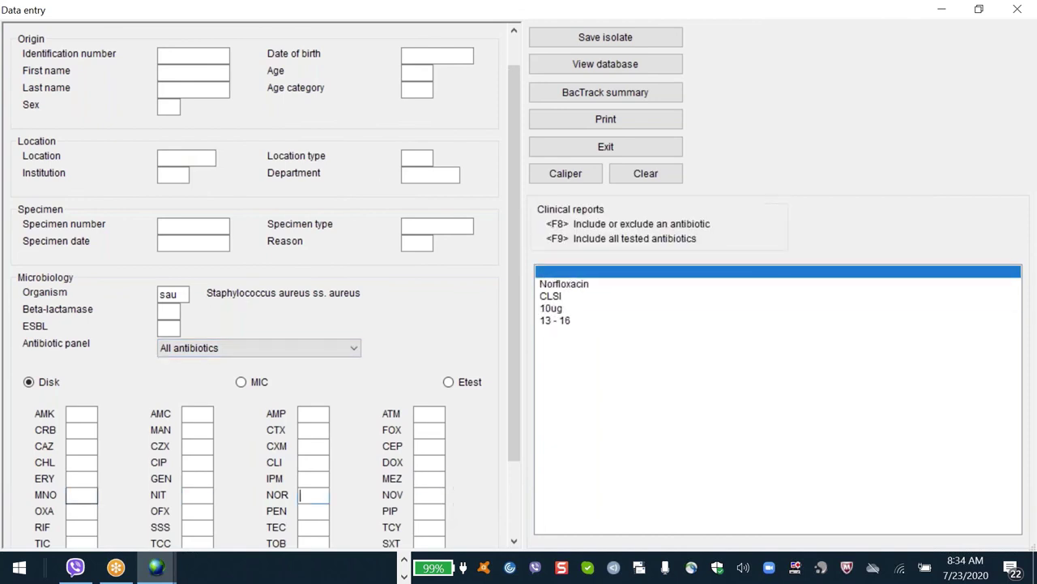
{"action": "key", "text": "Tab"}
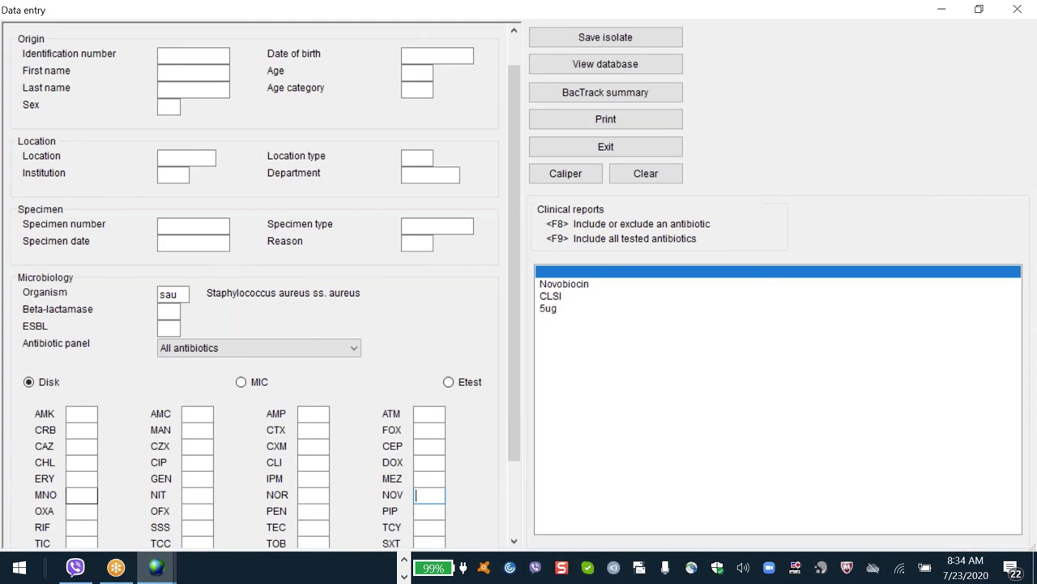
- Enter disk results of 30 for Novobiocin and 6 for Vancomycin
{"action": "scroll", "coordinate": [522, 428], "scroll_direction": "down", "scroll_amount": 1}
{"action": "scroll", "coordinate": [522, 428], "scroll_direction": "down", "scroll_amount": 1}
{"action": "type", "text": "30"}
{"action": "key", "text": "Return"}
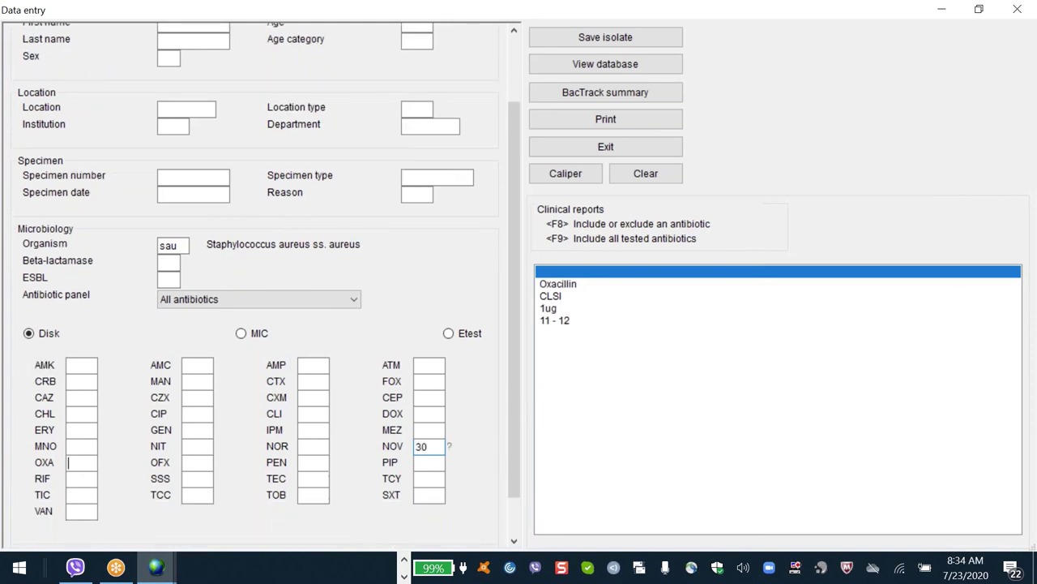
{"action": "left_click", "coordinate": [431, 447]}
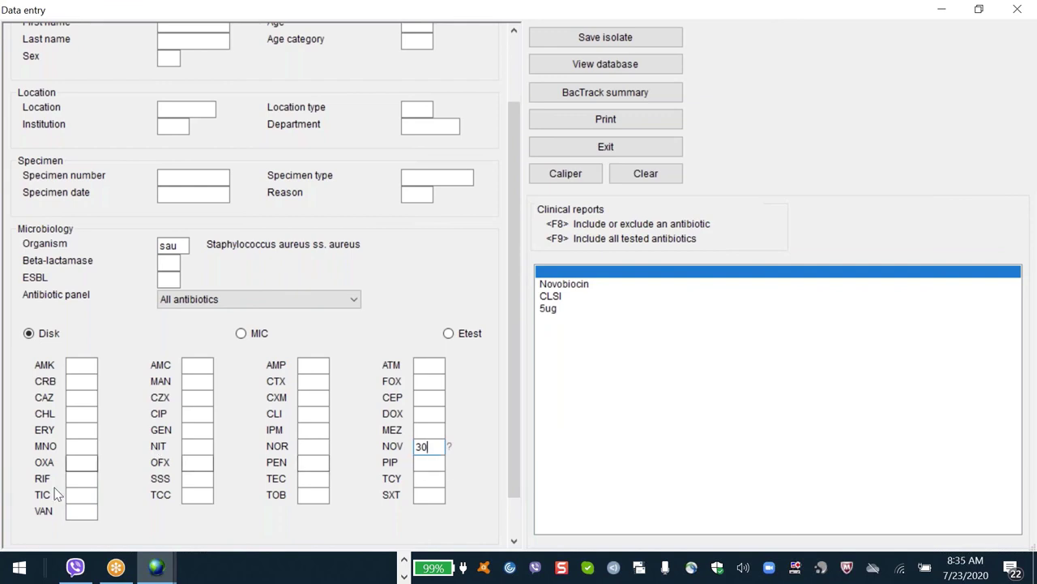
{"action": "left_click", "coordinate": [78, 512]}
{"action": "type", "text": "6"}
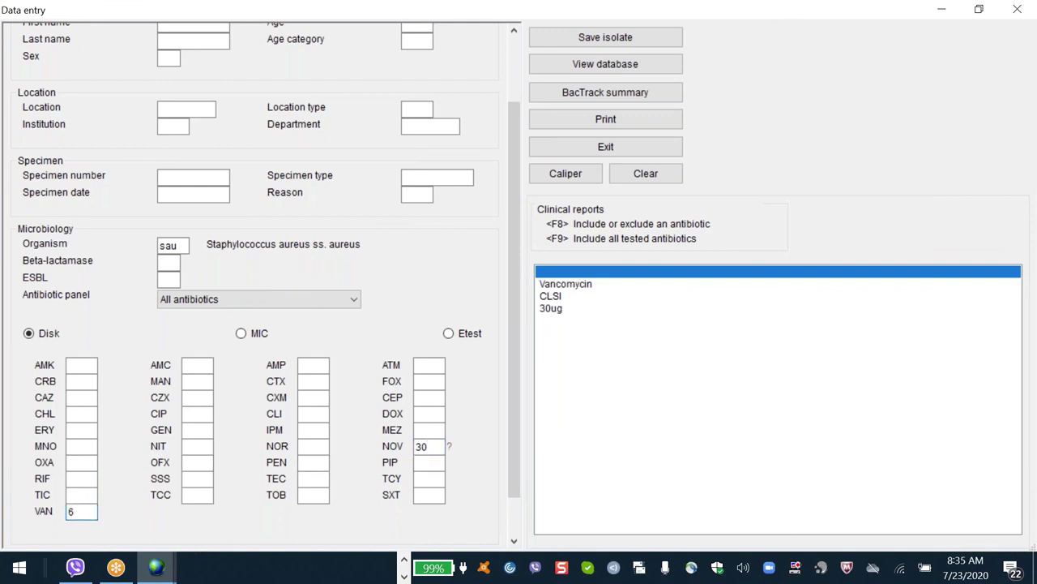
{"action": "scroll", "coordinate": [243, 324], "scroll_direction": "down", "scroll_amount": 1}
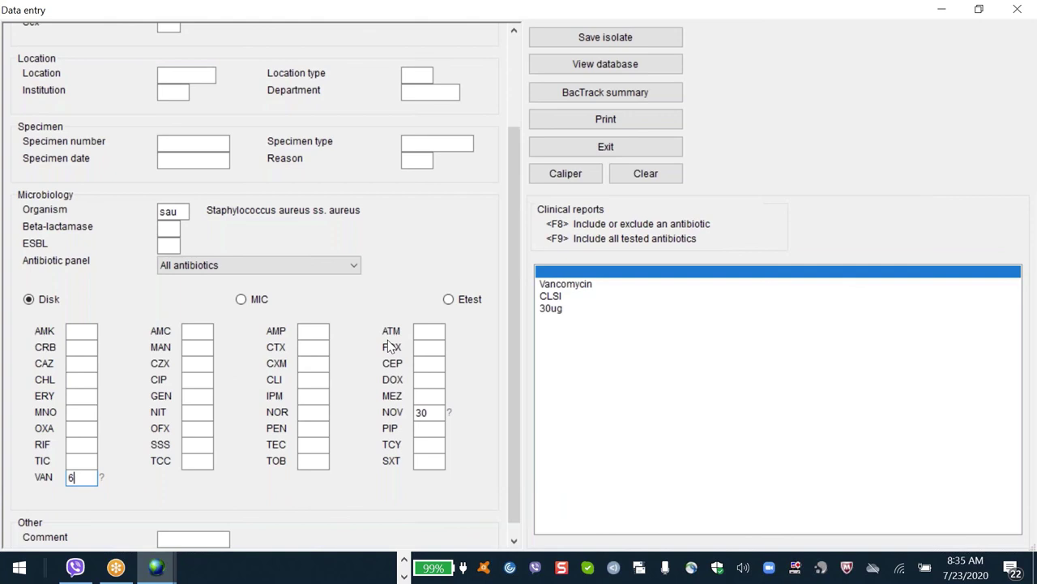
- Change the organism to eco (Escherichia coli) and set the antibiotic panel to All antibiotics again
{"action": "left_click", "coordinate": [173, 210]}
{"action": "type", "text": "eco"}
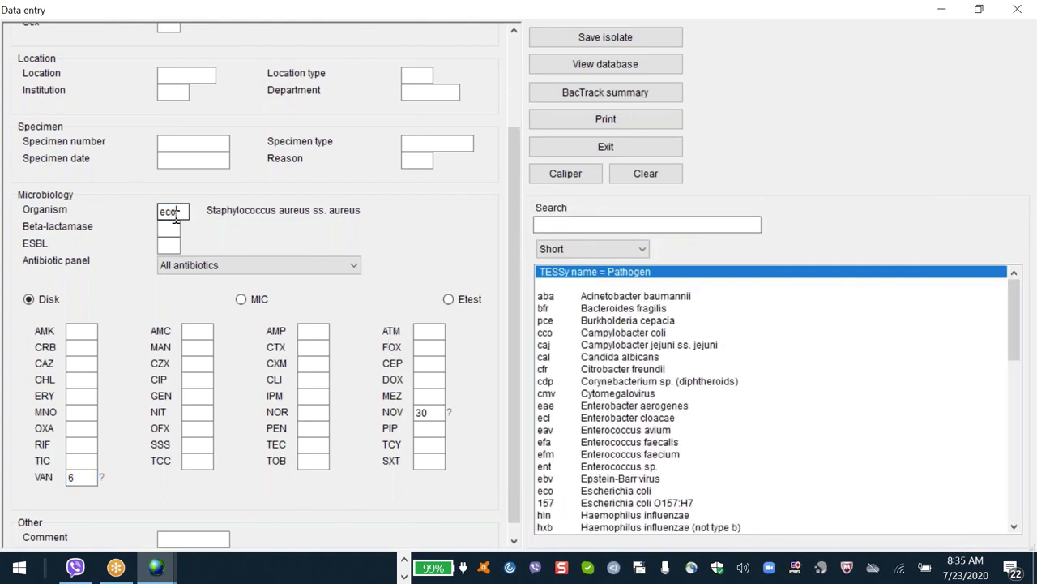
{"action": "key", "text": "Tab"}
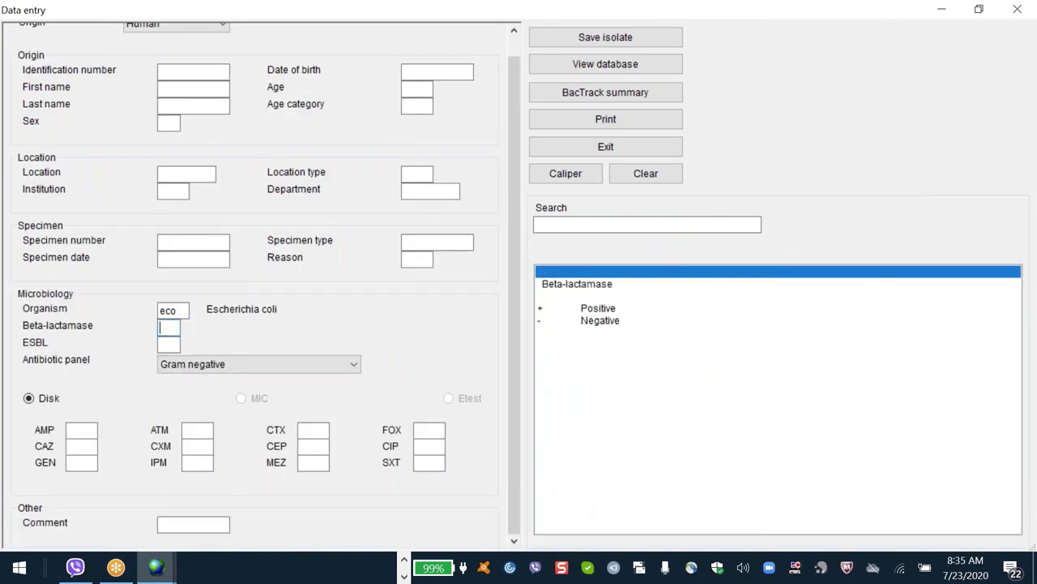
{"action": "left_click", "coordinate": [231, 368]}
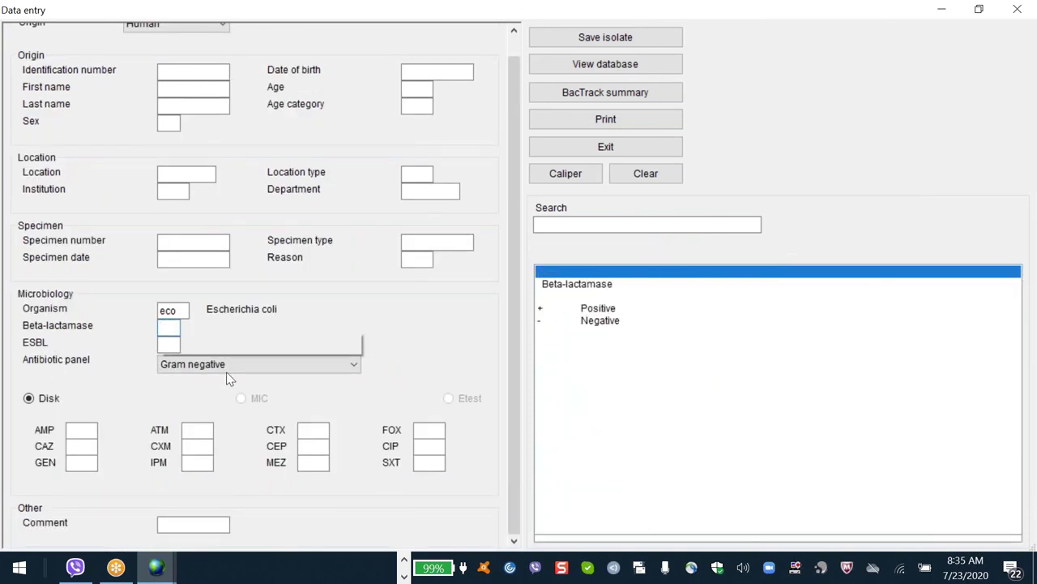
{"action": "scroll", "coordinate": [229, 379], "scroll_direction": "up", "scroll_amount": 7}
{"action": "left_click", "coordinate": [230, 379]}
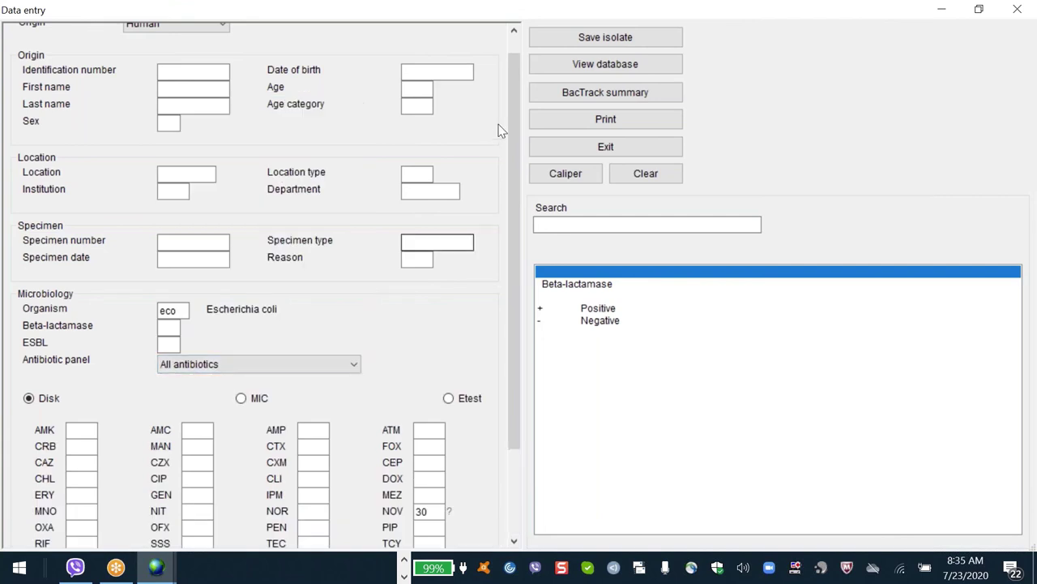
- Check the disk interpretations for Escherichia coli and the Clindamycin potency and breakpoints, and close the data entry form
{"action": "scroll", "coordinate": [518, 505], "scroll_direction": "down", "scroll_amount": 3}
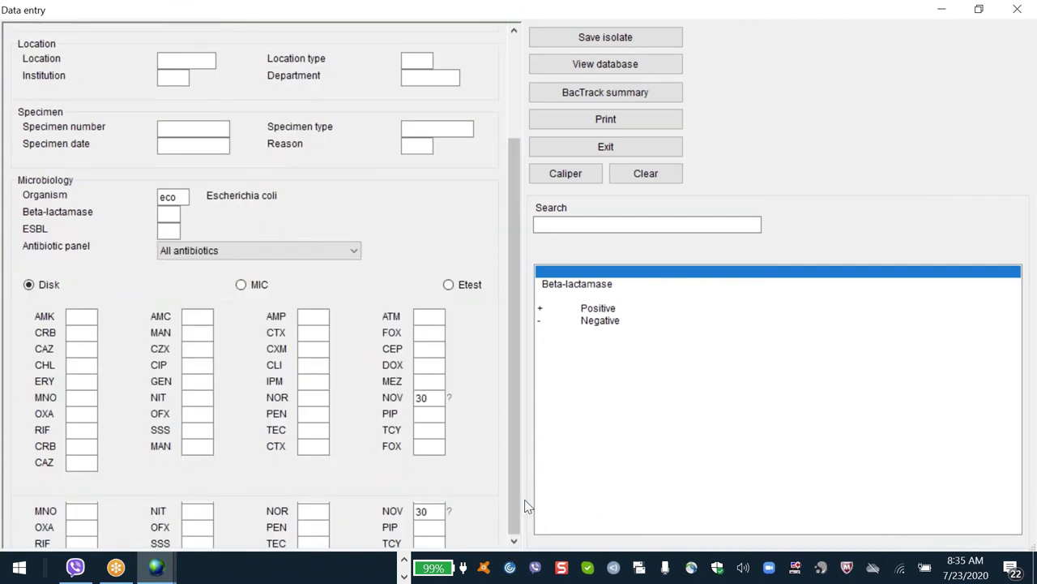
{"action": "left_click", "coordinate": [313, 365]}
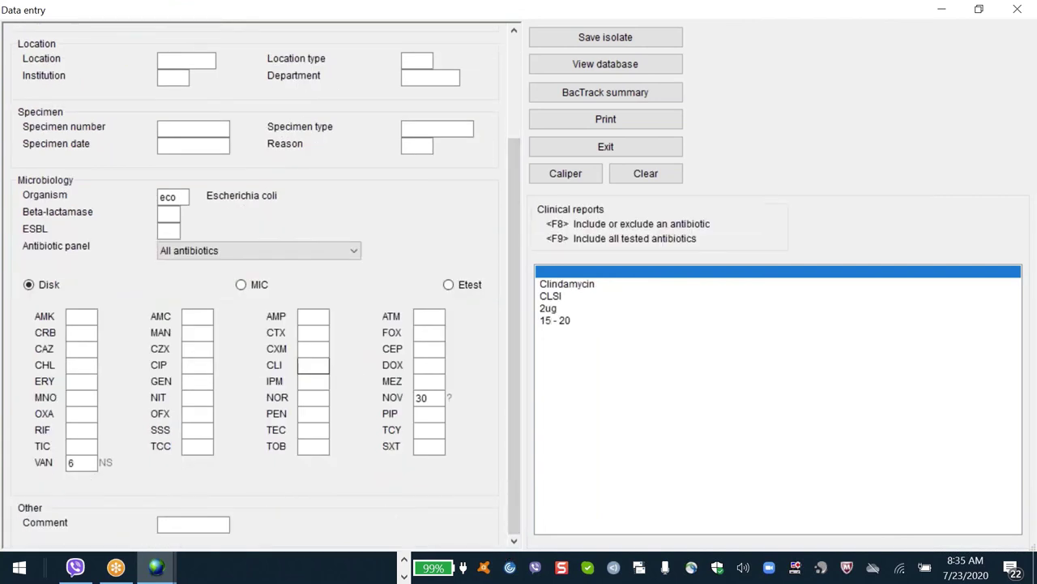
{"action": "key", "text": "Escape"}
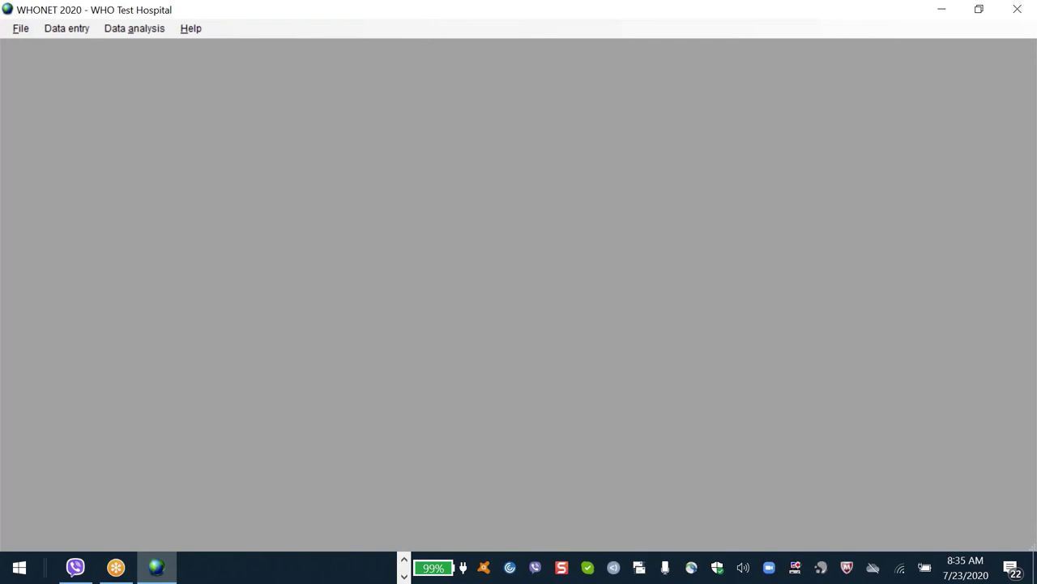
- Open data analysis for WHO Test Hospital and confirm the RIS and test measurements study for all antibiotics
{"action": "key", "text": "alt+a"}
{"action": "key", "text": "Return"}
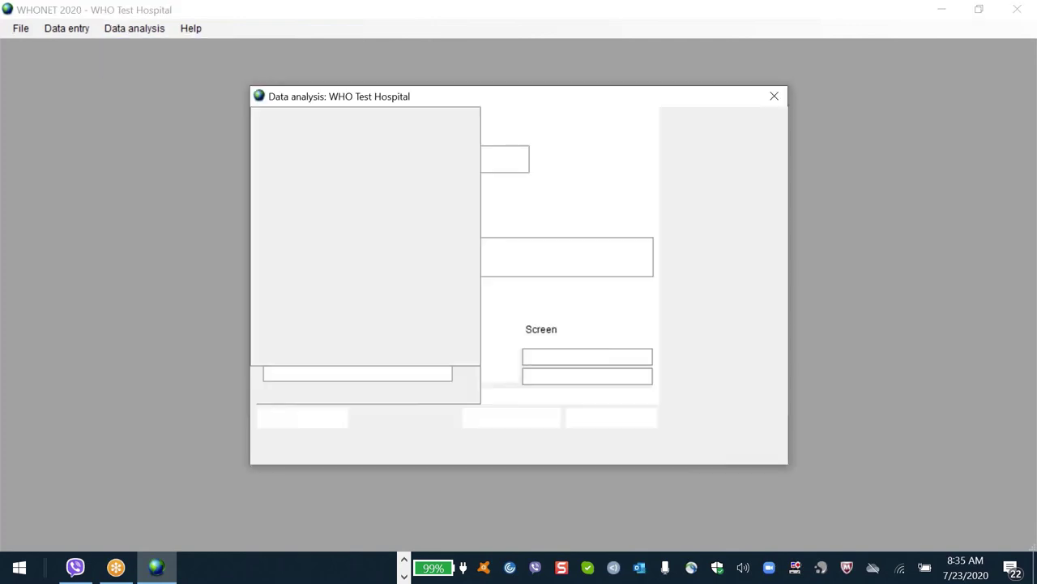
{"action": "key", "text": "Return"}
{"action": "key", "text": "Return"}
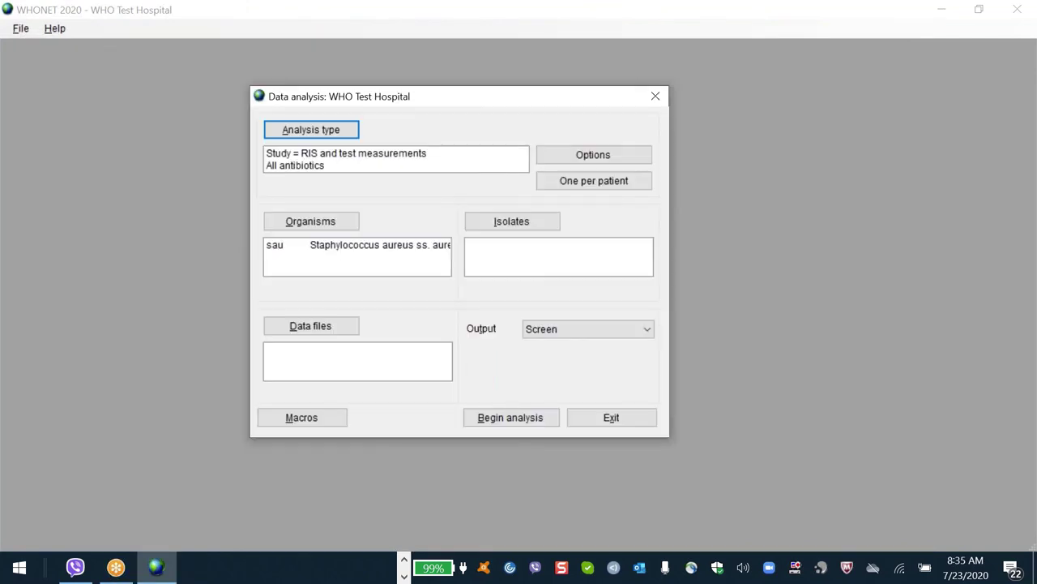
{"action": "key", "text": "alt+d"}
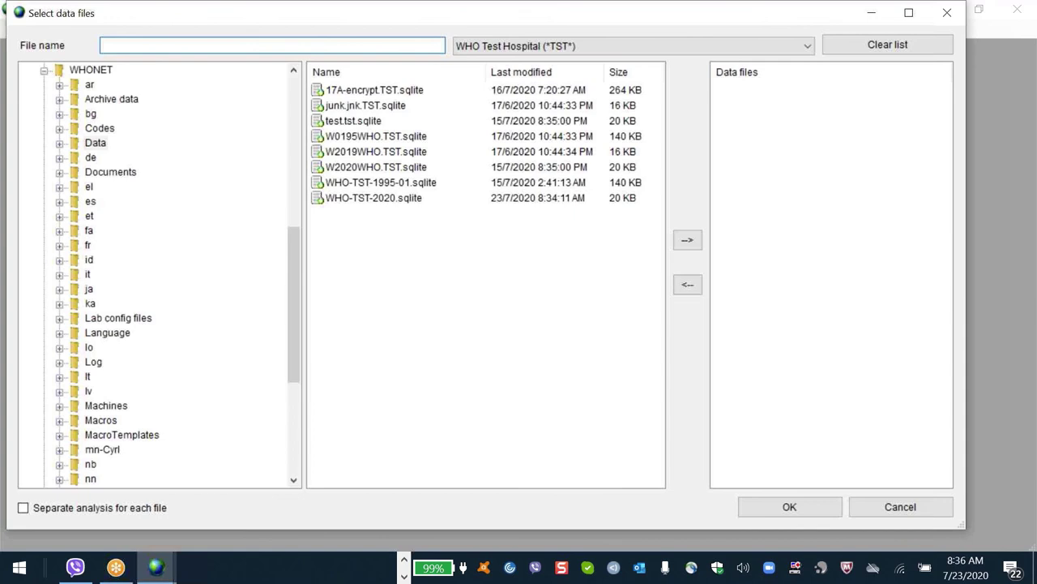
{"action": "left_click", "coordinate": [376, 136]}
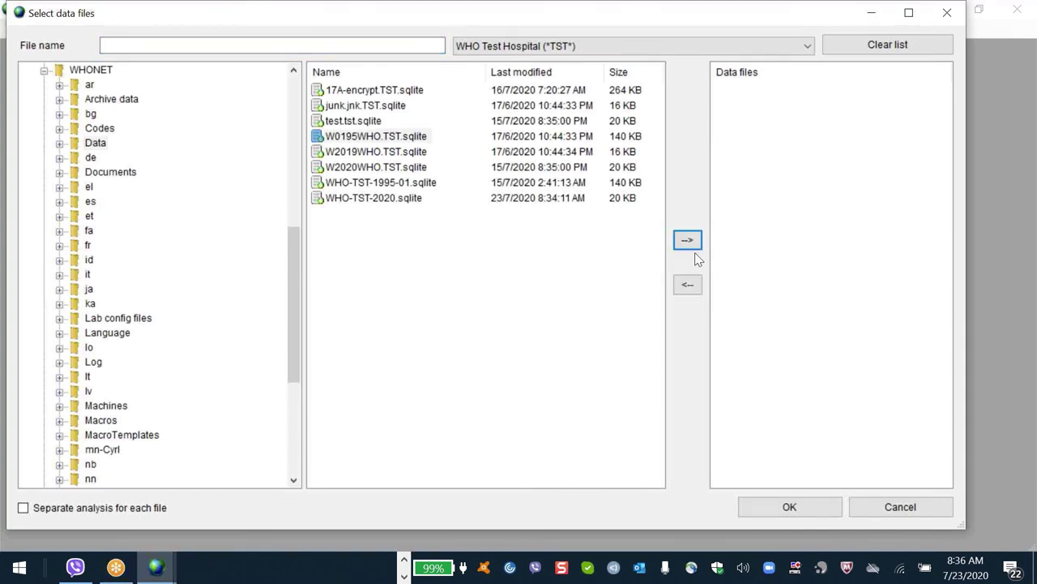
{"action": "key", "text": "Escape"}
- Add W0195WHO.TST.sqlite as the data file and run the Staphylococcus aureus analysis
{"action": "left_click", "coordinate": [322, 327]}
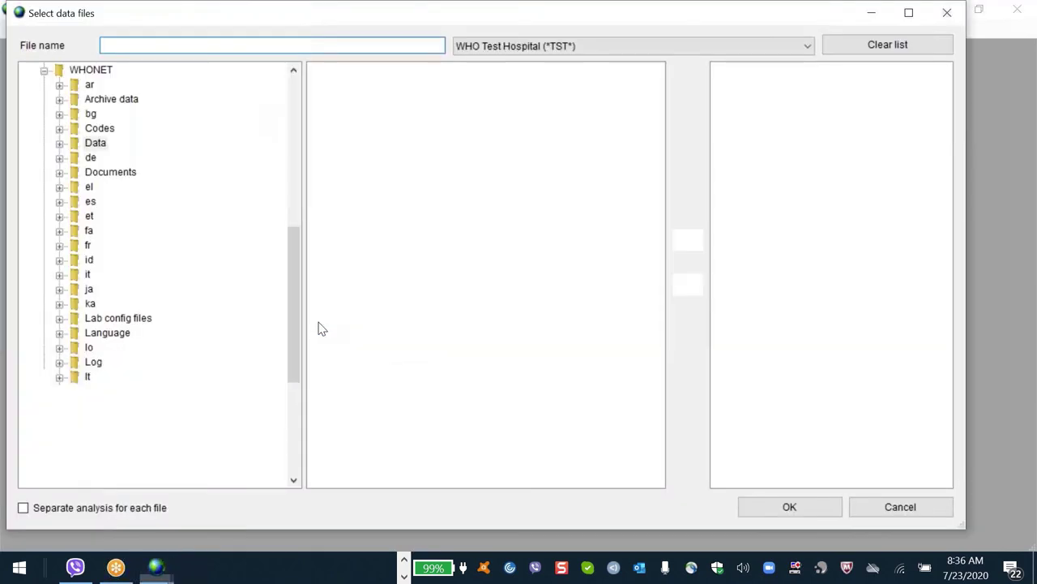
{"action": "left_click", "coordinate": [376, 136]}
{"action": "left_click", "coordinate": [687, 240]}
{"action": "key", "text": "Return"}
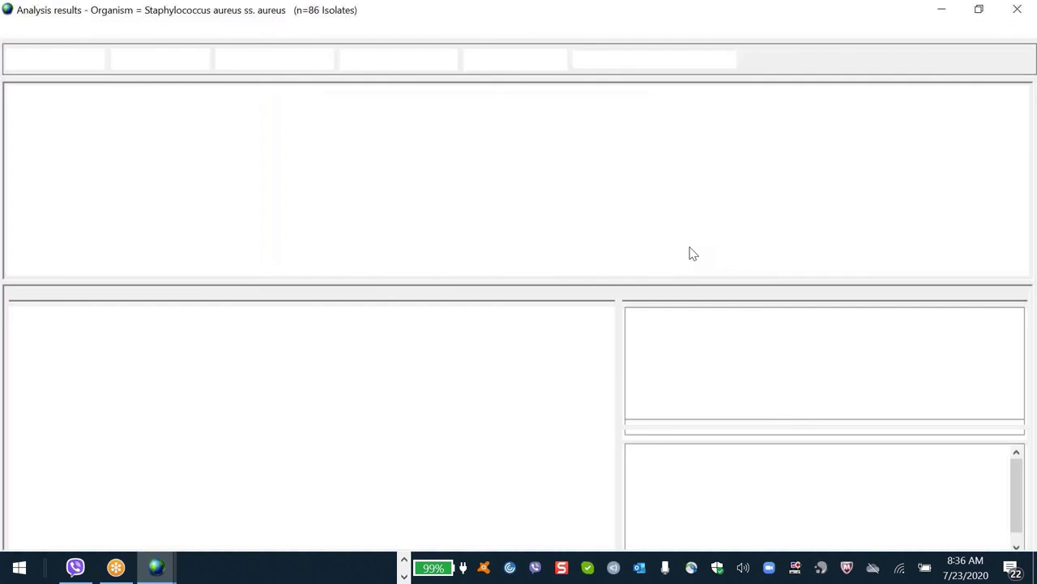
- Examine the breakpoints, percentage and test measurement columns for each antibiotic in the results table, down to Vancomycin
{"action": "left_click", "coordinate": [622, 198]}
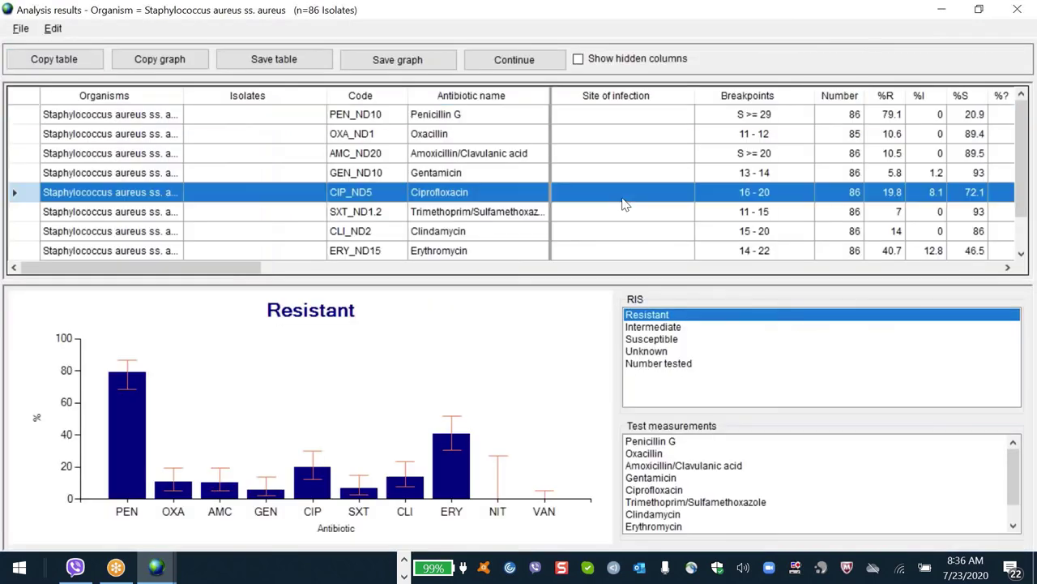
{"action": "key", "text": "Down"}
{"action": "key", "text": "Down"}
{"action": "key", "text": "Down"}
{"action": "key", "text": "Down"}
{"action": "key", "text": "Down"}
{"action": "left_click_drag", "start_coordinate": [227, 269], "coordinate": [332, 281]}
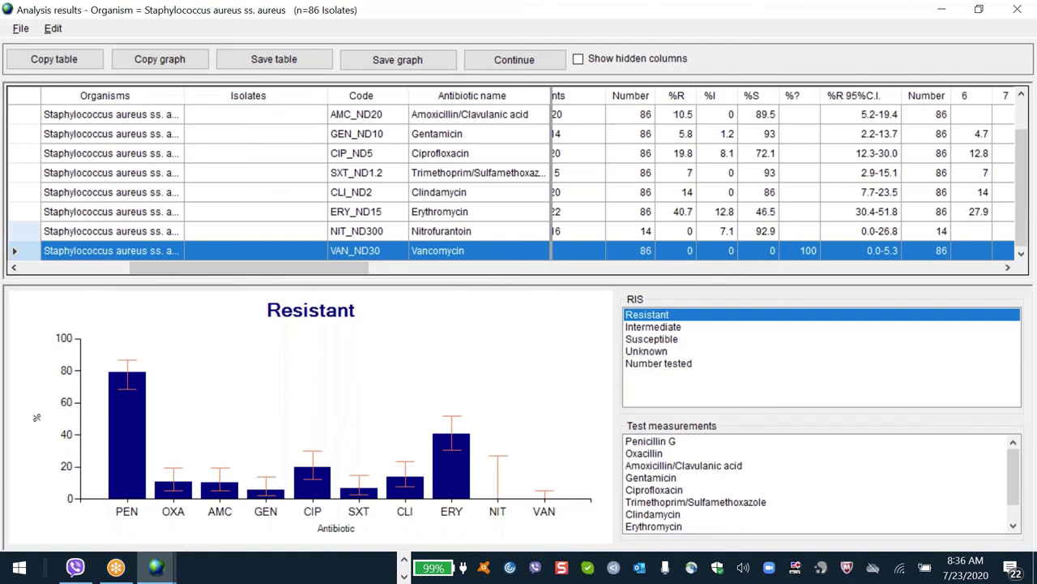
{"action": "key", "text": "Up"}
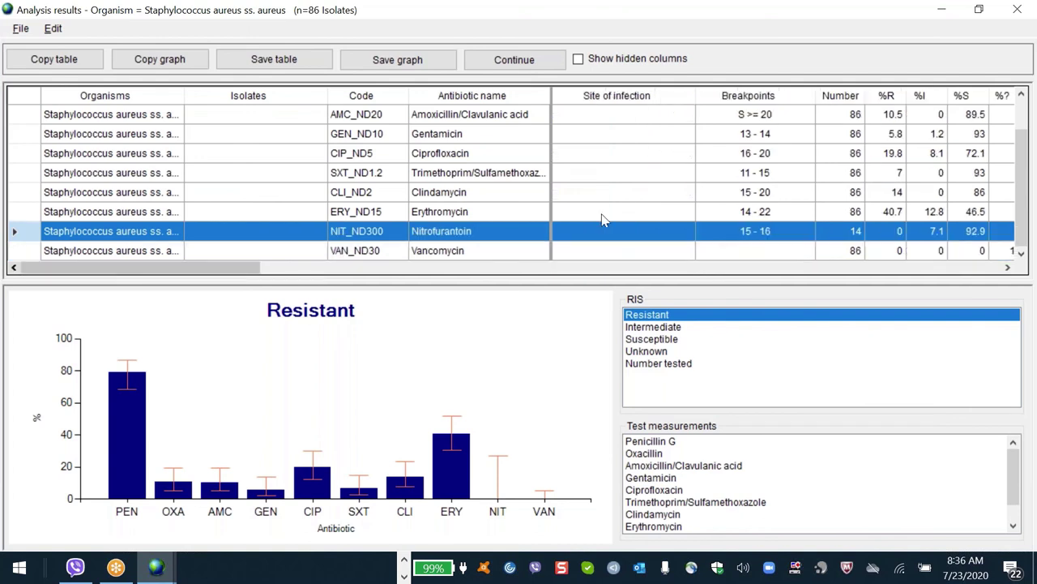
{"action": "left_click", "coordinate": [719, 192]}
{"action": "key", "text": "Down"}
{"action": "key", "text": "Down"}
{"action": "key", "text": "Down"}
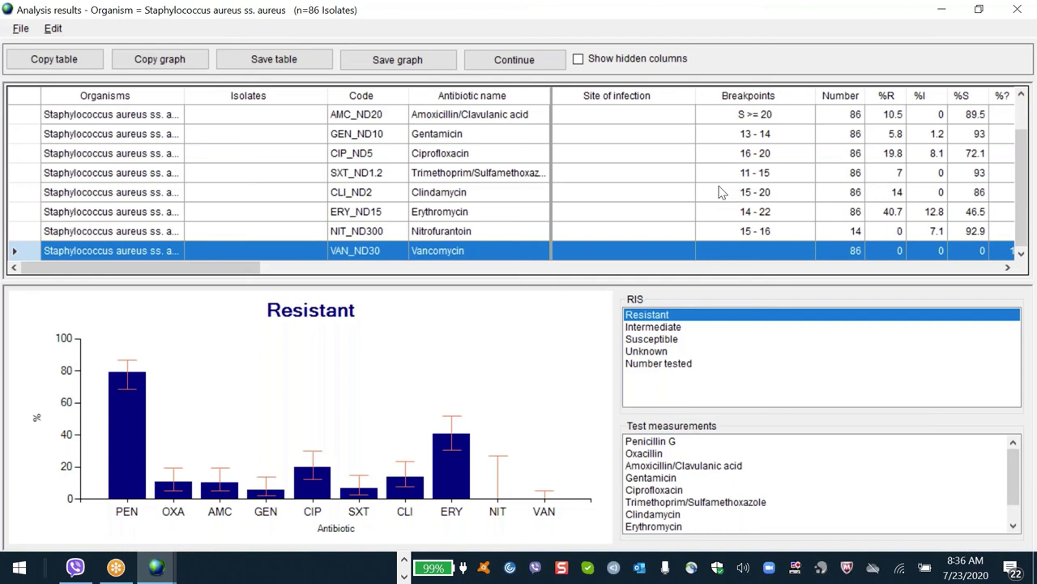
- Close the Staphylococcus aureus results and the data analysis, and open the quick analysis reports
{"action": "key", "text": "Return"}
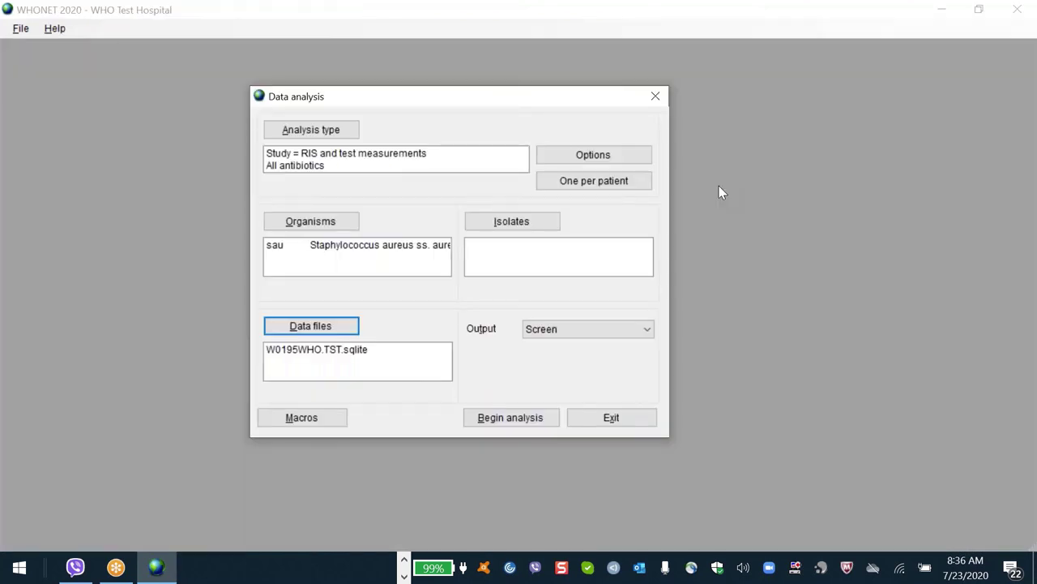
{"action": "key", "text": "Escape"}
{"action": "key", "text": "alt+f"}
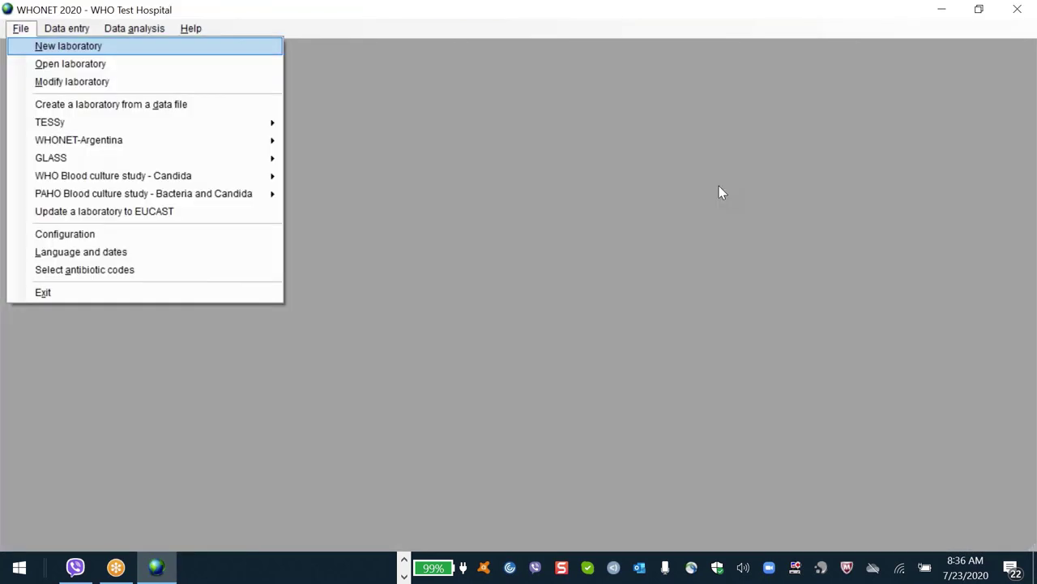
{"action": "key", "text": "Down"}
{"action": "key", "text": "Down"}
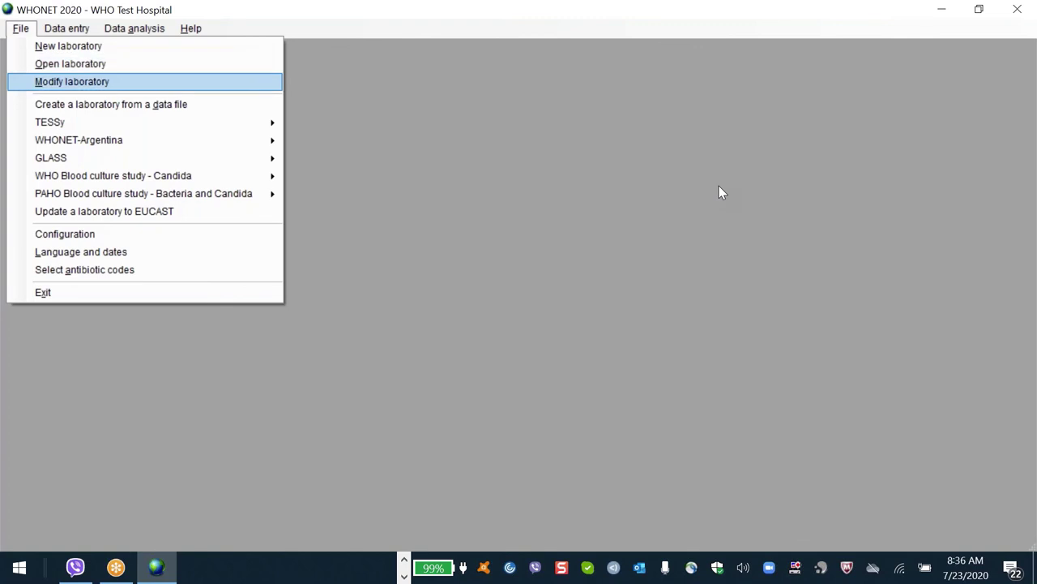
{"action": "key", "text": "Left"}
{"action": "key", "text": "Left"}
{"action": "key", "text": "Down"}
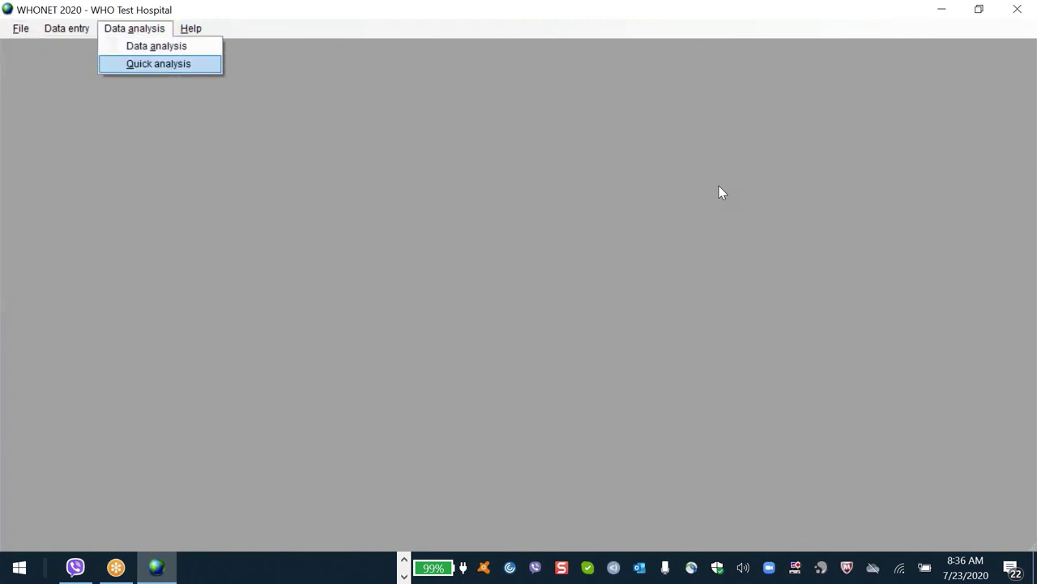
{"action": "key", "text": "Return"}
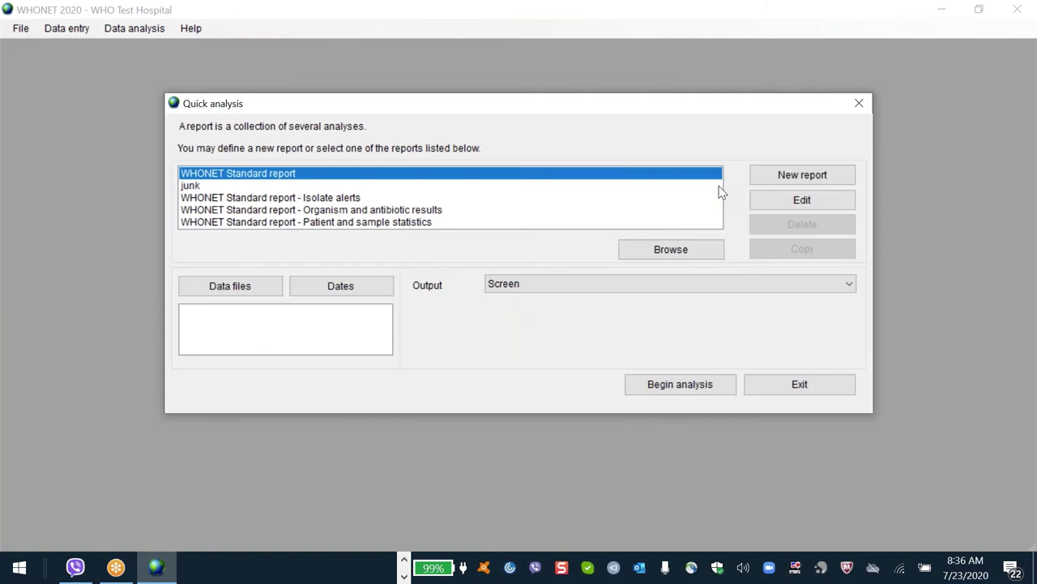
- Add W0195WHO.TST.sqlite as the data file and run the WHONET Standard report
{"action": "left_click", "coordinate": [230, 285]}
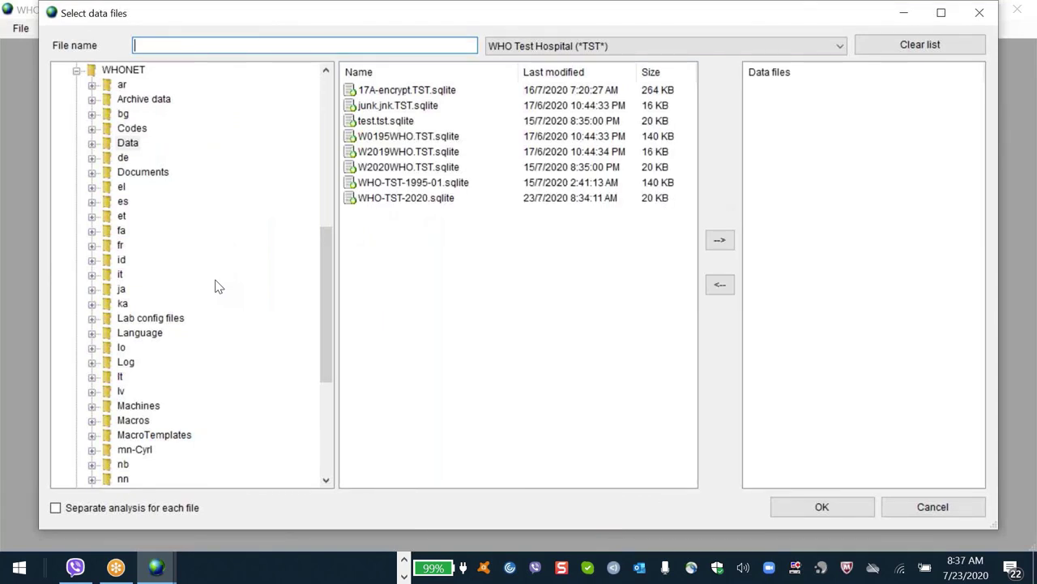
{"action": "left_click", "coordinate": [409, 136]}
{"action": "left_click", "coordinate": [719, 243]}
{"action": "left_click", "coordinate": [822, 507]}
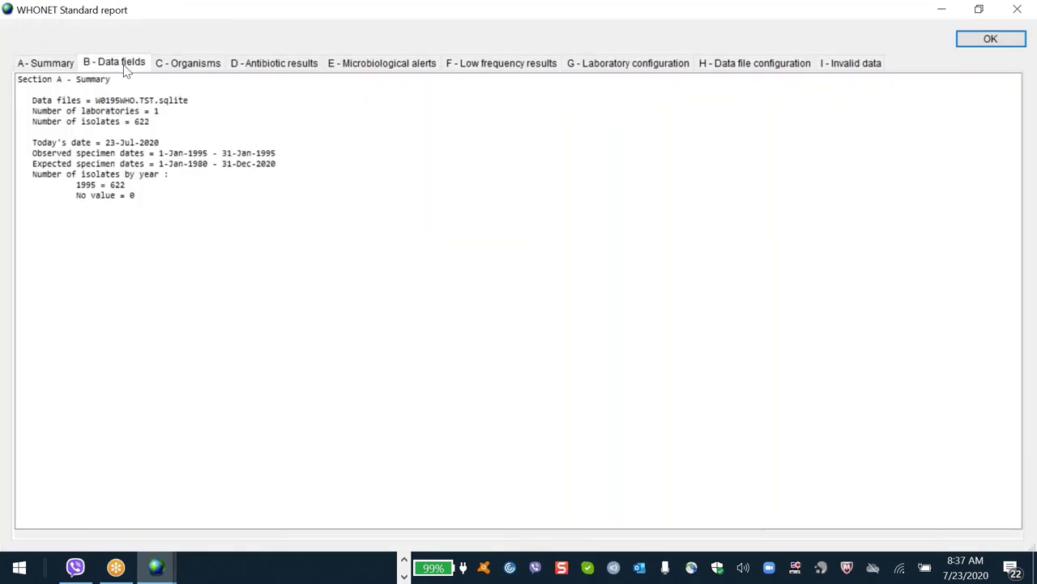
- Examine the report's data fields, antibiotic results and laboratory configuration, including antibiotics without breakpoints and the likely reasons, and close the report
{"action": "left_click", "coordinate": [126, 65]}
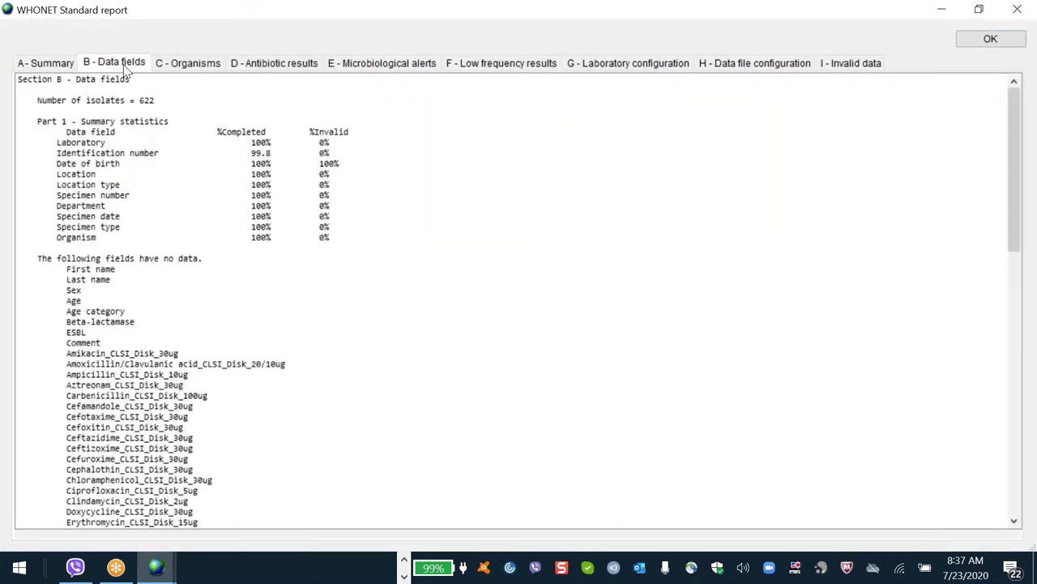
{"action": "left_click", "coordinate": [283, 68]}
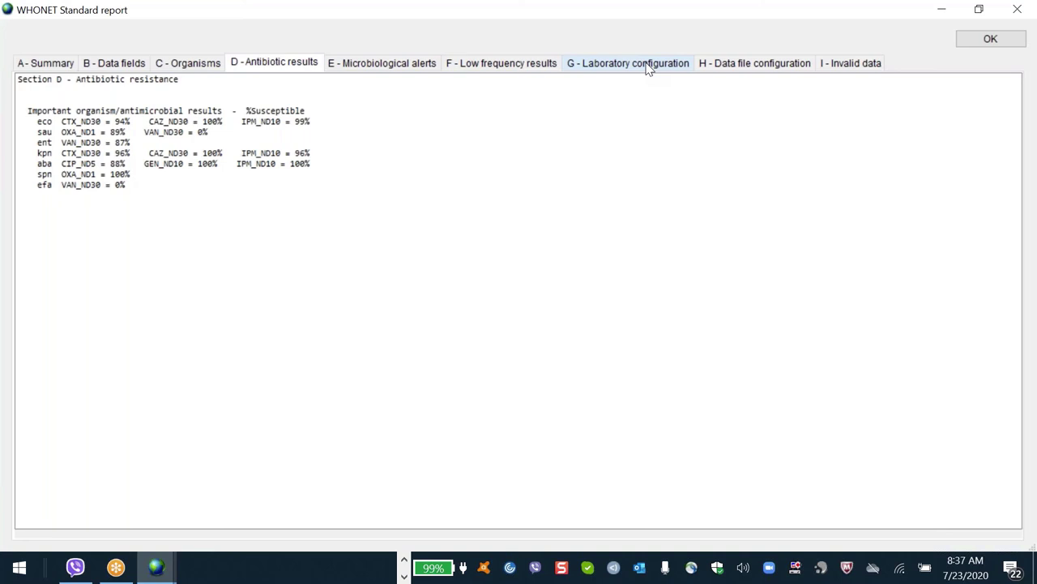
{"action": "left_click", "coordinate": [648, 68]}
{"action": "left_click", "coordinate": [122, 210]}
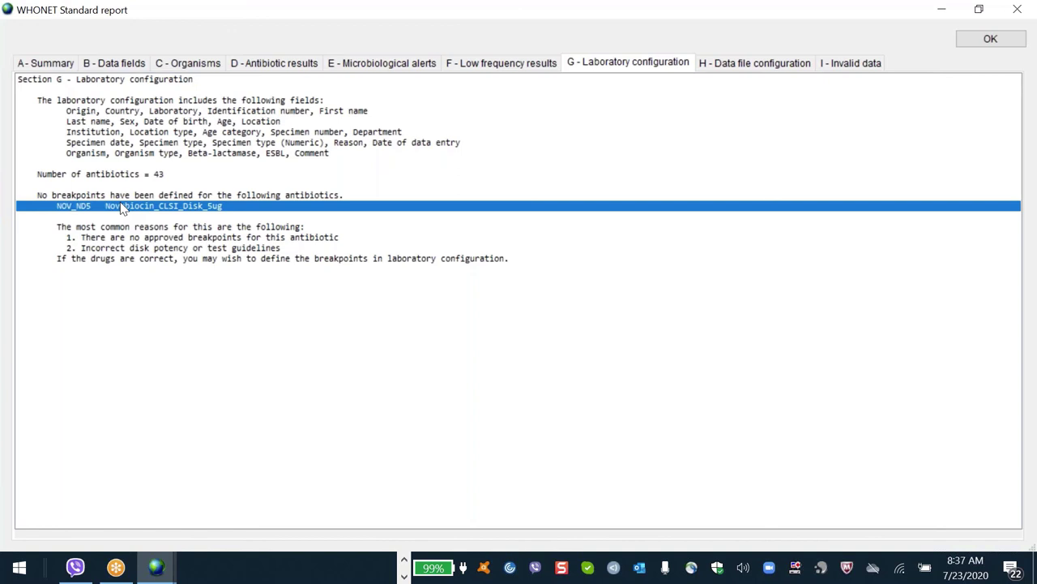
{"action": "key", "text": "Down"}
{"action": "key", "text": "Down"}
{"action": "key", "text": "Down"}
{"action": "key", "text": "Down"}
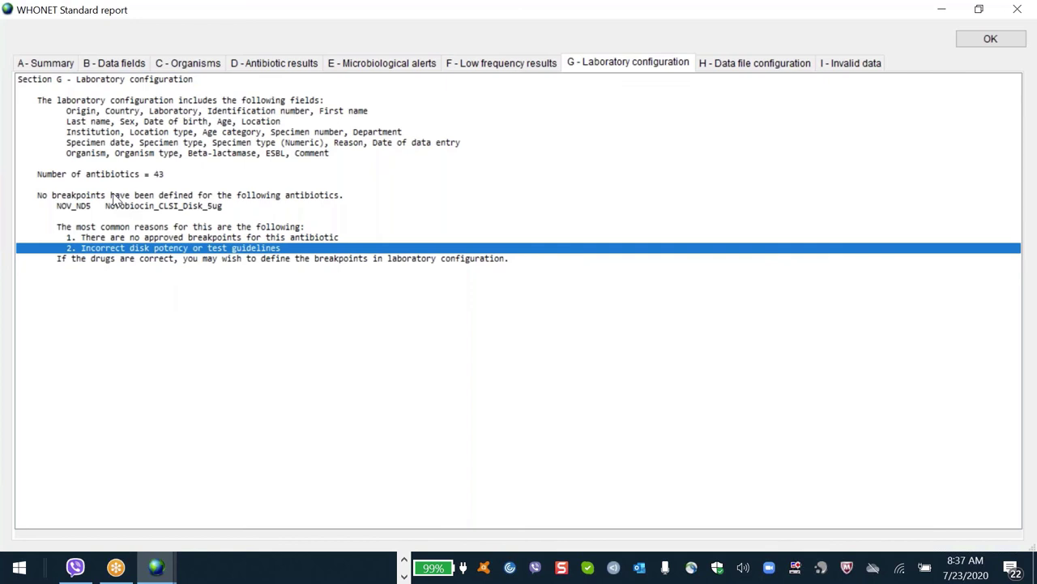
{"action": "key", "text": "Return"}
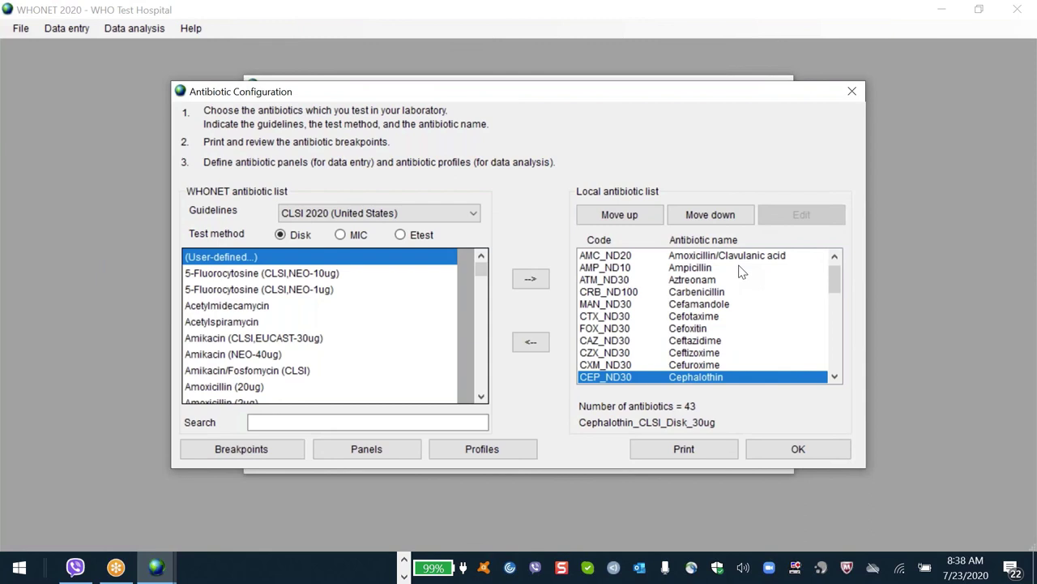
- Review the local antibiotics after Cephalothin and select Ciprofloxacin (AFA,SRGA,NEO-10ug) in the WHONET antibiotic list
{"action": "key", "text": "Down"}
{"action": "key", "text": "Down"}
{"action": "key", "text": "Down"}
{"action": "key", "text": "Down"}
{"action": "key", "text": "Down"}
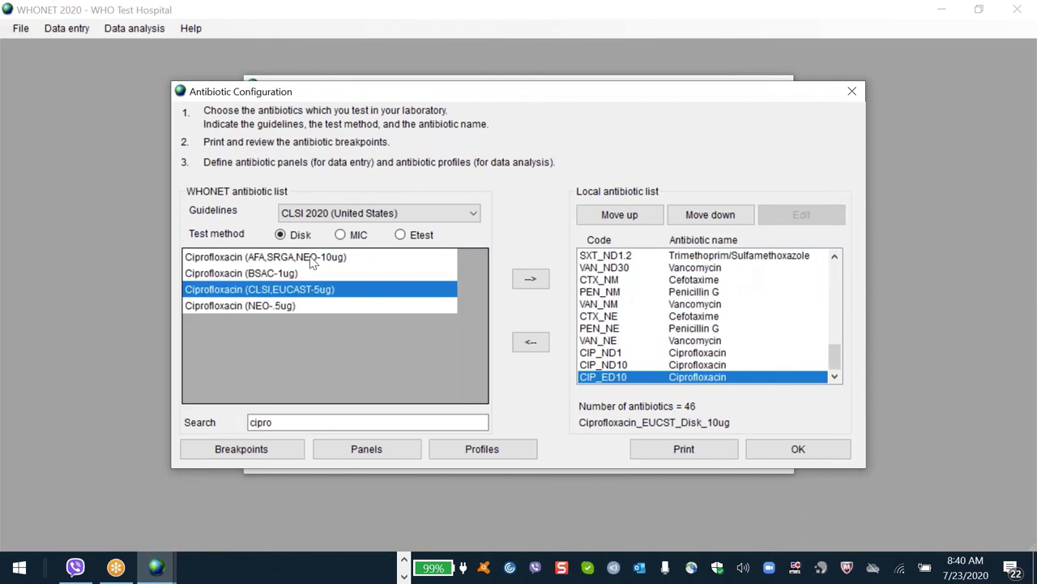
{"action": "left_click", "coordinate": [312, 258]}
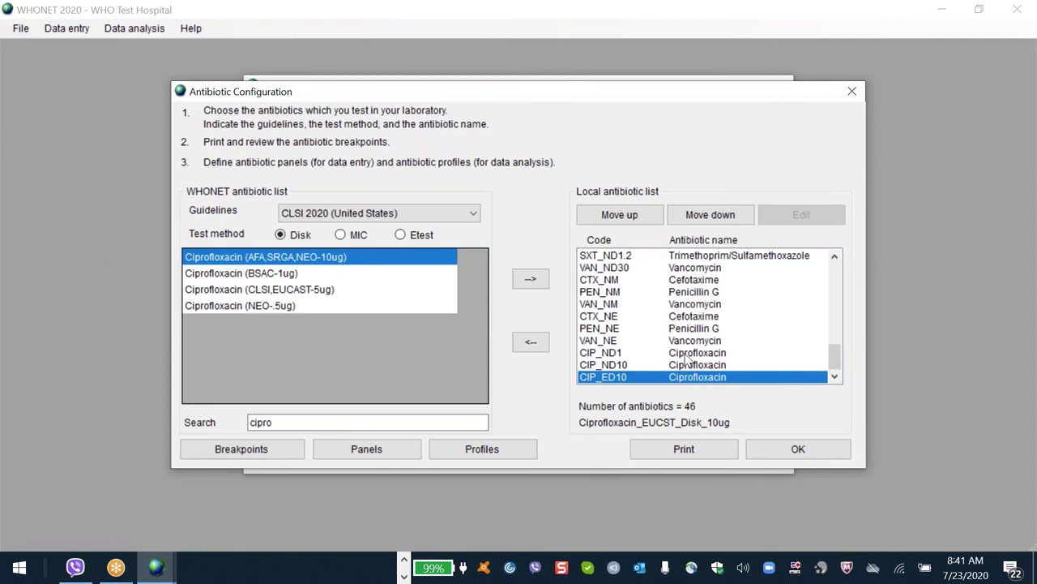
- Move CIP_ND1, CIP_ND10 and CIP_ED10 together up the local antibiotic list to directly below CIP_ND5
{"action": "left_click", "coordinate": [686, 355]}
{"action": "left_click", "coordinate": [686, 363]}
{"action": "left_click", "coordinate": [686, 355]}
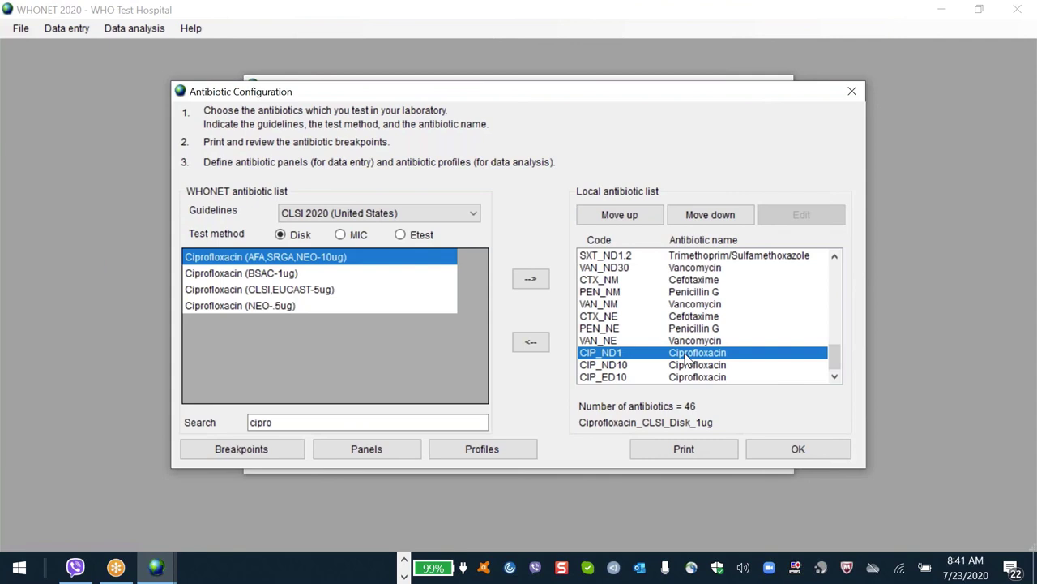
{"action": "key", "text": "shift+Down"}
{"action": "key", "text": "shift+Down"}
{"action": "left_click", "coordinate": [620, 213]}
{"action": "left_click", "coordinate": [620, 213]}
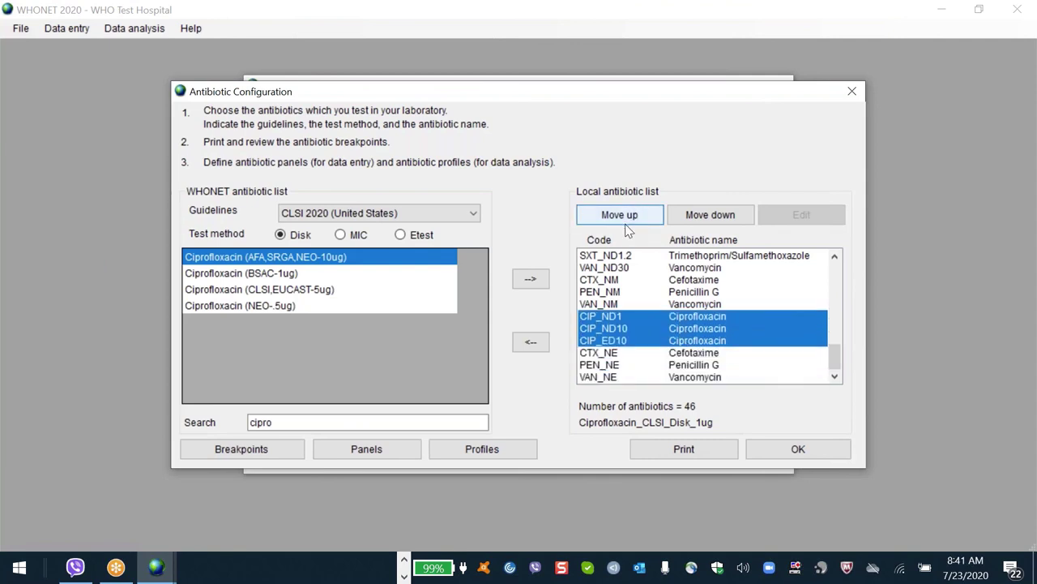
{"action": "left_click", "coordinate": [620, 213]}
{"action": "left_click", "coordinate": [620, 213]}
{"action": "left_click", "coordinate": [620, 213]}
{"action": "left_click", "coordinate": [620, 213]}
{"action": "left_click", "coordinate": [621, 213]}
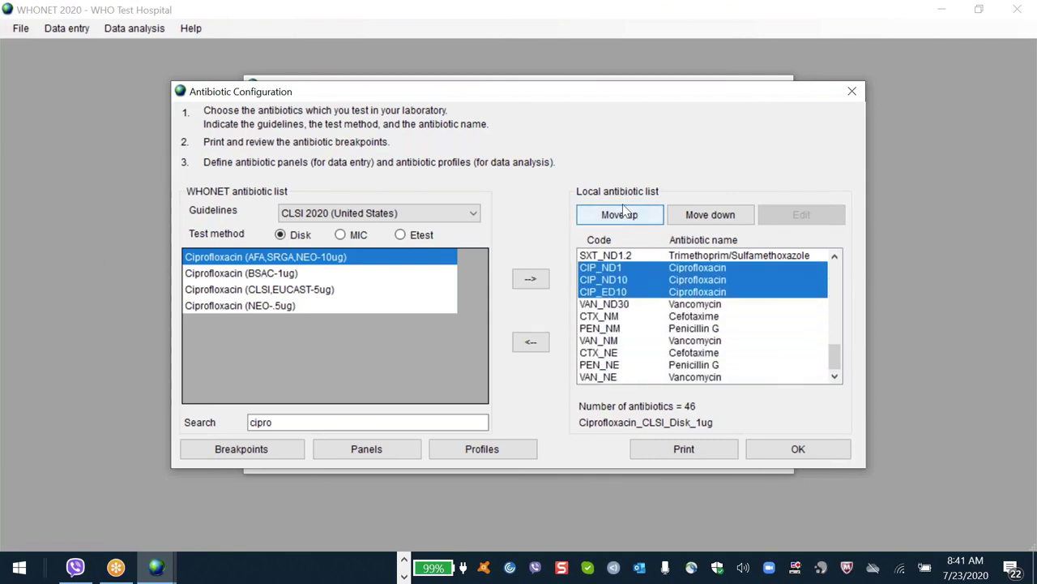
{"action": "left_click", "coordinate": [623, 213]}
{"action": "left_click", "coordinate": [625, 213]}
{"action": "left_click", "coordinate": [626, 212]}
{"action": "left_click", "coordinate": [625, 213]}
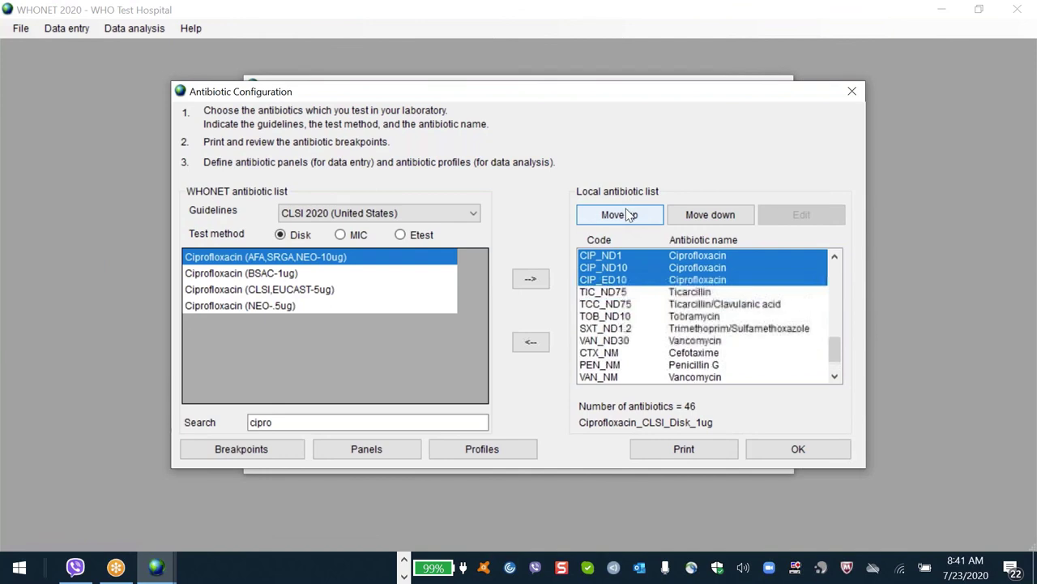
{"action": "left_click", "coordinate": [626, 212]}
{"action": "left_click", "coordinate": [626, 213]}
{"action": "left_click", "coordinate": [626, 212]}
{"action": "left_click", "coordinate": [626, 212]}
{"action": "left_click", "coordinate": [627, 217]}
{"action": "left_click", "coordinate": [629, 216]}
{"action": "left_click", "coordinate": [629, 216]}
{"action": "left_click", "coordinate": [629, 217]}
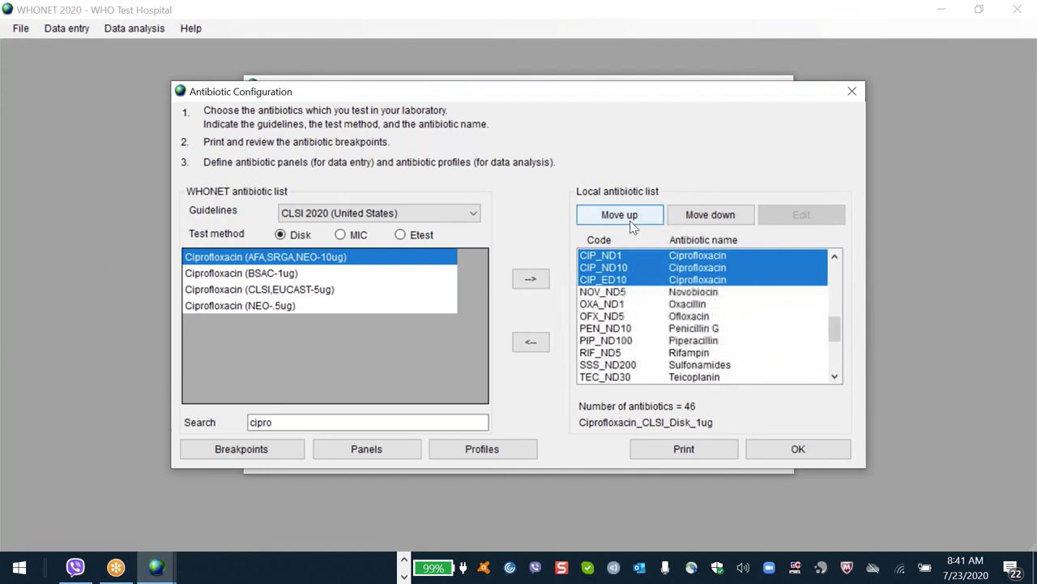
{"action": "left_click", "coordinate": [629, 216]}
{"action": "left_click", "coordinate": [629, 216]}
{"action": "left_click", "coordinate": [629, 216]}
{"action": "left_click", "coordinate": [629, 216]}
{"action": "left_click", "coordinate": [629, 216]}
{"action": "left_click", "coordinate": [630, 220]}
{"action": "left_click", "coordinate": [630, 220]}
{"action": "left_click", "coordinate": [629, 220]}
{"action": "left_click", "coordinate": [628, 220]}
{"action": "left_click", "coordinate": [626, 221]}
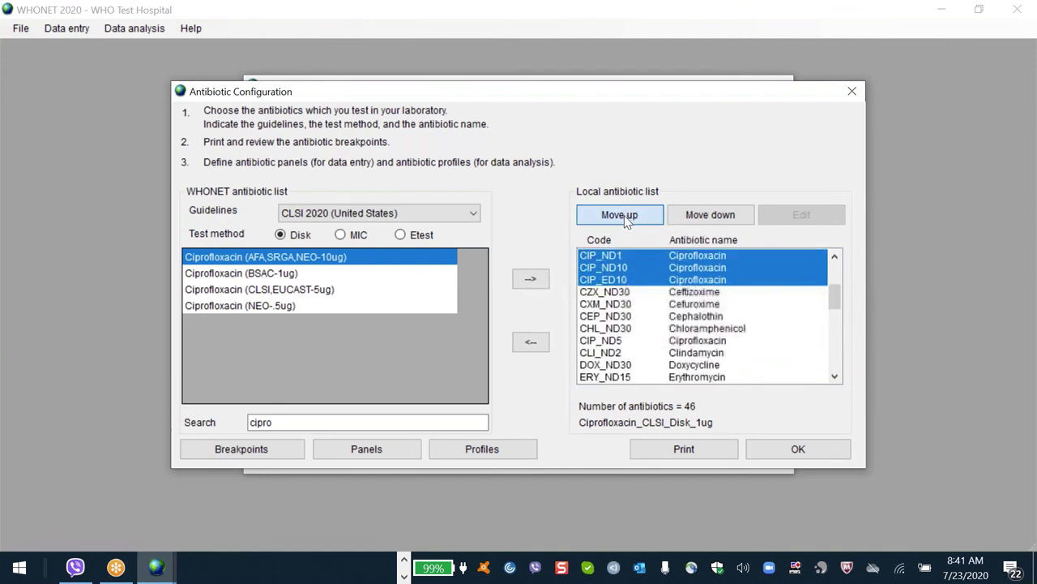
{"action": "left_click", "coordinate": [726, 216]}
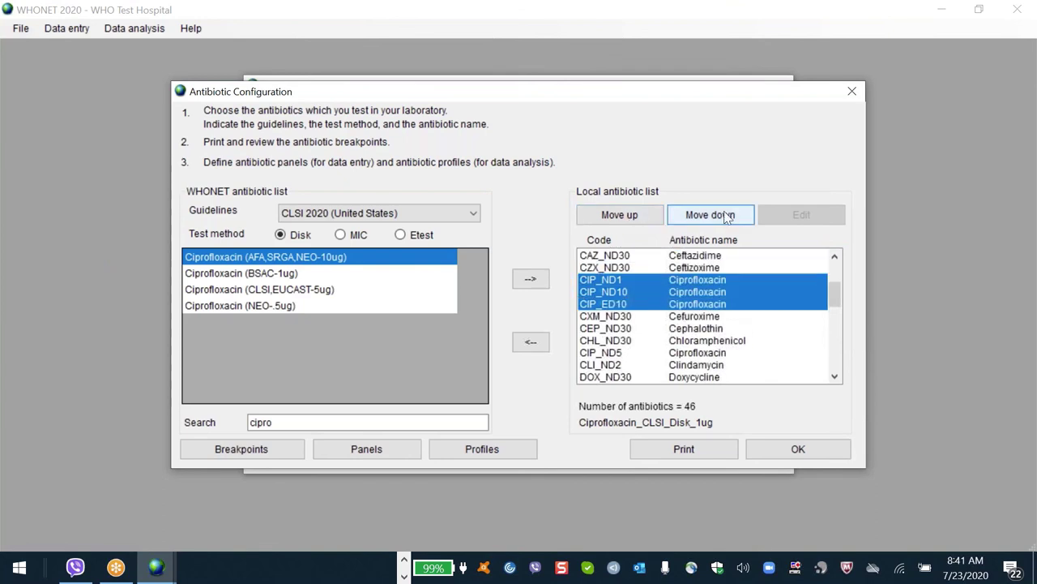
{"action": "left_click", "coordinate": [725, 216]}
{"action": "left_click", "coordinate": [725, 216]}
{"action": "left_click", "coordinate": [725, 217]}
{"action": "left_click", "coordinate": [725, 216]}
- Highlight the four Ciprofloxacin disk entries from CIP_ND5 to CIP_ED10, and close the antibiotic and laboratory configuration
{"action": "left_click", "coordinate": [693, 318]}
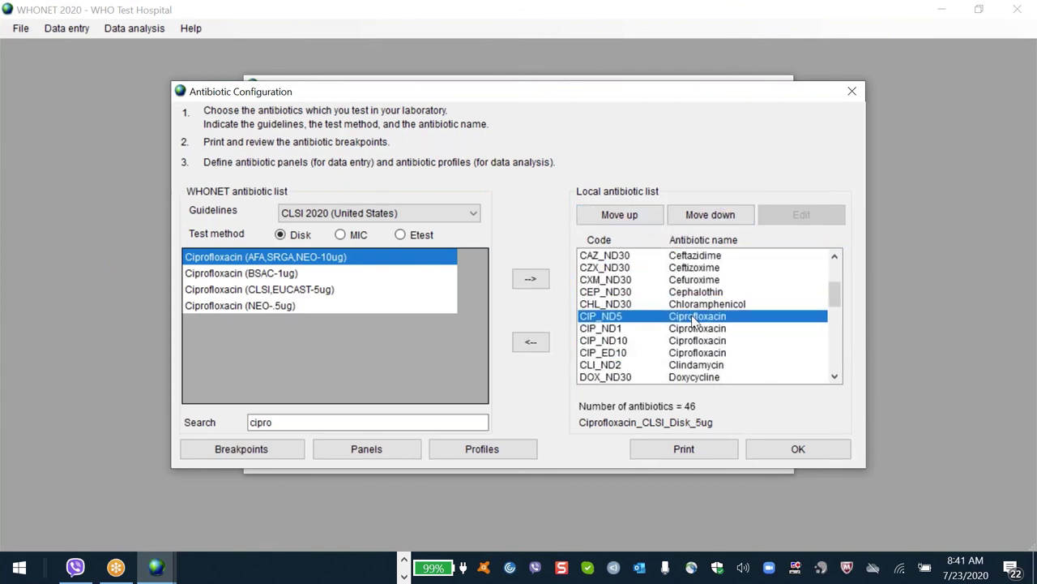
{"action": "key", "text": "shift+Down"}
{"action": "key", "text": "shift+Down"}
{"action": "key", "text": "shift+Down"}
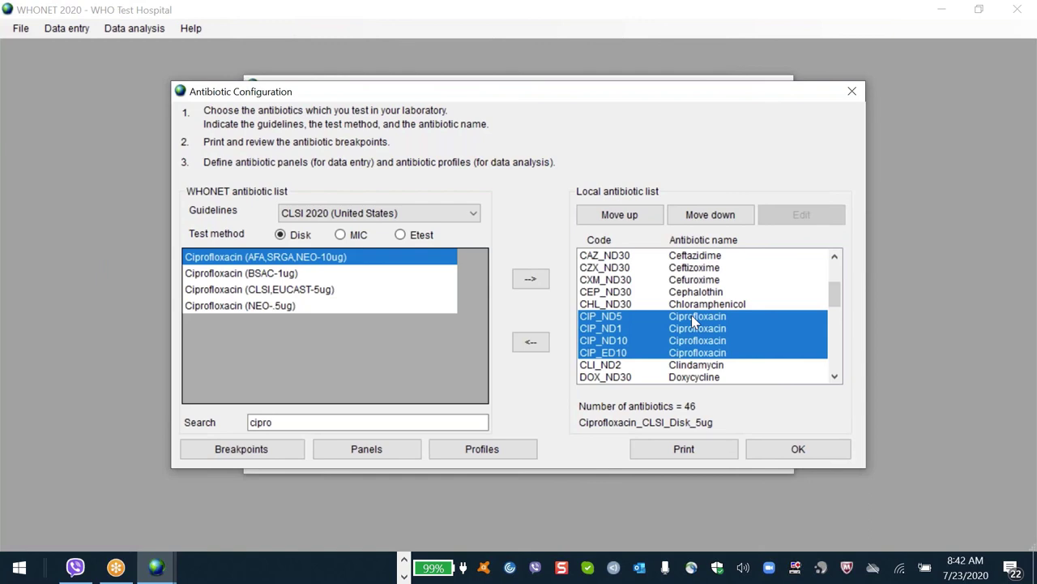
{"action": "key", "text": "Return"}
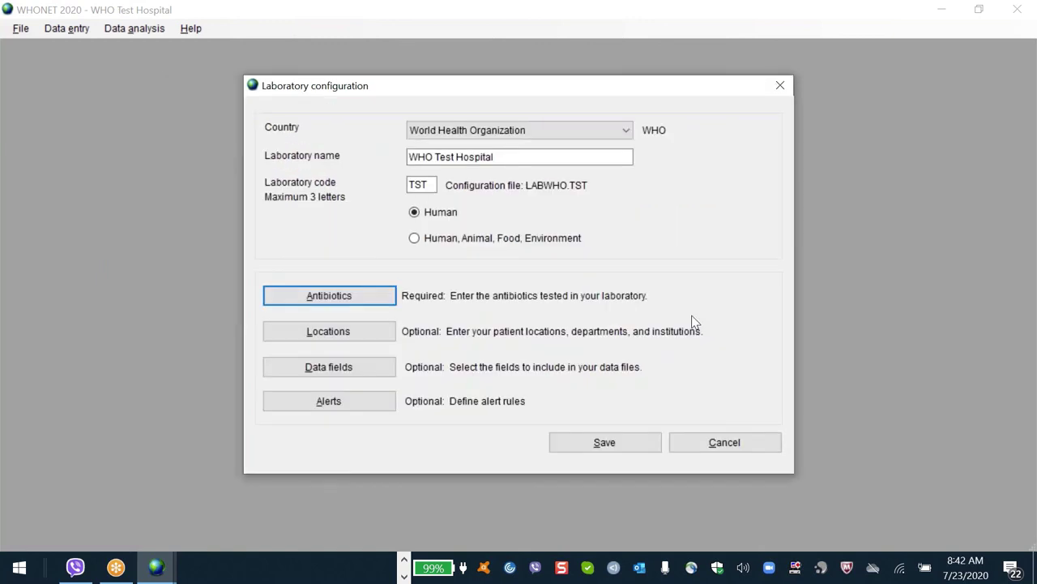
{"action": "key", "text": "Escape"}
- Open the EPHI - National Microbiology Laboratory configuration for modification and show its antibiotics
{"action": "key", "text": "alt+f"}
{"action": "key", "text": "Return"}
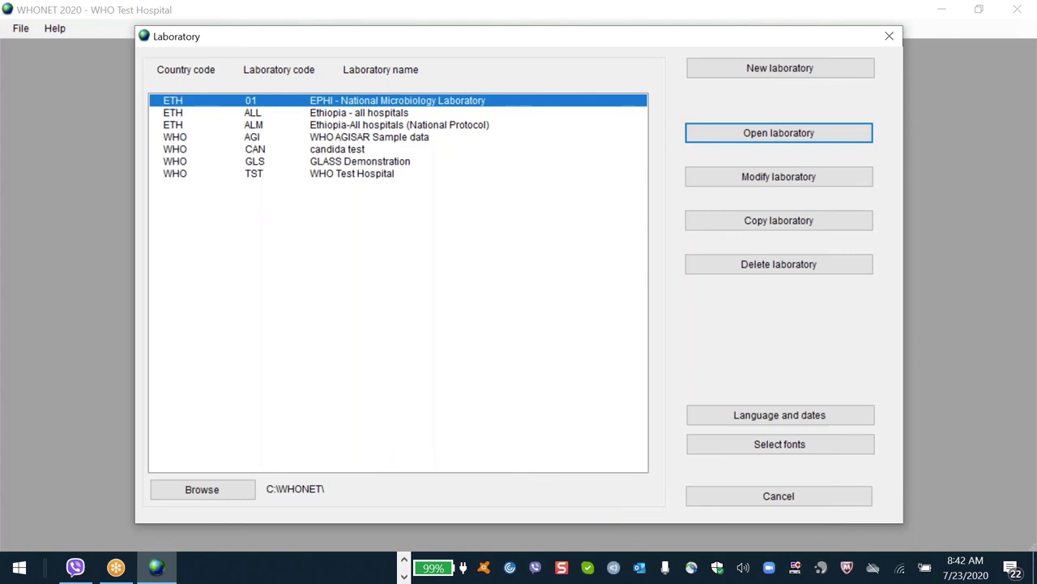
{"action": "left_click", "coordinate": [359, 113]}
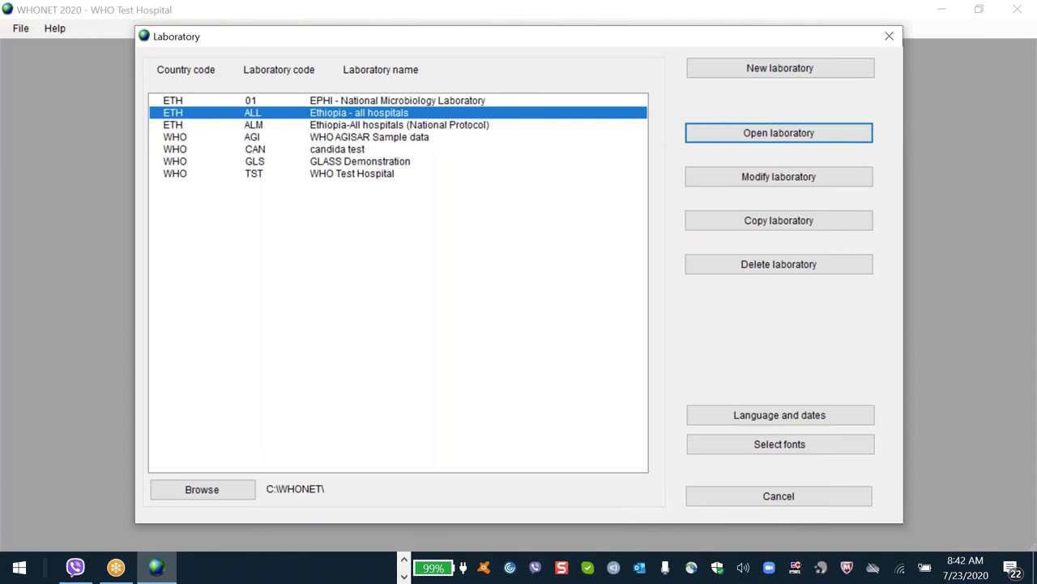
{"action": "left_click", "coordinate": [384, 101]}
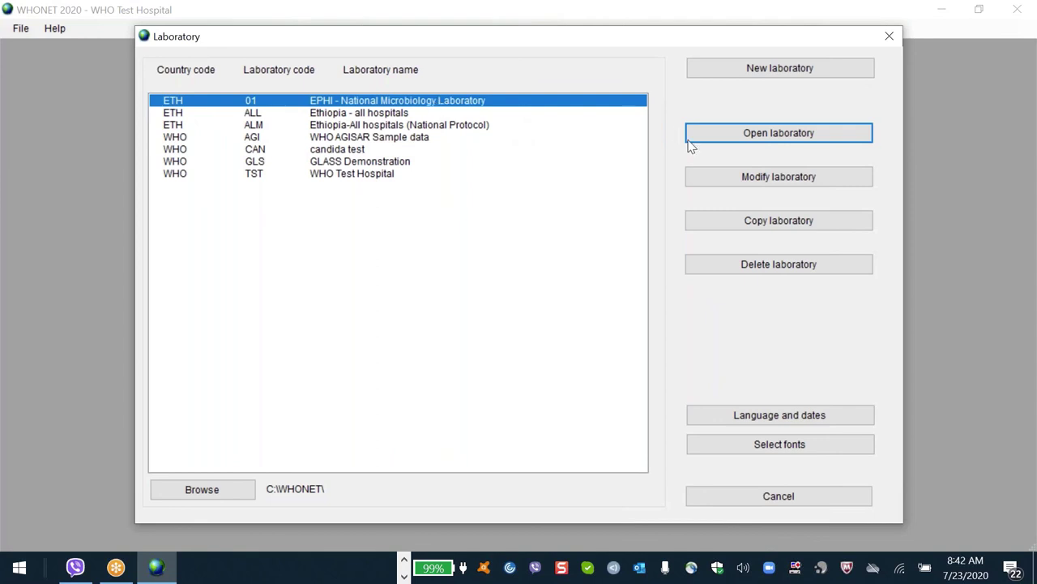
{"action": "left_click", "coordinate": [755, 188]}
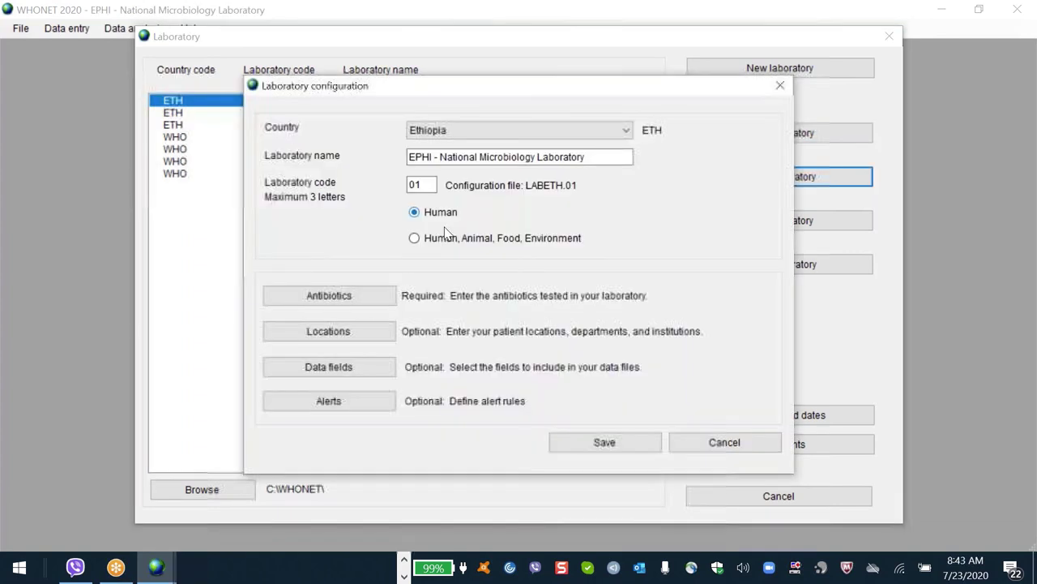
{"action": "left_click", "coordinate": [328, 295]}
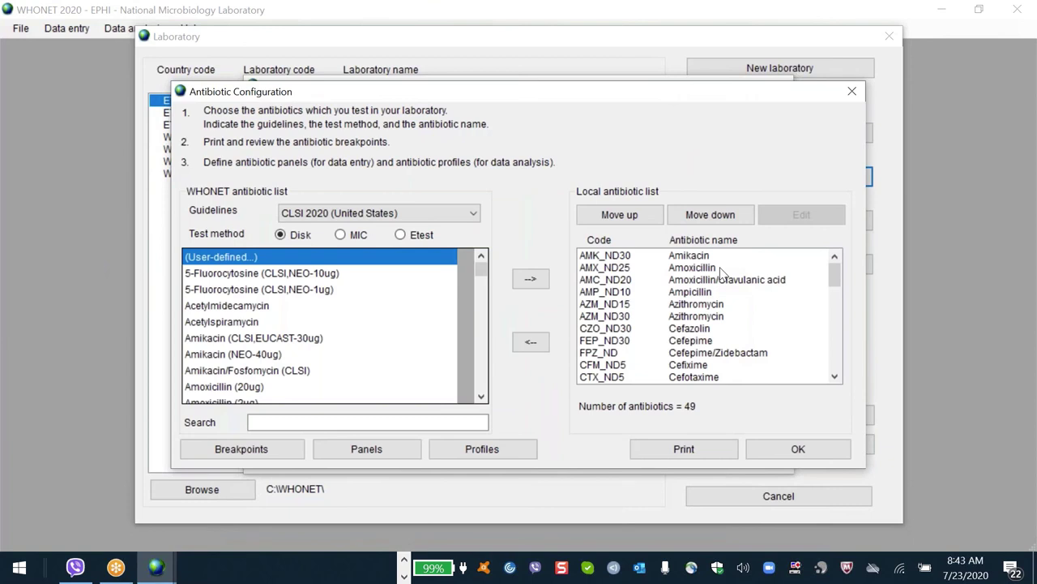
- Compare the disk potencies of the two Azithromycin entries, AZM_ND15 and AZM_ND30, in the local antibiotic list
{"action": "double_click", "coordinate": [719, 268]}
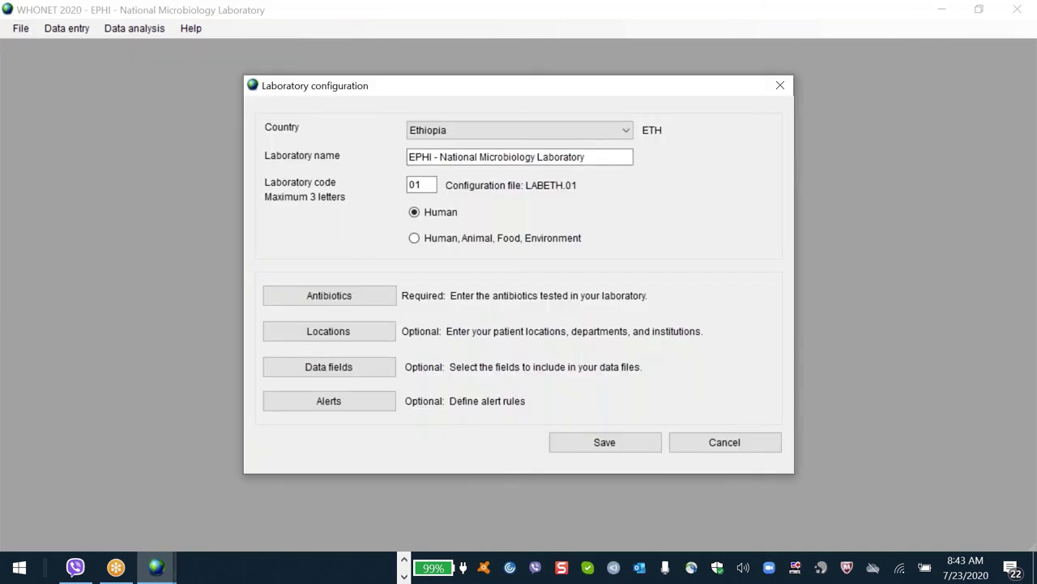
{"action": "left_click", "coordinate": [329, 295]}
{"action": "key", "text": "Up"}
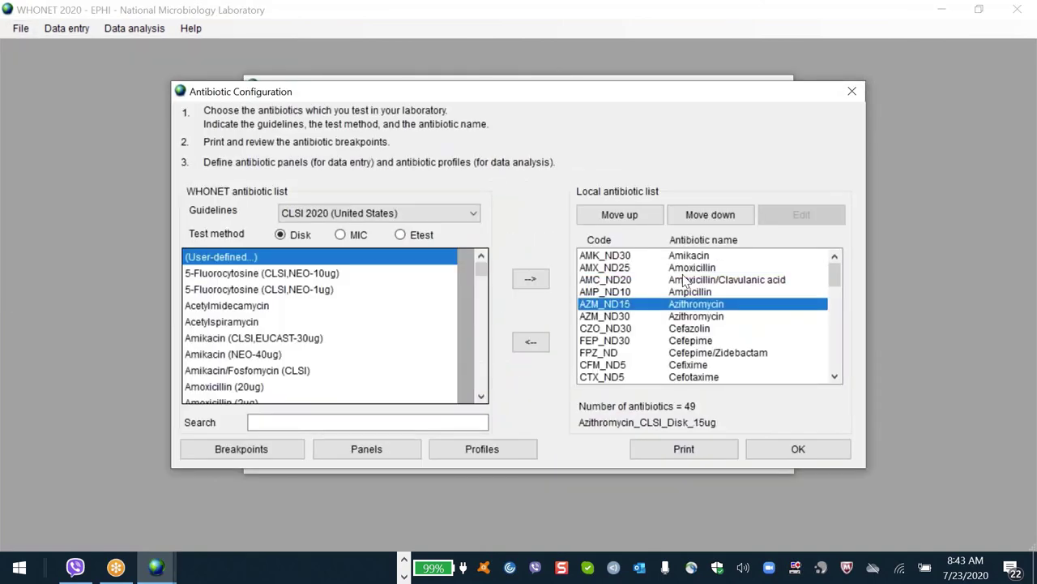
{"action": "key", "text": "Down"}
{"action": "key", "text": "Up"}
{"action": "key", "text": "Down"}
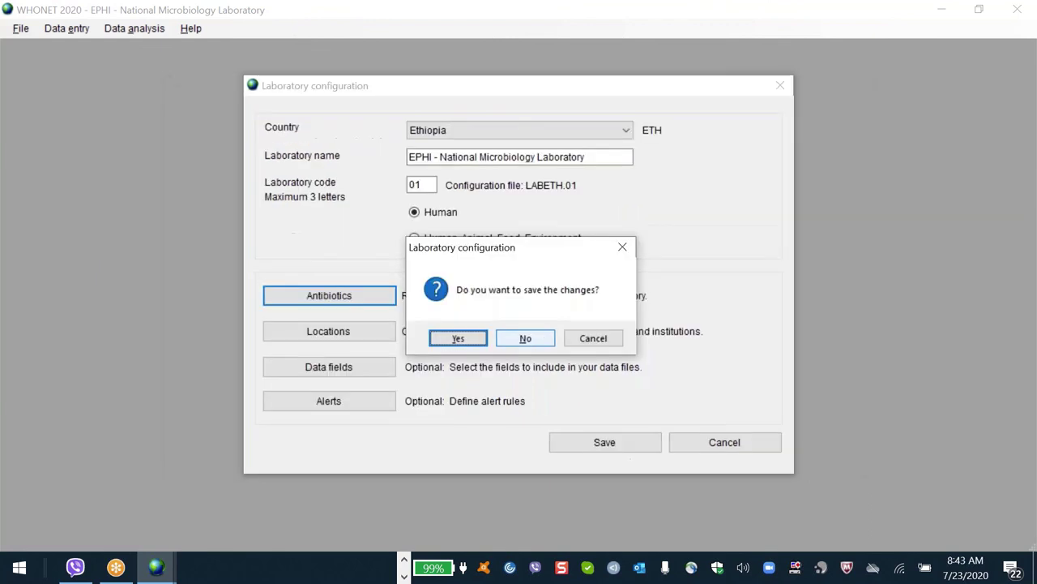
- Close the laboratory configuration and open the recent data file WHO-TST-2020.sqlite for data entry
{"action": "left_click", "coordinate": [66, 28]}
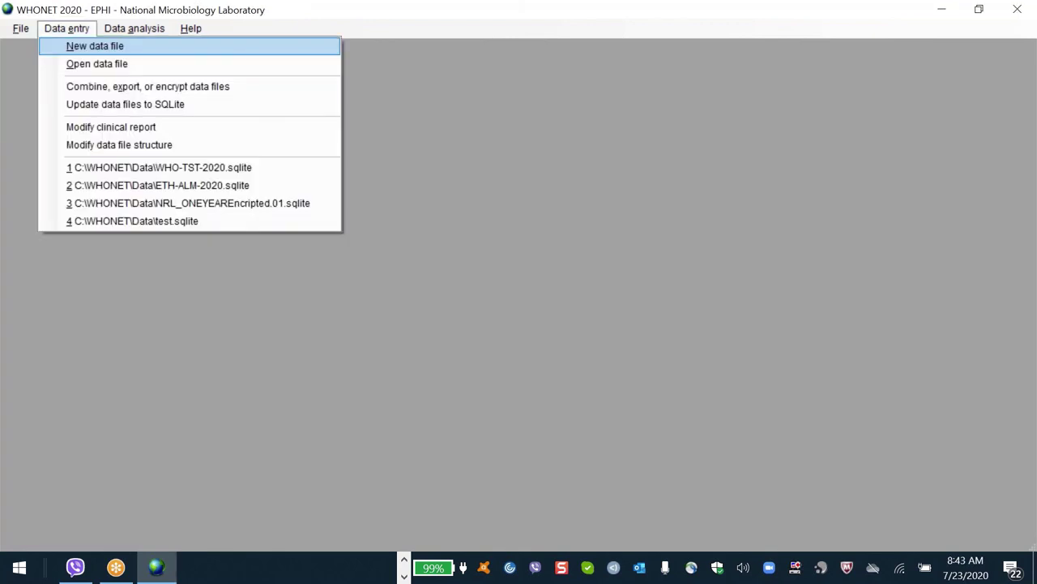
{"action": "key", "text": "Down"}
{"action": "key", "text": "Down"}
{"action": "key", "text": "Down"}
{"action": "key", "text": "Down"}
{"action": "key", "text": "Down"}
{"action": "key", "text": "Down"}
{"action": "key", "text": "Return"}
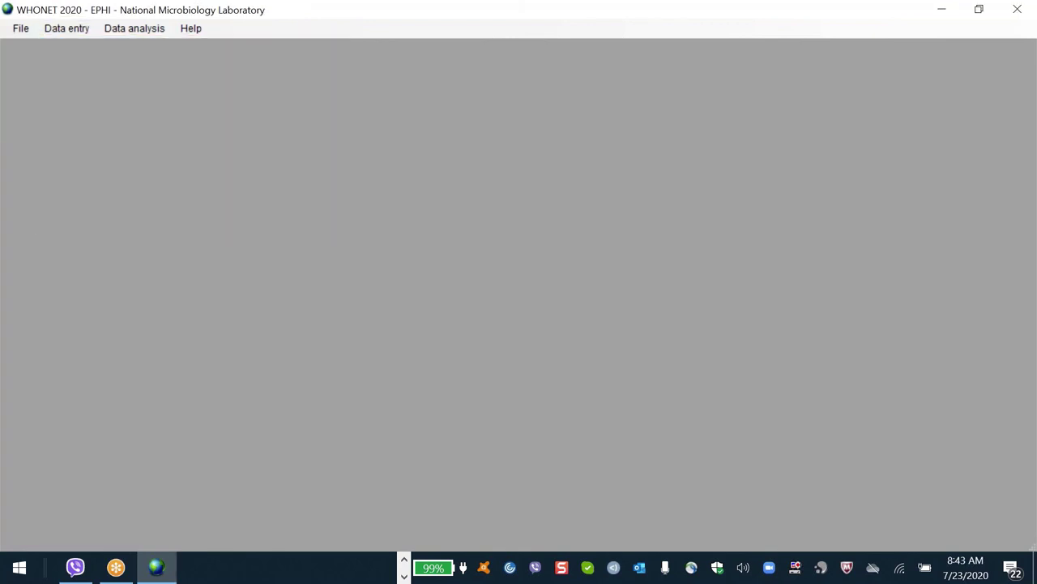
{"action": "key", "text": "Return"}
{"action": "key", "text": "Return"}
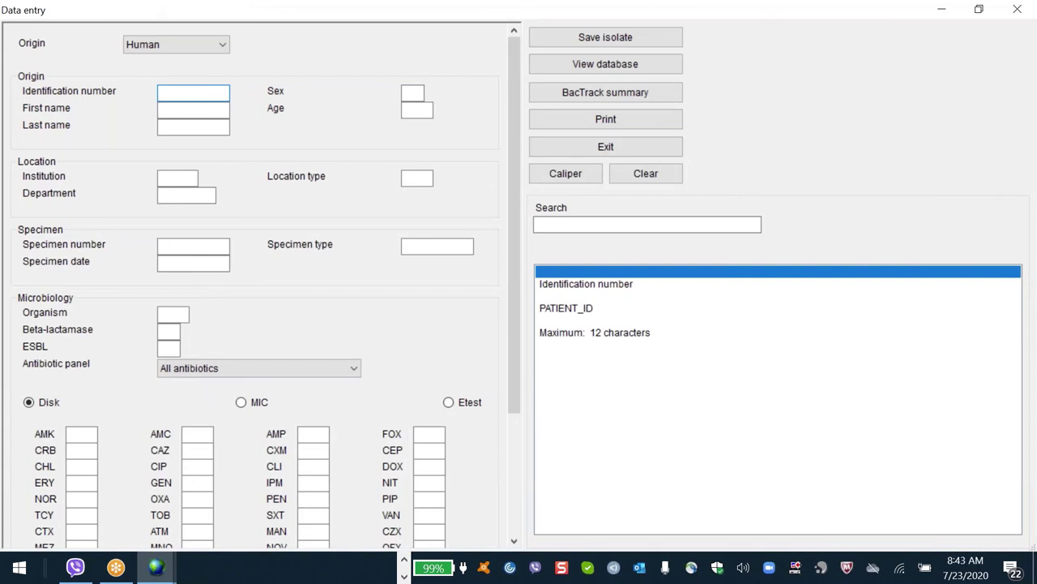
- View the open file's database, leave it, and open the recent data file NRL_ONEYEAREncripted.01.sqlite for data entry
{"action": "left_click", "coordinate": [620, 64]}
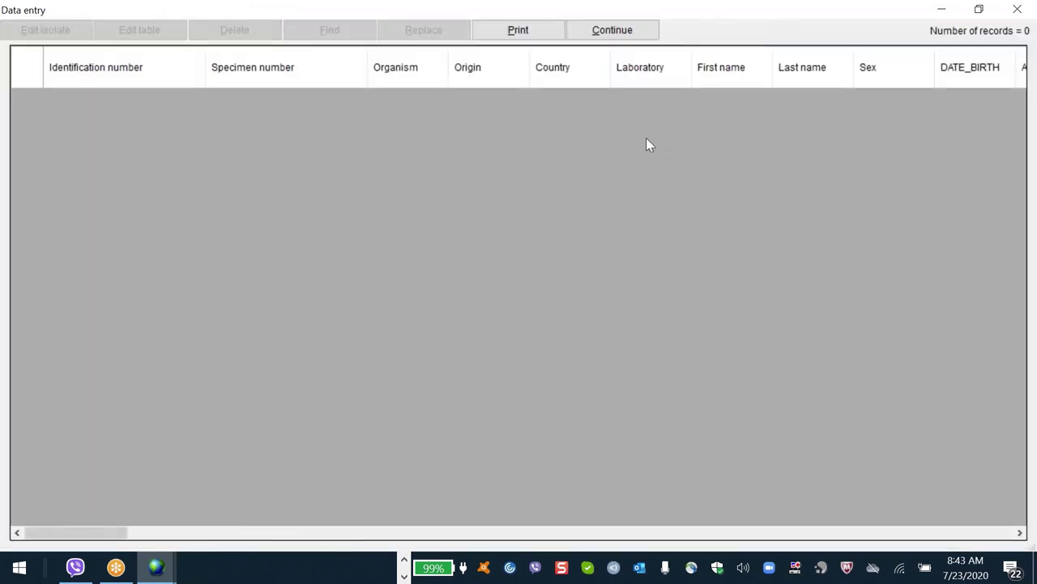
{"action": "key", "text": "Escape"}
{"action": "key", "text": "alt+f"}
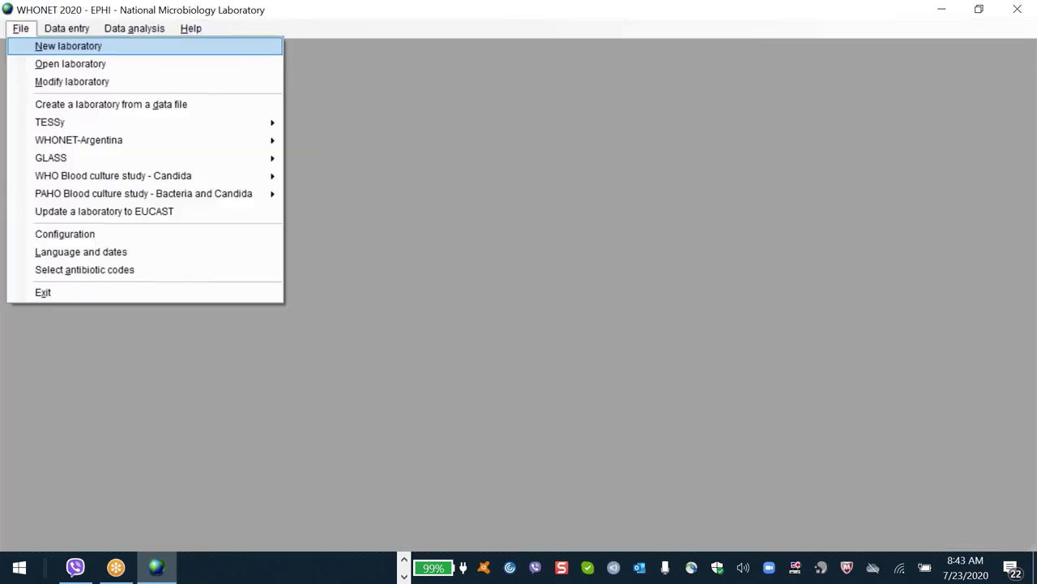
{"action": "key", "text": "Left"}
{"action": "key", "text": "Left"}
{"action": "key", "text": "Left"}
{"action": "key", "text": "Down"}
{"action": "key", "text": "Down"}
{"action": "key", "text": "Down"}
{"action": "key", "text": "Down"}
{"action": "key", "text": "Down"}
{"action": "key", "text": "Down"}
{"action": "key", "text": "Down"}
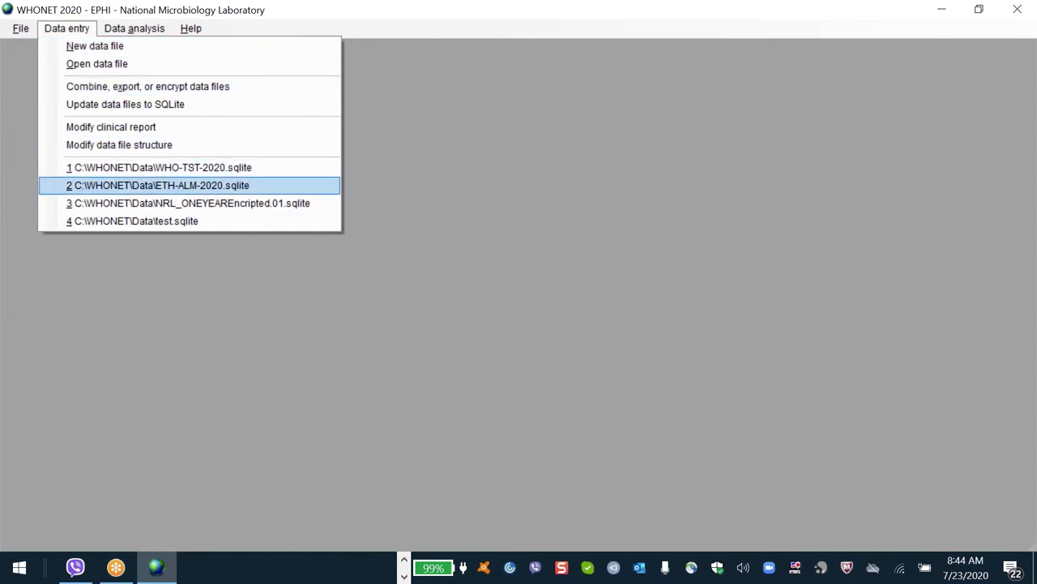
{"action": "key", "text": "Down"}
{"action": "key", "text": "Return"}
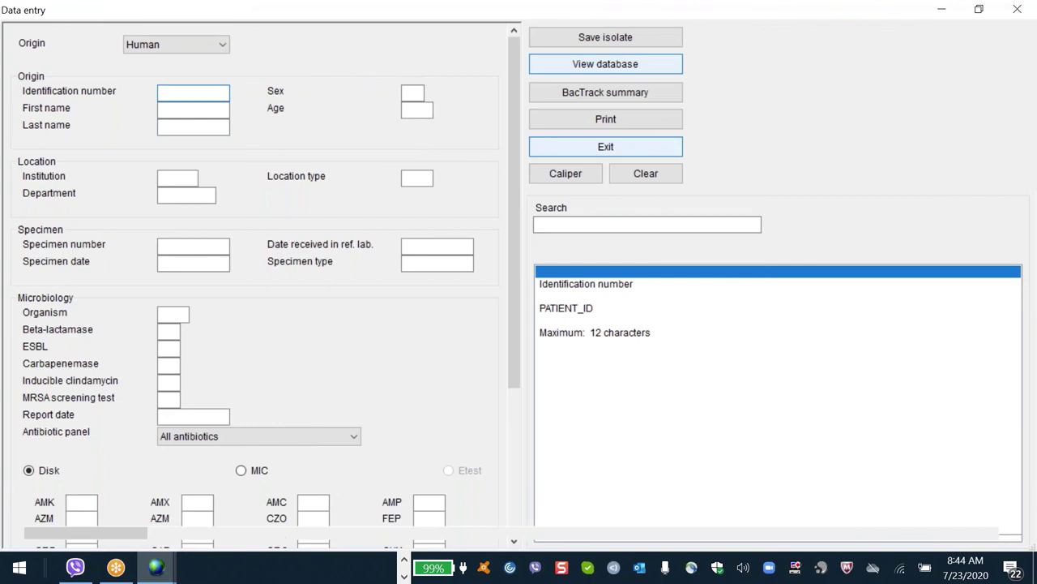
- View the file's database and sort its records by AZM_ND15 in descending order
{"action": "key", "text": "alt+v"}
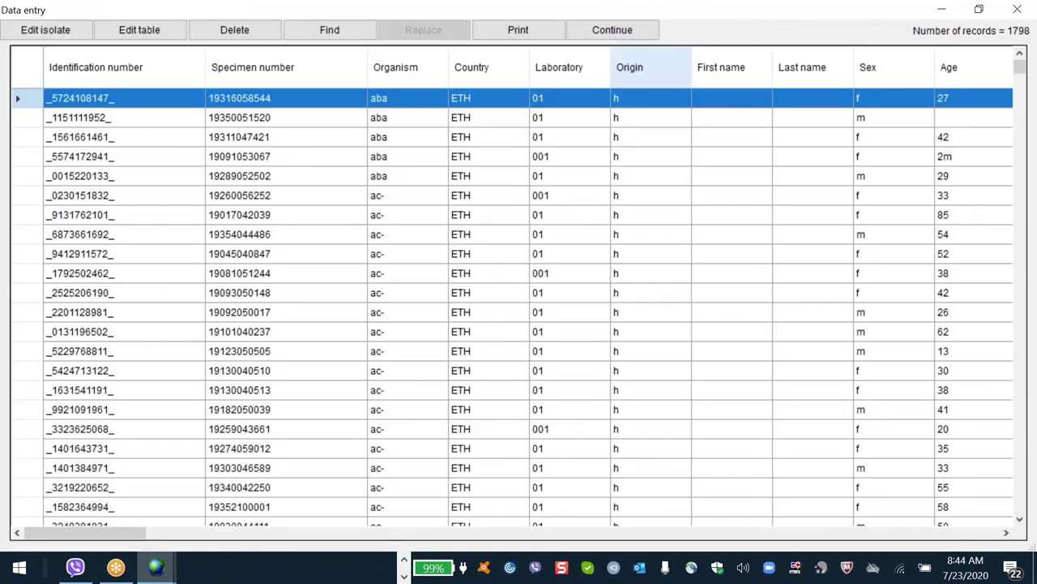
{"action": "scroll", "coordinate": [652, 321], "scroll_direction": "right", "scroll_amount": 5}
{"action": "left_click", "coordinate": [652, 321]}
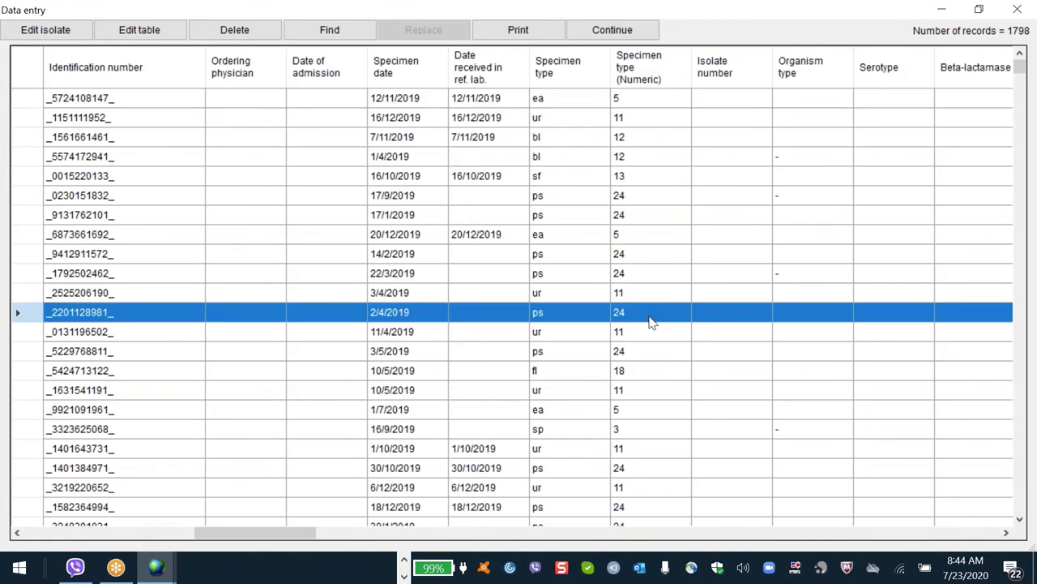
{"action": "scroll", "coordinate": [653, 322], "scroll_direction": "right", "scroll_amount": 5}
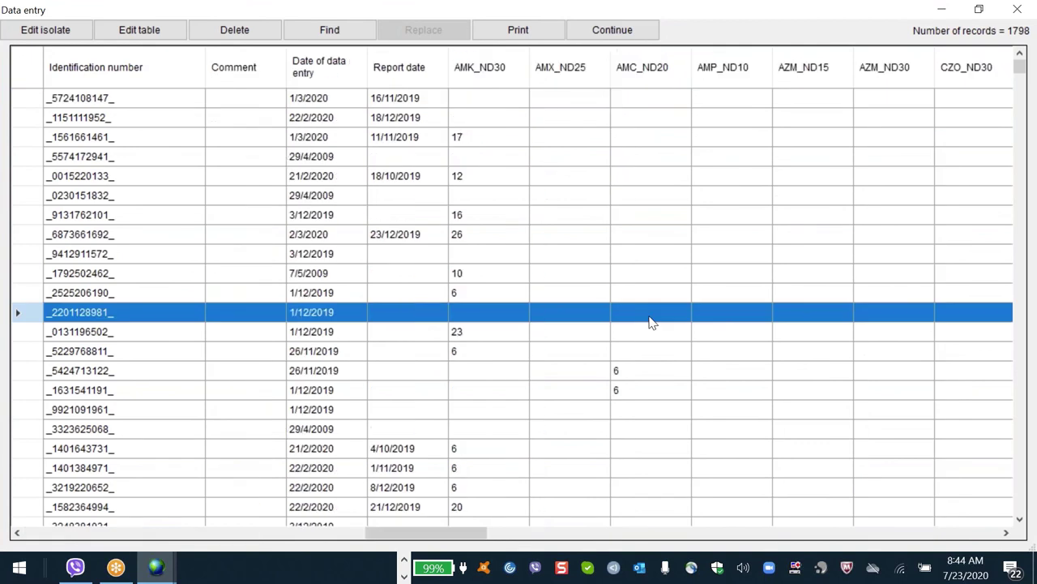
{"action": "scroll", "coordinate": [652, 322], "scroll_direction": "right", "scroll_amount": 1}
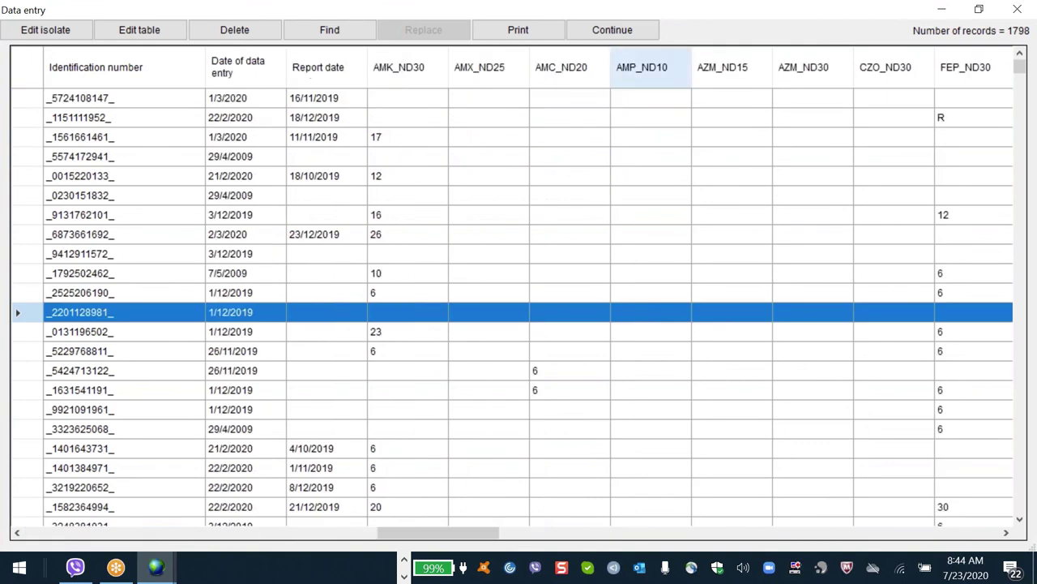
{"action": "left_click", "coordinate": [817, 83]}
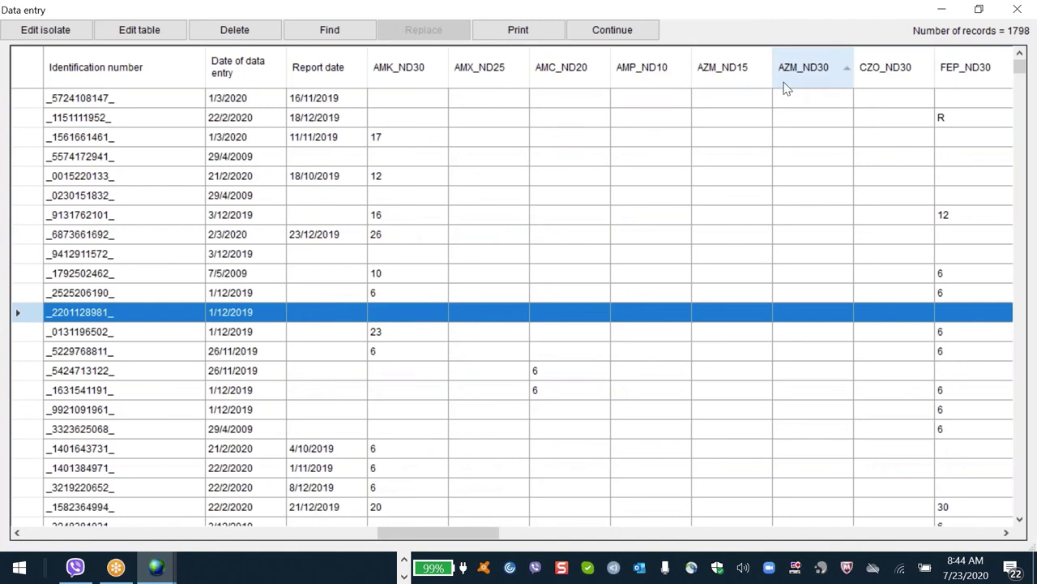
{"action": "left_click", "coordinate": [741, 67]}
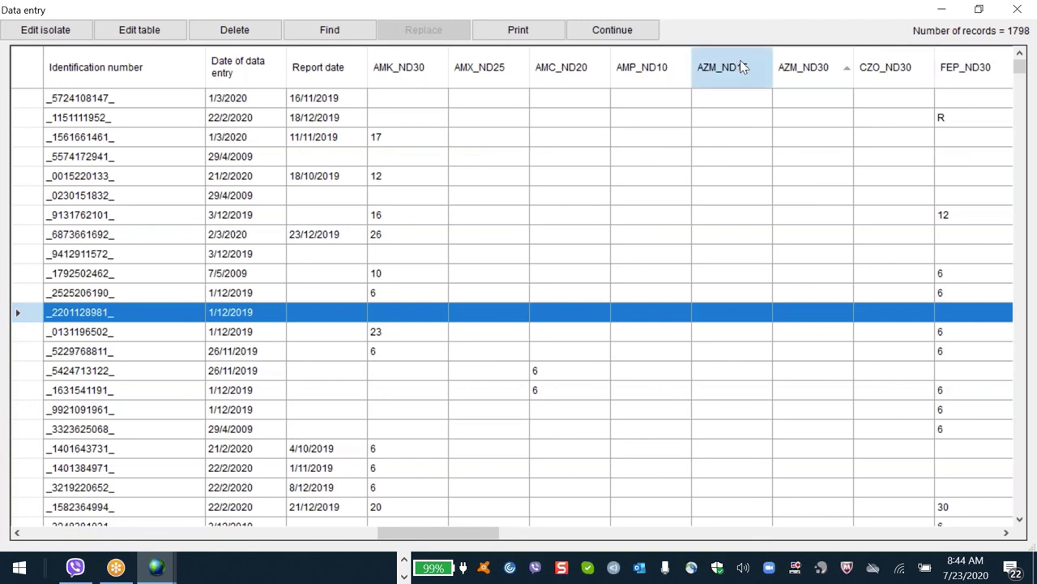
{"action": "left_click", "coordinate": [741, 67]}
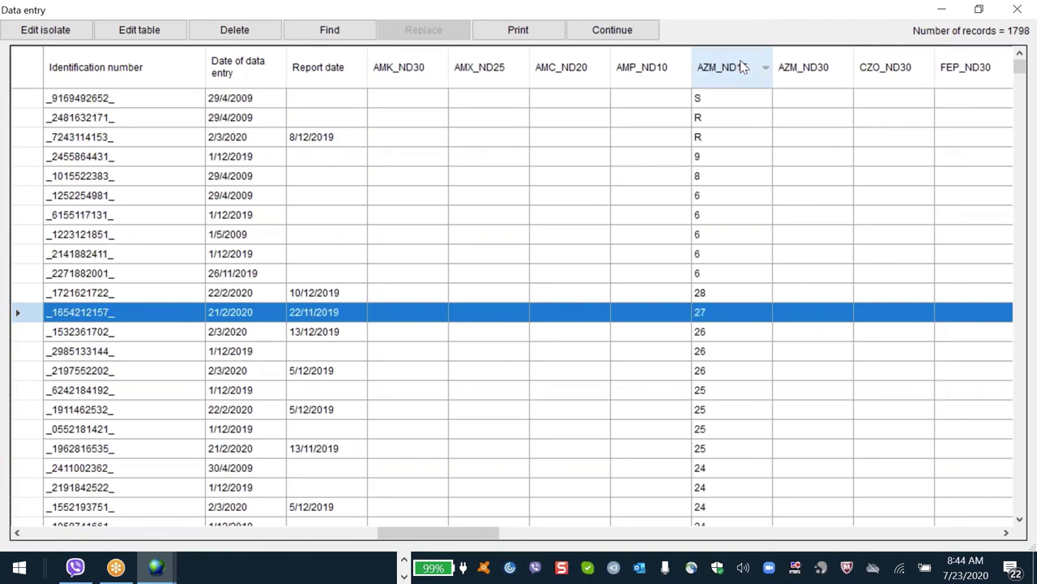
- Sort the records by AZM_ND30 in descending order and select a record with a result in that column
{"action": "left_click", "coordinate": [817, 73]}
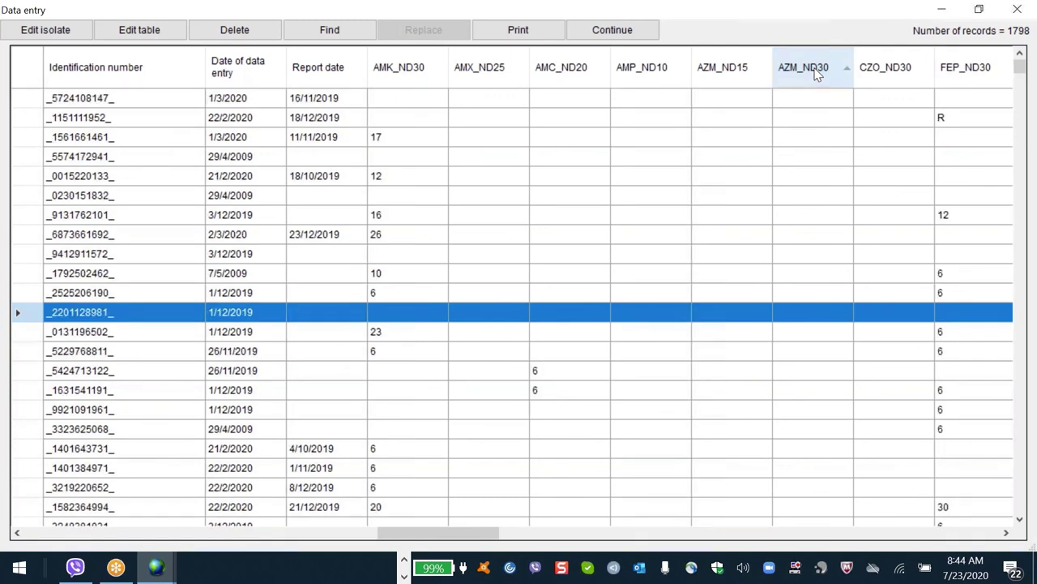
{"action": "left_click", "coordinate": [817, 72]}
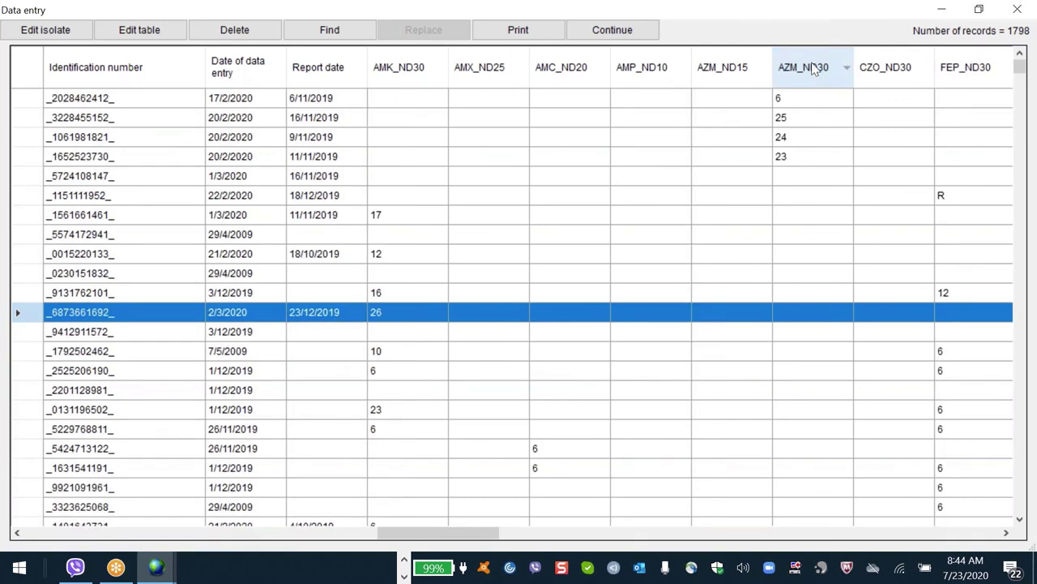
{"action": "left_click", "coordinate": [682, 138]}
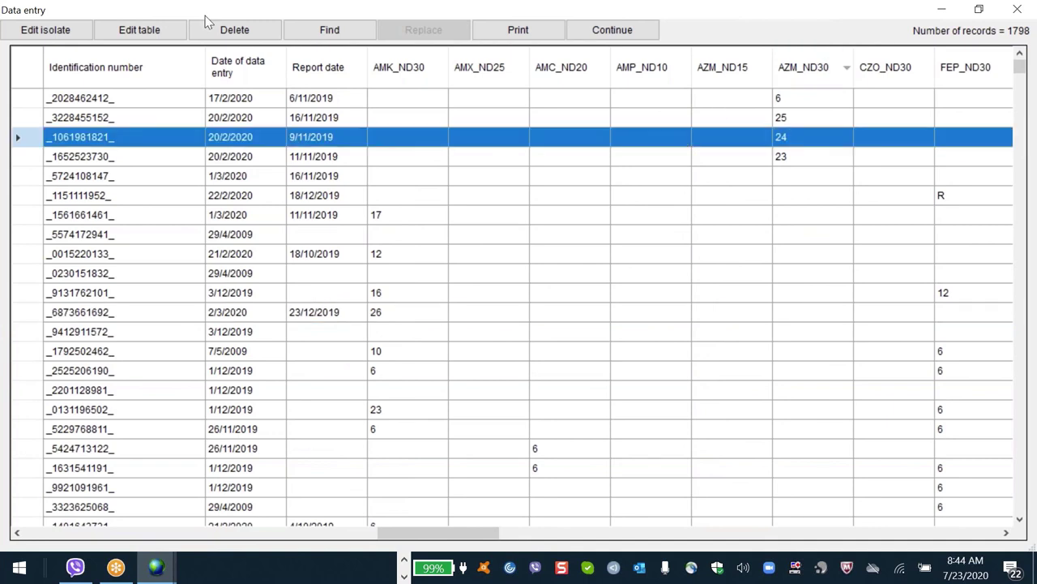
- Enable table editing and enter 6, 25, 24 and 23 under AZM_ND15 for the four records that have AZM_ND30 results
{"action": "left_click", "coordinate": [152, 30]}
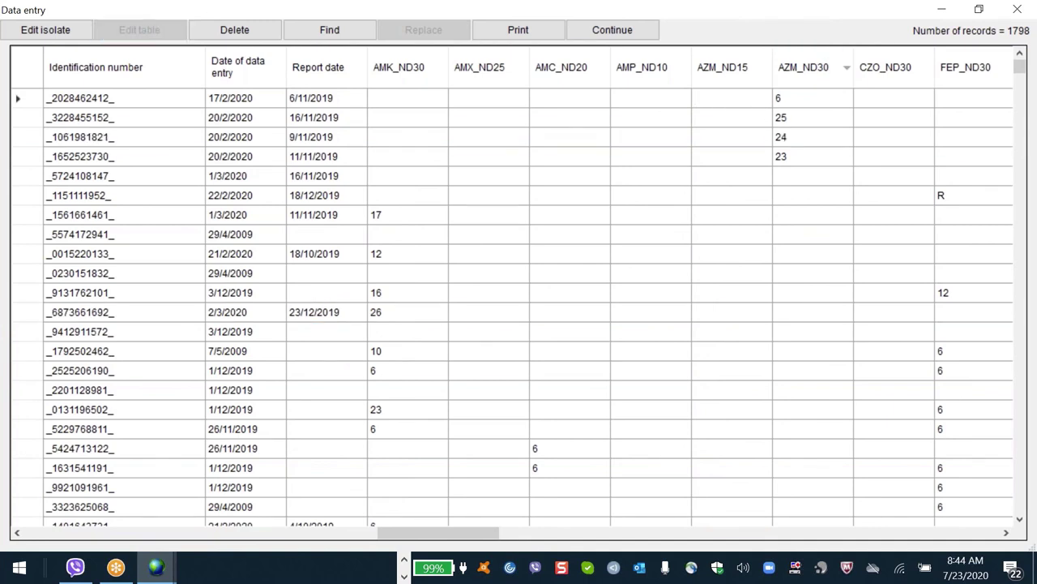
{"action": "type", "text": "6"}
{"action": "key", "text": "Return"}
{"action": "type", "text": "25"}
{"action": "key", "text": "Return"}
{"action": "type", "text": "24"}
{"action": "key", "text": "Return"}
{"action": "type", "text": "23"}
- Clear the AZM_ND30 values of the same four records, re-sort by that column, and save the table changes
{"action": "key", "text": "Tab"}
{"action": "key", "text": "BackSpace"}
{"action": "key", "text": "Up"}
{"action": "key", "text": "BackSpace"}
{"action": "key", "text": "Up"}
{"action": "key", "text": "BackSpace"}
{"action": "key", "text": "Up"}
{"action": "key", "text": "BackSpace"}
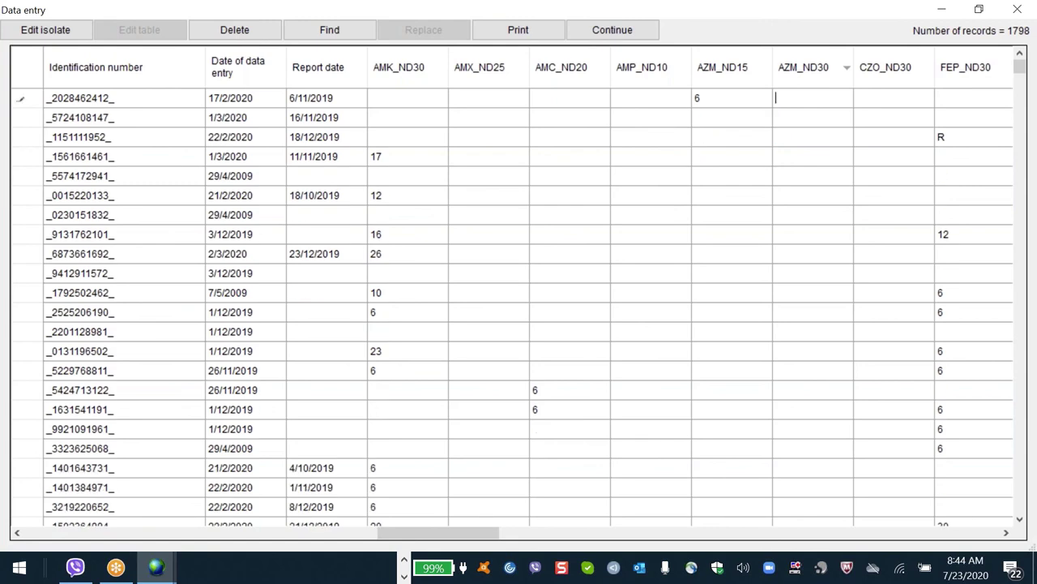
{"action": "key", "text": "Down"}
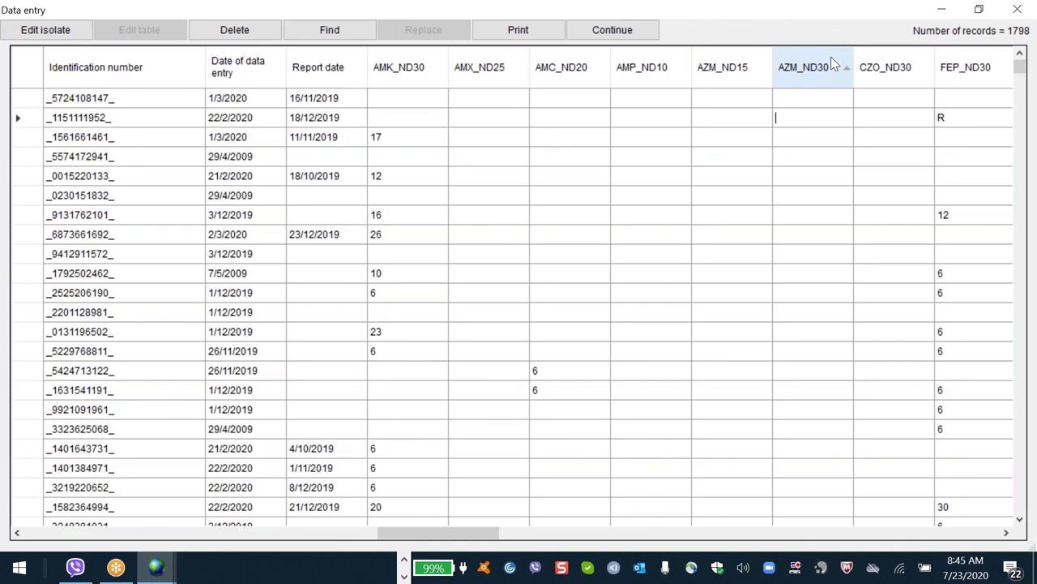
{"action": "left_click", "coordinate": [831, 64]}
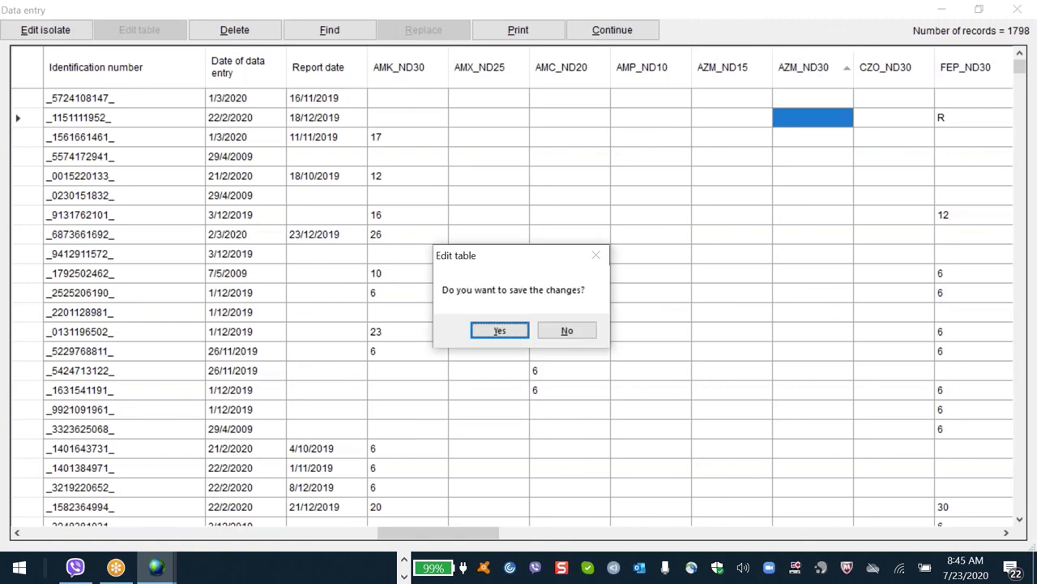
{"action": "key", "text": "Return"}
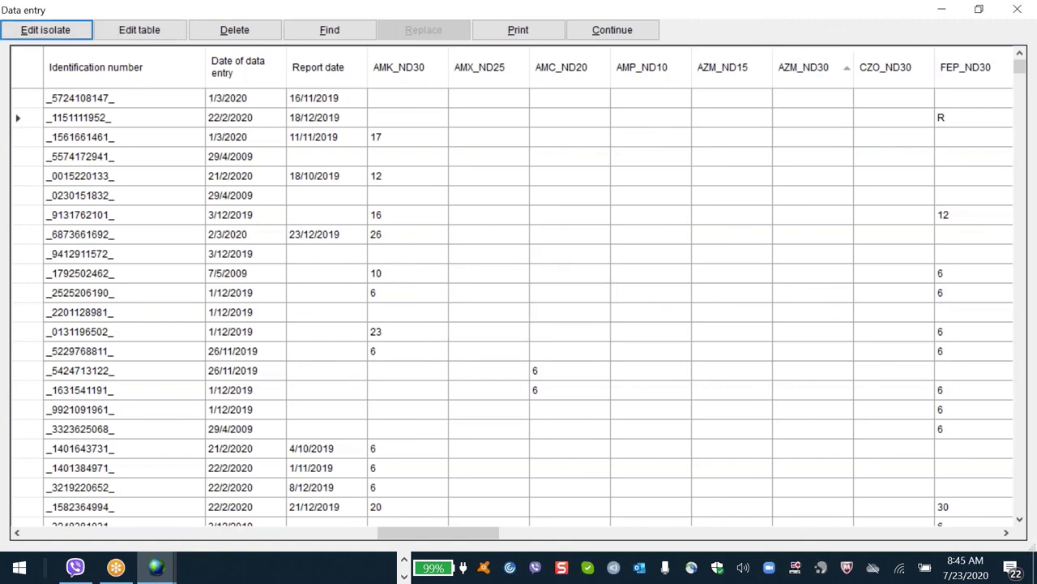
- Open the current laboratory's antibiotic configuration for modification and remove AZM_ND30 and CZO_ND30 from the local antibiotic list
{"action": "key", "text": "Return"}
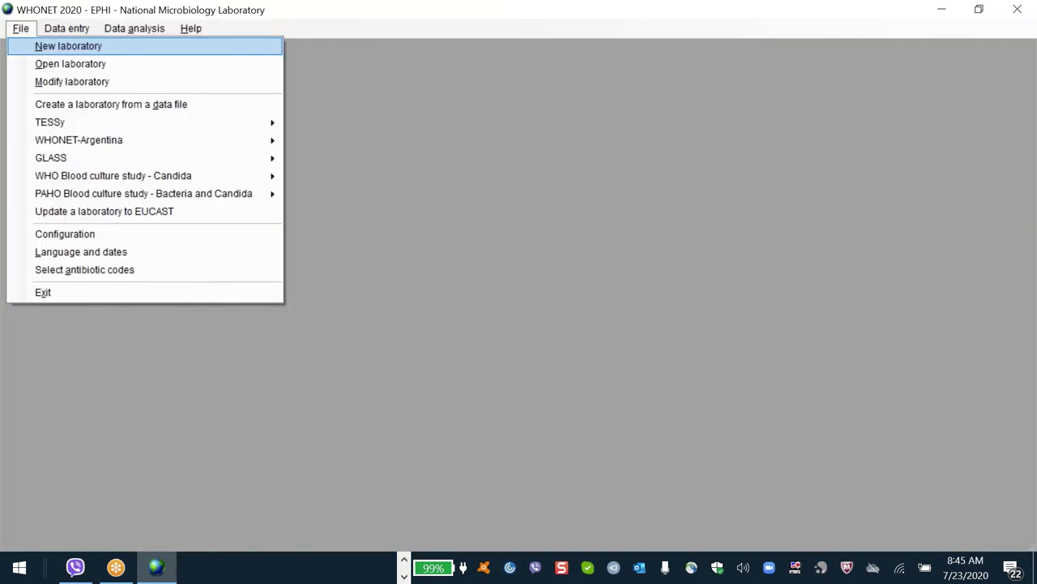
{"action": "key", "text": "Return"}
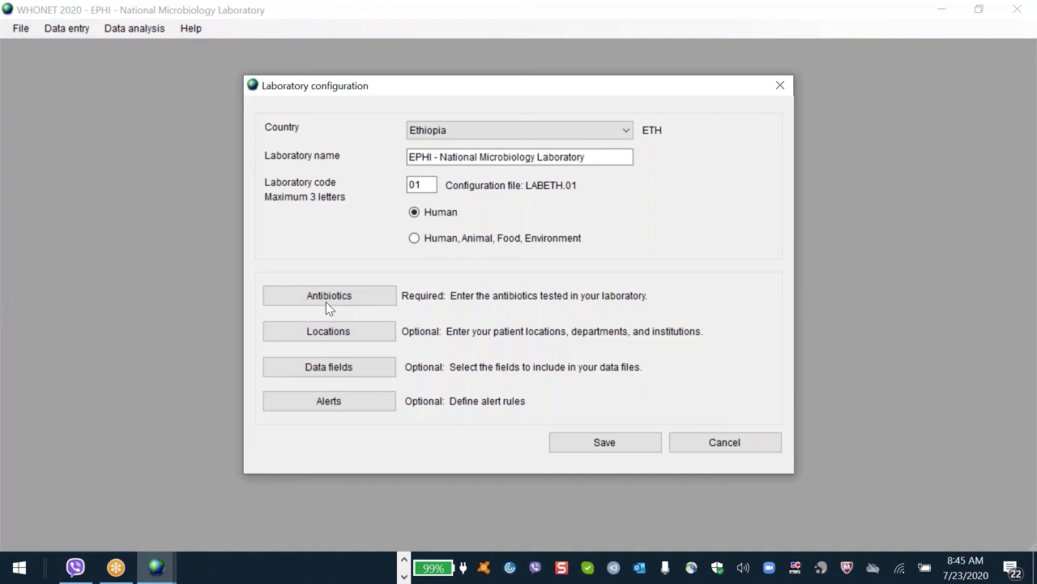
{"action": "left_click", "coordinate": [326, 298]}
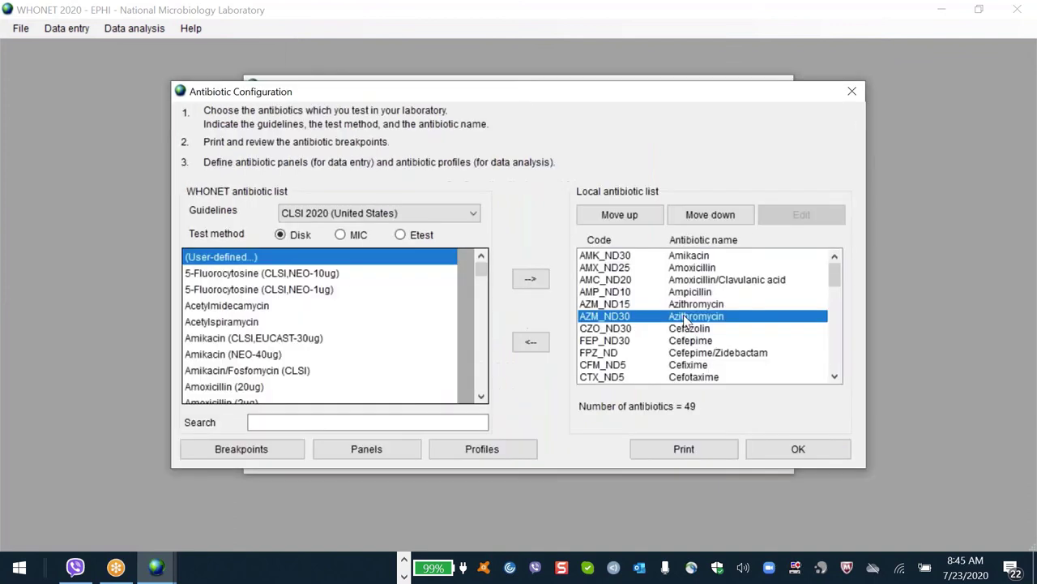
{"action": "double_click", "coordinate": [533, 344]}
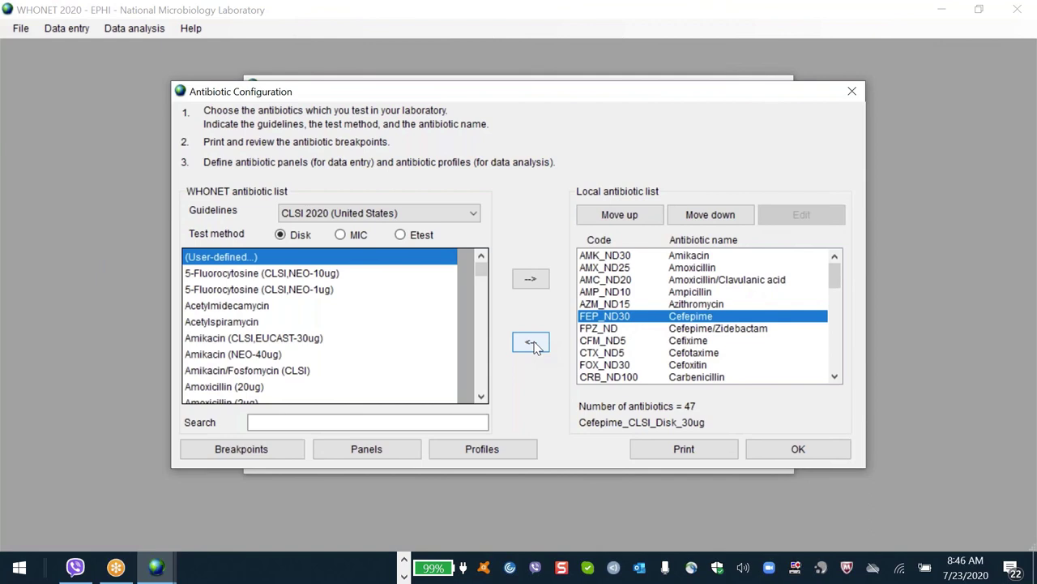
- Compare the disk potency details of Cefepime/Zidebactam (FPZ_ND) and Cefixime (CFM_ND5) in the local antibiotic list
{"action": "left_click", "coordinate": [769, 332]}
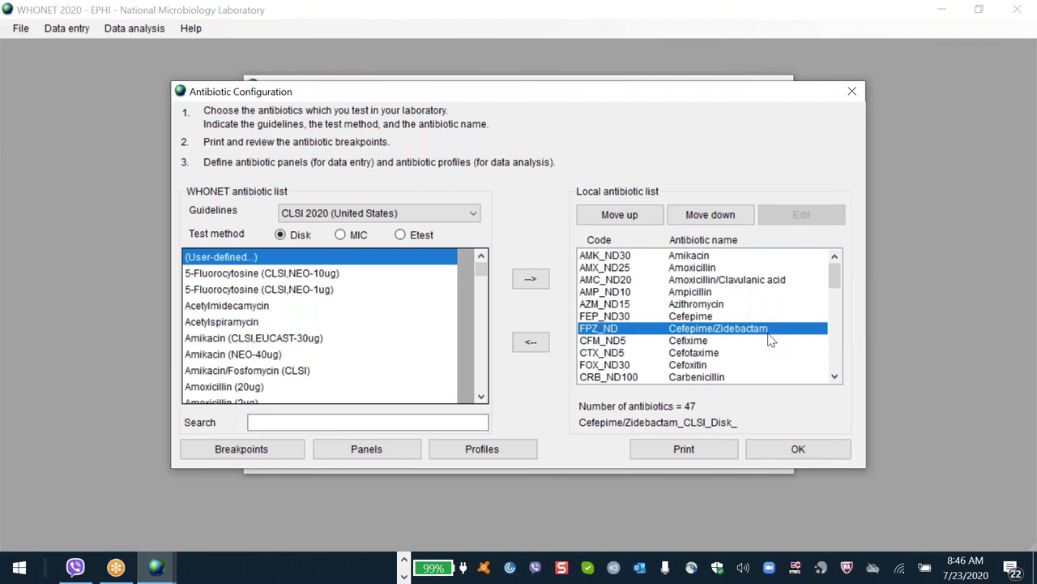
{"action": "left_click", "coordinate": [625, 339]}
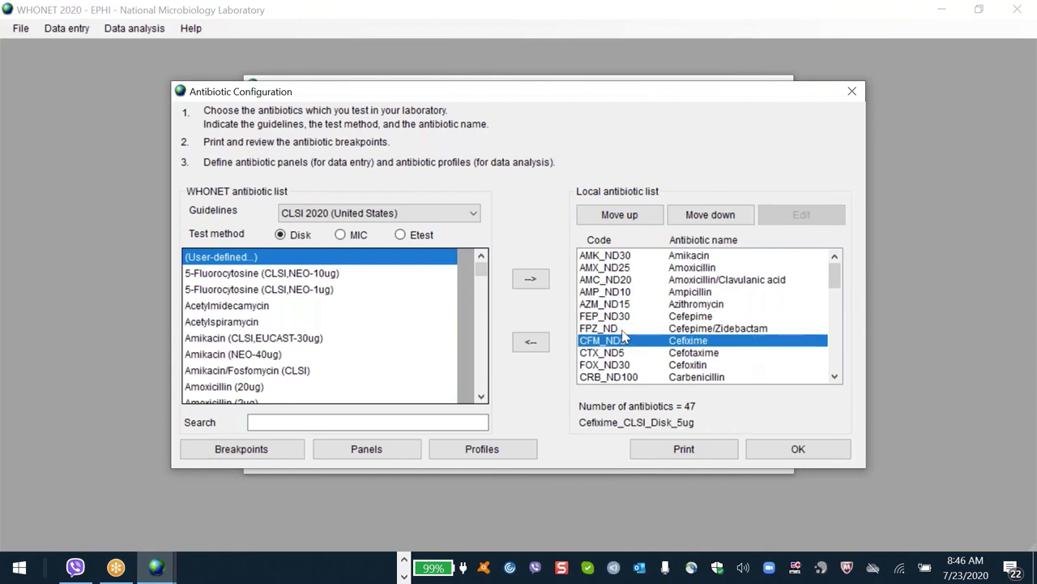
{"action": "key", "text": "Up"}
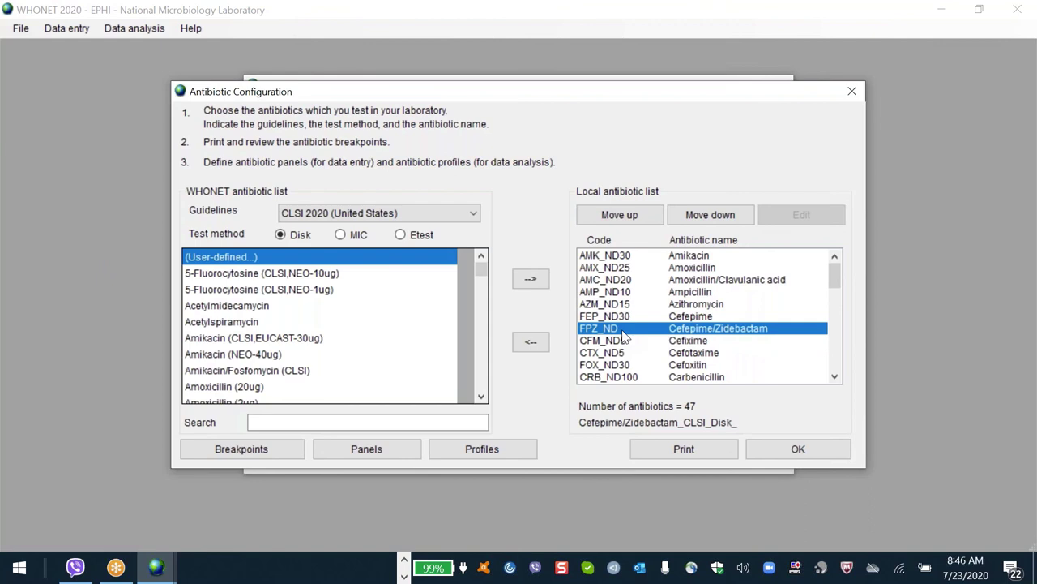
- Check the disk potencies of the local antibiotics between Carbenicillin and Chloramphenicol
{"action": "scroll", "coordinate": [624, 336], "scroll_direction": "down", "scroll_amount": 1}
{"action": "key", "text": "Page_Down"}
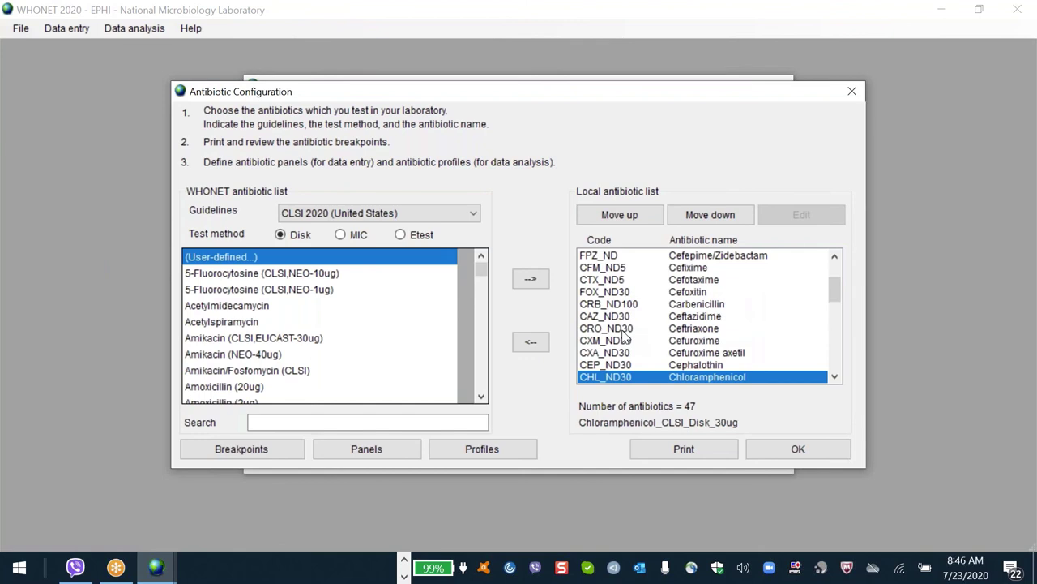
{"action": "key", "text": "Up"}
{"action": "key", "text": "Up"}
{"action": "key", "text": "Up"}
{"action": "key", "text": "Up"}
{"action": "key", "text": "Up"}
{"action": "key", "text": "Up"}
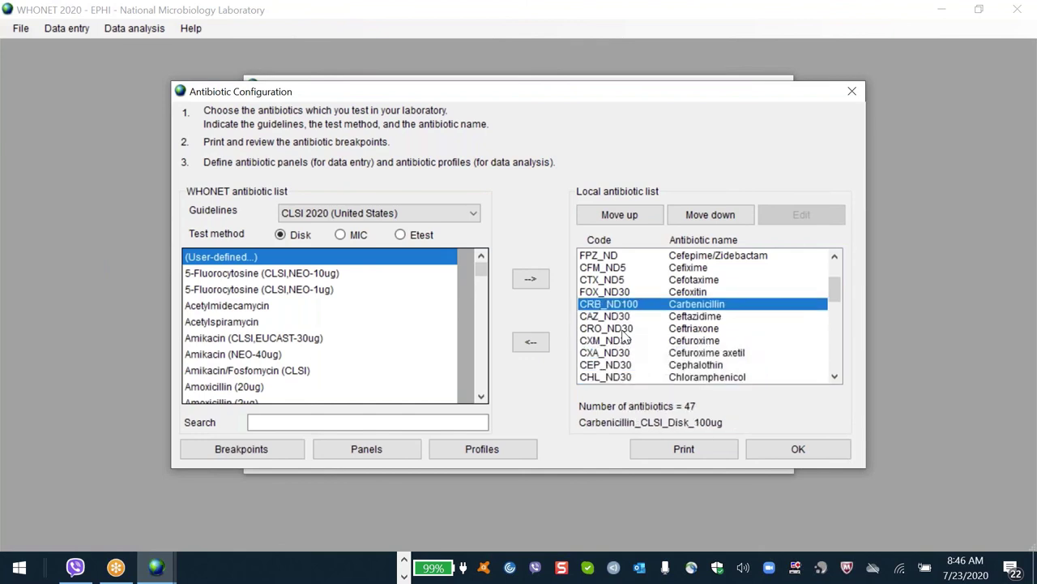
{"action": "key", "text": "Down"}
{"action": "key", "text": "Down"}
{"action": "key", "text": "Down"}
{"action": "key", "text": "Down"}
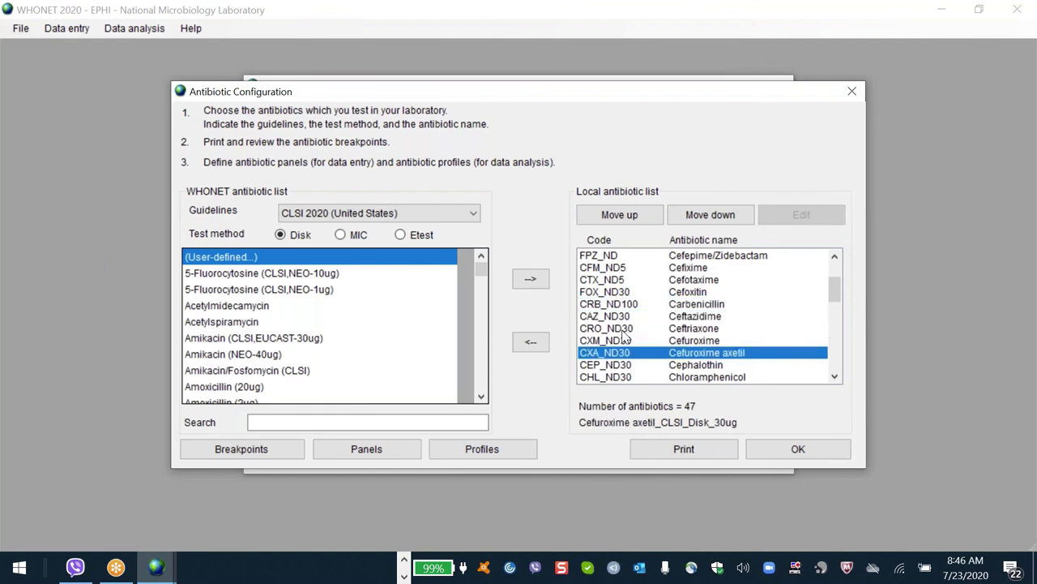
{"action": "key", "text": "Up"}
- Check the disk potencies of the local antibiotics from Cefuroxime axetil through Gentamicin-High, returning to Doripenem
{"action": "key", "text": "Down"}
{"action": "key", "text": "Down"}
{"action": "key", "text": "Down"}
{"action": "key", "text": "Down"}
{"action": "key", "text": "Down"}
{"action": "key", "text": "Down"}
{"action": "key", "text": "Down"}
{"action": "key", "text": "Down"}
{"action": "key", "text": "Down"}
{"action": "key", "text": "Down"}
{"action": "key", "text": "Down"}
{"action": "key", "text": "Down"}
{"action": "key", "text": "Down"}
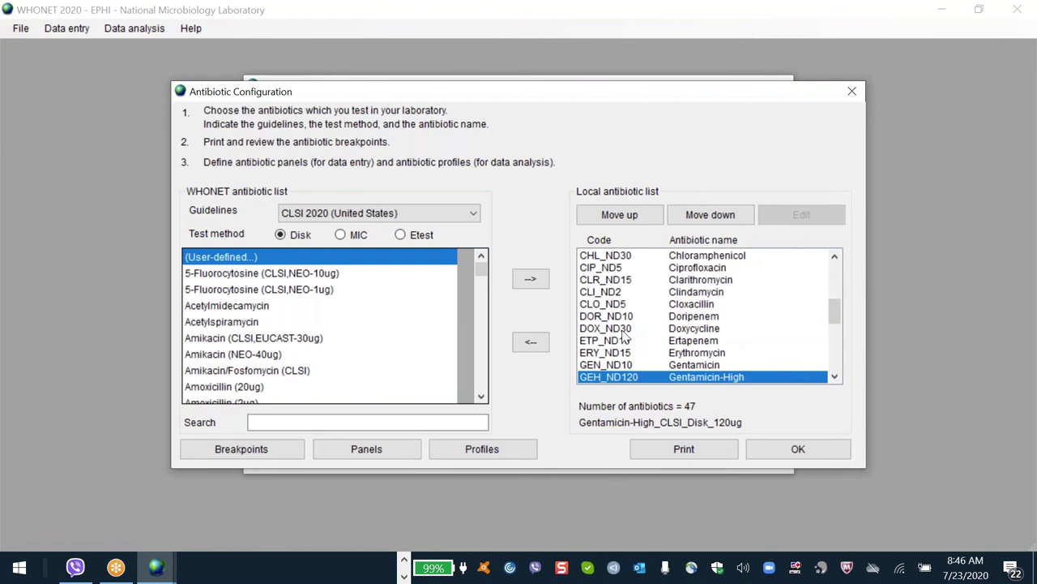
{"action": "key", "text": "Up"}
{"action": "key", "text": "Up"}
{"action": "key", "text": "Up"}
{"action": "key", "text": "Up"}
{"action": "key", "text": "Up"}
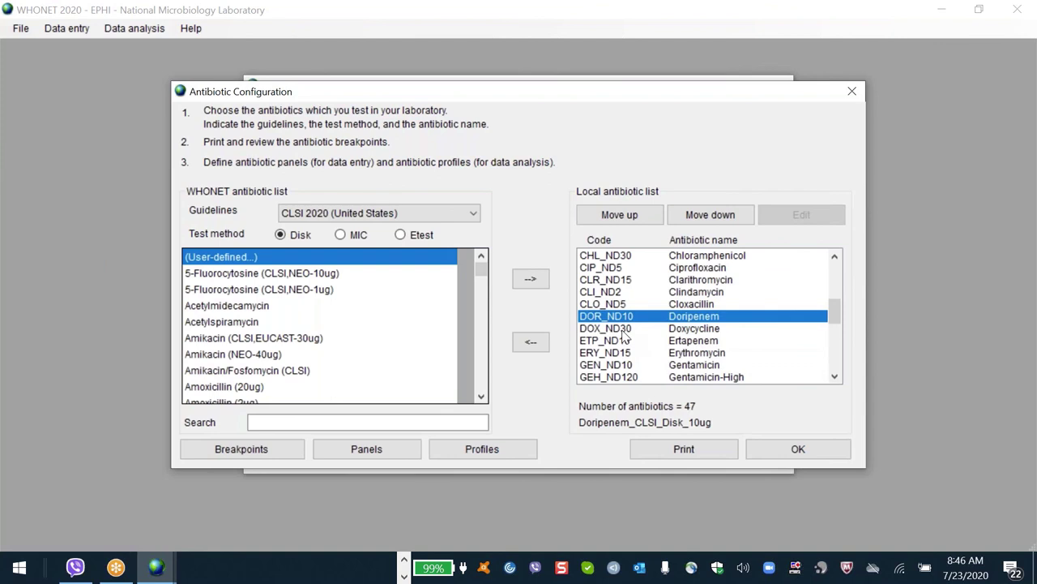
- Check the disk potencies from Doxycycline through Nalidixic acid, and compare Gentamicin (GEN_ND10) with Gentamicin-High (GEH_ND120)
{"action": "key", "text": "Down"}
{"action": "key", "text": "Down"}
{"action": "key", "text": "Down"}
{"action": "key", "text": "Down"}
{"action": "key", "text": "Down"}
{"action": "key", "text": "Down"}
{"action": "key", "text": "Down"}
{"action": "key", "text": "Down"}
{"action": "key", "text": "Down"}
{"action": "key", "text": "Down"}
{"action": "key", "text": "Up"}
{"action": "key", "text": "Up"}
{"action": "key", "text": "Up"}
{"action": "key", "text": "Up"}
{"action": "key", "text": "Up"}
{"action": "key", "text": "Up"}
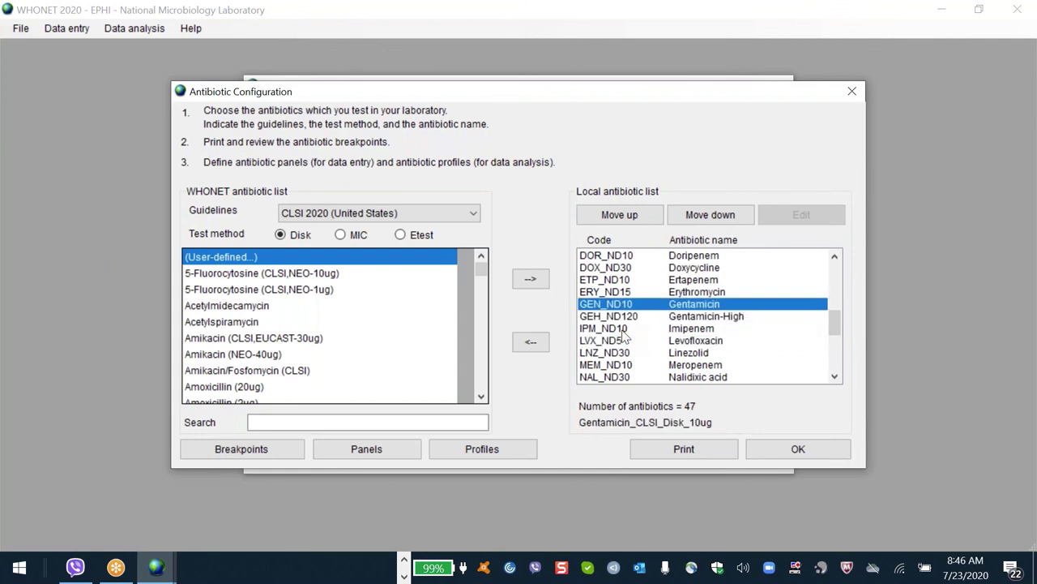
{"action": "key", "text": "Down"}
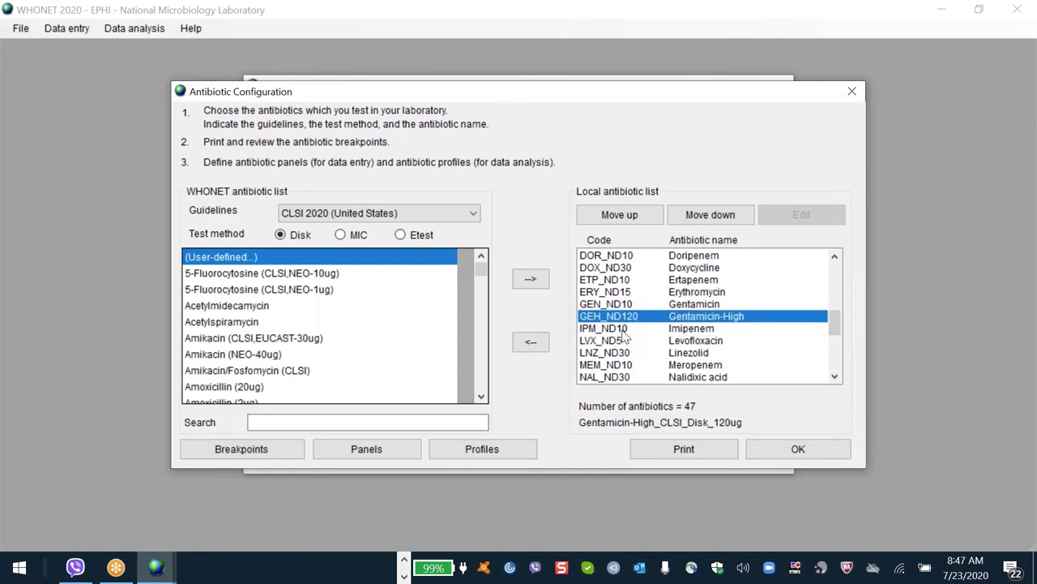
- Check the disk potencies of the local antibiotics from Imipenem through Tetracycline, and revisit Piperacillin (PIP_ND100)
{"action": "key", "text": "Down"}
{"action": "key", "text": "Down"}
{"action": "key", "text": "Down"}
{"action": "key", "text": "Down"}
{"action": "key", "text": "Down"}
{"action": "key", "text": "Down"}
{"action": "key", "text": "Down"}
{"action": "key", "text": "Down"}
{"action": "key", "text": "Down"}
{"action": "key", "text": "Down"}
{"action": "key", "text": "Down"}
{"action": "key", "text": "Down"}
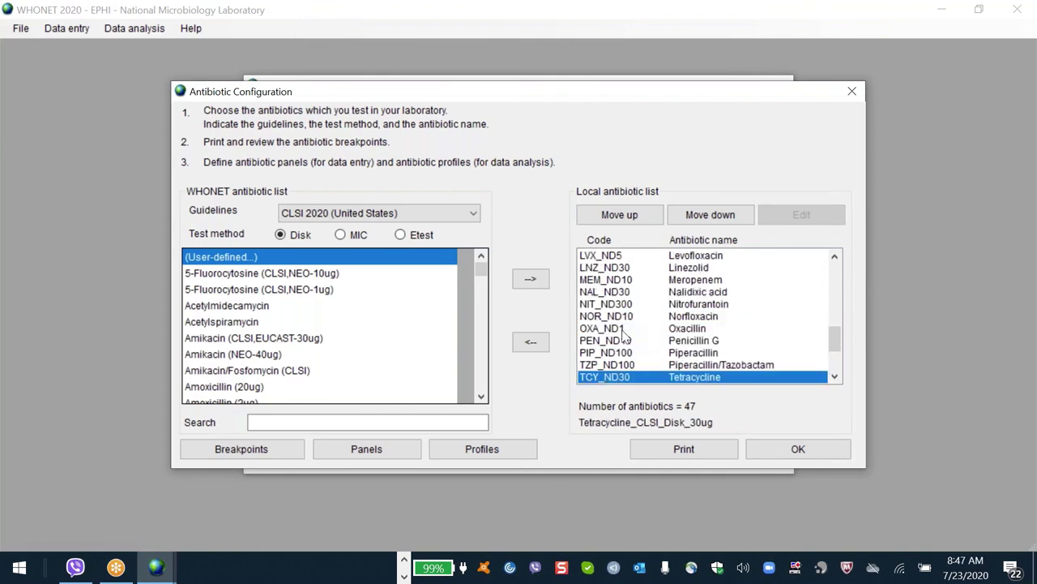
{"action": "key", "text": "Up"}
{"action": "key", "text": "Up"}
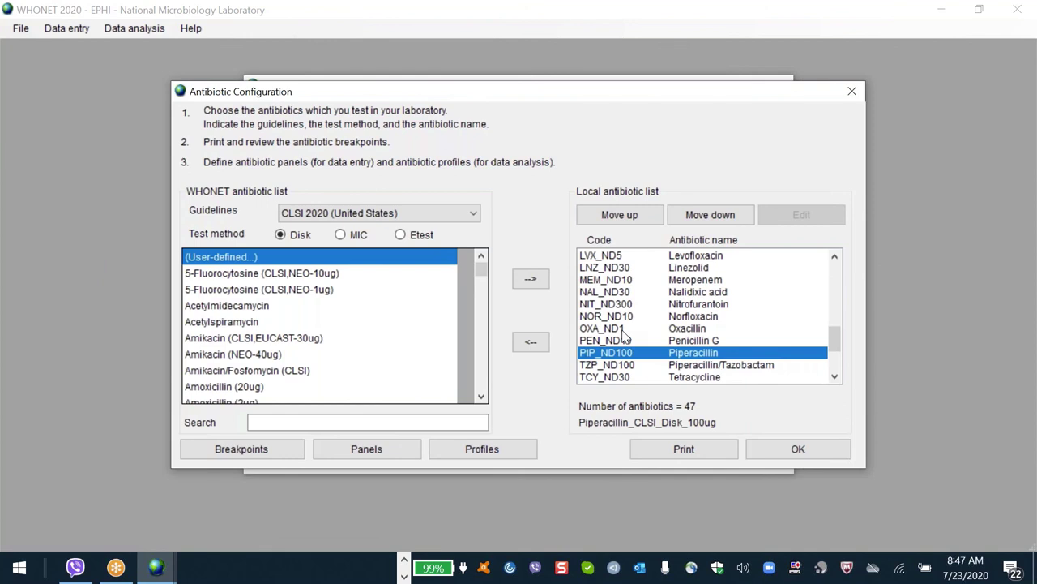
- Check the disk potencies at the end of the local antibiotic list, from Daptomycin back up to the Vancomycin disk entry
{"action": "key", "text": "End"}
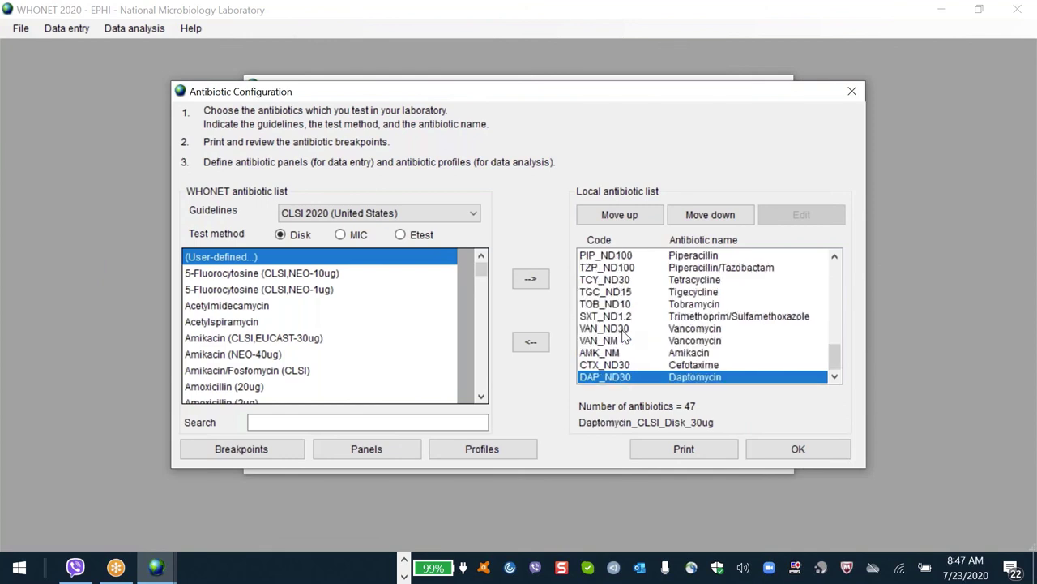
{"action": "key", "text": "Up"}
{"action": "key", "text": "Up"}
{"action": "key", "text": "Up"}
{"action": "key", "text": "Up"}
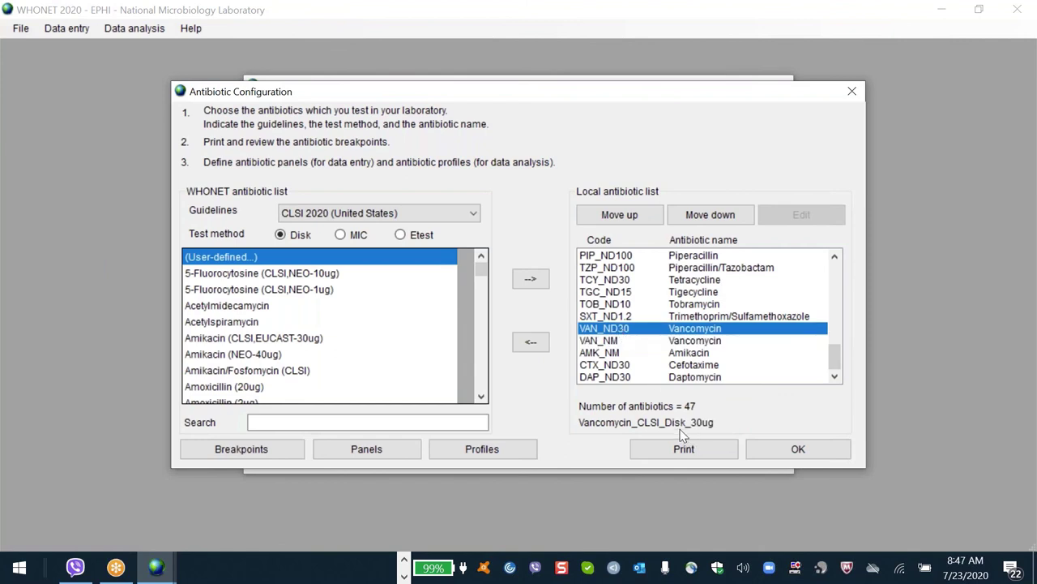
- Compare the Vancomycin and Amikacin MIC entries with the remaining disk entries through Daptomycin, and close the antibiotic configuration
{"action": "left_click", "coordinate": [669, 342]}
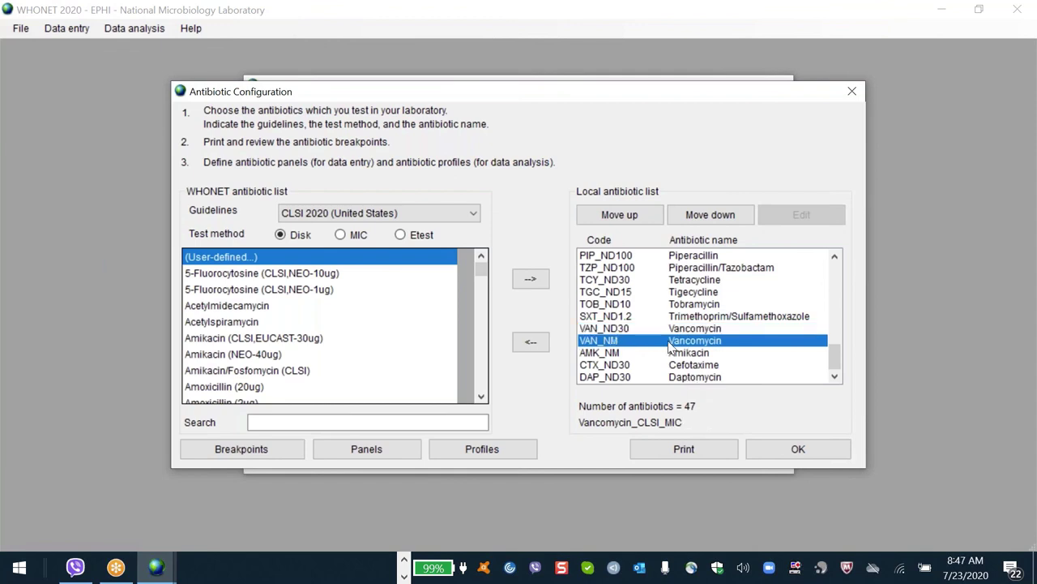
{"action": "key", "text": "Down"}
{"action": "key", "text": "Down"}
{"action": "key", "text": "Down"}
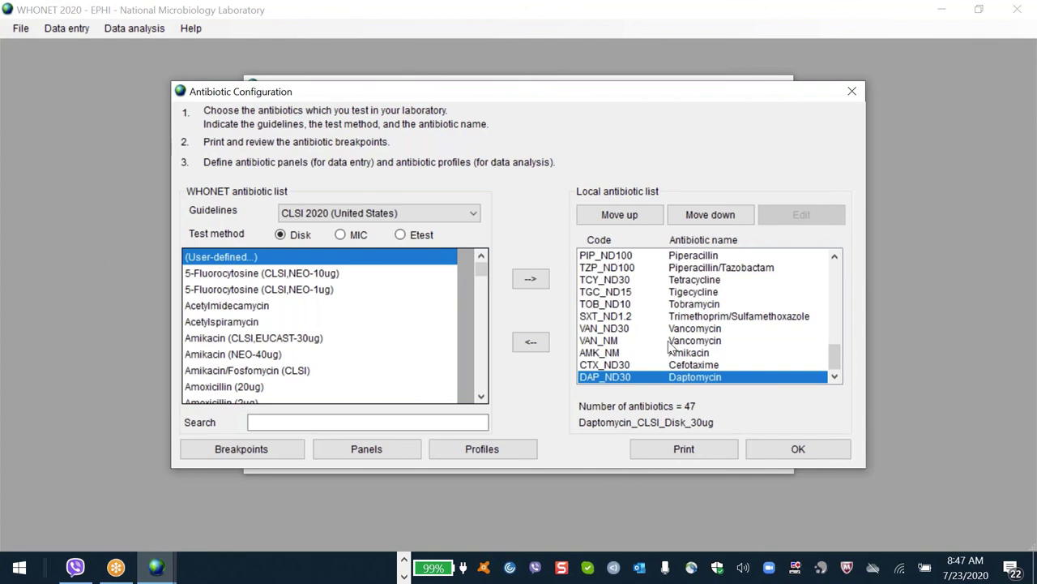
{"action": "key", "text": "Up"}
{"action": "key", "text": "Up"}
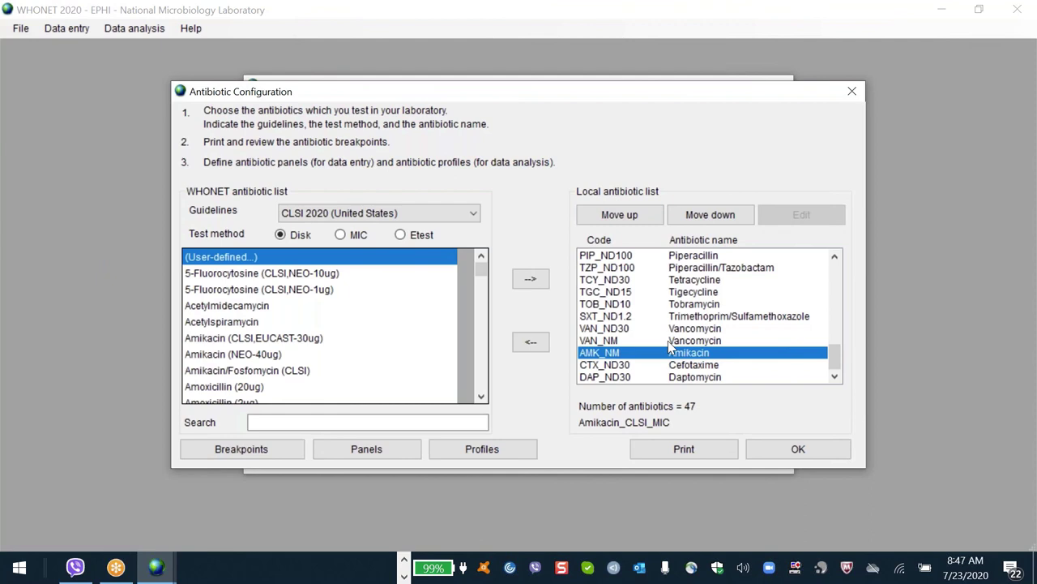
{"action": "key", "text": "Return"}
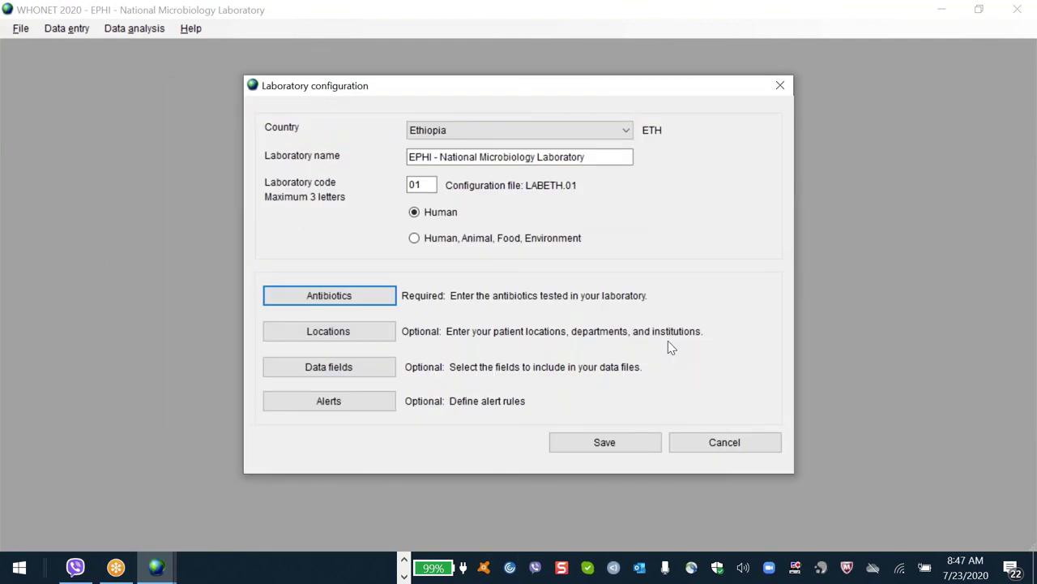
- Switch to Chrome, search Google for "clsi free" and open the Free Resources - CLSI result
{"action": "key", "text": "super"}
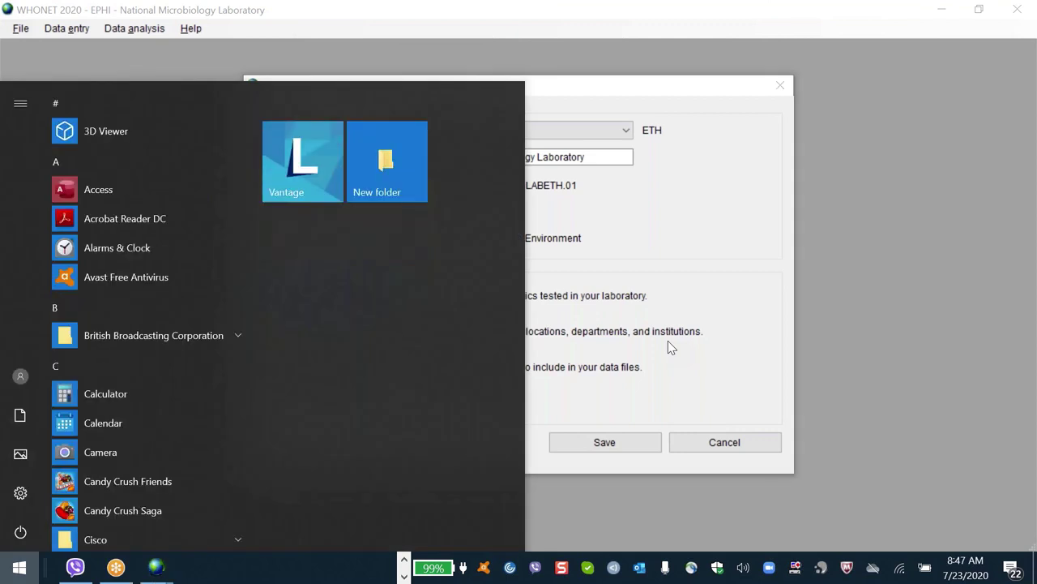
{"action": "key", "text": "super"}
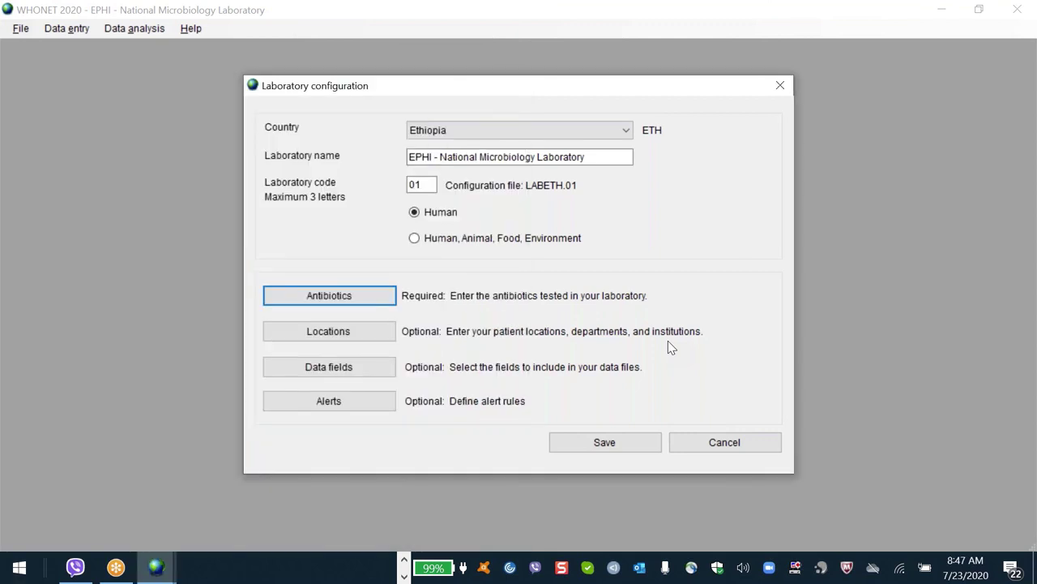
{"action": "key", "text": "super+d"}
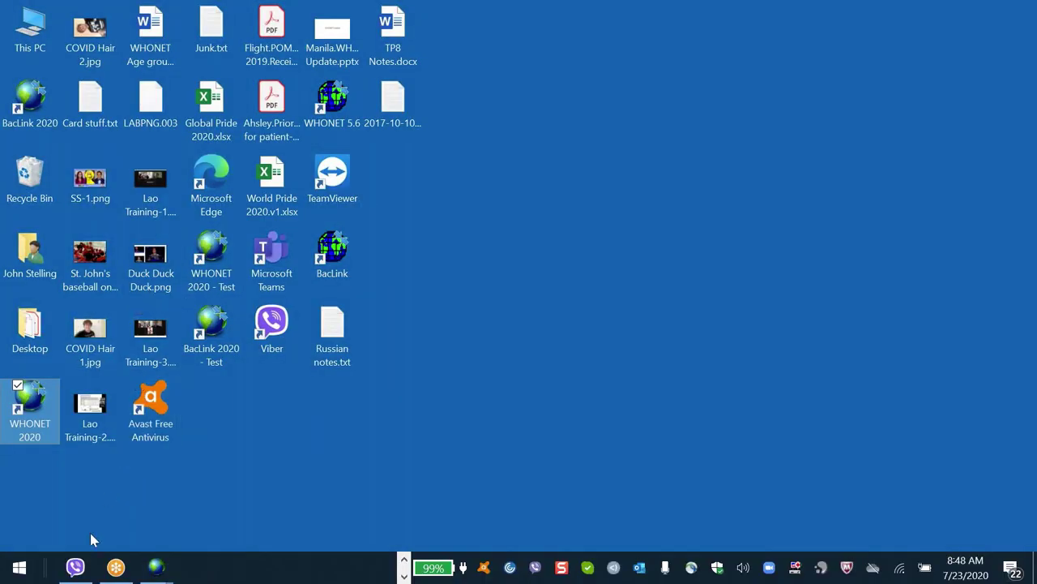
{"action": "left_click", "coordinate": [405, 558]}
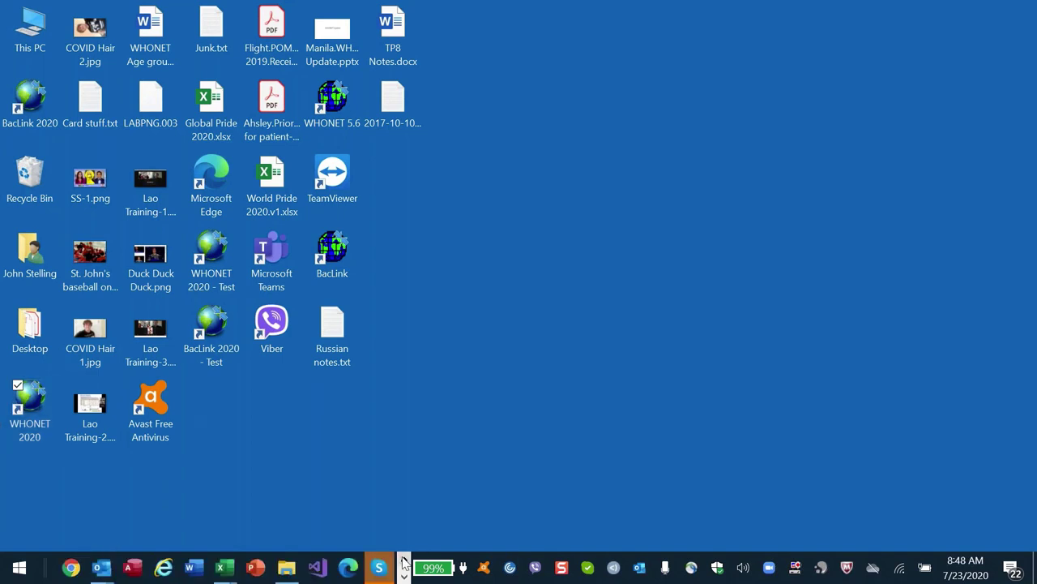
{"action": "left_click", "coordinate": [72, 571]}
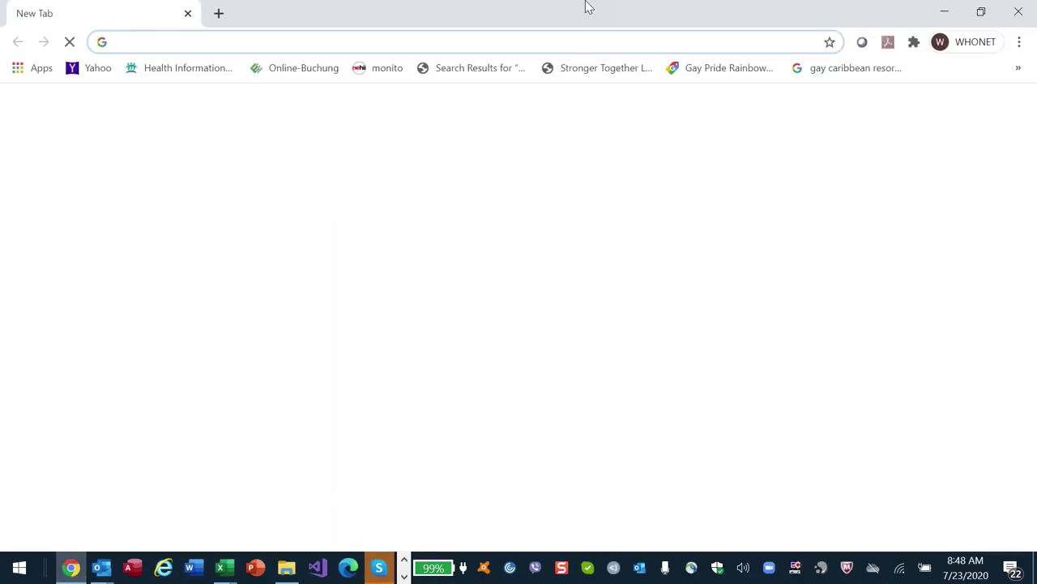
{"action": "type", "text": "clsi fre"}
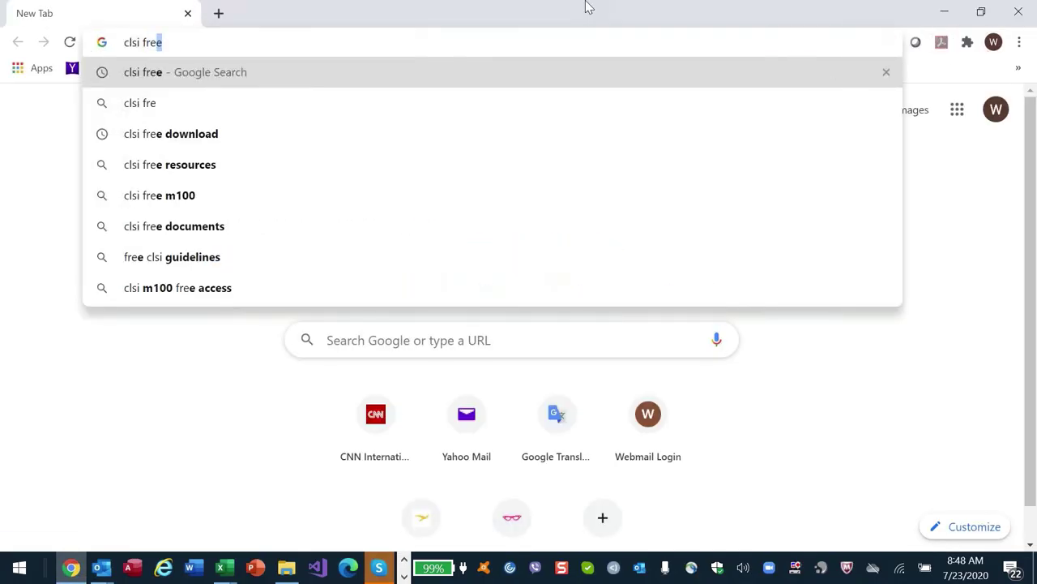
{"action": "key", "text": "Return"}
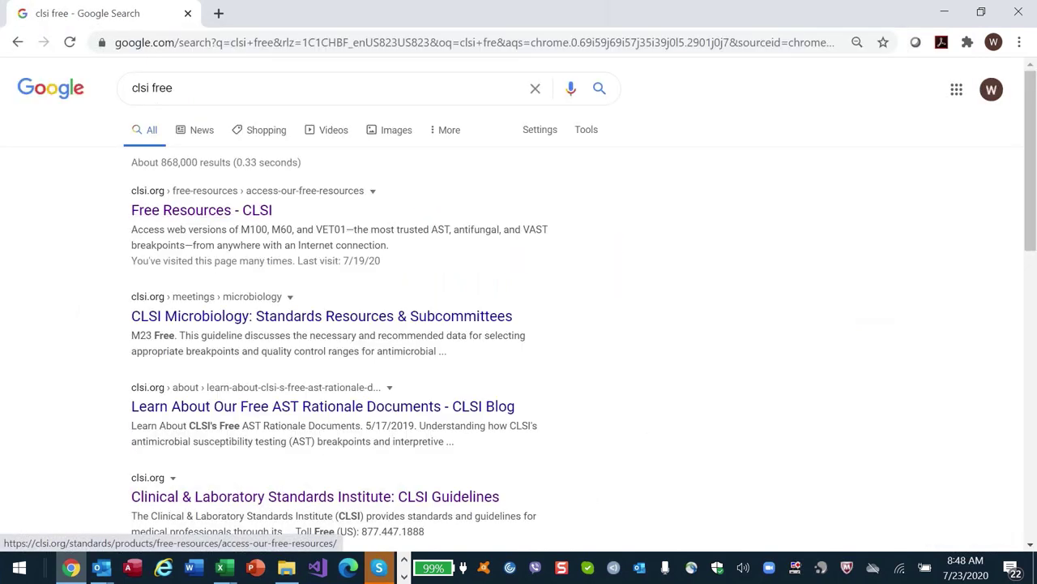
{"action": "left_click", "coordinate": [202, 210]}
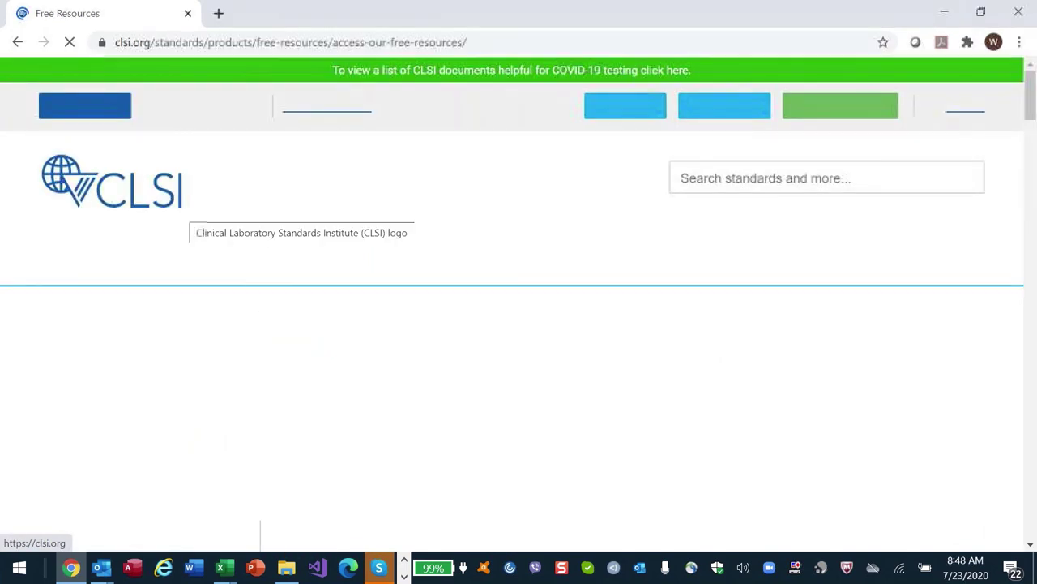
- Examine the free CLSI documents from M100 and M60 through VET08, and return to the M100 and M60 Free entry
{"action": "scroll", "coordinate": [180, 218], "scroll_direction": "down", "scroll_amount": 4}
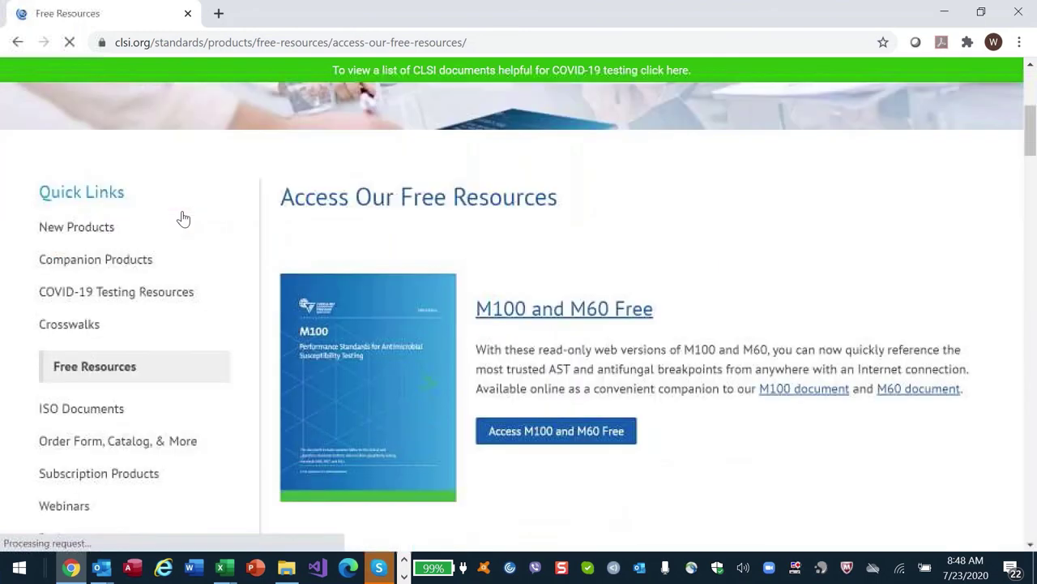
{"action": "scroll", "coordinate": [183, 218], "scroll_direction": "down", "scroll_amount": 1}
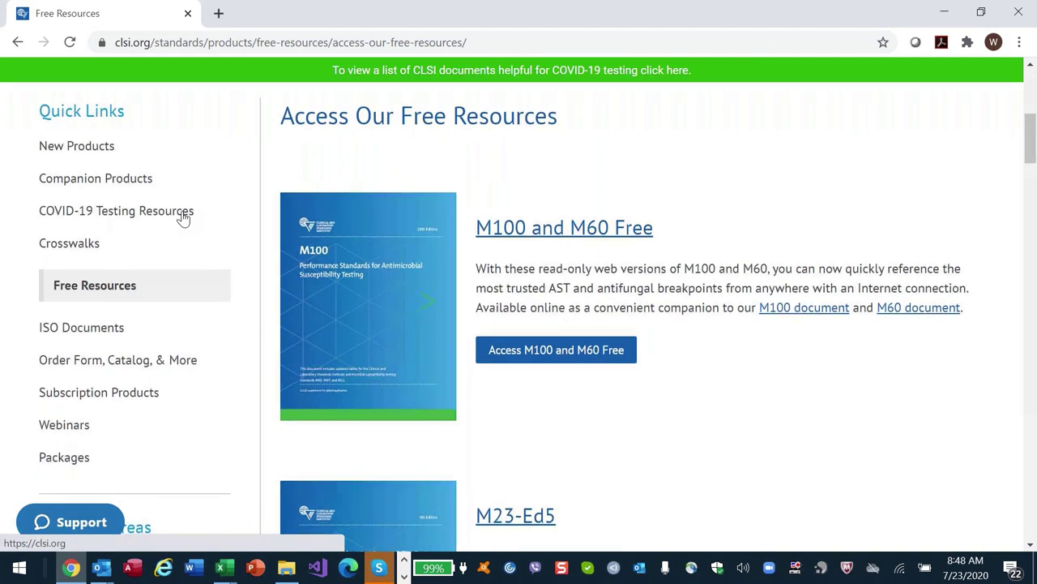
{"action": "scroll", "coordinate": [183, 218], "scroll_direction": "down", "scroll_amount": 2}
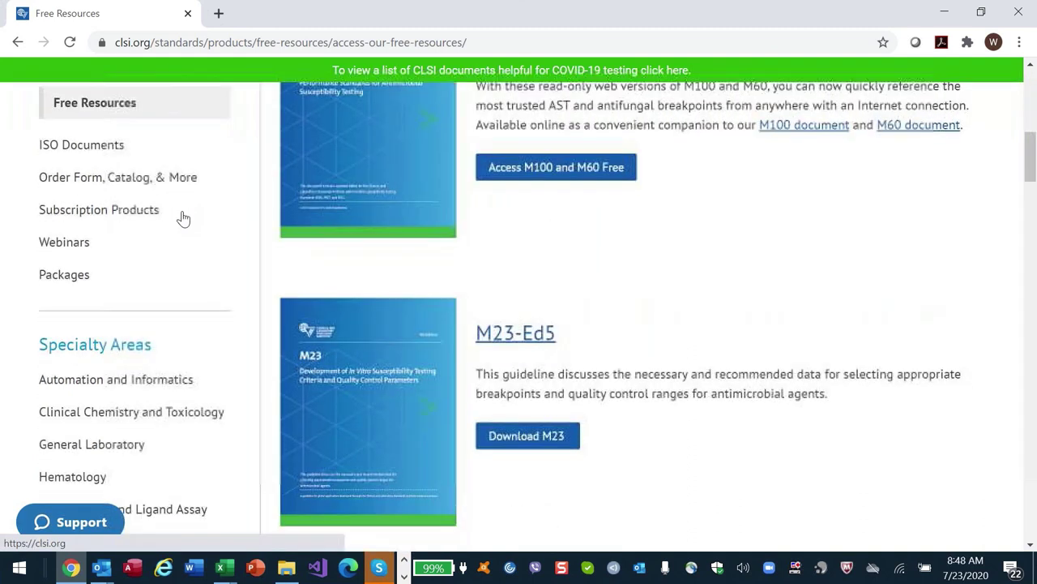
{"action": "scroll", "coordinate": [183, 218], "scroll_direction": "down", "scroll_amount": 1}
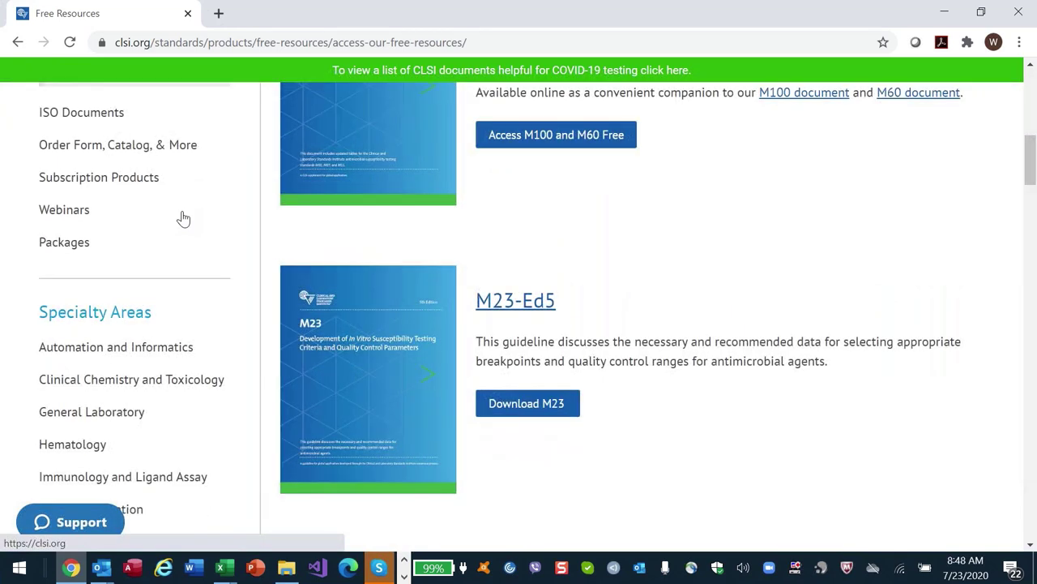
{"action": "scroll", "coordinate": [183, 218], "scroll_direction": "down", "scroll_amount": 2}
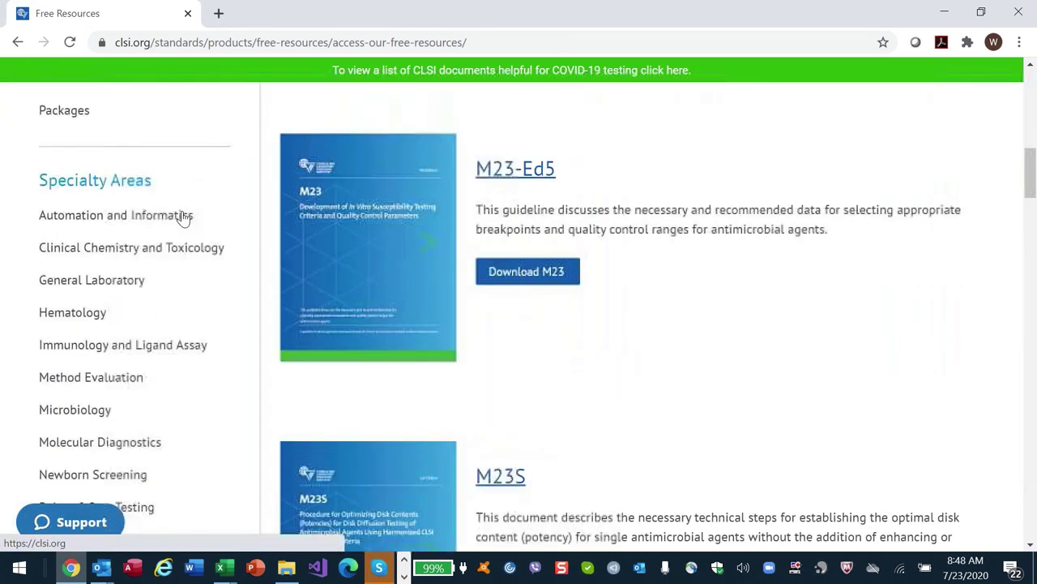
{"action": "scroll", "coordinate": [183, 219], "scroll_direction": "down", "scroll_amount": 3}
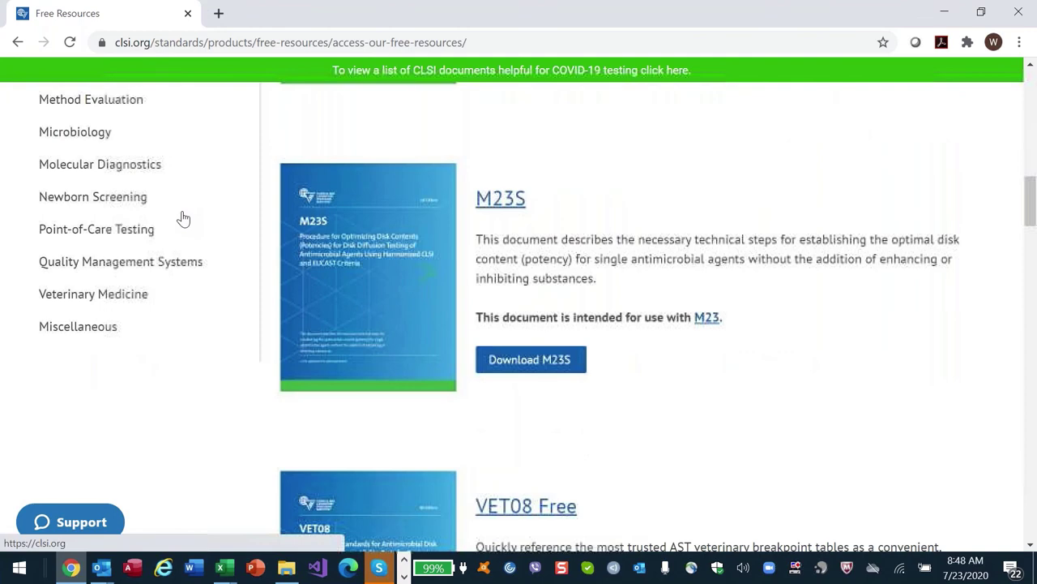
{"action": "scroll", "coordinate": [183, 218], "scroll_direction": "down", "scroll_amount": 2}
{"action": "scroll", "coordinate": [183, 218], "scroll_direction": "down", "scroll_amount": 1}
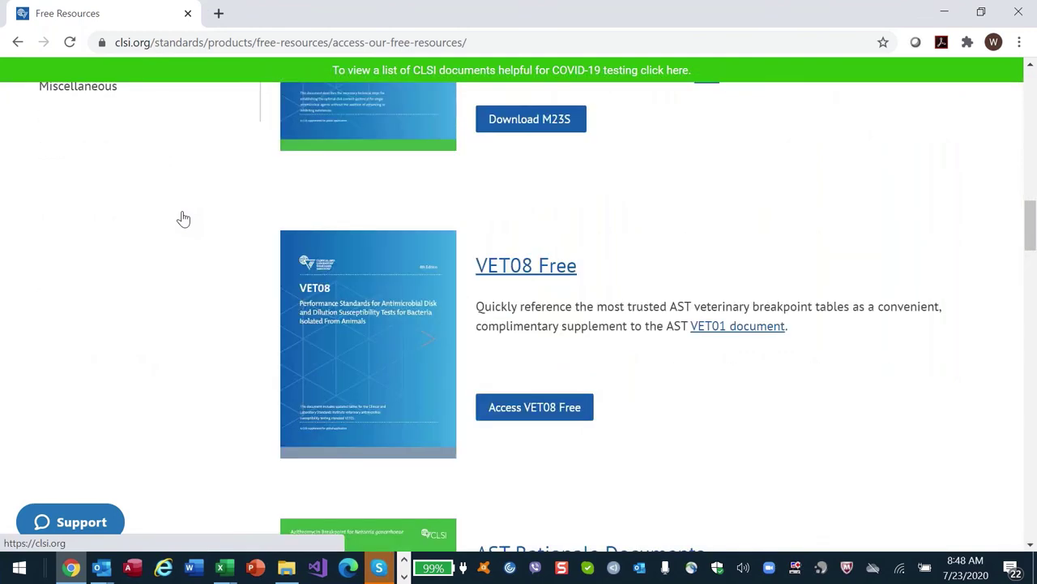
{"action": "scroll", "coordinate": [183, 218], "scroll_direction": "up", "scroll_amount": 8}
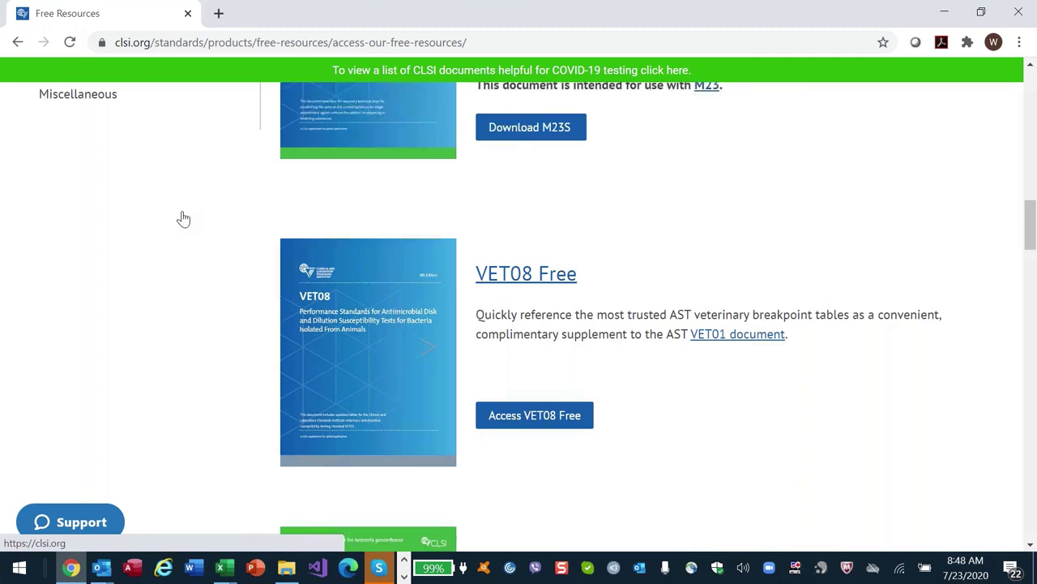
{"action": "scroll", "coordinate": [183, 218], "scroll_direction": "up", "scroll_amount": 1}
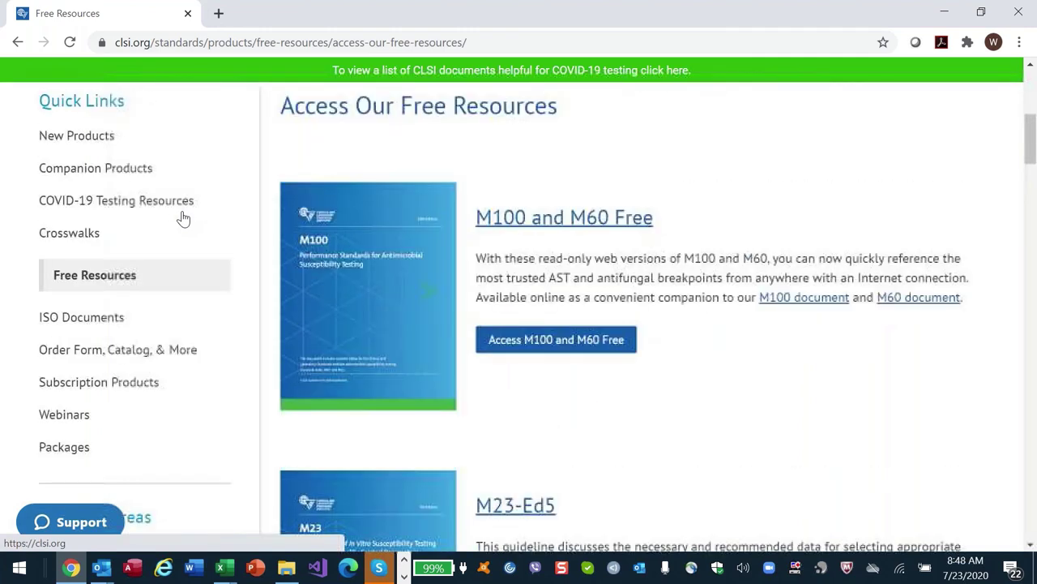
{"action": "scroll", "coordinate": [183, 218], "scroll_direction": "up", "scroll_amount": 1}
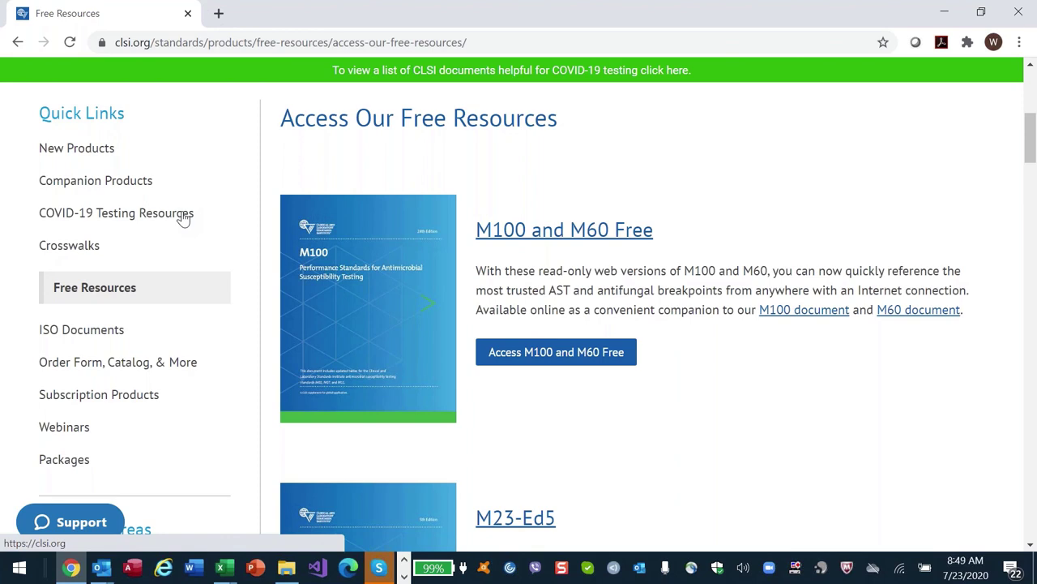
- Read the M23S entry about optimizing disk contents (potencies), and return to the start of the page
{"action": "scroll", "coordinate": [183, 218], "scroll_direction": "down", "scroll_amount": 6}
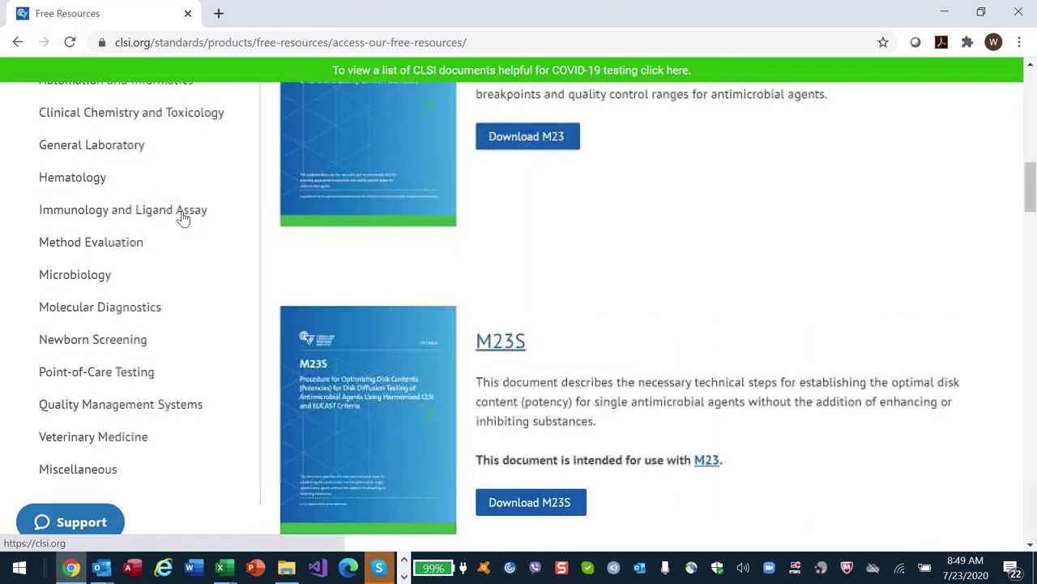
{"action": "scroll", "coordinate": [183, 219], "scroll_direction": "down", "scroll_amount": 1}
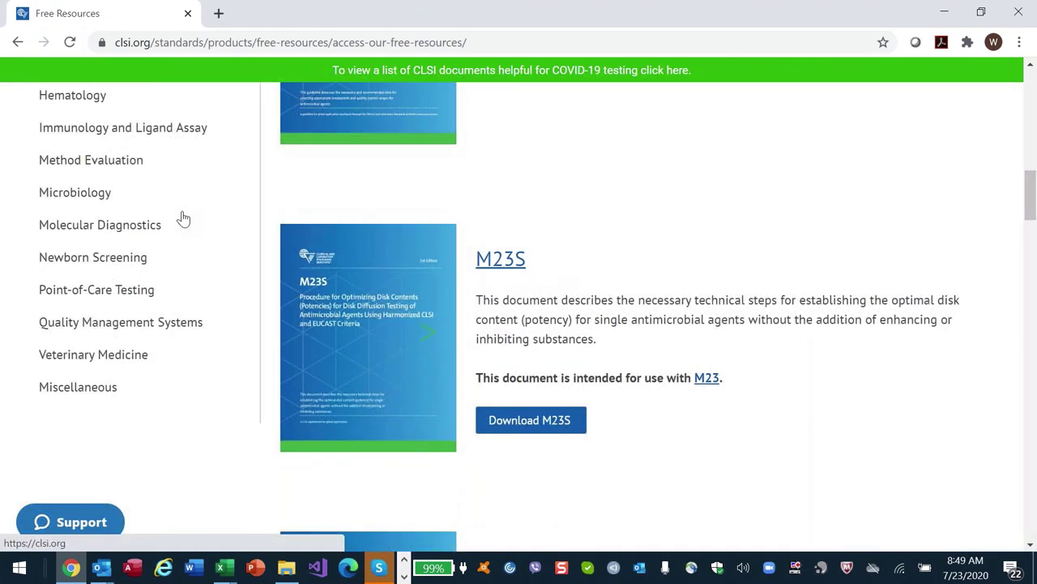
{"action": "key", "text": "Home"}
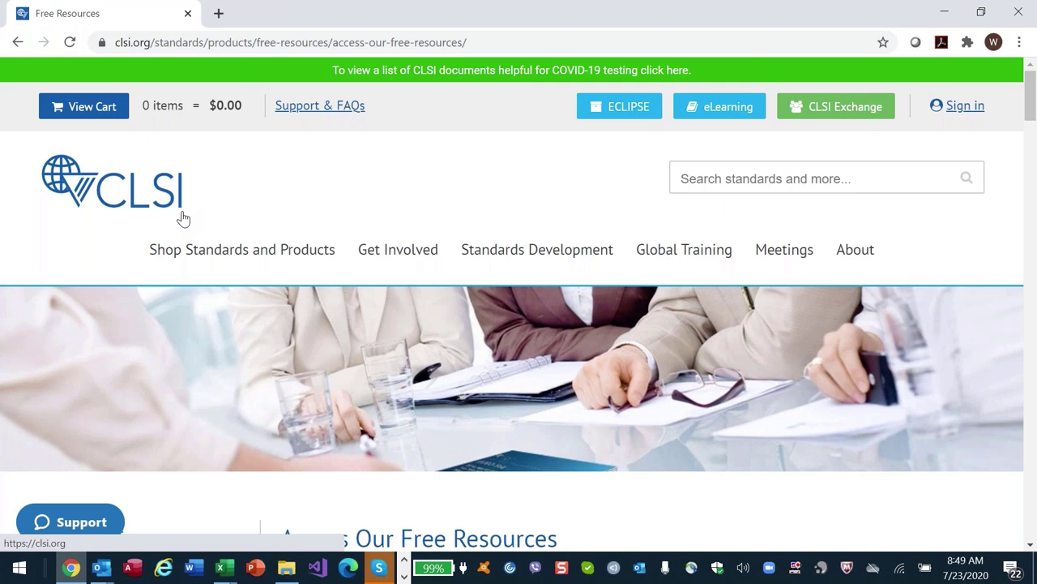
- Open the free CLSI M100-ED30:2020 web version and review its Overview of Changes through the Table 2A Enterobacterales entries
{"action": "scroll", "coordinate": [183, 218], "scroll_direction": "down", "scroll_amount": 3}
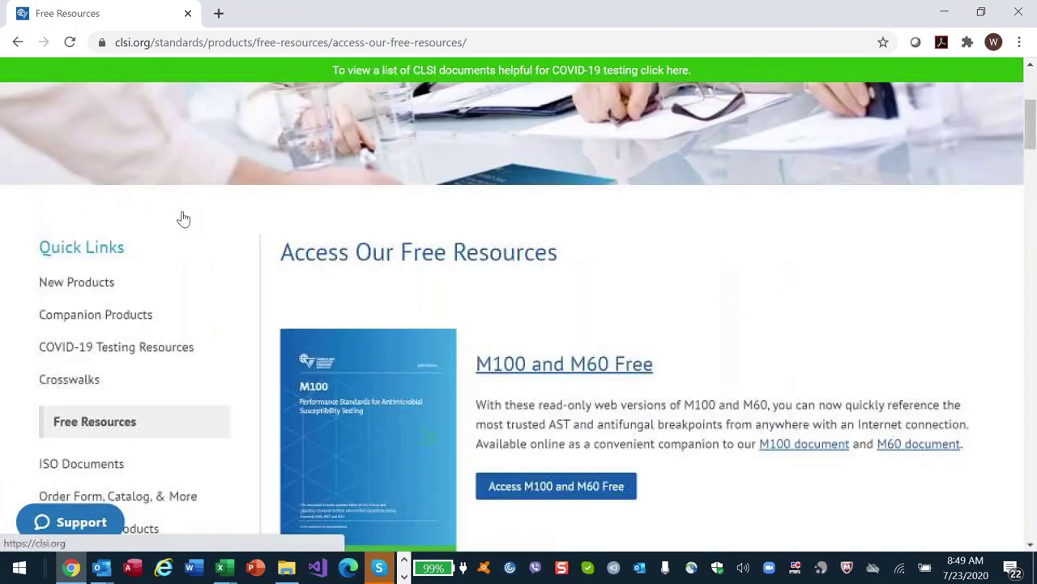
{"action": "scroll", "coordinate": [183, 218], "scroll_direction": "down", "scroll_amount": 1}
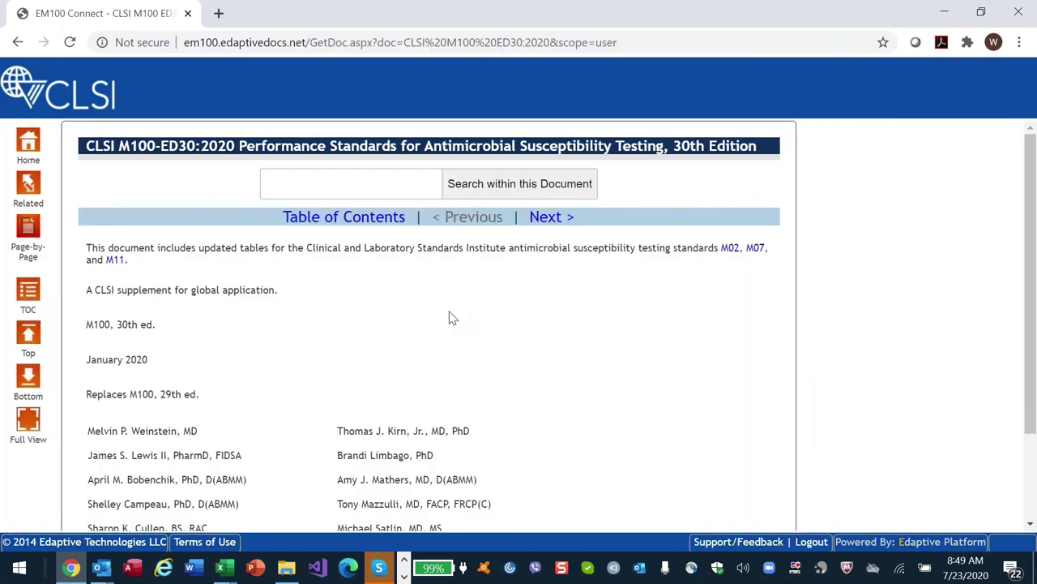
{"action": "left_click", "coordinate": [28, 294]}
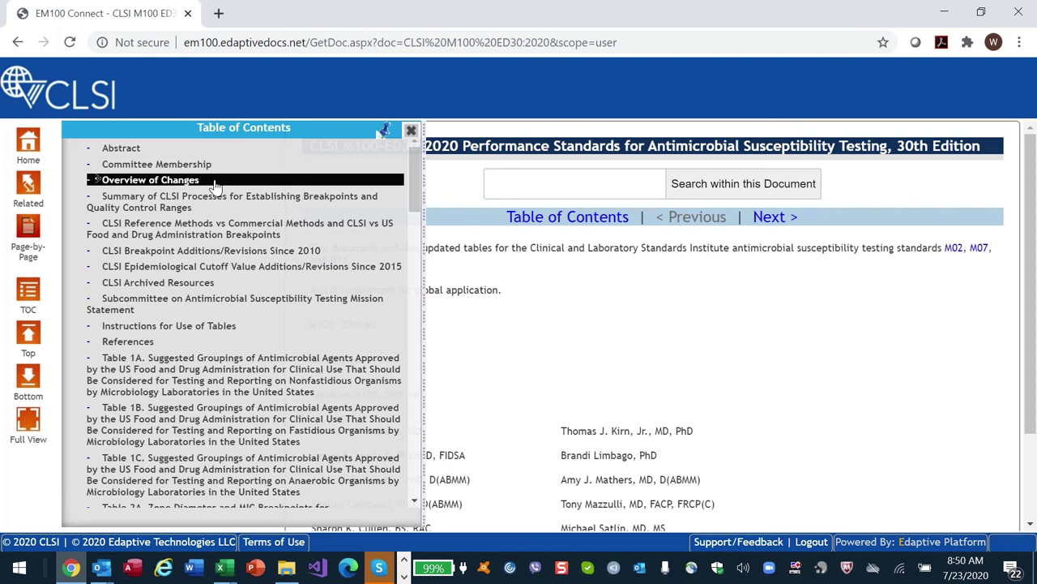
{"action": "left_click", "coordinate": [215, 186]}
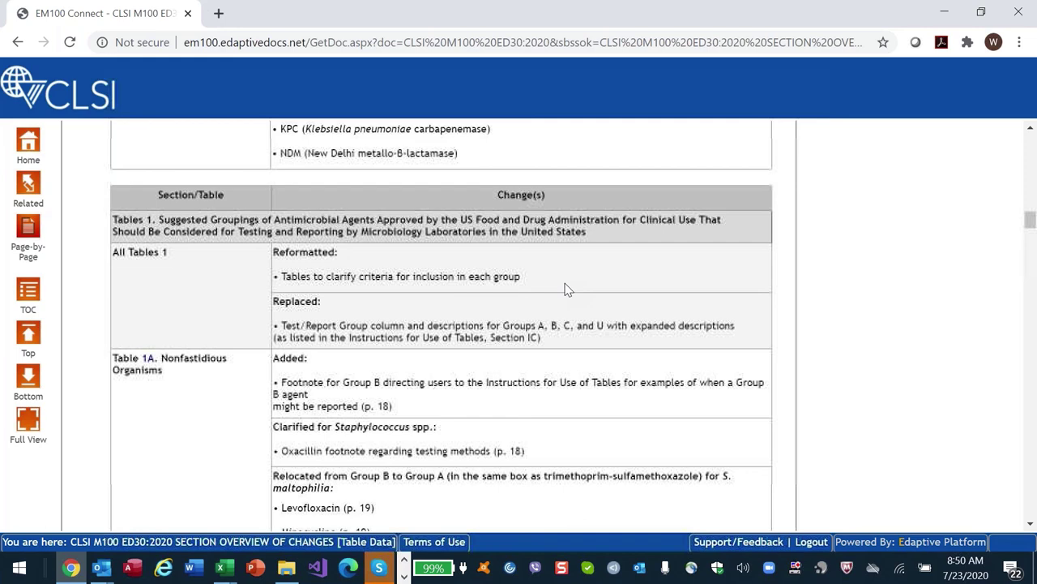
{"action": "scroll", "coordinate": [567, 289], "scroll_direction": "down", "scroll_amount": 10}
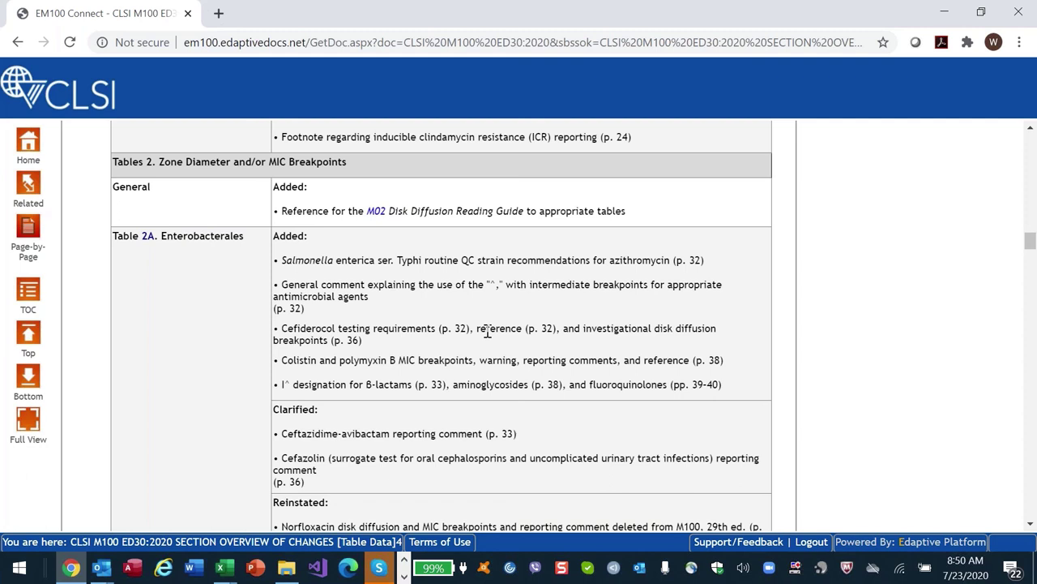
- Open Table 1A for nonfastidious organisms in the M100 document and examine its Group A and Group B antimicrobial agents
{"action": "left_click", "coordinate": [28, 296]}
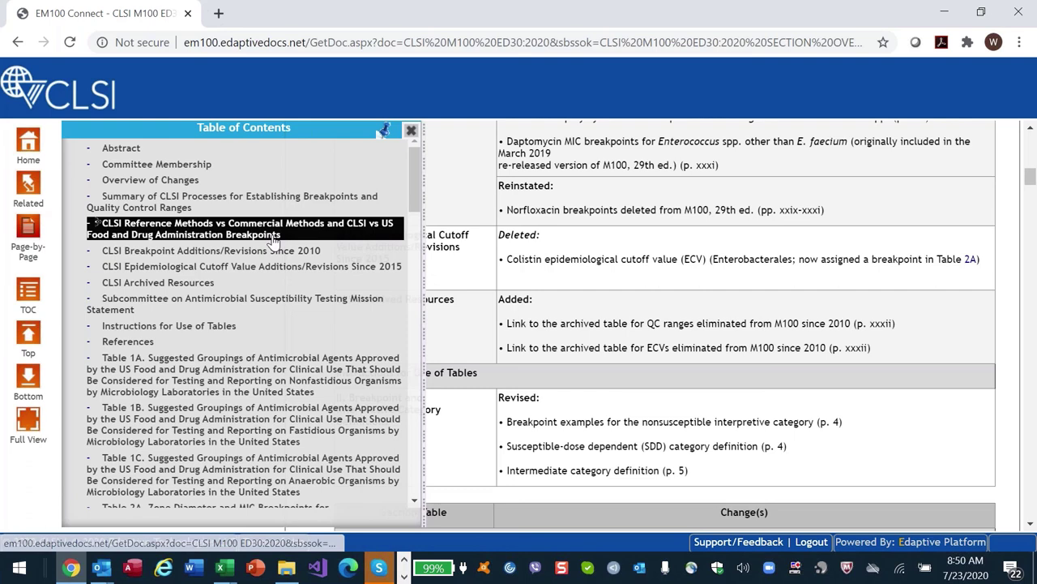
{"action": "left_click", "coordinate": [243, 369]}
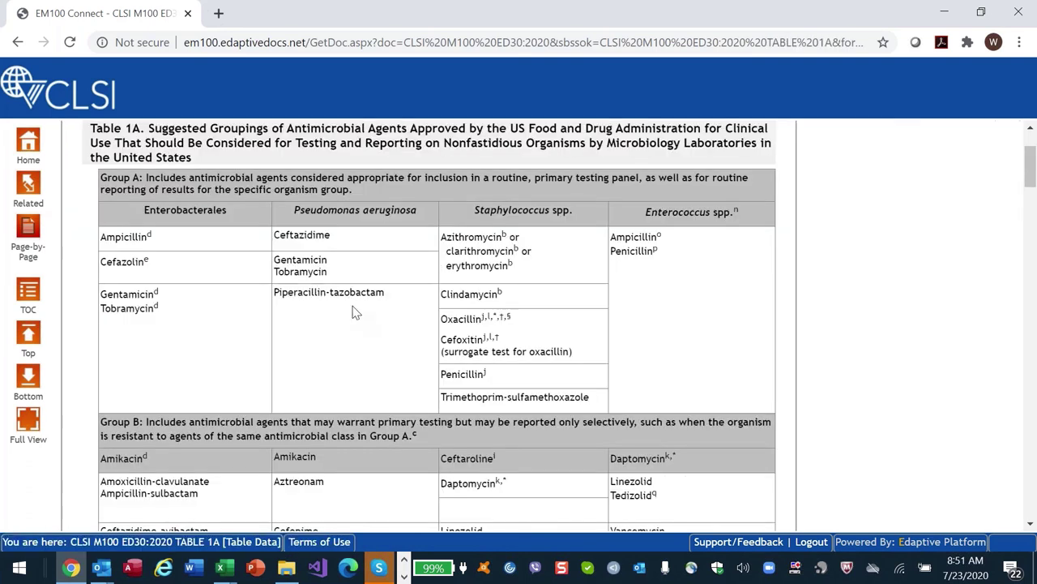
{"action": "scroll", "coordinate": [226, 229], "scroll_direction": "down", "scroll_amount": 2}
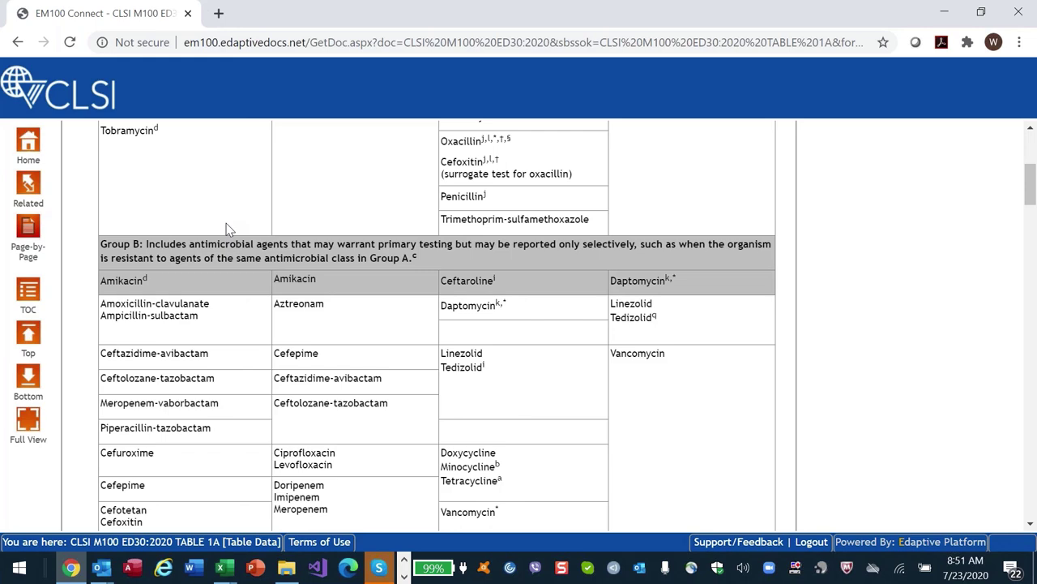
- Examine the Group A and Group B agents in Table 1A, including meropenem-vaborbactam, and continue through the Group C and Group U agents
{"action": "scroll", "coordinate": [226, 229], "scroll_direction": "up", "scroll_amount": 1}
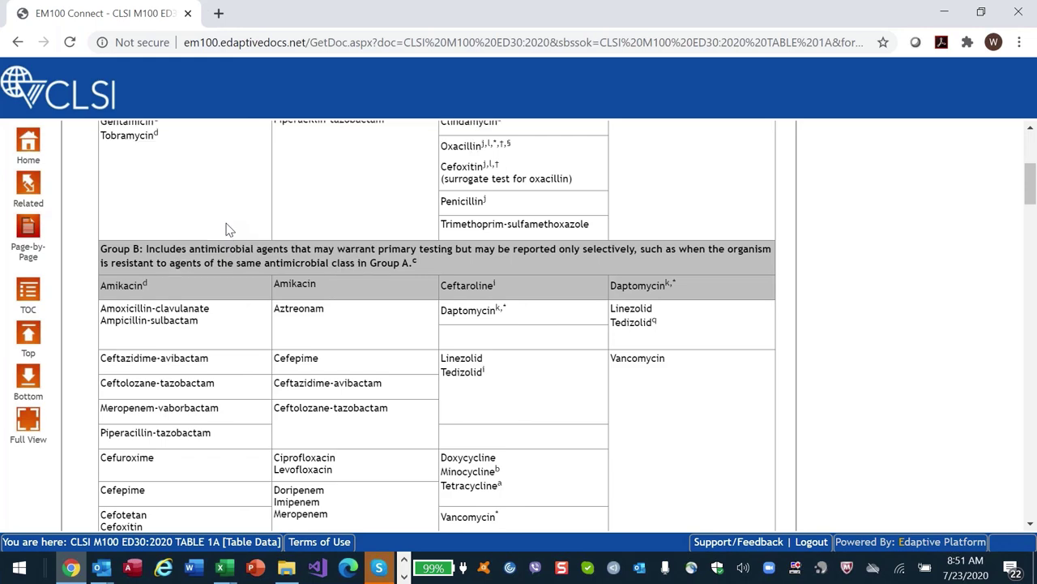
{"action": "scroll", "coordinate": [226, 228], "scroll_direction": "up", "scroll_amount": 2}
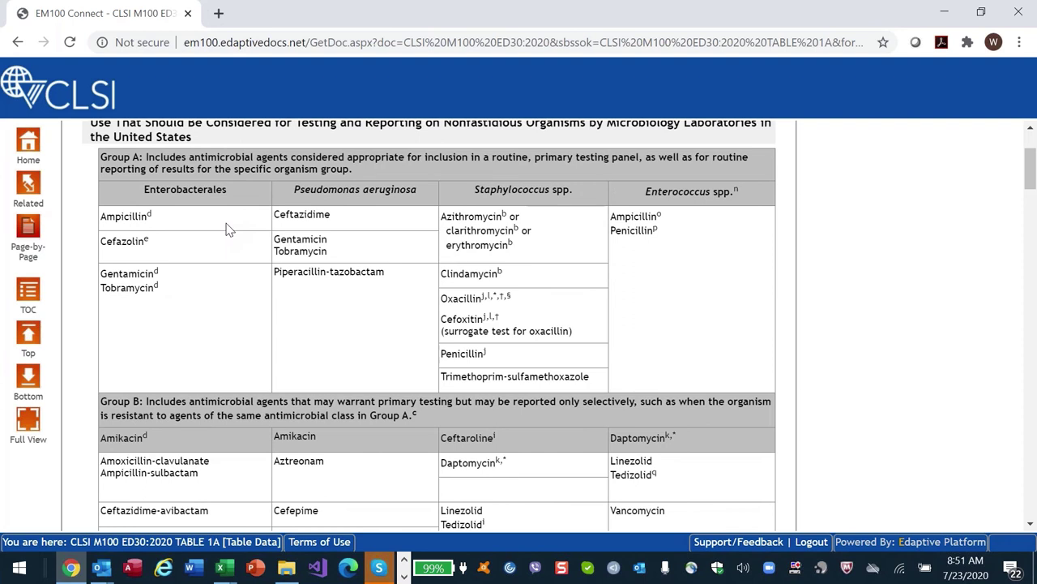
{"action": "scroll", "coordinate": [228, 231], "scroll_direction": "down", "scroll_amount": 3}
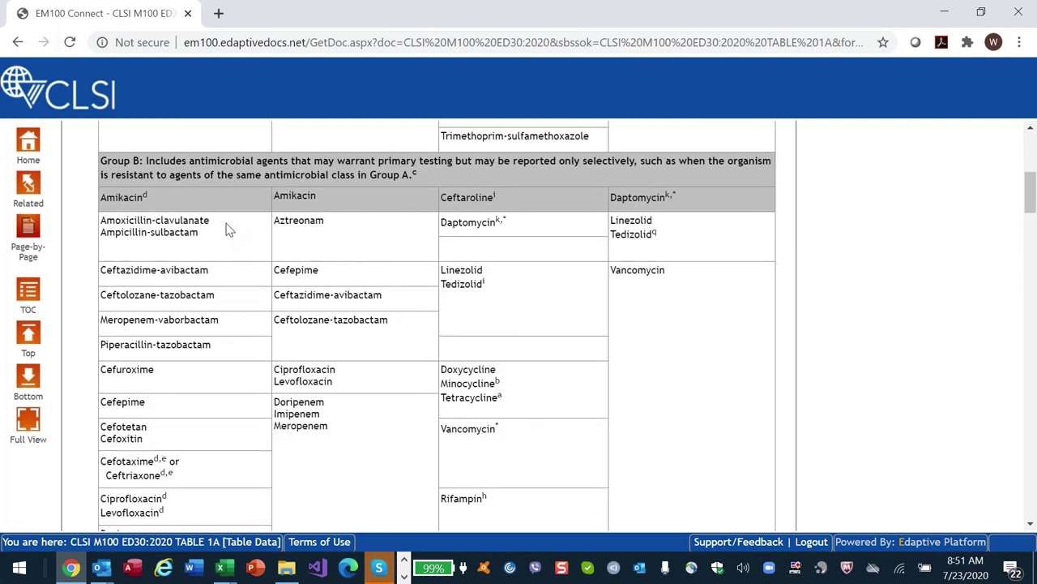
{"action": "scroll", "coordinate": [219, 313], "scroll_direction": "down", "scroll_amount": 1}
{"action": "left_click_drag", "start_coordinate": [219, 312], "coordinate": [156, 328]}
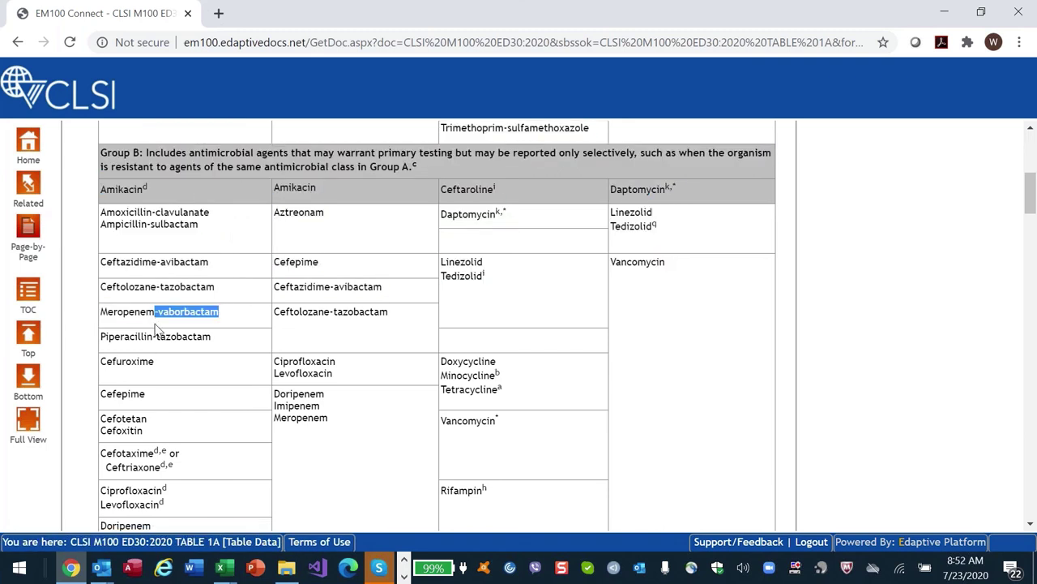
{"action": "scroll", "coordinate": [156, 327], "scroll_direction": "down", "scroll_amount": 4}
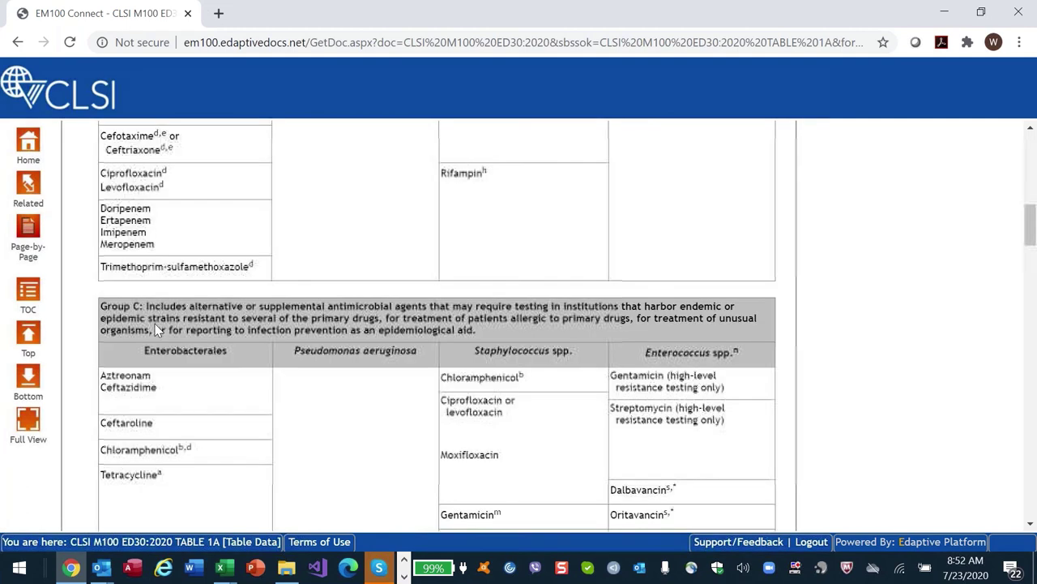
{"action": "scroll", "coordinate": [156, 327], "scroll_direction": "down", "scroll_amount": 1}
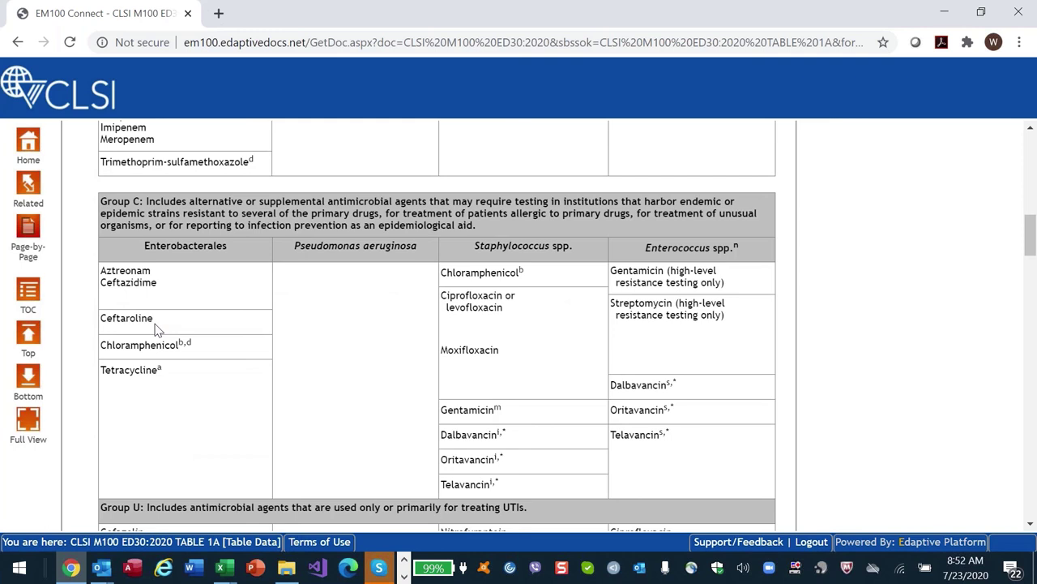
{"action": "scroll", "coordinate": [156, 327], "scroll_direction": "down", "scroll_amount": 1}
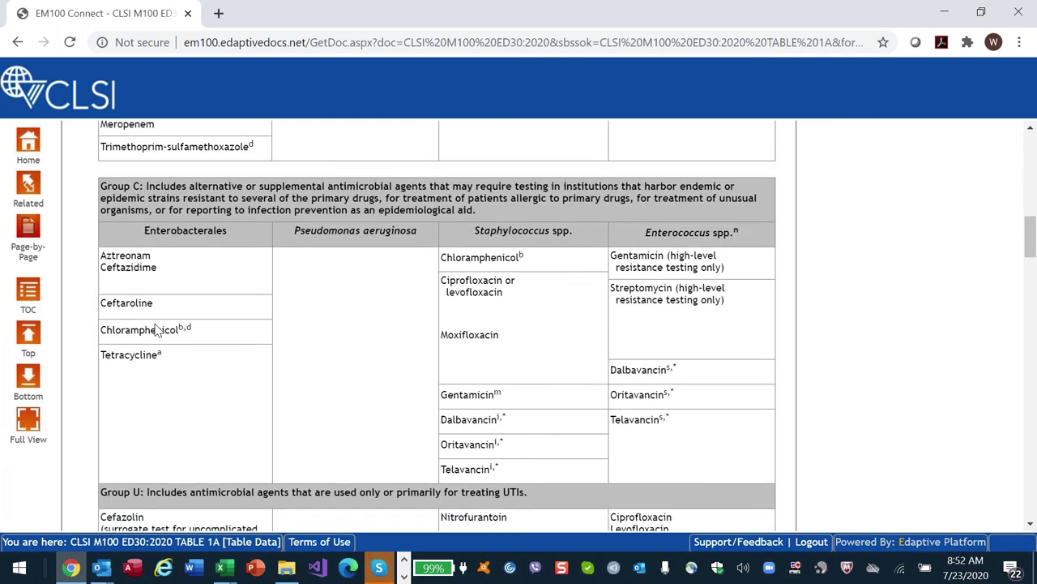
{"action": "scroll", "coordinate": [156, 327], "scroll_direction": "down", "scroll_amount": 2}
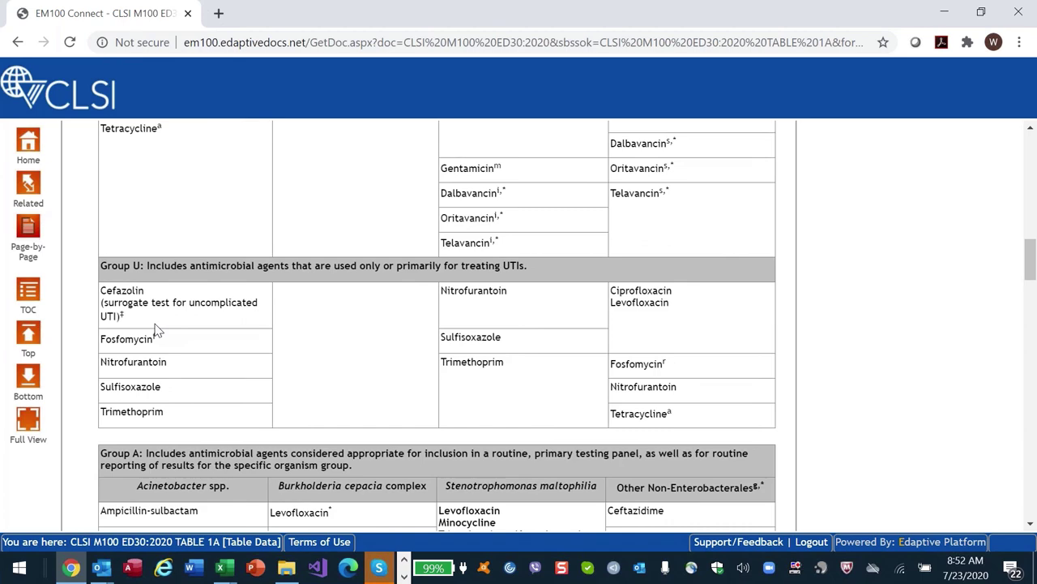
{"action": "scroll", "coordinate": [155, 328], "scroll_direction": "up", "scroll_amount": 1}
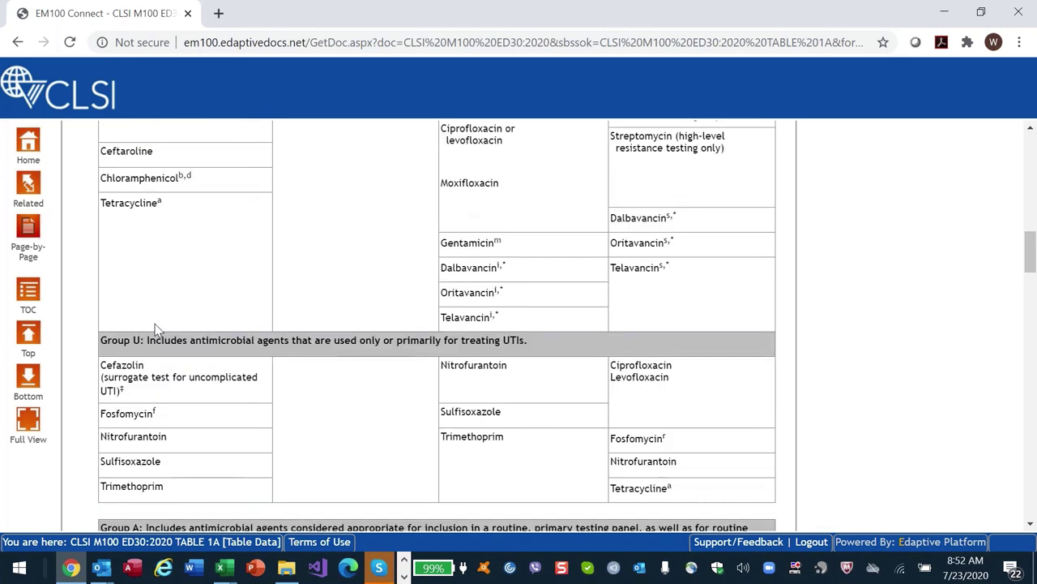
- Review Table 1A again from its title to the Group A and B agents for Acinetobacter, Burkholderia cepacia complex and Stenotrophomonas maltophilia
{"action": "scroll", "coordinate": [157, 328], "scroll_direction": "up", "scroll_amount": 5}
{"action": "scroll", "coordinate": [158, 329], "scroll_direction": "up", "scroll_amount": 3}
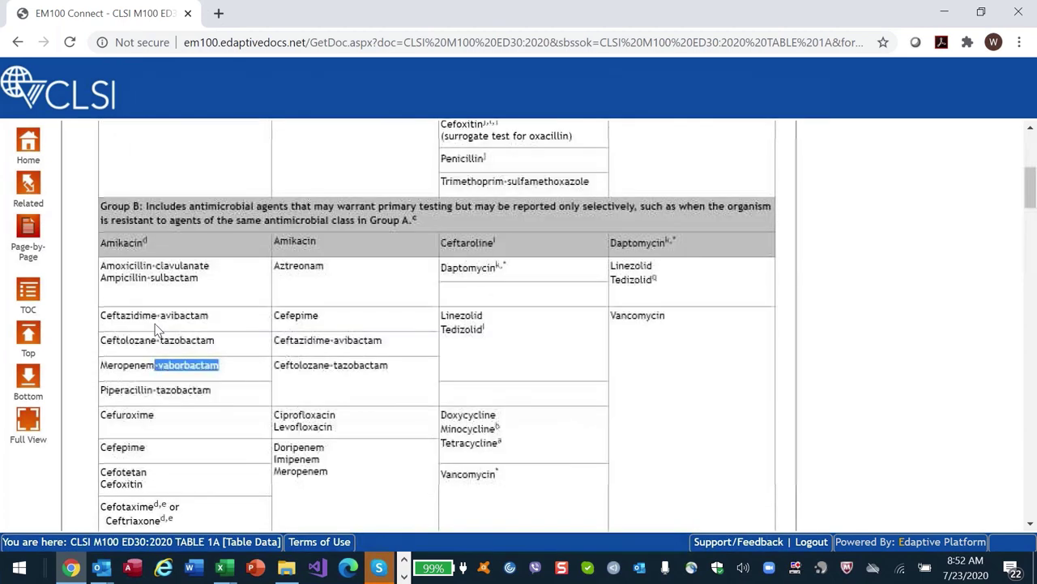
{"action": "scroll", "coordinate": [158, 328], "scroll_direction": "up", "scroll_amount": 3}
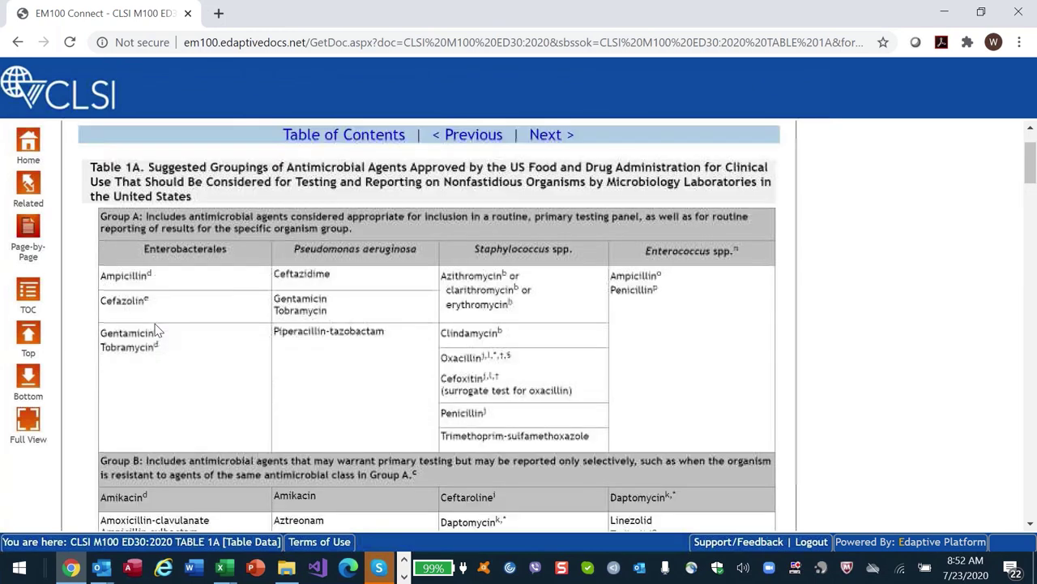
{"action": "scroll", "coordinate": [158, 328], "scroll_direction": "up", "scroll_amount": 1}
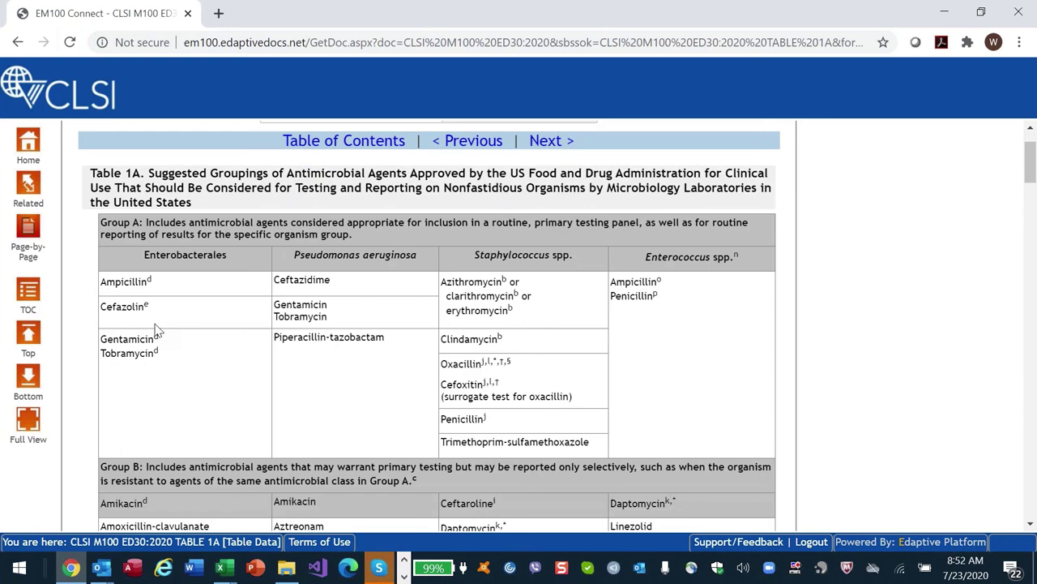
{"action": "scroll", "coordinate": [157, 328], "scroll_direction": "down", "scroll_amount": 1}
{"action": "scroll", "coordinate": [157, 330], "scroll_direction": "down", "scroll_amount": 10}
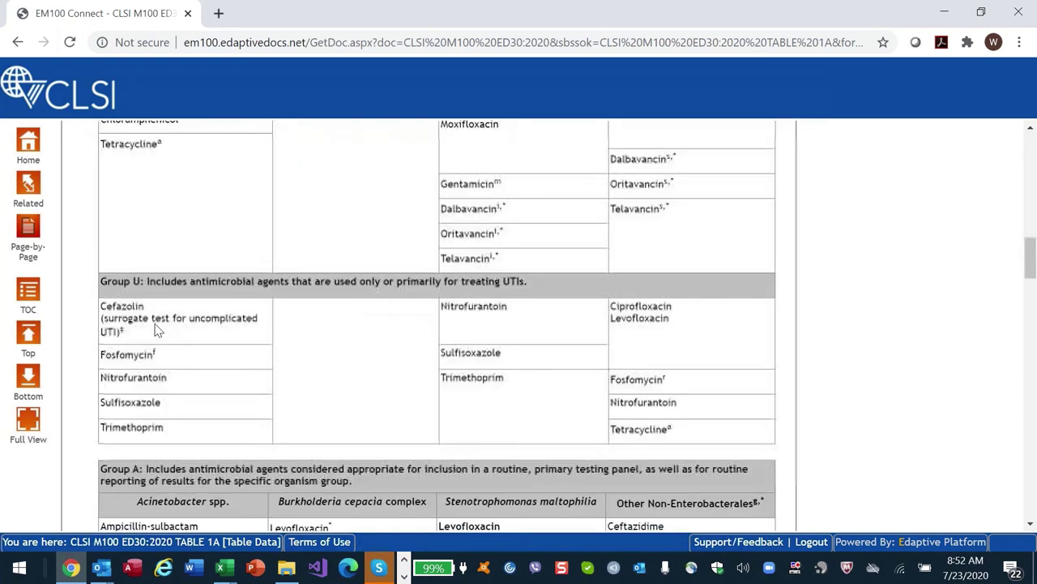
{"action": "scroll", "coordinate": [158, 328], "scroll_direction": "down", "scroll_amount": 5}
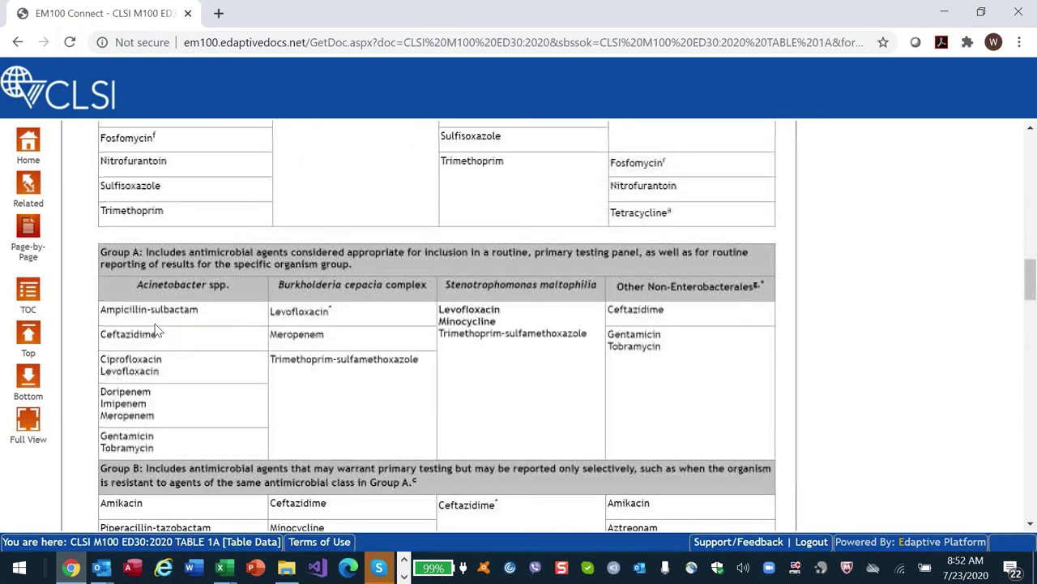
{"action": "scroll", "coordinate": [157, 328], "scroll_direction": "down", "scroll_amount": 2}
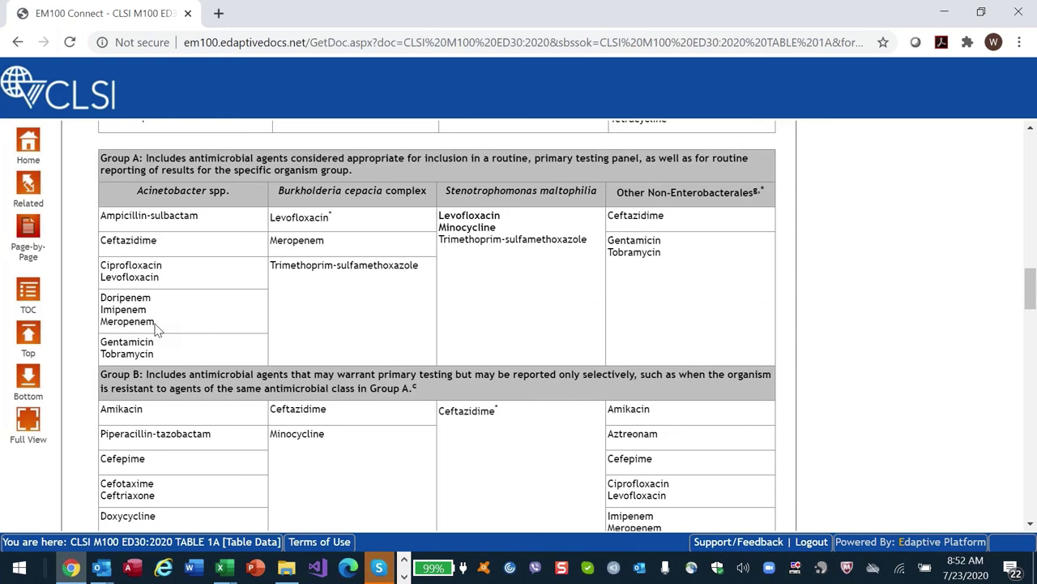
- Look through Table 1A's footnotes, CSF warning, organism comments and references, and open the document's table of contents
{"action": "scroll", "coordinate": [157, 328], "scroll_direction": "down", "scroll_amount": 10}
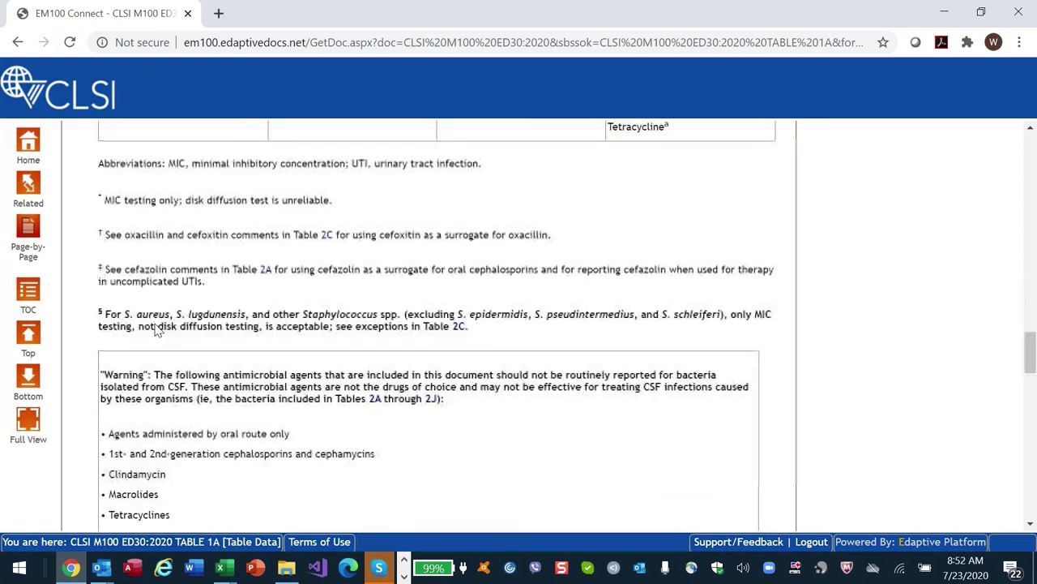
{"action": "scroll", "coordinate": [157, 328], "scroll_direction": "down", "scroll_amount": 5}
{"action": "scroll", "coordinate": [157, 329], "scroll_direction": "down", "scroll_amount": 5}
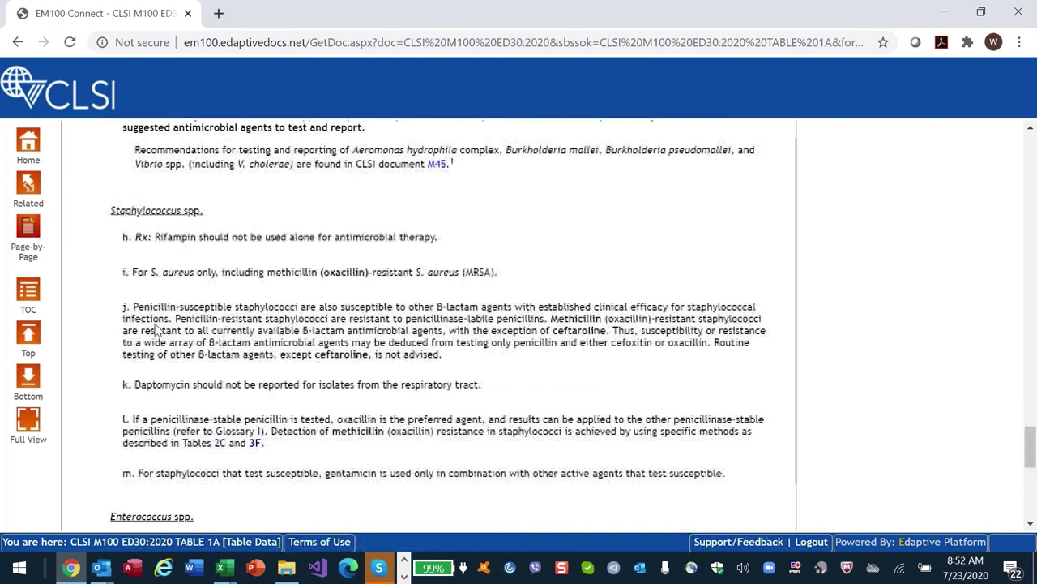
{"action": "scroll", "coordinate": [157, 328], "scroll_direction": "down", "scroll_amount": 5}
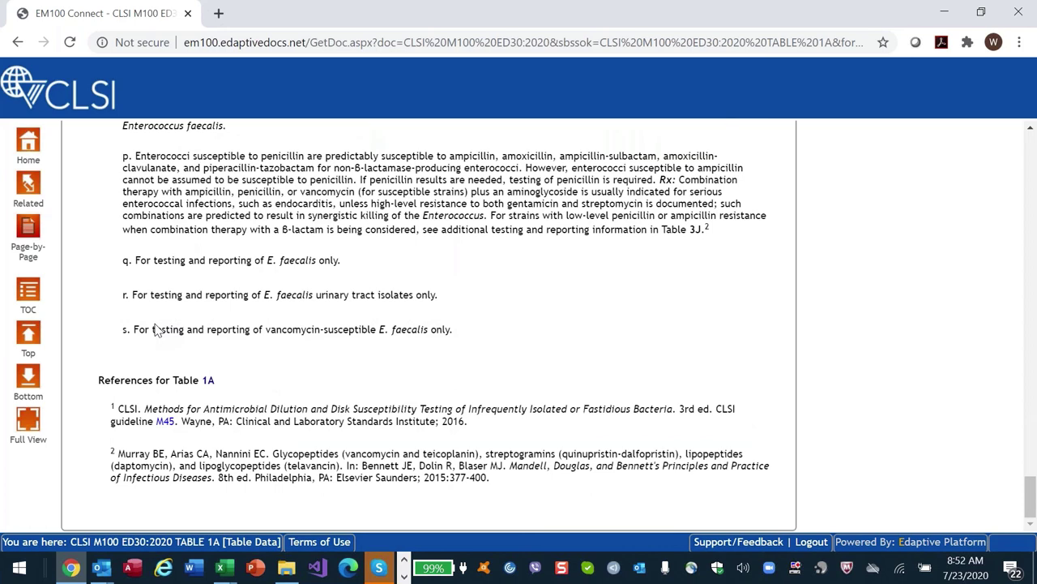
{"action": "left_click", "coordinate": [27, 293]}
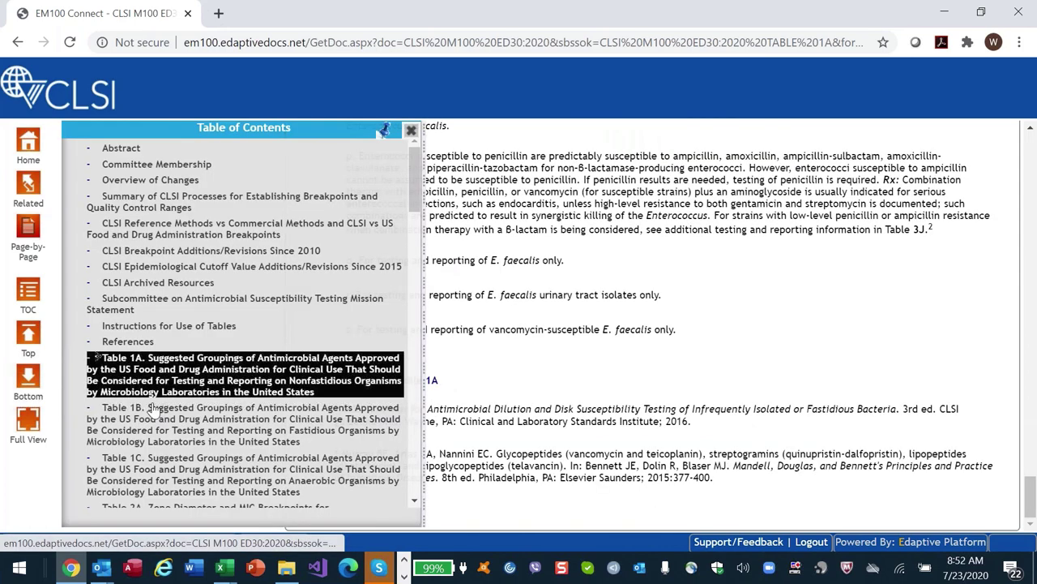
- Open Table 1B for fastidious organisms, review its antimicrobial agent Groups A to C, and open Table 1C for anaerobic organisms
{"action": "left_click", "coordinate": [154, 410]}
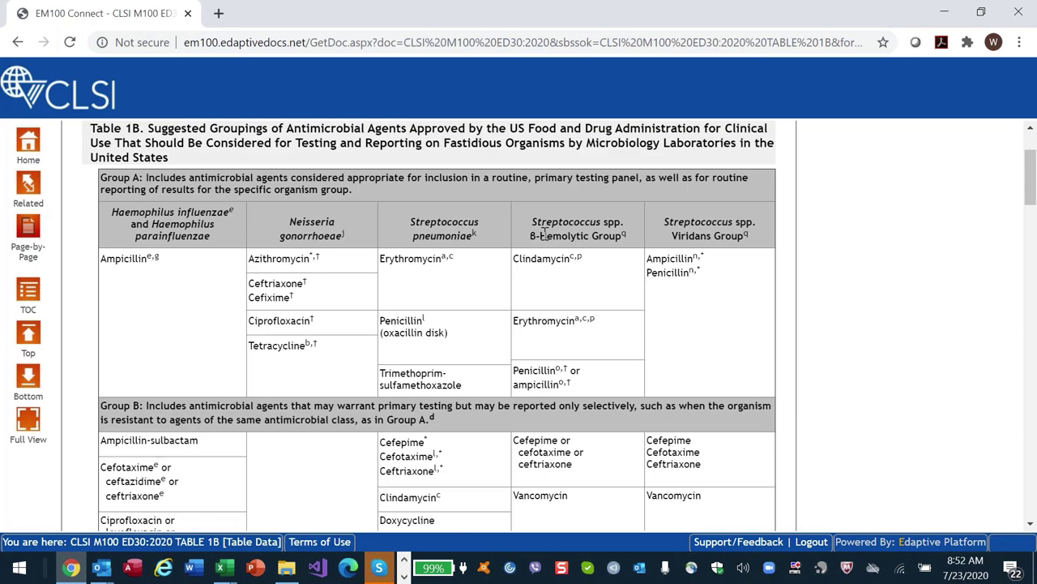
{"action": "scroll", "coordinate": [543, 235], "scroll_direction": "down", "scroll_amount": 1}
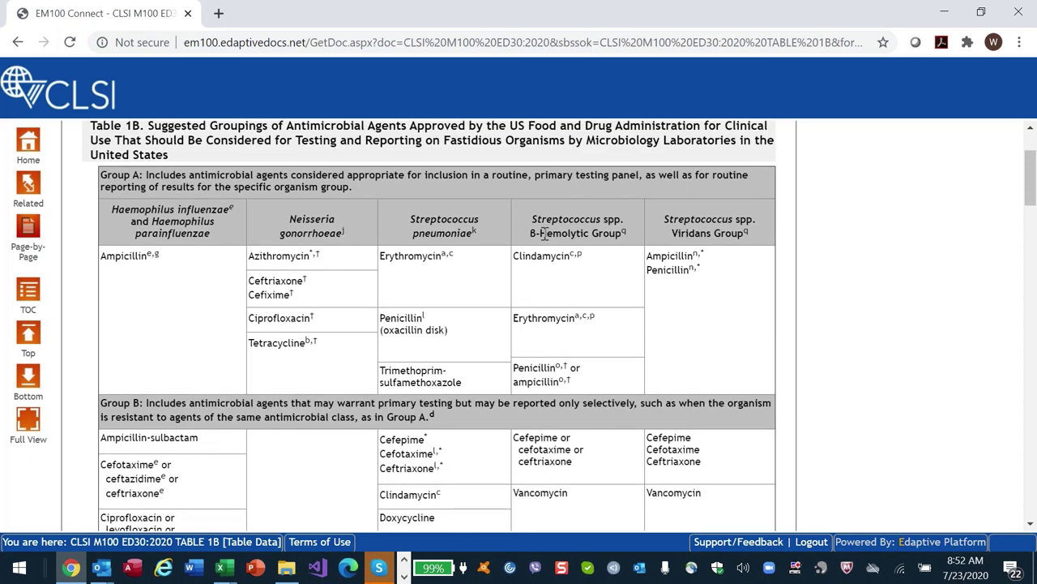
{"action": "scroll", "coordinate": [544, 234], "scroll_direction": "down", "scroll_amount": 2}
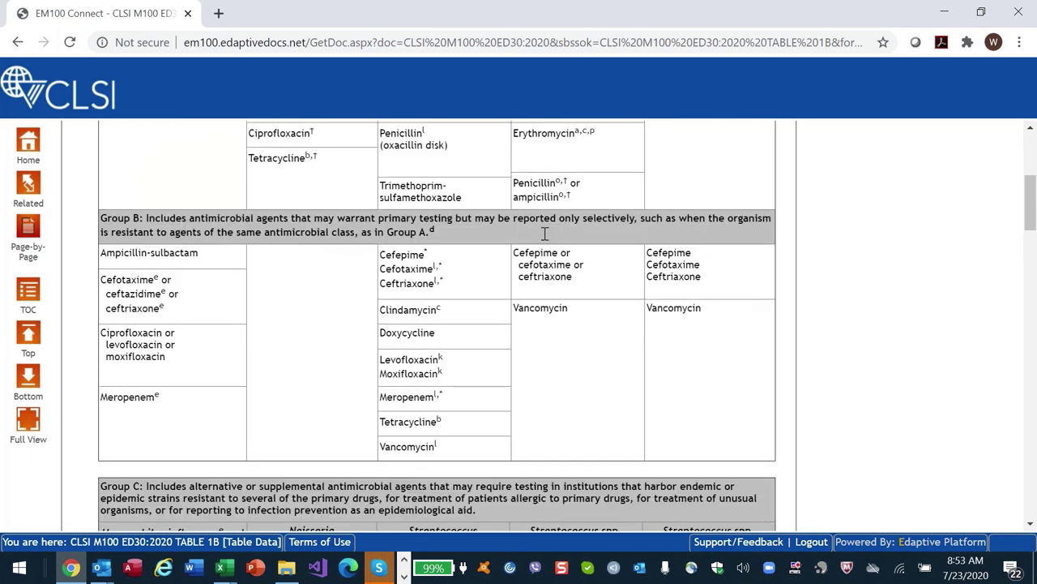
{"action": "scroll", "coordinate": [544, 234], "scroll_direction": "down", "scroll_amount": 3}
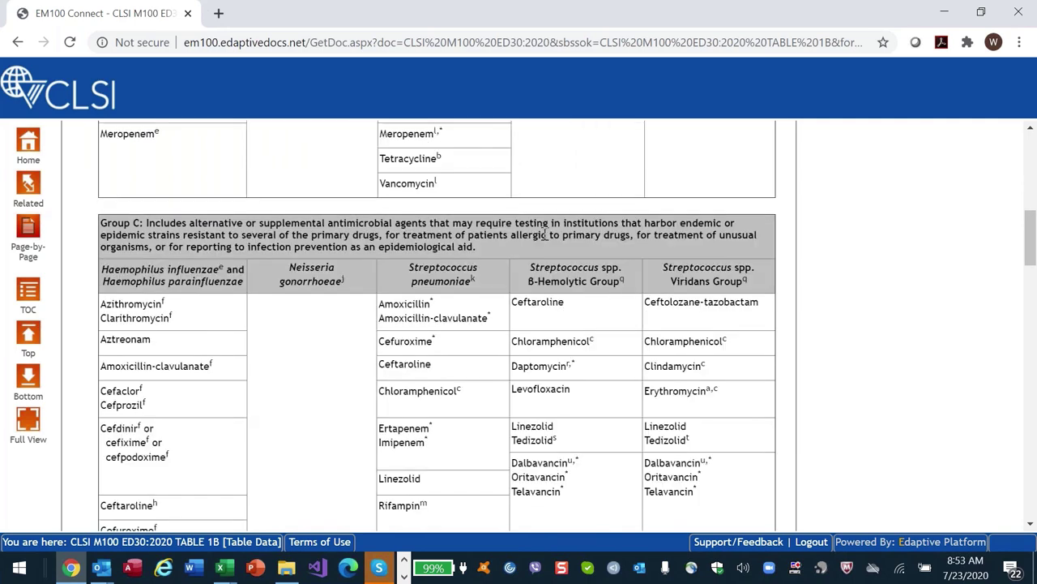
{"action": "scroll", "coordinate": [545, 234], "scroll_direction": "down", "scroll_amount": 4}
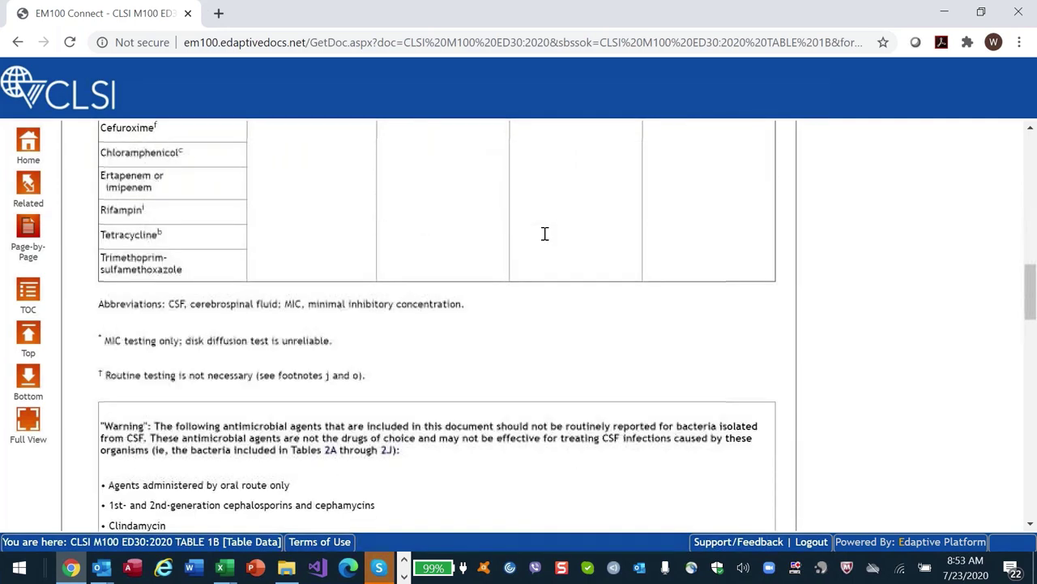
{"action": "scroll", "coordinate": [544, 233], "scroll_direction": "up", "scroll_amount": 5}
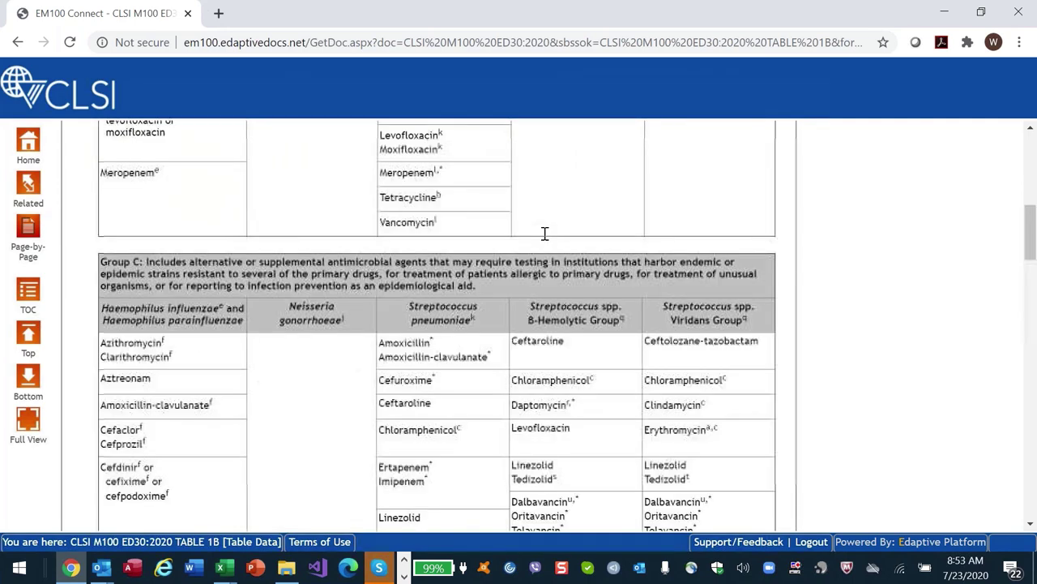
{"action": "scroll", "coordinate": [544, 233], "scroll_direction": "up", "scroll_amount": 5}
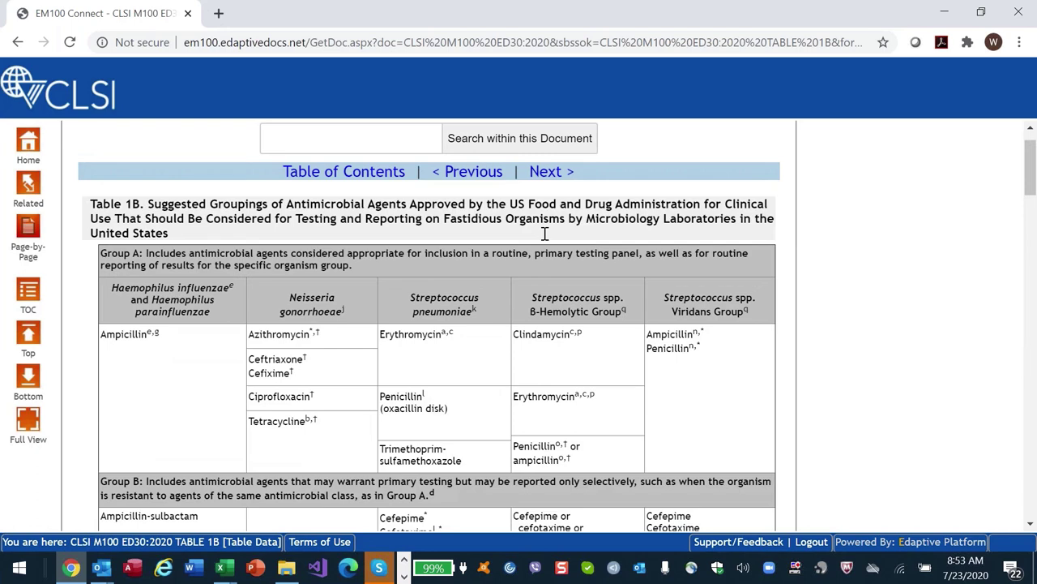
{"action": "left_click", "coordinate": [344, 171]}
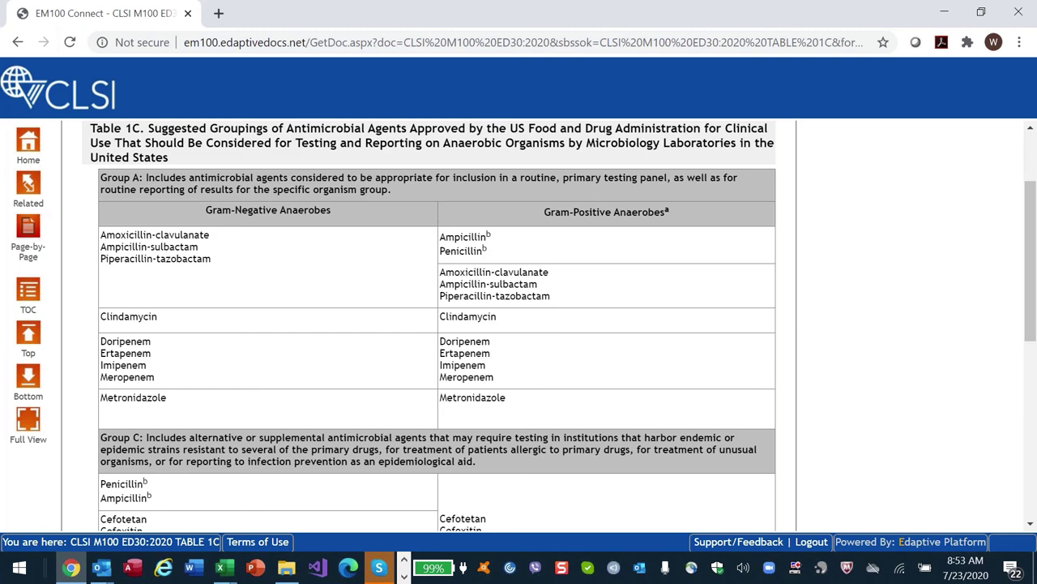
- Open Table 2A with the Enterobacterales breakpoints and review its testing conditions and routine QC recommendations
{"action": "left_click", "coordinate": [29, 294]}
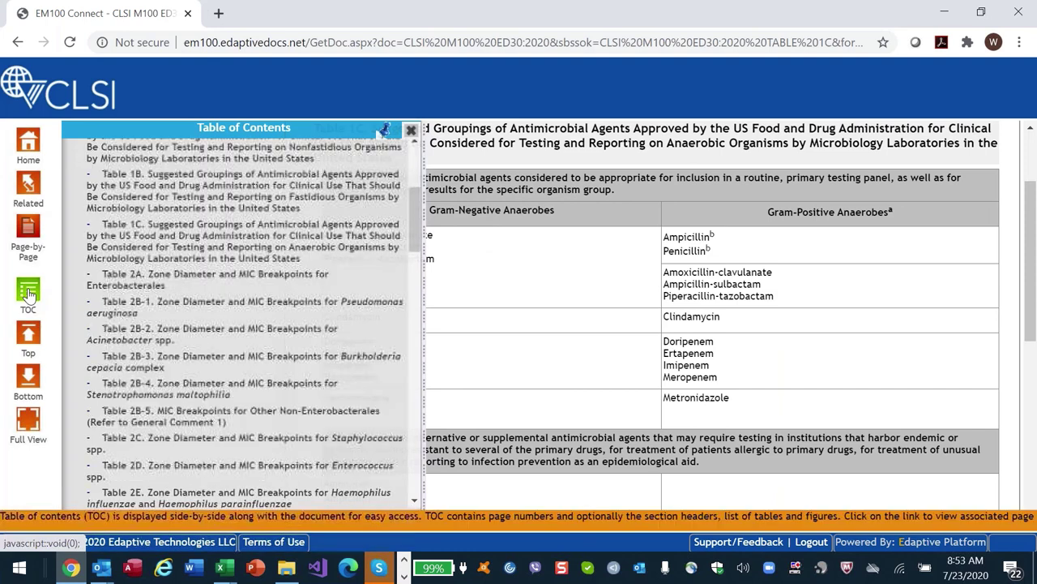
{"action": "left_click", "coordinate": [163, 285]}
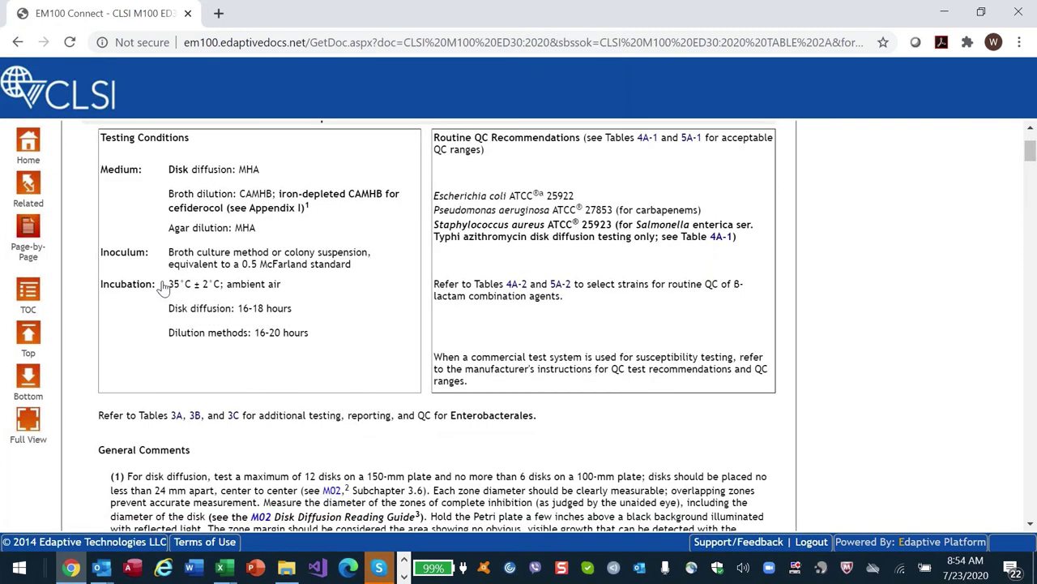
{"action": "scroll", "coordinate": [163, 287], "scroll_direction": "down", "scroll_amount": 5}
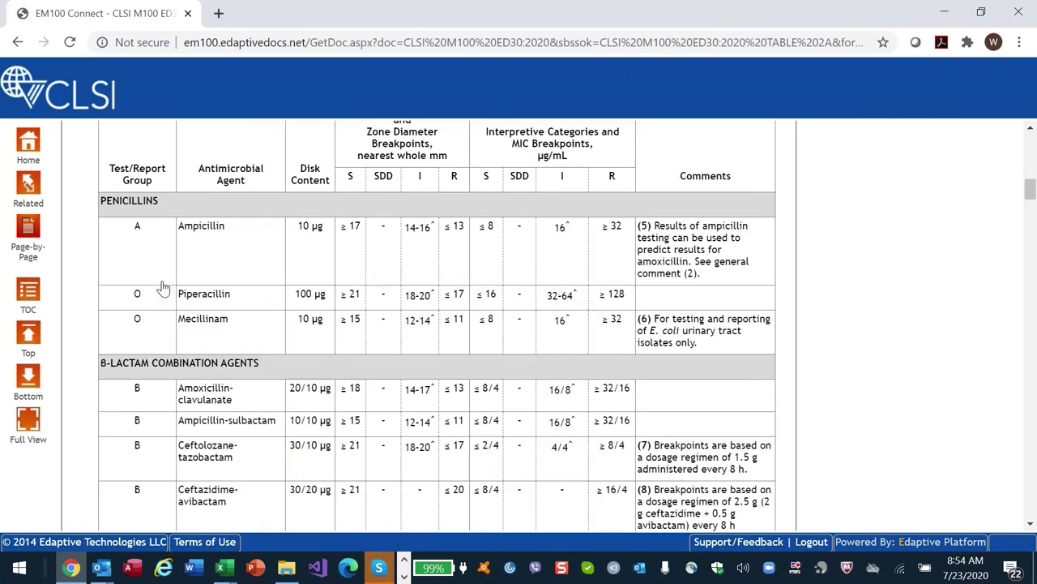
{"action": "scroll", "coordinate": [163, 287], "scroll_direction": "up", "scroll_amount": 5}
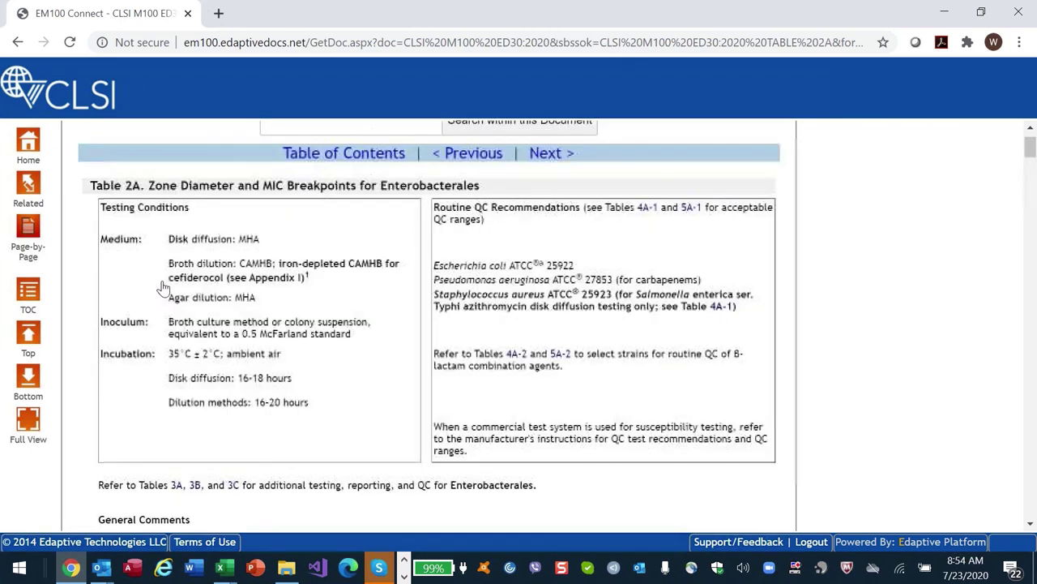
{"action": "scroll", "coordinate": [163, 287], "scroll_direction": "up", "scroll_amount": 1}
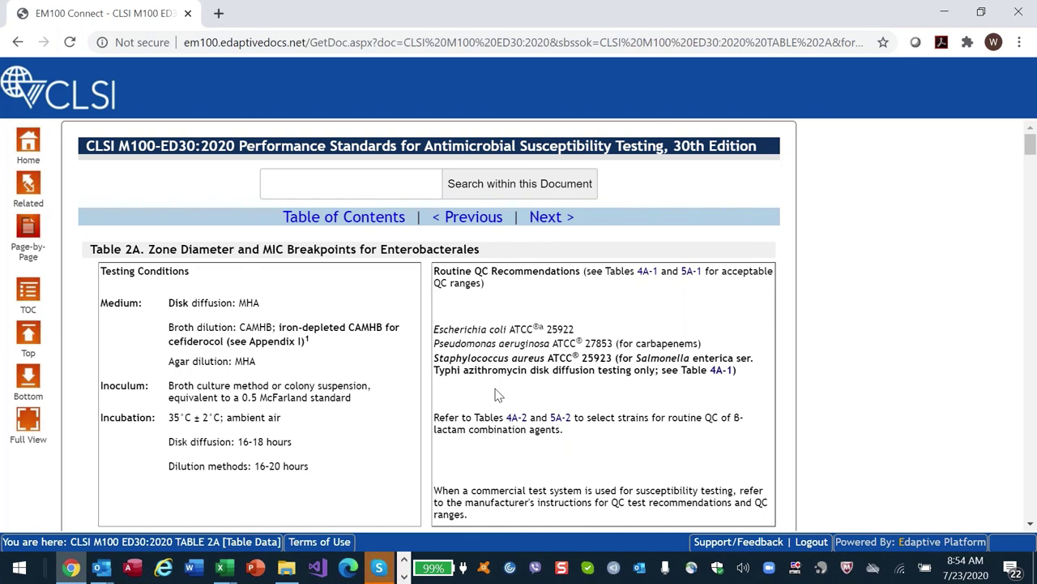
{"action": "scroll", "coordinate": [498, 395], "scroll_direction": "down", "scroll_amount": 1}
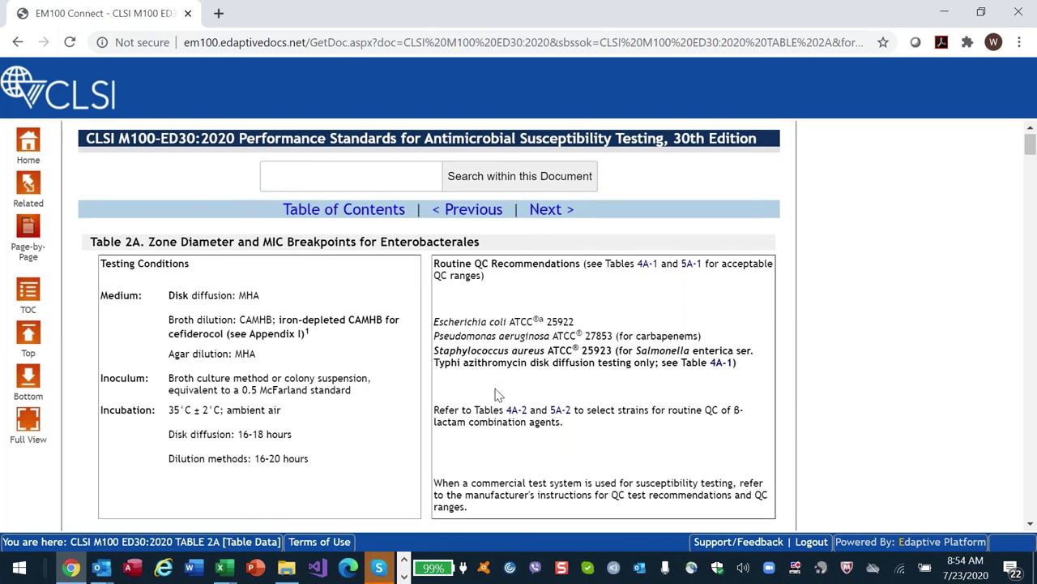
- Examine the penicillin breakpoints in Table 2A, highlighting ampicillin comment (5) and the amoxicillin-clavulanate entry
{"action": "scroll", "coordinate": [498, 395], "scroll_direction": "down", "scroll_amount": 5}
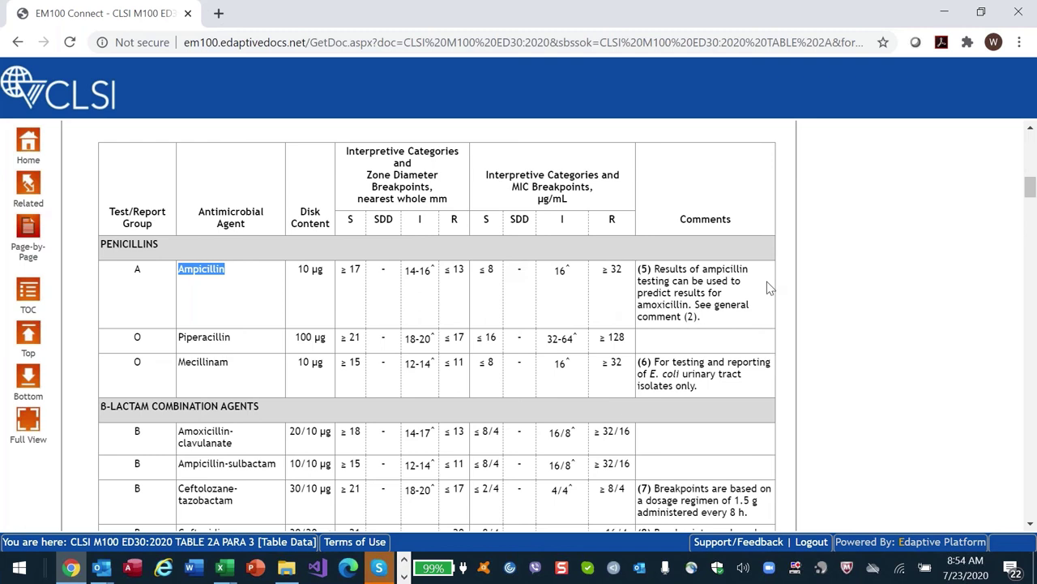
{"action": "left_click_drag", "start_coordinate": [653, 269], "coordinate": [689, 318]}
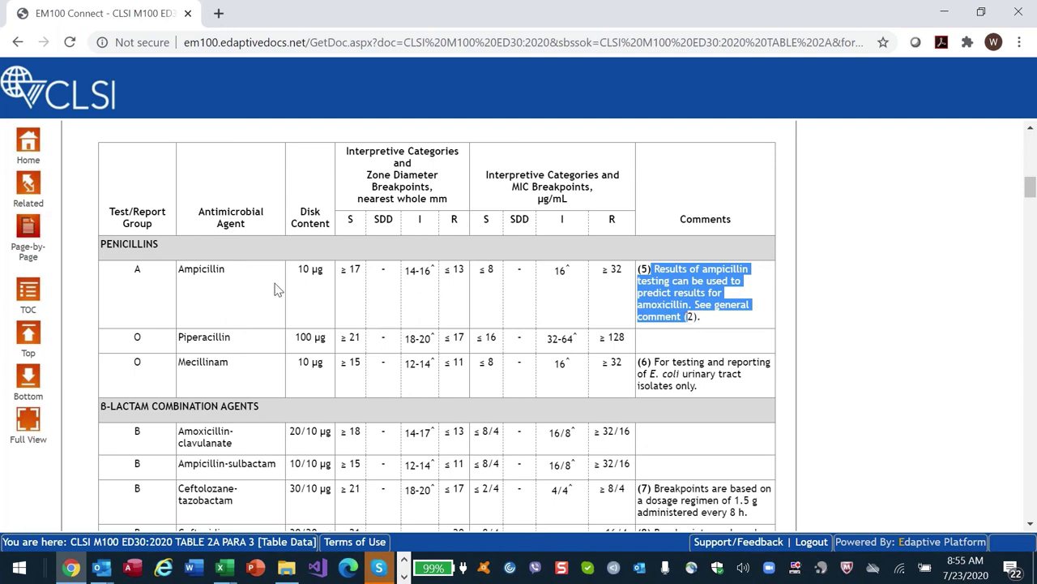
{"action": "left_click_drag", "start_coordinate": [178, 434], "coordinate": [243, 453]}
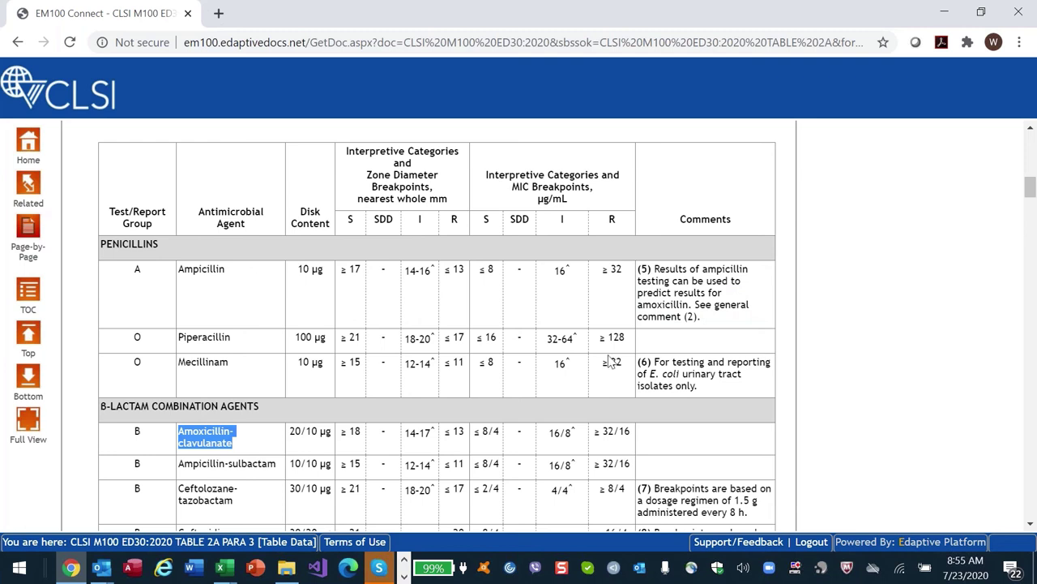
{"action": "left_click", "coordinate": [700, 270]}
{"action": "left_click_drag", "start_coordinate": [700, 270], "coordinate": [731, 281]}
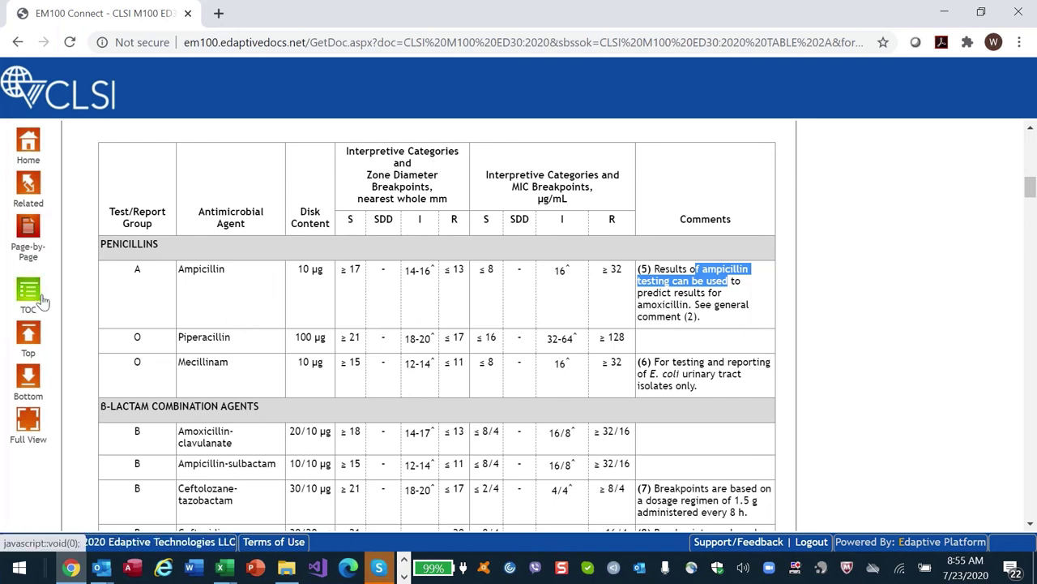
- Open Appendix B, Intrinsic Resistance, from the table of contents and examine the B1 Enterobacterales table by organism and agent
{"action": "mouse_move", "coordinate": [32, 298]}
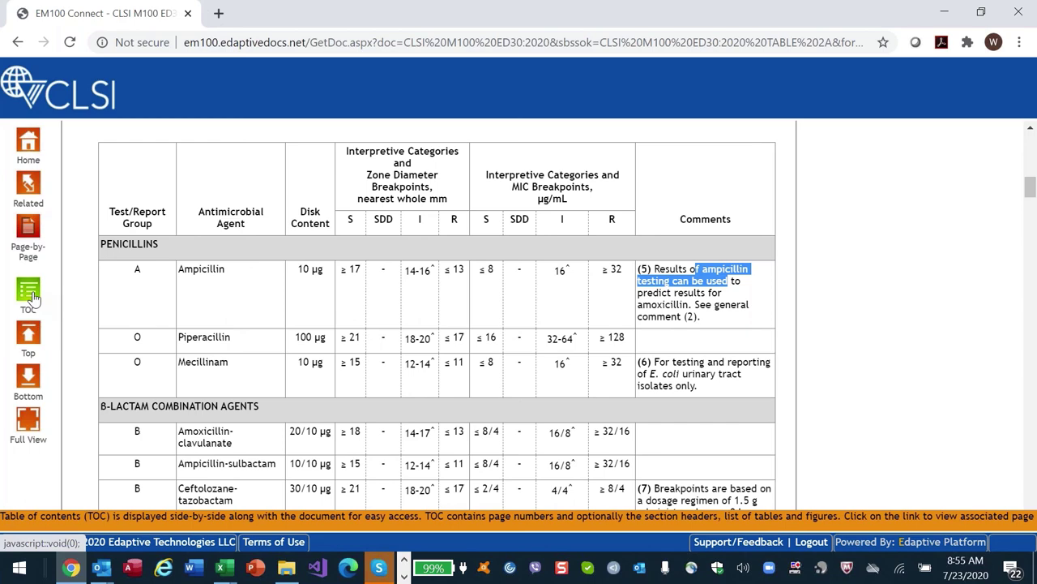
{"action": "left_click", "coordinate": [32, 298]}
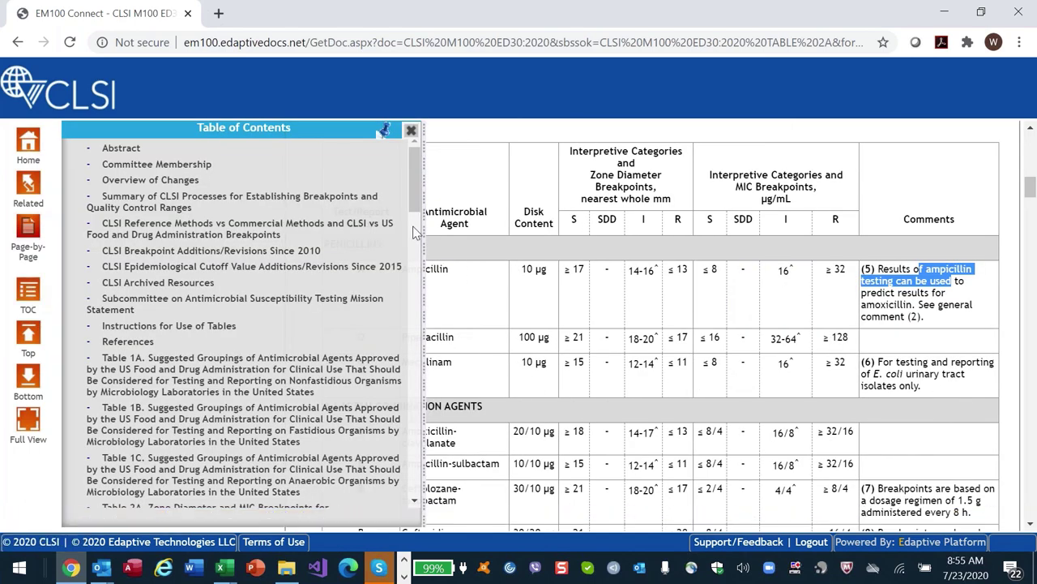
{"action": "scroll", "coordinate": [414, 233], "scroll_direction": "down", "scroll_amount": 1}
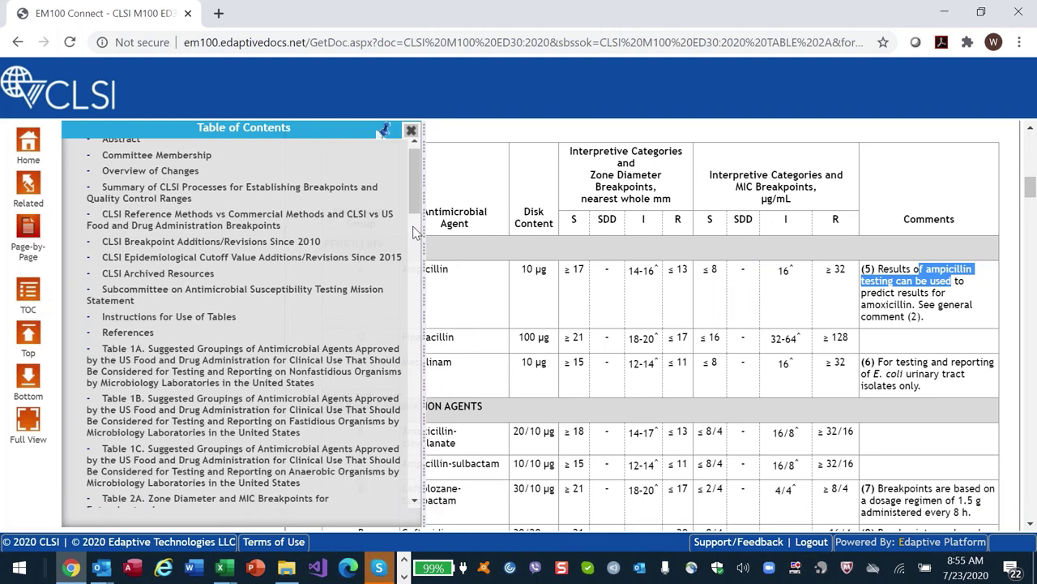
{"action": "left_click_drag", "start_coordinate": [413, 232], "coordinate": [419, 414]}
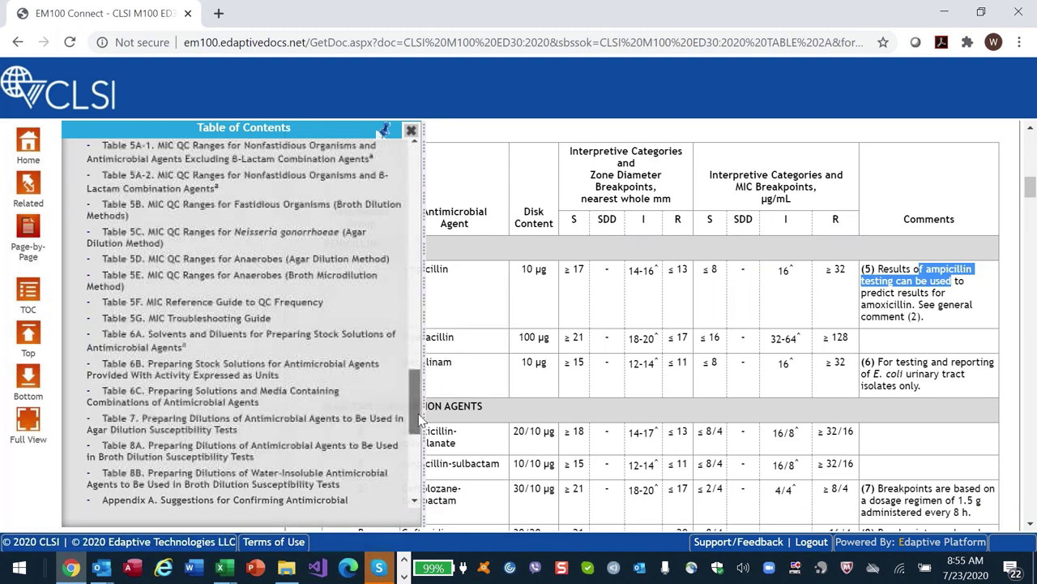
{"action": "scroll", "coordinate": [418, 413], "scroll_direction": "down", "scroll_amount": 4}
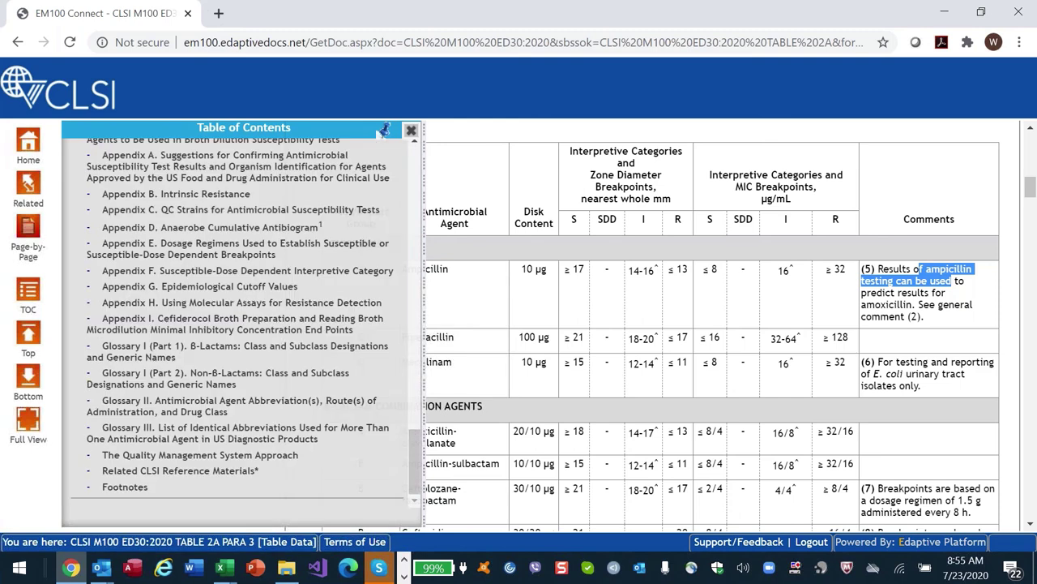
{"action": "left_click", "coordinate": [233, 195]}
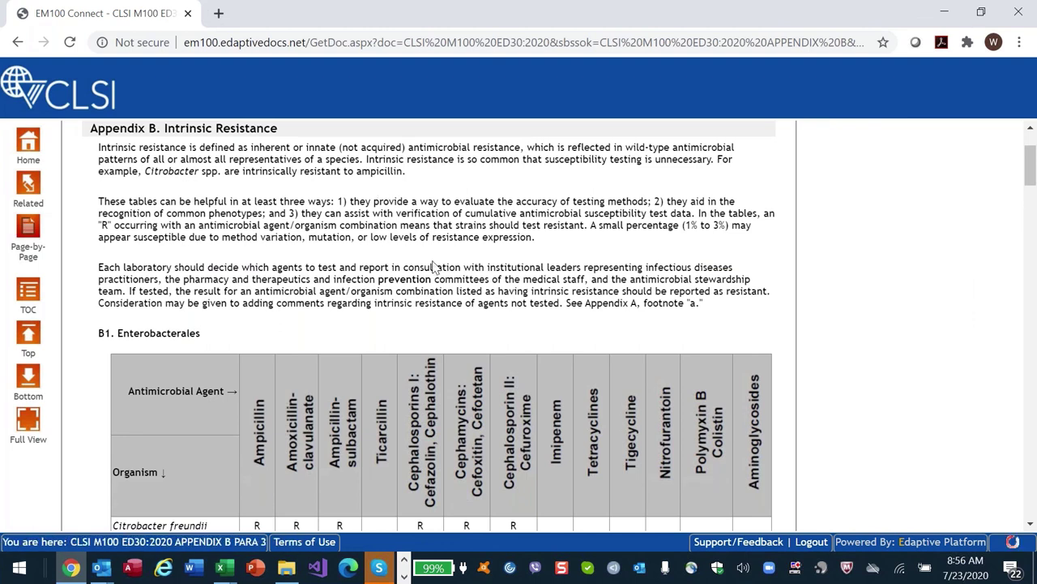
{"action": "scroll", "coordinate": [435, 267], "scroll_direction": "down", "scroll_amount": 1}
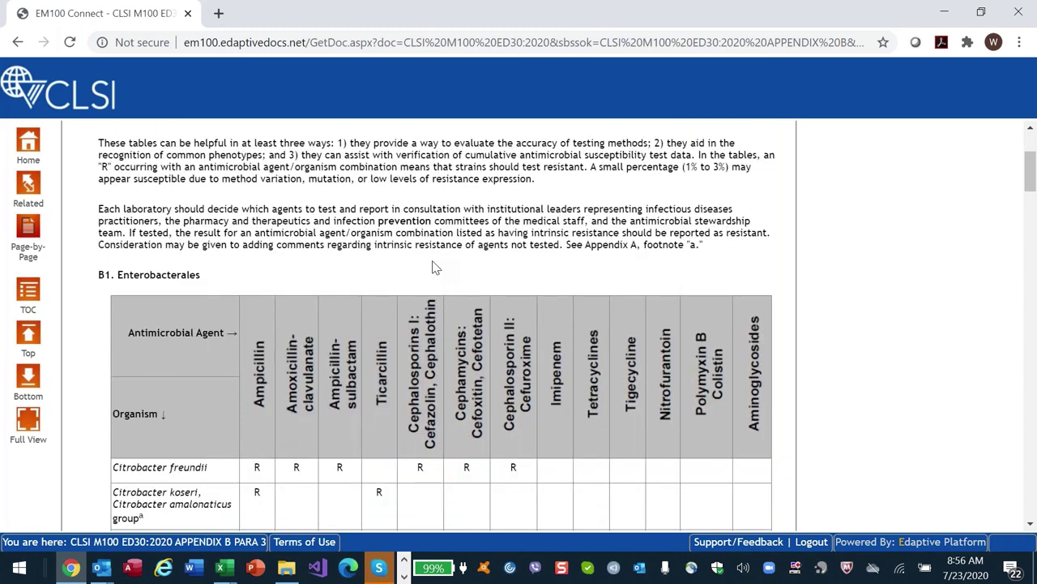
{"action": "scroll", "coordinate": [435, 267], "scroll_direction": "down", "scroll_amount": 5}
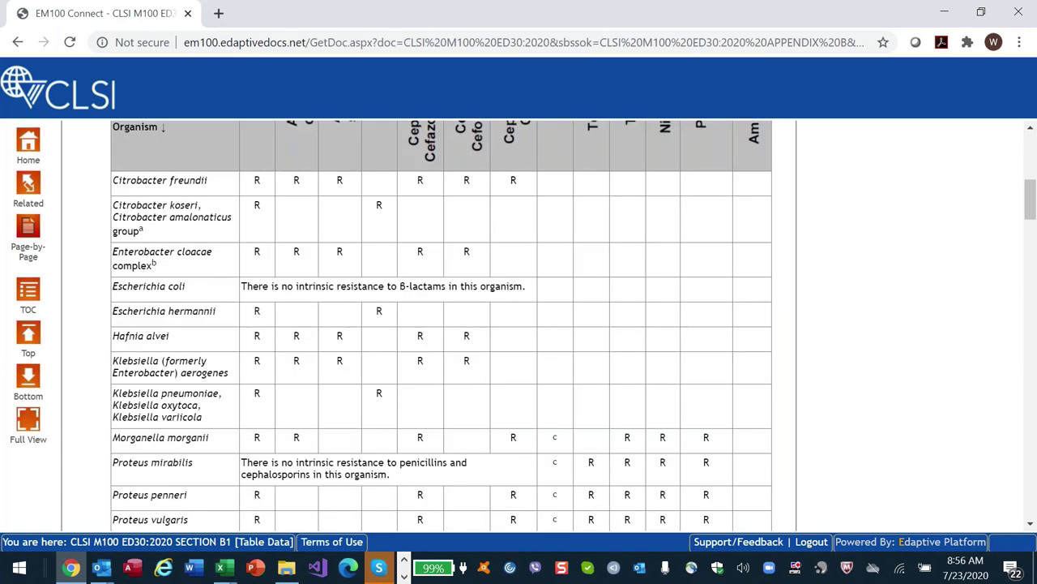
{"action": "scroll", "coordinate": [228, 410], "scroll_direction": "up", "scroll_amount": 2}
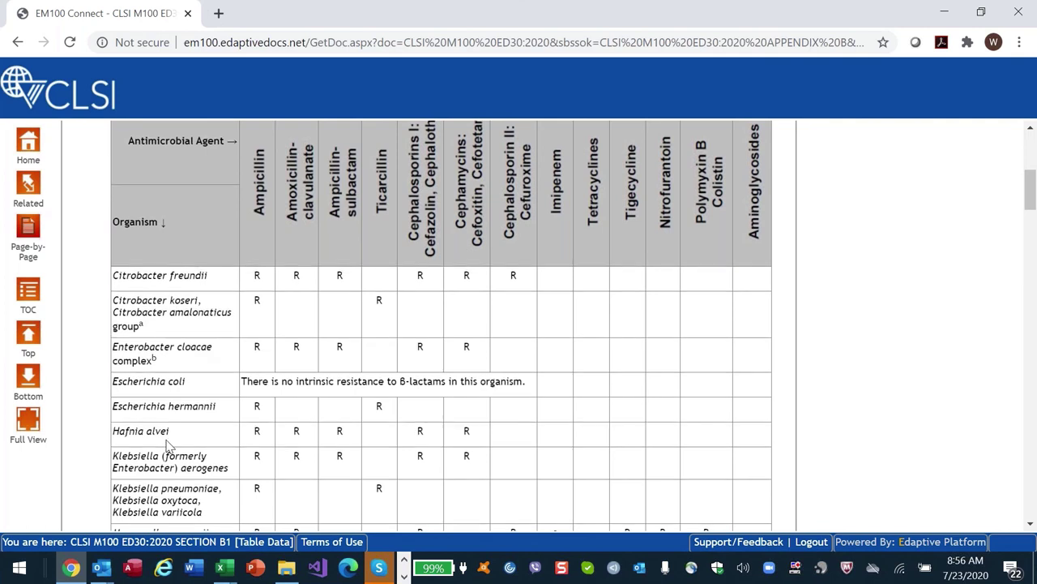
{"action": "scroll", "coordinate": [168, 444], "scroll_direction": "down", "scroll_amount": 1}
{"action": "scroll", "coordinate": [168, 446], "scroll_direction": "down", "scroll_amount": 1}
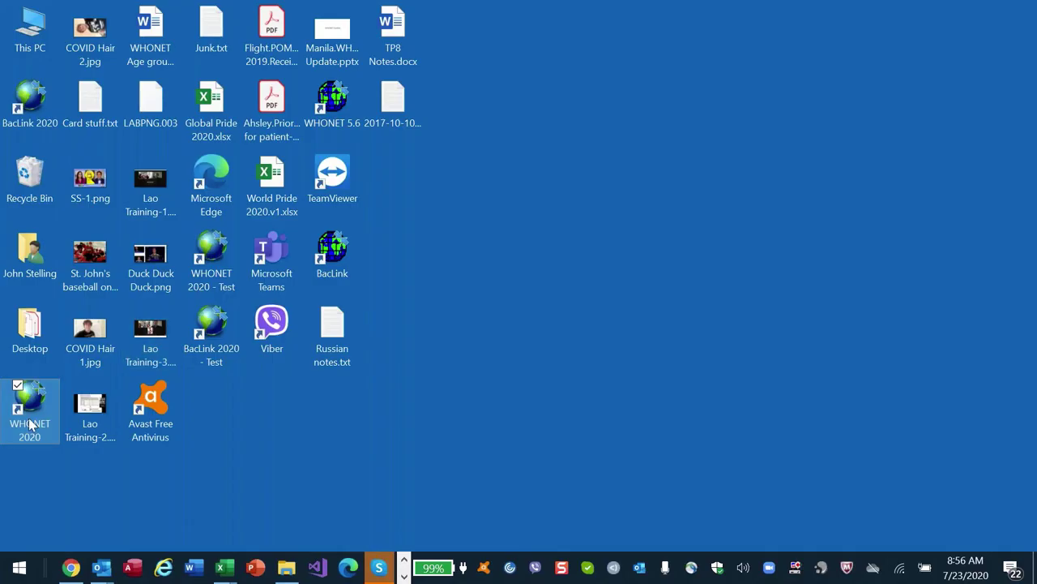
- Switch to WHONET 2020, leave the laboratory configuration, and open the data entry form with a new data file
{"action": "key", "text": "F2"}
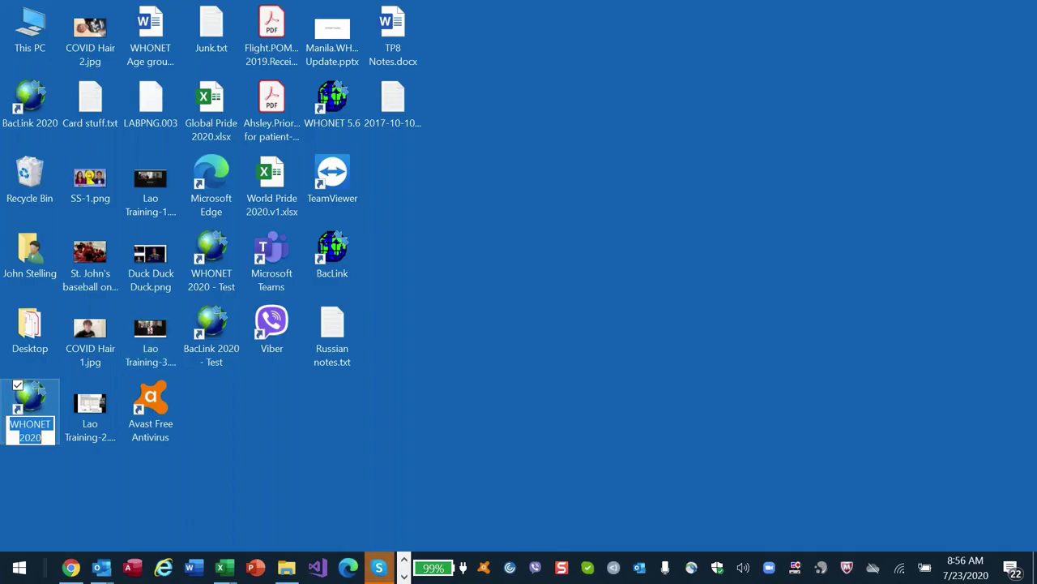
{"action": "key", "text": "alt+Tab"}
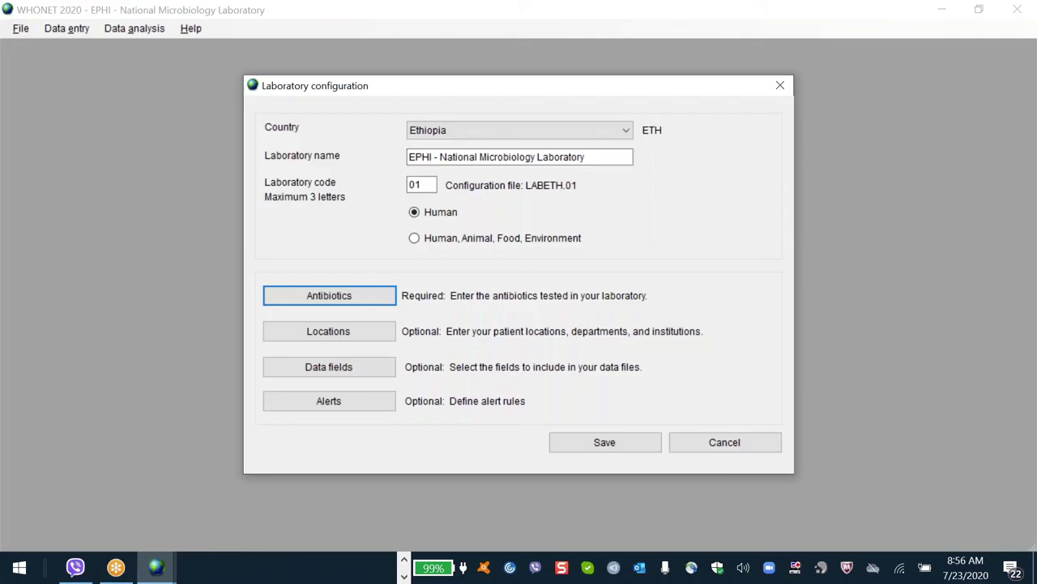
{"action": "key", "text": "Escape"}
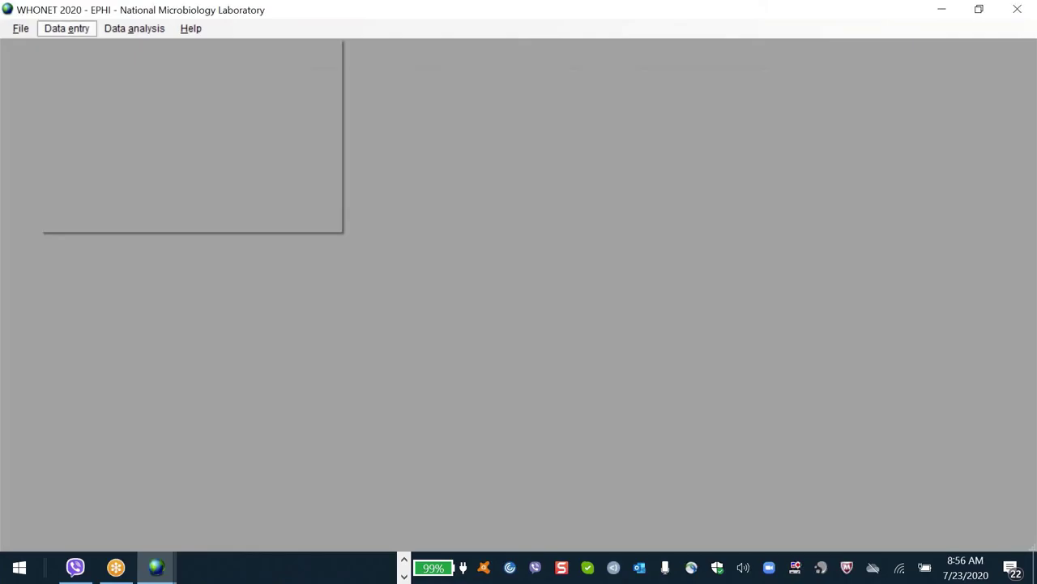
{"action": "key", "text": "Escape"}
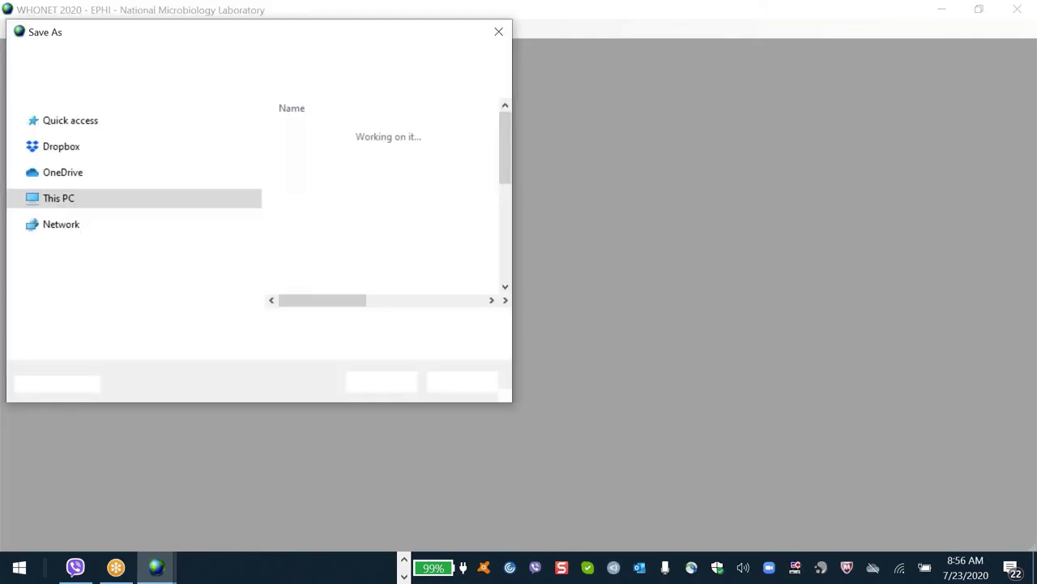
{"action": "key", "text": "Escape"}
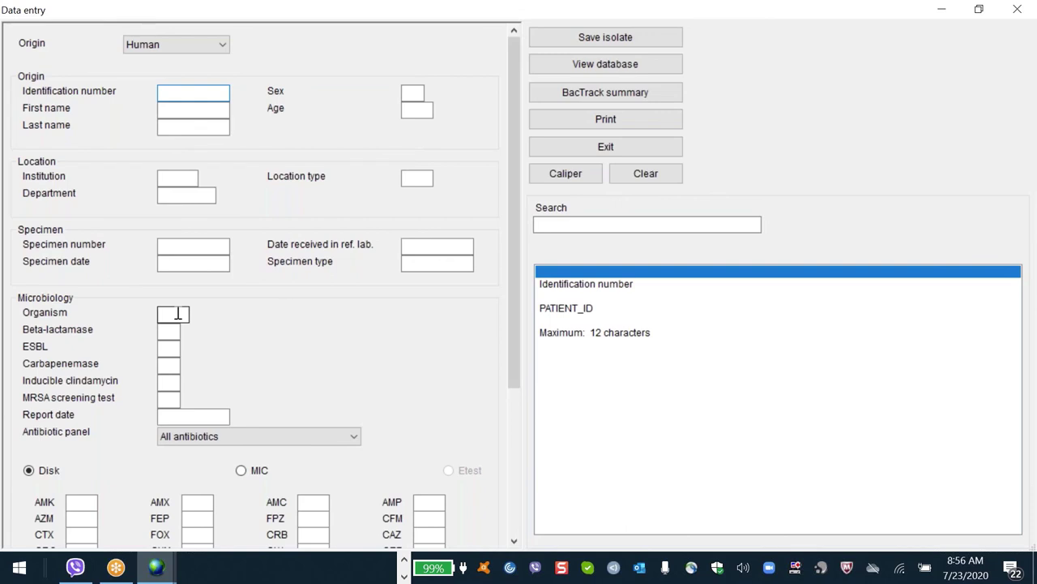
- Enter the organism code eco for Escherichia coli in the isolate's microbiology section
{"action": "left_click", "coordinate": [177, 314]}
{"action": "type", "text": "eco"}
{"action": "key", "text": "Return"}
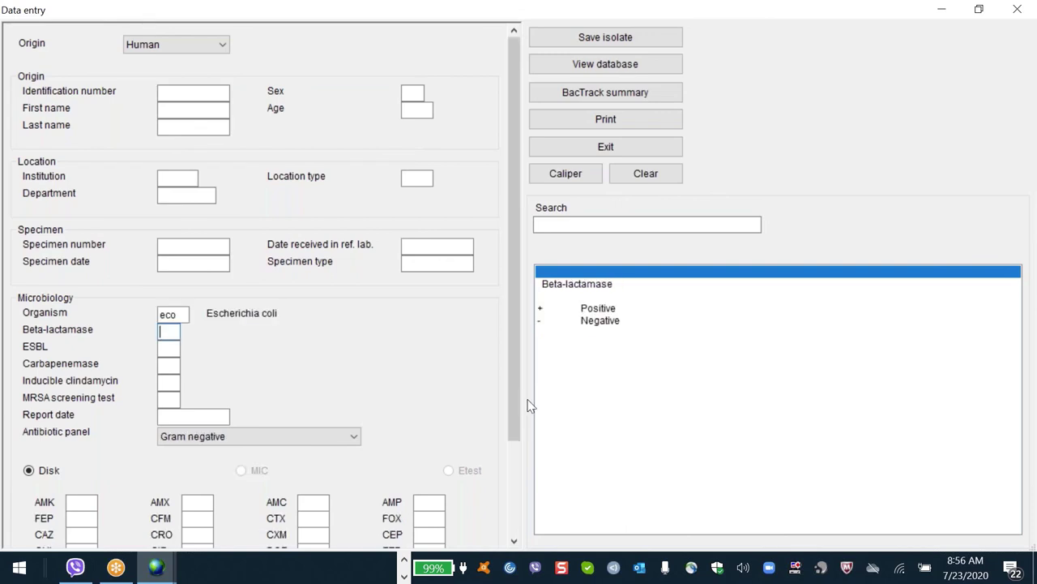
- Enter a disk zone diameter of 30 for ampicillin (AMP) in the Gram negative panel
{"action": "scroll", "coordinate": [527, 406], "scroll_direction": "down", "scroll_amount": 3}
{"action": "left_click", "coordinate": [429, 381]}
{"action": "type", "text": "30"}
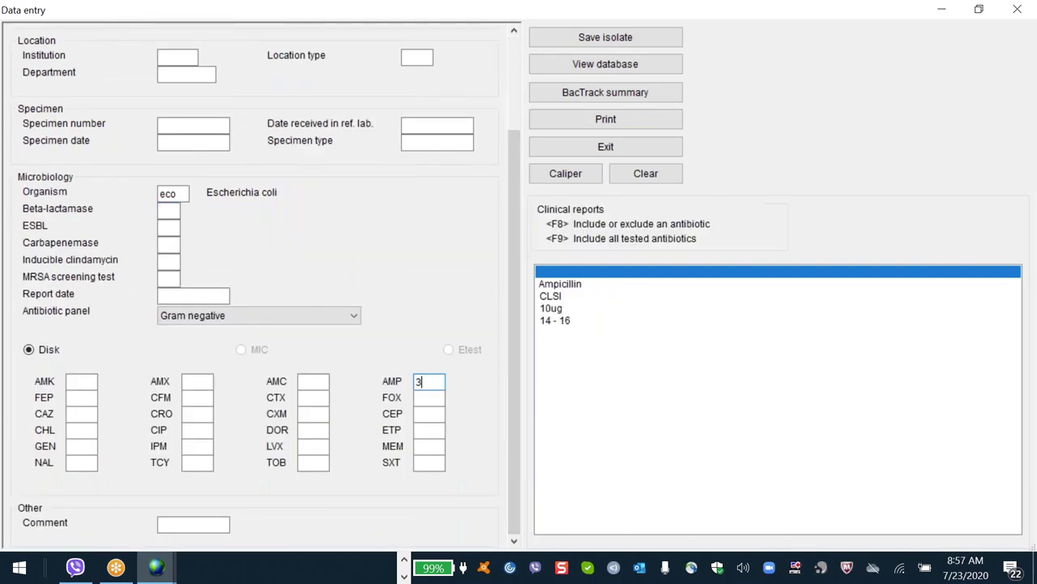
- Change the isolate's organism code to kpn for Klebsiella pneumoniae ss. pneumoniae
{"action": "key", "text": "Return"}
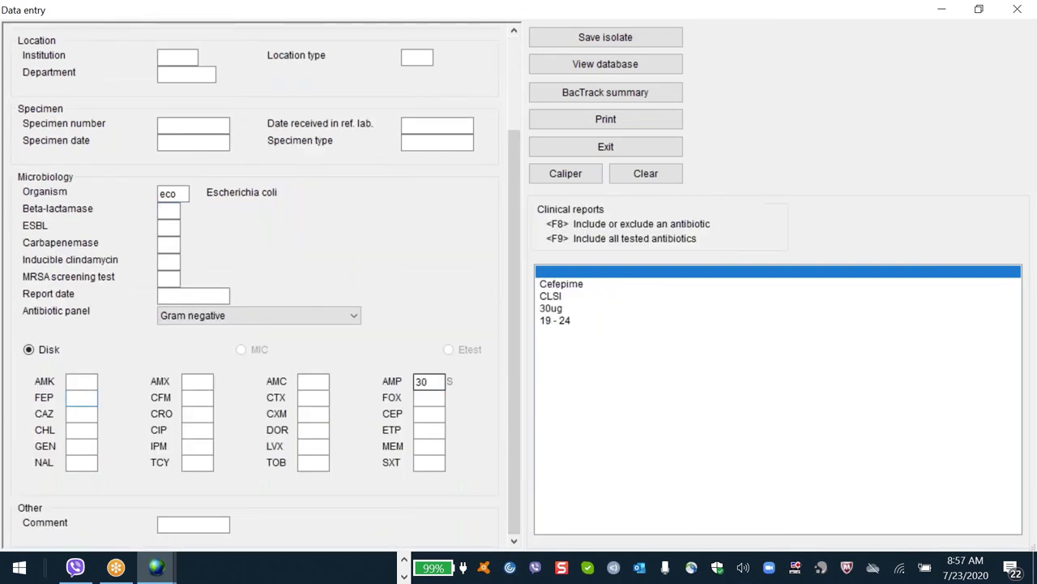
{"action": "left_click", "coordinate": [180, 194]}
{"action": "key", "text": "BackSpace"}
{"action": "key", "text": "BackSpace"}
{"action": "key", "text": "BackSpace"}
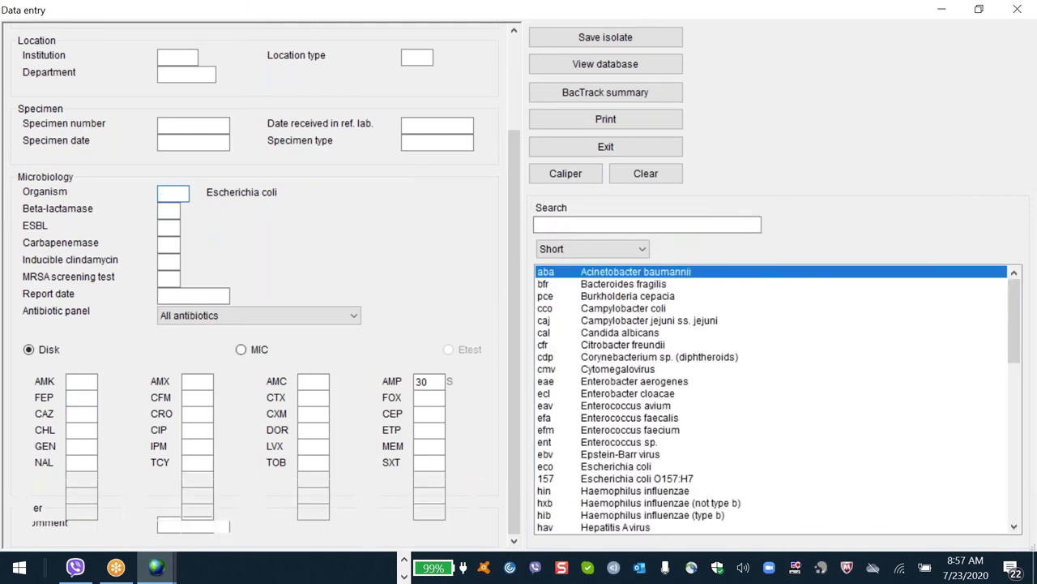
{"action": "left_click", "coordinate": [182, 201]}
{"action": "type", "text": "kpn"}
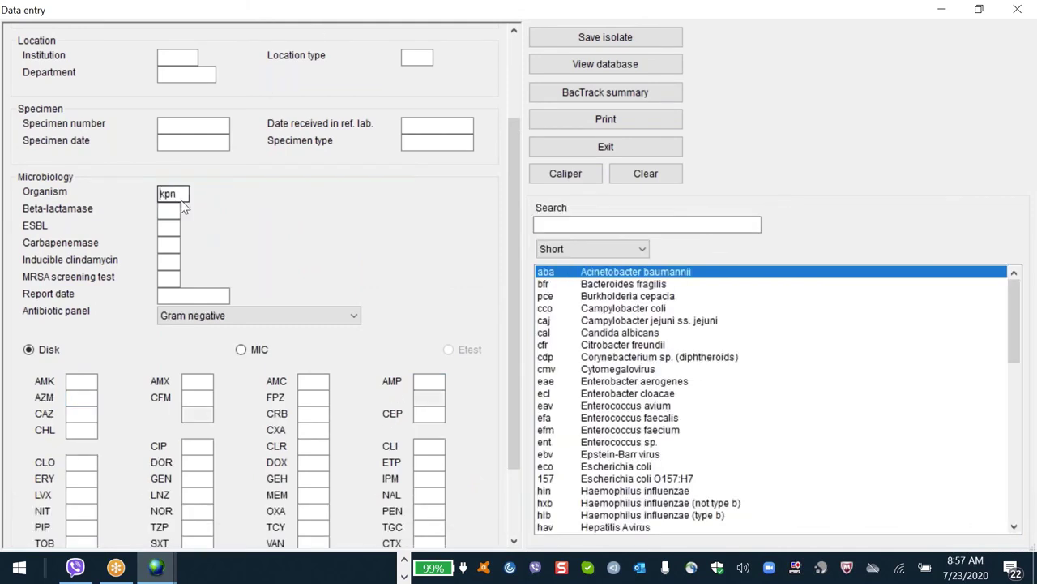
{"action": "key", "text": "Return"}
- Enter a disk zone diameter of 30 for ampicillin (AMP) and read through the resulting alert's lines
{"action": "type", "text": "30"}
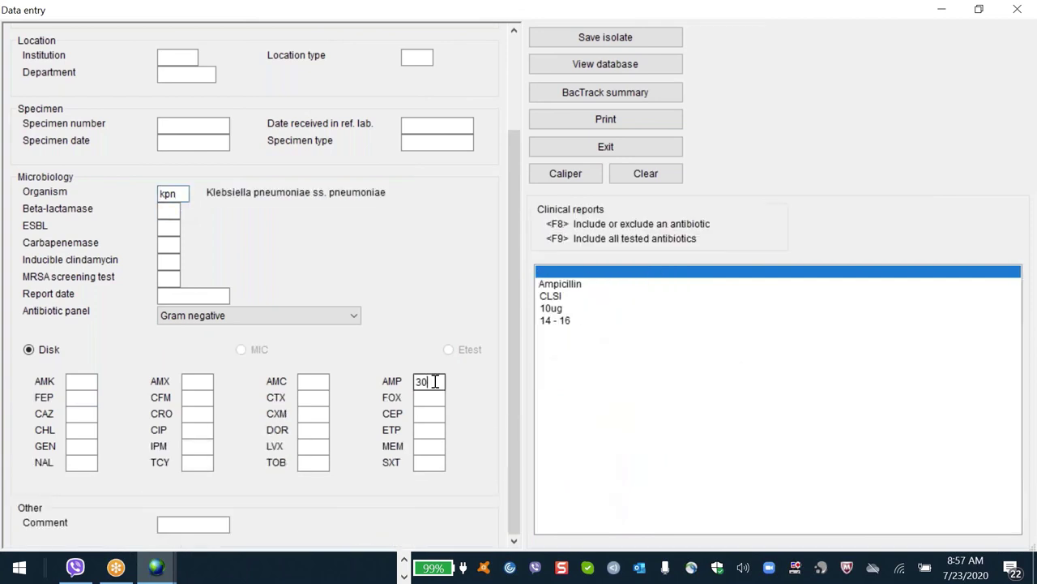
{"action": "key", "text": "Return"}
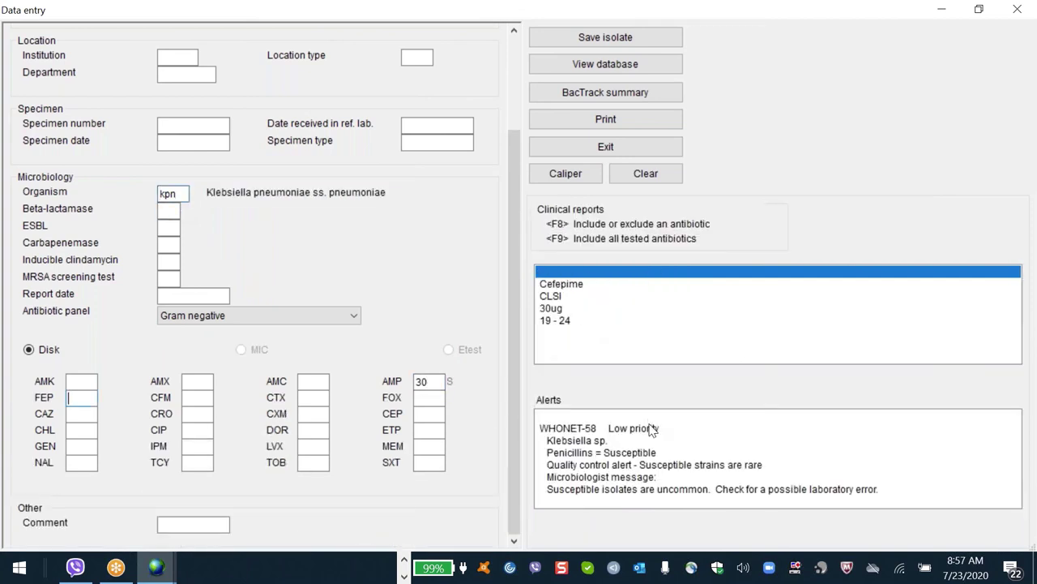
{"action": "left_click", "coordinate": [653, 429]}
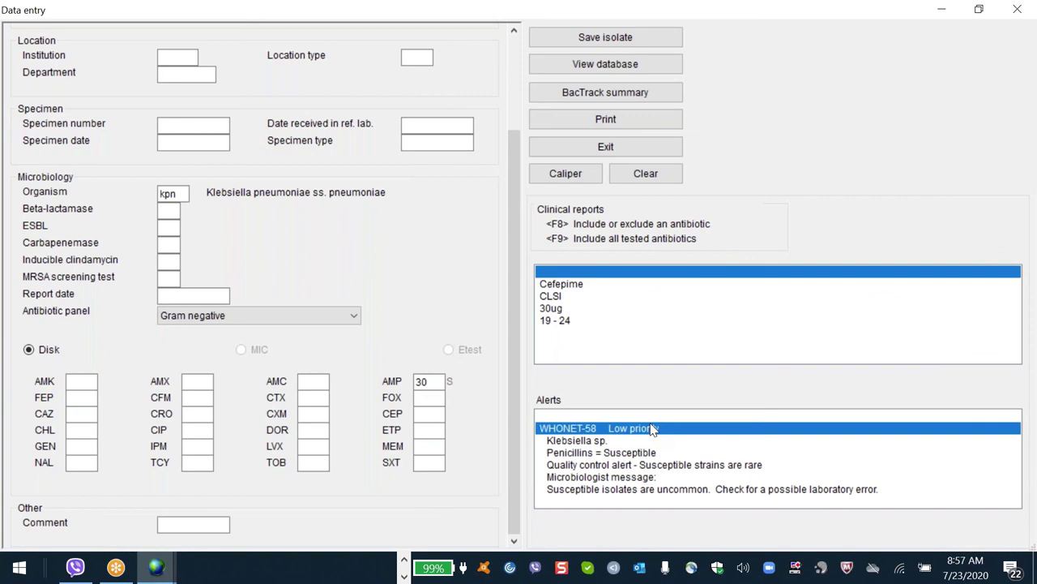
{"action": "left_click", "coordinate": [656, 466]}
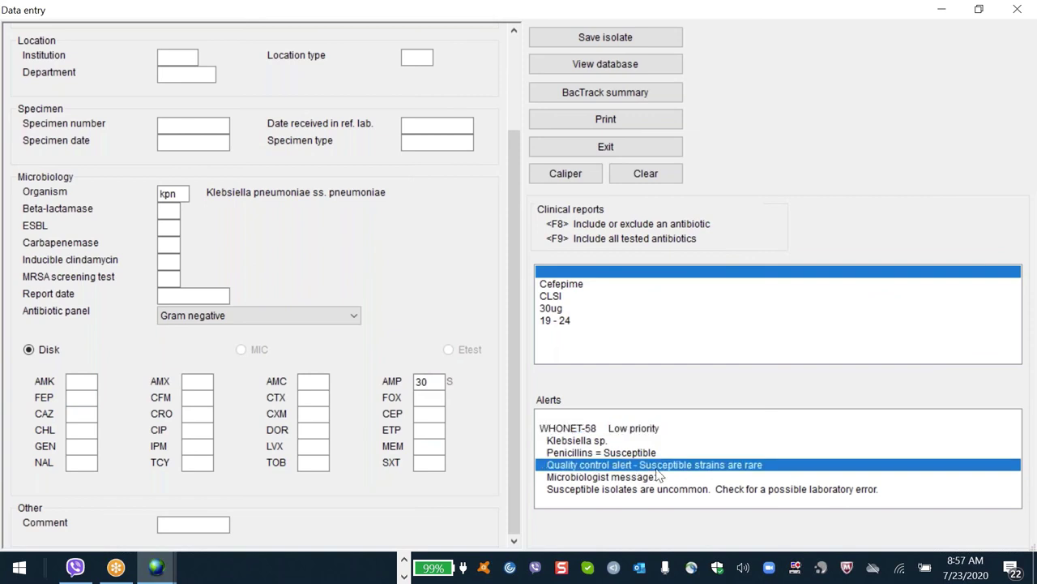
{"action": "key", "text": "Down"}
{"action": "key", "text": "Down"}
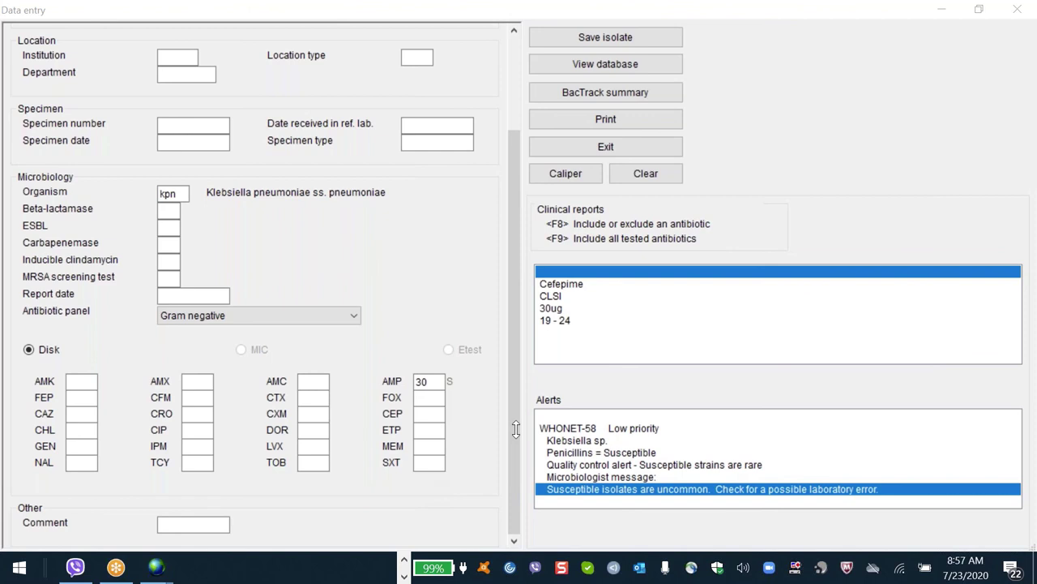
- Replace the Klebsiella isolate's ampicillin (AMP) zone diameter with the interpretation R
{"action": "left_click", "coordinate": [891, 438]}
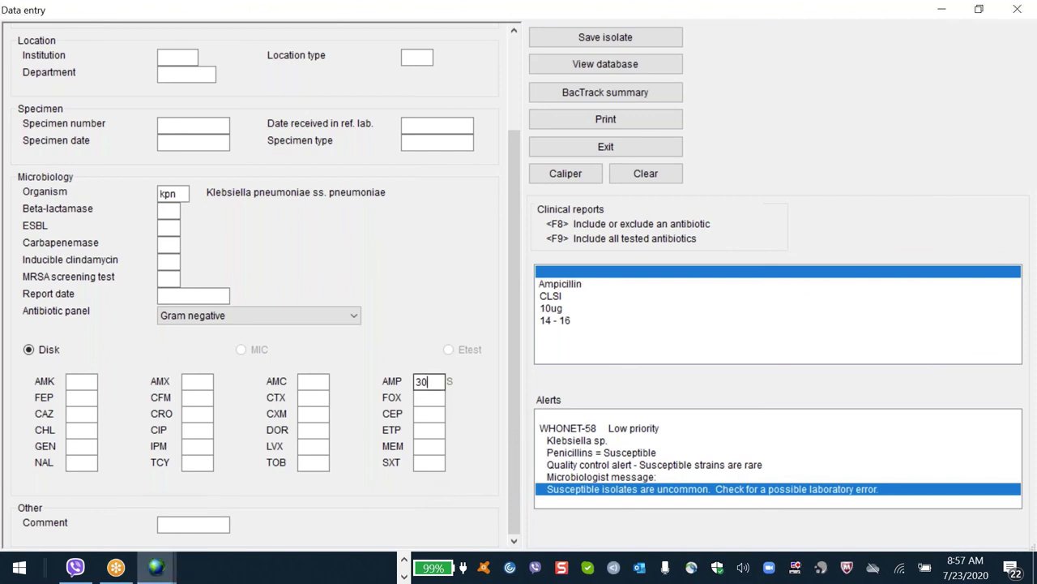
{"action": "key", "text": "BackSpace"}
{"action": "type", "text": "R"}
{"action": "key", "text": "Return"}
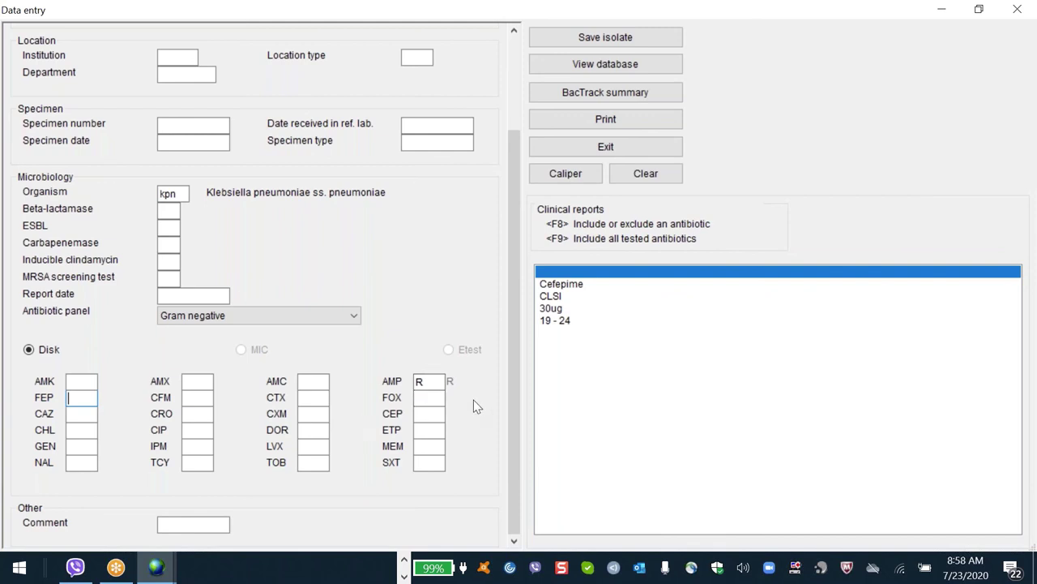
{"action": "left_click", "coordinate": [434, 381]}
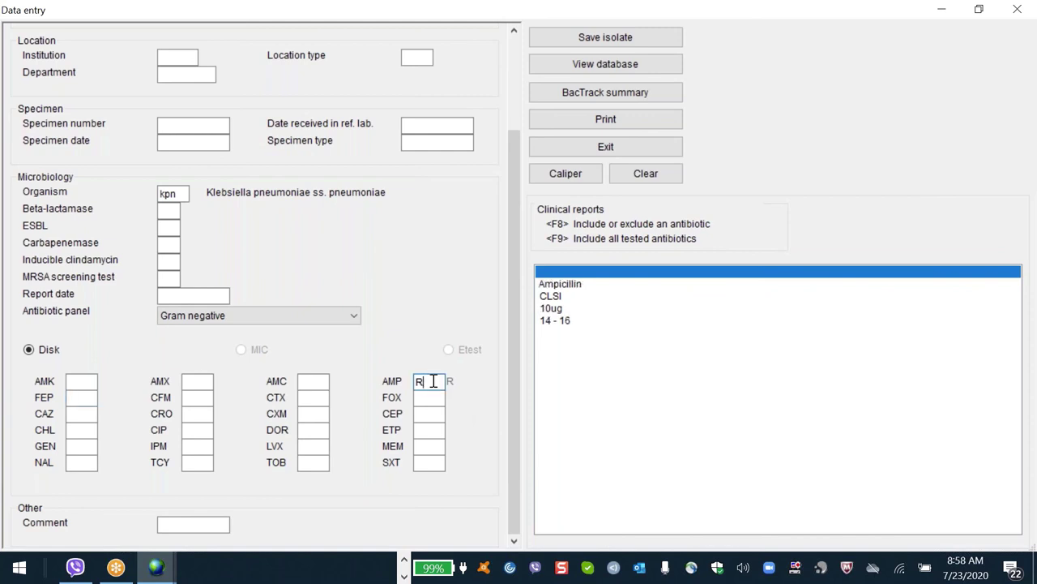
{"action": "key", "text": "BackSpace"}
{"action": "type", "text": "R"}
{"action": "key", "text": "Return"}
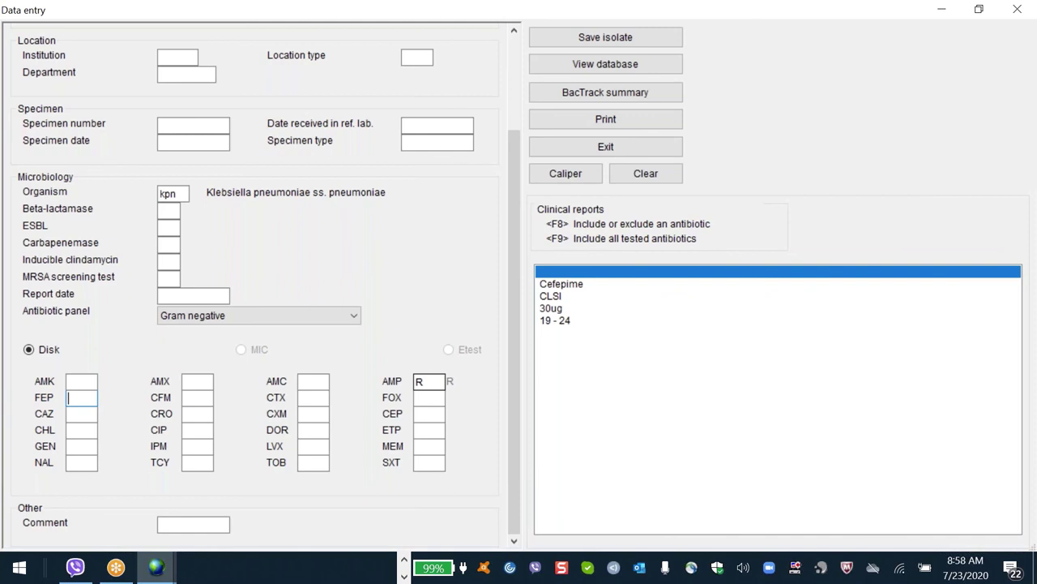
- Clear the ampicillin result and change the organism code to sau for Staphylococcus aureus ss. aureus
{"action": "left_click", "coordinate": [180, 193]}
{"action": "key", "text": "BackSpace"}
{"action": "key", "text": "BackSpace"}
{"action": "key", "text": "BackSpace"}
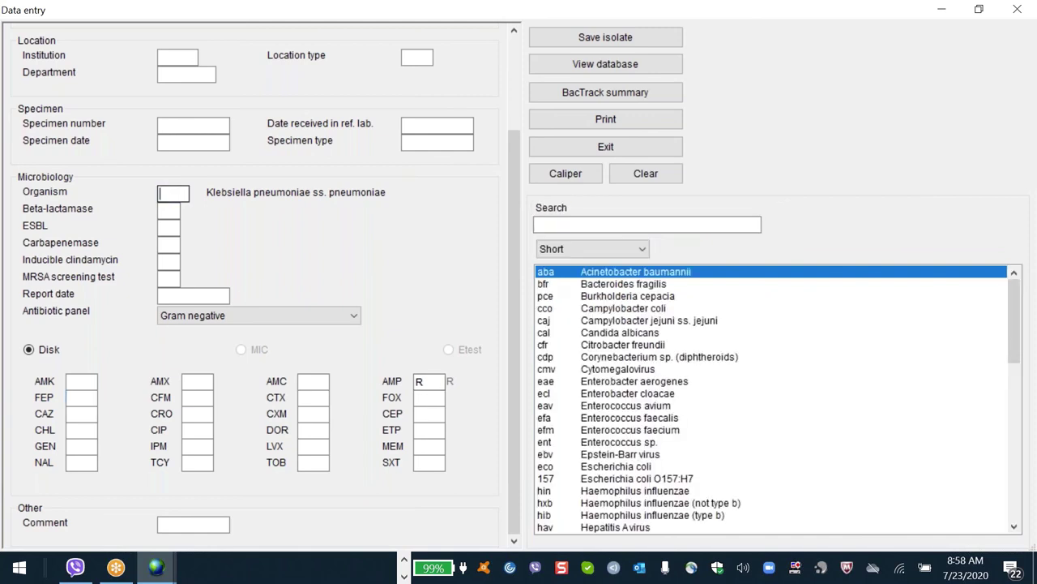
{"action": "left_click", "coordinate": [439, 388]}
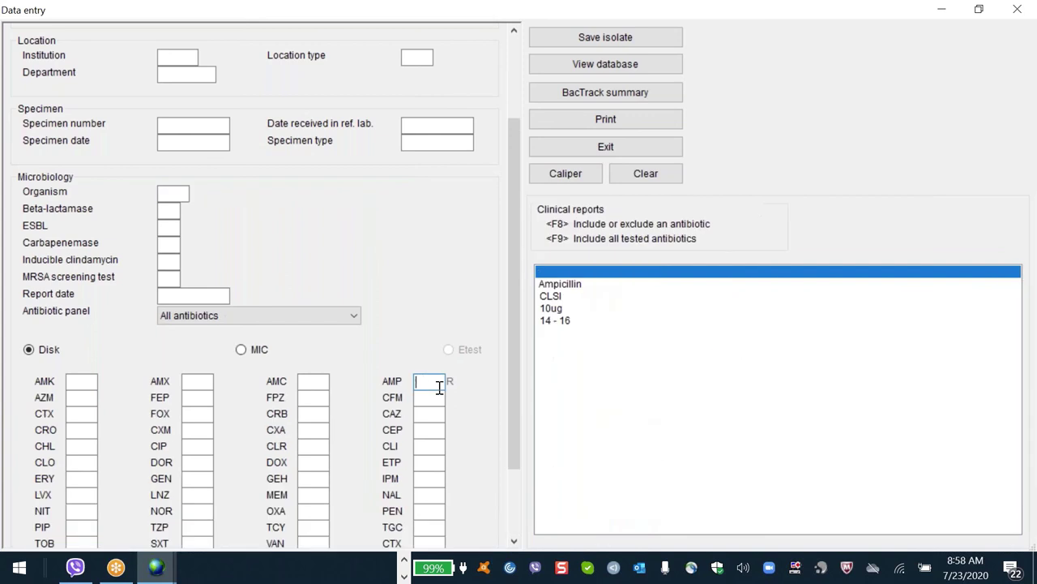
{"action": "key", "text": "Tab"}
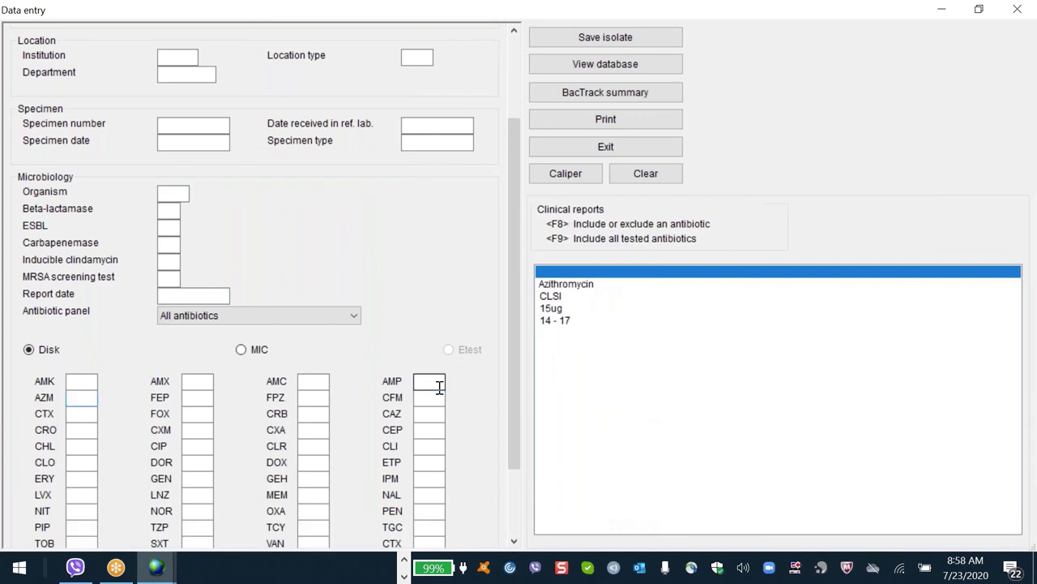
{"action": "left_click", "coordinate": [174, 195]}
{"action": "type", "text": "sau"}
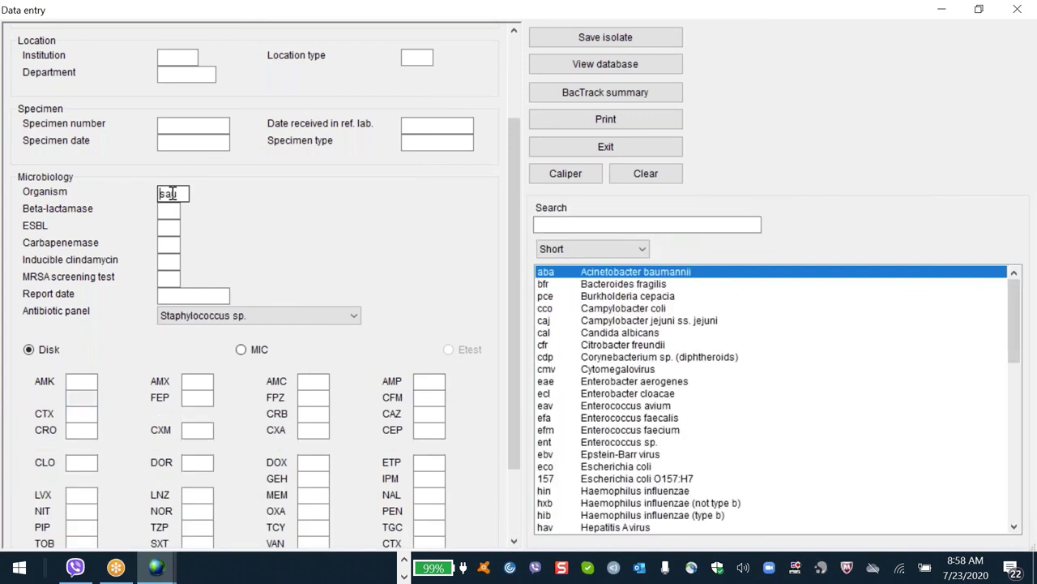
{"action": "key", "text": "Tab"}
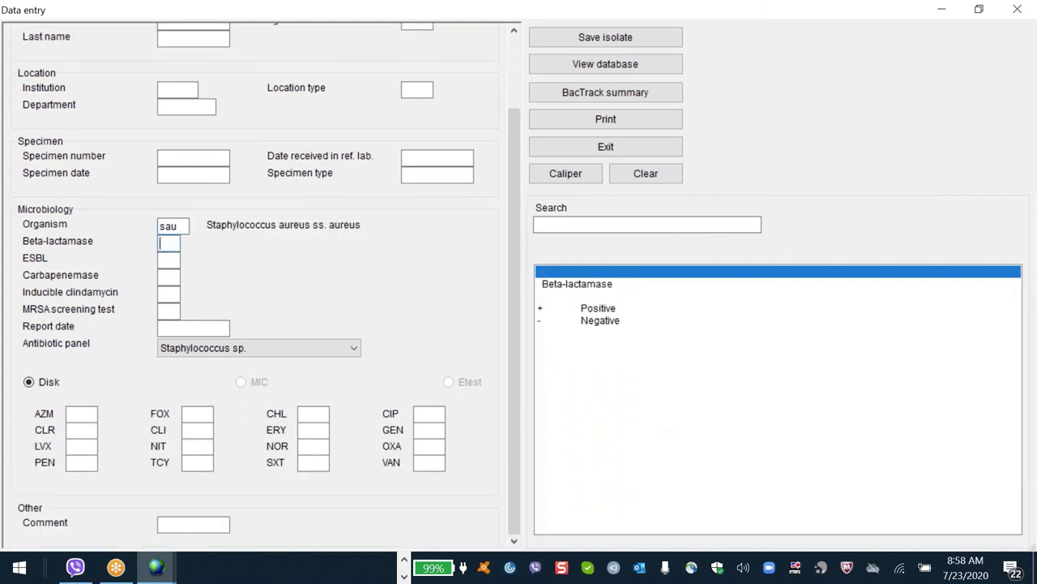
- Enter a disk zone diameter of 30 for every antibiotic in the Staphylococcus sp. panel, from AZM through VAN
{"action": "left_click", "coordinate": [81, 417]}
{"action": "type", "text": "30"}
{"action": "key", "text": "Tab"}
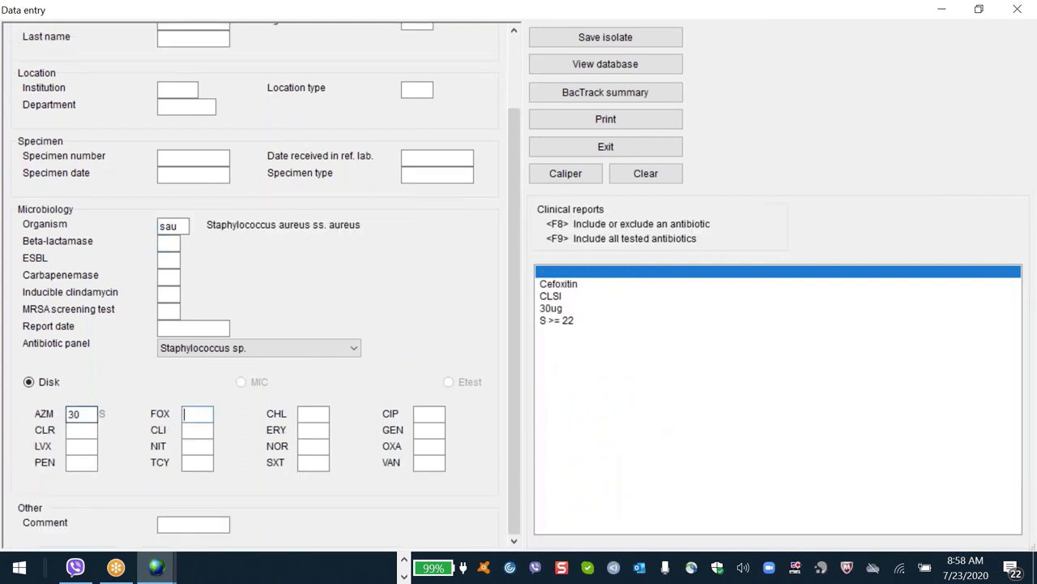
{"action": "left_click", "coordinate": [93, 411]}
{"action": "double_click", "coordinate": [93, 411]}
{"action": "key", "text": "ctrl+c"}
{"action": "key", "text": "Tab"}
{"action": "key", "text": "ctrl+v"}
{"action": "key", "text": "Tab"}
{"action": "key", "text": "ctrl+v"}
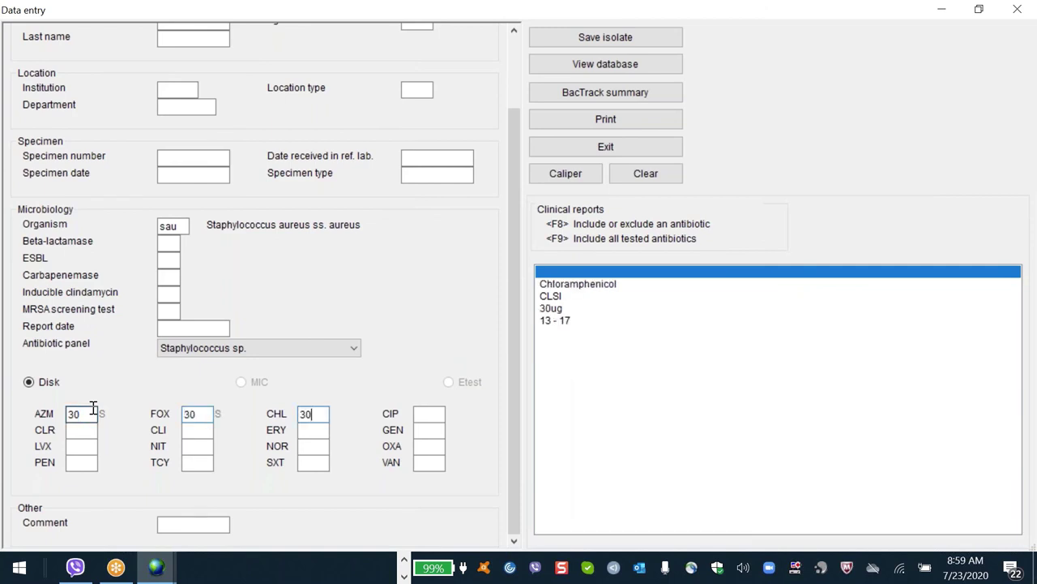
{"action": "key", "text": "Tab"}
{"action": "key", "text": "ctrl+v"}
{"action": "key", "text": "Tab"}
{"action": "key", "text": "ctrl+v"}
{"action": "key", "text": "Tab"}
{"action": "key", "text": "ctrl+v"}
{"action": "key", "text": "Tab"}
{"action": "key", "text": "ctrl+v"}
{"action": "key", "text": "Tab"}
{"action": "key", "text": "ctrl+v"}
{"action": "key", "text": "Tab"}
{"action": "key", "text": "ctrl+v"}
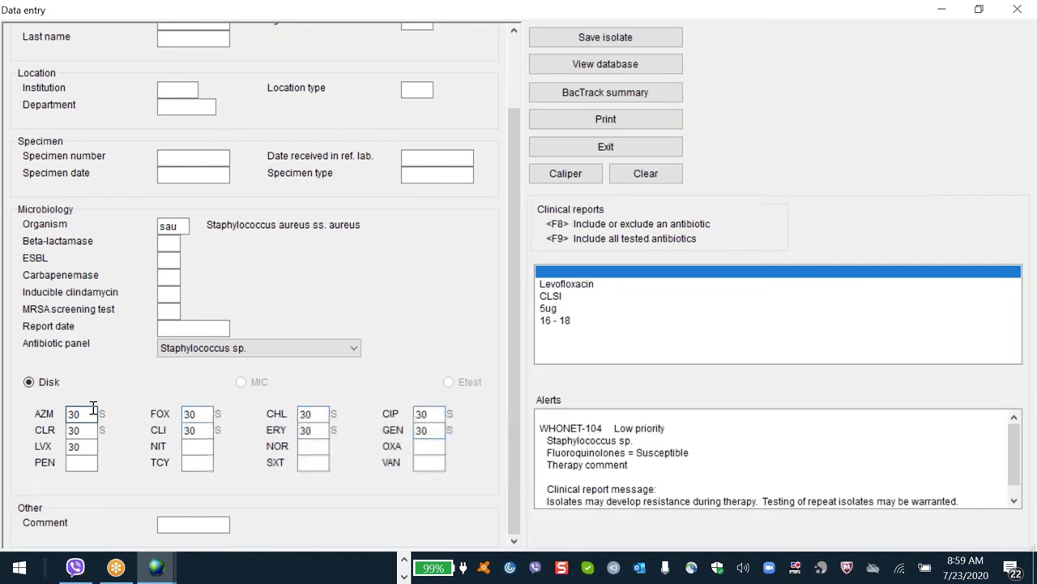
{"action": "key", "text": "Tab"}
{"action": "key", "text": "ctrl+v"}
{"action": "key", "text": "Tab"}
{"action": "key", "text": "ctrl+v"}
{"action": "key", "text": "Tab"}
{"action": "key", "text": "ctrl+v"}
{"action": "key", "text": "Tab"}
{"action": "key", "text": "ctrl+v"}
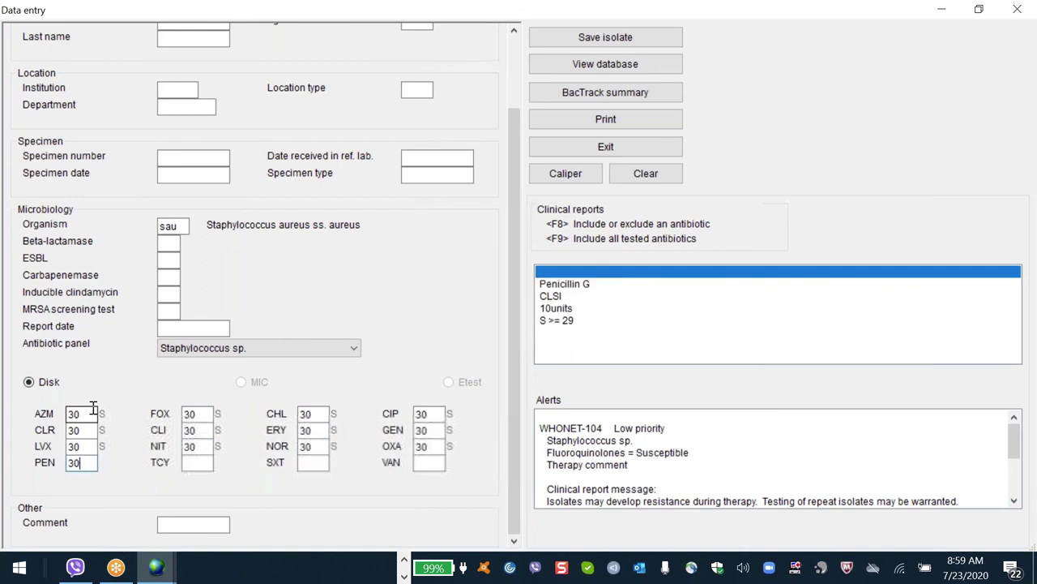
{"action": "key", "text": "Tab"}
{"action": "key", "text": "ctrl+v"}
{"action": "key", "text": "Tab"}
{"action": "key", "text": "ctrl+v"}
{"action": "key", "text": "Tab"}
{"action": "key", "text": "ctrl+v"}
{"action": "key", "text": "Tab"}
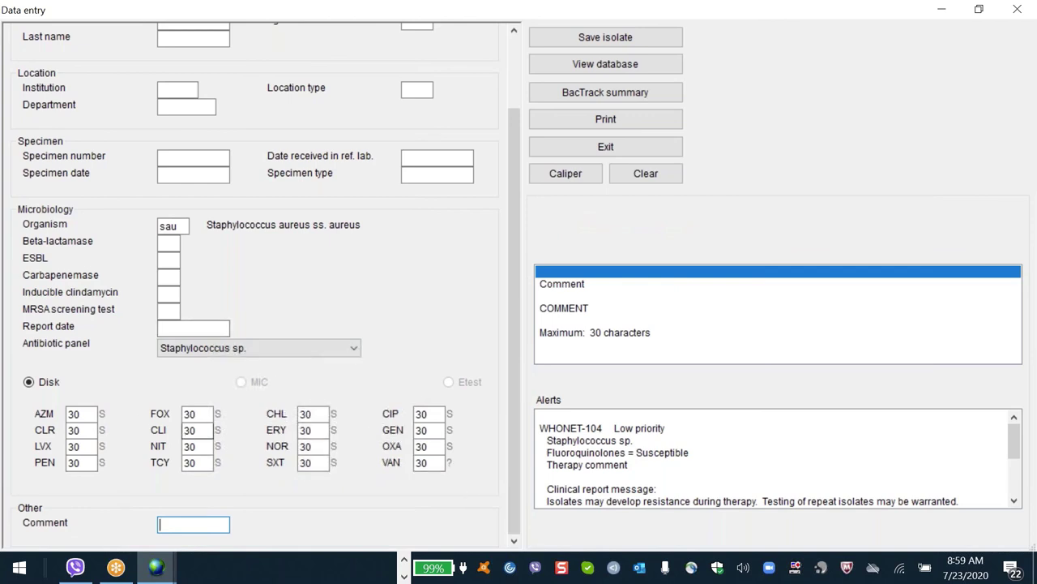
- Set the cefoxitin (FOX) zone diameter to 6 and check the penicillin (PEN) interpretation
{"action": "left_click", "coordinate": [207, 415]}
{"action": "key", "text": "BackSpace"}
{"action": "key", "text": "BackSpace"}
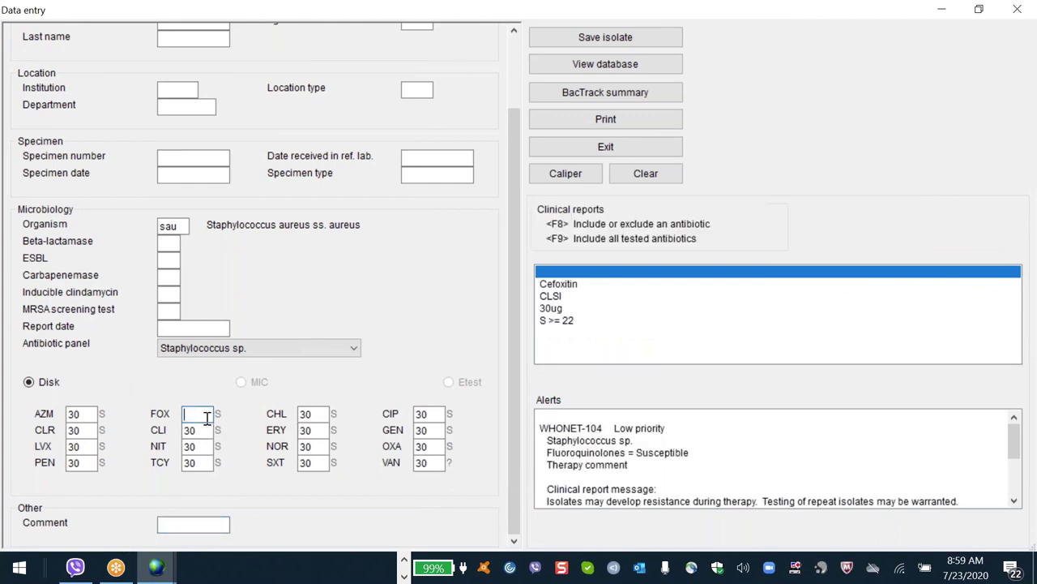
{"action": "type", "text": "6"}
{"action": "key", "text": "Tab"}
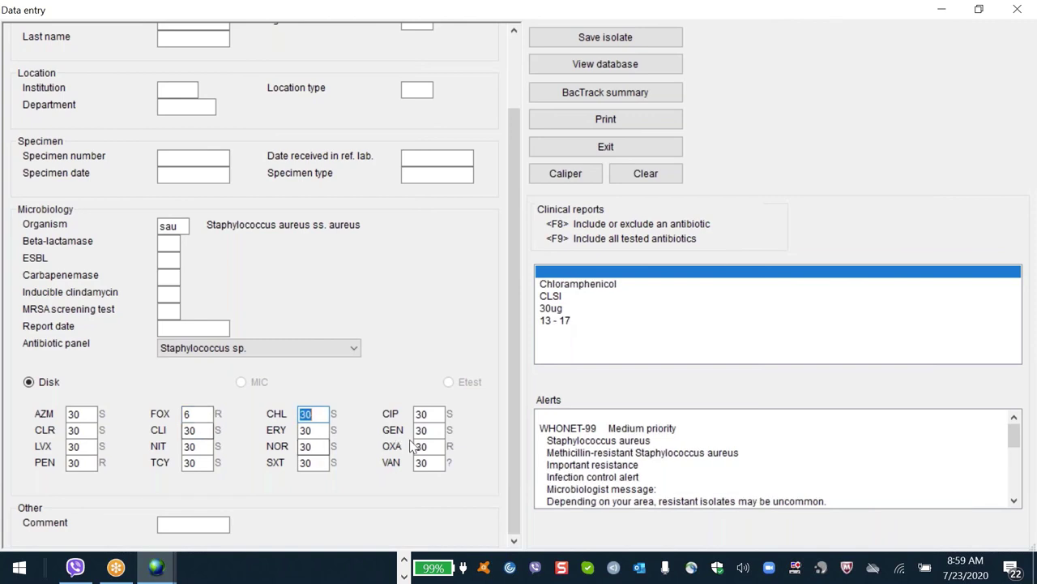
{"action": "left_click", "coordinate": [81, 462]}
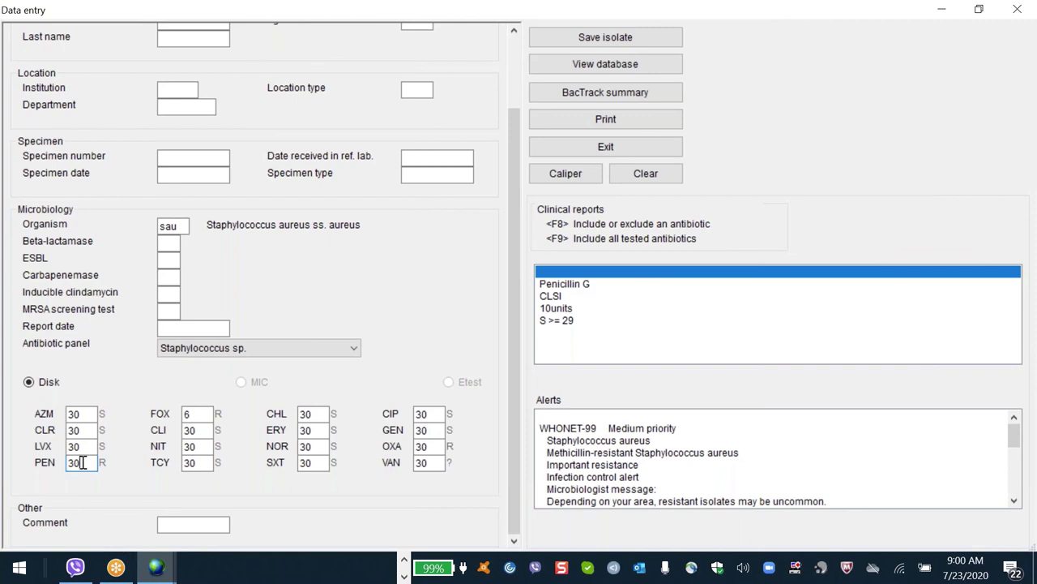
- Leave the data entry form and open the data analysis window
{"action": "key", "text": "Escape"}
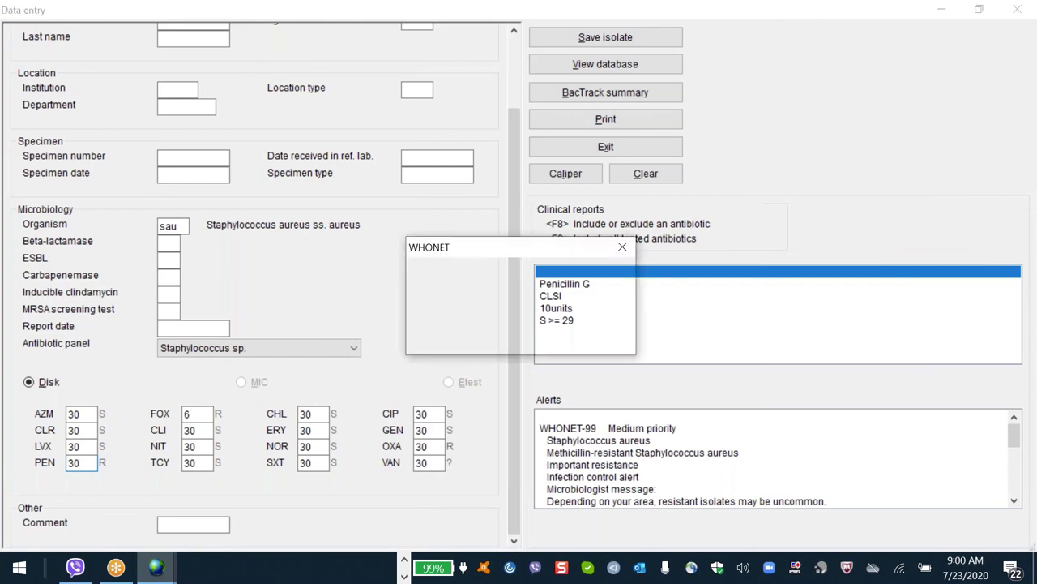
{"action": "key", "text": "alt+a"}
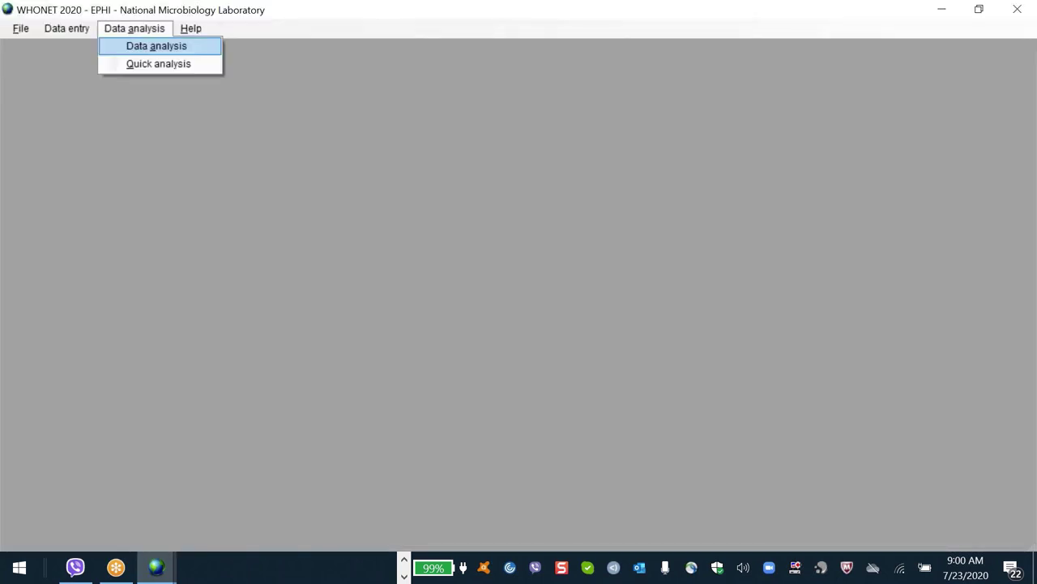
{"action": "key", "text": "Return"}
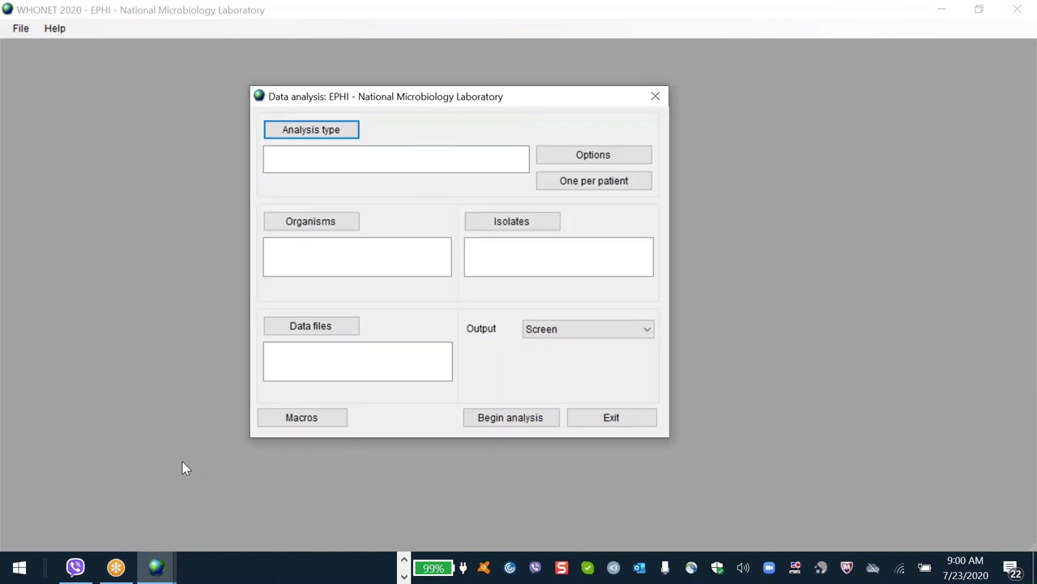
- Choose Isolate alerts as the analysis type, with the Isolate alerts report format instead of Create dictionary
{"action": "key", "text": "Return"}
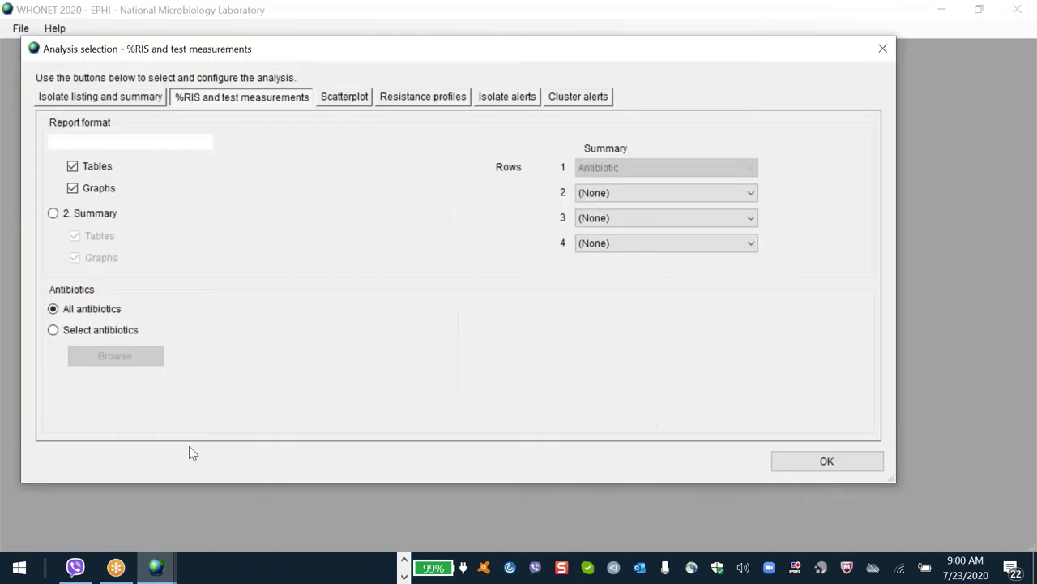
{"action": "left_click", "coordinate": [506, 99]}
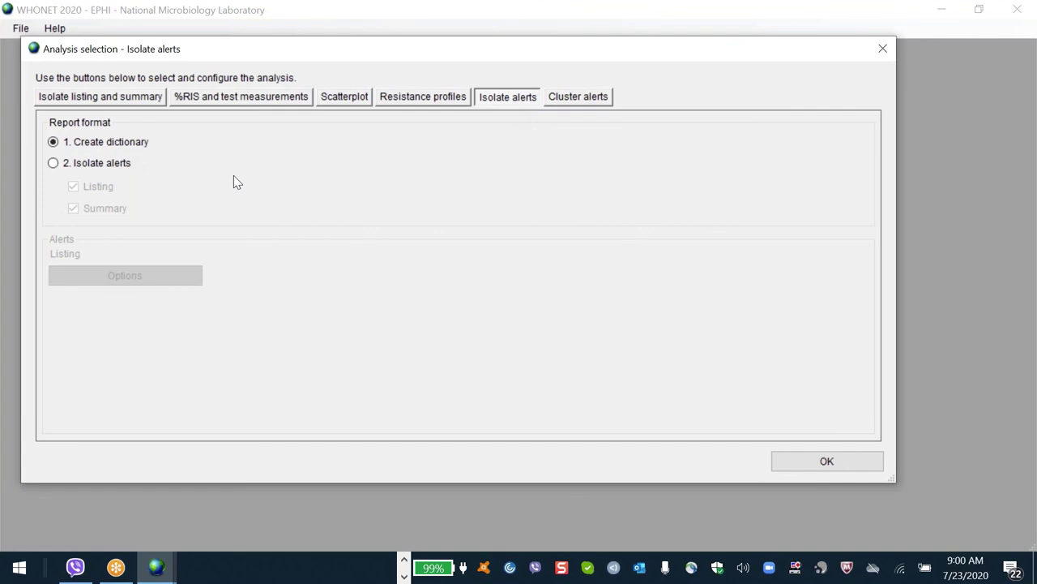
{"action": "left_click", "coordinate": [64, 166]}
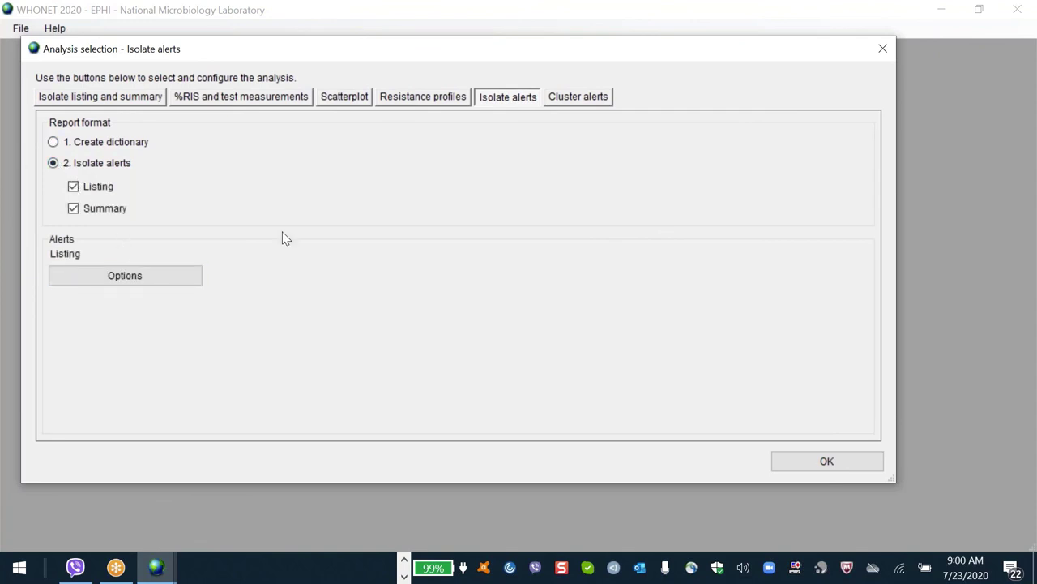
- Open the alert listing options and include low priority microbiological alerts
{"action": "left_click", "coordinate": [130, 280]}
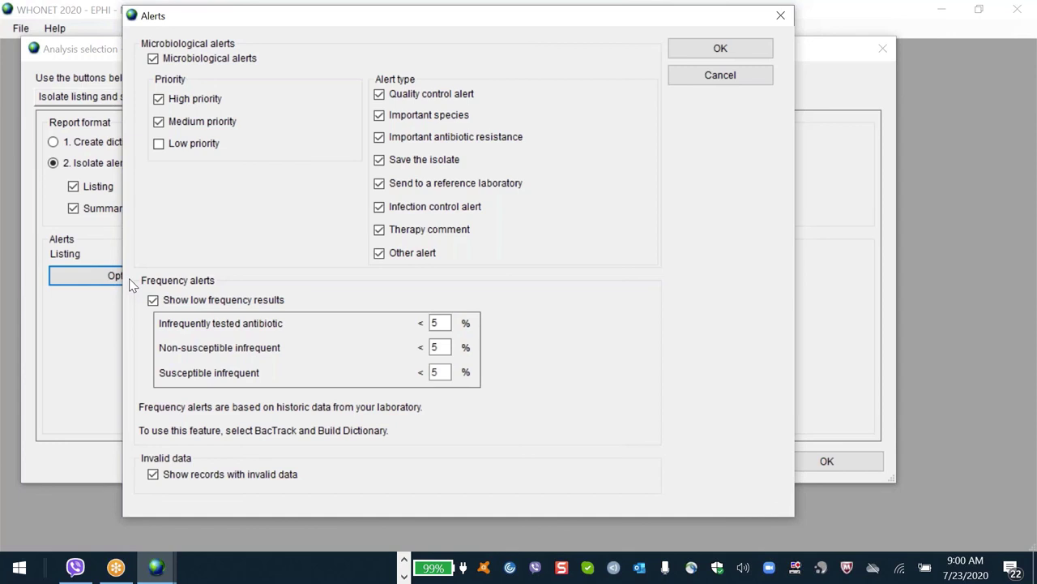
{"action": "left_click", "coordinate": [153, 59]}
{"action": "left_click", "coordinate": [154, 59]}
{"action": "left_click", "coordinate": [159, 144]}
- Limit the alert types to Quality control alert only and apply the isolate alerts analysis selection
{"action": "left_click", "coordinate": [381, 117]}
{"action": "left_click", "coordinate": [380, 139]}
{"action": "left_click", "coordinate": [380, 161]}
{"action": "left_click", "coordinate": [380, 185]}
{"action": "left_click", "coordinate": [379, 208]}
{"action": "left_click", "coordinate": [379, 230]}
{"action": "left_click", "coordinate": [379, 254]}
{"action": "left_click", "coordinate": [379, 94]}
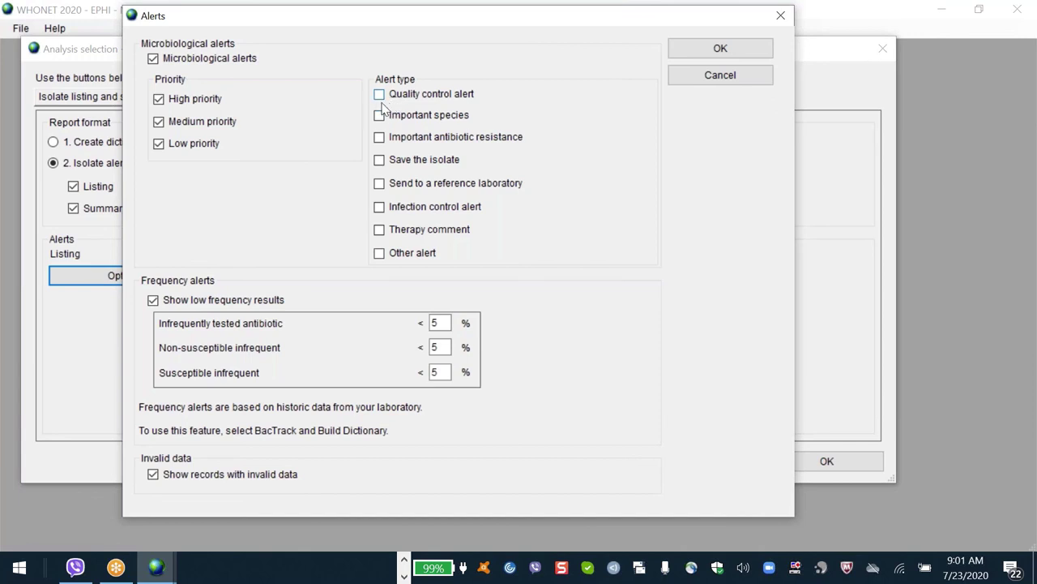
{"action": "left_click", "coordinate": [381, 116]}
{"action": "left_click", "coordinate": [380, 115]}
{"action": "left_click", "coordinate": [379, 137]}
{"action": "left_click", "coordinate": [708, 50]}
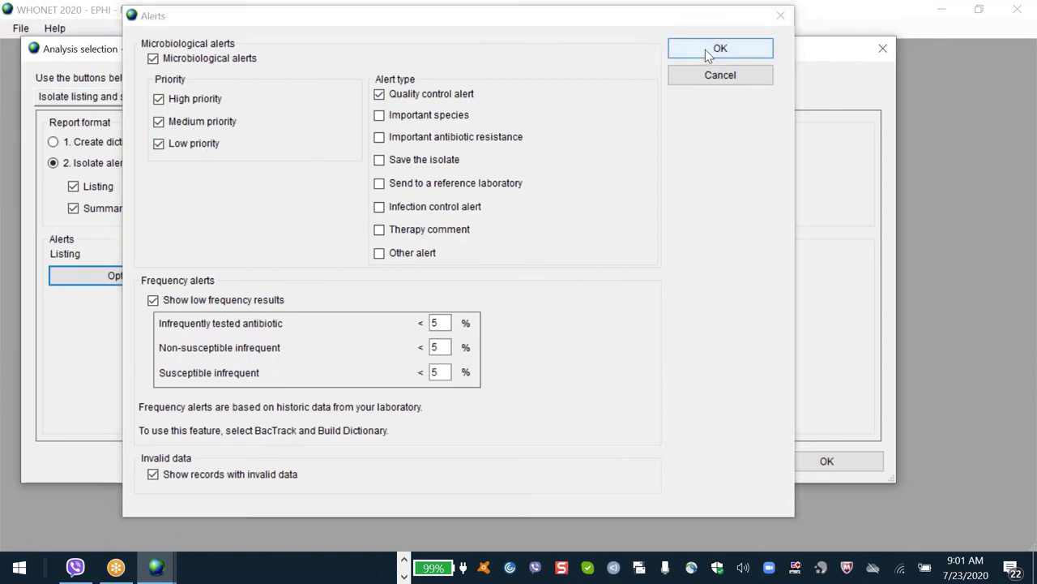
{"action": "key", "text": "Return"}
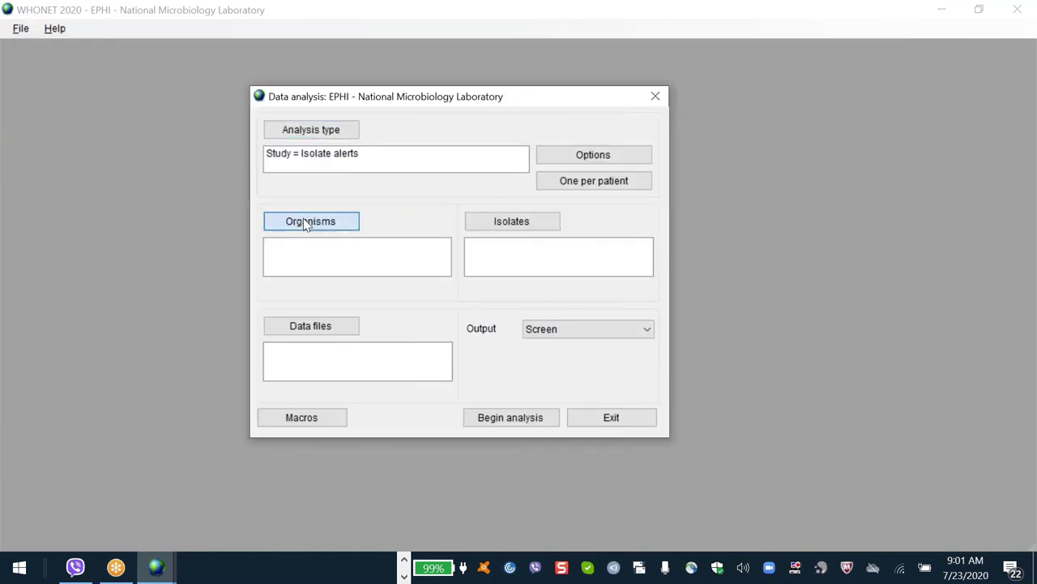
- Include all organisms and run the analysis on the data files ETH-01-2020.sqlite and NRL_ONEYEAREncripted.01.sqlite
{"action": "left_click", "coordinate": [307, 222]}
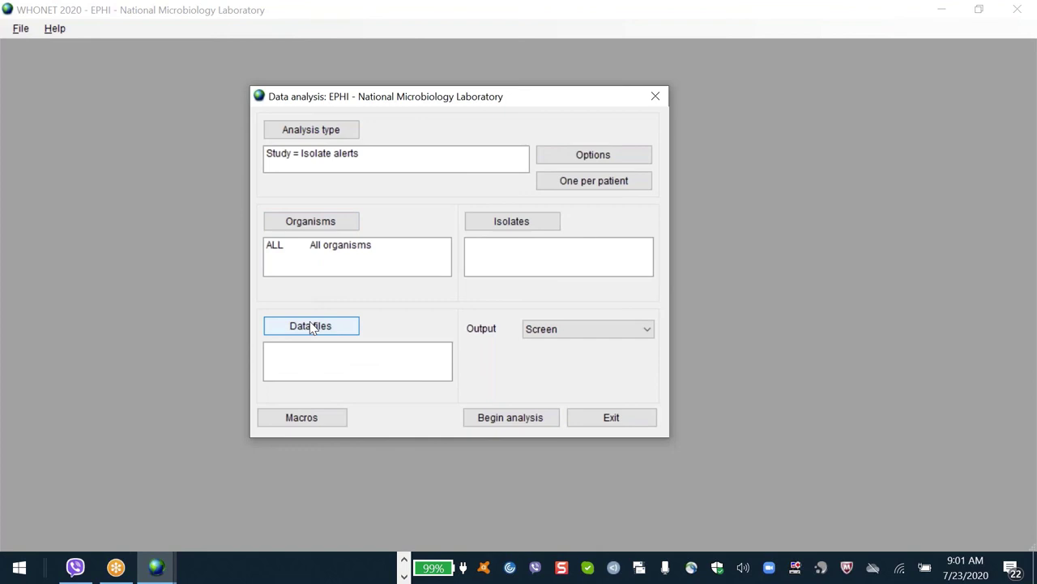
{"action": "left_click", "coordinate": [313, 328]}
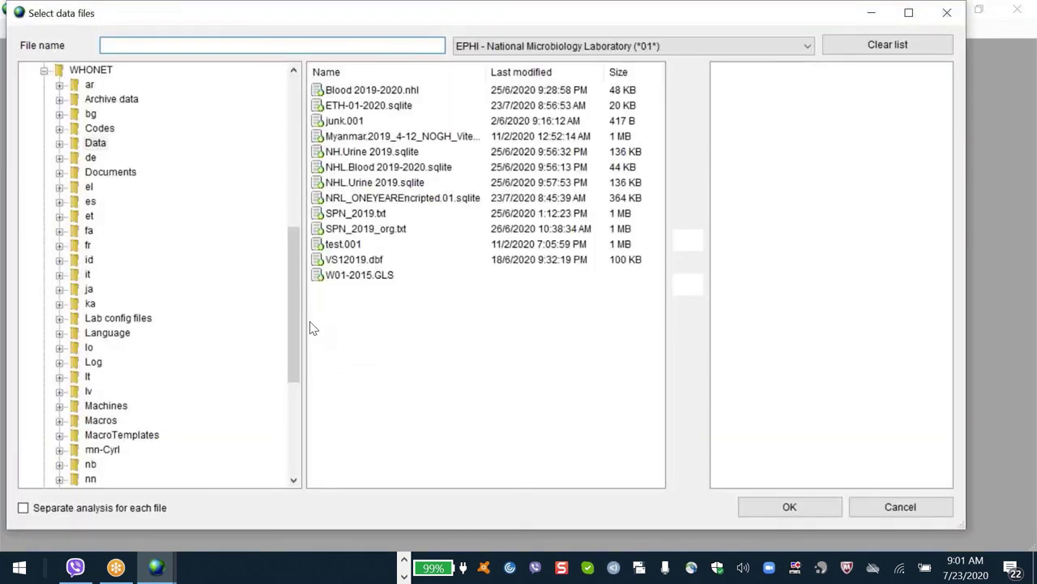
{"action": "double_click", "coordinate": [378, 105]}
{"action": "left_click_drag", "start_coordinate": [403, 197], "coordinate": [740, 86]}
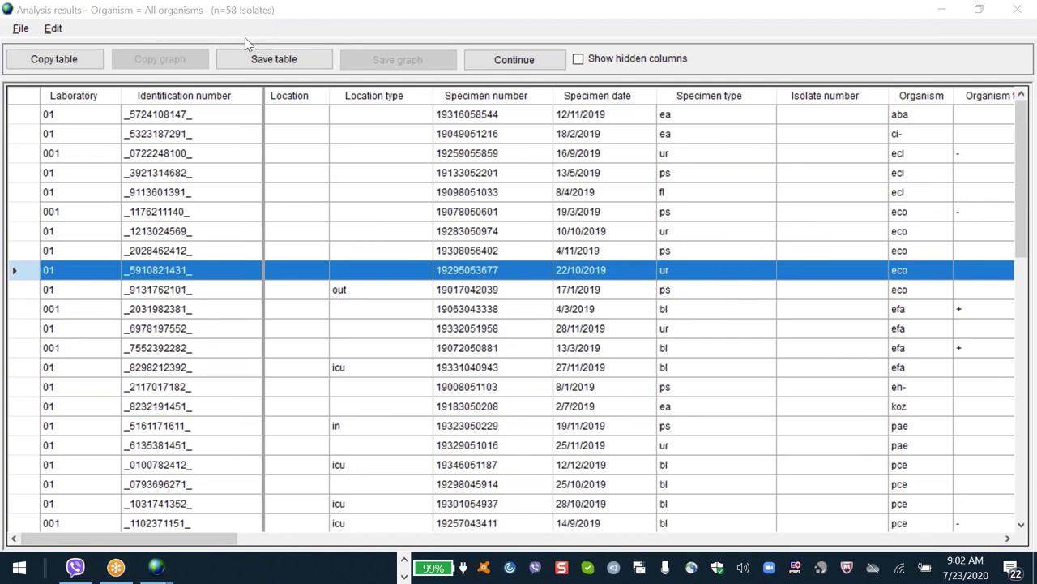
- Examine the red-flagged antibiotic results across the isolate listing, through to the priority and isolate alerts columns
{"action": "left_click", "coordinate": [680, 194]}
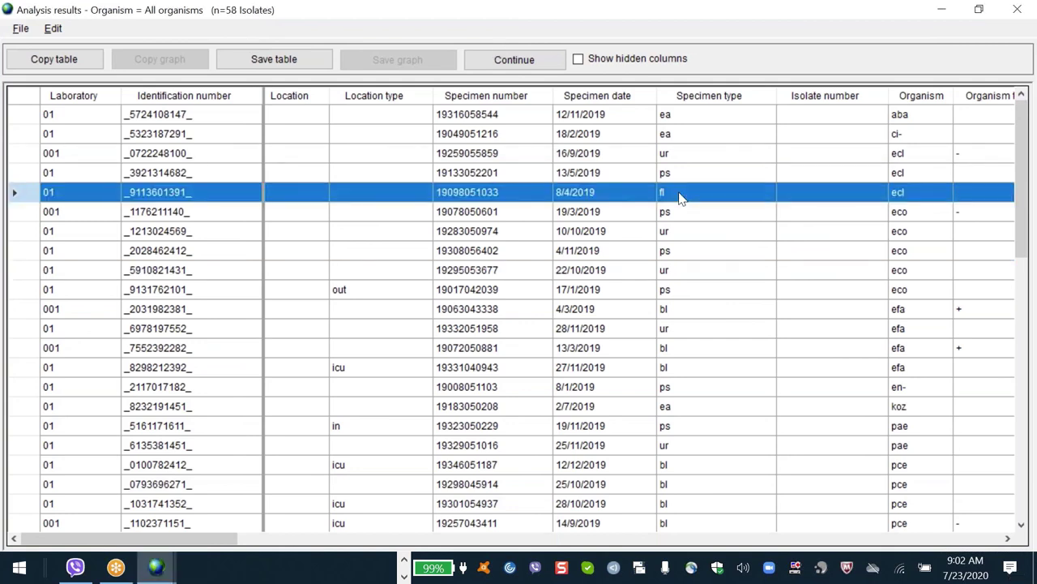
{"action": "scroll", "coordinate": [681, 199], "scroll_direction": "right", "scroll_amount": 1}
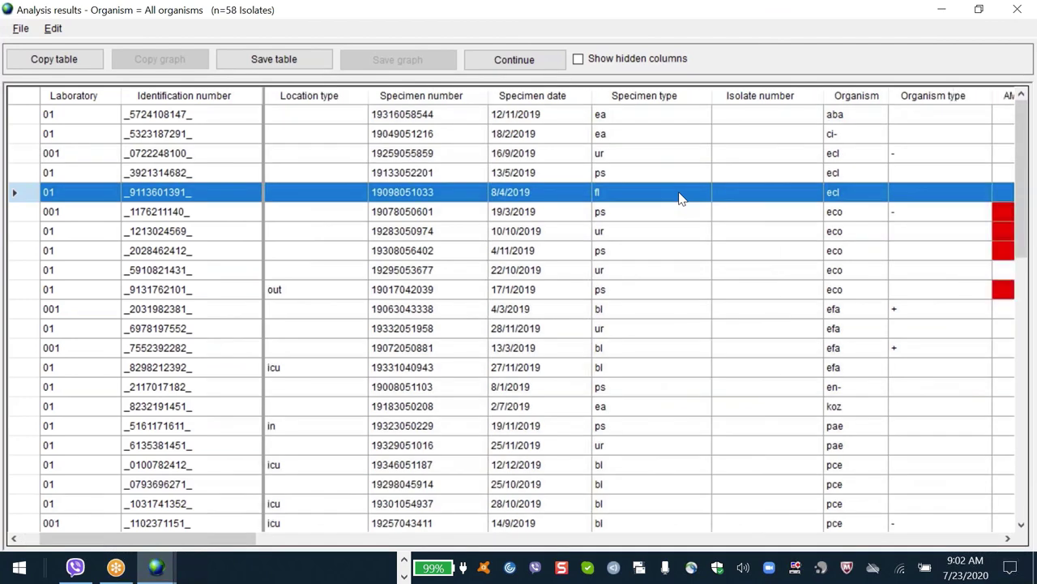
{"action": "scroll", "coordinate": [681, 198], "scroll_direction": "right", "scroll_amount": 3}
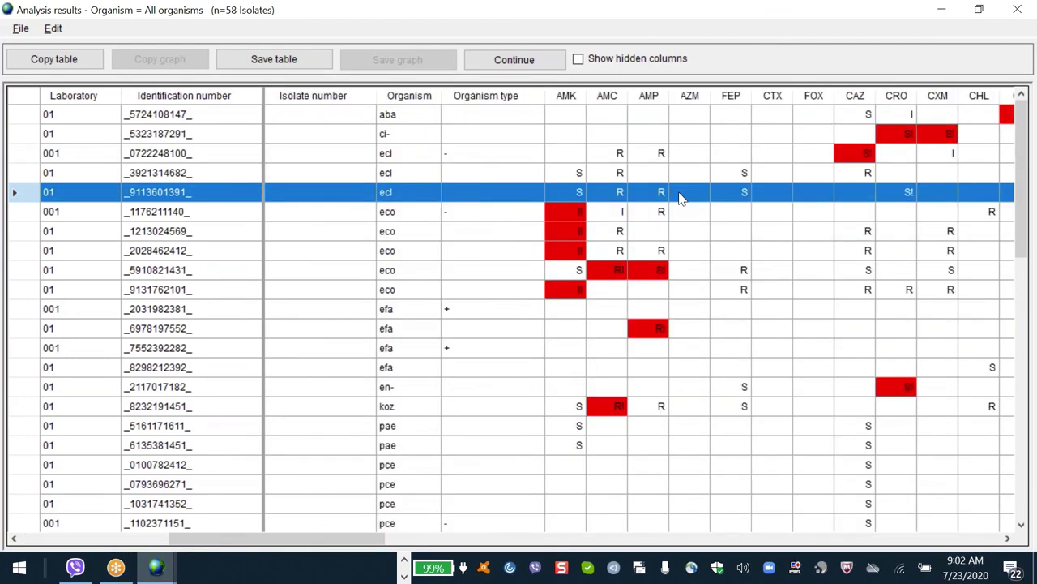
{"action": "scroll", "coordinate": [679, 199], "scroll_direction": "right", "scroll_amount": 1}
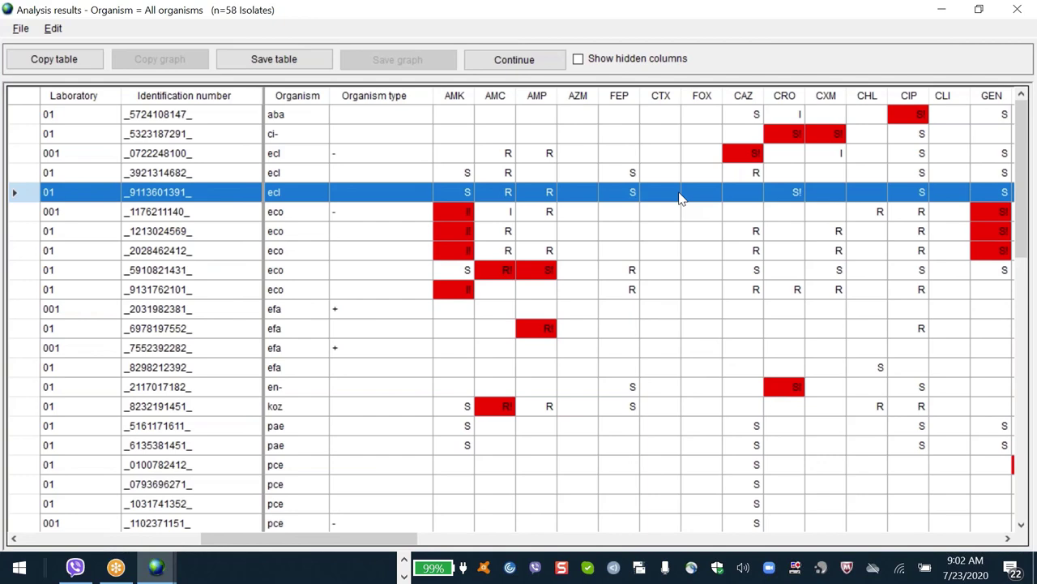
{"action": "scroll", "coordinate": [681, 199], "scroll_direction": "right", "scroll_amount": 1}
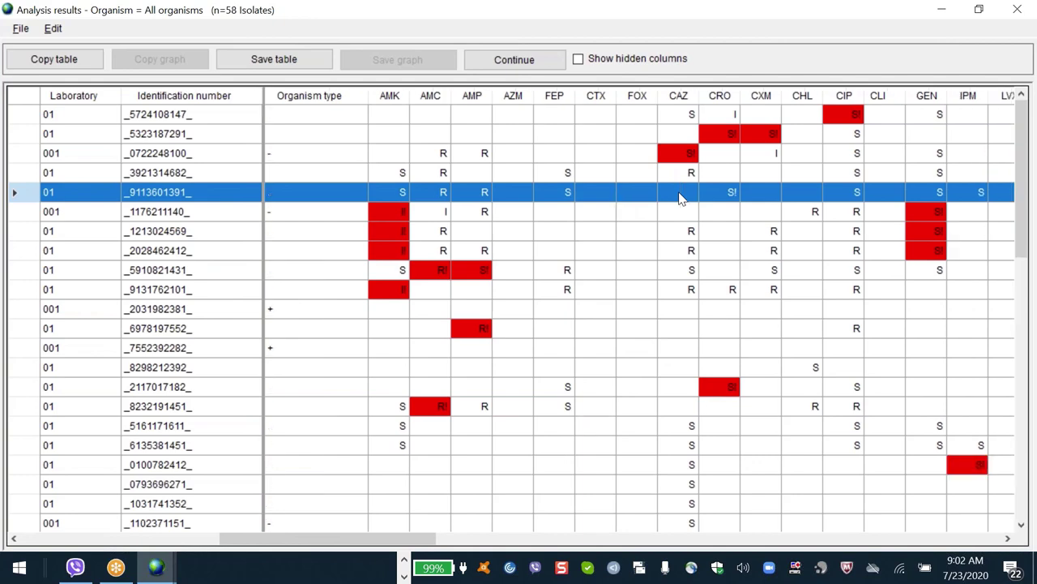
{"action": "scroll", "coordinate": [681, 199], "scroll_direction": "right", "scroll_amount": 5}
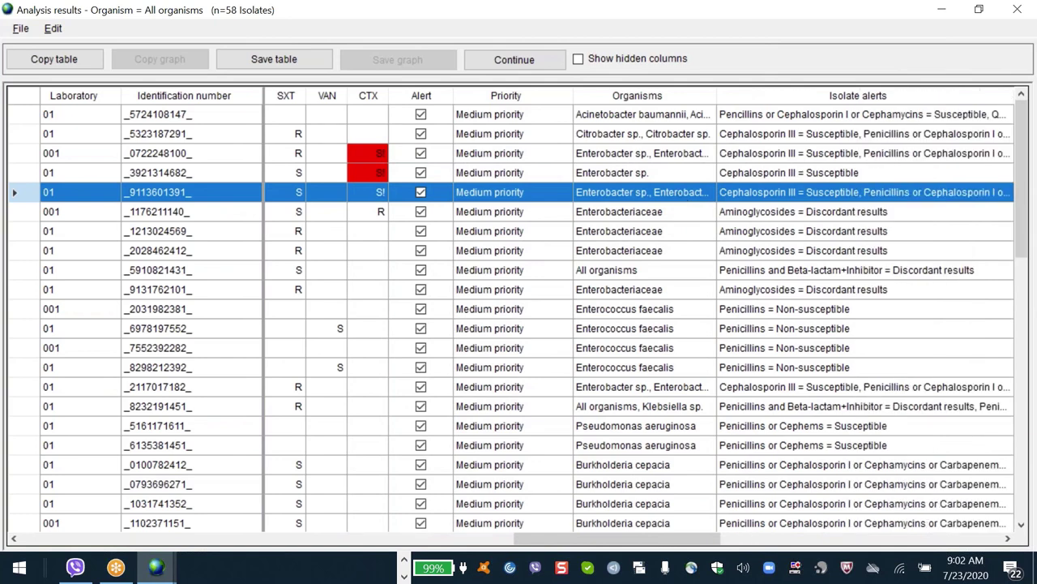
- Compare the Enterococcus faecalis isolates' antibiotic results with their isolate alerts and quality control columns
{"action": "left_click", "coordinate": [703, 317]}
{"action": "left_click", "coordinate": [55, 540]}
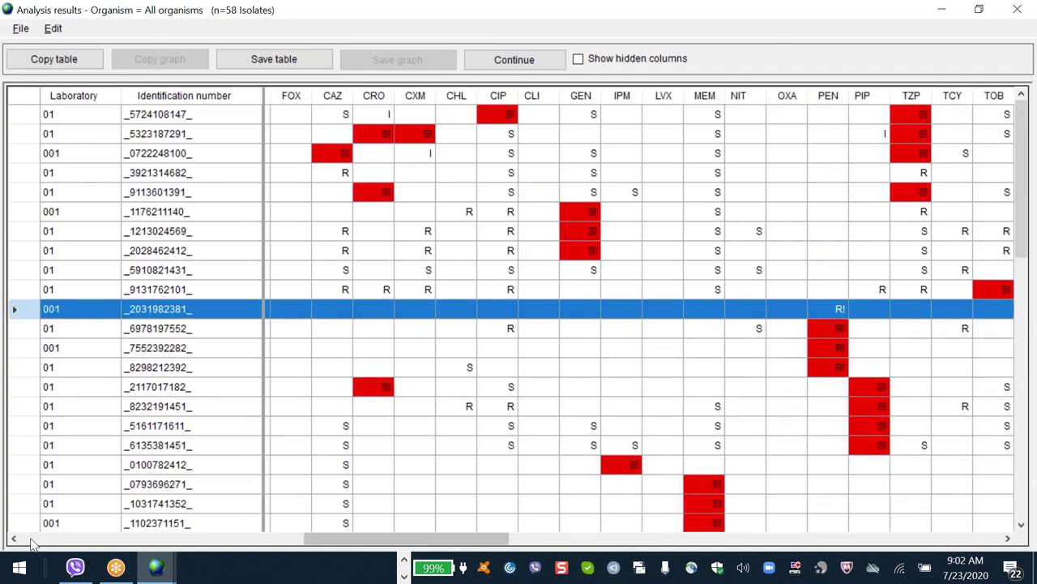
{"action": "left_click", "coordinate": [31, 538]}
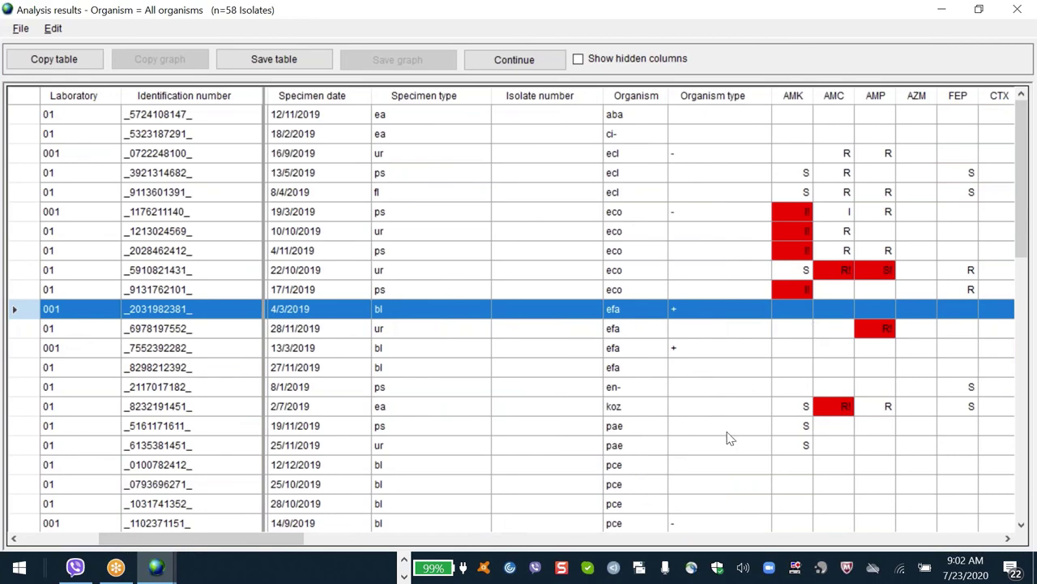
{"action": "left_click", "coordinate": [708, 539]}
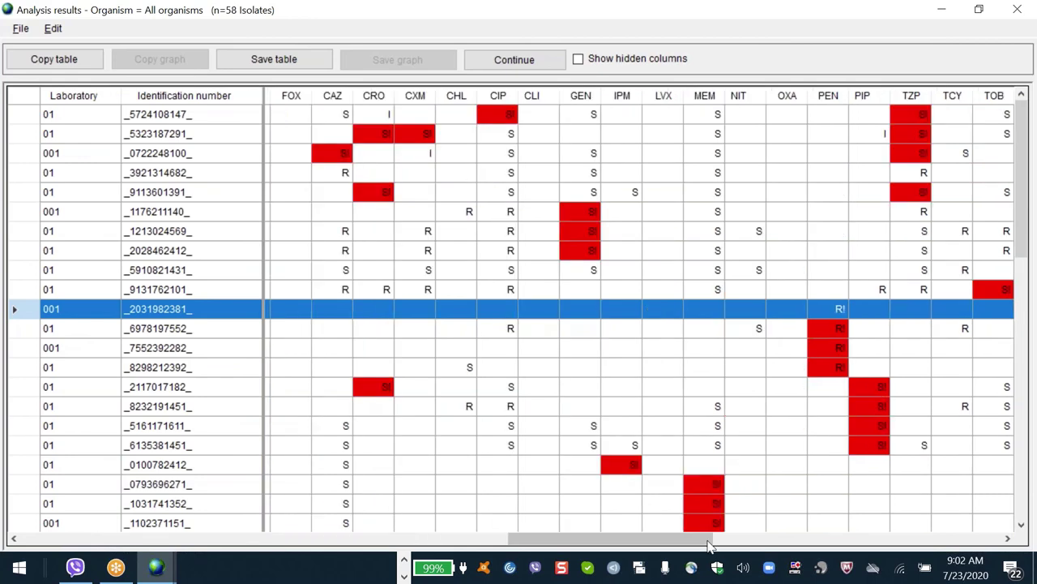
{"action": "left_click", "coordinate": [708, 539]}
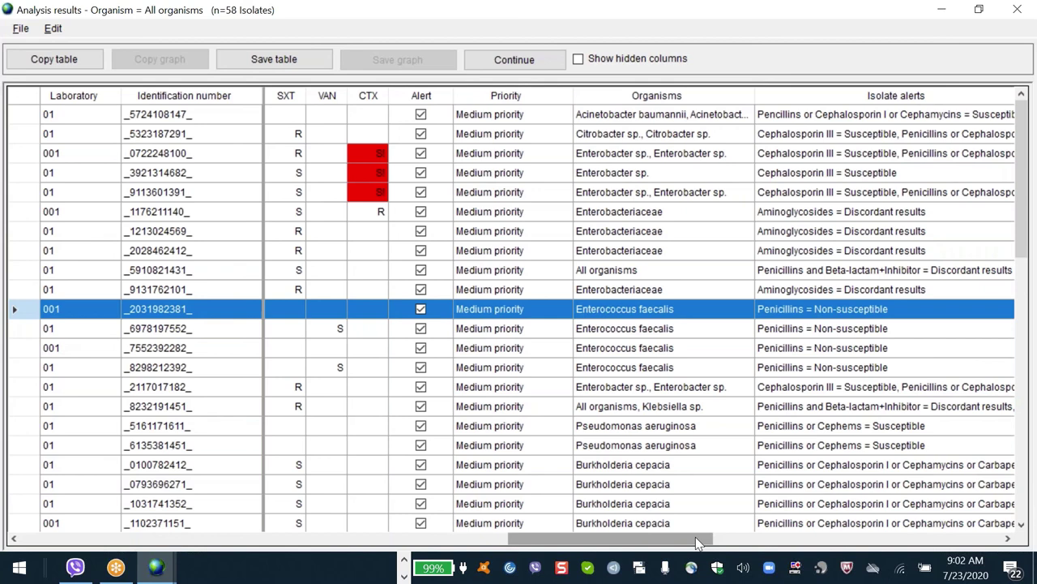
{"action": "left_click_drag", "start_coordinate": [697, 541], "coordinate": [708, 541]}
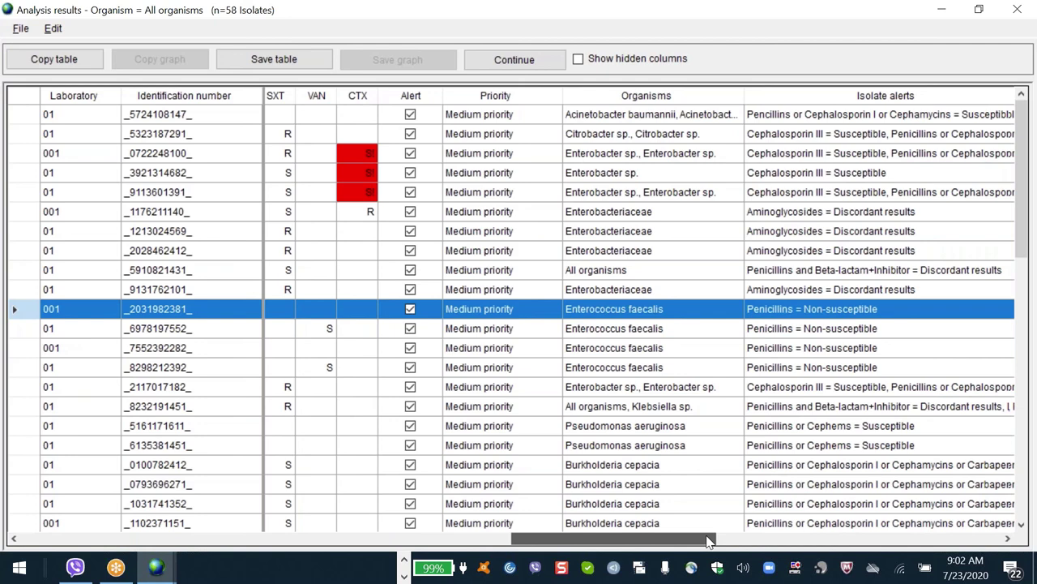
{"action": "left_click_drag", "start_coordinate": [708, 540], "coordinate": [753, 541]}
{"action": "left_click", "coordinate": [685, 355]}
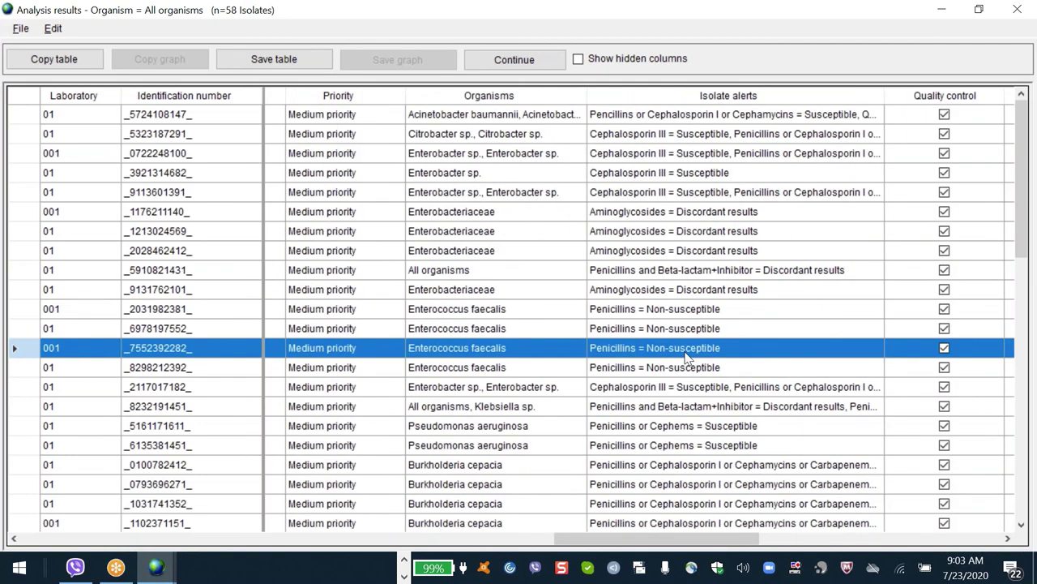
- Check the Pseudomonas aeruginosa and Burkholderia cepacia isolates' antibiotic results against their isolate alerts
{"action": "scroll", "coordinate": [685, 358], "scroll_direction": "down", "scroll_amount": 1}
{"action": "left_click", "coordinate": [686, 369]}
{"action": "scroll", "coordinate": [686, 381], "scroll_direction": "down", "scroll_amount": 3}
{"action": "left_click_drag", "start_coordinate": [730, 539], "coordinate": [369, 542]}
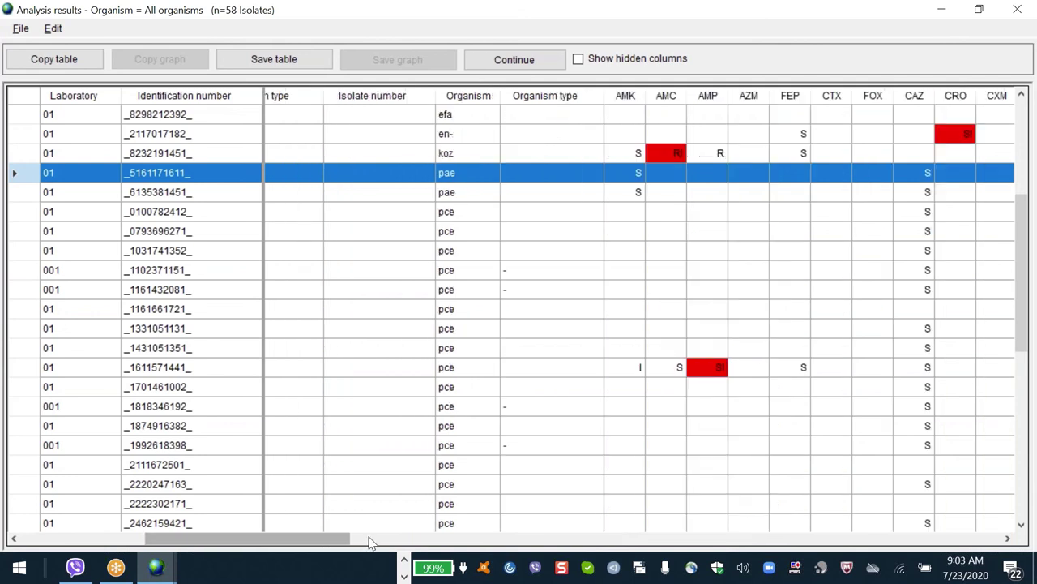
{"action": "left_click", "coordinate": [369, 542]}
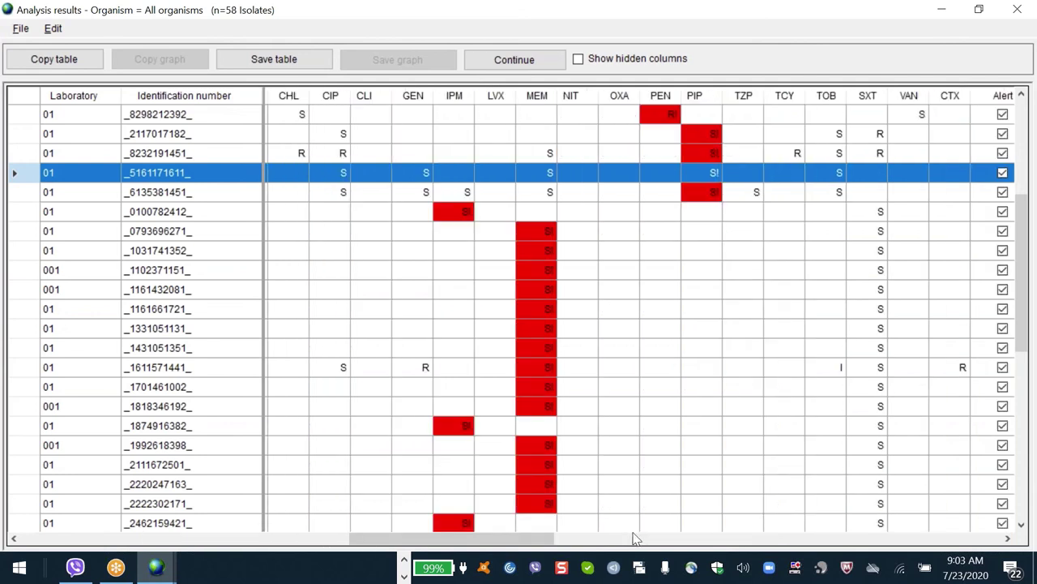
{"action": "left_click", "coordinate": [636, 539]}
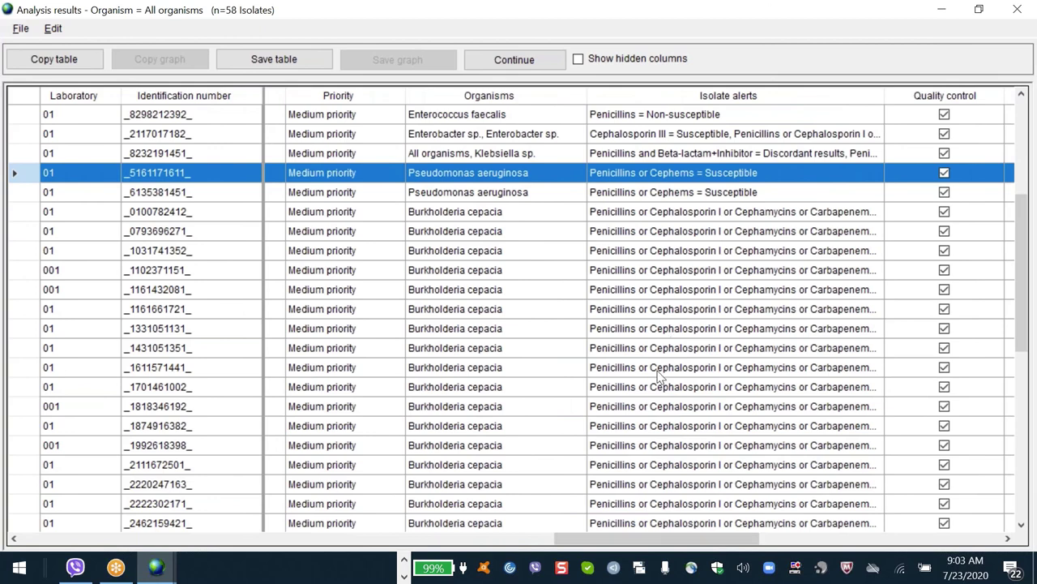
{"action": "left_click", "coordinate": [658, 369]}
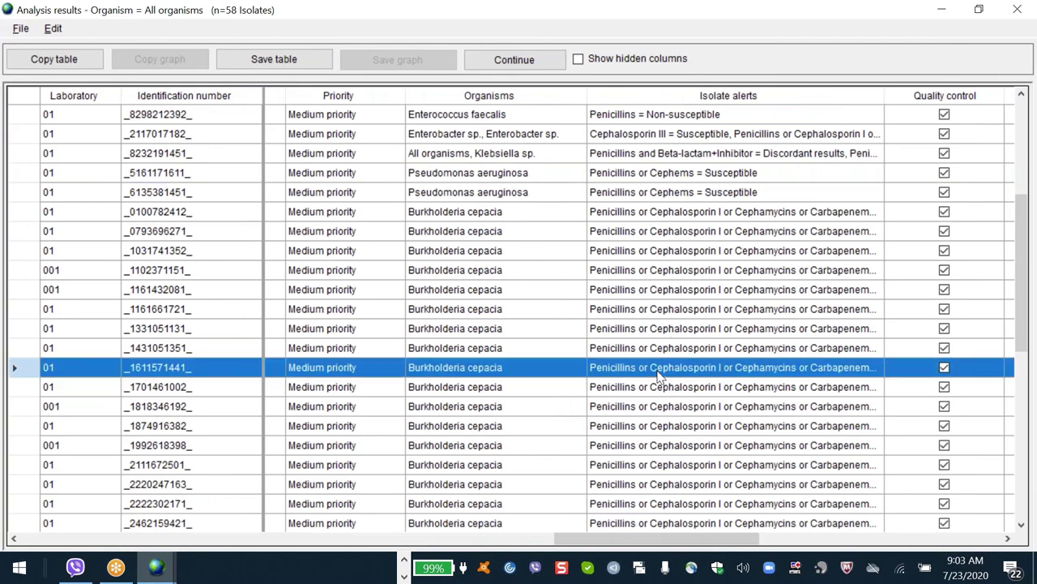
- Review the isolate alerts for Staphylococcus lugdunensis, Enterobacteriaceae and Providencia sp. at the end of the listing
{"action": "scroll", "coordinate": [658, 374], "scroll_direction": "down", "scroll_amount": 5}
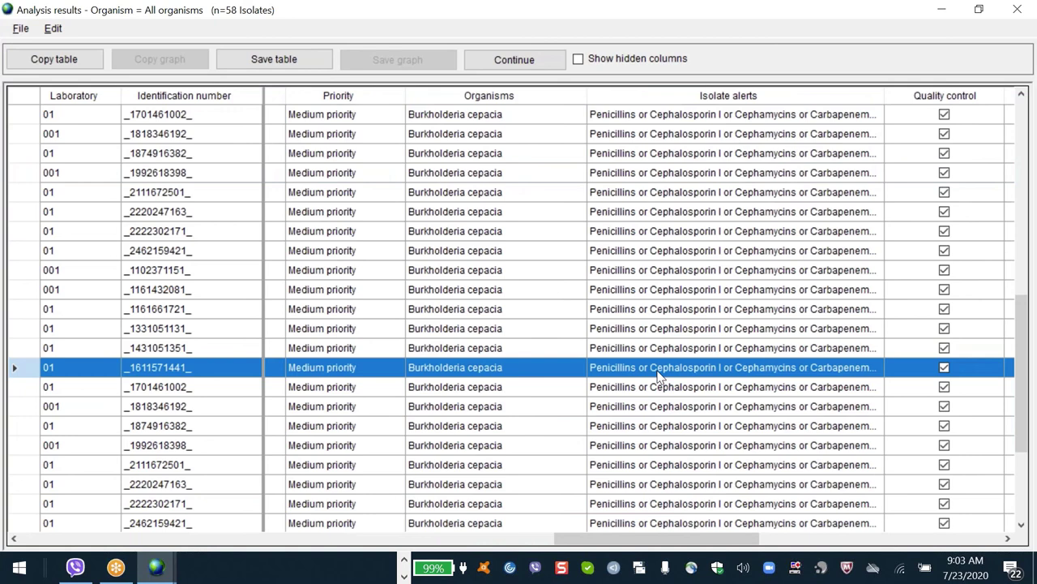
{"action": "key", "text": "ctrl+End"}
{"action": "left_click", "coordinate": [710, 486]}
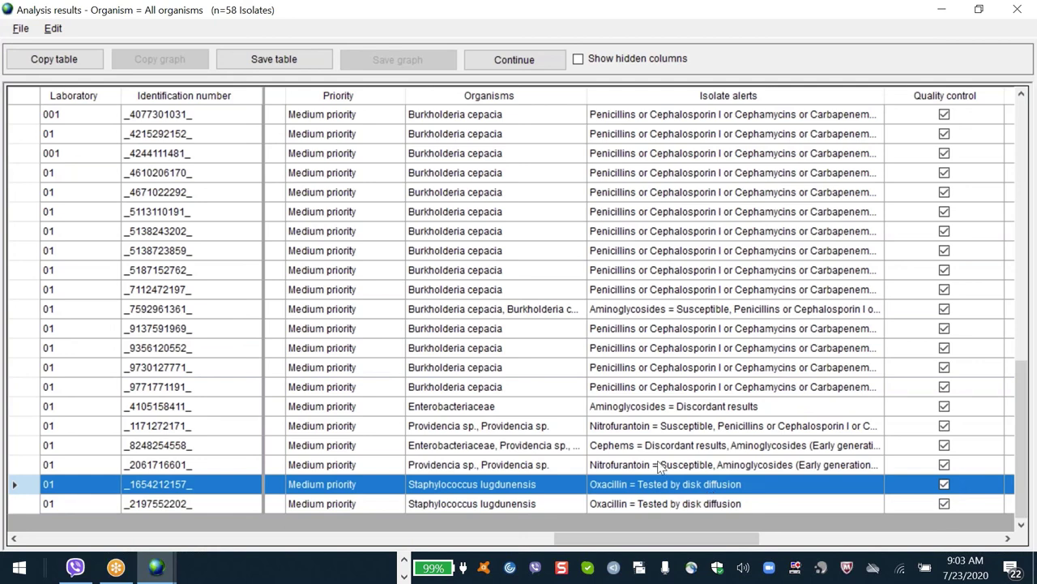
{"action": "left_click", "coordinate": [635, 412]}
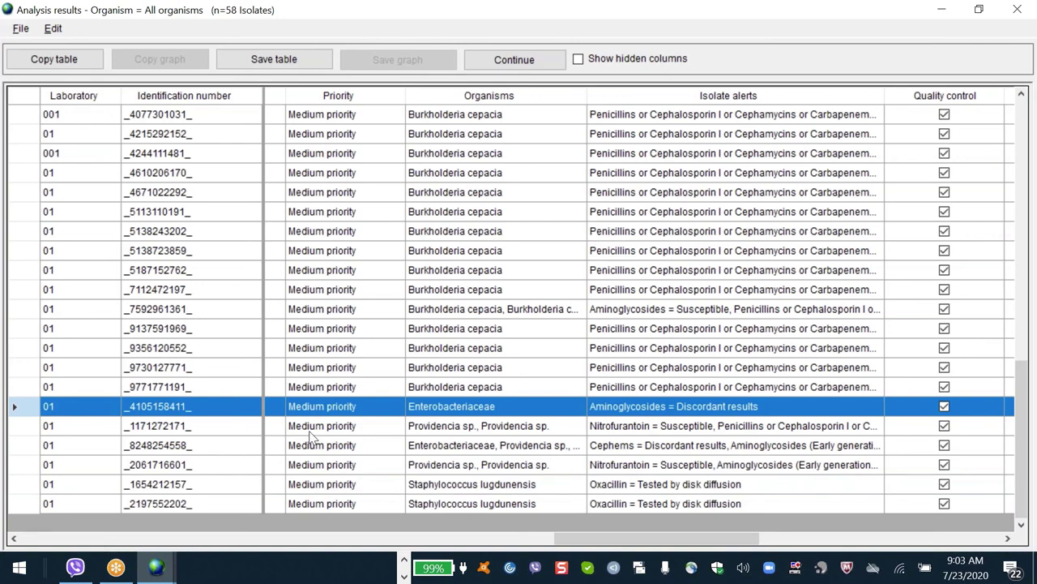
{"action": "left_click", "coordinate": [310, 432]}
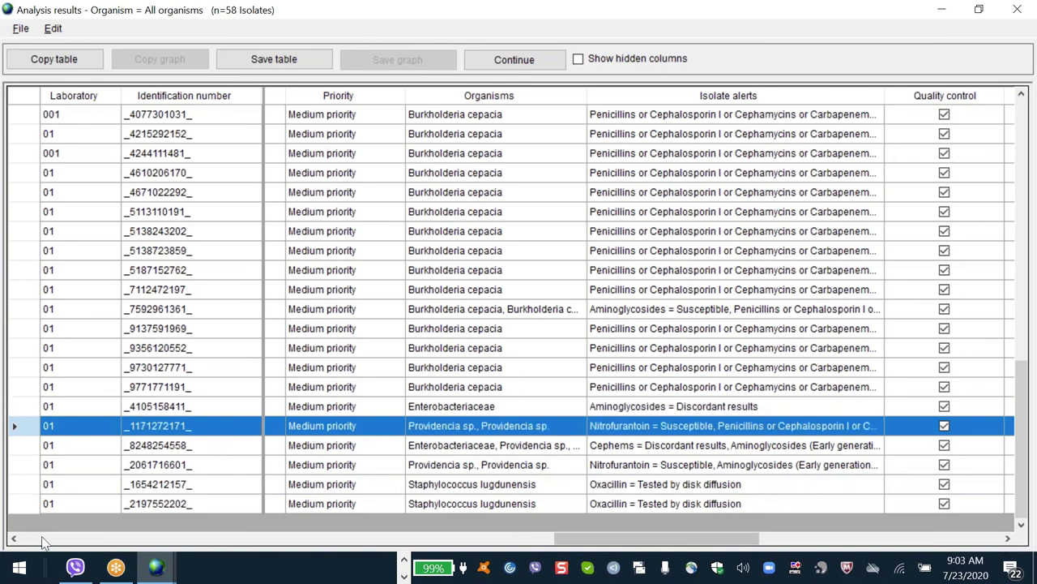
- Examine the flagged antibiotic results and alert descriptions of the last isolates, plus those of the Klebsiella sp. isolate
{"action": "left_click", "coordinate": [44, 539]}
{"action": "left_click", "coordinate": [43, 538]}
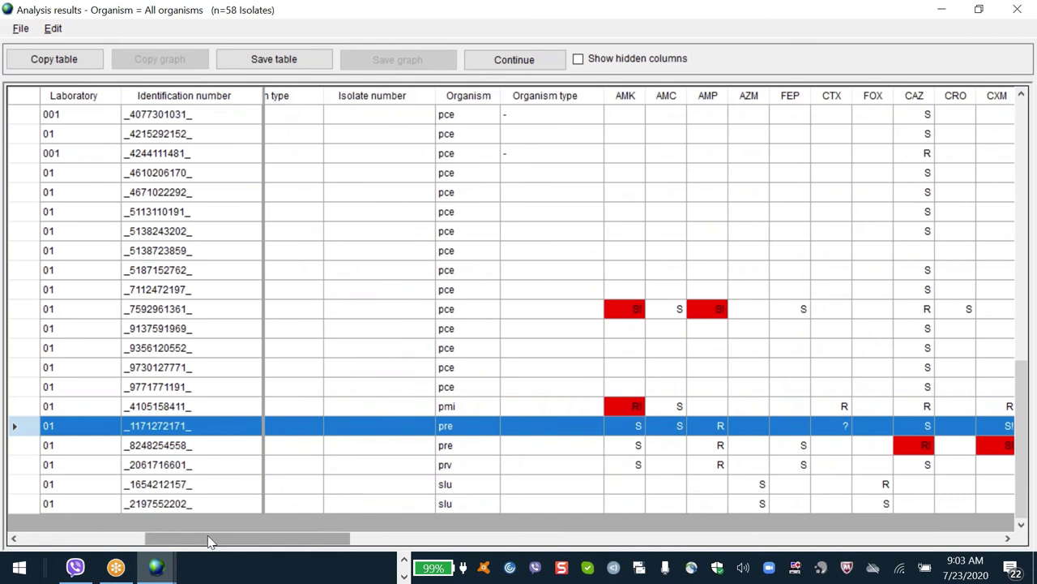
{"action": "left_click_drag", "start_coordinate": [208, 541], "coordinate": [236, 541]}
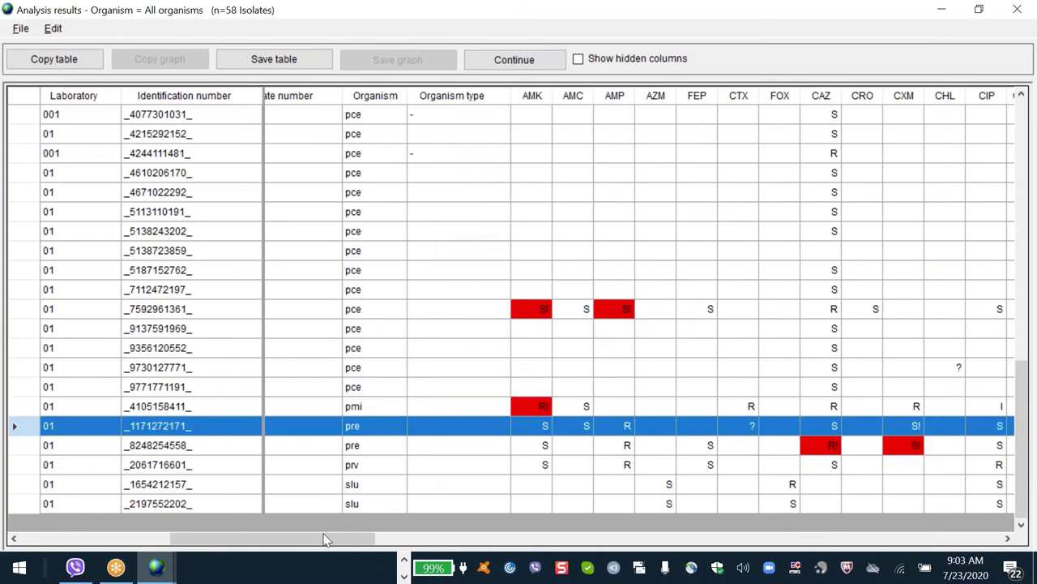
{"action": "left_click_drag", "start_coordinate": [341, 540], "coordinate": [379, 539]}
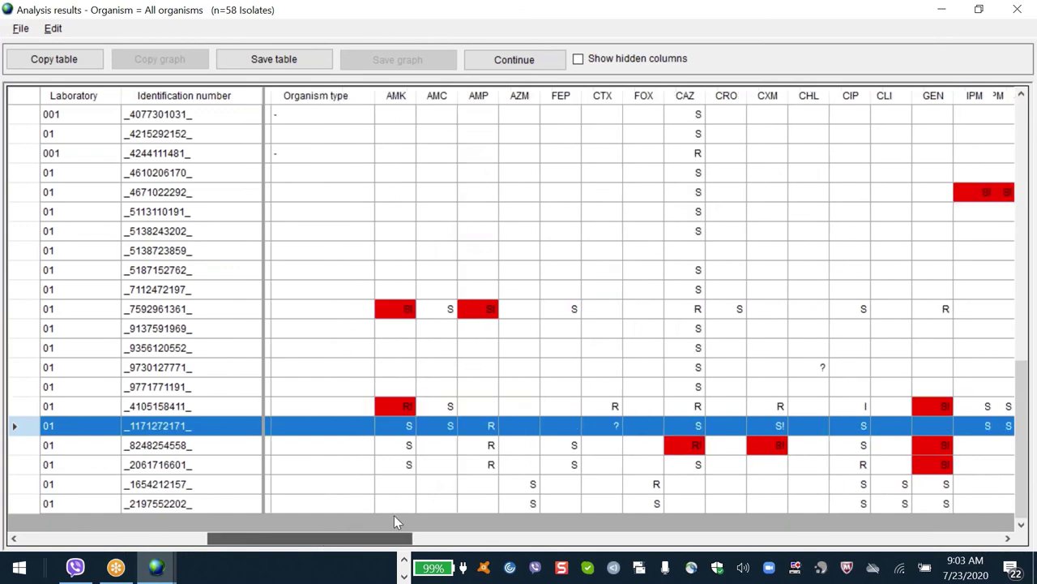
{"action": "scroll", "coordinate": [394, 515], "scroll_direction": "right", "scroll_amount": 3}
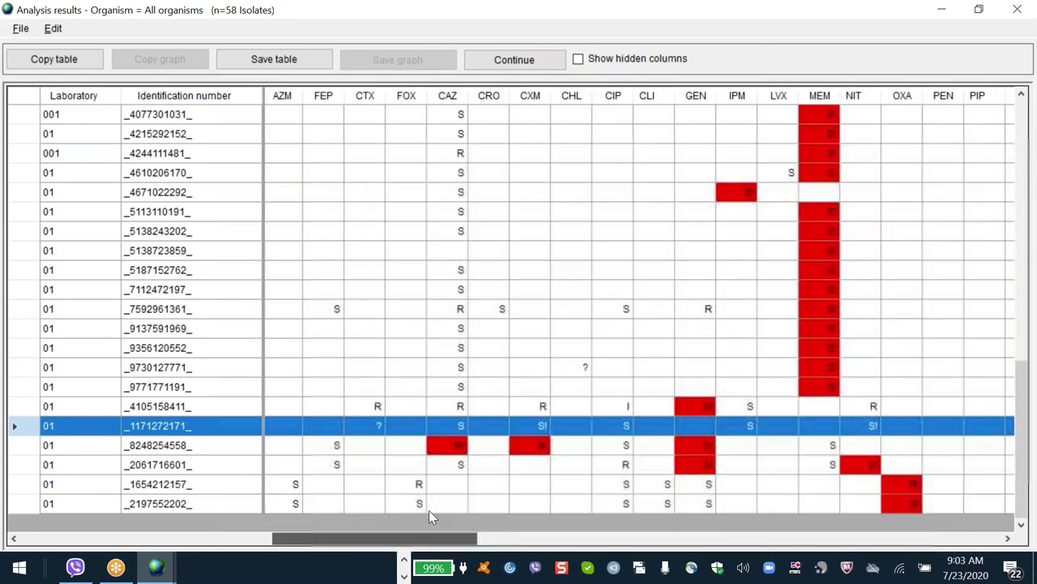
{"action": "scroll", "coordinate": [429, 514], "scroll_direction": "right", "scroll_amount": 1}
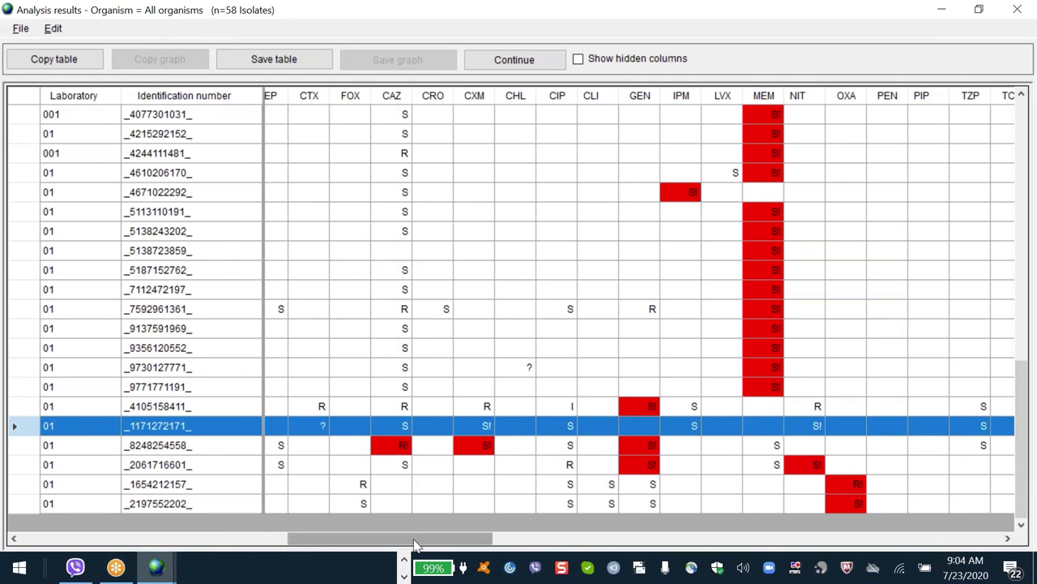
{"action": "left_click_drag", "start_coordinate": [431, 544], "coordinate": [467, 544]}
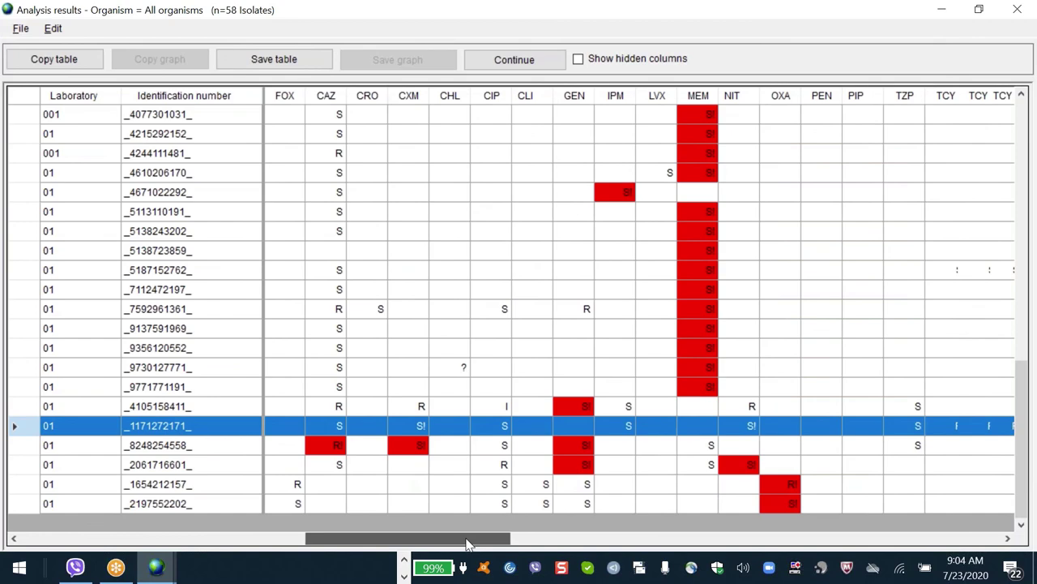
{"action": "left_click_drag", "start_coordinate": [467, 544], "coordinate": [747, 544]}
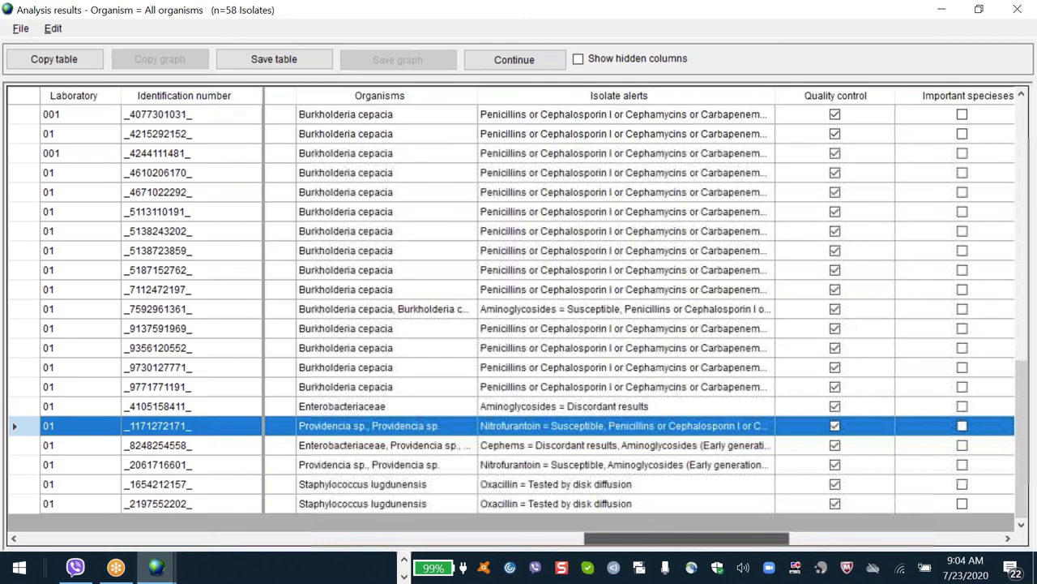
{"action": "scroll", "coordinate": [625, 411], "scroll_direction": "right", "scroll_amount": 2}
{"action": "left_click", "coordinate": [625, 407]}
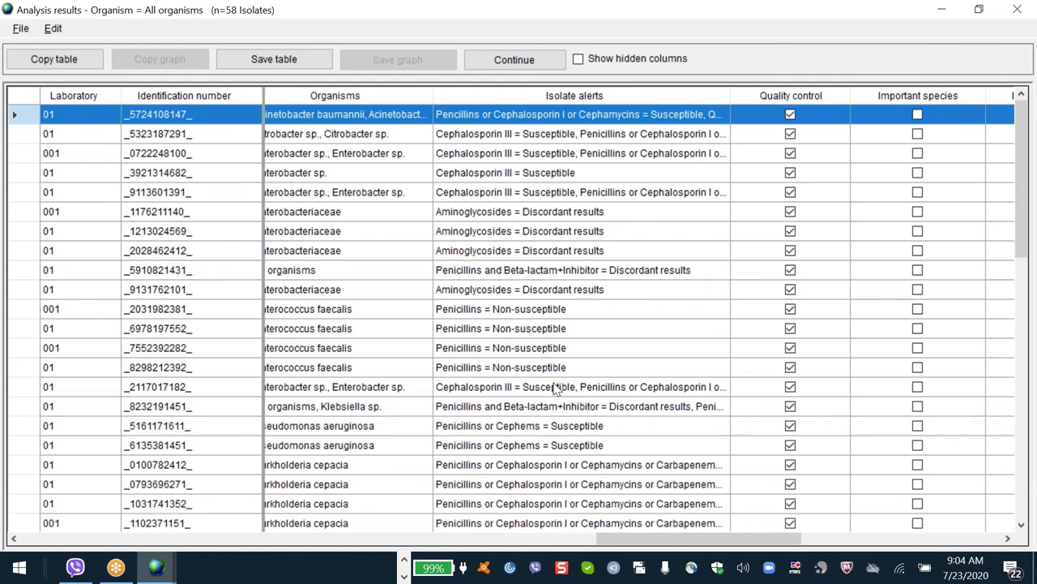
{"action": "left_click", "coordinate": [567, 405]}
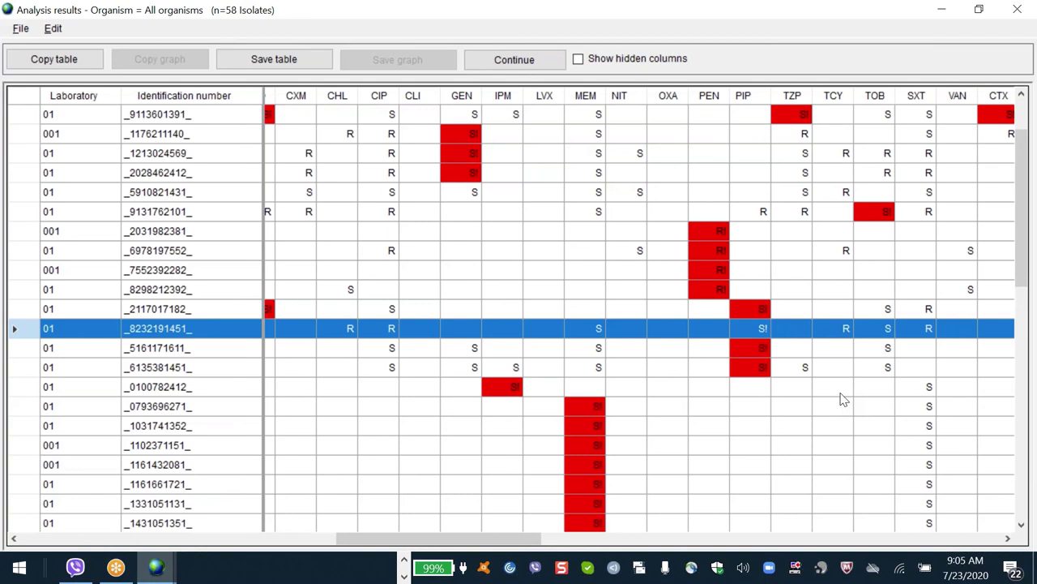
- Continue to the summary of alert rules, sort it by priority and select the Acinetobacter baumannii quinolones rule
{"action": "left_click", "coordinate": [514, 61]}
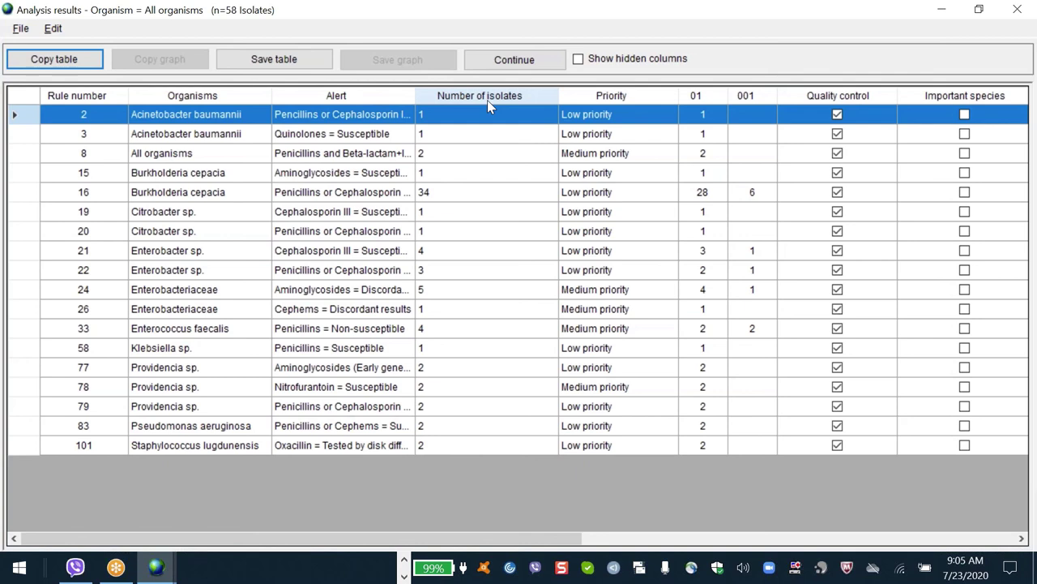
{"action": "left_click", "coordinate": [616, 97]}
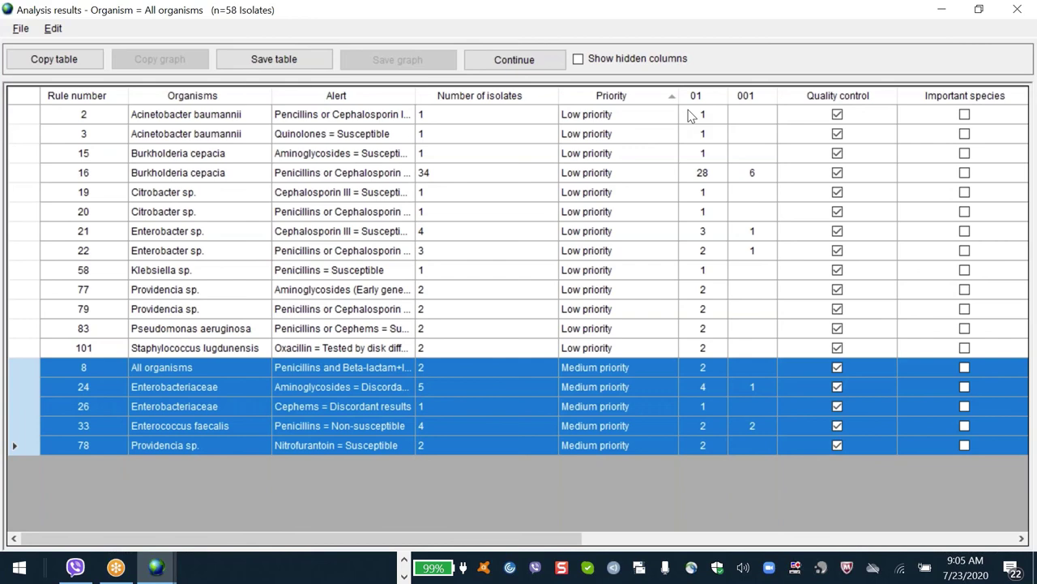
{"action": "left_click", "coordinate": [21, 135]}
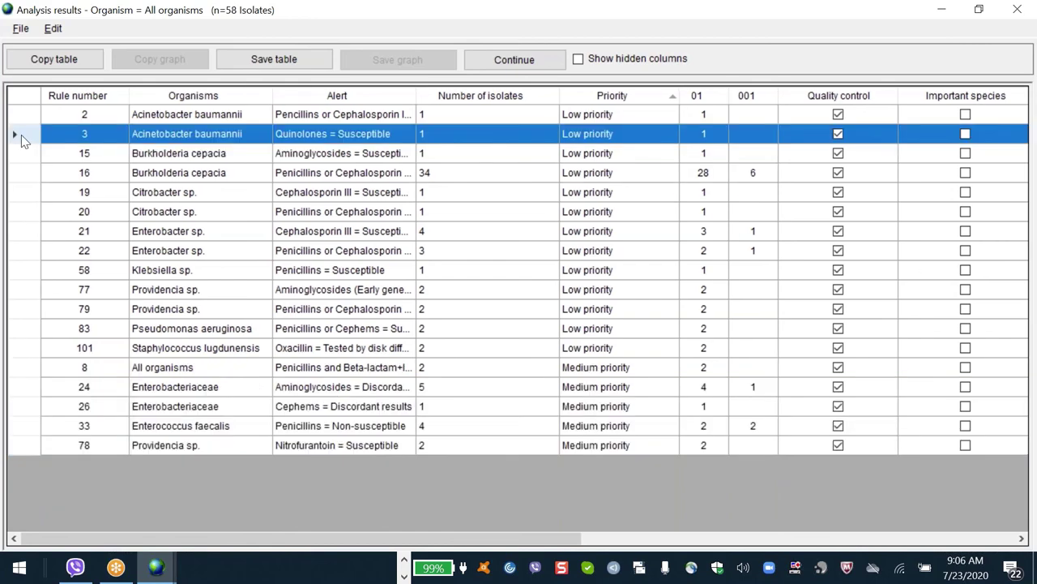
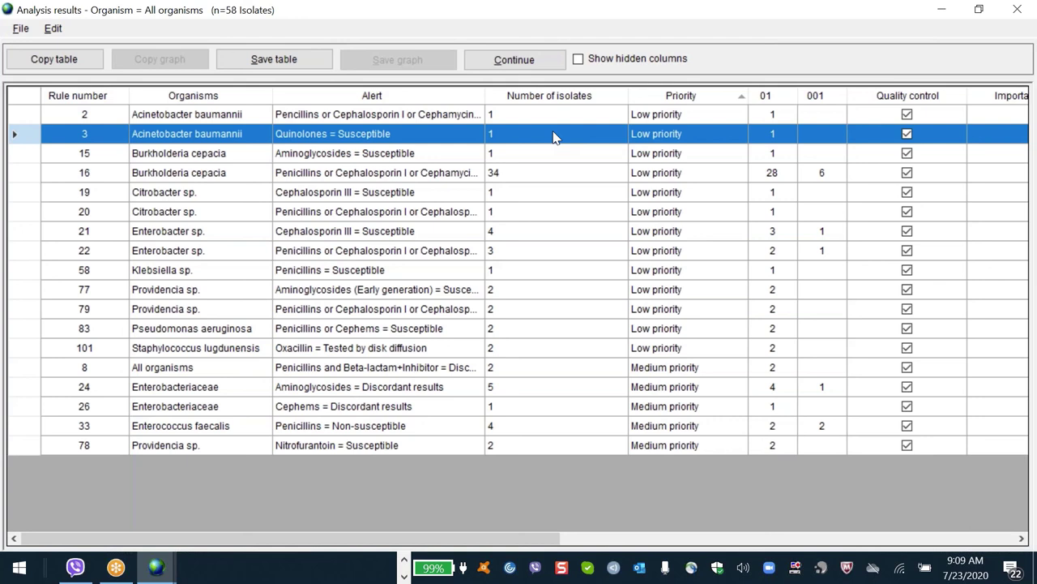
- Close the alert rule summary and check the expert interpretation rules setting in the data analysis options
{"action": "key", "text": "Escape"}
{"action": "key", "text": "alt+f"}
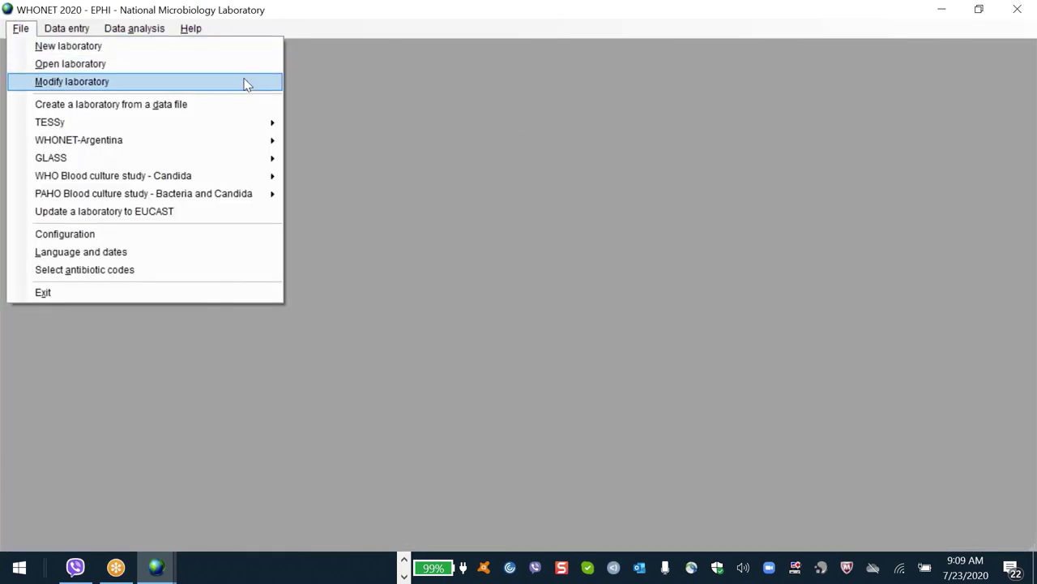
{"action": "left_click", "coordinate": [248, 82]}
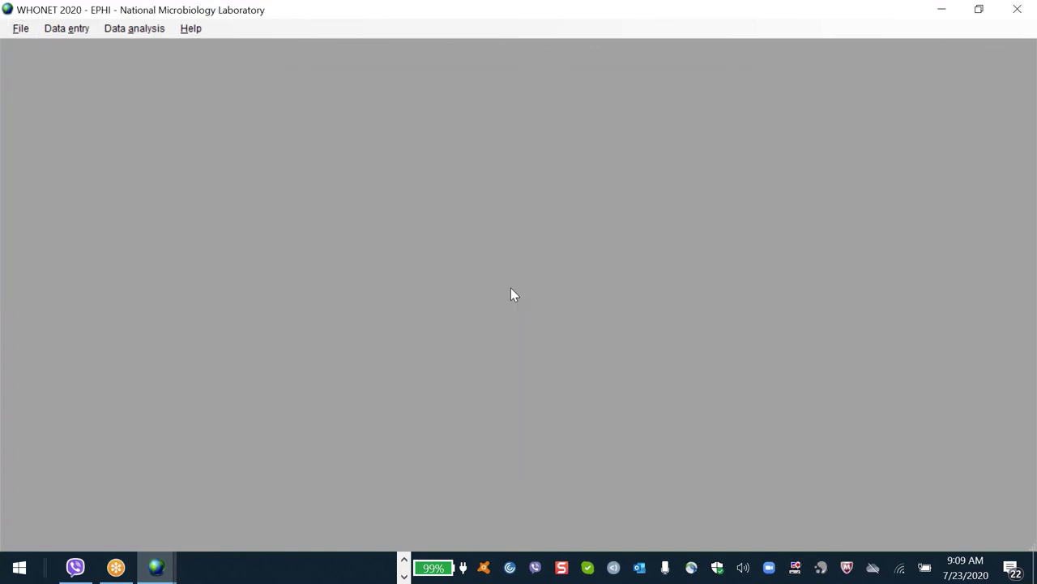
{"action": "left_click", "coordinate": [132, 29]}
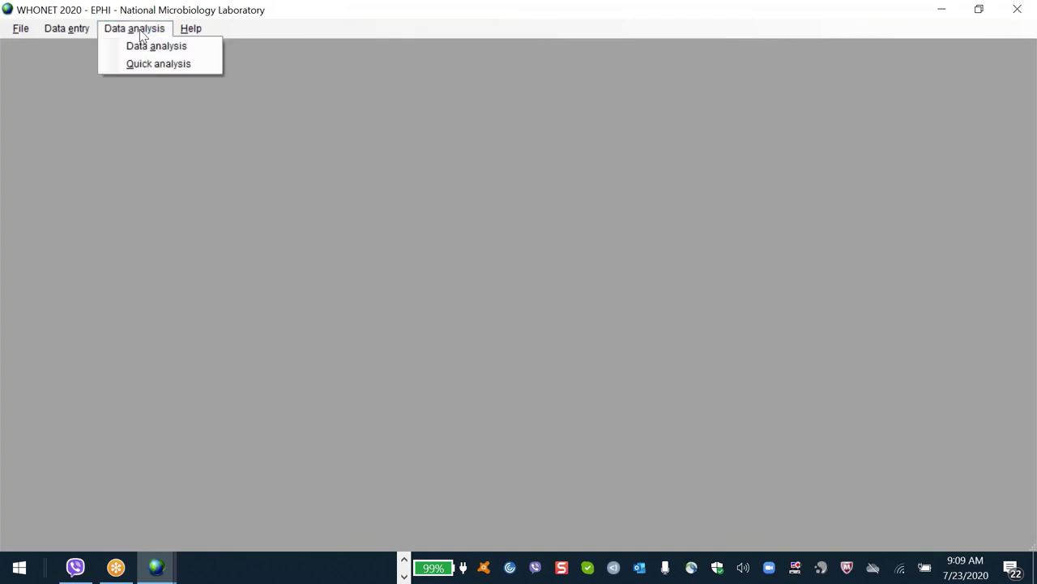
{"action": "left_click", "coordinate": [150, 45]}
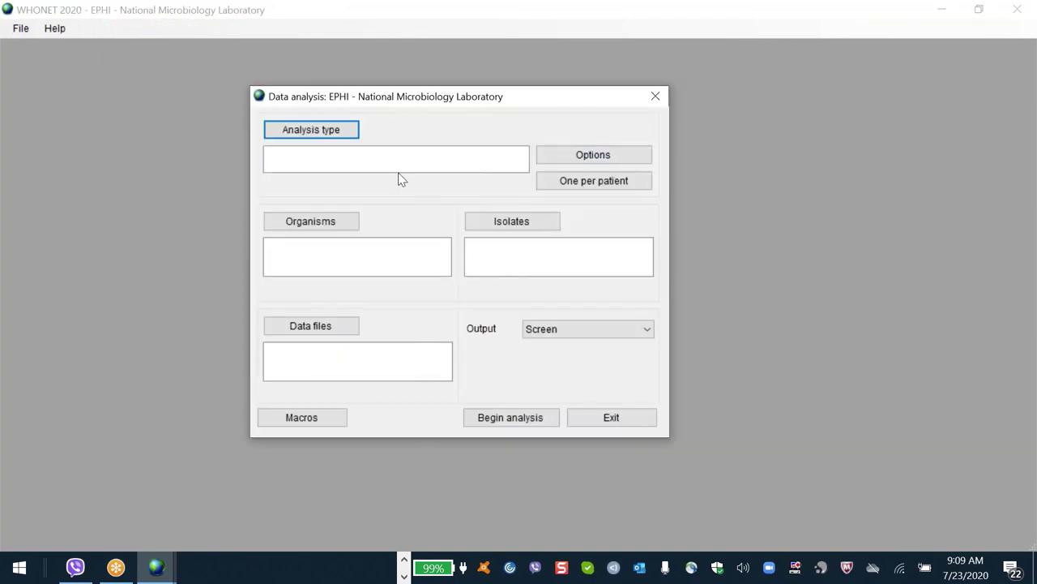
{"action": "left_click", "coordinate": [606, 158]}
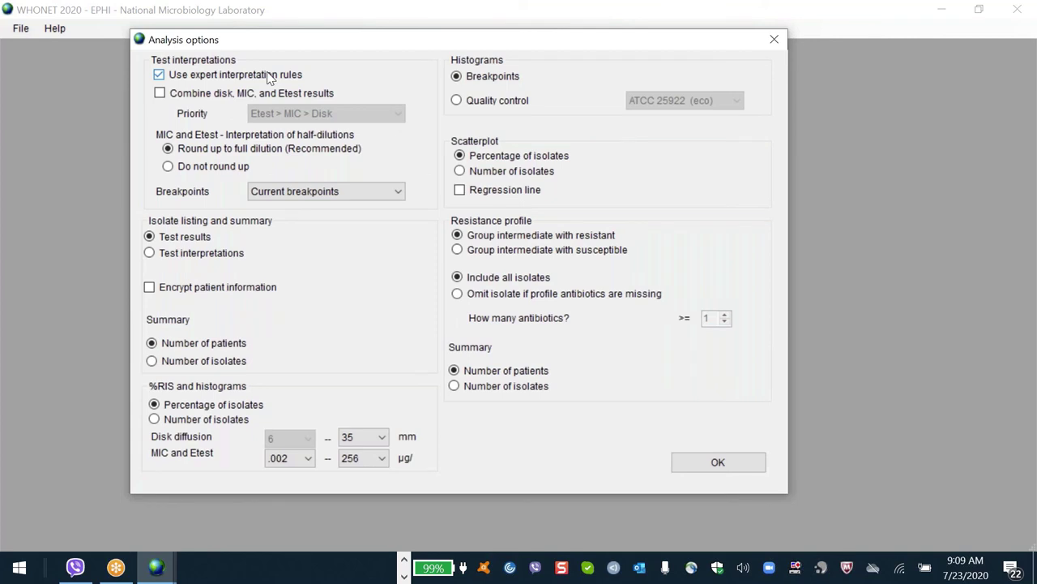
{"action": "key", "text": "Return"}
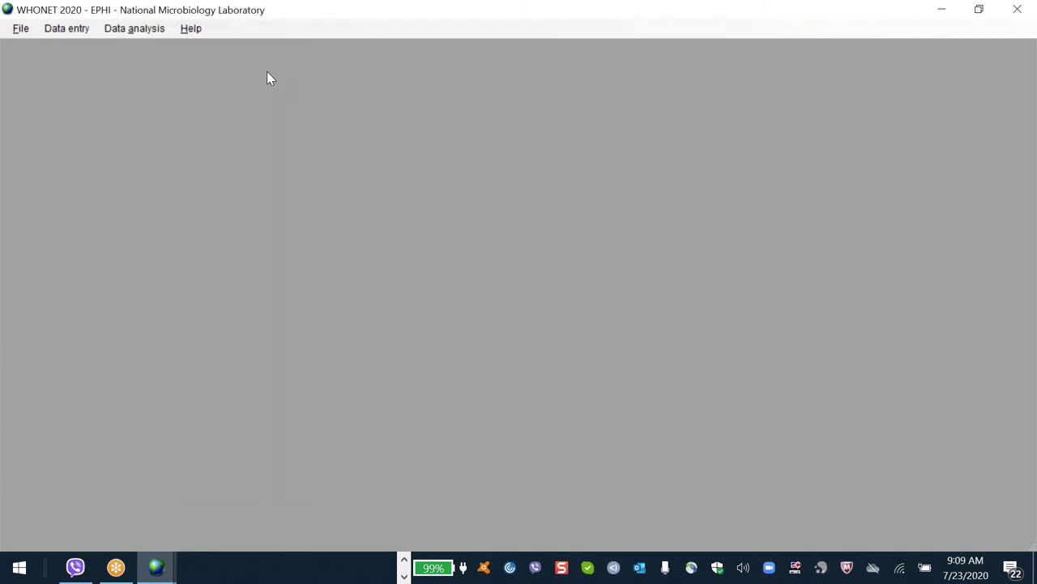
- Open the expert interpretation rules from the antibiotic breakpoints in the current laboratory's configuration
{"action": "key", "text": "alt+f"}
{"action": "left_click", "coordinate": [73, 82]}
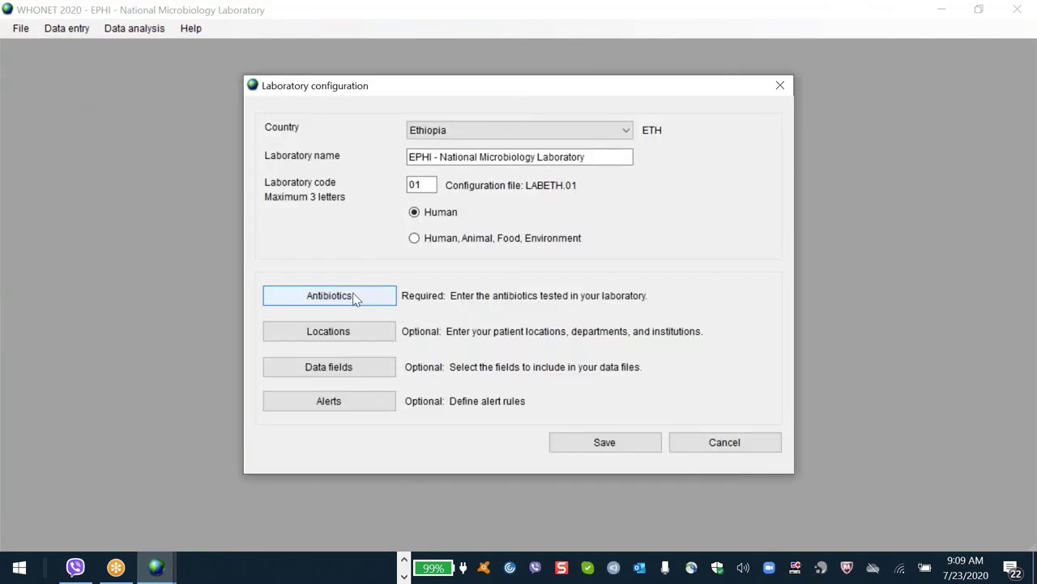
{"action": "left_click", "coordinate": [354, 298]}
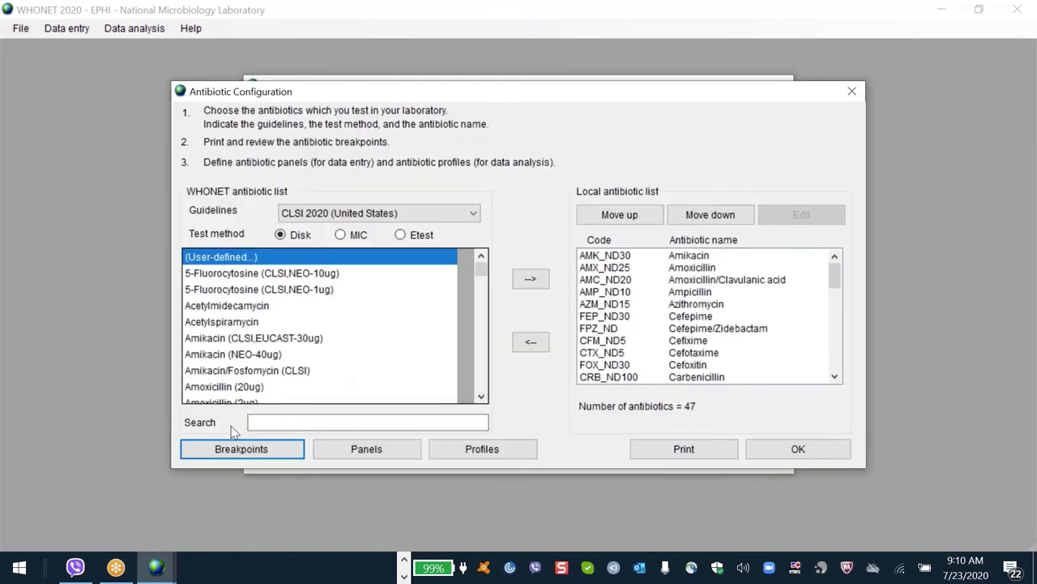
{"action": "left_click", "coordinate": [248, 450]}
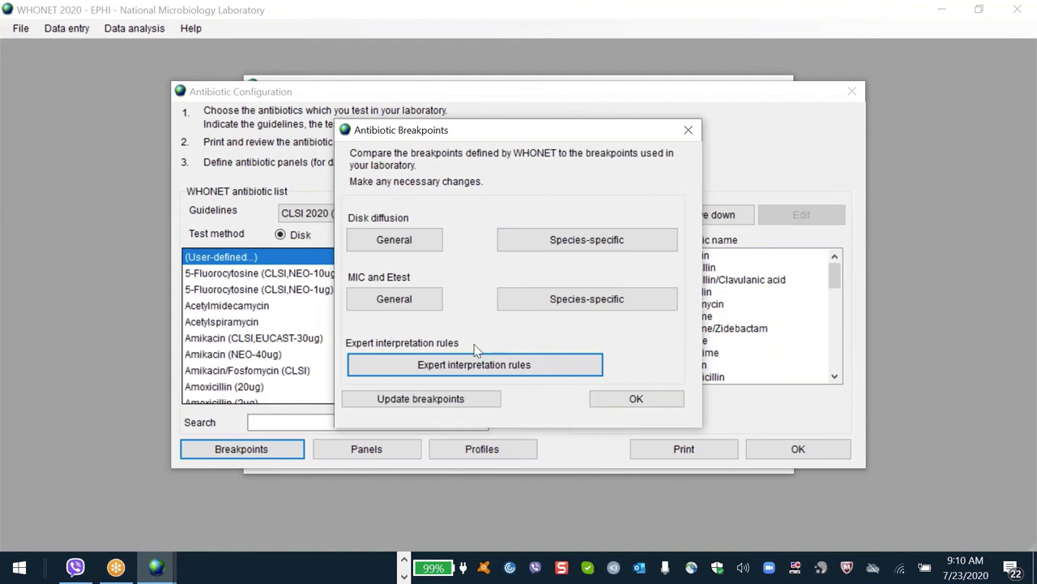
{"action": "left_click", "coordinate": [455, 369]}
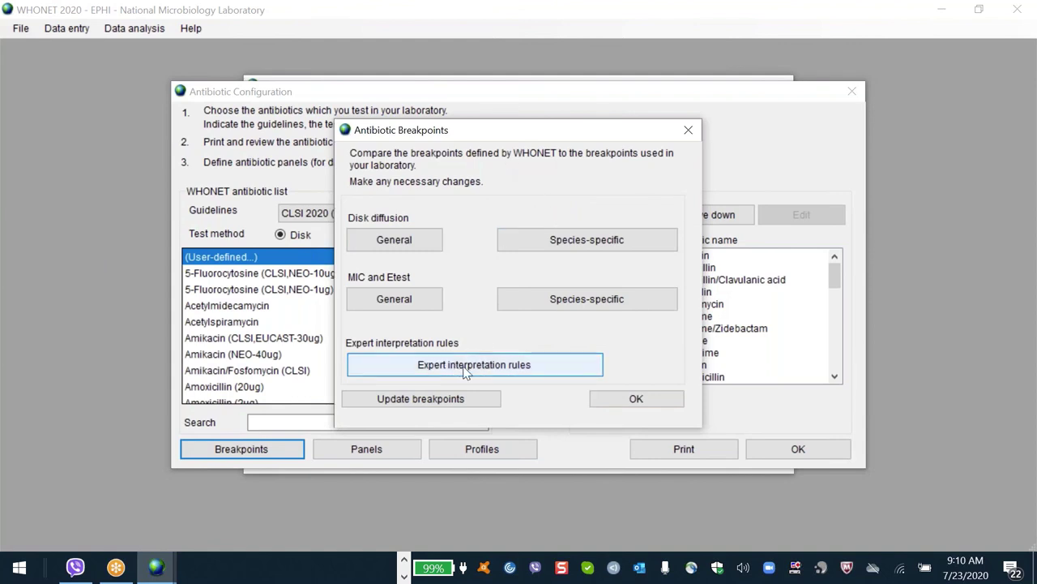
{"action": "left_click", "coordinate": [466, 370]}
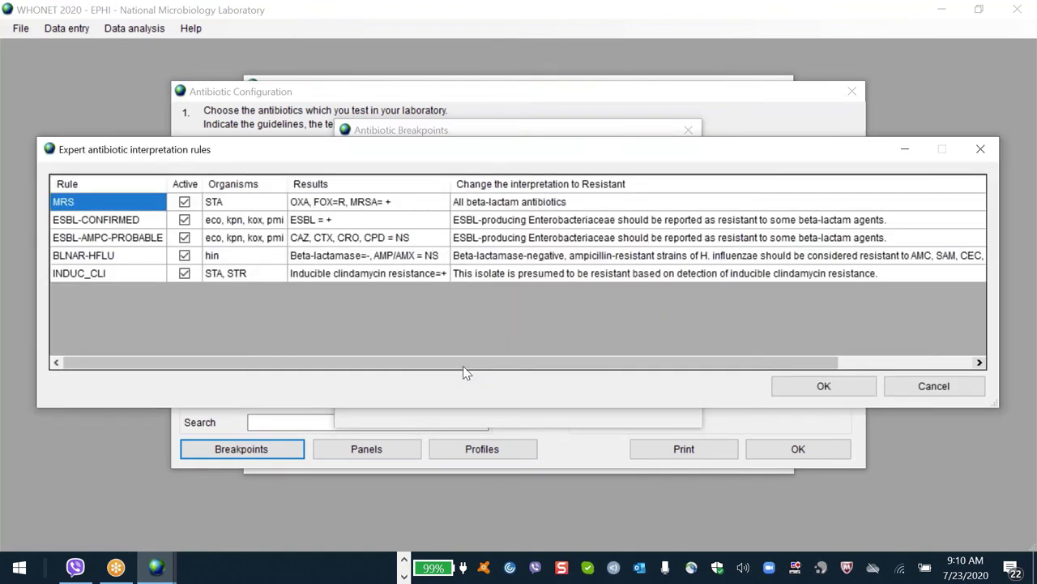
- Try deactivating the ESBL-CONFIRMED and ESBL-AMPC-PROBABLE expert interpretation rules
{"action": "left_click", "coordinate": [184, 220]}
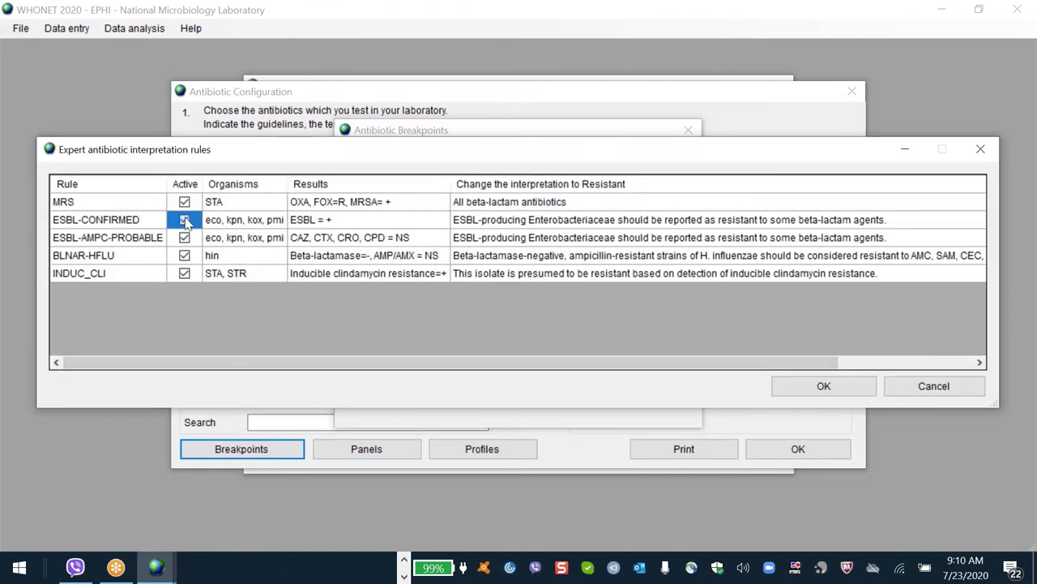
{"action": "left_click", "coordinate": [185, 220]}
{"action": "left_click", "coordinate": [185, 238]}
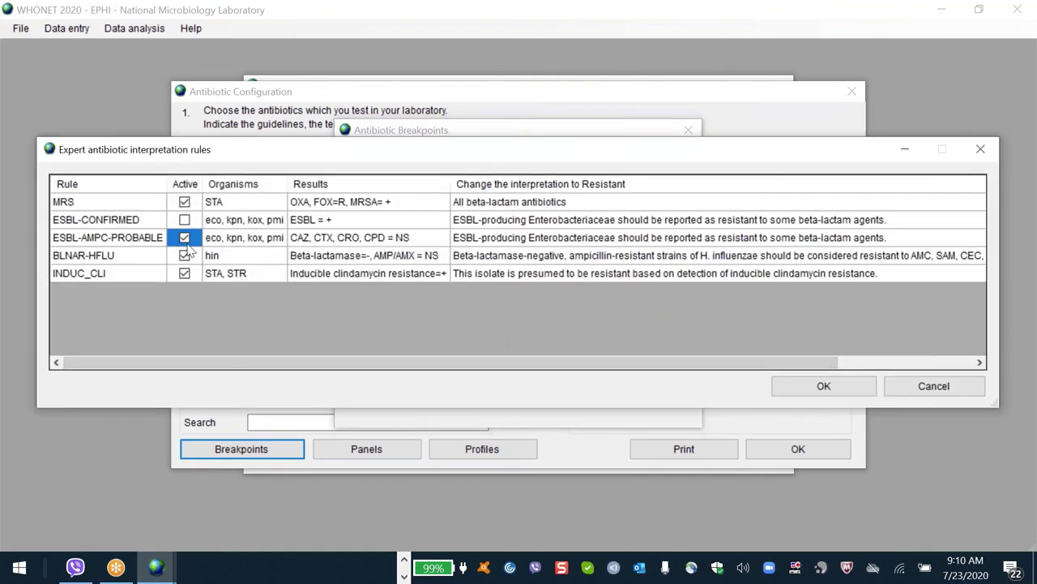
{"action": "left_click", "coordinate": [185, 237]}
- Review the criteria of the MRS, BLNAR-HFLU and INDUC_CLI rules, and close the rules list without saving
{"action": "left_click", "coordinate": [420, 202]}
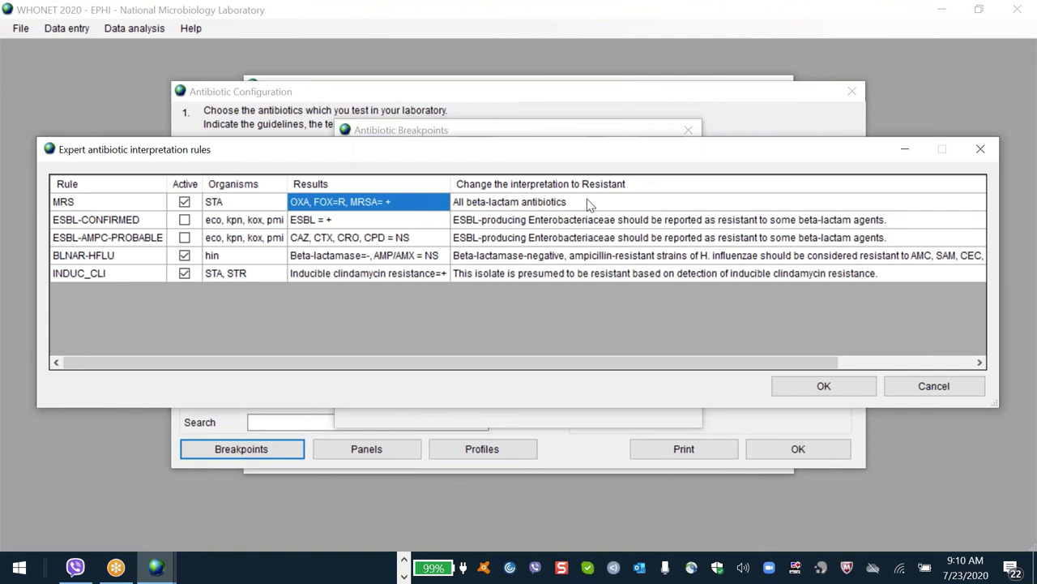
{"action": "left_click", "coordinate": [362, 258]}
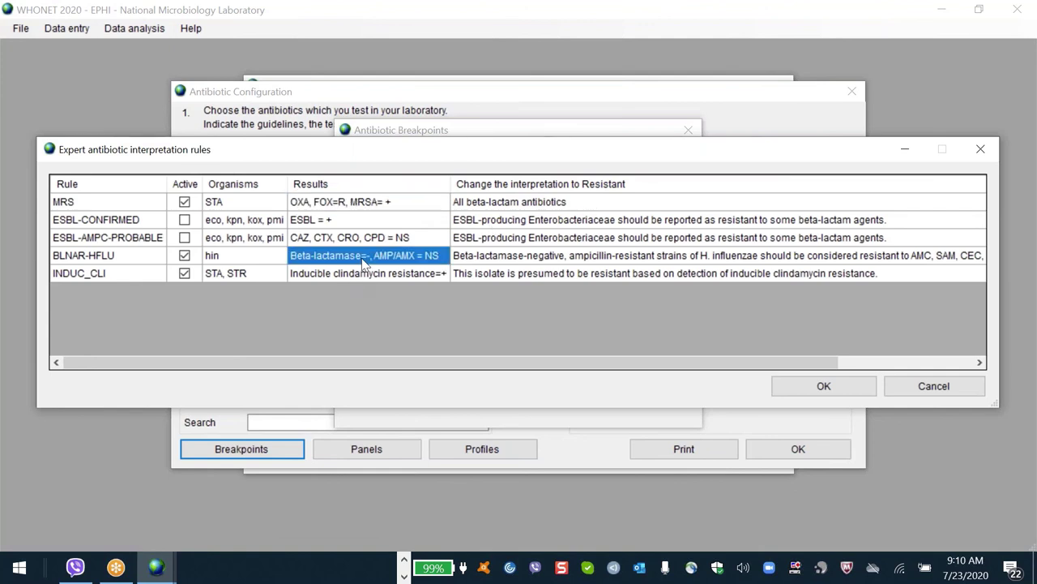
{"action": "left_click", "coordinate": [117, 276]}
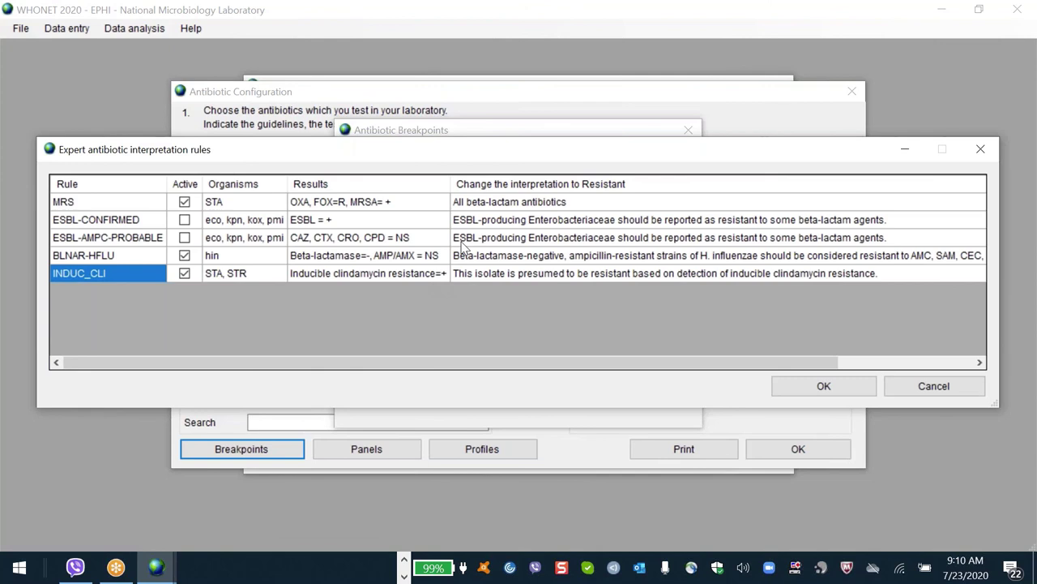
{"action": "key", "text": "Escape"}
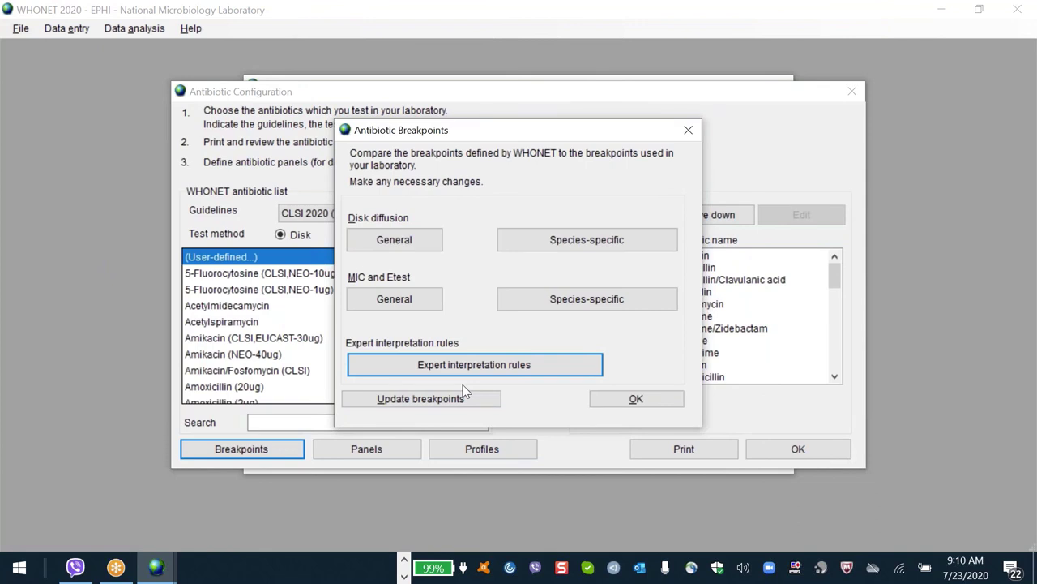
- Switch to Chrome to examine the CLSI M100 intrinsic resistance table by organism, and return to WHONET
{"action": "key", "text": "alt+Tab"}
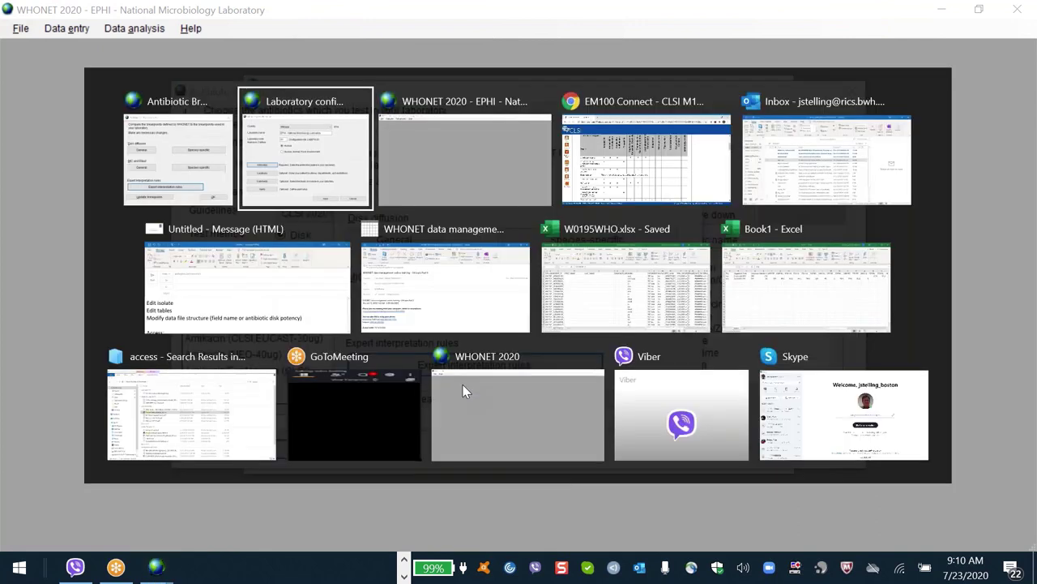
{"action": "key", "text": "Tab"}
{"action": "key", "text": "Tab"}
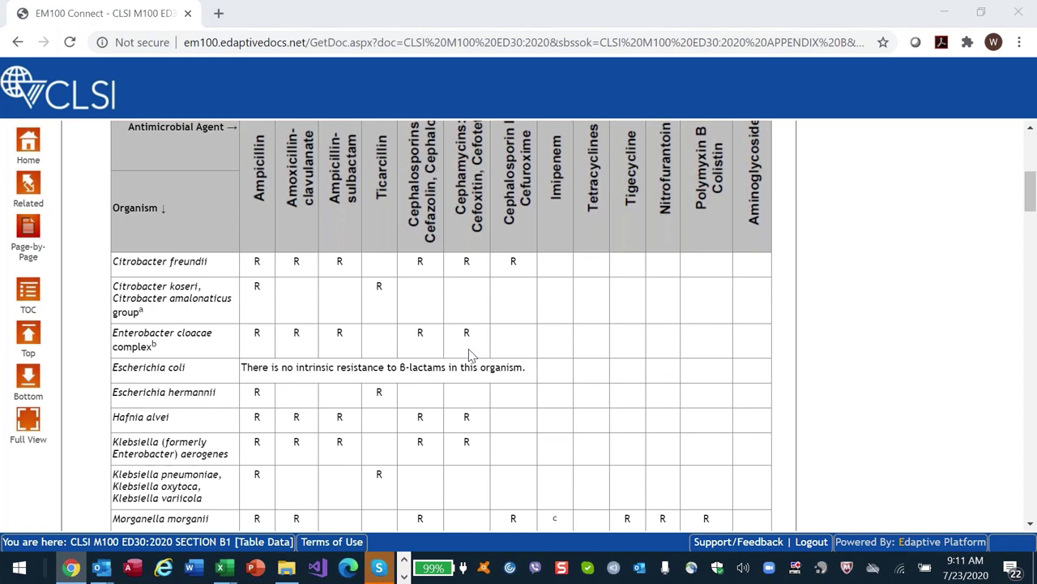
{"action": "key", "text": "alt+Tab"}
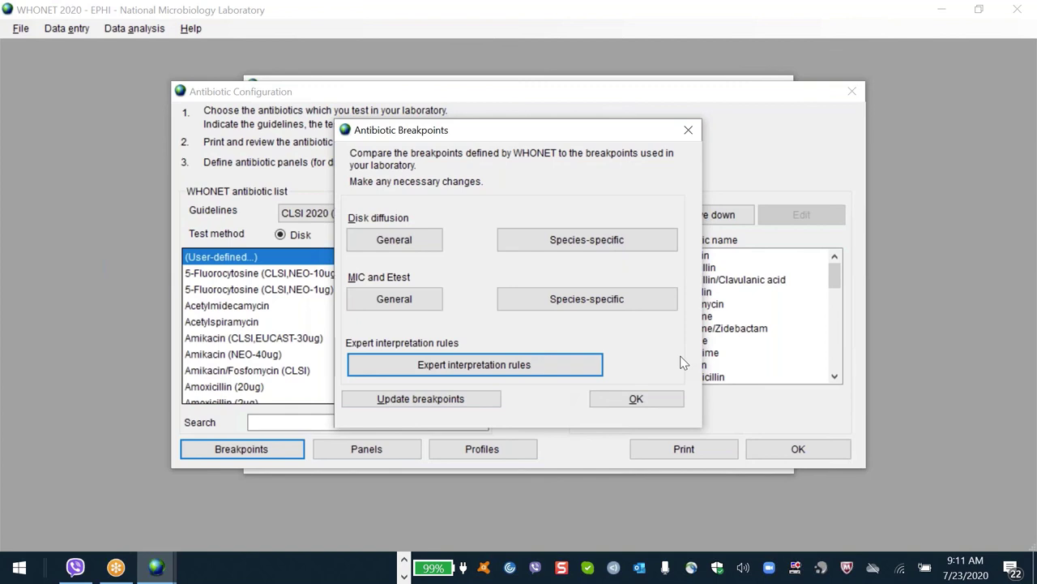
- Close the laboratory configuration and review the data analysis options for expert rules and combining disk, MIC and Etest results
{"action": "key", "text": "Escape"}
{"action": "key", "text": "Escape"}
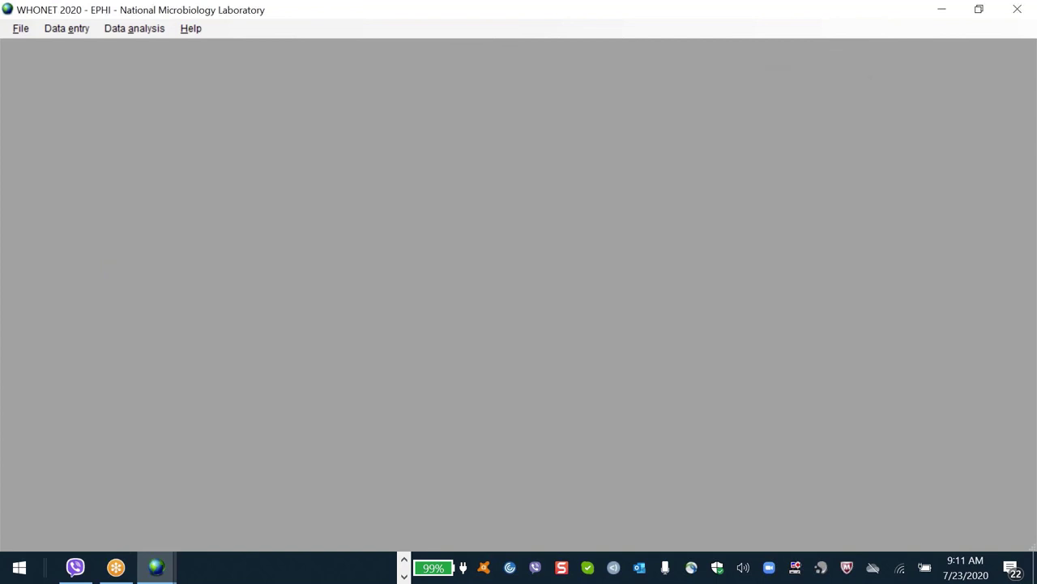
{"action": "key", "text": "alt+a"}
{"action": "key", "text": "Return"}
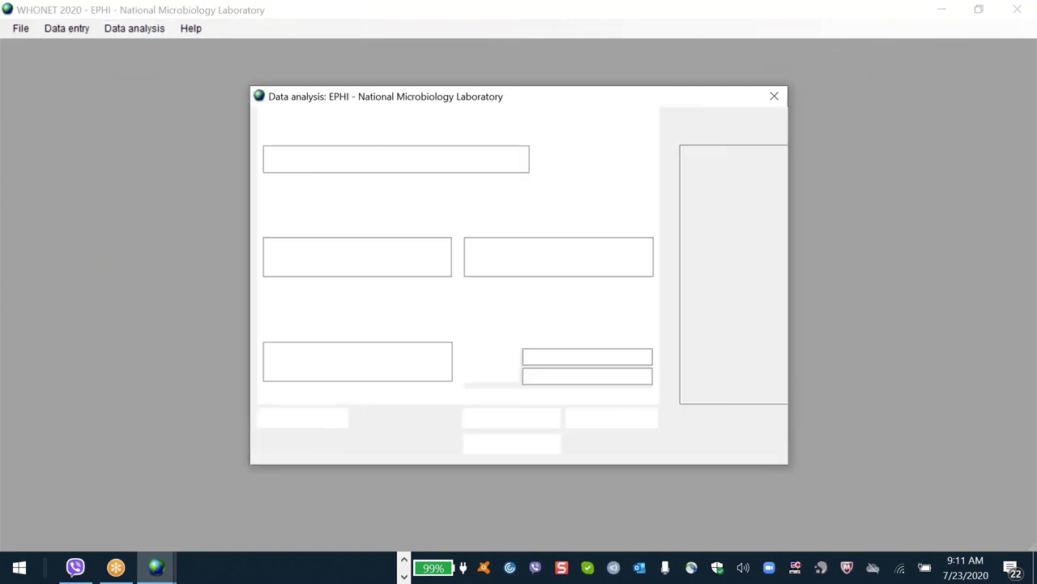
{"action": "left_click", "coordinate": [579, 157]}
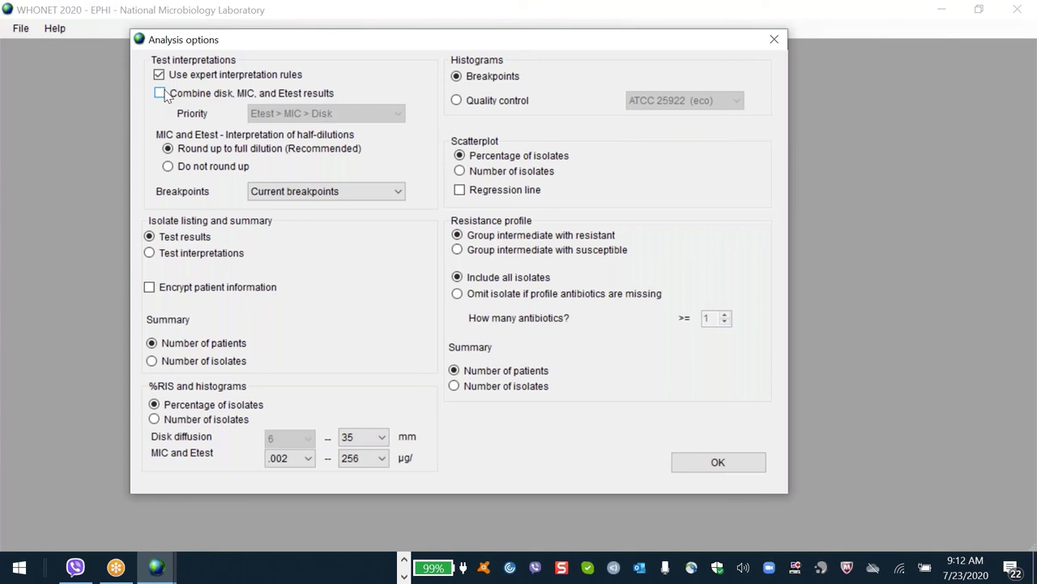
{"action": "key", "text": "Return"}
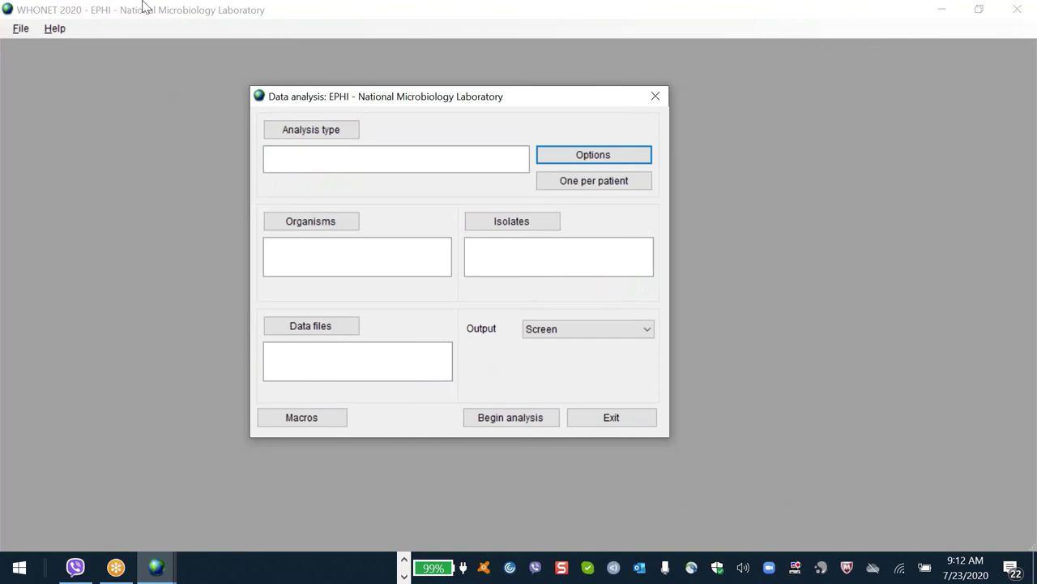
- Set the %RIS and test measurements analysis to the Summary report format with Laboratory as the second row field
{"action": "left_click", "coordinate": [308, 132]}
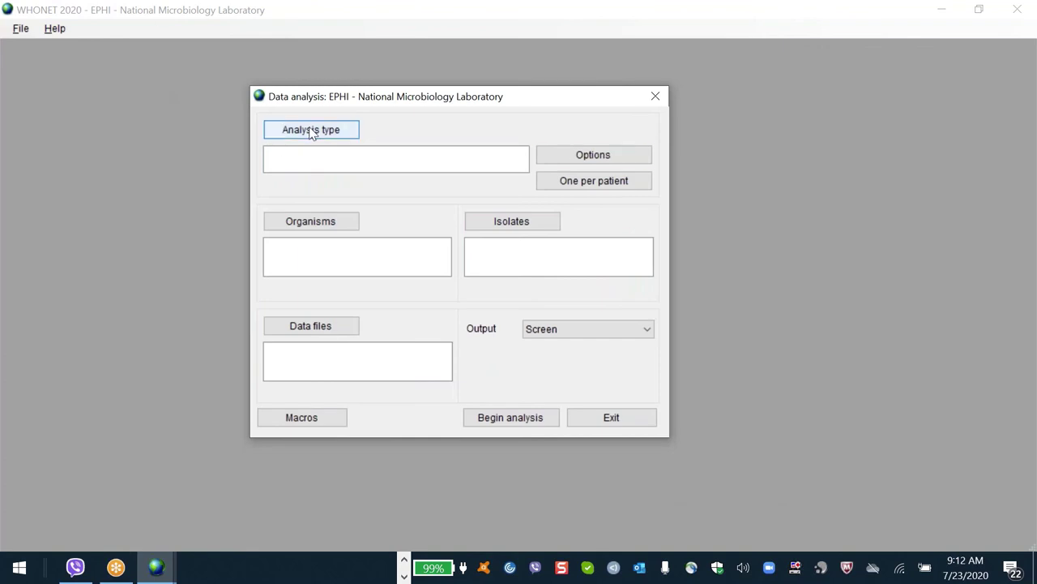
{"action": "left_click", "coordinate": [311, 132]}
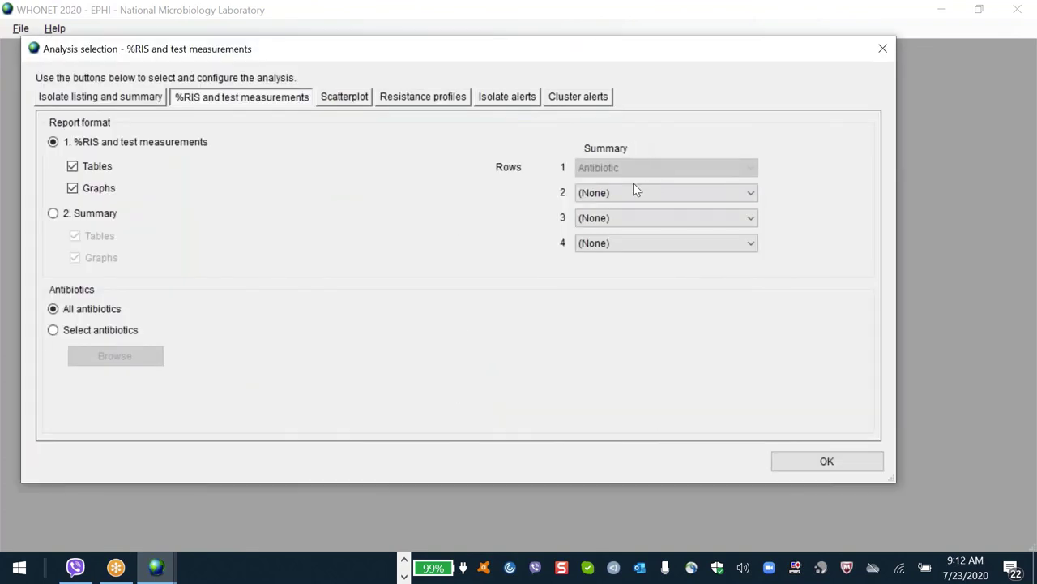
{"action": "left_click", "coordinate": [72, 218]}
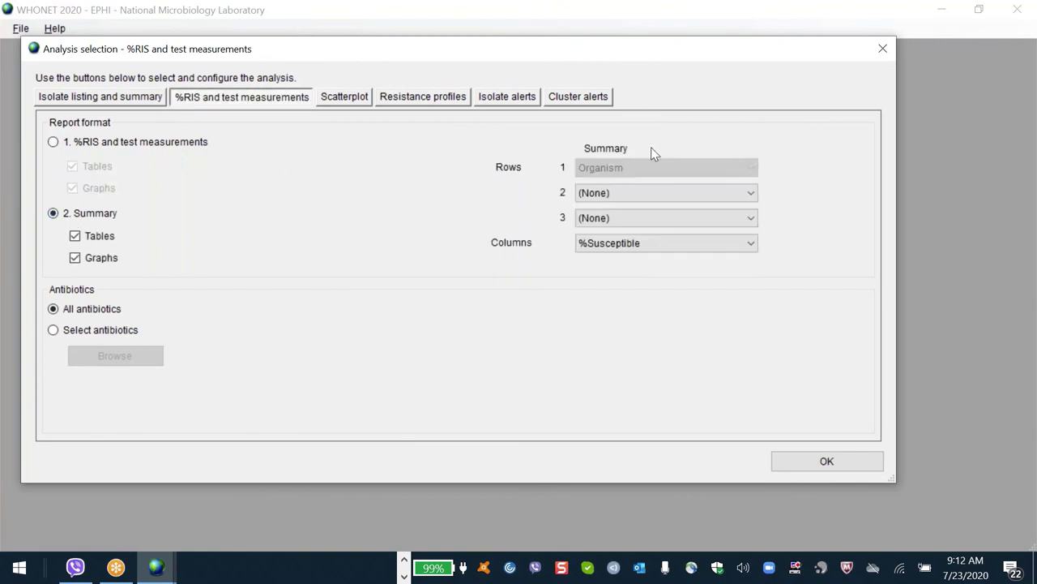
{"action": "left_click", "coordinate": [652, 195]}
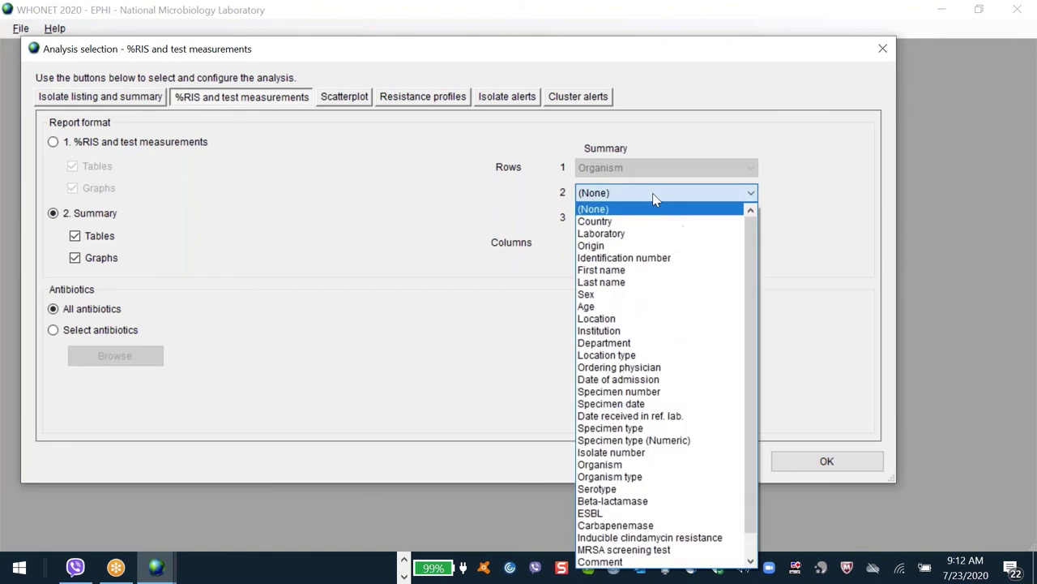
{"action": "key", "text": "Down"}
{"action": "key", "text": "Down"}
{"action": "key", "text": "Return"}
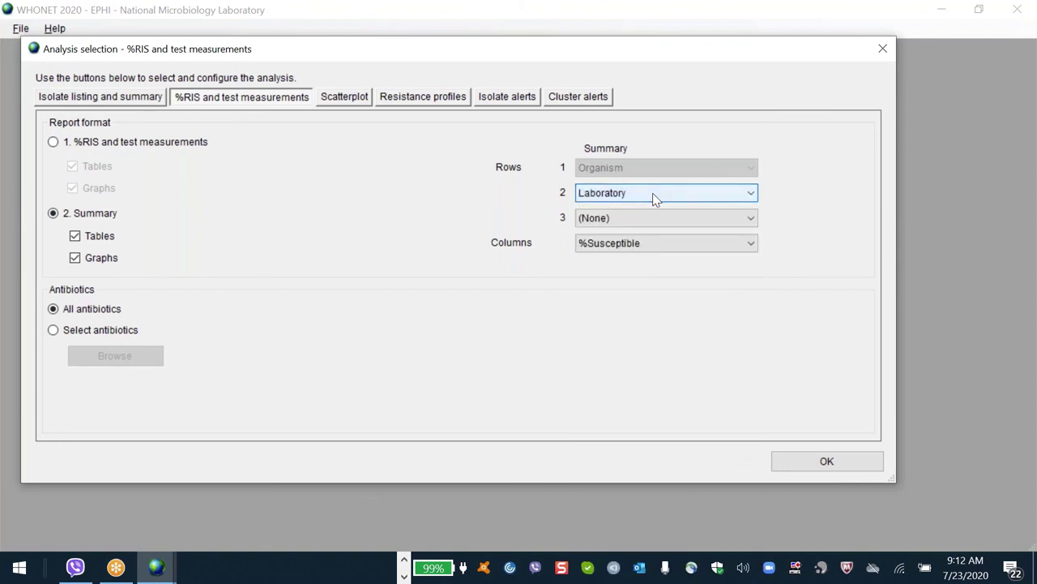
- Configure the isolate listing and summary analysis with Laboratory as the column field and as the second row field
{"action": "left_click", "coordinate": [114, 106]}
{"action": "left_click", "coordinate": [589, 250]}
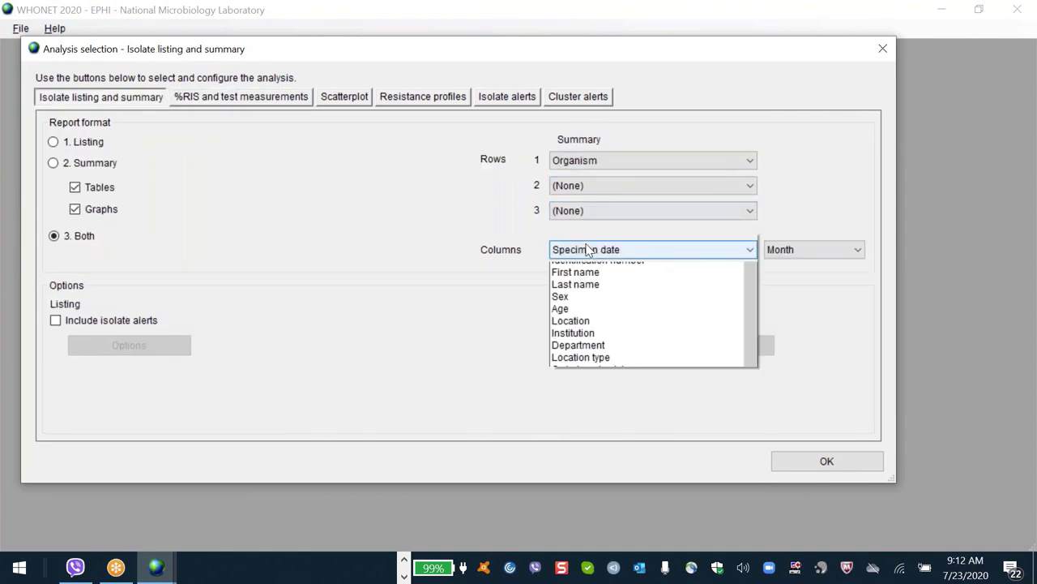
{"action": "key", "text": "Escape"}
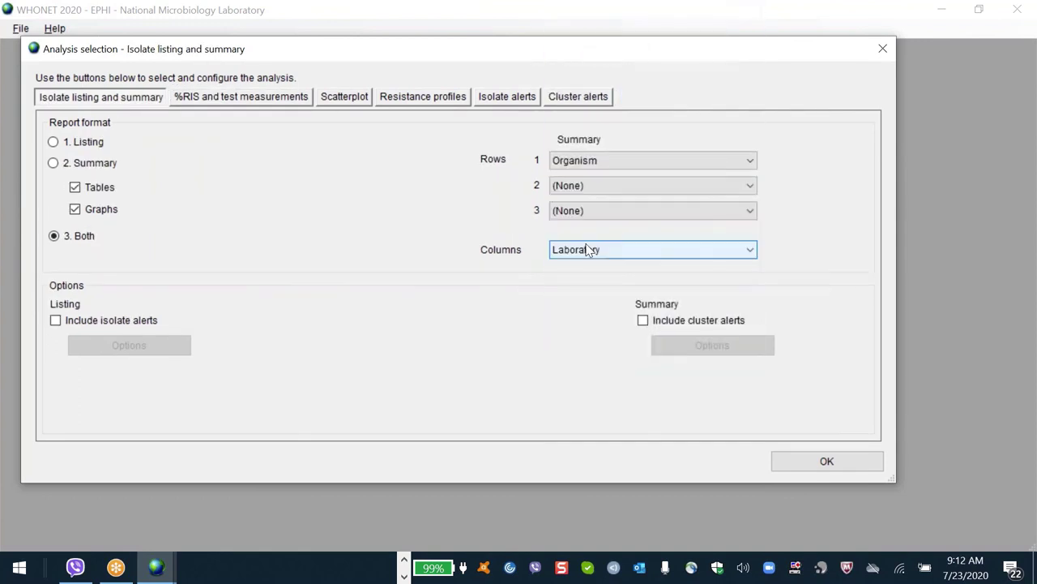
{"action": "left_click", "coordinate": [613, 185]}
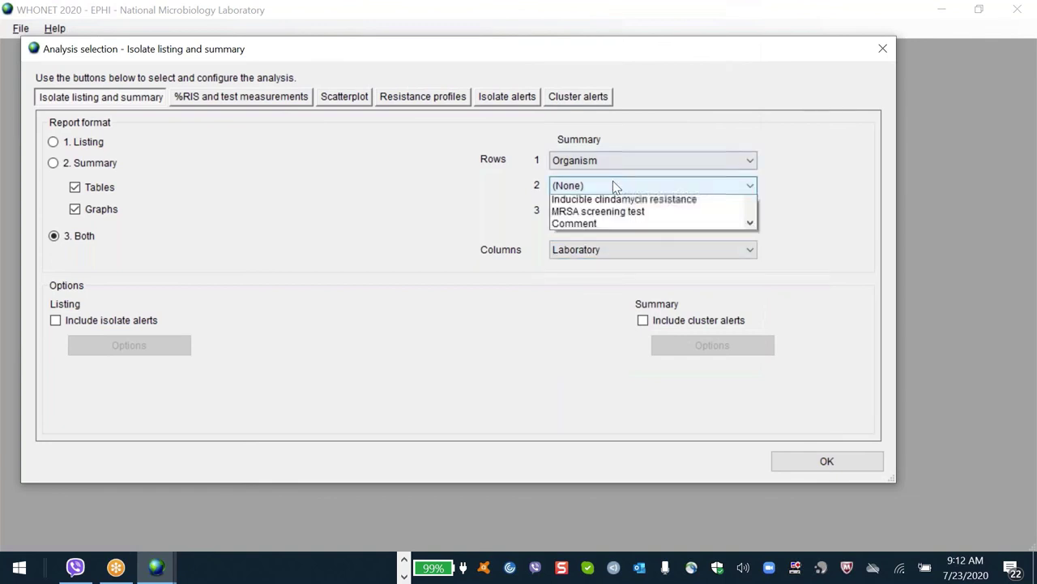
{"action": "left_click", "coordinate": [613, 183]}
{"action": "left_click", "coordinate": [612, 183]}
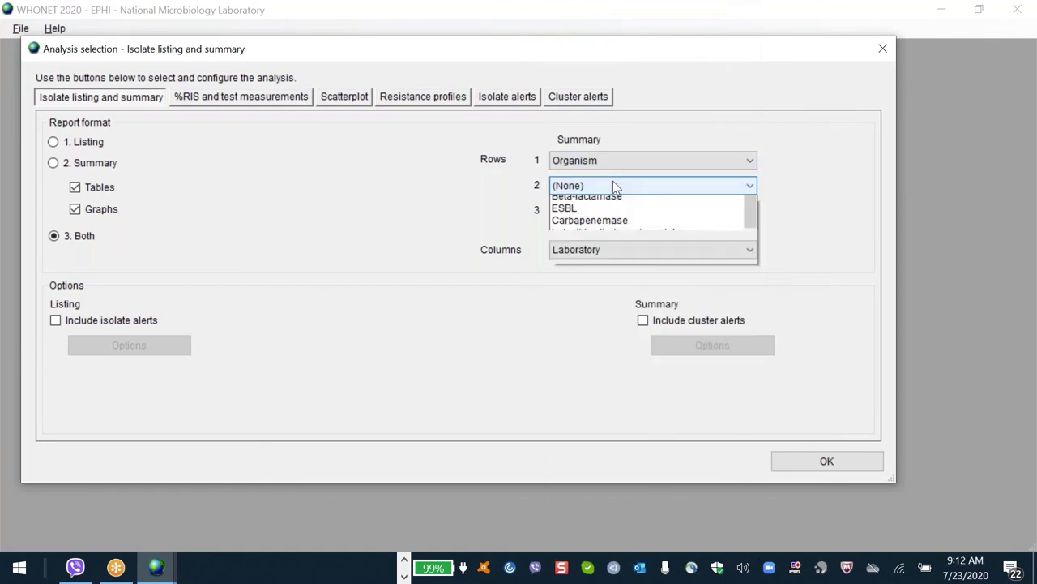
{"action": "key", "text": "l"}
{"action": "left_click", "coordinate": [655, 160]}
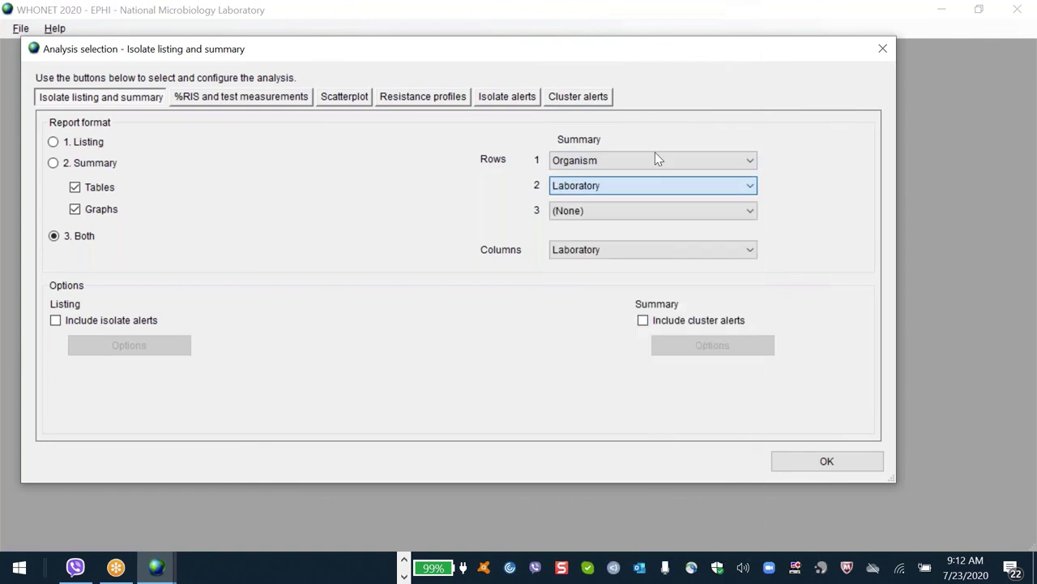
- Set the isolate summary's column field to Specimen date grouped by Year
{"action": "left_click", "coordinate": [663, 252]}
{"action": "key", "text": "Up"}
{"action": "key", "text": "Up"}
{"action": "key", "text": "Up"}
{"action": "key", "text": "Up"}
{"action": "key", "text": "Up"}
{"action": "key", "text": "Up"}
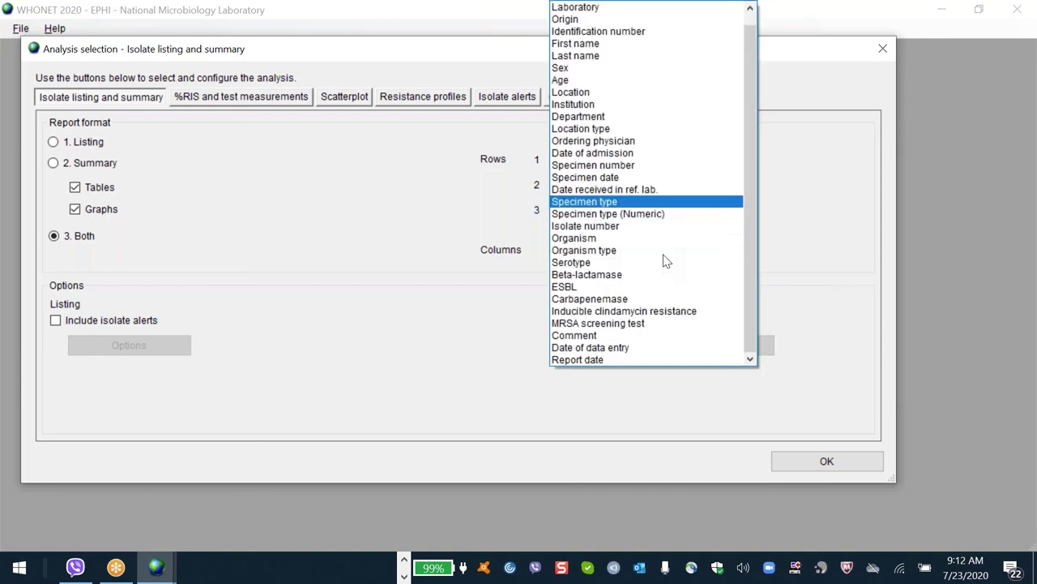
{"action": "key", "text": "Return"}
{"action": "left_click", "coordinate": [856, 249]}
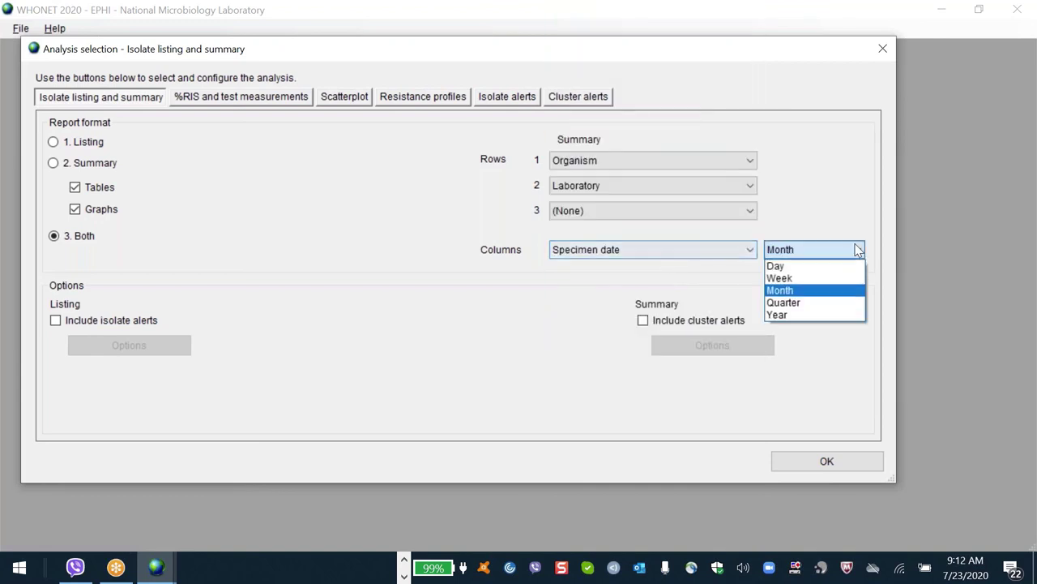
{"action": "left_click", "coordinate": [824, 316]}
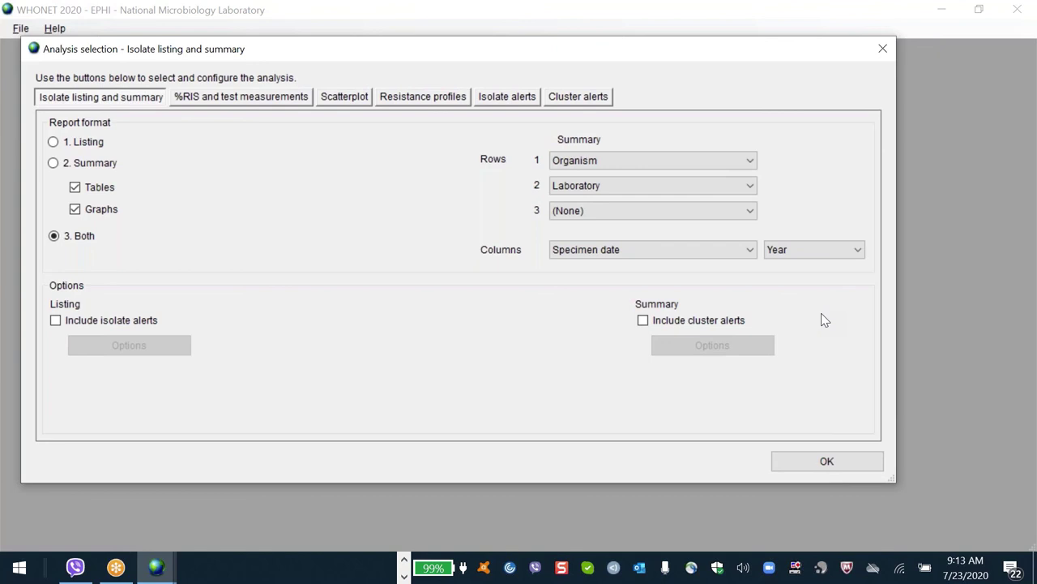
- Set the isolate summary's column field to Specimen type and close the data analysis setup
{"action": "left_click", "coordinate": [696, 255]}
{"action": "key", "text": "Down"}
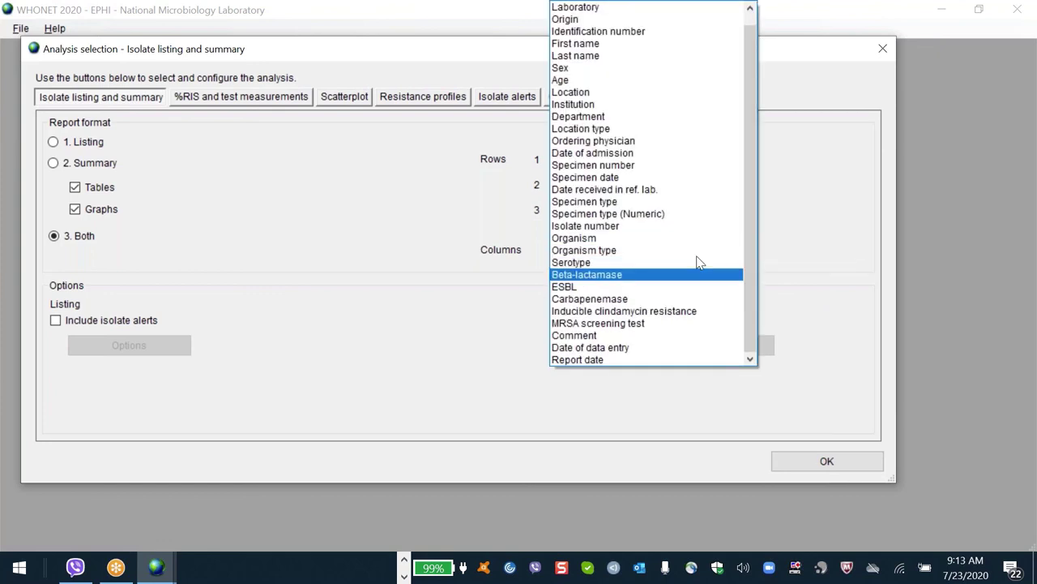
{"action": "key", "text": "Up"}
{"action": "key", "text": "Up"}
{"action": "key", "text": "Up"}
{"action": "key", "text": "Up"}
{"action": "key", "text": "Up"}
{"action": "key", "text": "Up"}
{"action": "key", "text": "Return"}
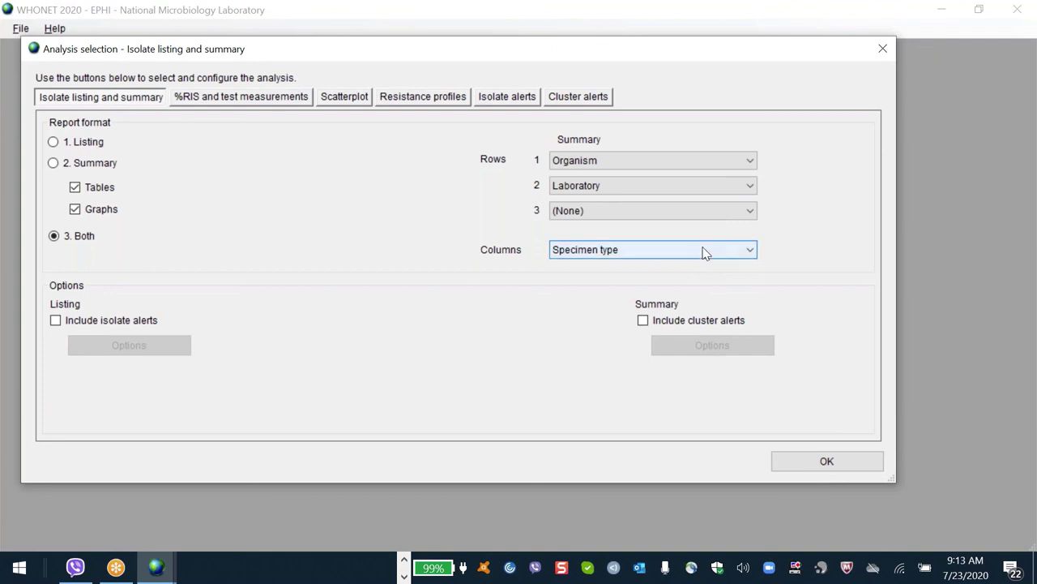
{"action": "left_click", "coordinate": [703, 251]}
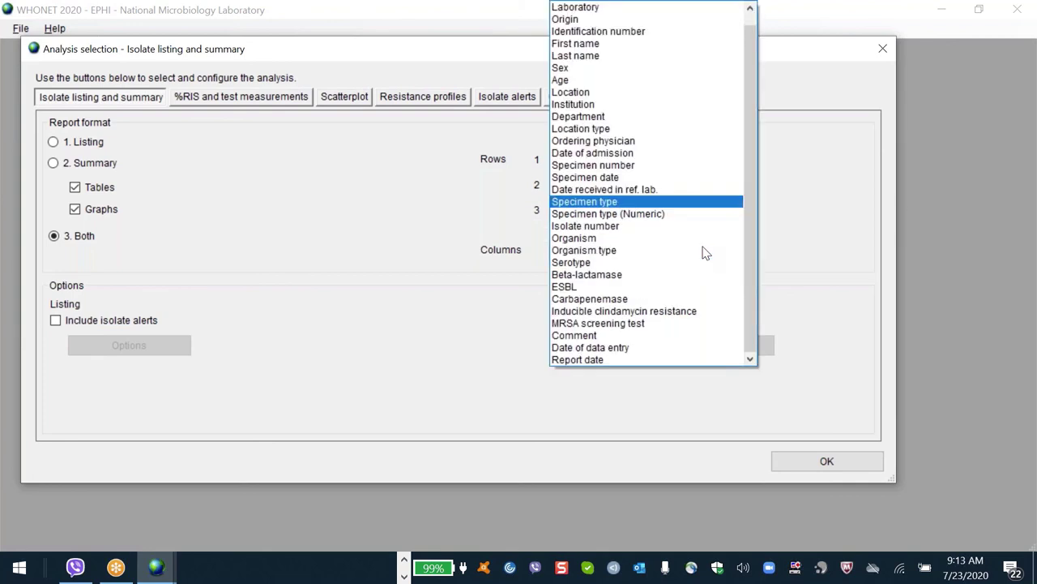
{"action": "key", "text": "Escape"}
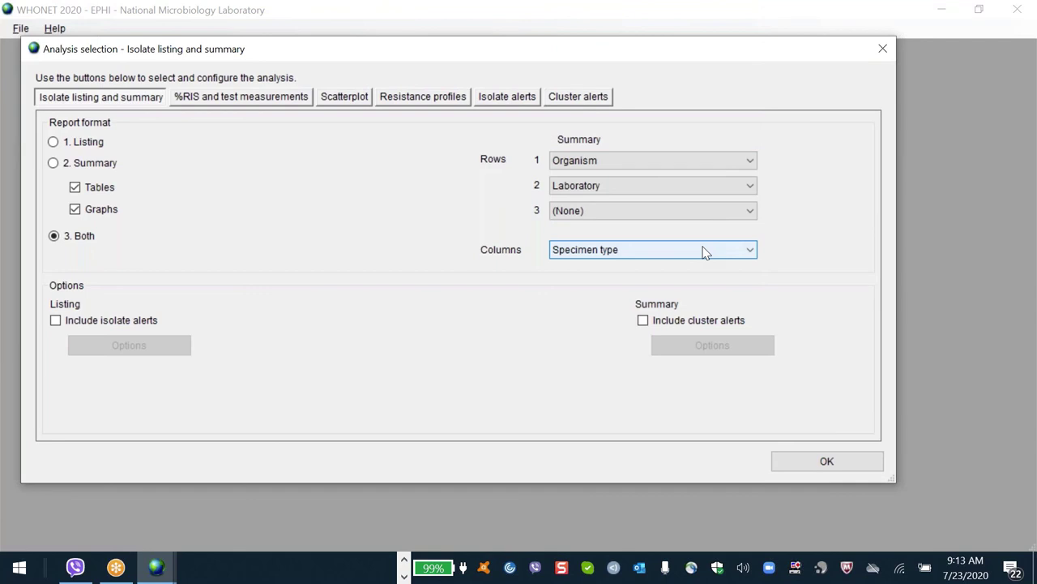
{"action": "key", "text": "Return"}
{"action": "key", "text": "Escape"}
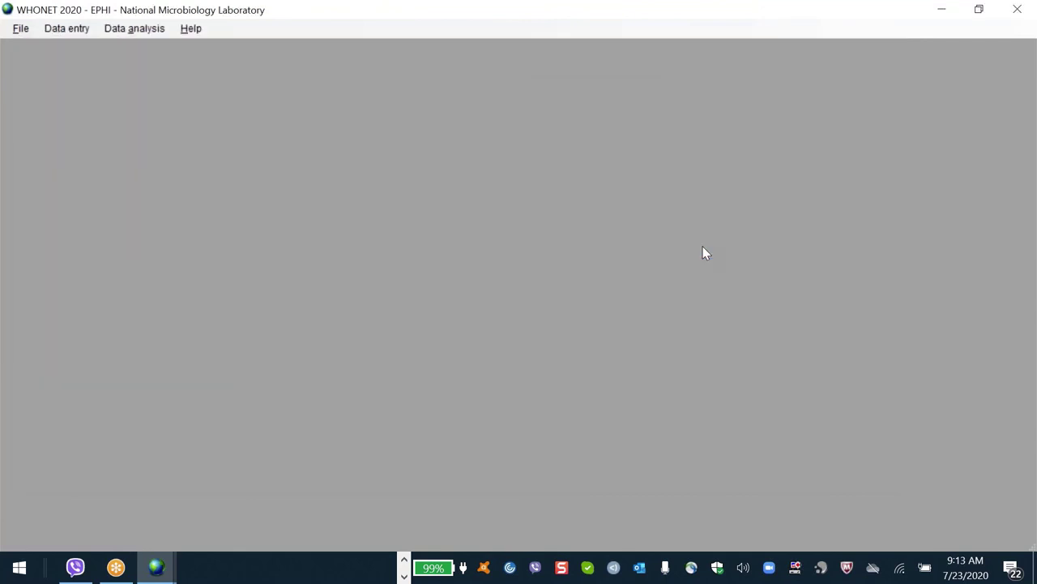
- Run the quick analysis report "WHONET Standard report - Patient and sample statistics" on the laboratory's data file
{"action": "key", "text": "alt+a"}
{"action": "key", "text": "Down"}
{"action": "key", "text": "Return"}
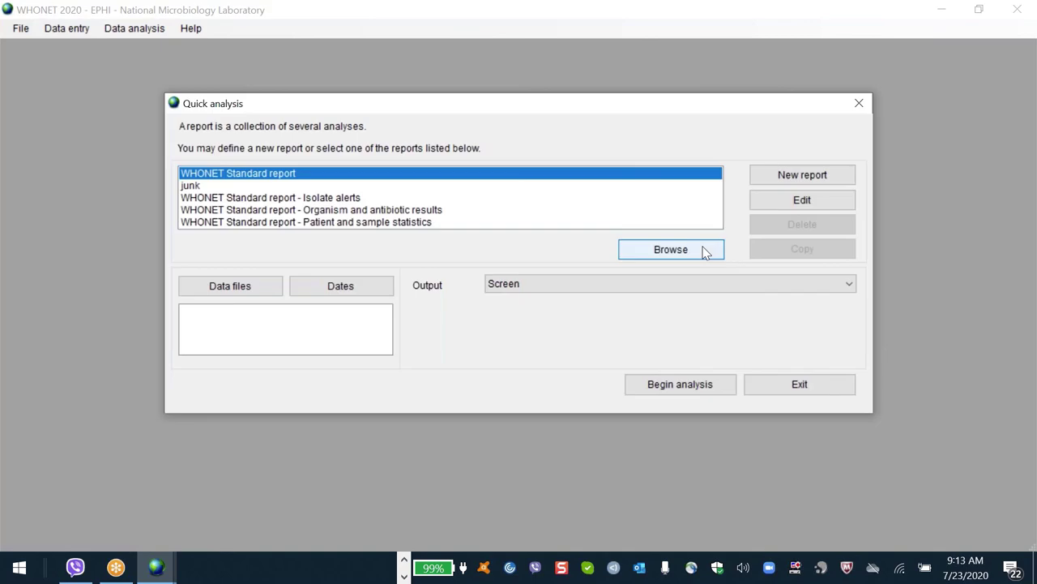
{"action": "left_click", "coordinate": [347, 222]}
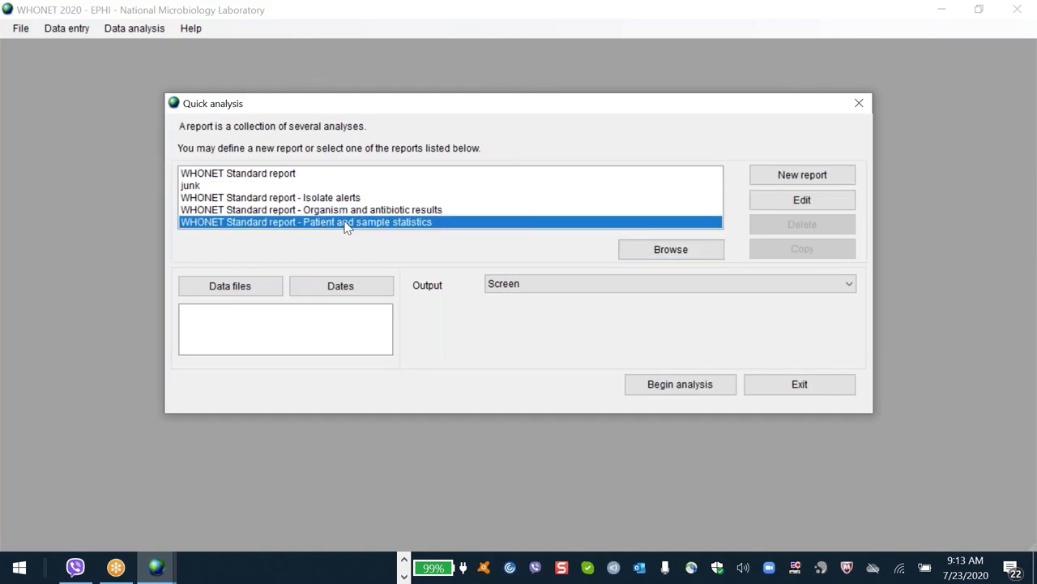
{"action": "left_click", "coordinate": [219, 295]}
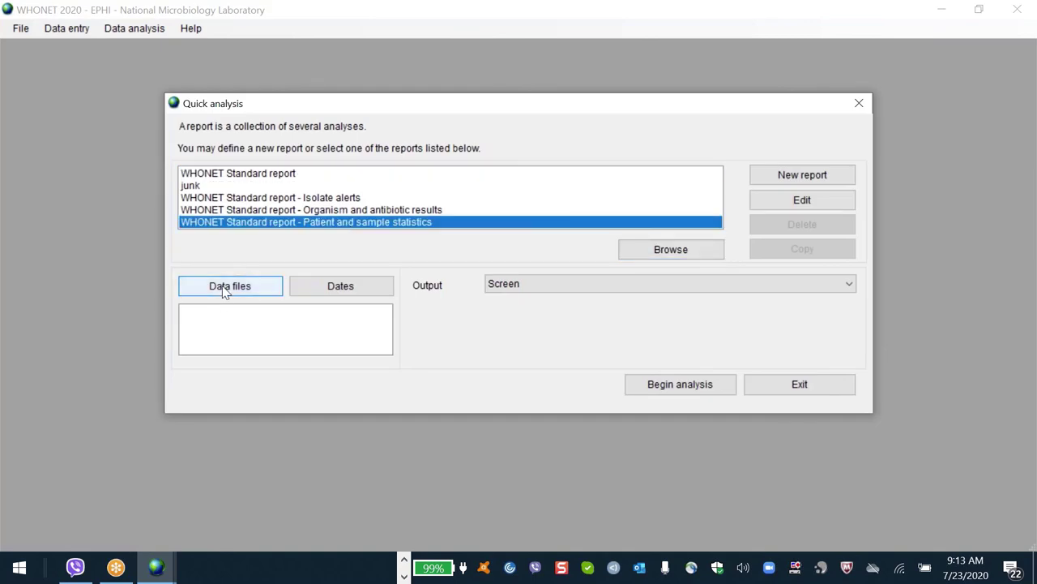
{"action": "left_click", "coordinate": [225, 290]}
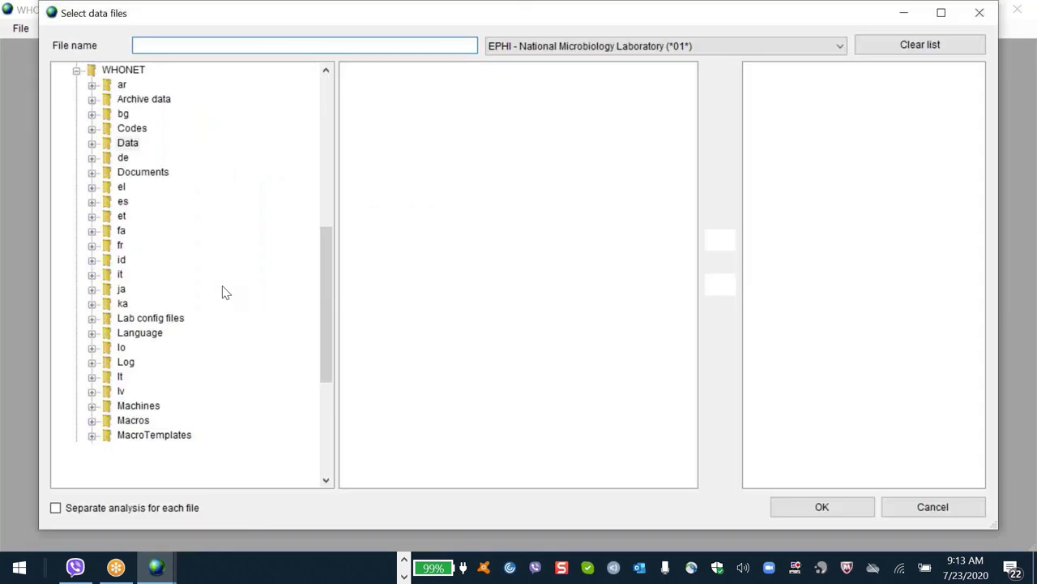
{"action": "double_click", "coordinate": [376, 201]}
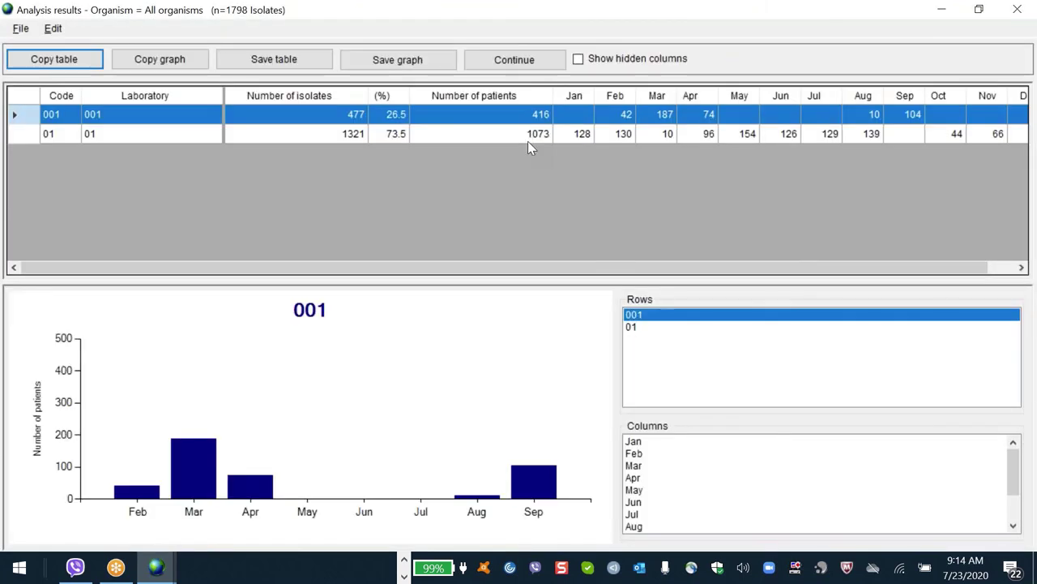
- Go through the report's results from the monthly laboratory table to the table of specimen types by laboratory
{"action": "key", "text": "Escape"}
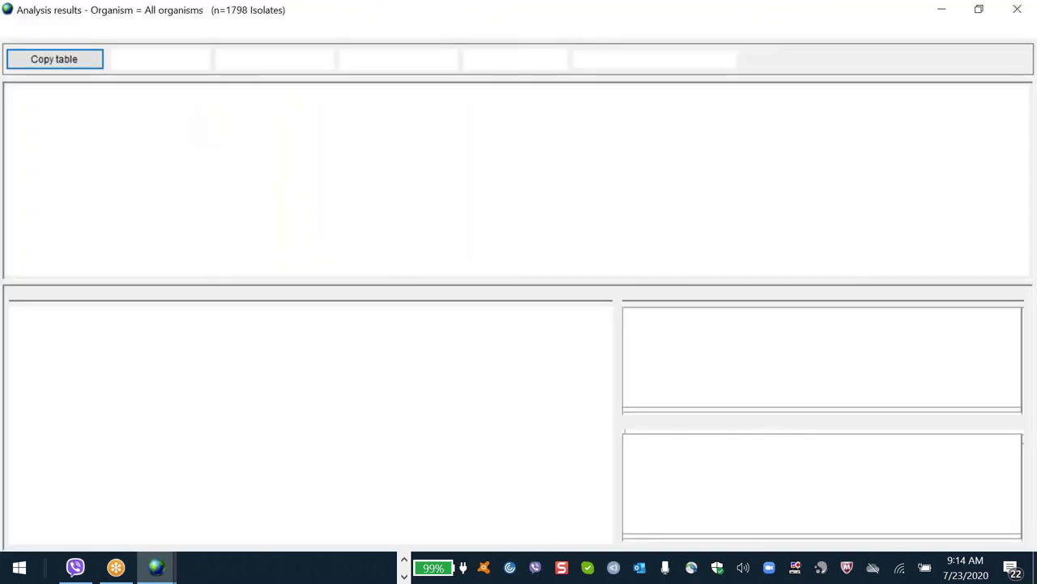
{"action": "key", "text": "Escape"}
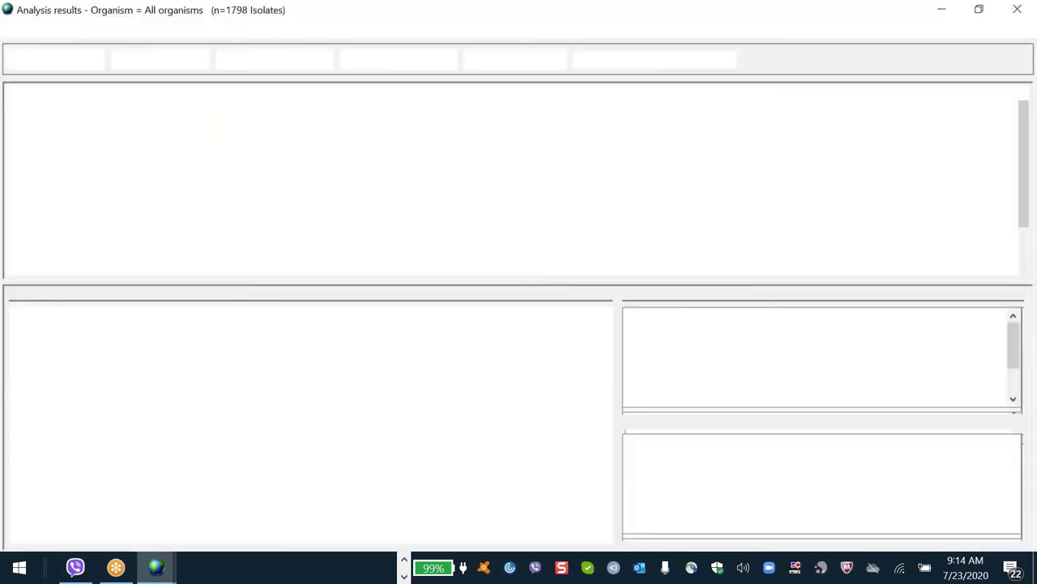
{"action": "key", "text": "Escape"}
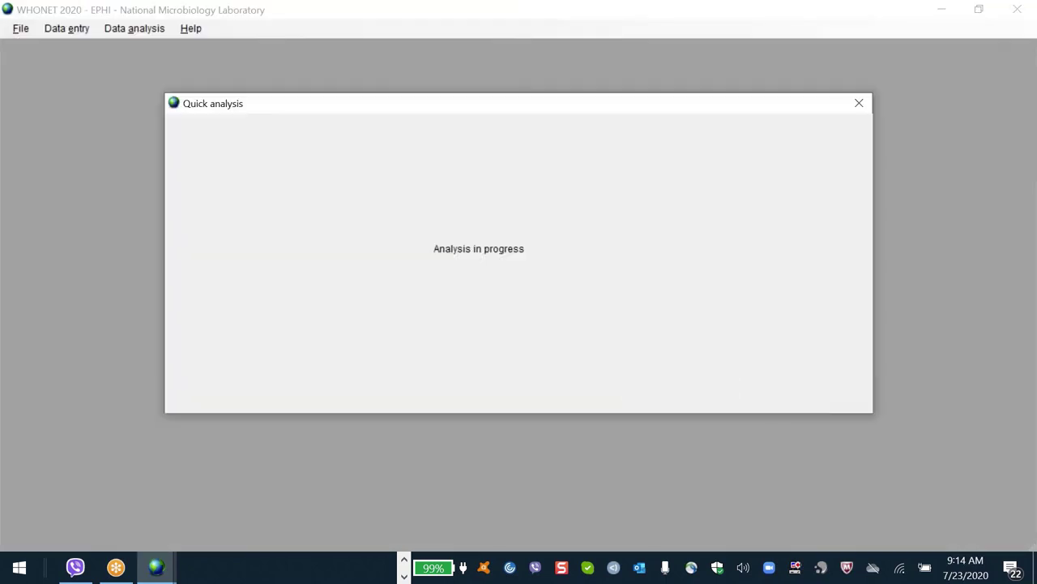
{"action": "key", "text": "Escape"}
{"action": "key", "text": "Escape"}
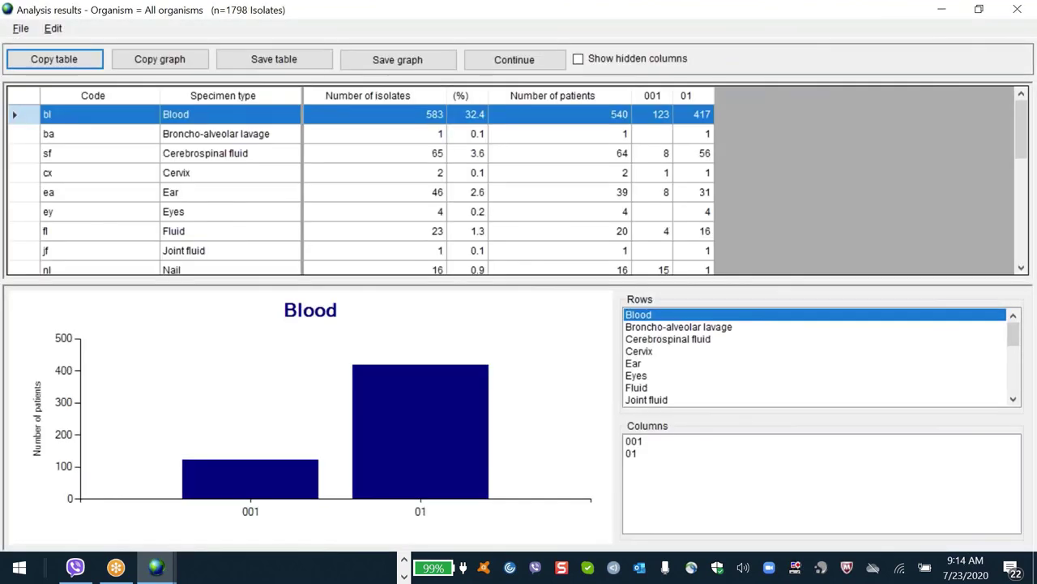
- Look through the specimen type rows and sort the table by number of isolates in descending order
{"action": "left_click", "coordinate": [229, 177]}
{"action": "key", "text": "Down"}
{"action": "key", "text": "Down"}
{"action": "key", "text": "Down"}
{"action": "key", "text": "Down"}
{"action": "key", "text": "Down"}
{"action": "key", "text": "Down"}
{"action": "key", "text": "Down"}
{"action": "key", "text": "Down"}
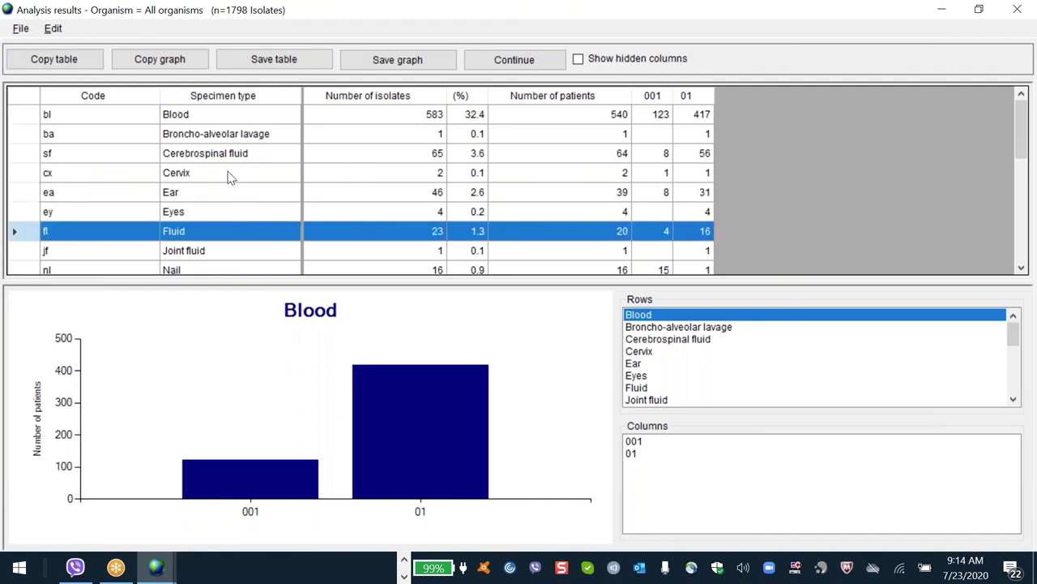
{"action": "left_click", "coordinate": [409, 97]}
{"action": "left_click", "coordinate": [409, 97]}
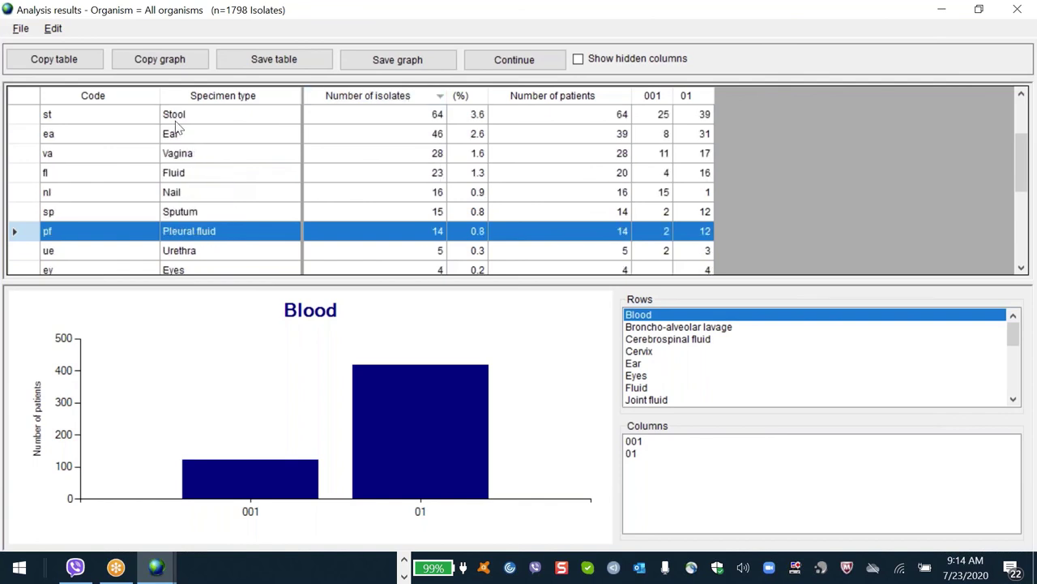
- Examine the sorted specimen types, comparing laboratories 001 and 01 from the most to the least frequent specimens
{"action": "left_click", "coordinate": [18, 115]}
{"action": "key", "text": "shift+Down"}
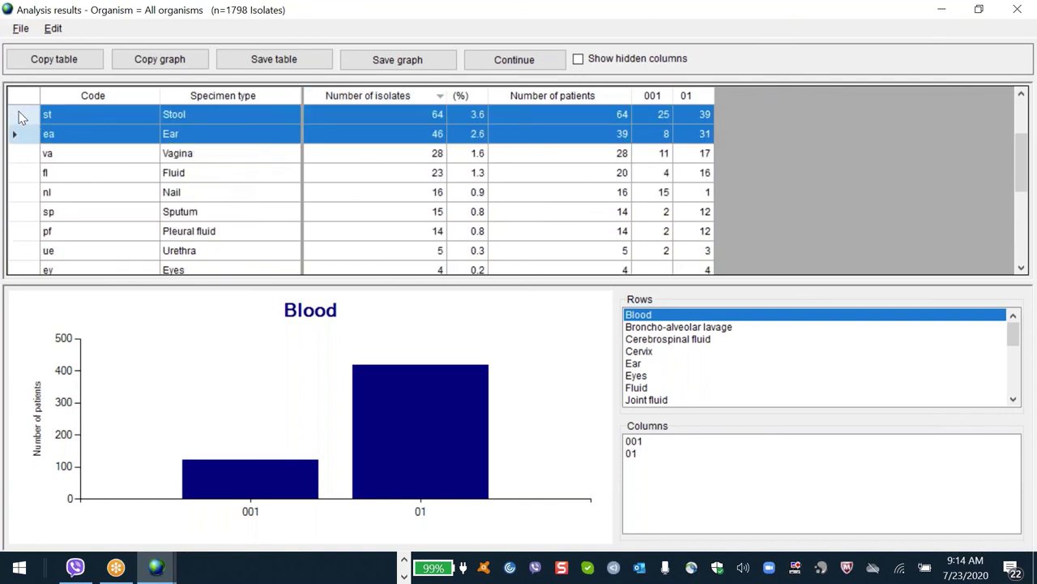
{"action": "key", "text": "shift+Down"}
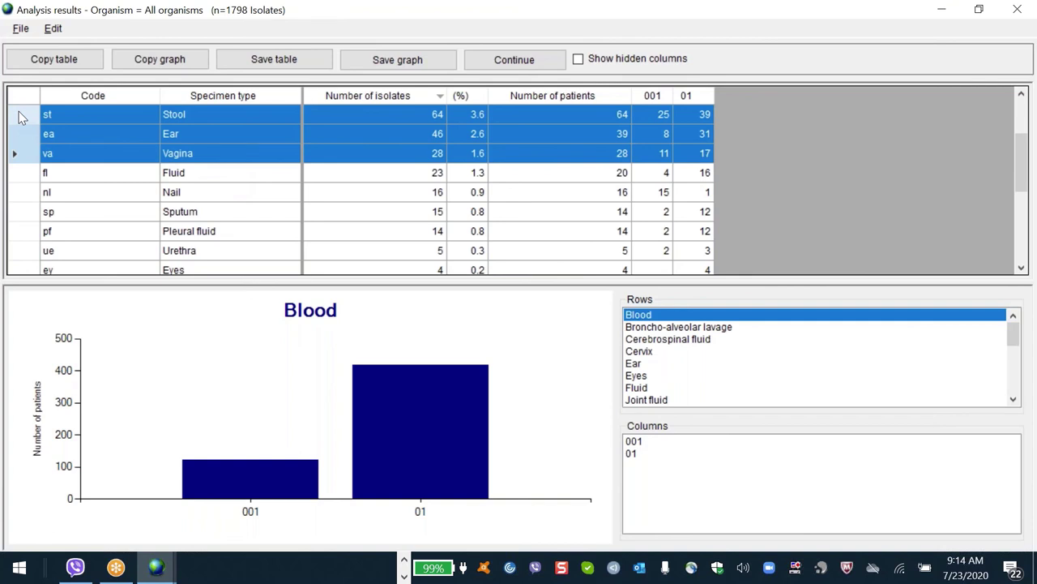
{"action": "key", "text": "shift+Down"}
{"action": "key", "text": "Down"}
{"action": "key", "text": "Down"}
{"action": "key", "text": "Down"}
{"action": "key", "text": "Down"}
{"action": "key", "text": "Down"}
{"action": "key", "text": "Down"}
{"action": "key", "text": "Down"}
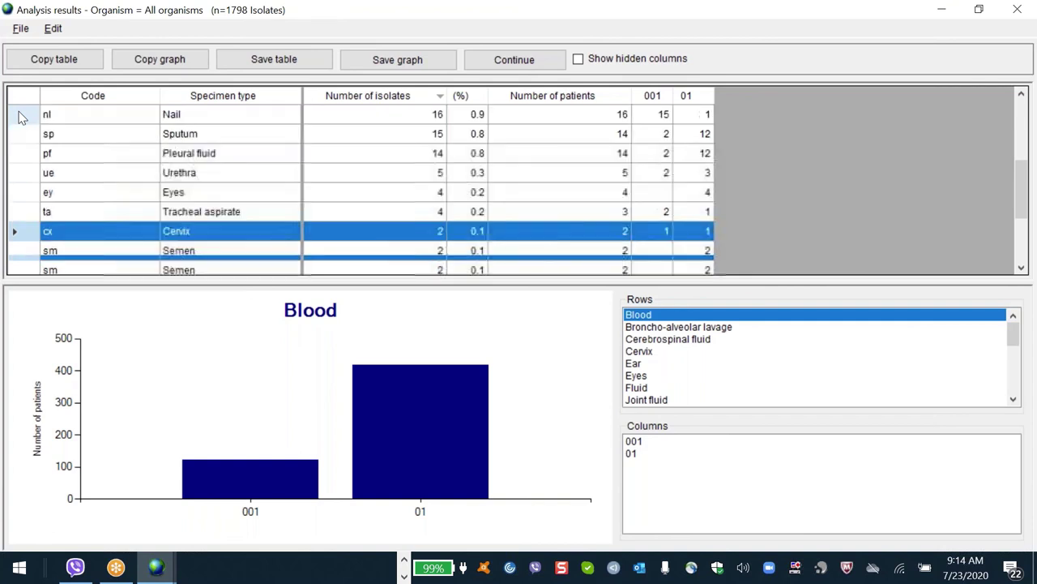
{"action": "key", "text": "Down"}
{"action": "key", "text": "Down"}
{"action": "key", "text": "Down"}
{"action": "key", "text": "Down"}
{"action": "key", "text": "Down"}
{"action": "key", "text": "Down"}
{"action": "key", "text": "Down"}
{"action": "key", "text": "Down"}
{"action": "key", "text": "Up"}
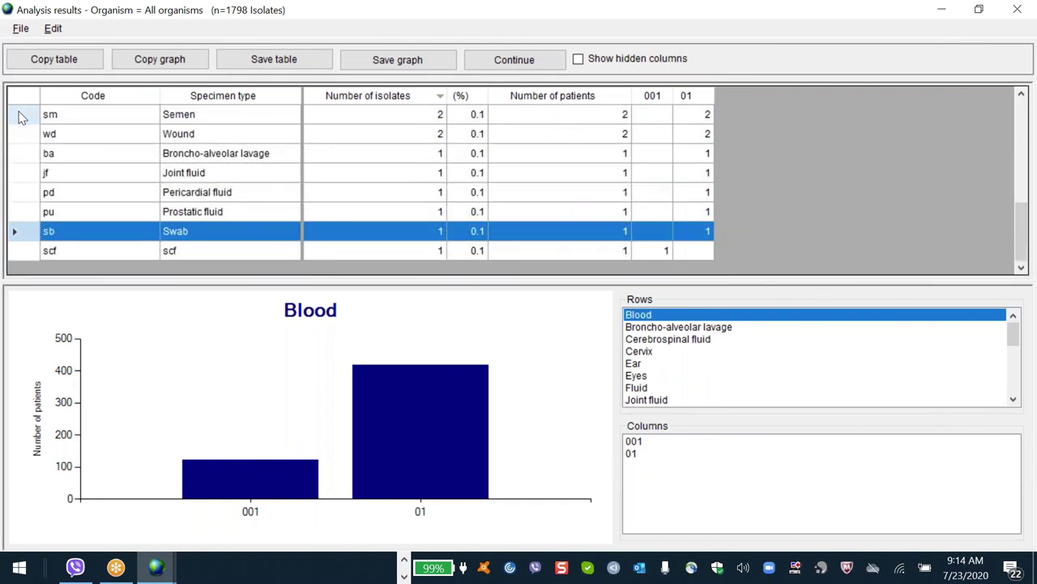
{"action": "key", "text": "Up"}
{"action": "key", "text": "Up"}
{"action": "key", "text": "Up"}
{"action": "key", "text": "Up"}
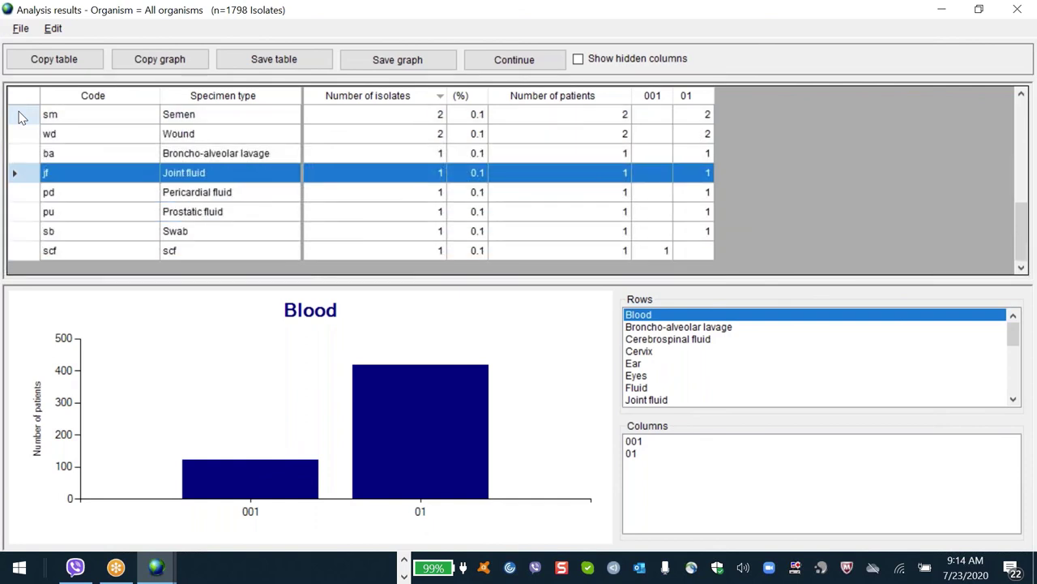
{"action": "key", "text": "Page_Up"}
{"action": "key", "text": "Page_Up"}
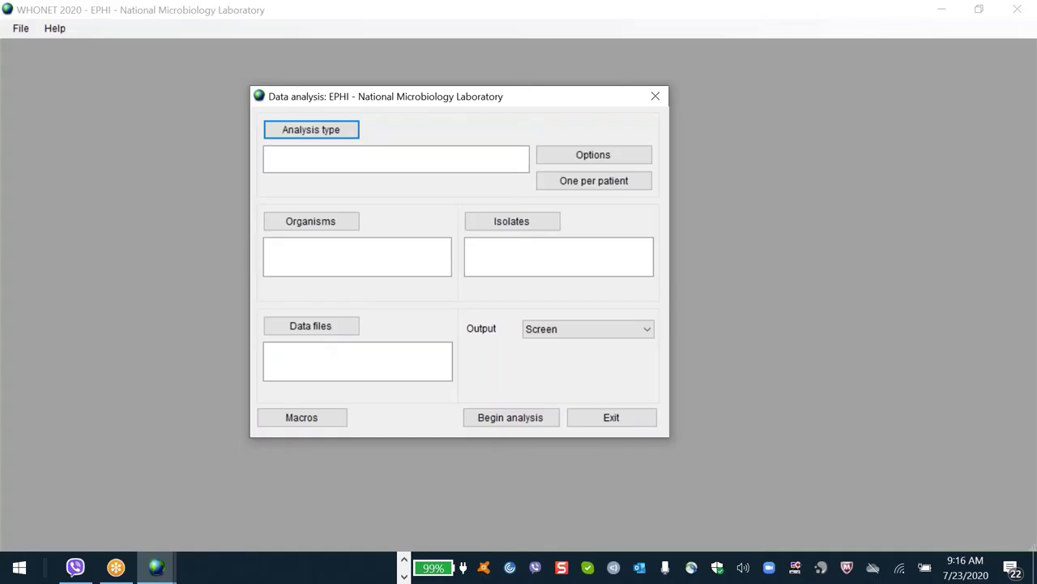
- Set the %RIS and test measurements analysis to the Summary format with Institution as the second row field
{"action": "key", "text": "Return"}
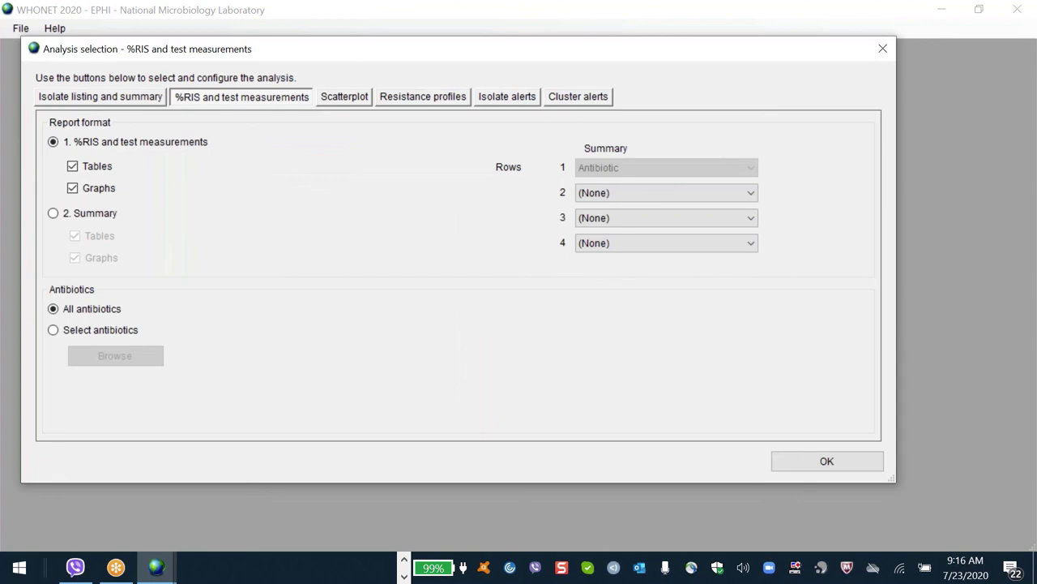
{"action": "left_click", "coordinate": [53, 212]}
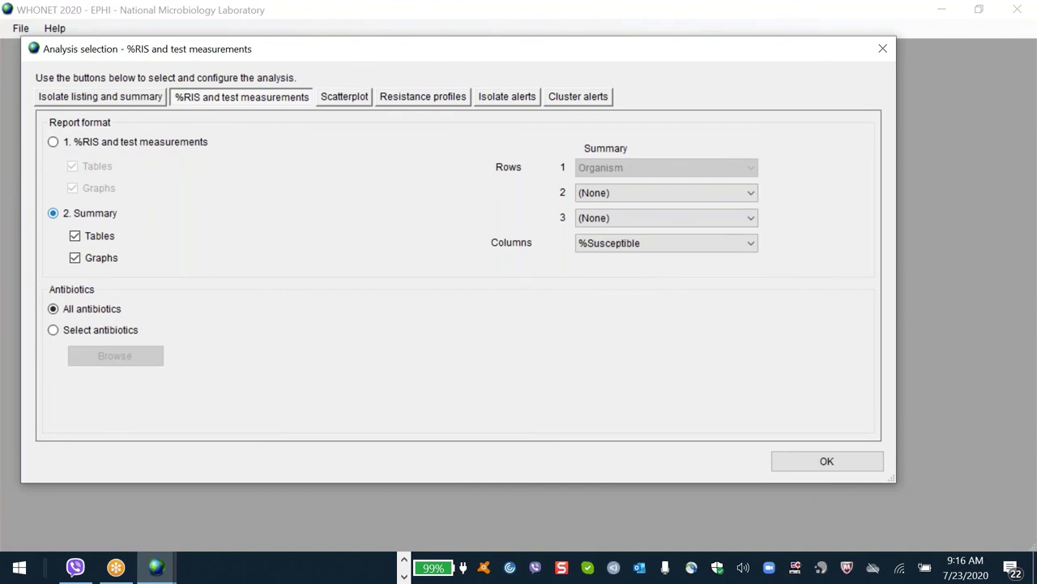
{"action": "left_click", "coordinate": [710, 193]}
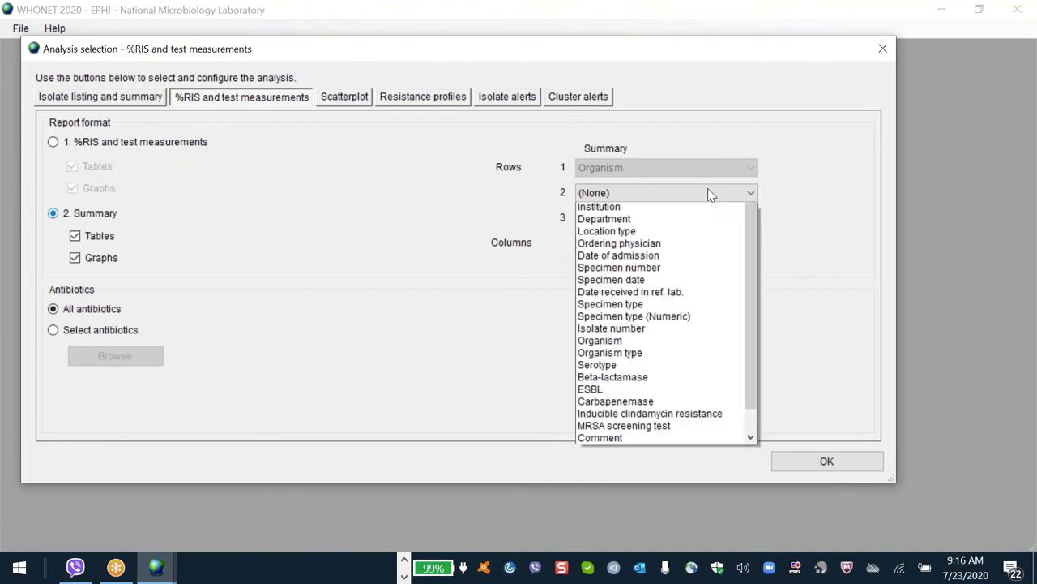
{"action": "key", "text": "i"}
{"action": "key", "text": "n"}
{"action": "key", "text": "Return"}
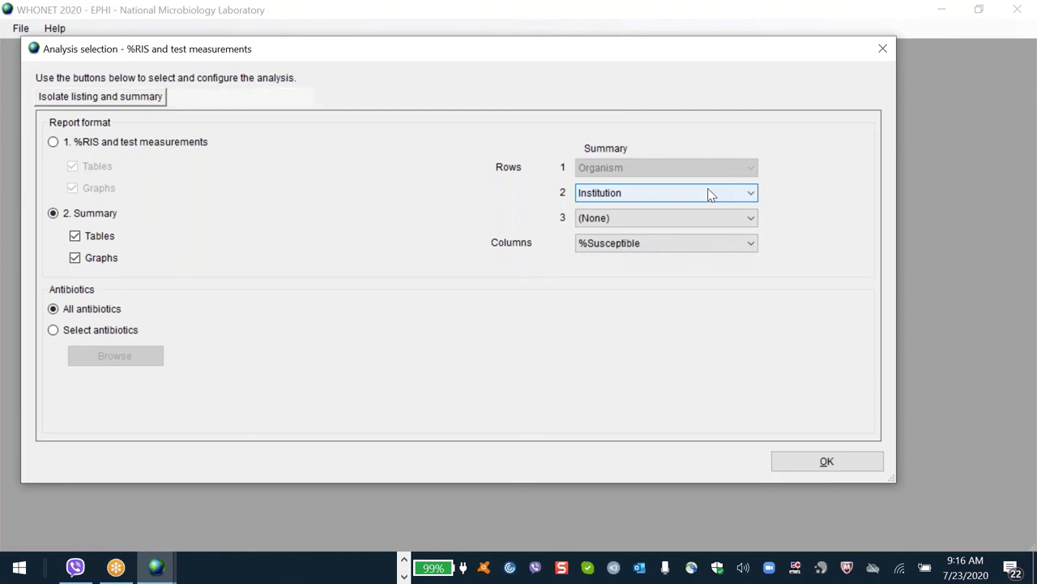
{"action": "key", "text": "Return"}
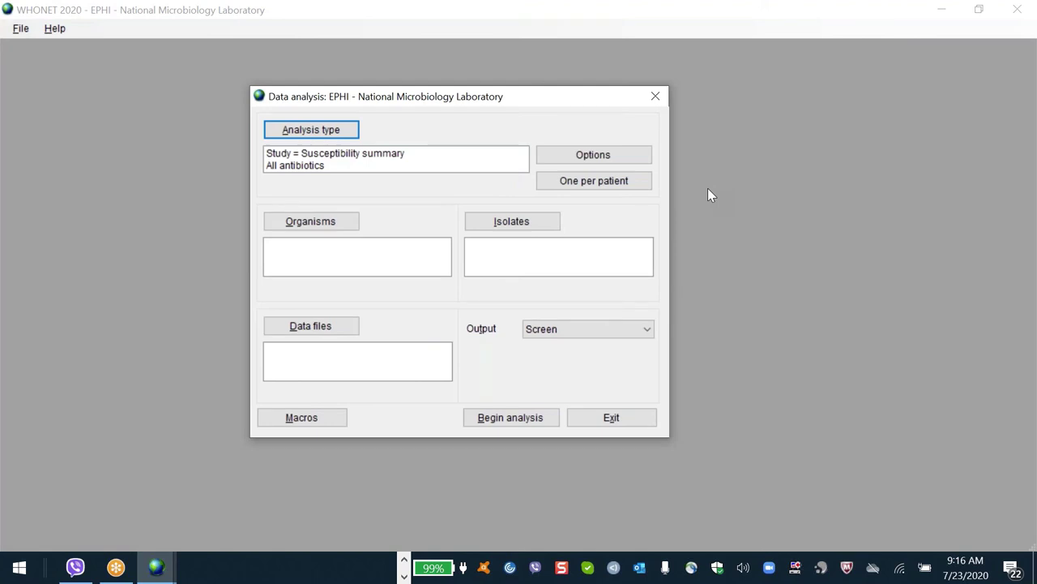
- Add Escherichia coli (eco) to the analysis organism list
{"action": "key", "text": "alt+o"}
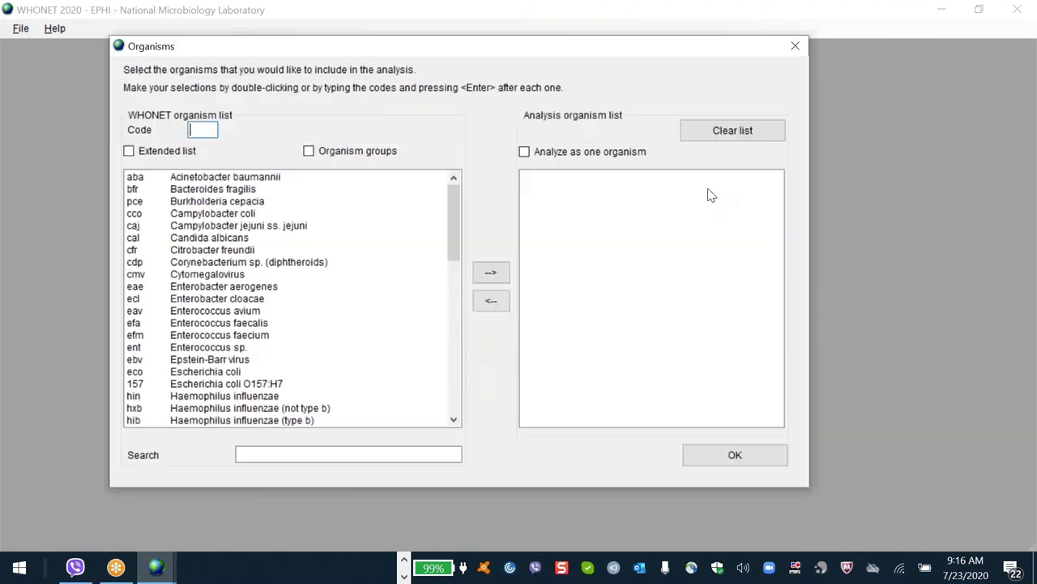
{"action": "type", "text": "eco"}
{"action": "key", "text": "Return"}
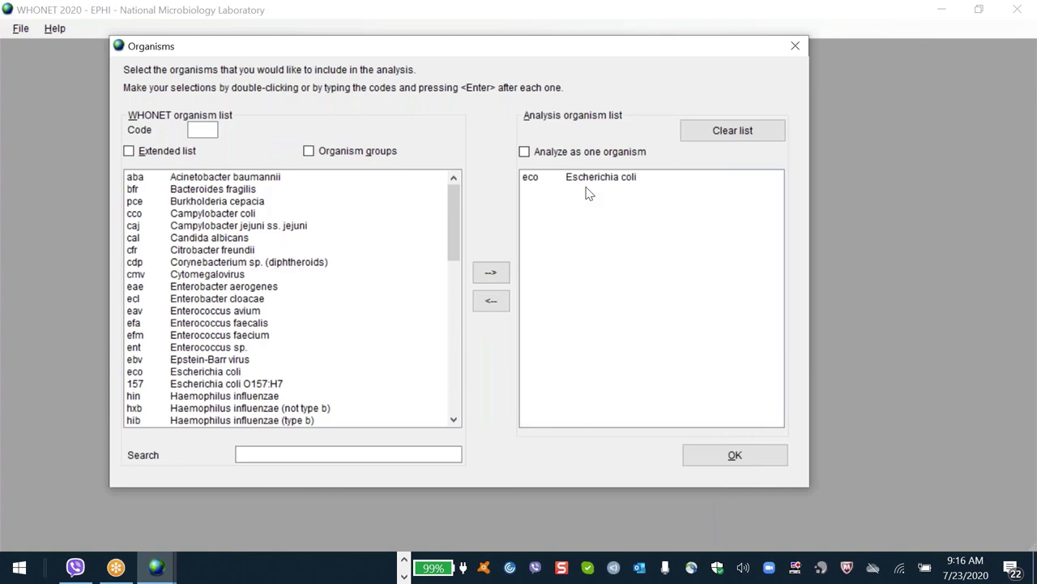
- Replace Escherichia coli with Staphylococcus aureus (sau) in the organism list and choose NRL_ONEYEAREncripted.01.sqlite as the data file
{"action": "left_click", "coordinate": [491, 301]}
{"action": "left_click", "coordinate": [202, 131]}
{"action": "type", "text": "sa"}
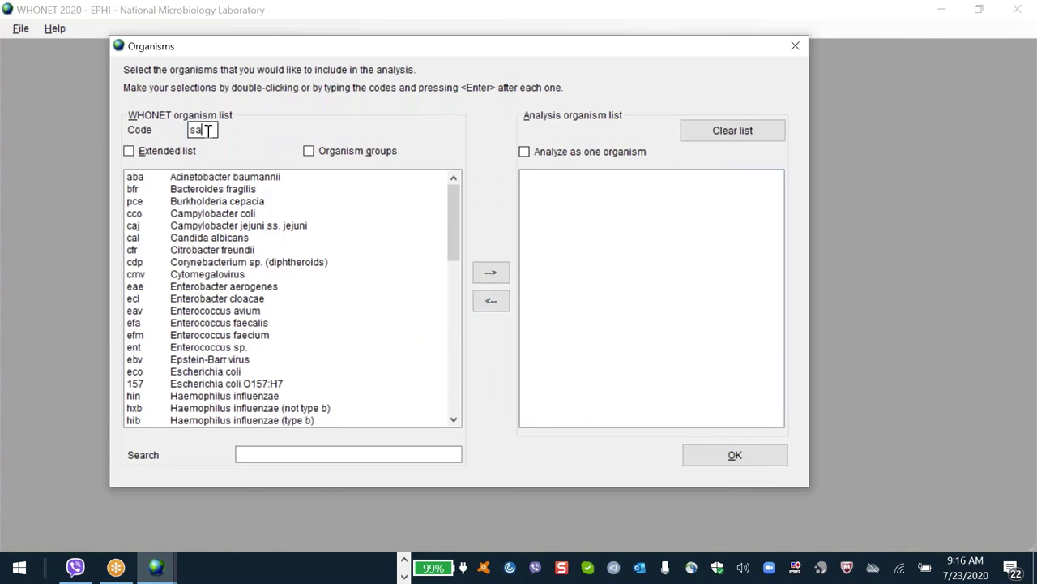
{"action": "type", "text": "u"}
{"action": "key", "text": "Return"}
{"action": "key", "text": "Return"}
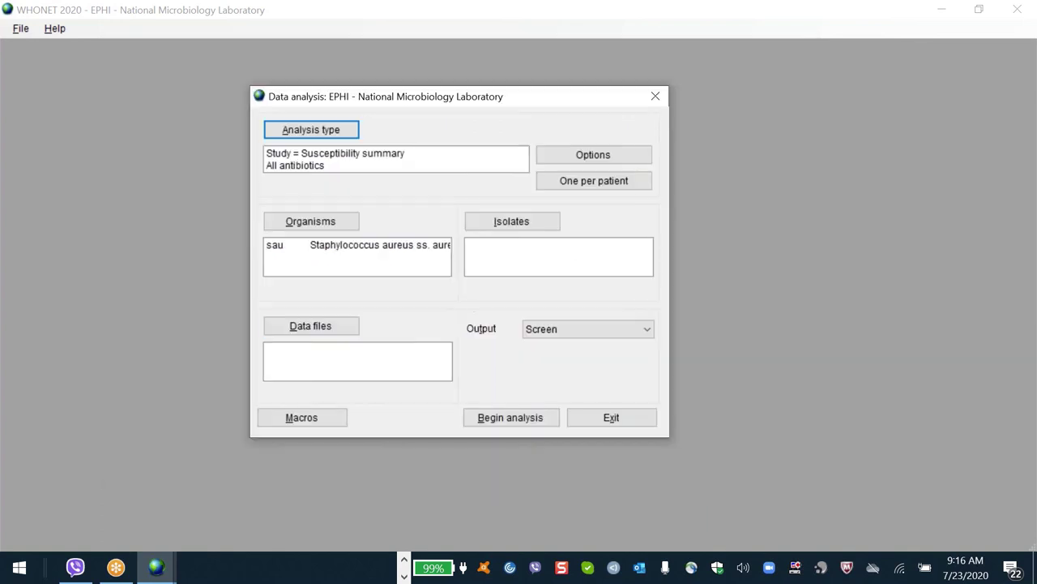
{"action": "left_click", "coordinate": [312, 327]}
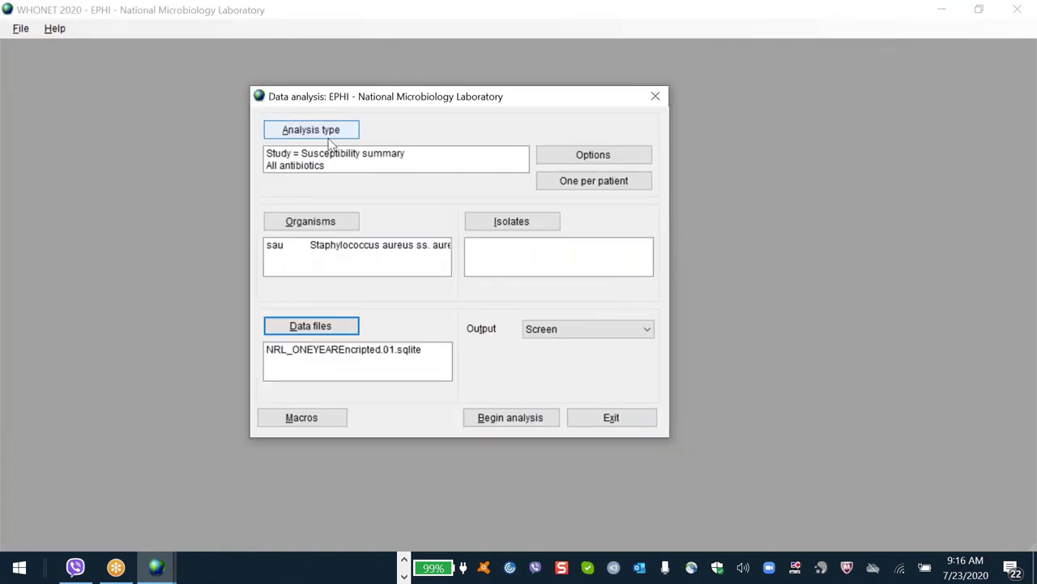
- Run the Staphylococcus aureus susceptibility summary with the second row field set to (None) and review the number tested per antibiotic
{"action": "left_click", "coordinate": [321, 135]}
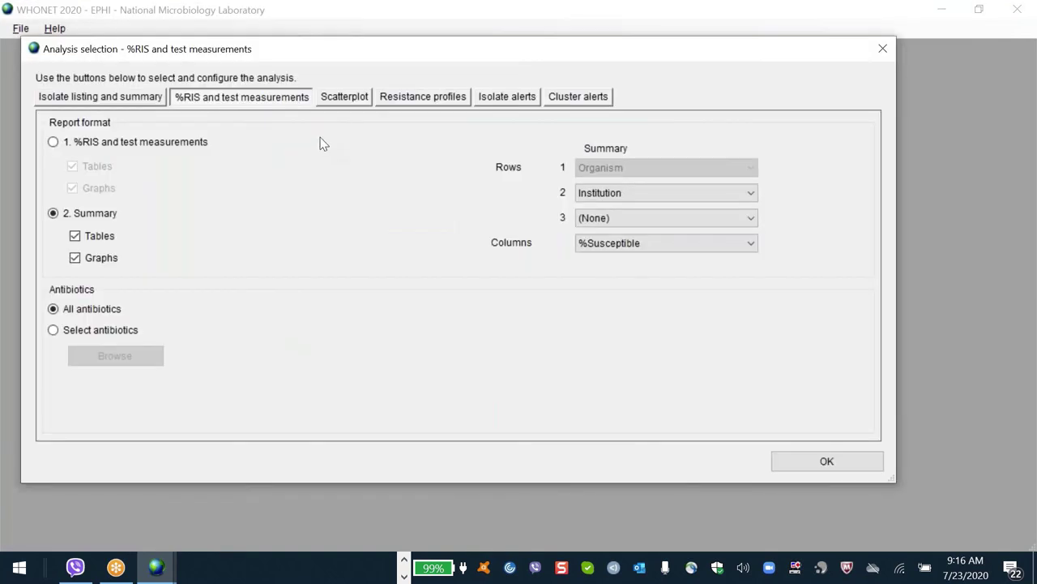
{"action": "left_click", "coordinate": [656, 193]}
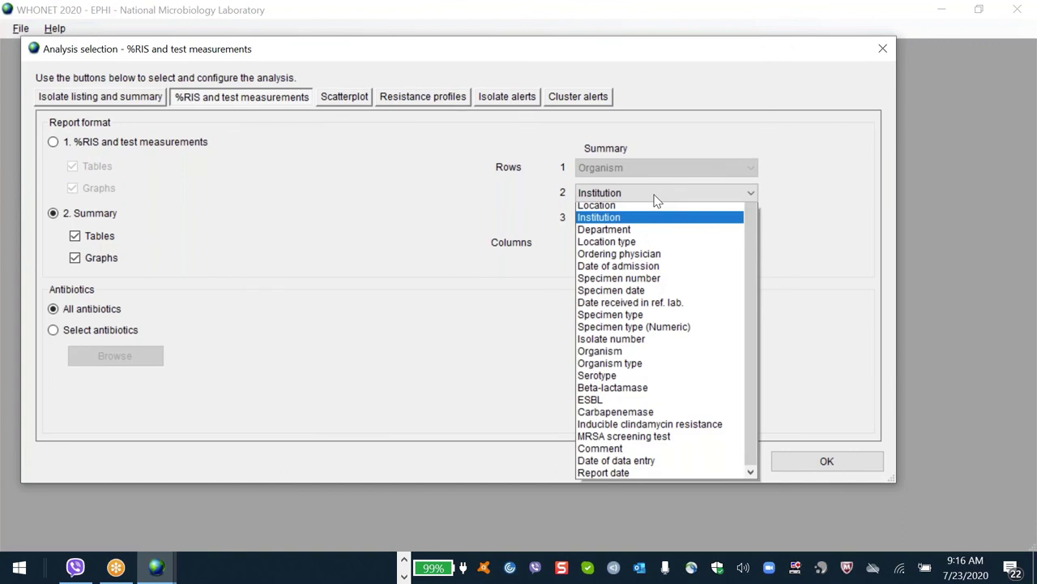
{"action": "scroll", "coordinate": [656, 199], "scroll_direction": "up", "scroll_amount": 5}
{"action": "key", "text": "Return"}
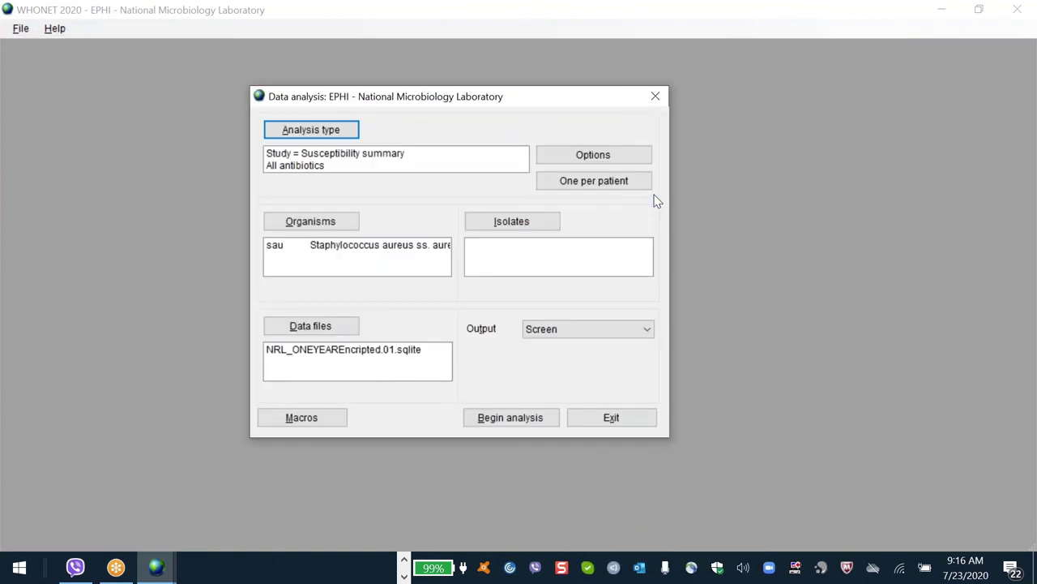
{"action": "key", "text": "alt+b"}
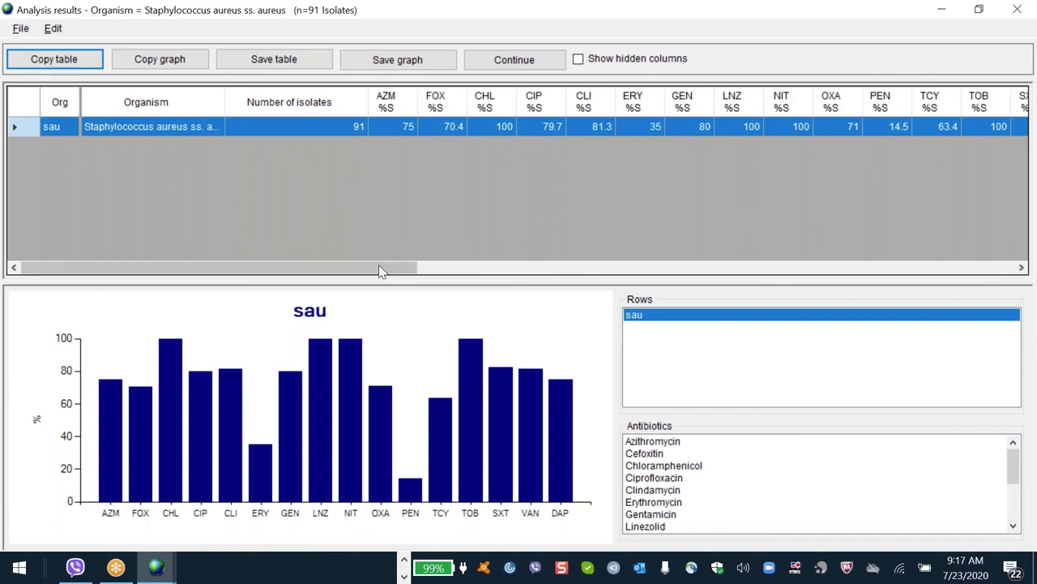
{"action": "left_click_drag", "start_coordinate": [391, 277], "coordinate": [838, 258]}
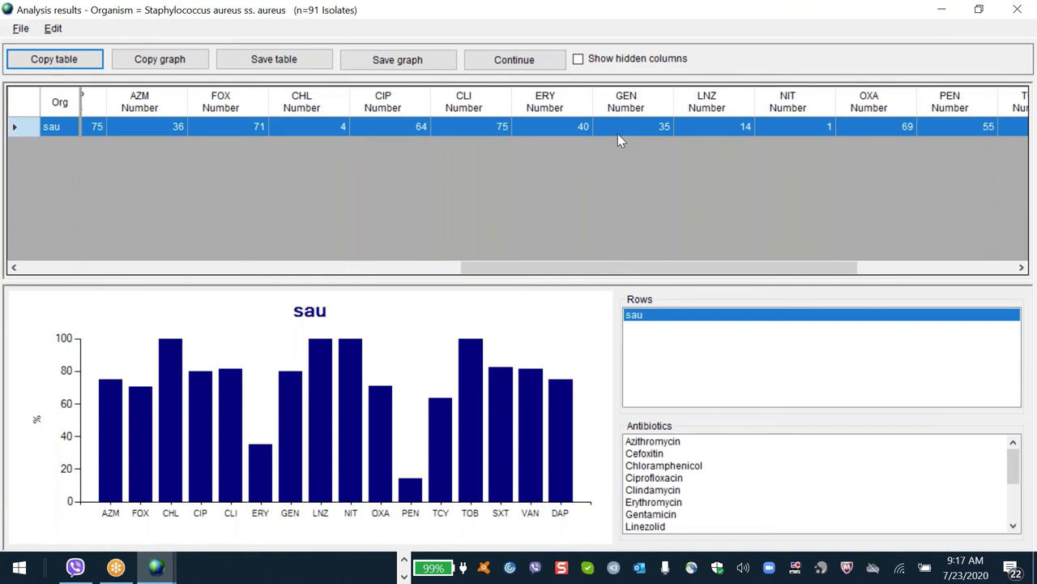
{"action": "key", "text": "Escape"}
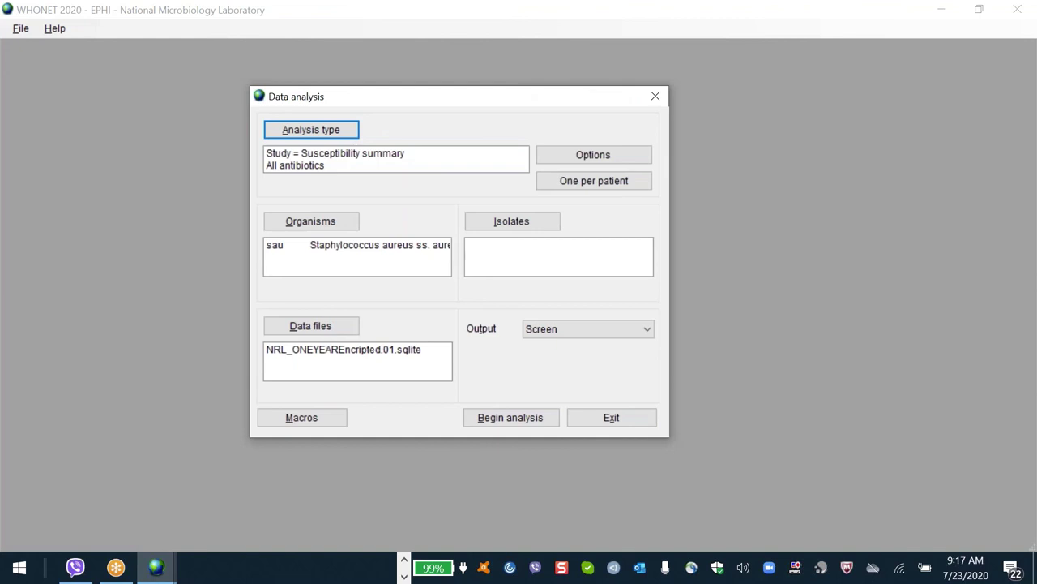
- Run the %RIS and test measurements report for Staphylococcus aureus, graph Number tested and check the vancomycin row
{"action": "key", "text": "Return"}
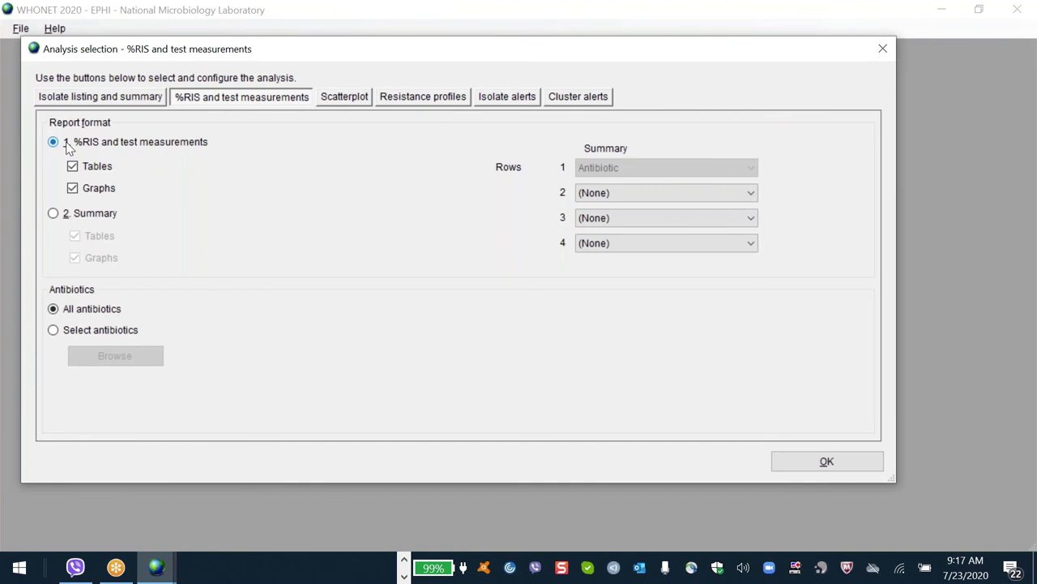
{"action": "key", "text": "Return"}
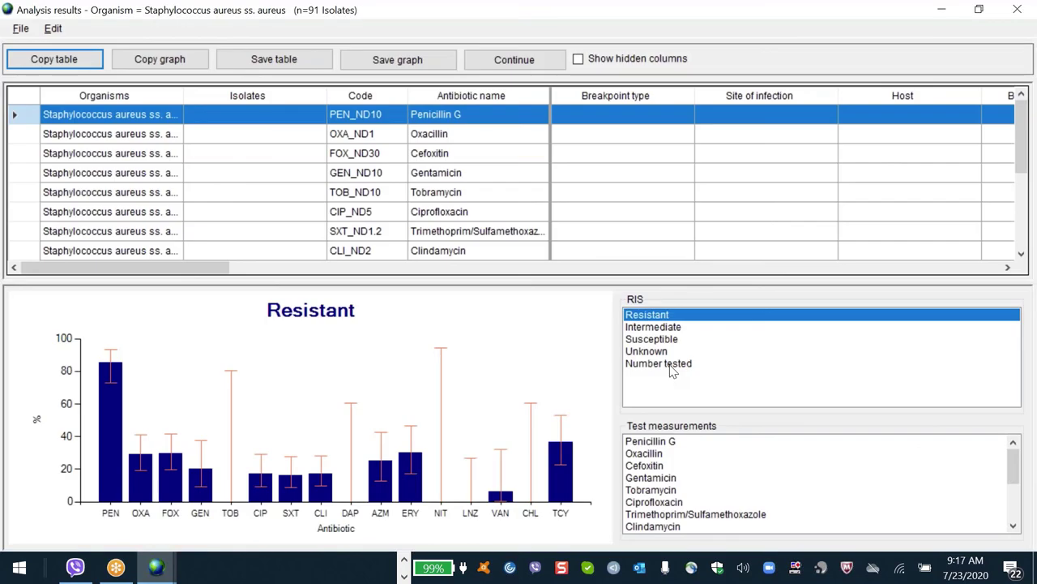
{"action": "left_click", "coordinate": [671, 365]}
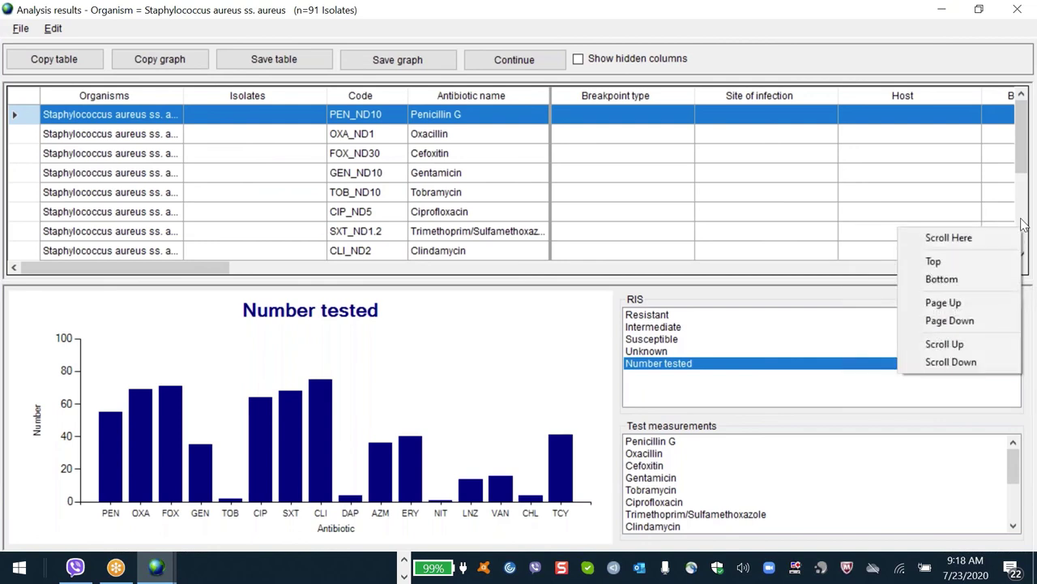
{"action": "key", "text": "b"}
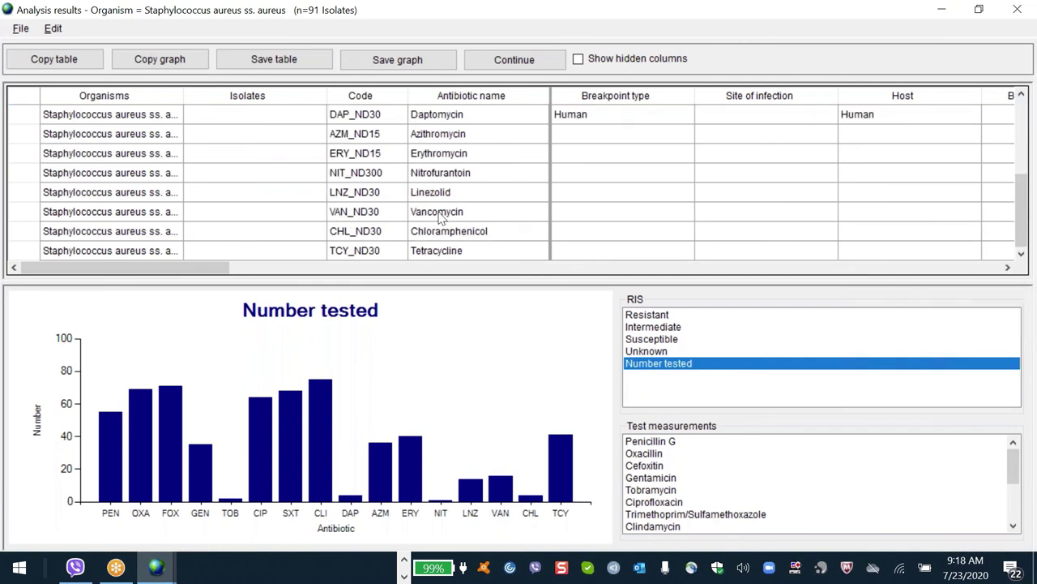
{"action": "left_click", "coordinate": [720, 214]}
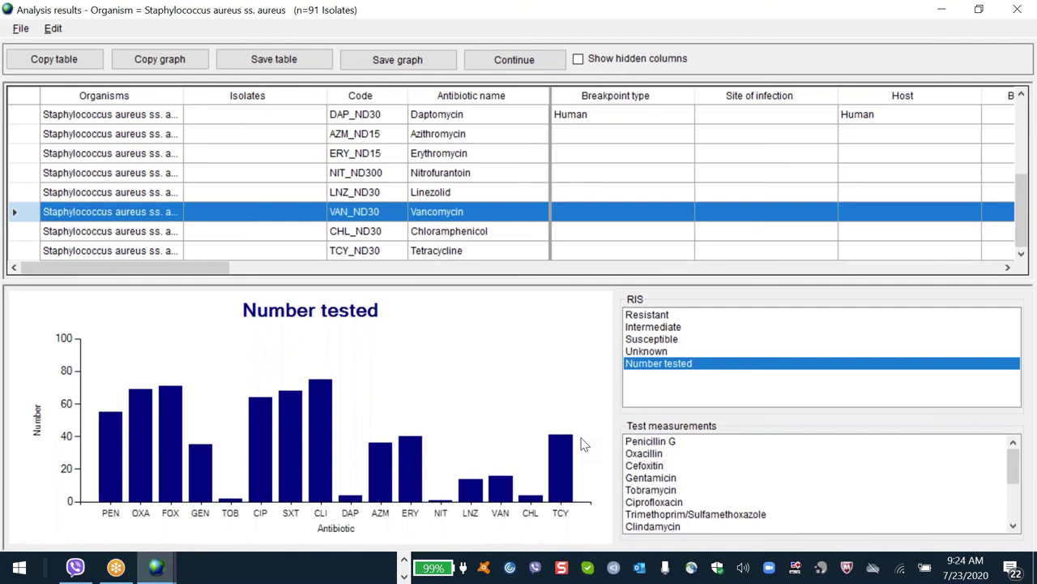
{"action": "key", "text": "Escape"}
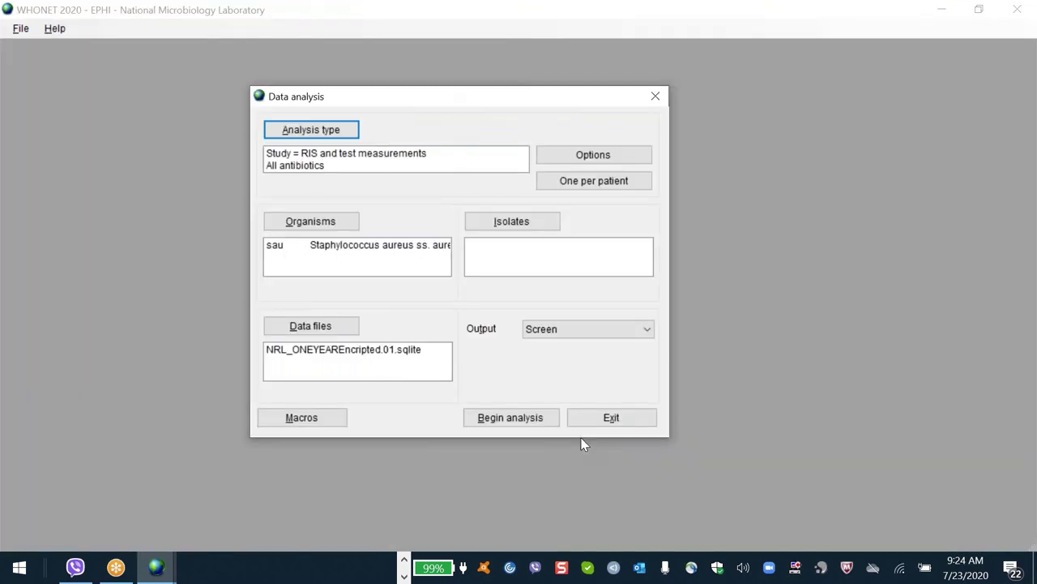
- Run the %RIS and test measurements report with Institution as the second row field and view its results
{"action": "left_click", "coordinate": [316, 131]}
{"action": "left_click", "coordinate": [678, 193]}
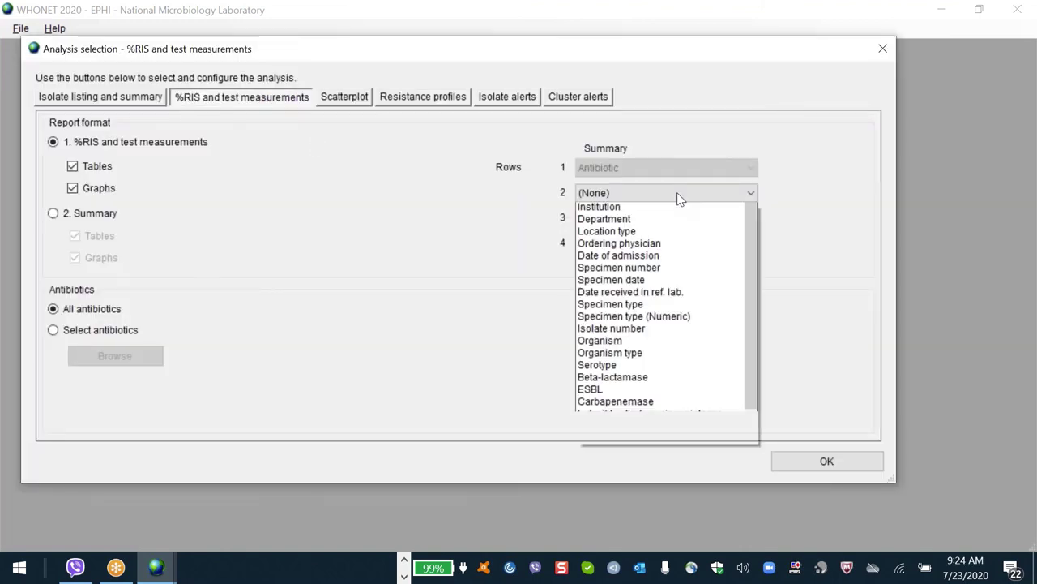
{"action": "key", "text": "Down"}
{"action": "key", "text": "Down"}
{"action": "key", "text": "Down"}
{"action": "key", "text": "Down"}
{"action": "key", "text": "Down"}
{"action": "key", "text": "Down"}
{"action": "key", "text": "Down"}
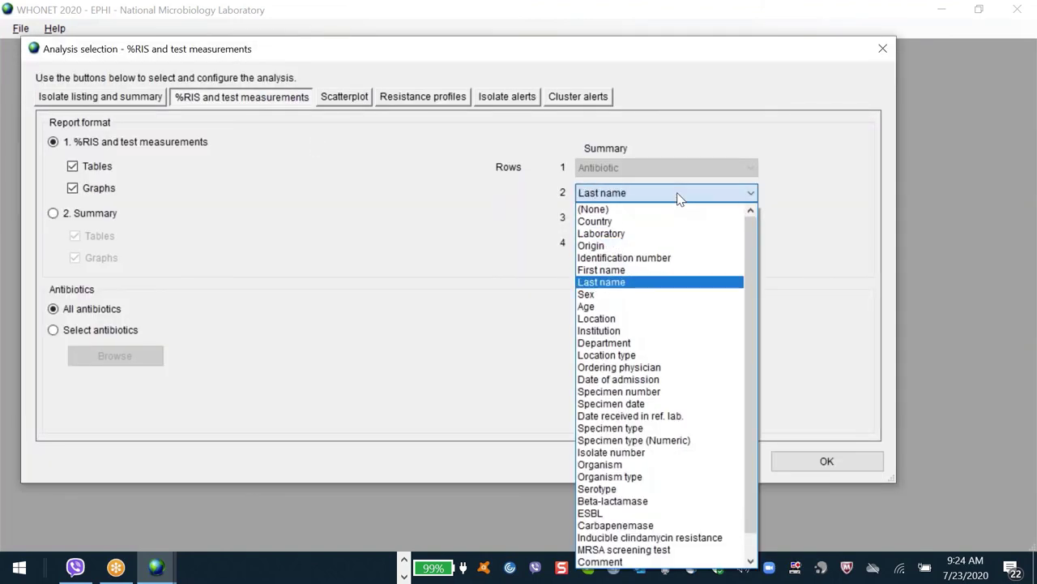
{"action": "key", "text": "Return"}
{"action": "key", "text": "Return"}
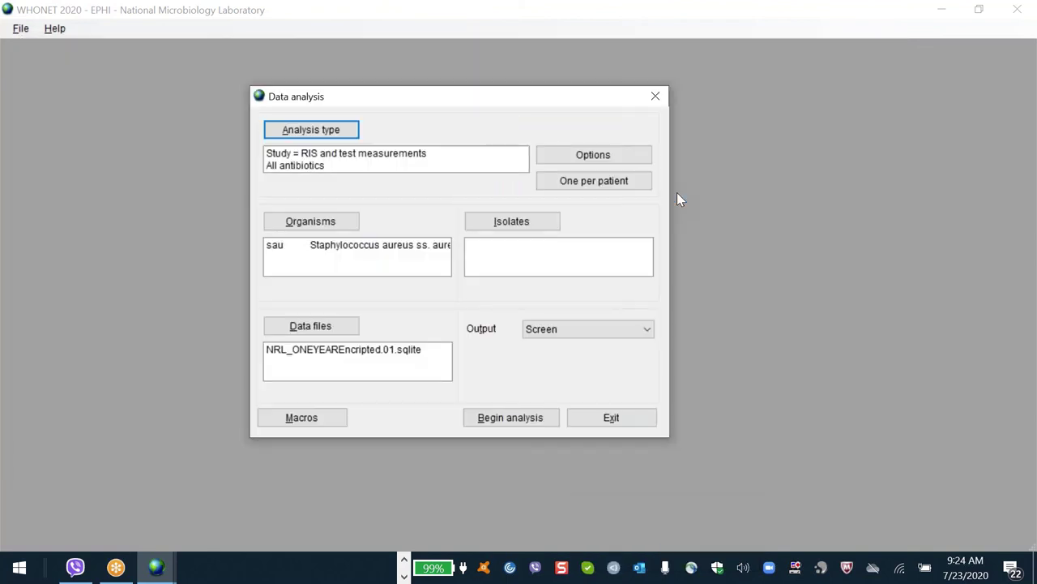
{"action": "key", "text": "Return"}
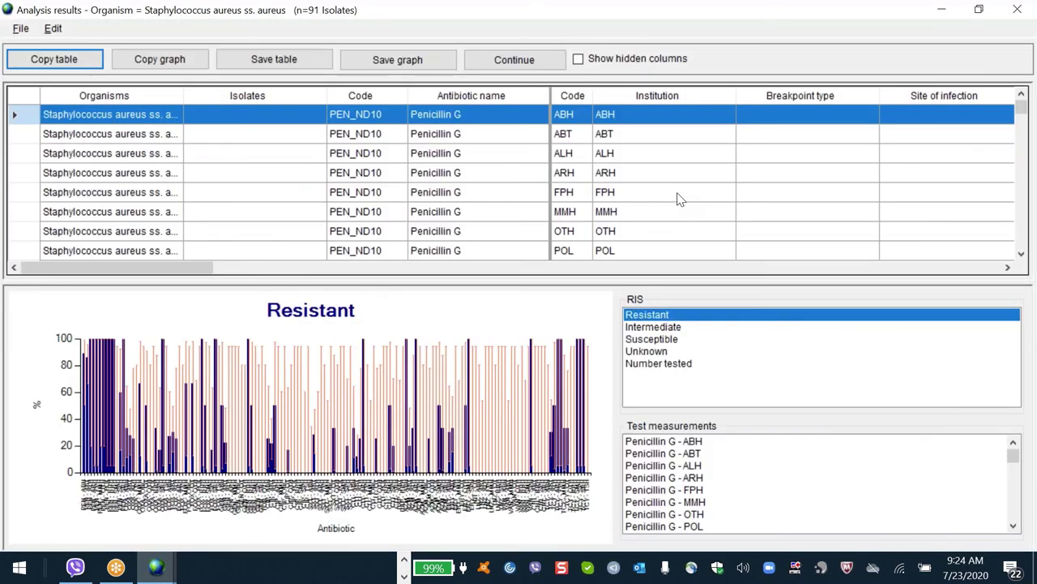
{"action": "key", "text": "Escape"}
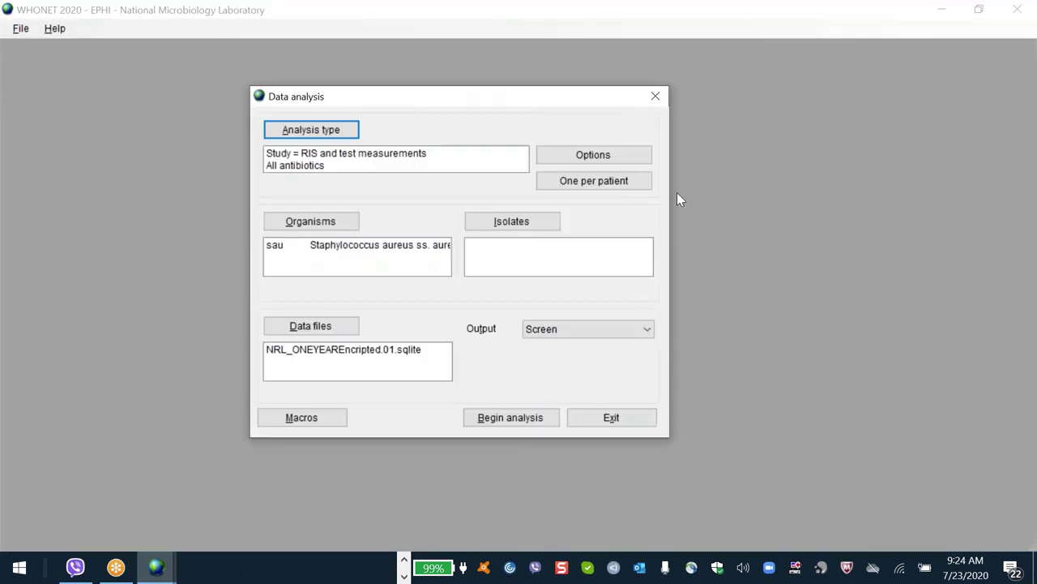
- Switch the report format back to Summary and run the Staphylococcus aureus analysis without an institution breakdown
{"action": "left_click", "coordinate": [313, 128]}
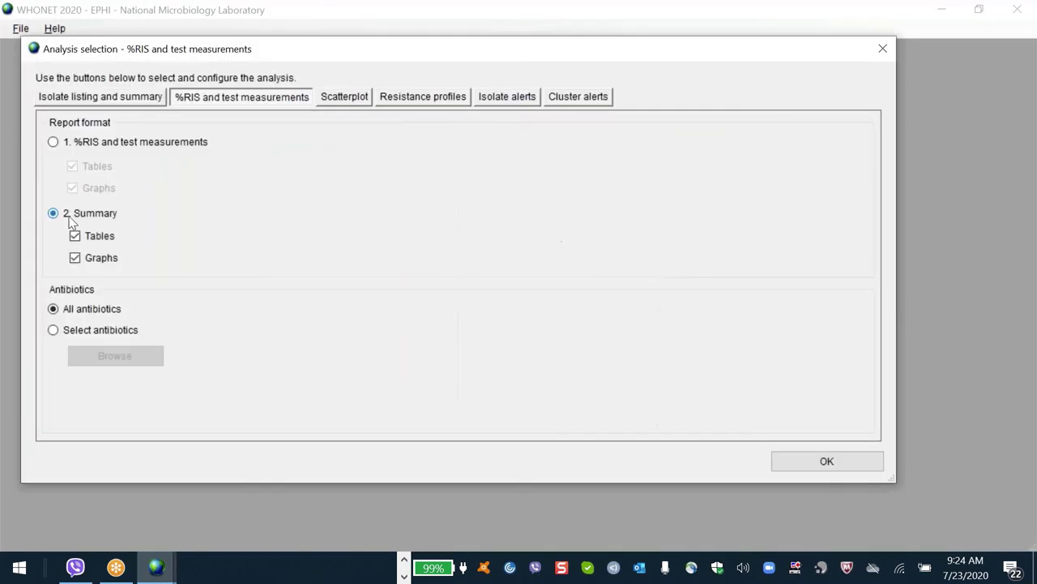
{"action": "left_click", "coordinate": [71, 219]}
{"action": "key", "text": "Return"}
{"action": "key", "text": "Return"}
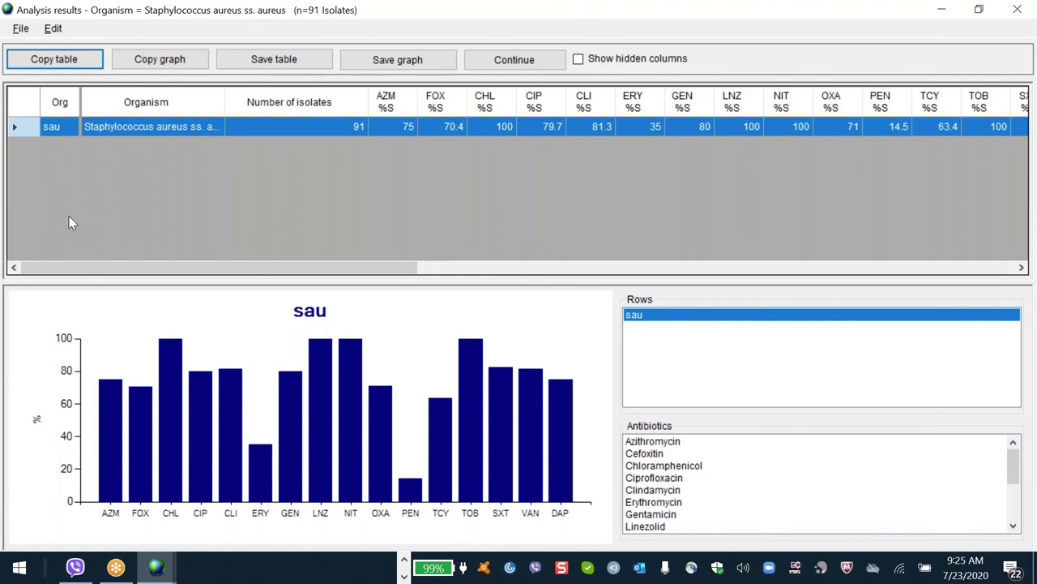
{"action": "key", "text": "alt"}
{"action": "key", "text": "alt+c"}
- Set Institution as the Summary report's second row field and run the analysis
{"action": "left_click", "coordinate": [314, 132]}
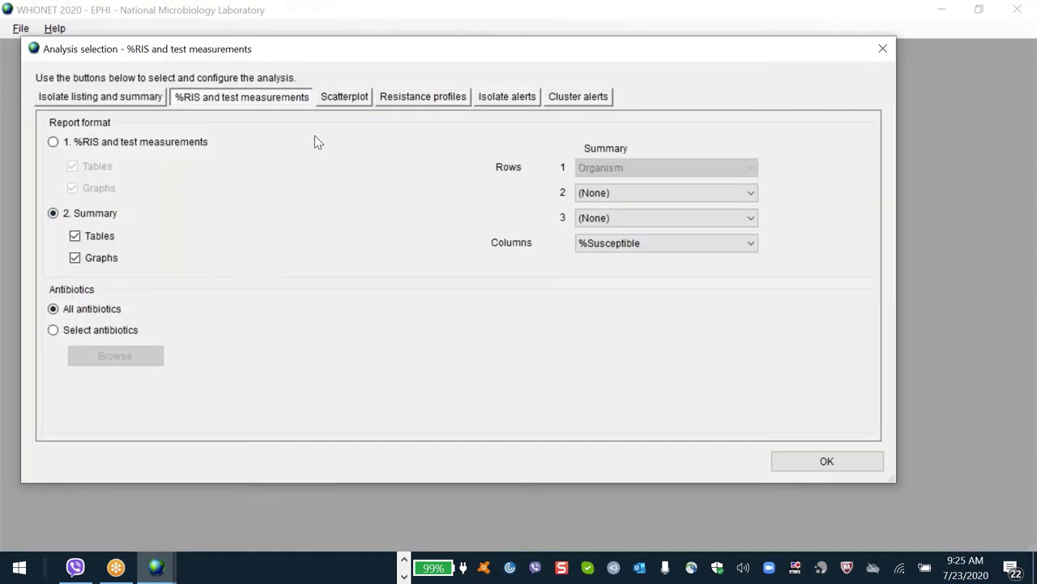
{"action": "left_click", "coordinate": [679, 204]}
{"action": "key", "text": "i"}
{"action": "key", "text": "i"}
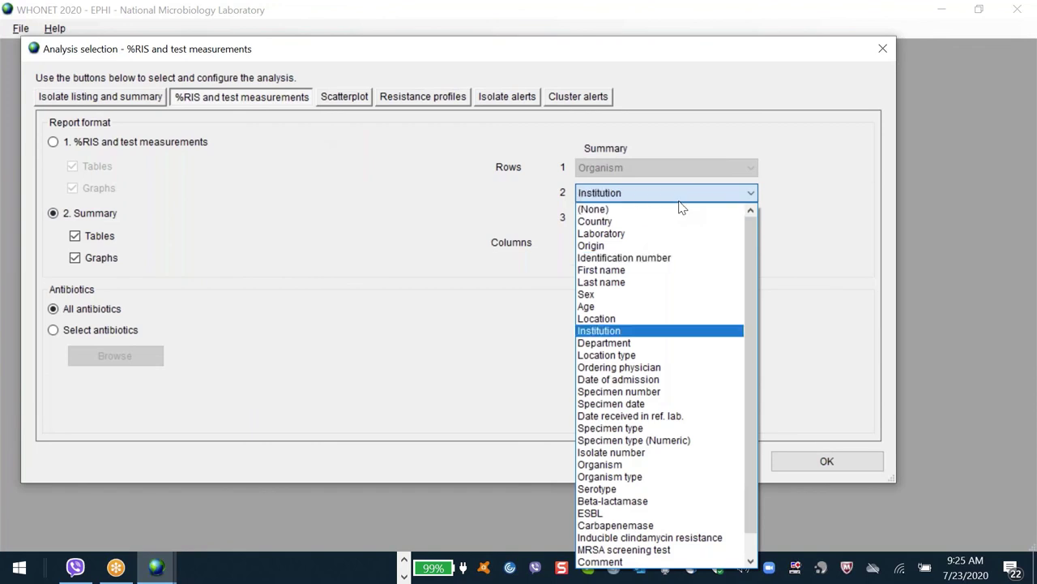
{"action": "key", "text": "Return"}
{"action": "key", "text": "Return"}
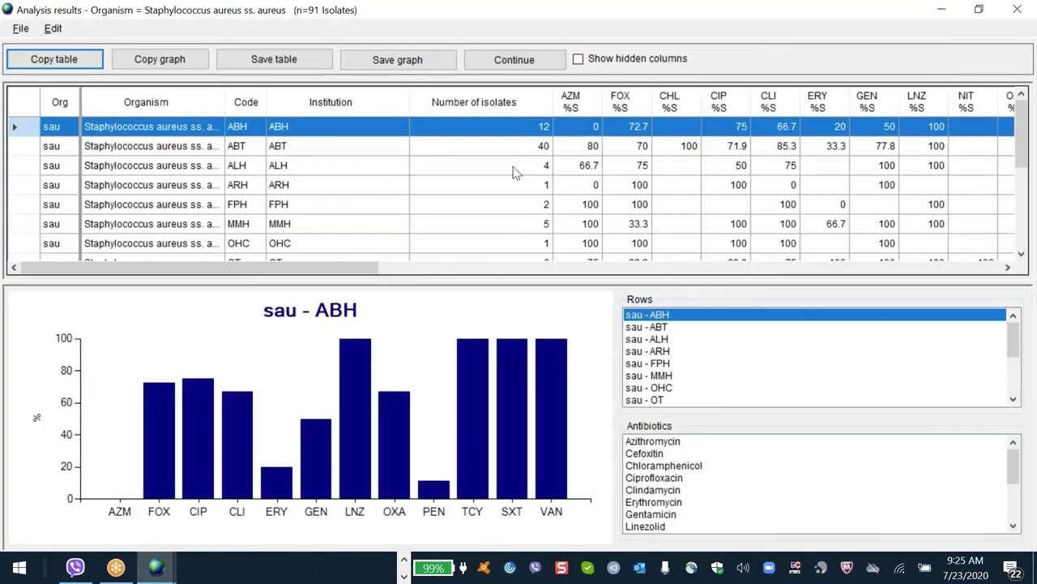
- Copy the institution results table and paste it into a new Excel workbook
{"action": "left_click", "coordinate": [513, 165]}
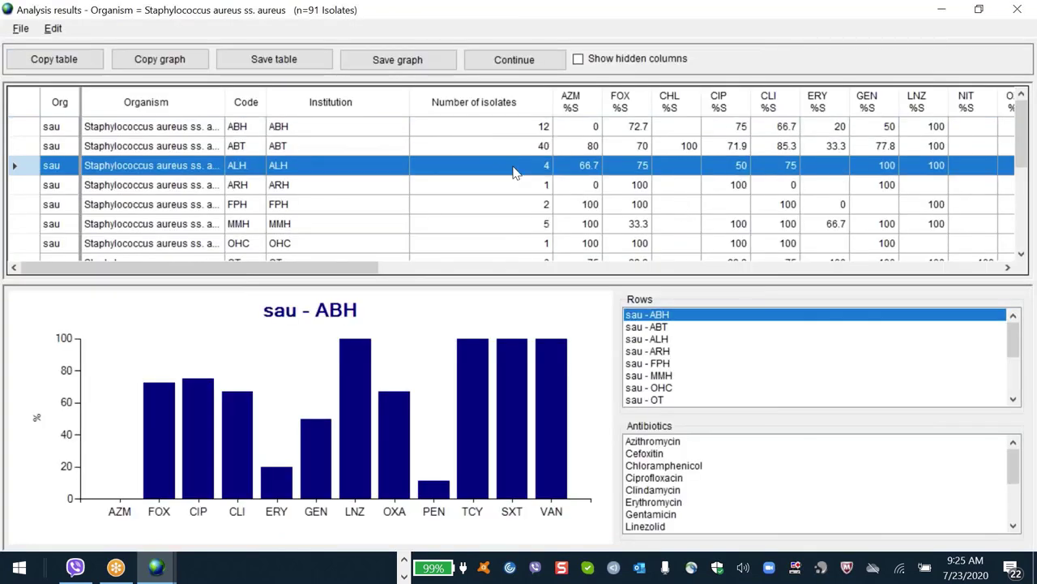
{"action": "key", "text": "Up"}
{"action": "left_click", "coordinate": [55, 59]}
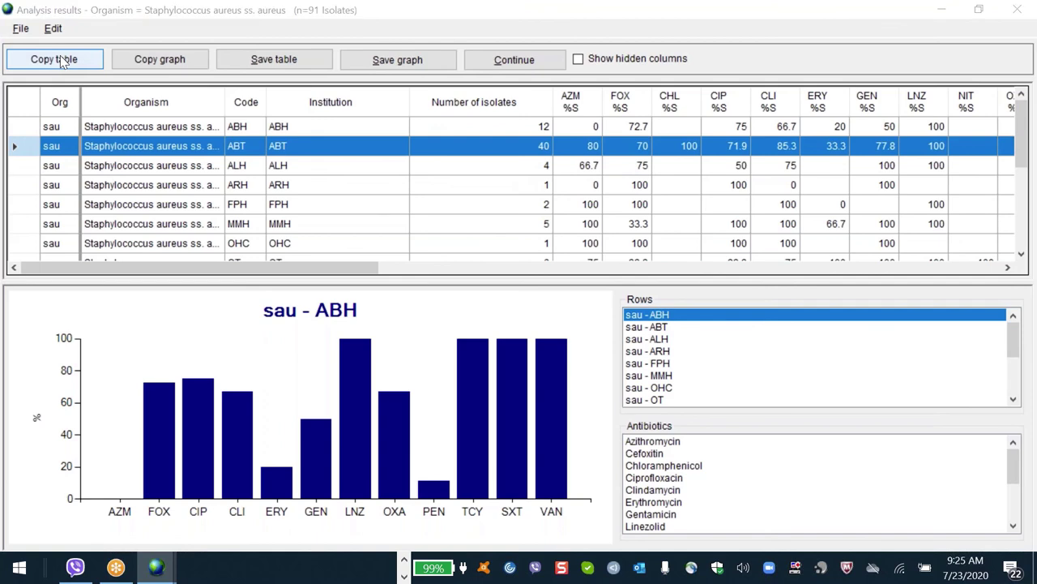
{"action": "key", "text": "alt+Tab"}
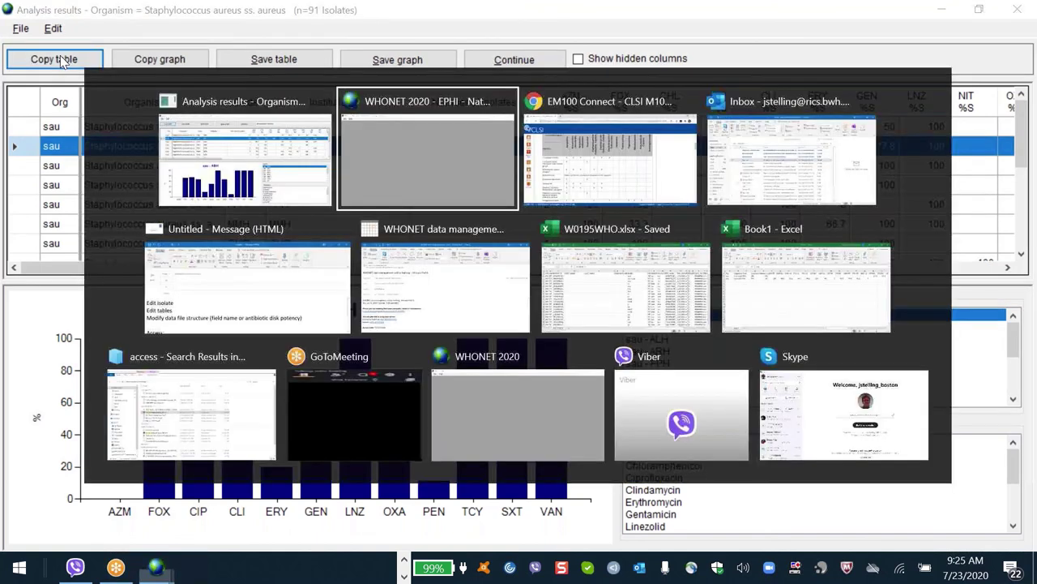
{"action": "key", "text": "alt+Tab"}
{"action": "key", "text": "alt+Tab"}
{"action": "key", "text": "alt+Tab"}
{"action": "key", "text": "alt+Tab"}
{"action": "key", "text": "alt+Tab"}
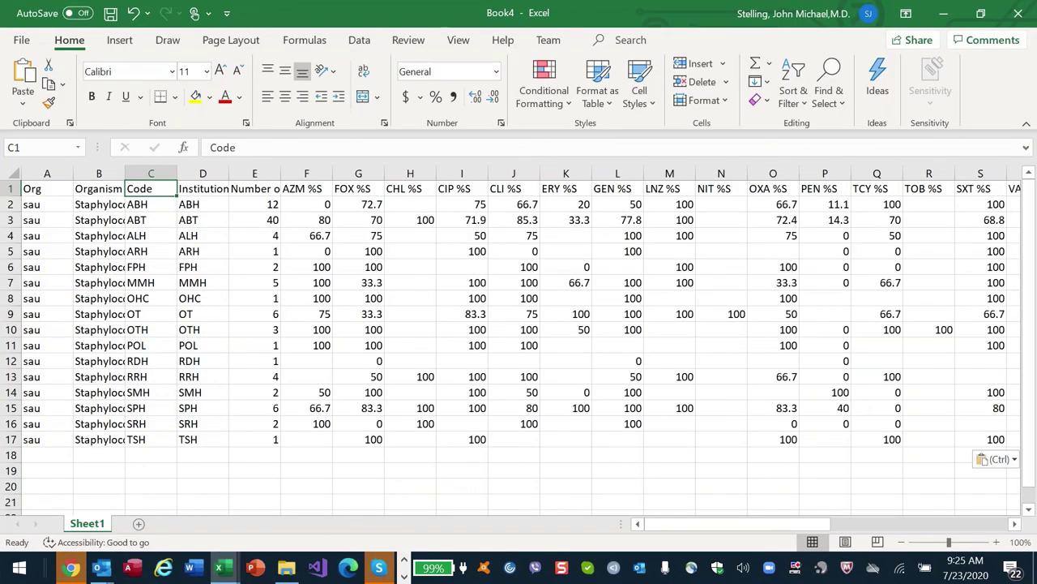
- Delete all the %S columns, from AZM %S through DAP %S, from the pasted table
{"action": "left_click_drag", "start_coordinate": [306, 188], "coordinate": [981, 188]}
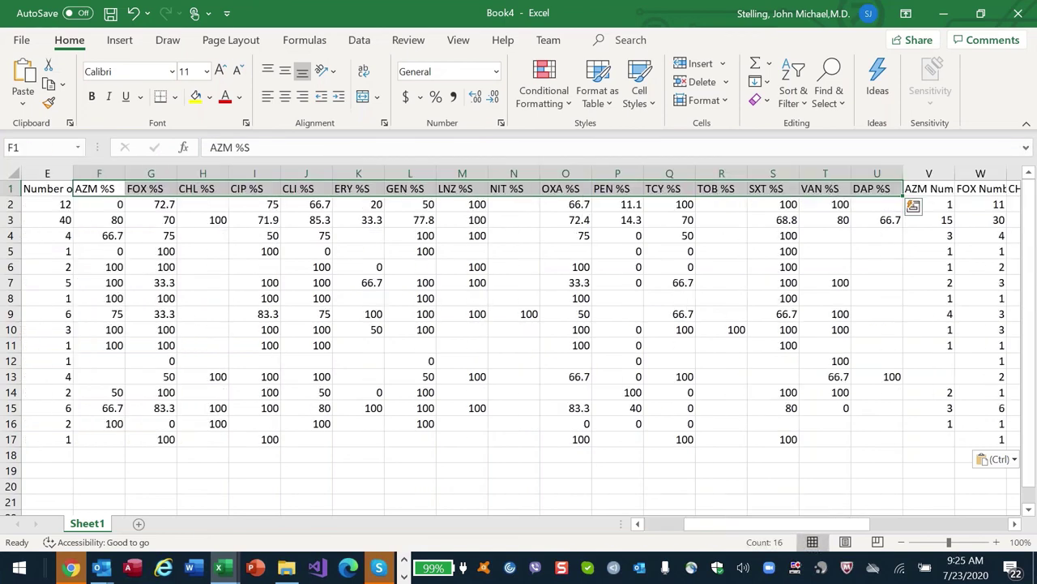
{"action": "key", "text": "ctrl+space"}
{"action": "key", "text": "ctrl+minus"}
{"action": "key", "text": "ctrl+Home"}
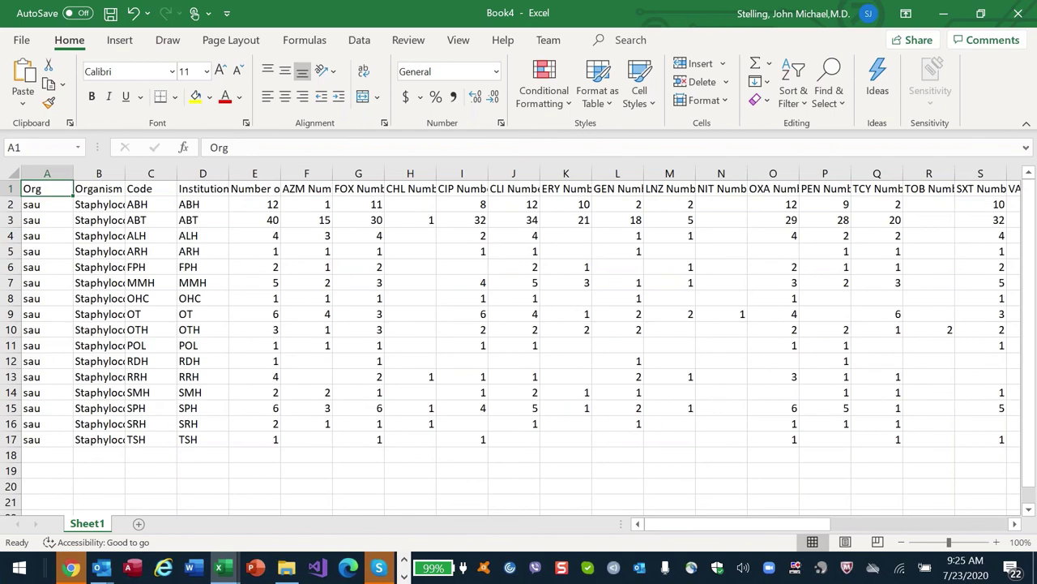
- Delete the Code, Org and Organism columns so the table starts with Institution
{"action": "left_click", "coordinate": [151, 188]}
{"action": "key", "text": "ctrl+minus"}
{"action": "key", "text": "Return"}
{"action": "key", "text": "ctrl+Home"}
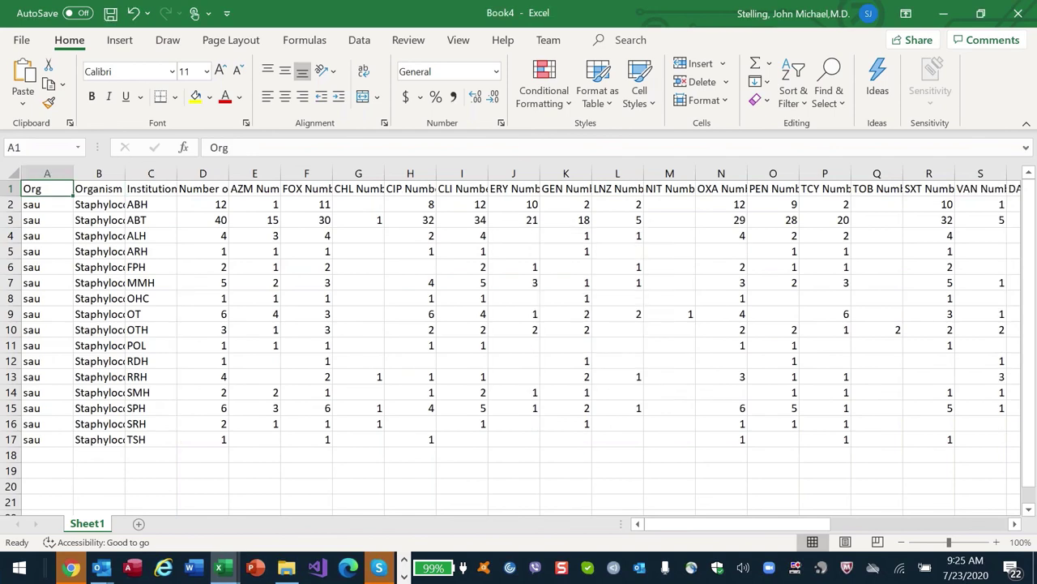
{"action": "key", "text": "shift+Right"}
{"action": "key", "text": "ctrl+space"}
{"action": "key", "text": "ctrl+minus"}
{"action": "key", "text": "ctrl+Home"}
- Autofit the column widths of the whole table to their contents
{"action": "key", "text": "ctrl+a"}
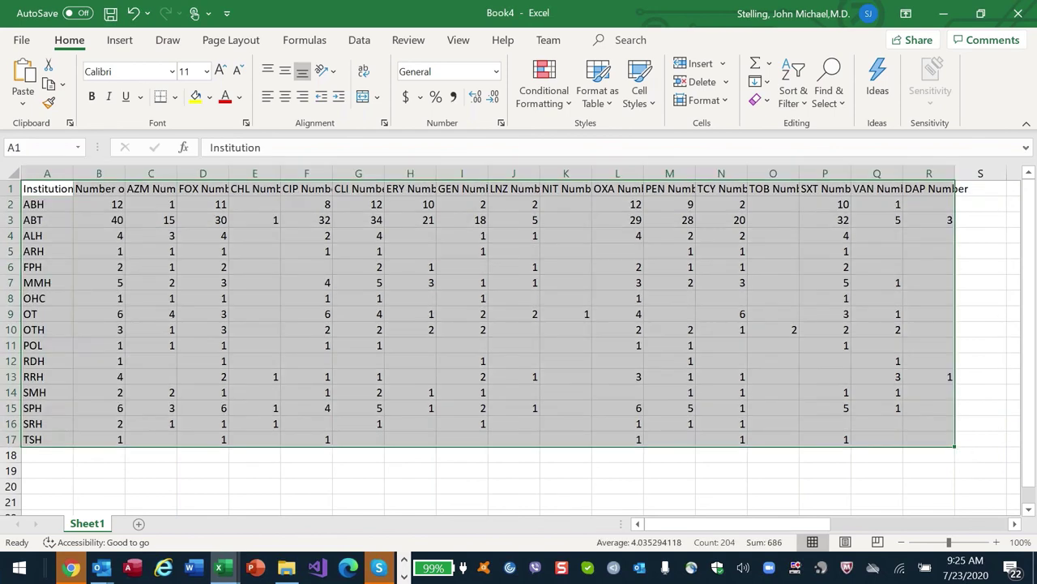
{"action": "key", "text": "alt+h"}
{"action": "key", "text": "o"}
{"action": "key", "text": "i"}
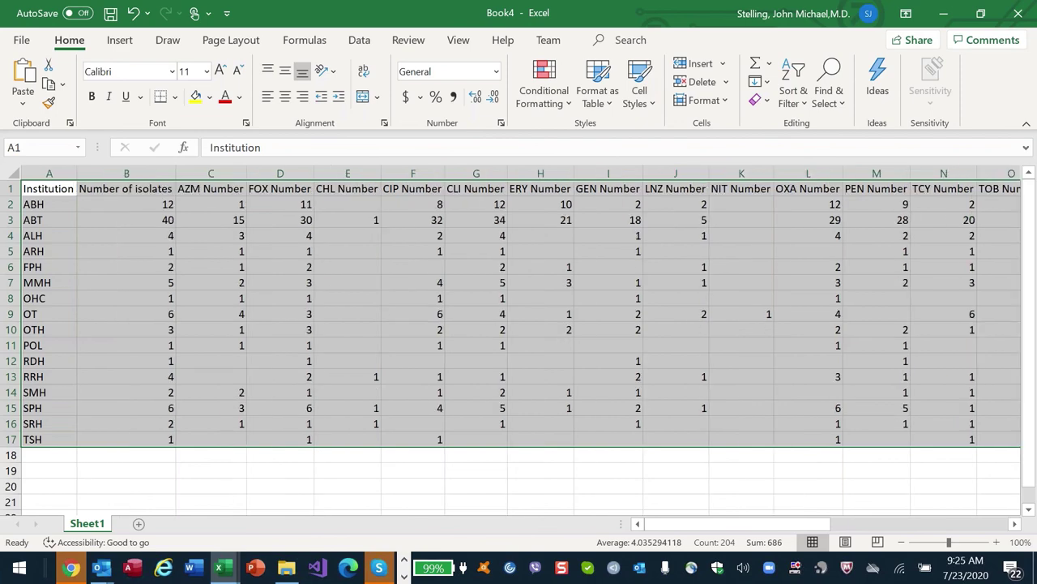
- Insert a new column after Number of isolates and title it "Max tested"
{"action": "left_click", "coordinate": [126, 188]}
{"action": "key", "text": "Right"}
{"action": "key", "text": "alt+h"}
{"action": "key", "text": "i"}
{"action": "key", "text": "c"}
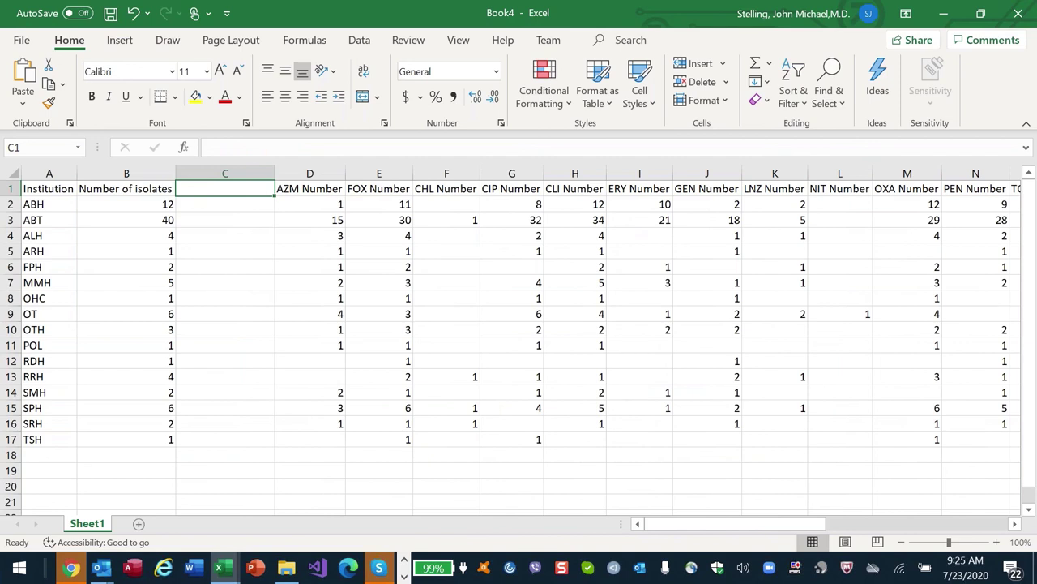
{"action": "key", "text": "F2"}
{"action": "type", "text": "M"}
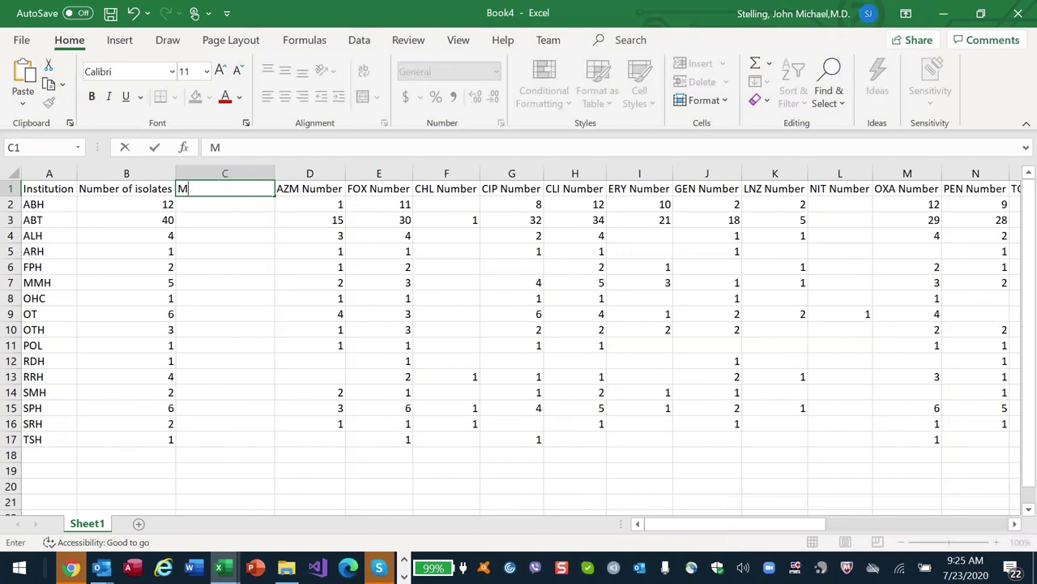
{"action": "type", "text": "ax tested"}
{"action": "key", "text": "Return"}
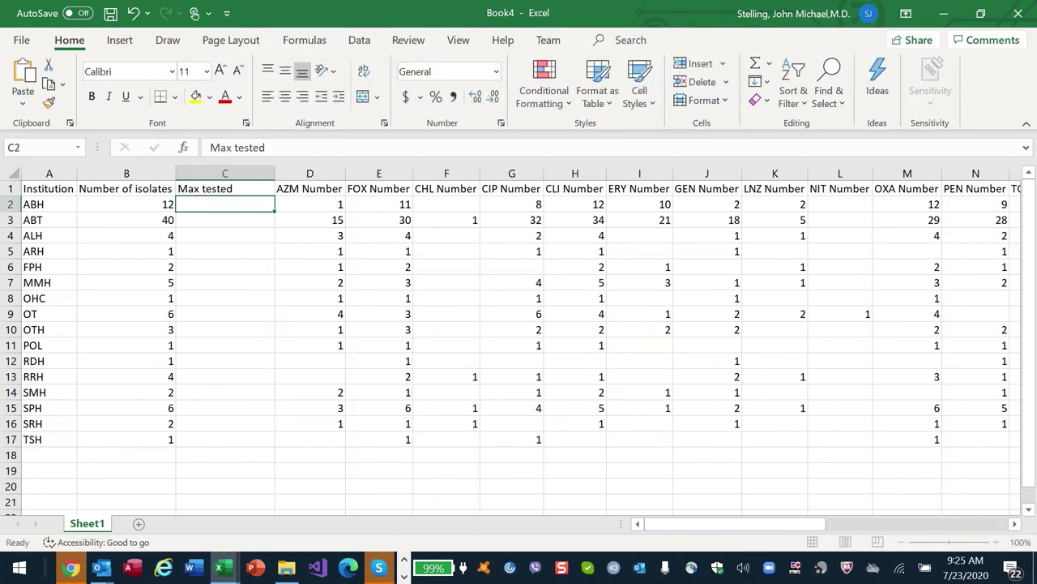
{"action": "key", "text": "Left"}
{"action": "key", "text": "Down"}
{"action": "key", "text": "Left"}
{"action": "key", "text": "Right"}
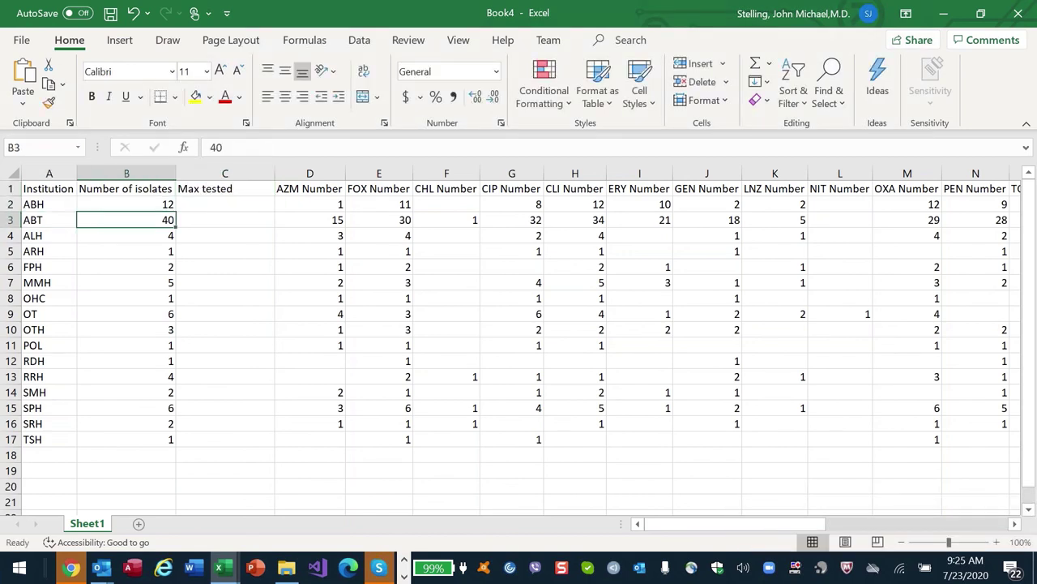
- Compare the ABT row's number of isolates with its numbers tested for AZM, FOX, CHL and CIP
{"action": "key", "text": "Left"}
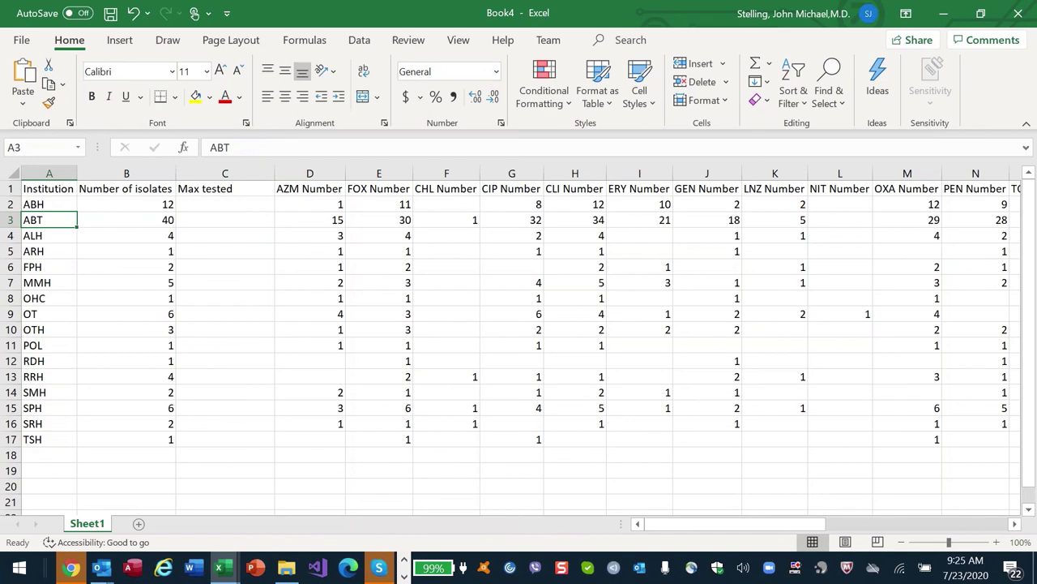
{"action": "key", "text": "Right"}
{"action": "key", "text": "Right"}
{"action": "key", "text": "Right"}
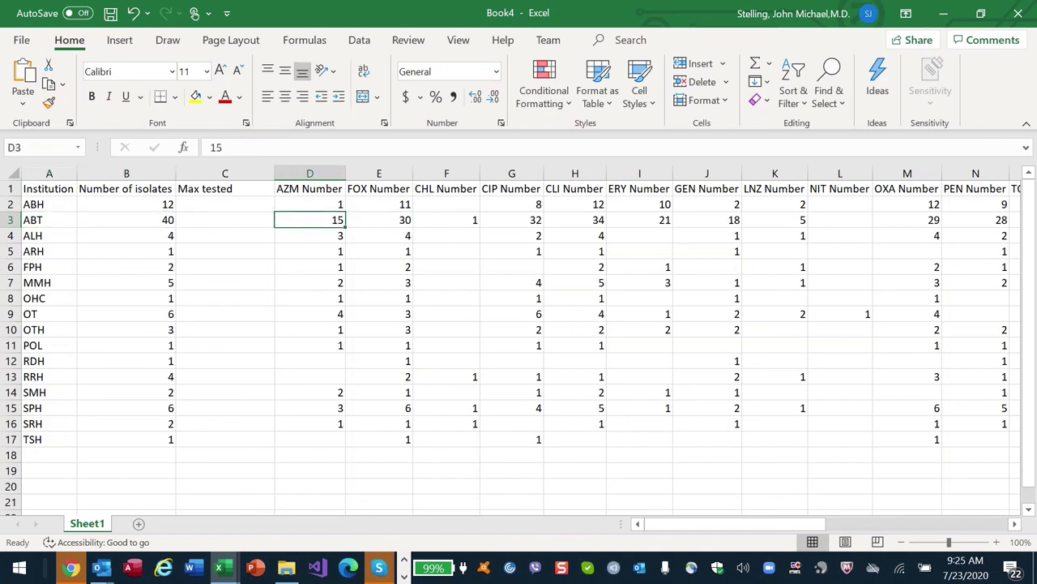
{"action": "key", "text": "Right"}
{"action": "key", "text": "Right"}
{"action": "key", "text": "Right"}
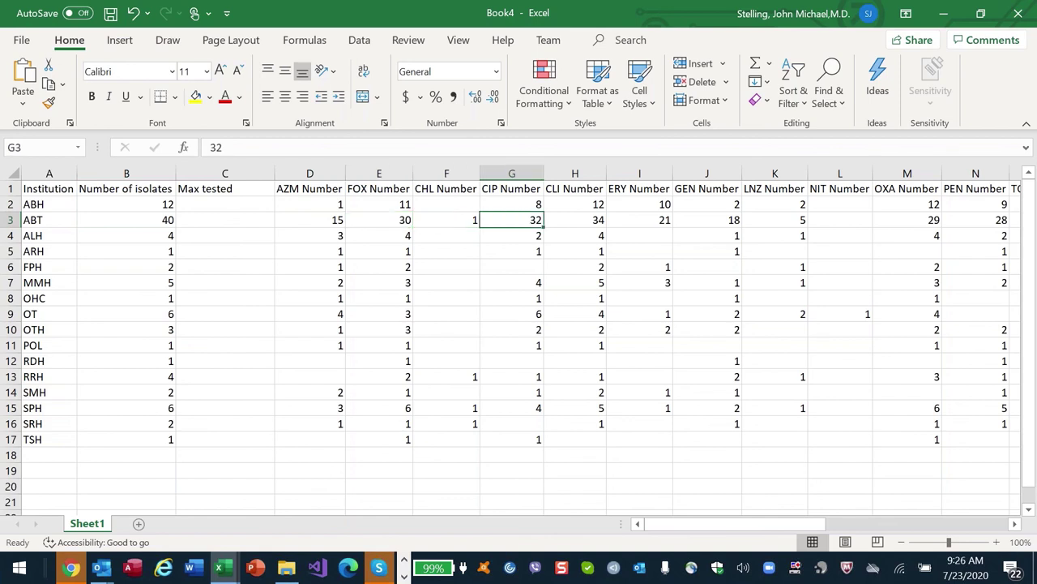
{"action": "key", "text": "Left"}
{"action": "key", "text": "Left"}
{"action": "key", "text": "Left"}
{"action": "key", "text": "Left"}
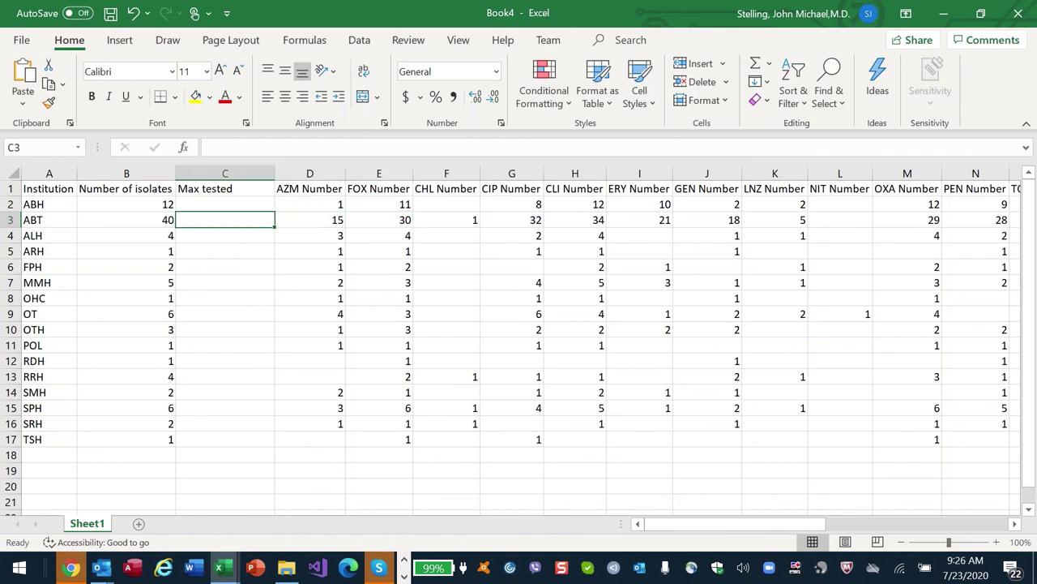
- Enter the formula =MAX(D2:S2) as the Max tested value for institution ABH
{"action": "key", "text": "Up"}
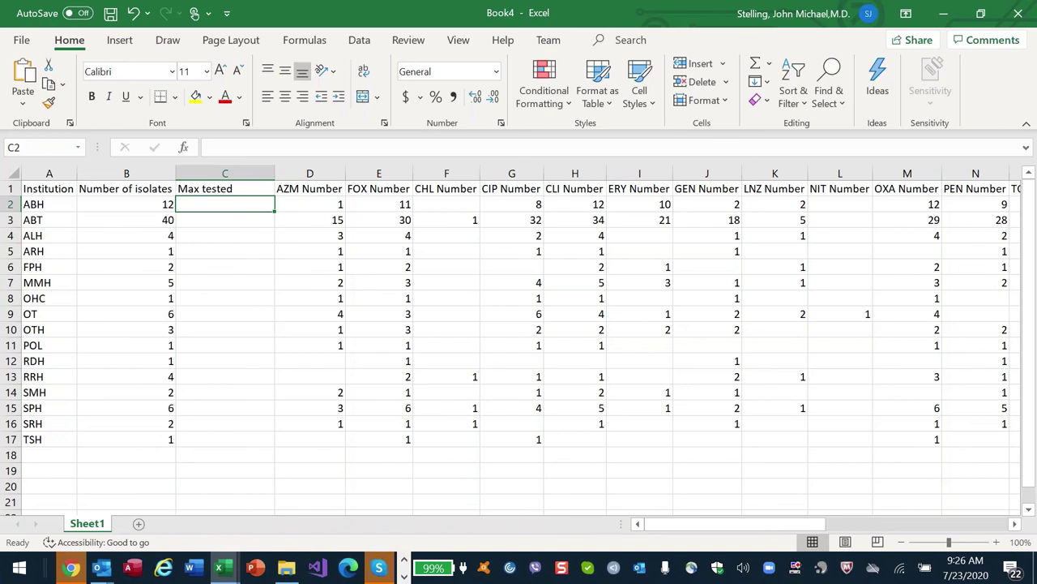
{"action": "type", "text": "=max"}
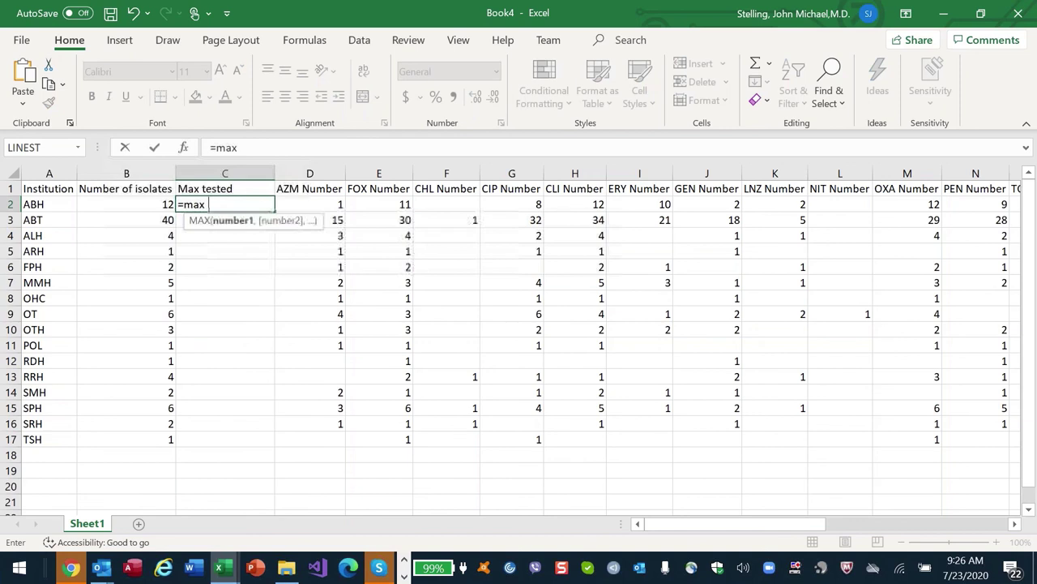
{"action": "type", "text": "("}
{"action": "left_click_drag", "start_coordinate": [312, 204], "coordinate": [804, 209]}
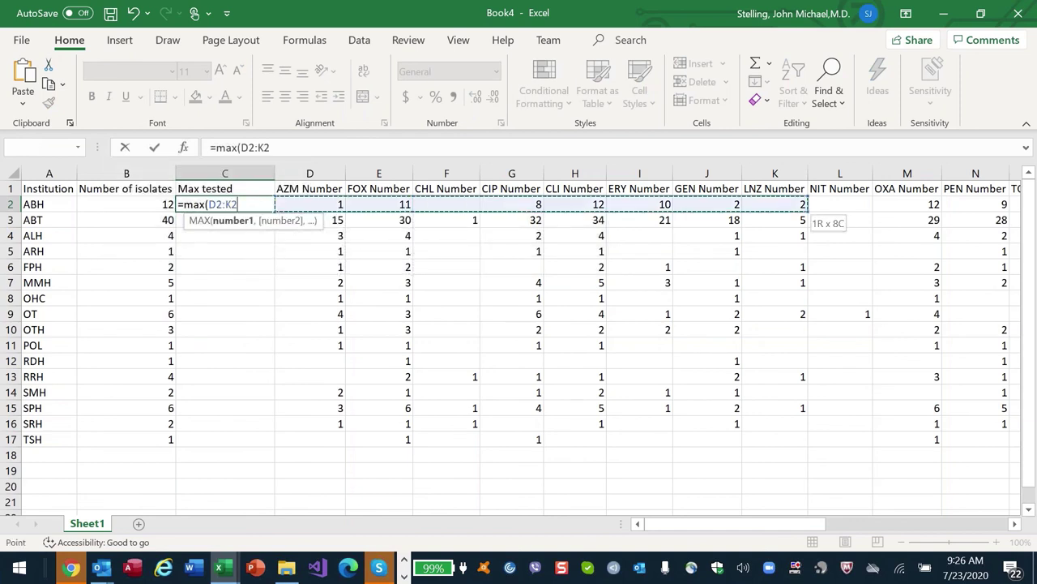
{"action": "left_click_drag", "start_coordinate": [803, 209], "coordinate": [1005, 211]}
{"action": "key", "text": "Return"}
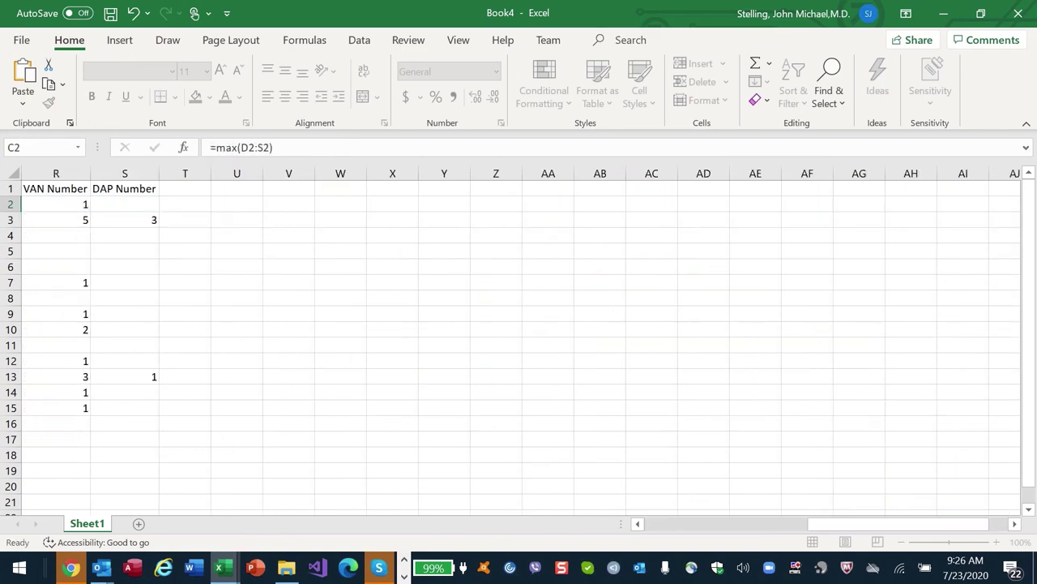
- Remove the word "number" from the antibiotic column headings, AZM through DAP, by replacing all occurrences with nothing
{"action": "key", "text": "Up"}
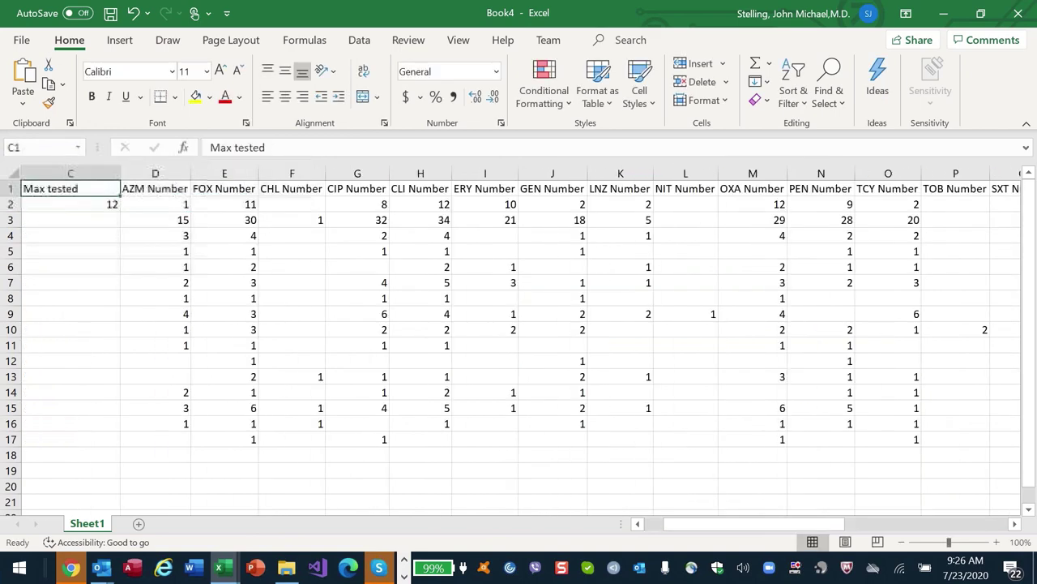
{"action": "key", "text": "ctrl+h"}
{"action": "type", "text": "number"}
{"action": "key", "text": "Return"}
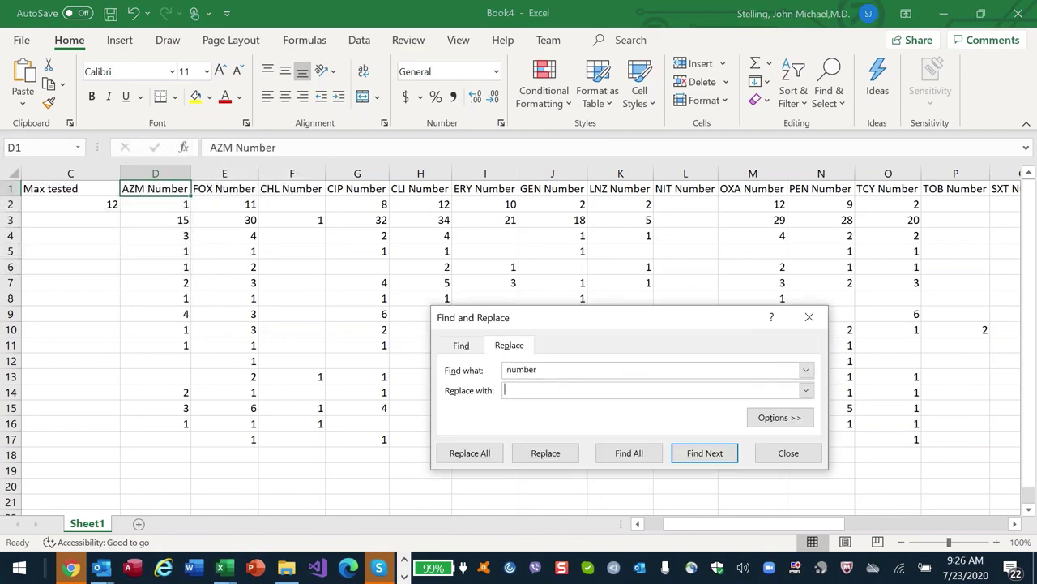
{"action": "key", "text": "Return"}
{"action": "key", "text": "alt+a"}
{"action": "key", "text": "Return"}
{"action": "key", "text": "Escape"}
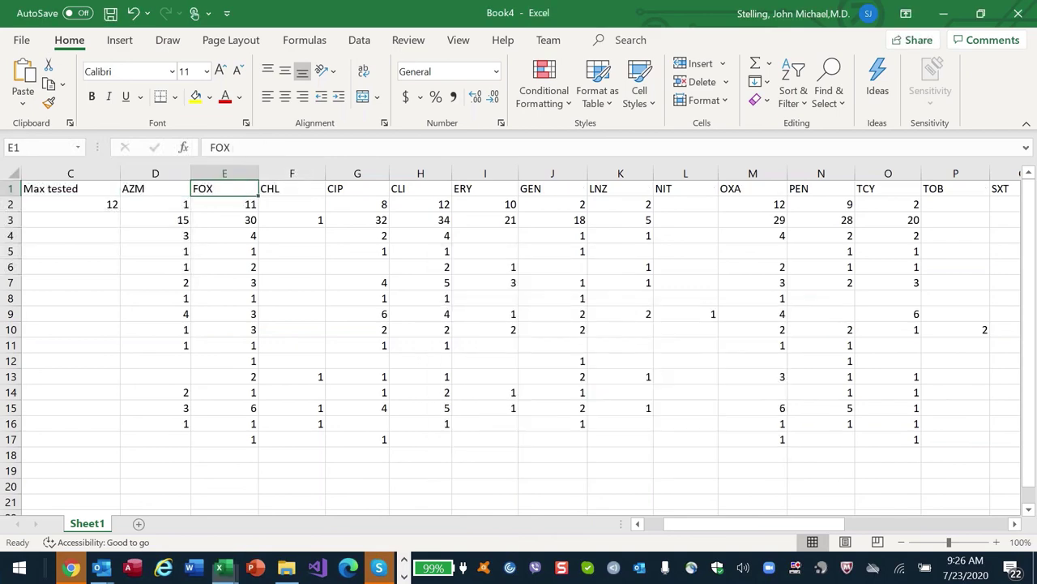
- Autofit the widths of all table columns to the shortened headings
{"action": "key", "text": "Left"}
{"action": "key", "text": "Left"}
{"action": "key", "text": "Home"}
{"action": "key", "text": "End"}
{"action": "left_click_drag", "start_coordinate": [1006, 447], "coordinate": [1006, 447]}
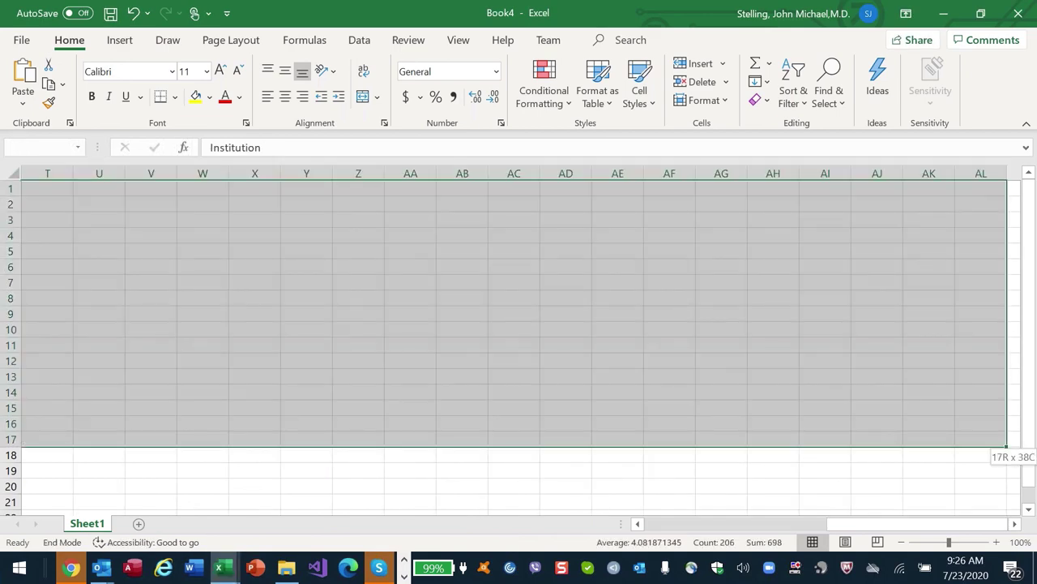
{"action": "key", "text": "BackSpace"}
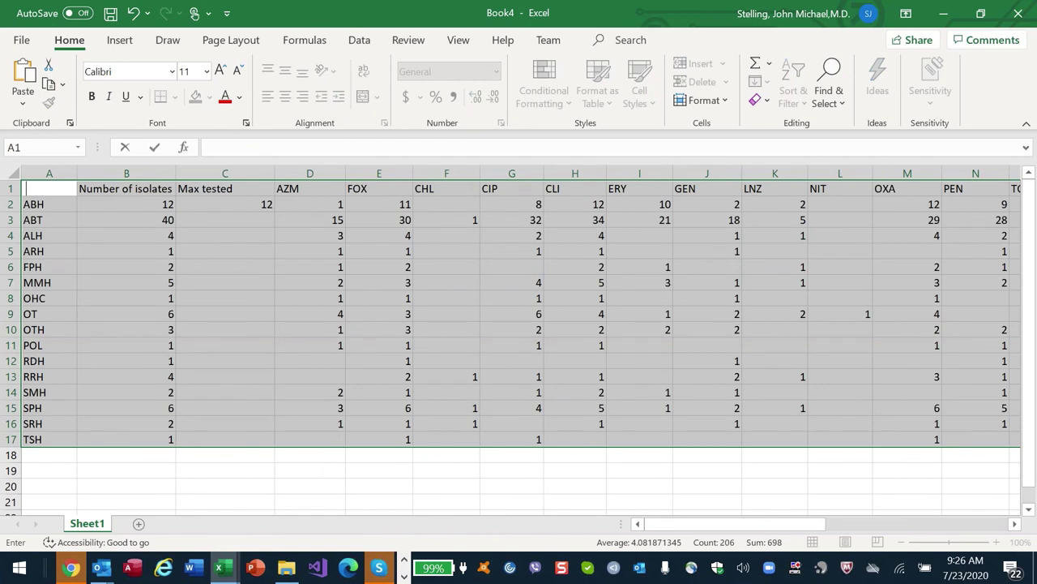
{"action": "key", "text": "Escape"}
{"action": "key", "text": "alt+o"}
{"action": "key", "text": "c"}
{"action": "key", "text": "a"}
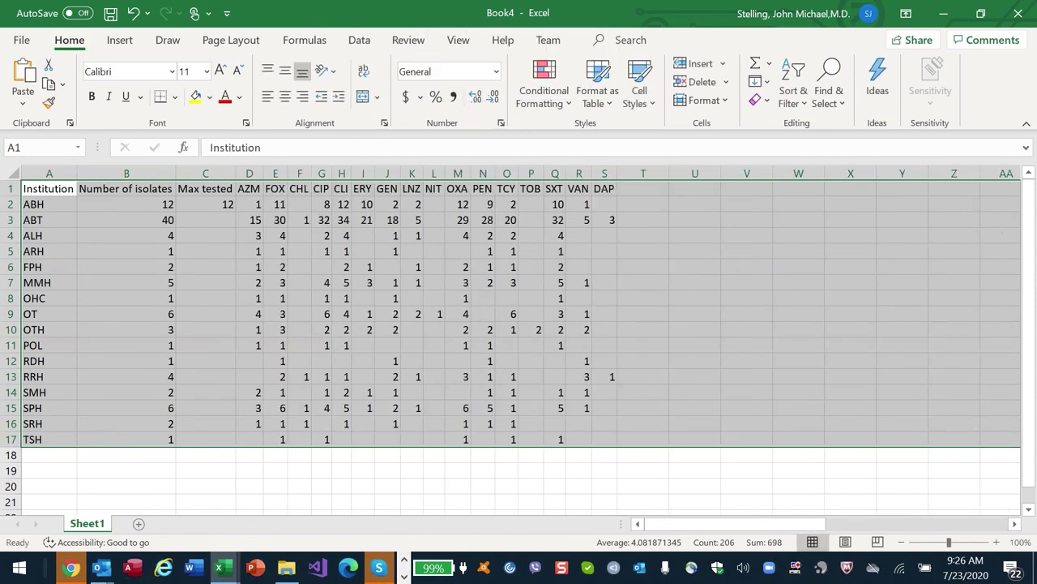
- Set the width of the antibiotic columns AZM through DAP to 5
{"action": "left_click_drag", "start_coordinate": [249, 188], "coordinate": [604, 188]}
{"action": "key", "text": "alt+o"}
{"action": "type", "text": "cw"}
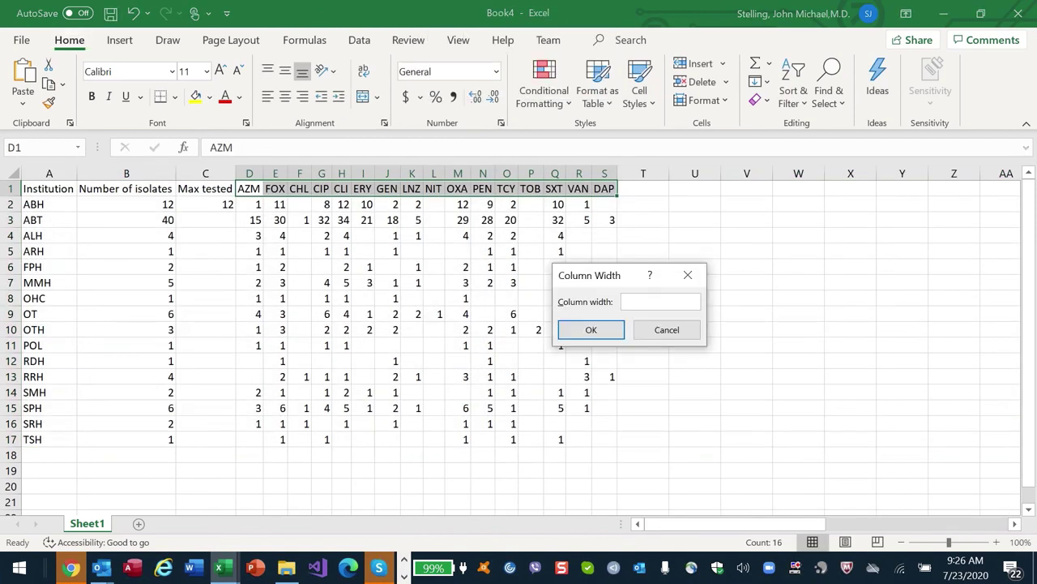
{"action": "type", "text": "5"}
{"action": "key", "text": "Return"}
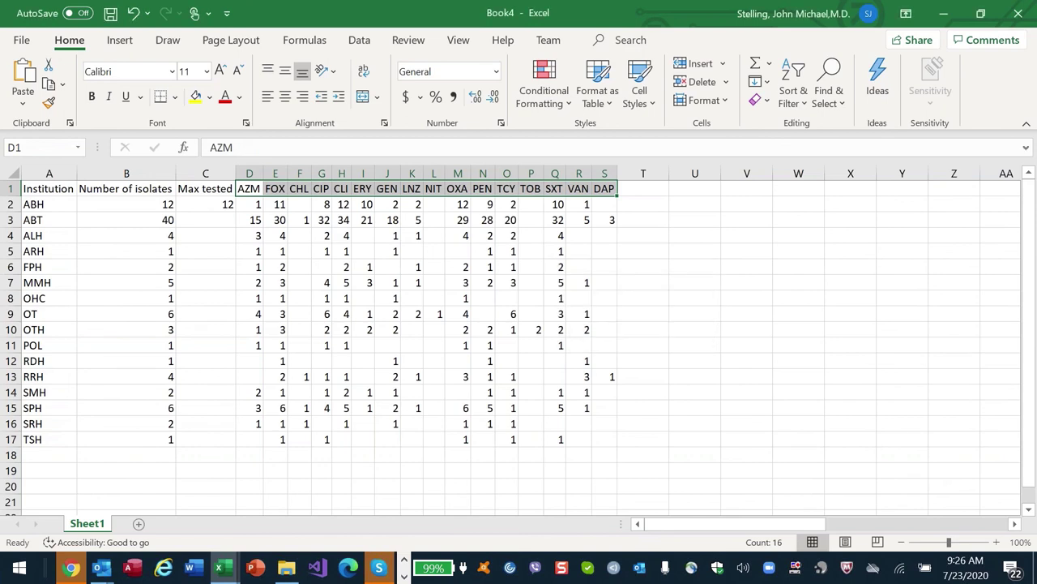
- Copy the Max tested formula from C2 down through row 17 for all institutions
{"action": "key", "text": "Down"}
{"action": "key", "text": "Down"}
{"action": "key", "text": "Up"}
{"action": "key", "text": "Left"}
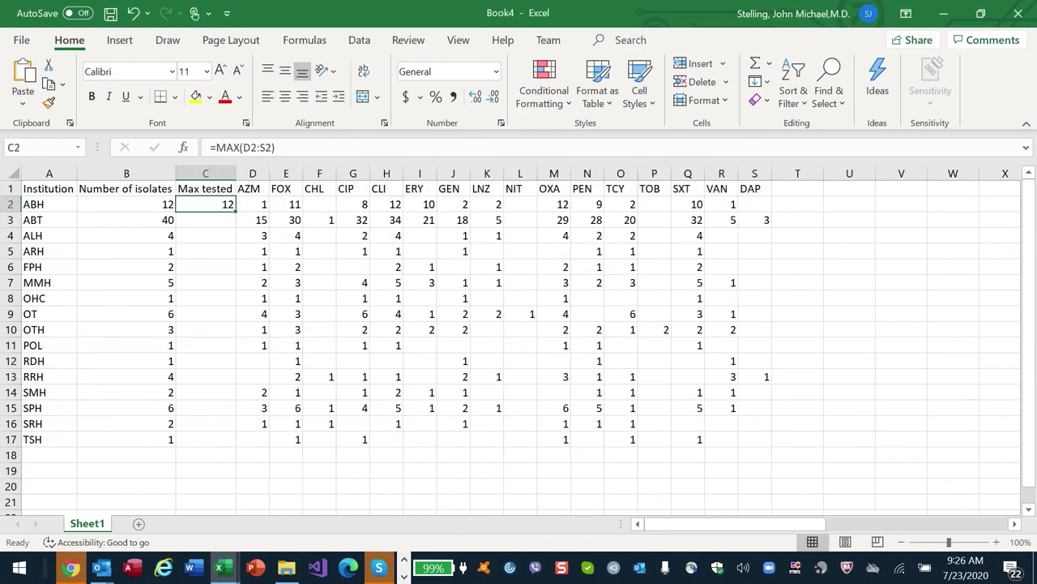
{"action": "key", "text": "ctrl+c"}
{"action": "left_click_drag", "start_coordinate": [205, 220], "coordinate": [205, 439]}
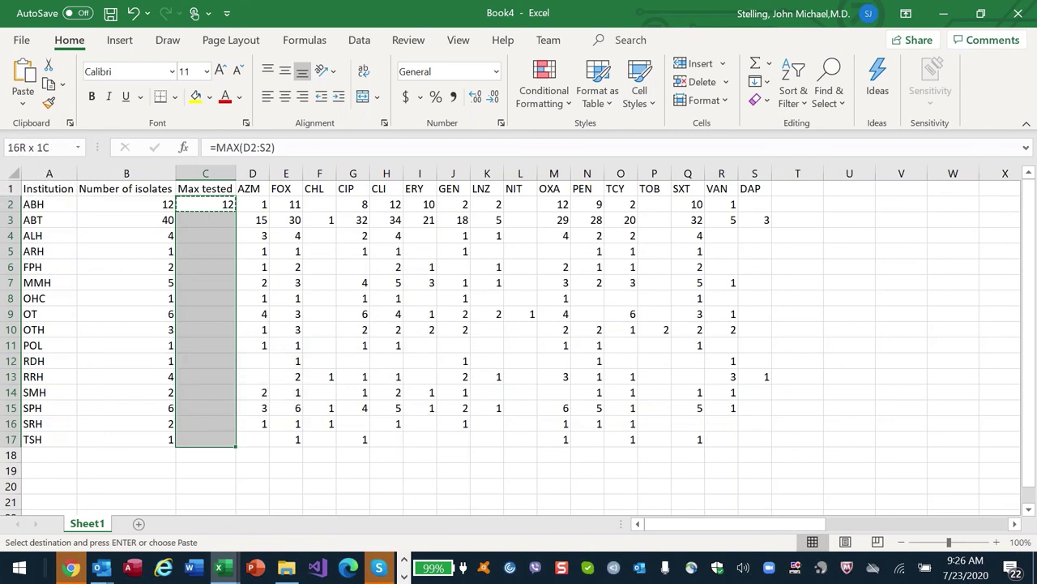
{"action": "key", "text": "Return"}
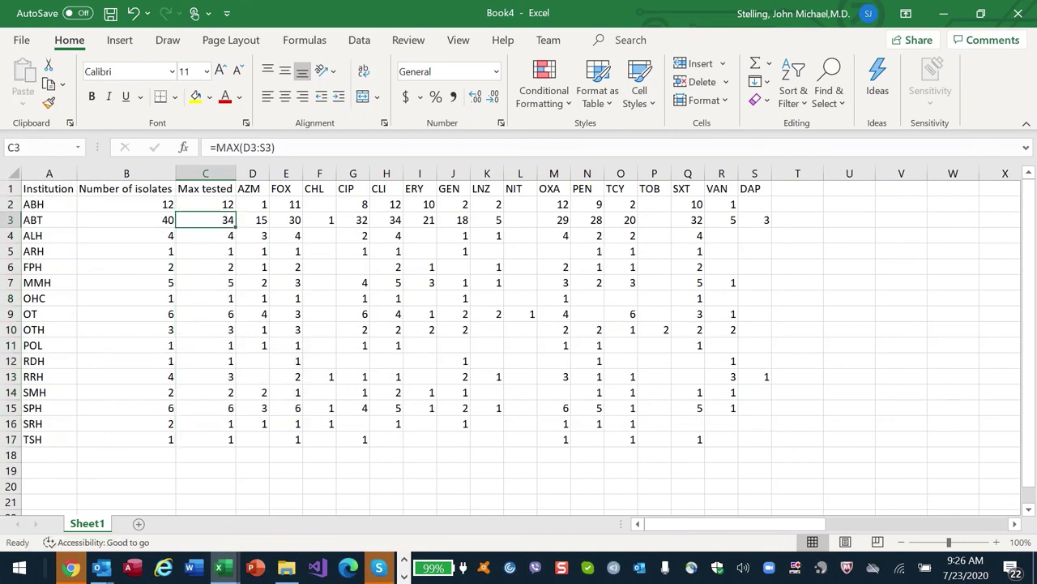
- Examine the ABH row, comparing its number of isolates with the numbers tested across the antibiotics up to OXA
{"action": "key", "text": "Up"}
{"action": "key", "text": "Left"}
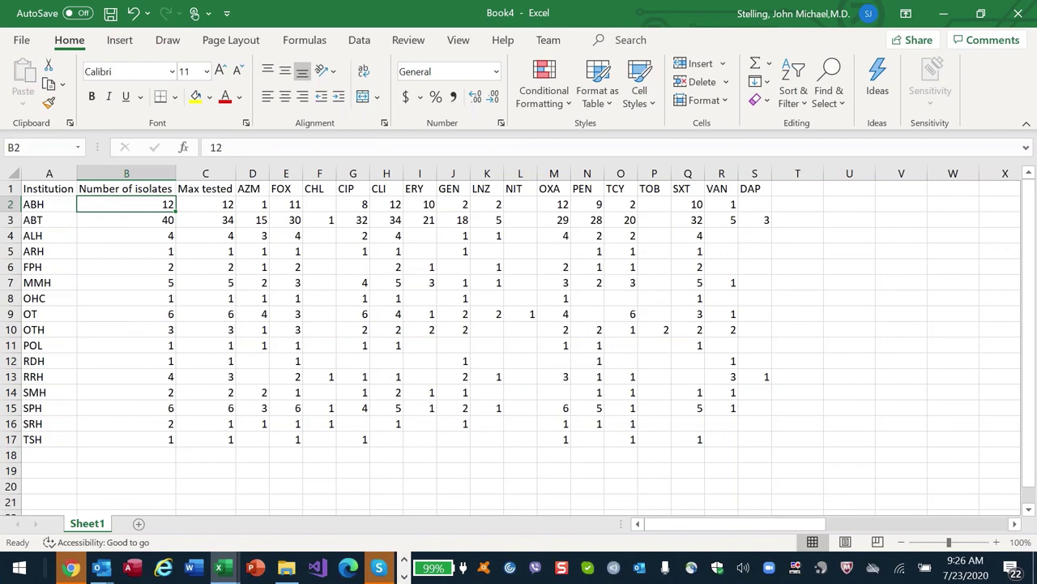
{"action": "key", "text": "Right"}
{"action": "key", "text": "Right"}
{"action": "key", "text": "Right"}
{"action": "key", "text": "Right"}
{"action": "key", "text": "Right"}
{"action": "key", "text": "Right"}
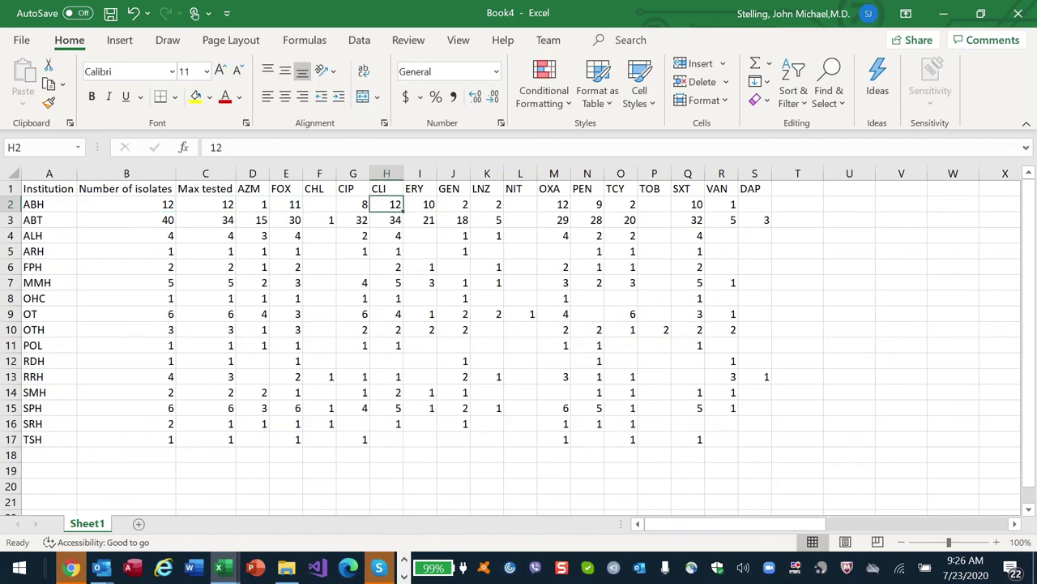
{"action": "key", "text": "Right"}
{"action": "key", "text": "Right"}
{"action": "key", "text": "Right"}
{"action": "key", "text": "Right"}
{"action": "key", "text": "Right"}
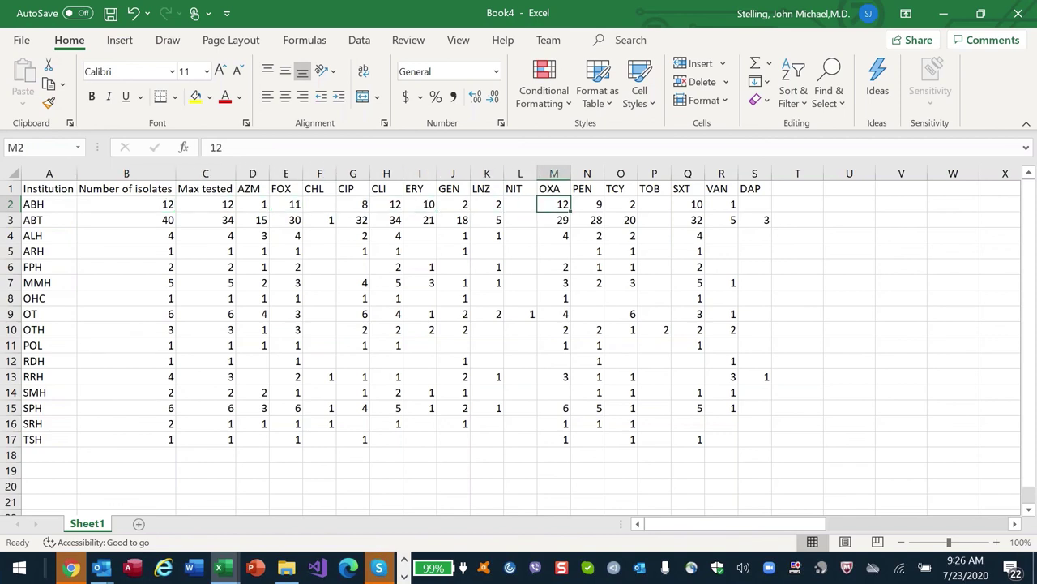
{"action": "key", "text": "Left"}
{"action": "key", "text": "Left"}
{"action": "key", "text": "Left"}
{"action": "key", "text": "Left"}
{"action": "key", "text": "Left"}
{"action": "key", "text": "Left"}
{"action": "key", "text": "Left"}
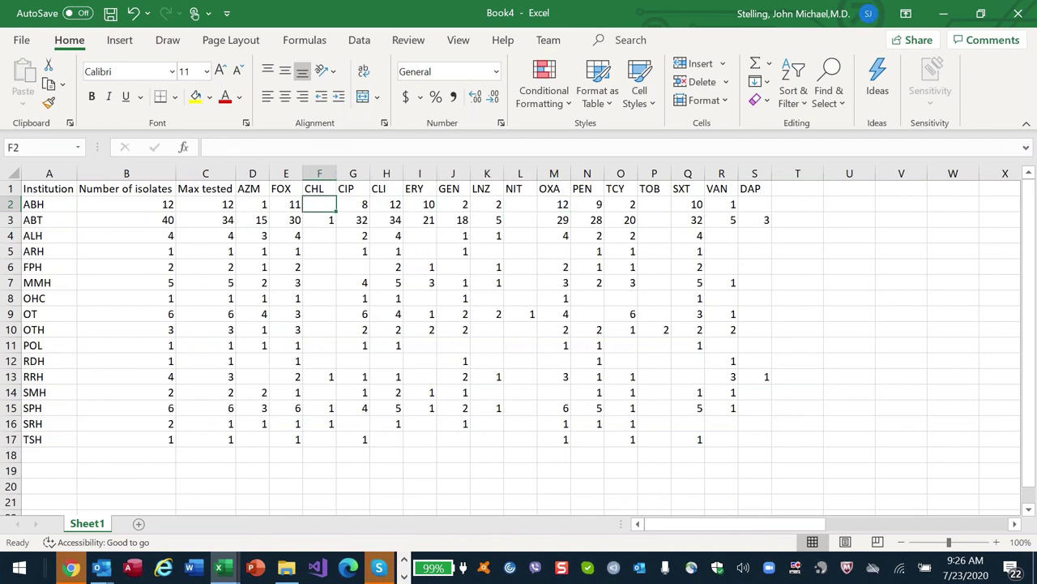
{"action": "key", "text": "Left"}
{"action": "key", "text": "Left"}
{"action": "key", "text": "Left"}
{"action": "key", "text": "Left"}
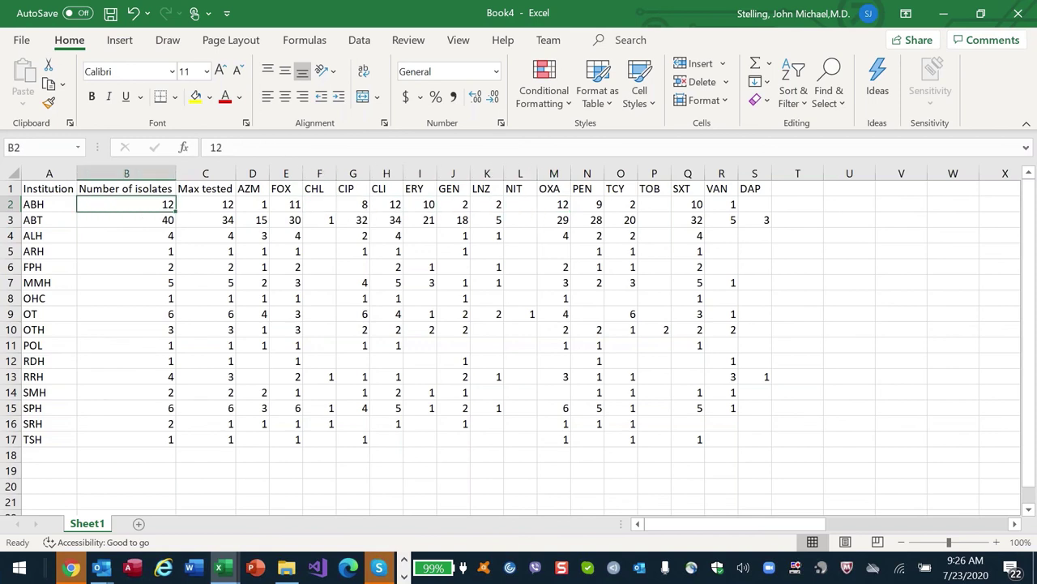
- Examine the ABT row, comparing its number of isolates with the numbers tested for AZM through CLI
{"action": "key", "text": "Down"}
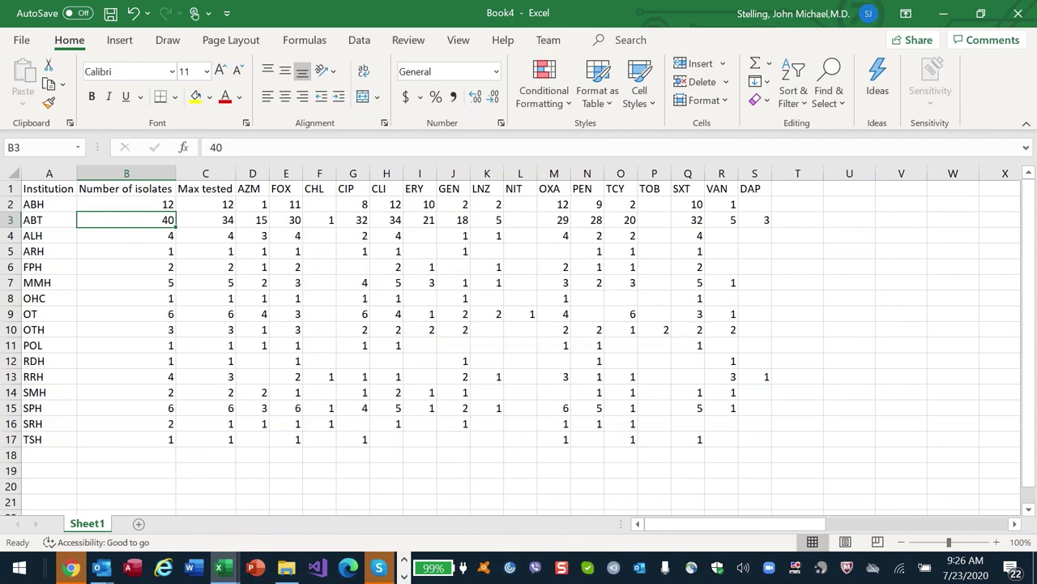
{"action": "key", "text": "Right"}
{"action": "key", "text": "Right"}
{"action": "key", "text": "Right"}
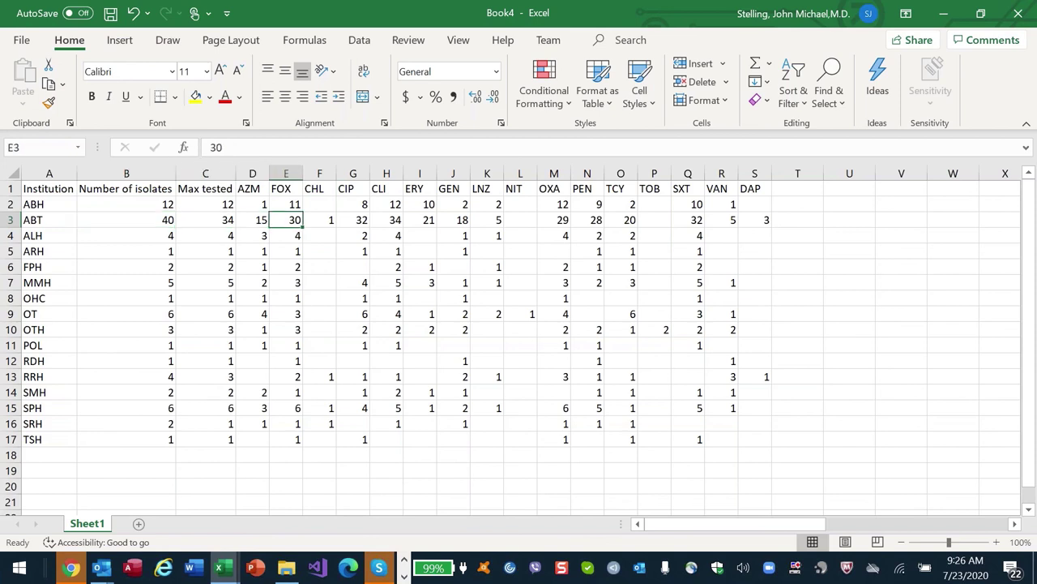
{"action": "key", "text": "Right"}
{"action": "key", "text": "Right"}
{"action": "key", "text": "Right"}
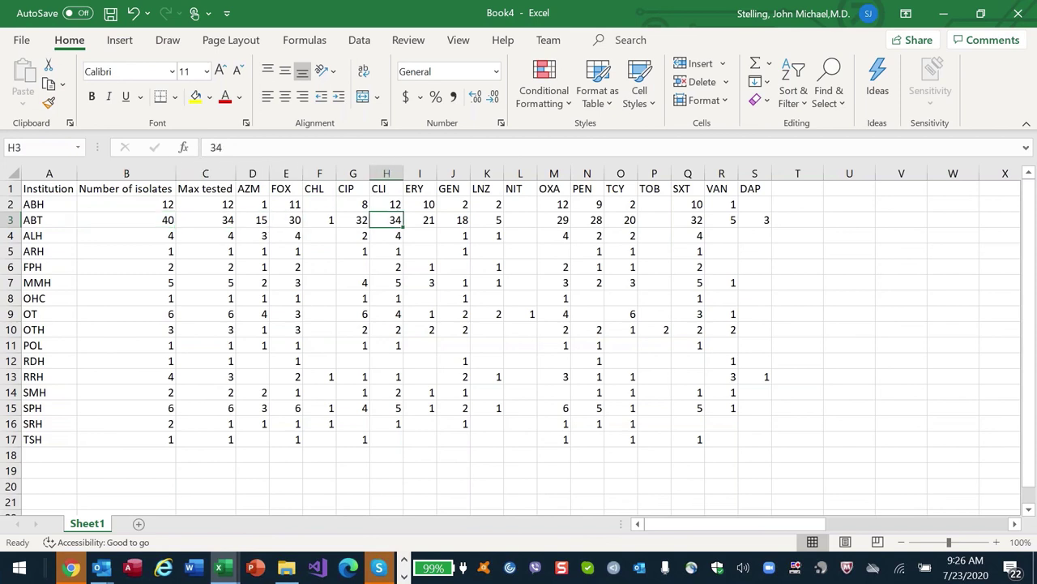
{"action": "key", "text": "Left"}
{"action": "key", "text": "Left"}
{"action": "key", "text": "Left"}
{"action": "key", "text": "Left"}
{"action": "key", "text": "Left"}
- Insert a new column before AZM and enter =C2/B2 in its ABH row to divide Max tested by Number of isolates
{"action": "key", "text": "Up"}
{"action": "key", "text": "Right"}
{"action": "key", "text": "Up"}
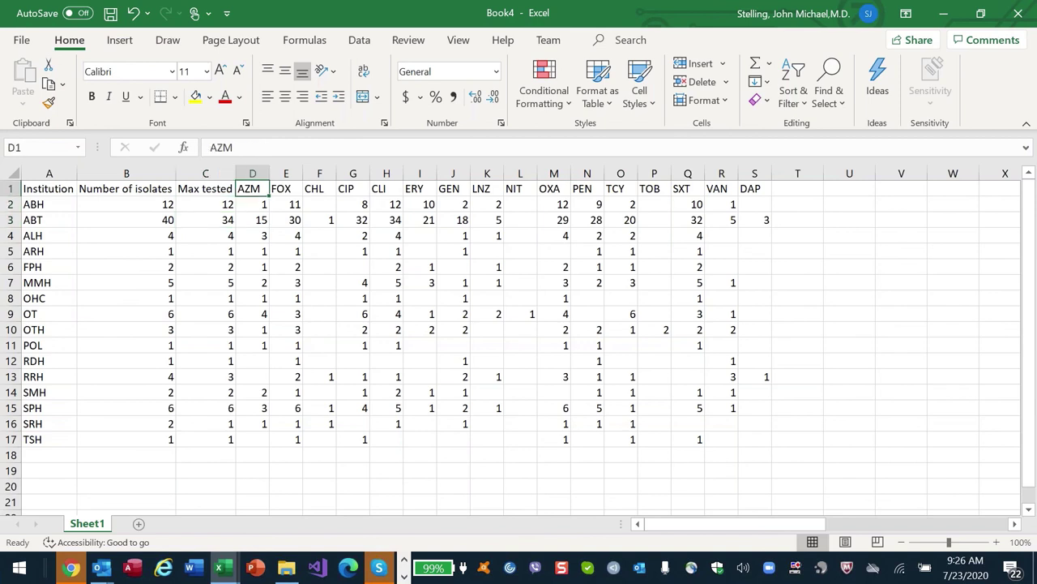
{"action": "key", "text": "Down"}
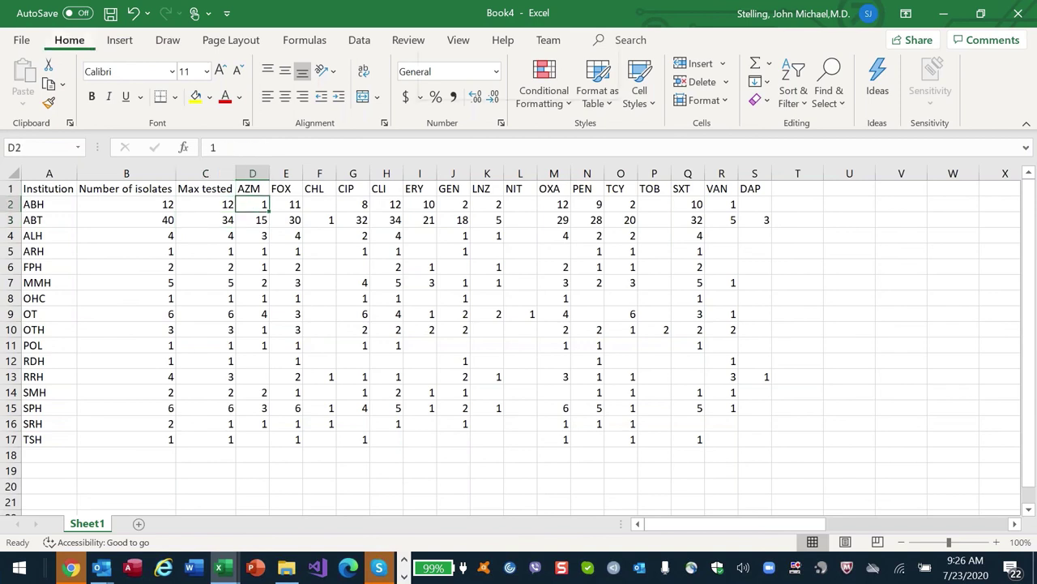
{"action": "key", "text": "ctrl+space"}
{"action": "key", "text": "ctrl+shift+plus"}
{"action": "type", "text": "="}
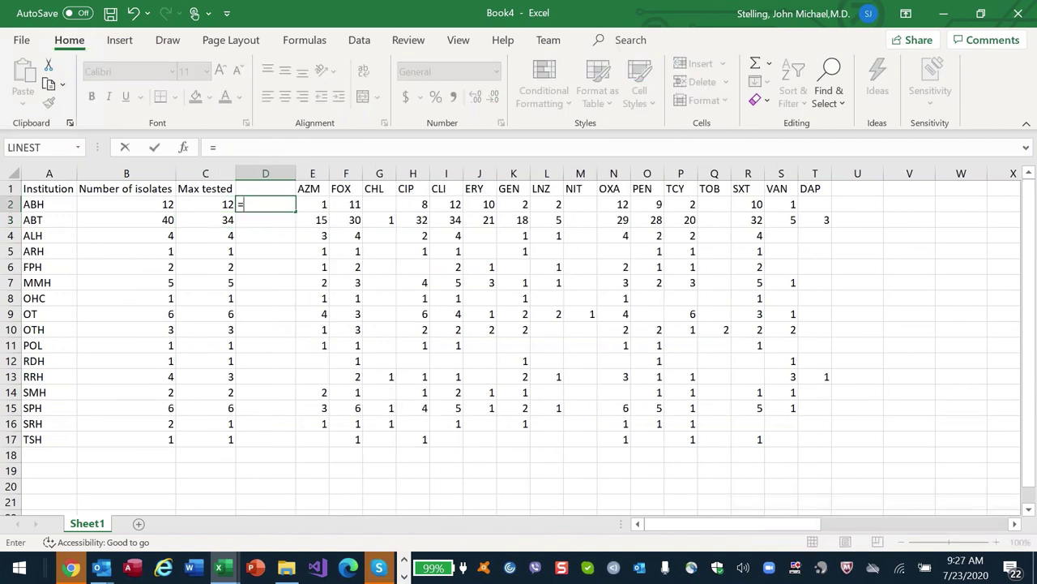
{"action": "key", "text": "Left"}
{"action": "type", "text": "/"}
{"action": "key", "text": "Left"}
{"action": "key", "text": "Left"}
{"action": "key", "text": "Return"}
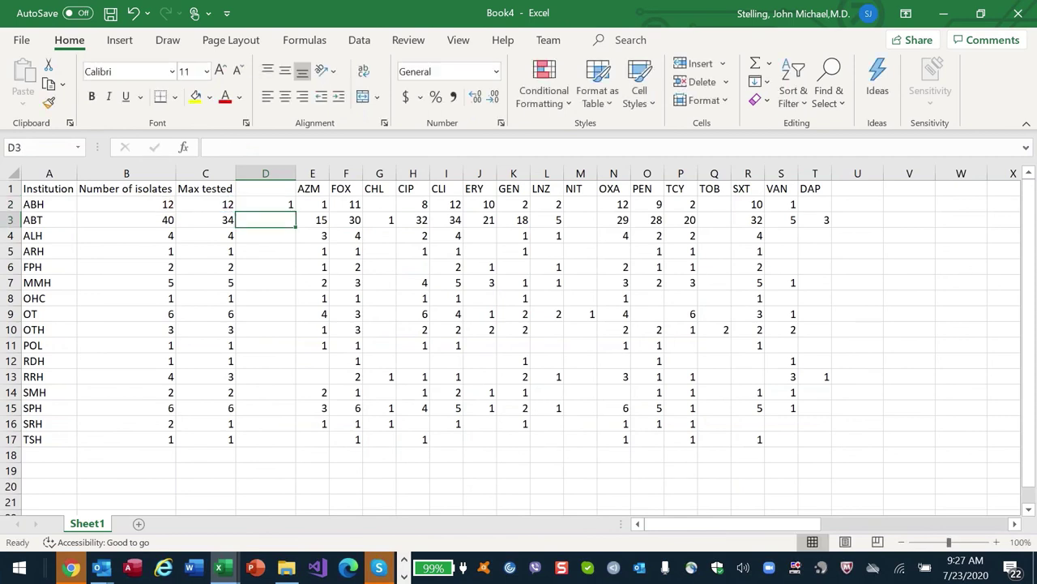
{"action": "key", "text": "Up"}
{"action": "key", "text": "shift+Down"}
{"action": "key", "text": "shift+Down"}
{"action": "key", "text": "shift+Down"}
{"action": "key", "text": "shift+Down"}
{"action": "key", "text": "shift+Down"}
{"action": "key", "text": "shift+Down"}
{"action": "key", "text": "shift+Down"}
{"action": "key", "text": "shift+Down"}
{"action": "key", "text": "shift+Down"}
{"action": "key", "text": "shift+Down"}
{"action": "key", "text": "shift+Down"}
{"action": "key", "text": "shift+Down"}
{"action": "key", "text": "shift+Down"}
{"action": "key", "text": "shift+Down"}
{"action": "key", "text": "shift+Down"}
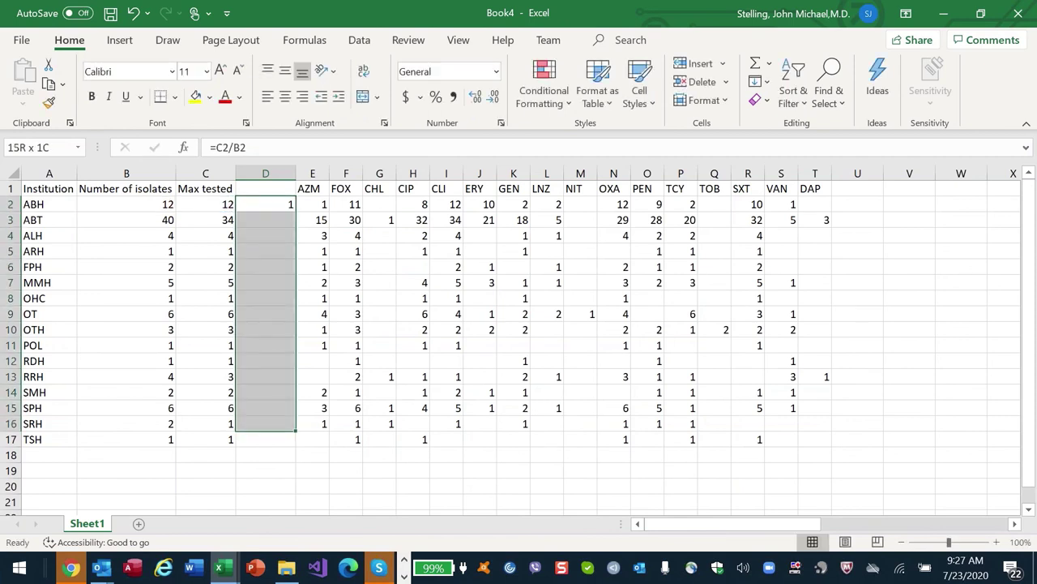
{"action": "key", "text": "Up"}
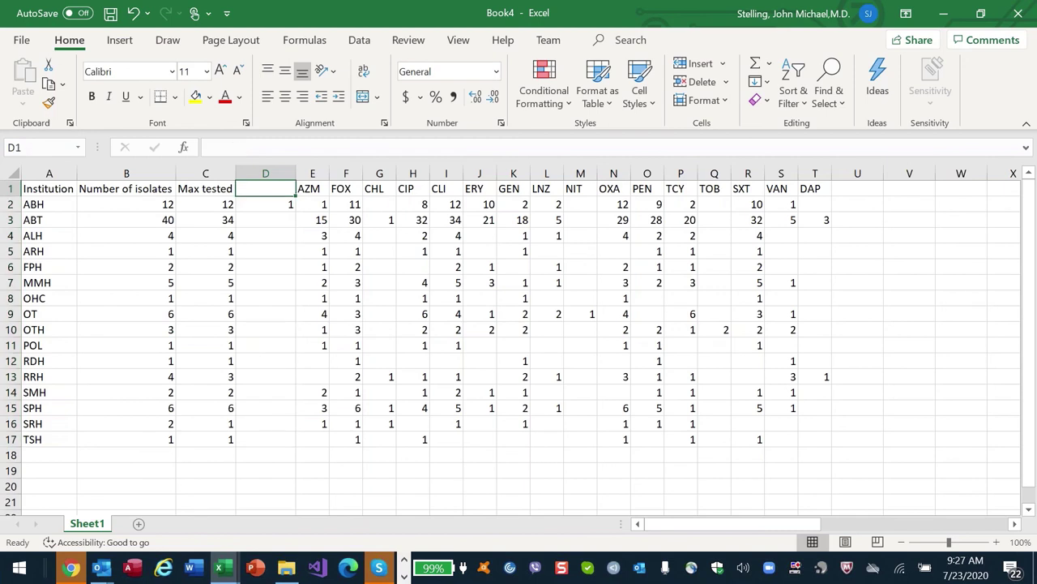
- Copy the ratio formula from D2 down through row 17 for all institutions
{"action": "key", "text": "Down"}
{"action": "key", "text": "ctrl+c"}
{"action": "key", "text": "Down"}
{"action": "key", "text": "shift+Down"}
{"action": "key", "text": "shift+Down"}
{"action": "key", "text": "shift+Down"}
{"action": "key", "text": "shift+Down"}
{"action": "key", "text": "shift+Down"}
{"action": "key", "text": "shift+Down"}
{"action": "key", "text": "shift+Down"}
{"action": "key", "text": "shift+Down"}
{"action": "key", "text": "shift+Down"}
{"action": "key", "text": "shift+Down"}
{"action": "key", "text": "shift+Down"}
{"action": "key", "text": "shift+Down"}
{"action": "key", "text": "shift+Down"}
{"action": "key", "text": "shift+Down"}
{"action": "key", "text": "ctrl+v"}
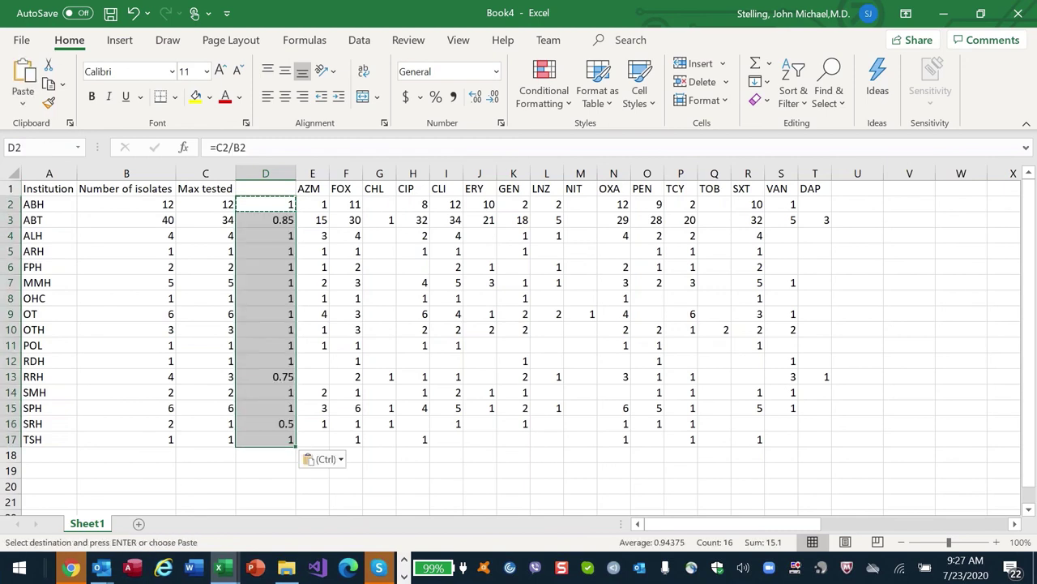
{"action": "key", "text": "Escape"}
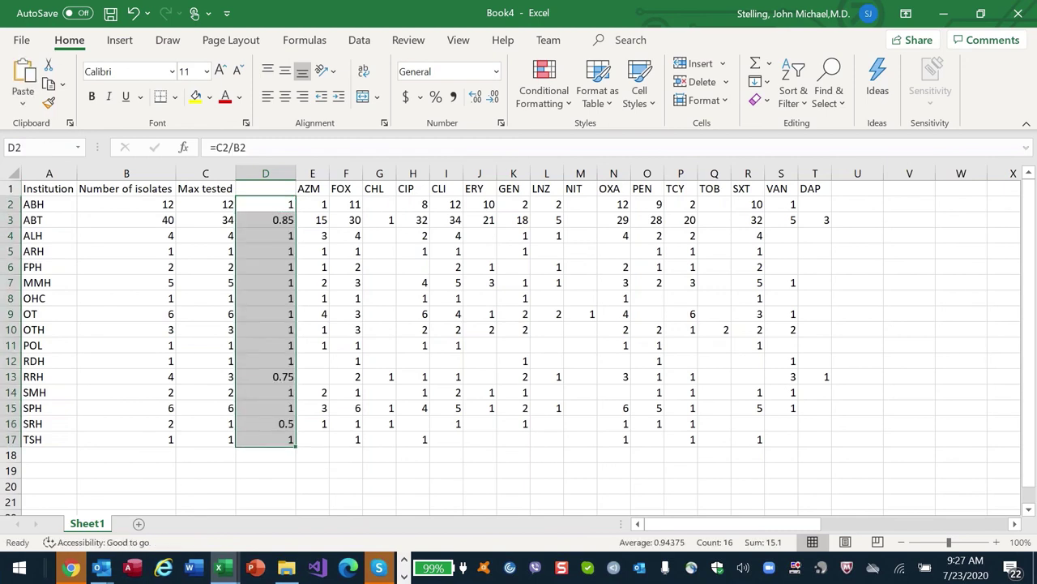
- Format the ratios in D2:D17 as percentages with 0 decimal places
{"action": "key", "text": "ctrl+1"}
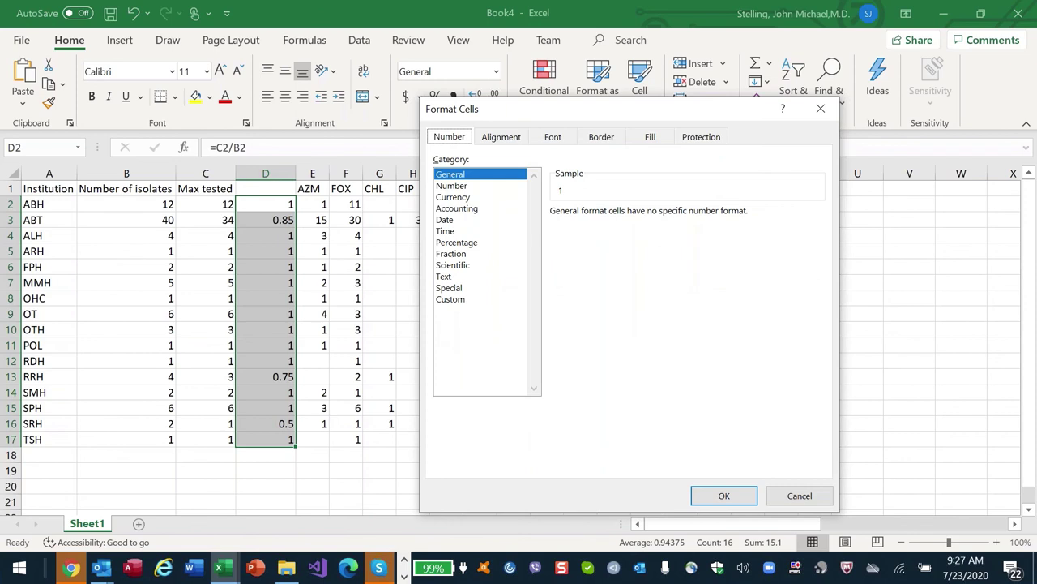
{"action": "left_click", "coordinate": [490, 242]}
{"action": "key", "text": "Tab"}
{"action": "type", "text": "0"}
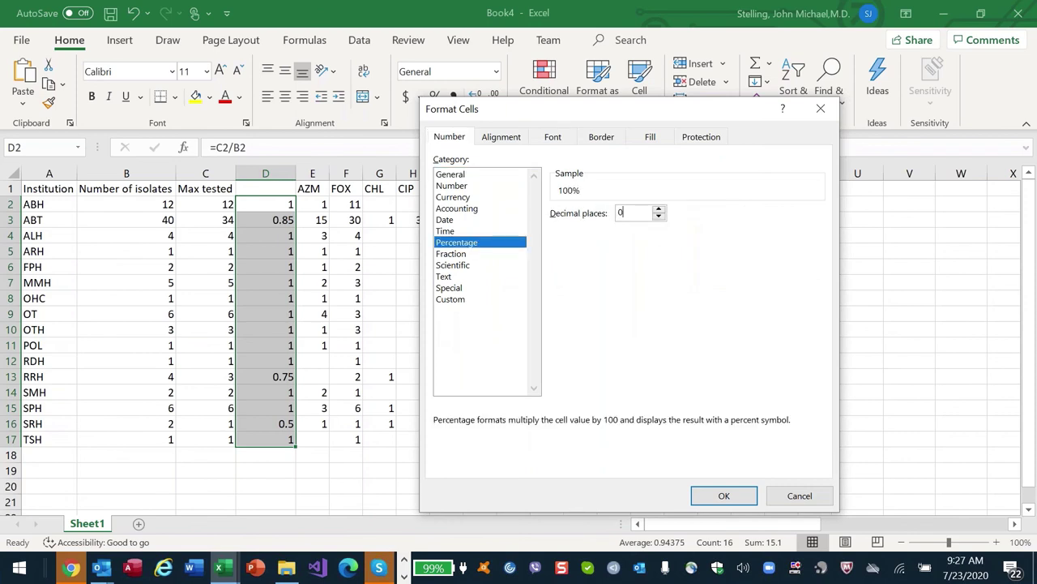
{"action": "key", "text": "Return"}
- Examine the ABT and RRH rows, comparing Number of isolates, Max tested and the resulting percentage
{"action": "key", "text": "Down"}
{"action": "key", "text": "Down"}
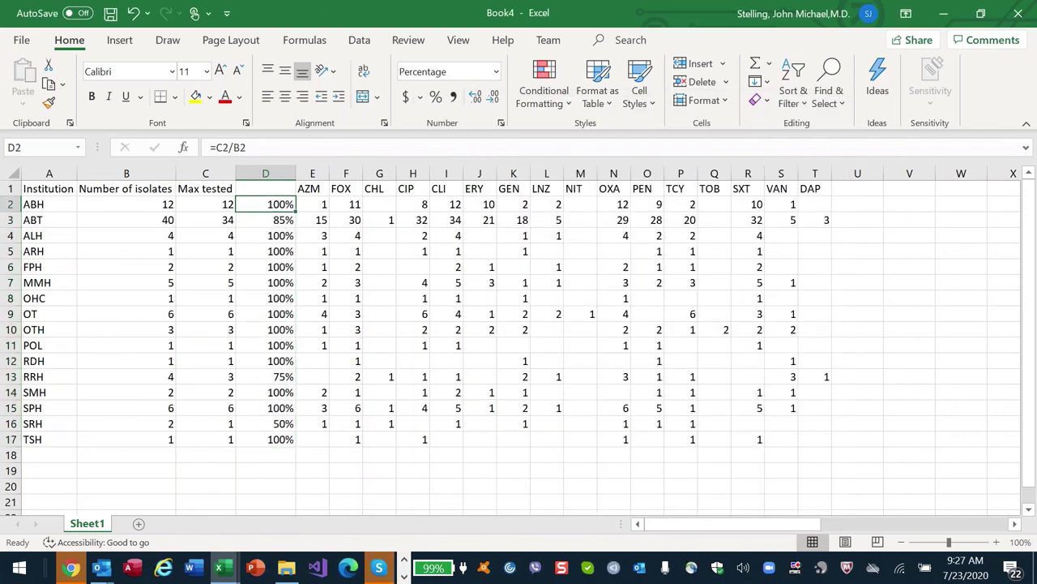
{"action": "key", "text": "Down"}
{"action": "key", "text": "Down"}
{"action": "key", "text": "Up"}
{"action": "key", "text": "Up"}
{"action": "key", "text": "Up"}
{"action": "key", "text": "Left"}
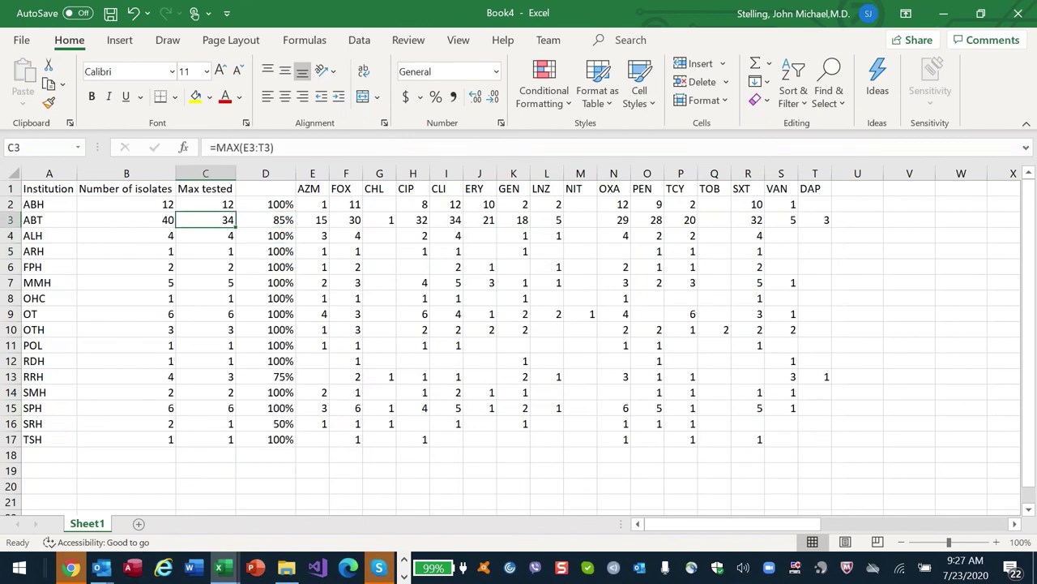
{"action": "key", "text": "Right"}
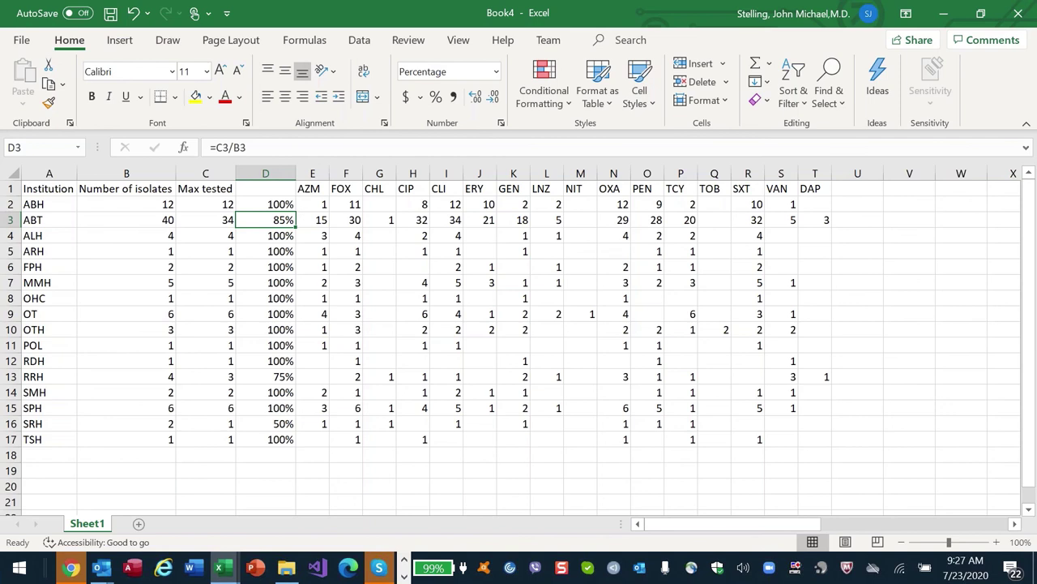
{"action": "left_click", "coordinate": [205, 220]}
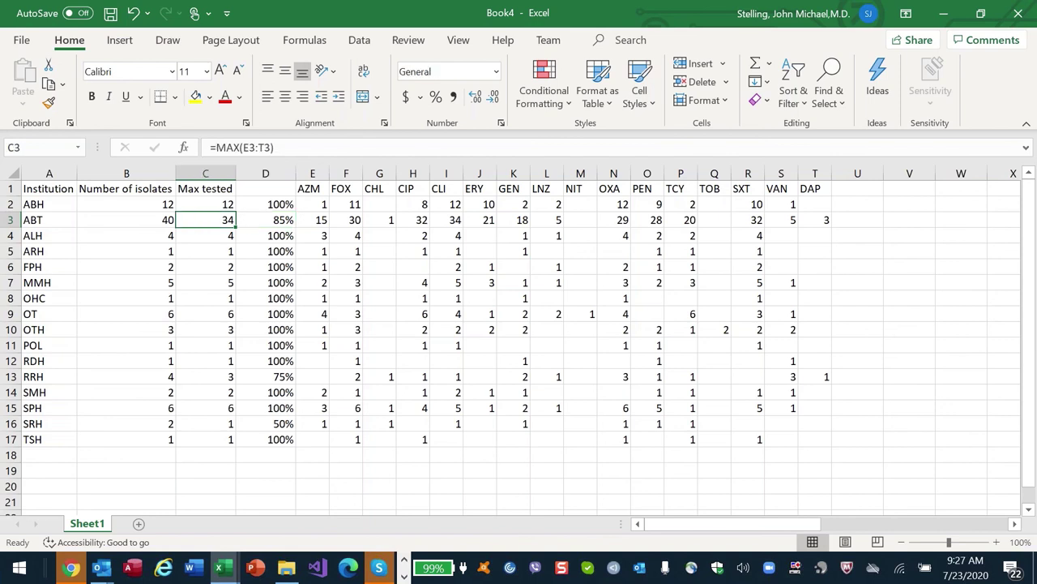
{"action": "key", "text": "Down"}
{"action": "left_click", "coordinate": [127, 393]}
{"action": "key", "text": "Up"}
{"action": "key", "text": "Right"}
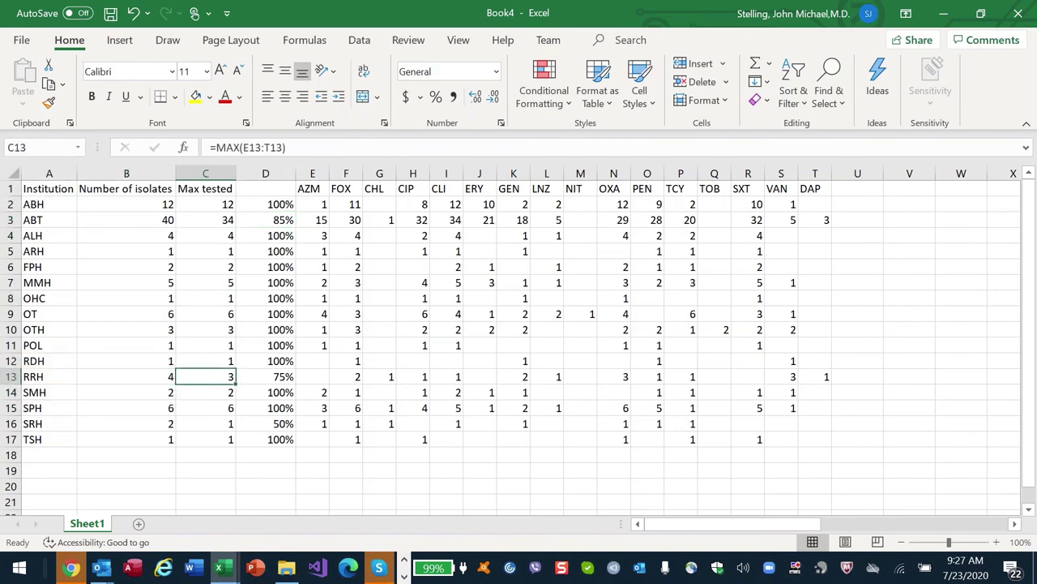
{"action": "key", "text": "Right"}
- Review the percentages in column D from ABH down to POL, returning to the ABT row
{"action": "left_click", "coordinate": [265, 204]}
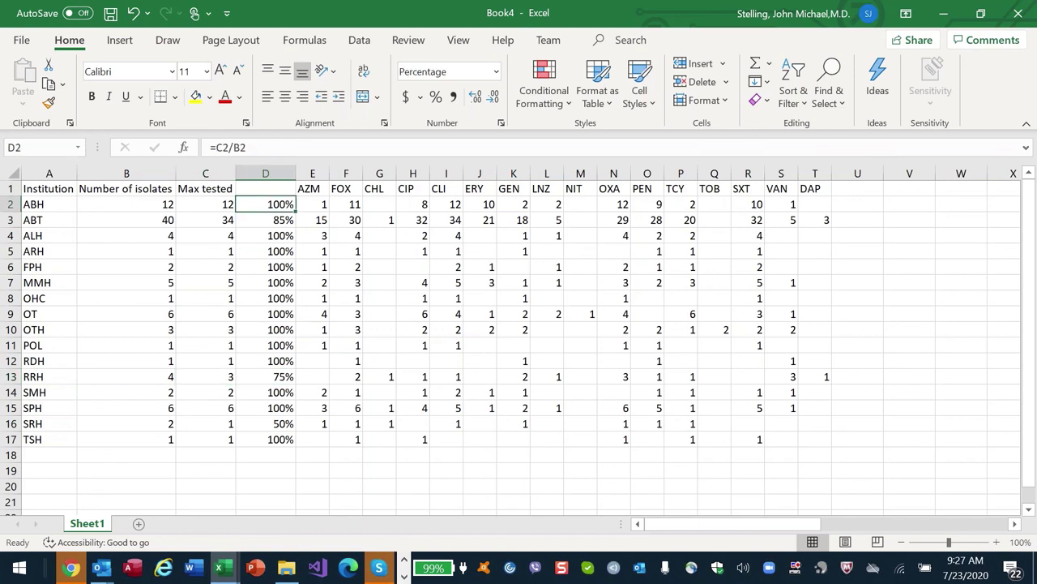
{"action": "key", "text": "Down"}
{"action": "key", "text": "Down"}
{"action": "key", "text": "Down"}
{"action": "key", "text": "Down"}
{"action": "key", "text": "Down"}
{"action": "key", "text": "Down"}
{"action": "key", "text": "Down"}
{"action": "key", "text": "Down"}
{"action": "key", "text": "Down"}
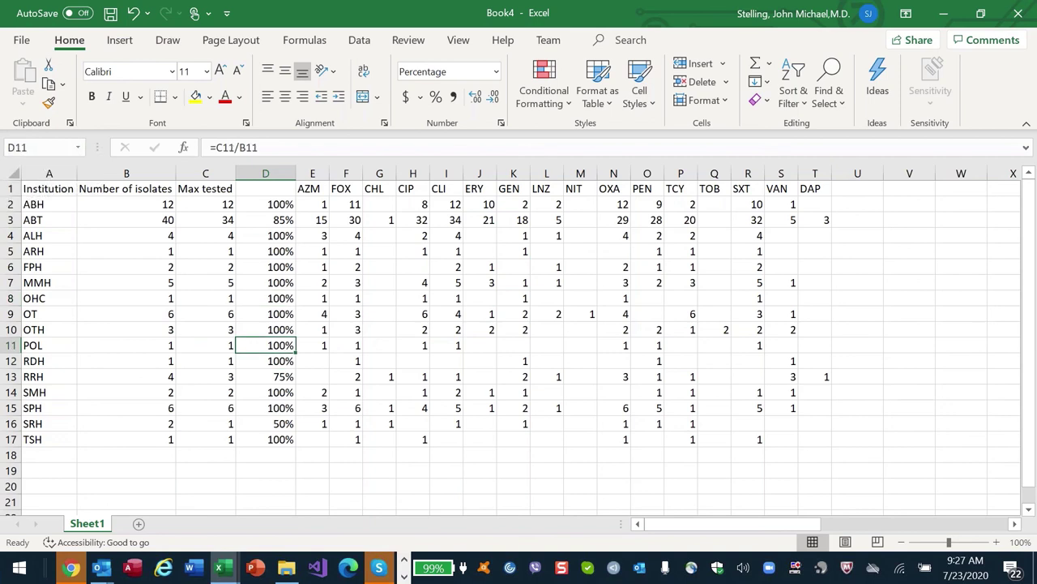
{"action": "key", "text": "Up"}
{"action": "key", "text": "Up"}
{"action": "key", "text": "Up"}
{"action": "key", "text": "Up"}
{"action": "key", "text": "Up"}
{"action": "key", "text": "Up"}
{"action": "key", "text": "Up"}
{"action": "key", "text": "Up"}
{"action": "key", "text": "Up"}
{"action": "key", "text": "Down"}
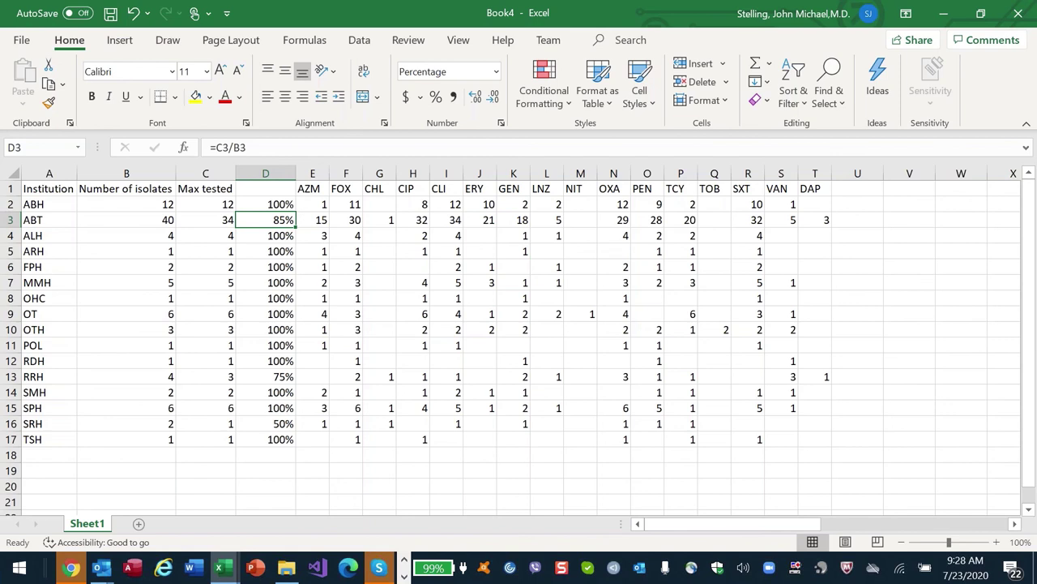
- Copy the antibiotic headers AZM through DAP from E1:T1 into the empty columns starting at U1
{"action": "left_click", "coordinate": [312, 188]}
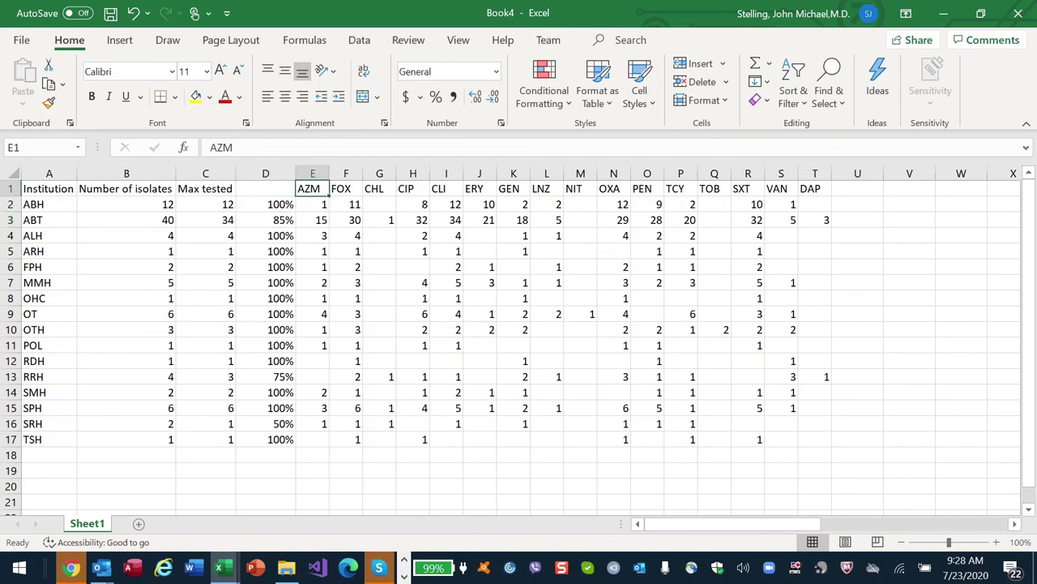
{"action": "key", "text": "Right"}
{"action": "key", "text": "Left"}
{"action": "key", "text": "ctrl+shift+Down"}
{"action": "key", "text": "Right"}
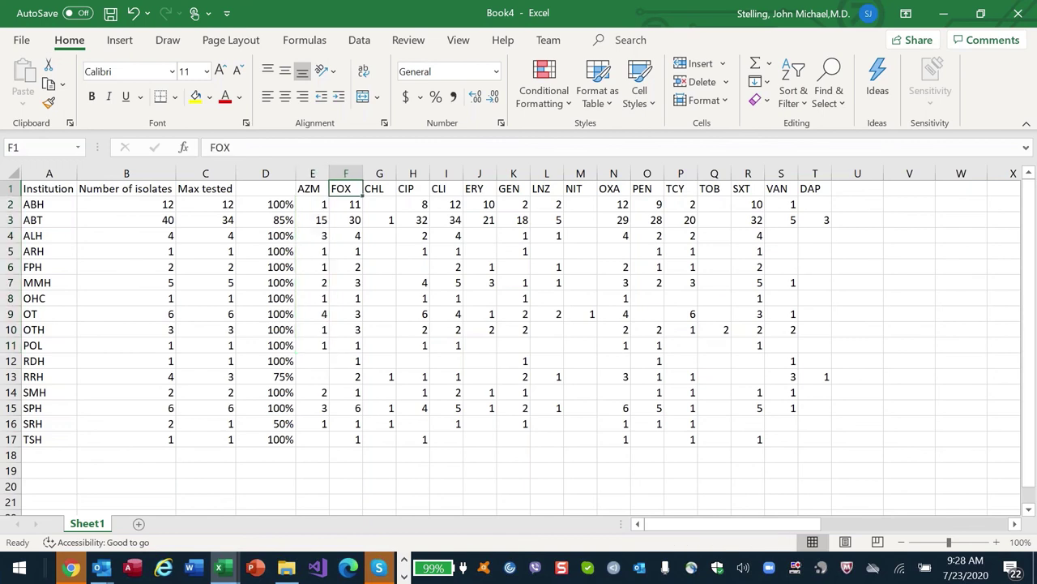
{"action": "key", "text": "Left"}
{"action": "key", "text": "ctrl+shift+Right"}
{"action": "key", "text": "ctrl+c"}
{"action": "key", "text": "Right"}
{"action": "key", "text": "Right"}
{"action": "key", "text": "Right"}
{"action": "key", "text": "Right"}
{"action": "key", "text": "Right"}
{"action": "key", "text": "Right"}
{"action": "key", "text": "Right"}
{"action": "key", "text": "Right"}
{"action": "key", "text": "Right"}
{"action": "key", "text": "Right"}
{"action": "key", "text": "Right"}
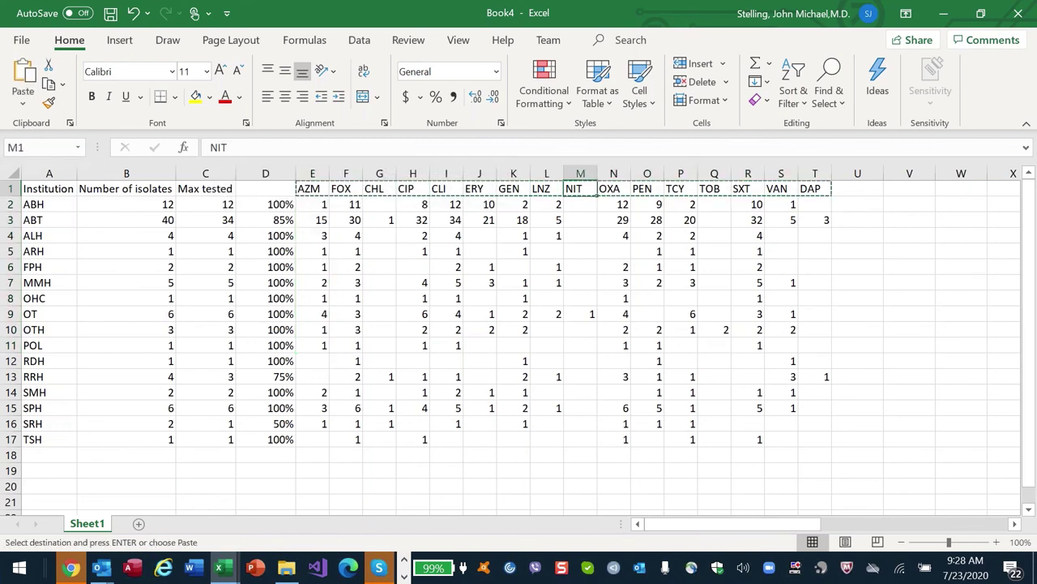
{"action": "key", "text": "Right"}
{"action": "key", "text": "Right"}
{"action": "key", "text": "Right"}
{"action": "key", "text": "Right"}
{"action": "key", "text": "Right"}
{"action": "key", "text": "ctrl+v"}
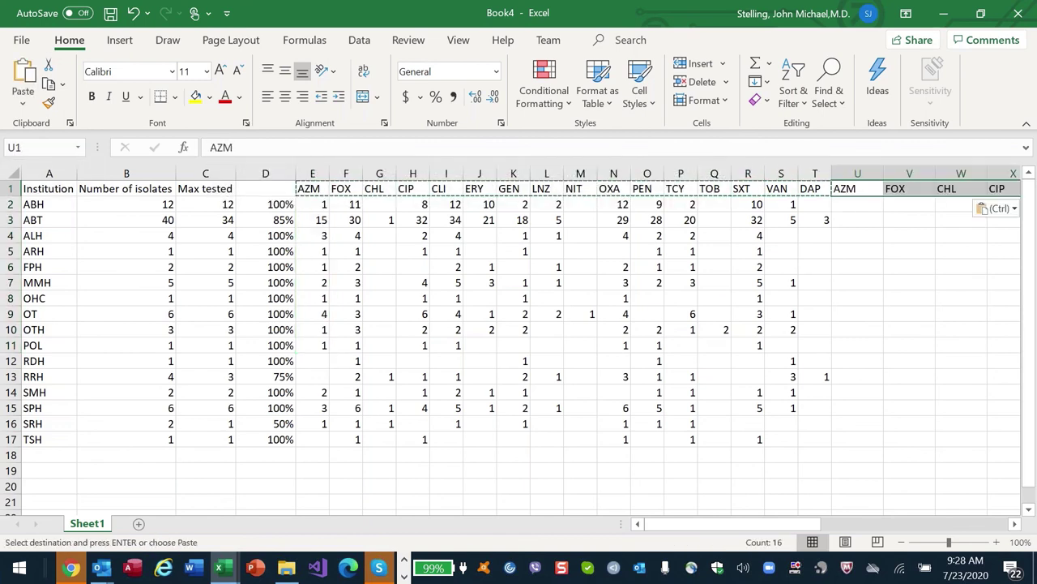
- Enter =E2/$C2 in U2 to divide ABH's AZM count by Max tested, locking only the column of the divisor
{"action": "key", "text": "Left"}
{"action": "key", "text": "Left"}
{"action": "key", "text": "Left"}
{"action": "key", "text": "Left"}
{"action": "key", "text": "Left"}
{"action": "key", "text": "Right"}
{"action": "key", "text": "Right"}
{"action": "key", "text": "Right"}
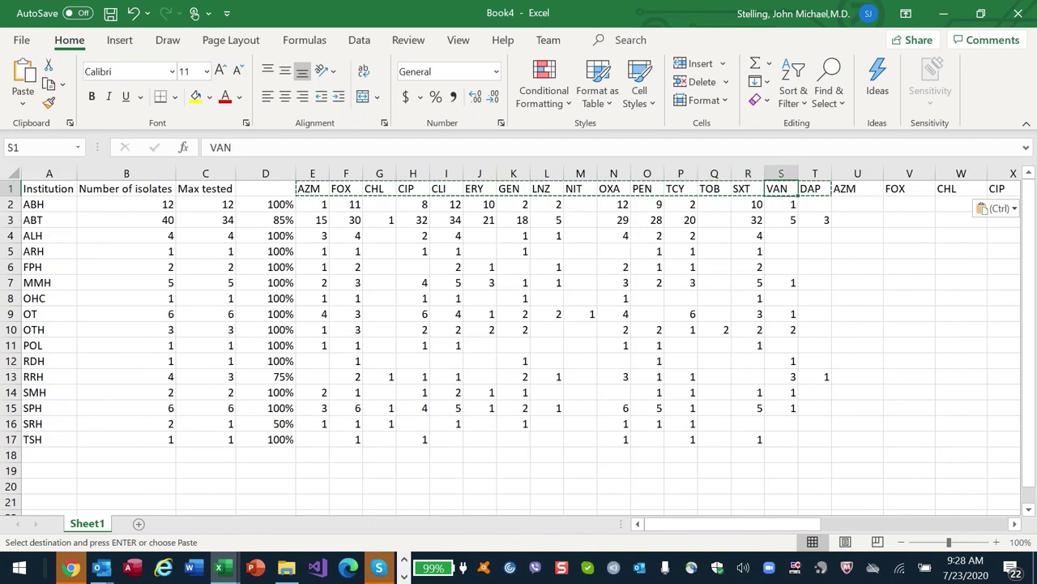
{"action": "key", "text": "Right"}
{"action": "key", "text": "Right"}
{"action": "key", "text": "Down"}
{"action": "type", "text": "="}
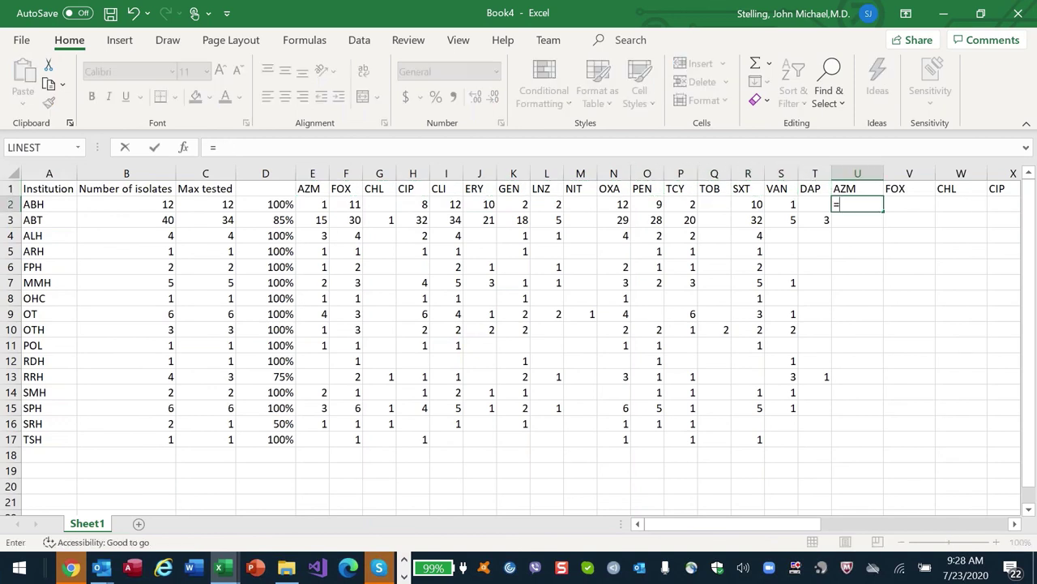
{"action": "key", "text": "Left"}
{"action": "key", "text": "Left"}
{"action": "key", "text": "Left"}
{"action": "key", "text": "Left"}
{"action": "key", "text": "Left"}
{"action": "key", "text": "Left"}
{"action": "key", "text": "Left"}
{"action": "key", "text": "Left"}
{"action": "key", "text": "Left"}
{"action": "key", "text": "Left"}
{"action": "key", "text": "Left"}
{"action": "key", "text": "Left"}
{"action": "key", "text": "Left"}
{"action": "key", "text": "Left"}
{"action": "key", "text": "Left"}
{"action": "key", "text": "Left"}
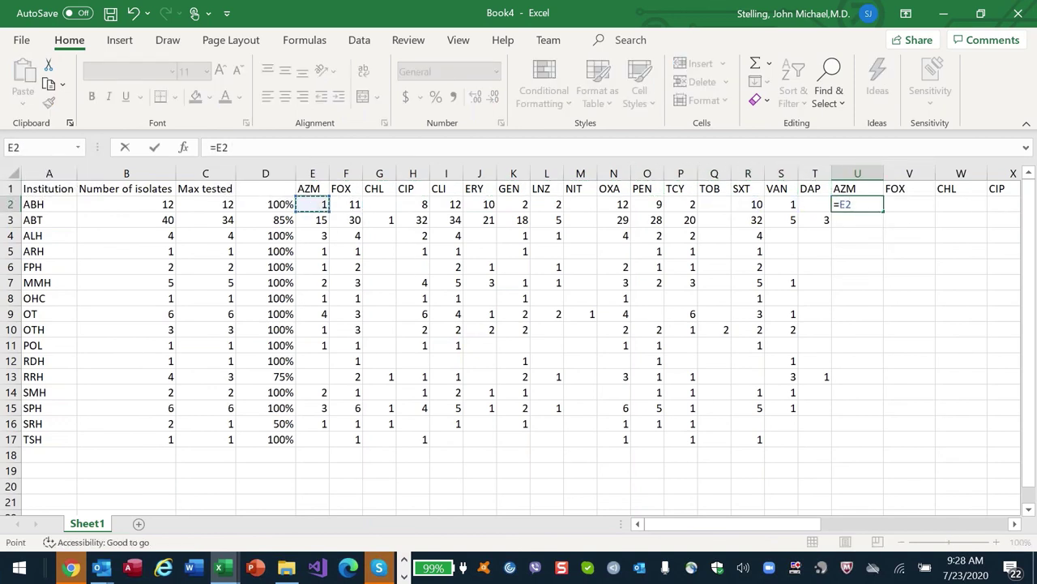
{"action": "type", "text": "/"}
{"action": "key", "text": "Left"}
{"action": "key", "text": "Left"}
{"action": "key", "text": "Left"}
{"action": "key", "text": "Left"}
{"action": "key", "text": "Left"}
{"action": "key", "text": "Left"}
{"action": "key", "text": "Left"}
{"action": "key", "text": "Left"}
{"action": "key", "text": "Left"}
{"action": "key", "text": "Left"}
{"action": "key", "text": "Left"}
{"action": "key", "text": "Left"}
{"action": "key", "text": "Left"}
{"action": "key", "text": "Left"}
{"action": "key", "text": "Left"}
{"action": "key", "text": "Left"}
{"action": "key", "text": "Left"}
{"action": "key", "text": "Left"}
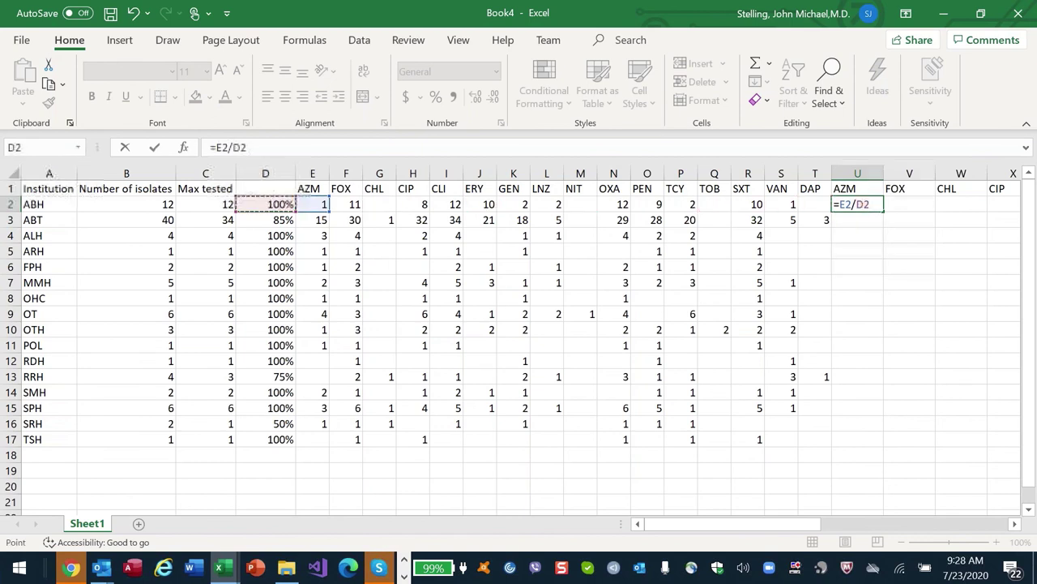
{"action": "key", "text": "F4"}
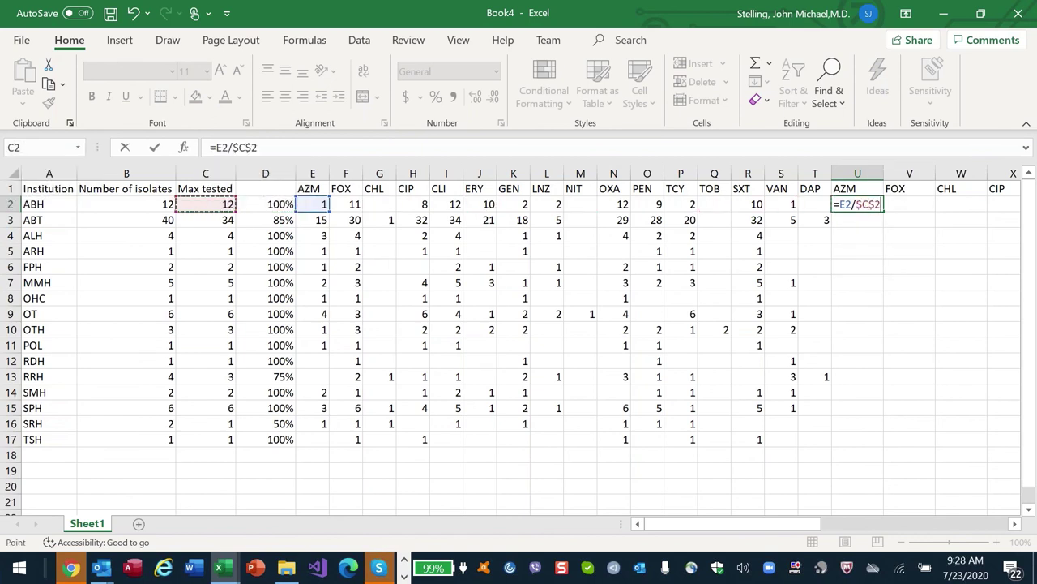
{"action": "key", "text": "F4"}
{"action": "key", "text": "F4"}
{"action": "key", "text": "Return"}
{"action": "key", "text": "Up"}
- Copy the formula from U2 across U2:AJ17 for all institutions and all antibiotics through DAP
{"action": "key", "text": "ctrl+c"}
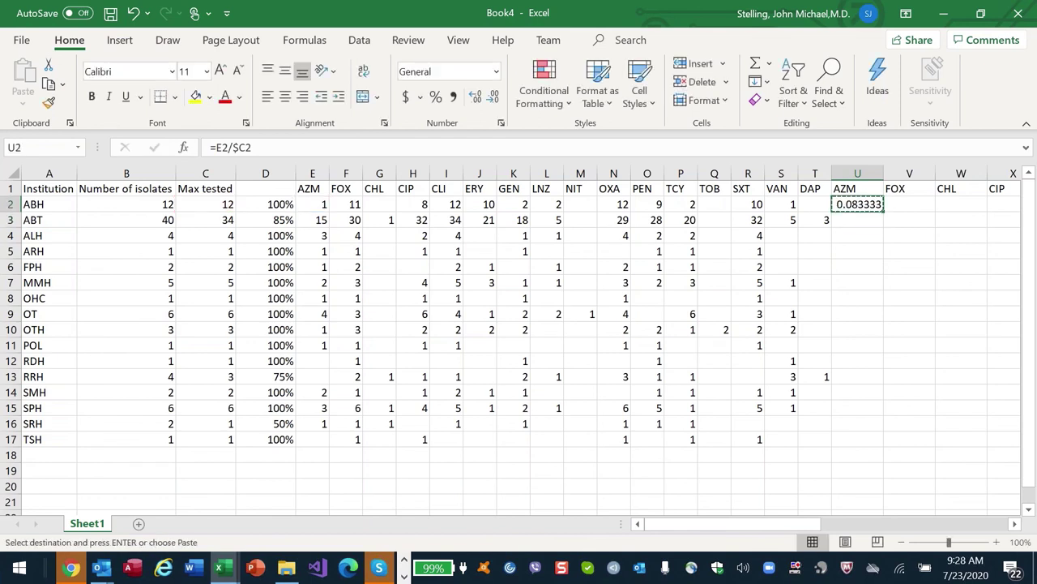
{"action": "key", "text": "shift+Down"}
{"action": "key", "text": "shift+Down"}
{"action": "key", "text": "shift+Down"}
{"action": "key", "text": "shift+Down"}
{"action": "key", "text": "shift+Down"}
{"action": "key", "text": "shift+Down"}
{"action": "key", "text": "shift+Down"}
{"action": "key", "text": "shift+Down"}
{"action": "key", "text": "shift+Down"}
{"action": "key", "text": "shift+Down"}
{"action": "key", "text": "shift+Down"}
{"action": "key", "text": "shift+Down"}
{"action": "key", "text": "shift+Down"}
{"action": "key", "text": "shift+Down"}
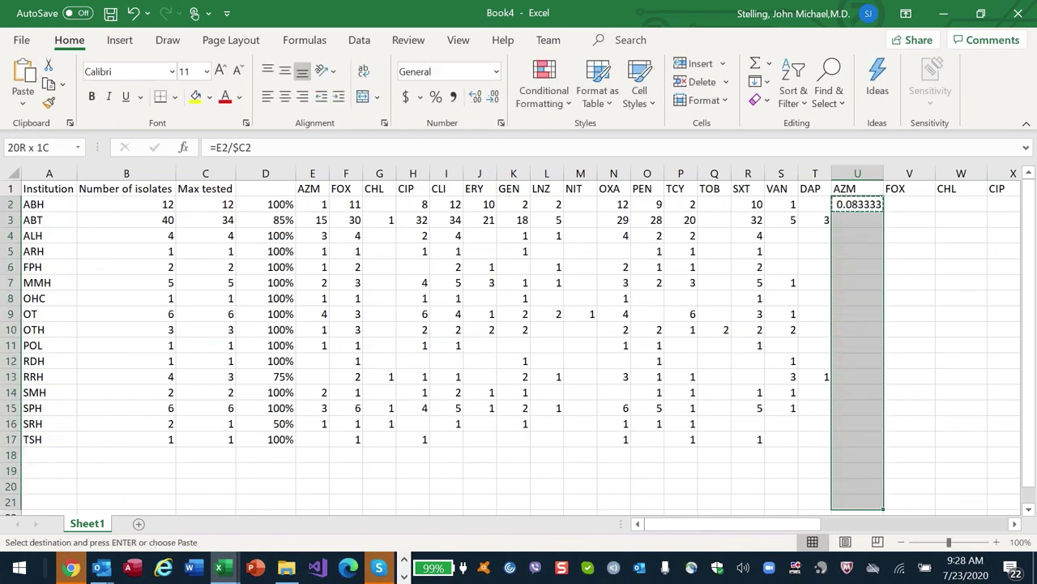
{"action": "key", "text": "shift+Down"}
{"action": "key", "text": "shift+Right"}
{"action": "key", "text": "shift+Right"}
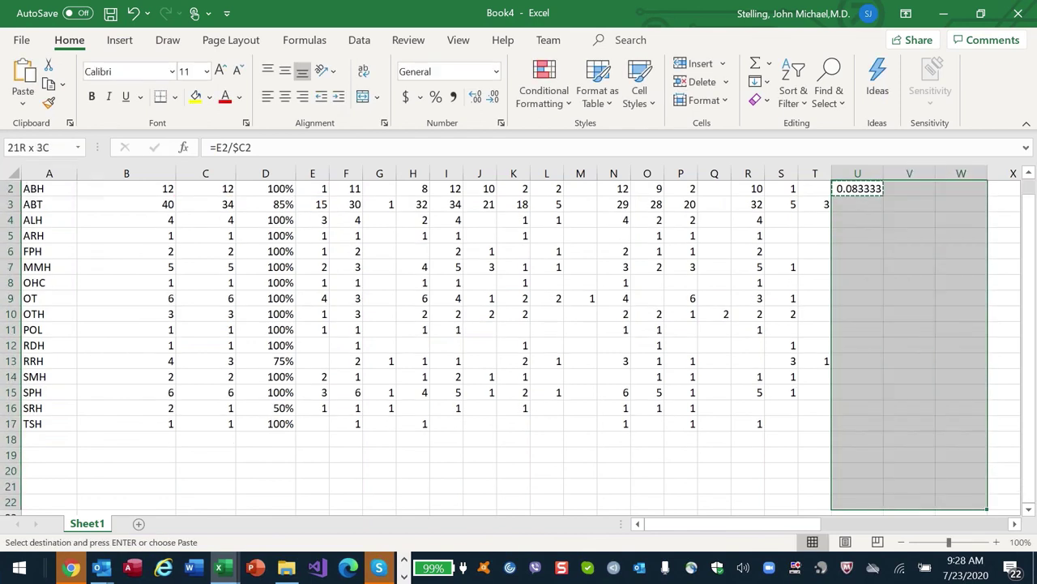
{"action": "key", "text": "shift+Right"}
{"action": "key", "text": "shift+Right"}
{"action": "key", "text": "shift+Right"}
{"action": "key", "text": "shift+Right"}
{"action": "key", "text": "shift+Right"}
{"action": "key", "text": "shift+Right"}
{"action": "key", "text": "shift+Up"}
{"action": "key", "text": "shift+Up"}
{"action": "key", "text": "shift+Up"}
{"action": "key", "text": "shift+Up"}
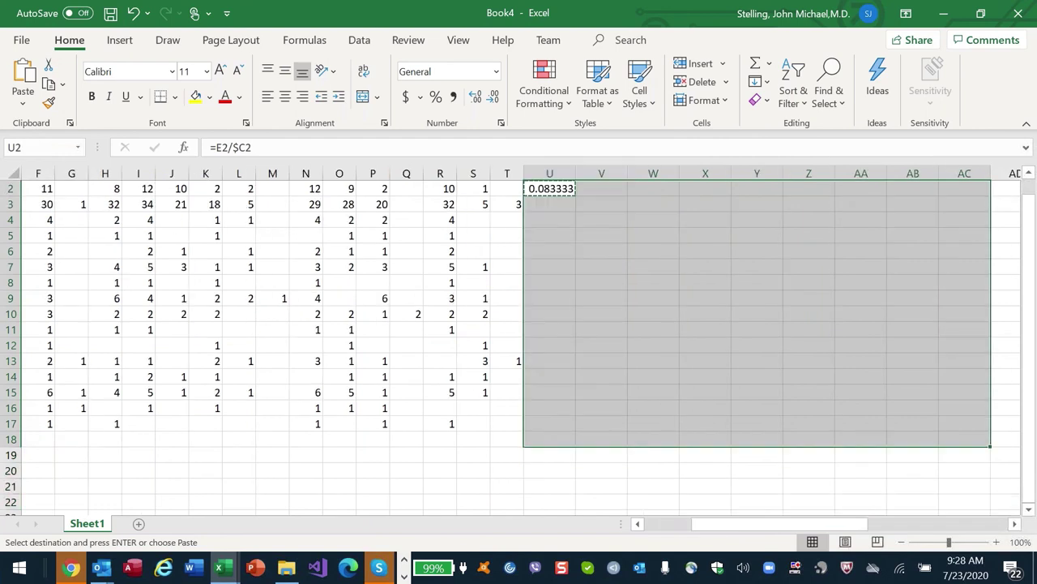
{"action": "left_click_drag", "start_coordinate": [549, 190], "coordinate": [965, 439]}
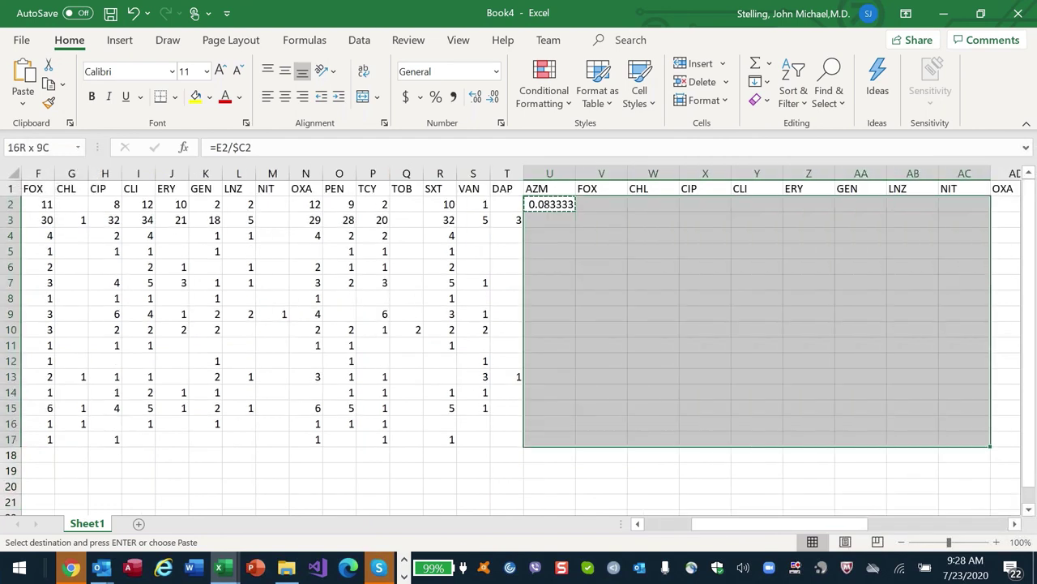
{"action": "key", "text": "shift+Right"}
{"action": "key", "text": "shift+Right"}
{"action": "key", "text": "shift+Right"}
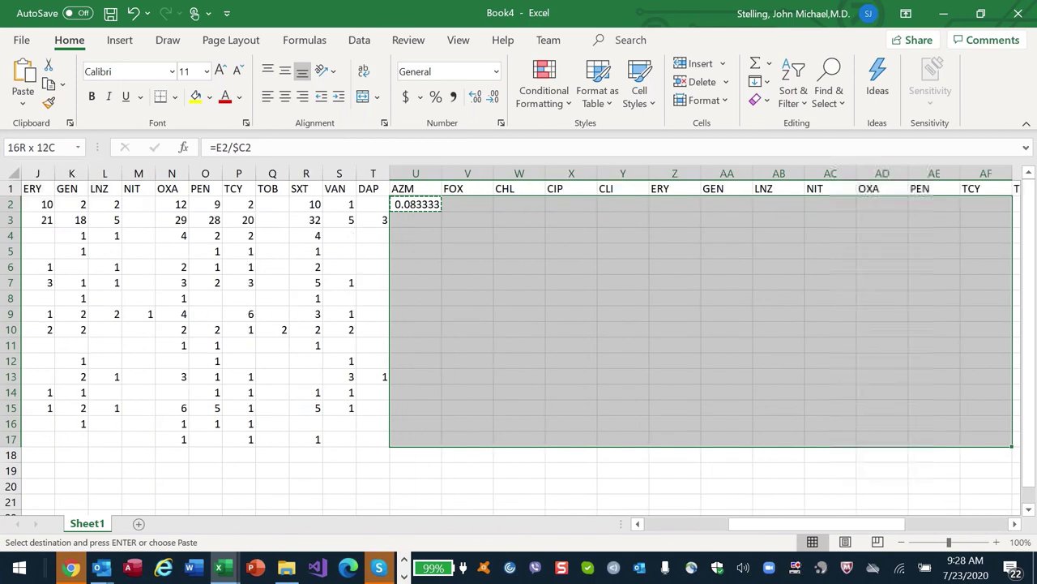
{"action": "key", "text": "shift+Right"}
{"action": "key", "text": "shift+Right"}
{"action": "key", "text": "shift+Right"}
{"action": "key", "text": "shift+Right"}
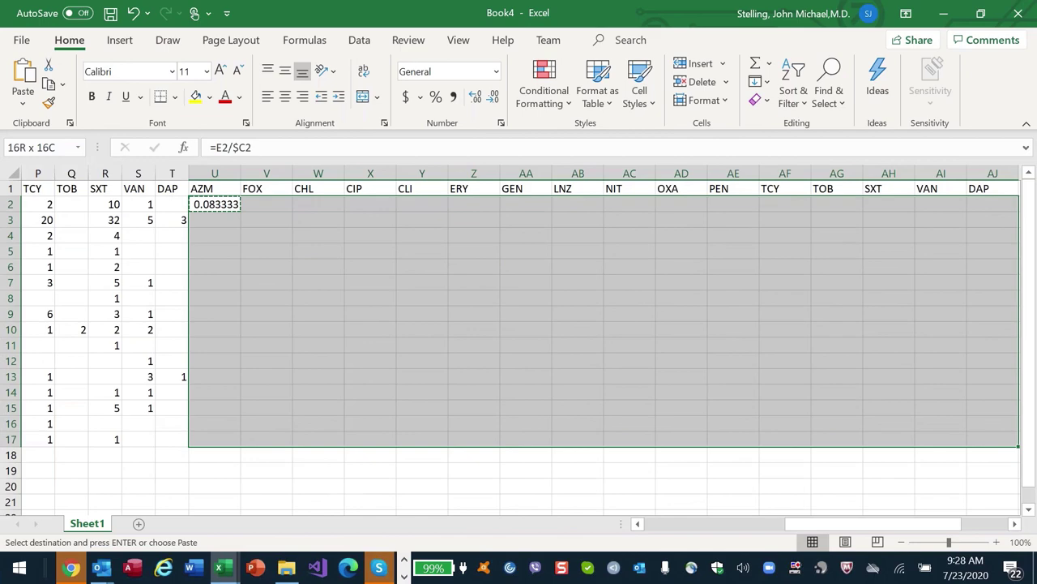
{"action": "key", "text": "ctrl+v"}
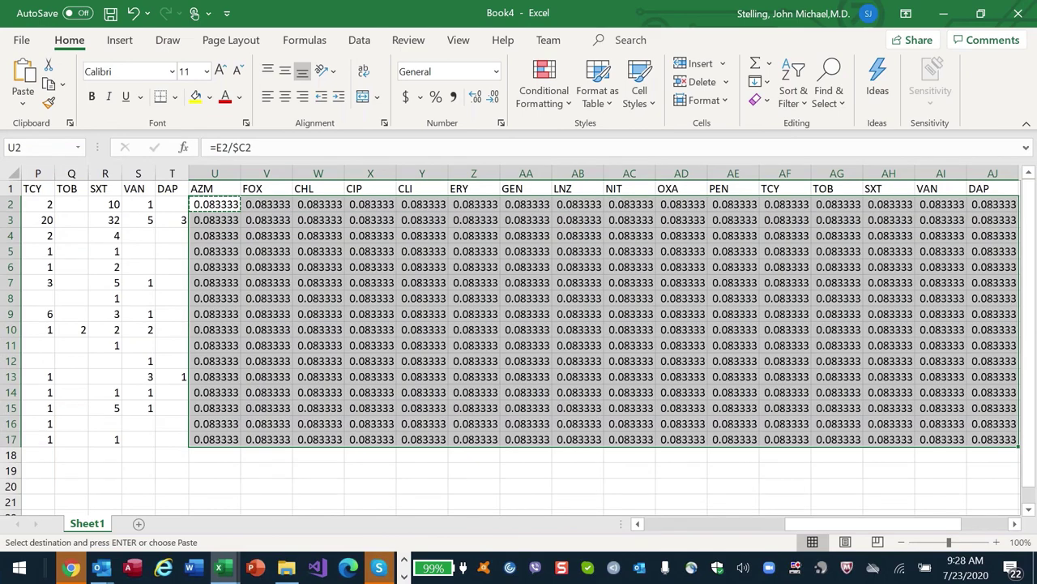
- Format the antibiotic ratios in U2:AJ17 as percentages with 0 decimal places
{"action": "key", "text": "ctrl+1"}
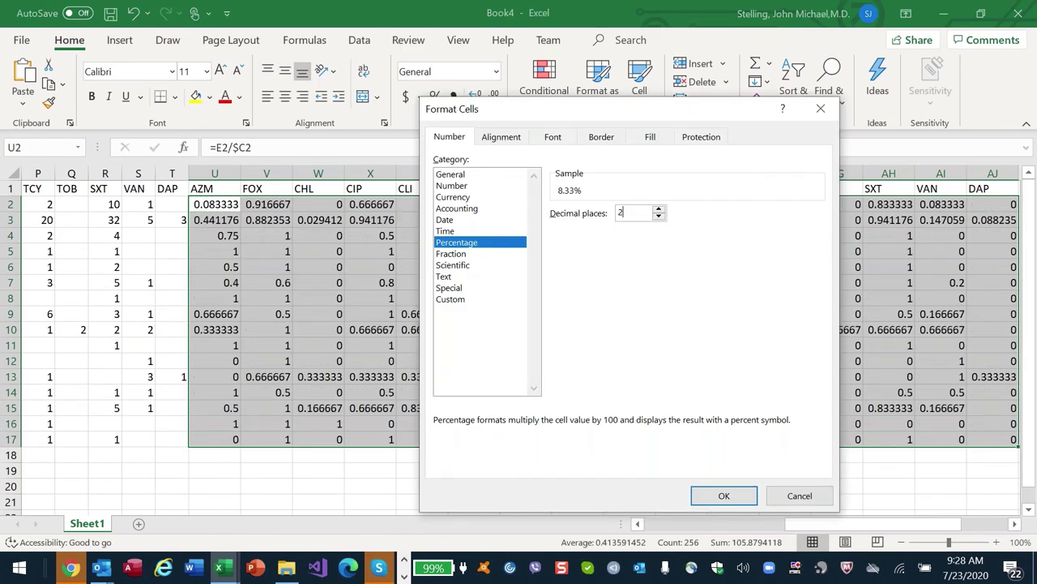
{"action": "key", "text": "BackSpace"}
{"action": "type", "text": "0"}
{"action": "key", "text": "Return"}
{"action": "key", "text": "Left"}
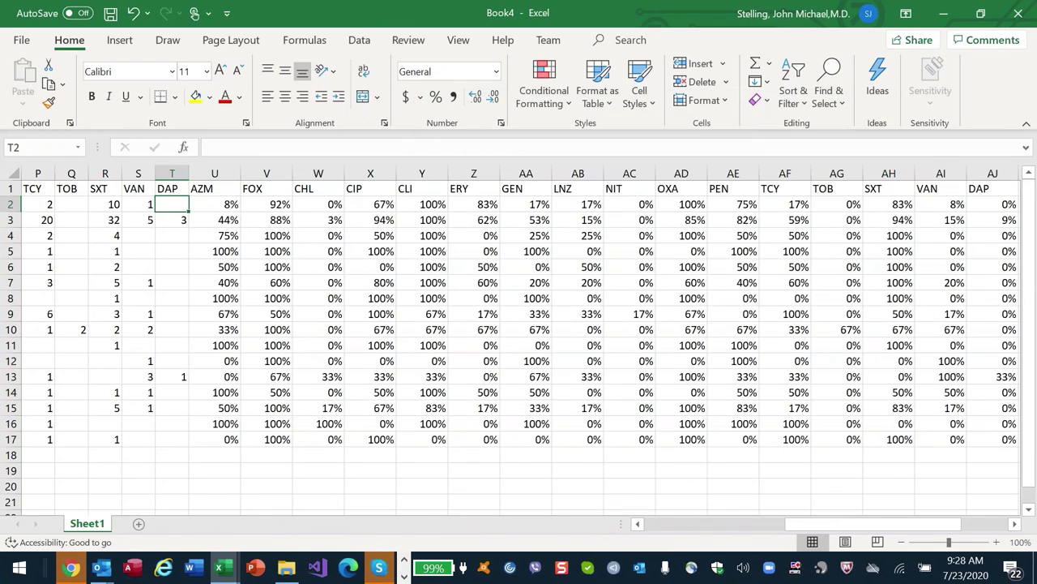
- Hide the isolate count columns I through T, covering antibiotics CLI through DAP
{"action": "left_click_drag", "start_coordinate": [214, 188], "coordinate": [992, 439]}
{"action": "left_click", "coordinate": [370, 204]}
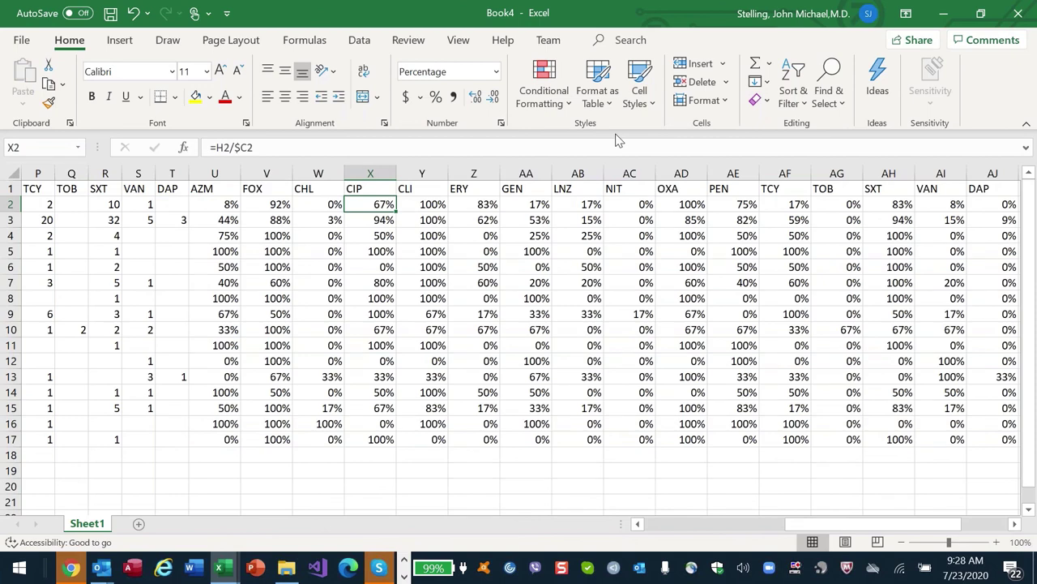
{"action": "key", "text": "Up"}
{"action": "key", "text": "ctrl+Left"}
{"action": "key", "text": "shift+Right"}
{"action": "key", "text": "shift+Right"}
{"action": "key", "text": "shift+Right"}
{"action": "key", "text": "shift+Right"}
{"action": "key", "text": "shift+Right"}
{"action": "key", "text": "shift+Right"}
{"action": "key", "text": "shift+Right"}
{"action": "key", "text": "shift+Right"}
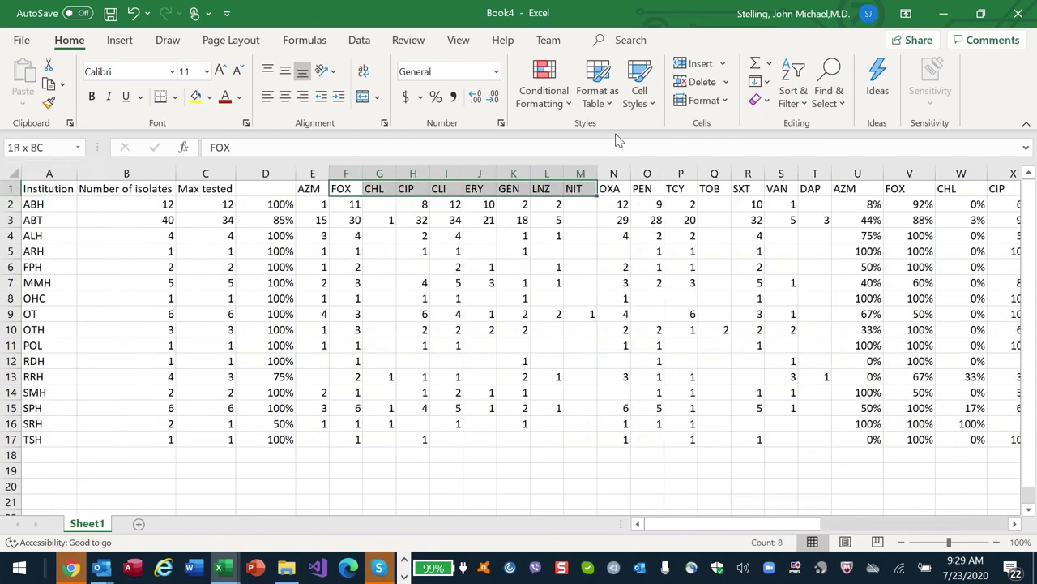
{"action": "key", "text": "Right"}
{"action": "key", "text": "Right"}
{"action": "key", "text": "Right"}
{"action": "key", "text": "Right"}
{"action": "key", "text": "shift+Right"}
{"action": "key", "text": "shift+Right"}
{"action": "key", "text": "shift+Right"}
{"action": "key", "text": "shift+Right"}
{"action": "key", "text": "shift+Right"}
{"action": "key", "text": "shift+Right"}
{"action": "key", "text": "shift+Right"}
{"action": "key", "text": "shift+Right"}
{"action": "key", "text": "shift+Right"}
{"action": "key", "text": "shift+Right"}
{"action": "key", "text": "shift+Right"}
{"action": "key", "text": "shift+Right"}
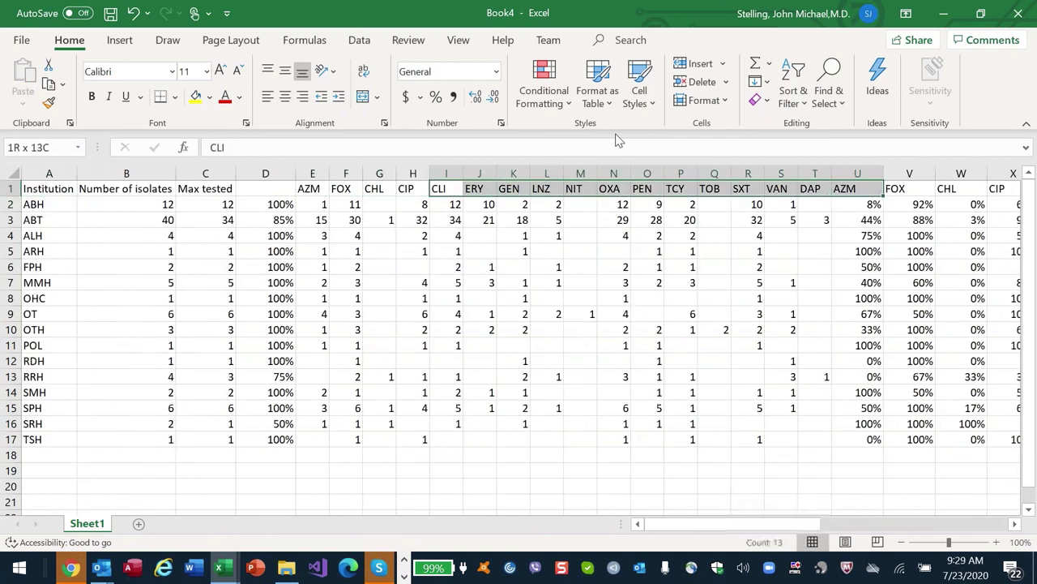
{"action": "key", "text": "shift+Left"}
{"action": "key", "text": "alt+o"}
{"action": "key", "text": "c"}
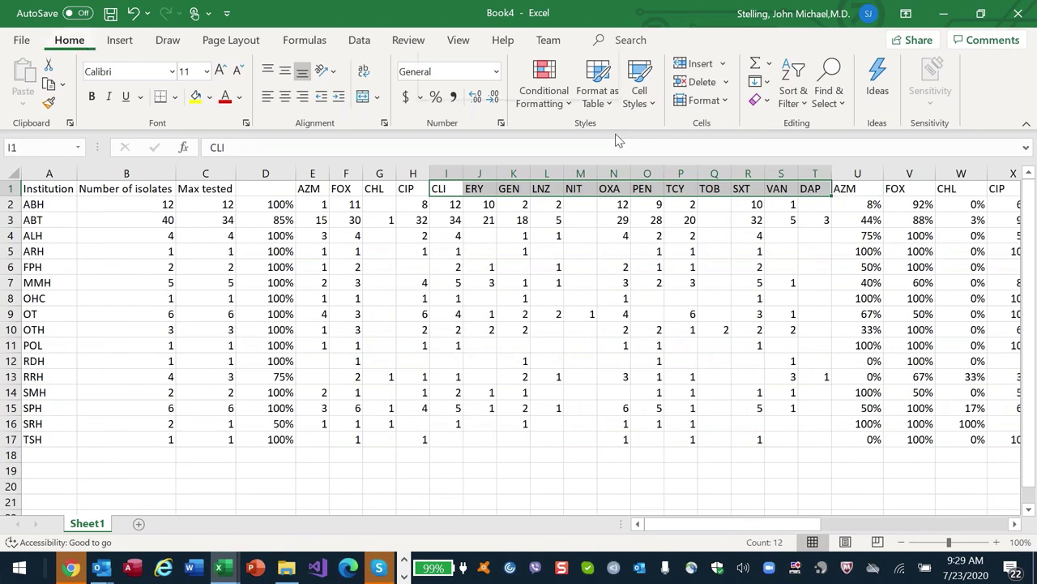
{"action": "key", "text": "h"}
- Hide the percentage columns Y through AJ, covering antibiotics CLI through DAP
{"action": "key", "text": "Right"}
{"action": "key", "text": "Right"}
{"action": "key", "text": "Right"}
{"action": "key", "text": "Right"}
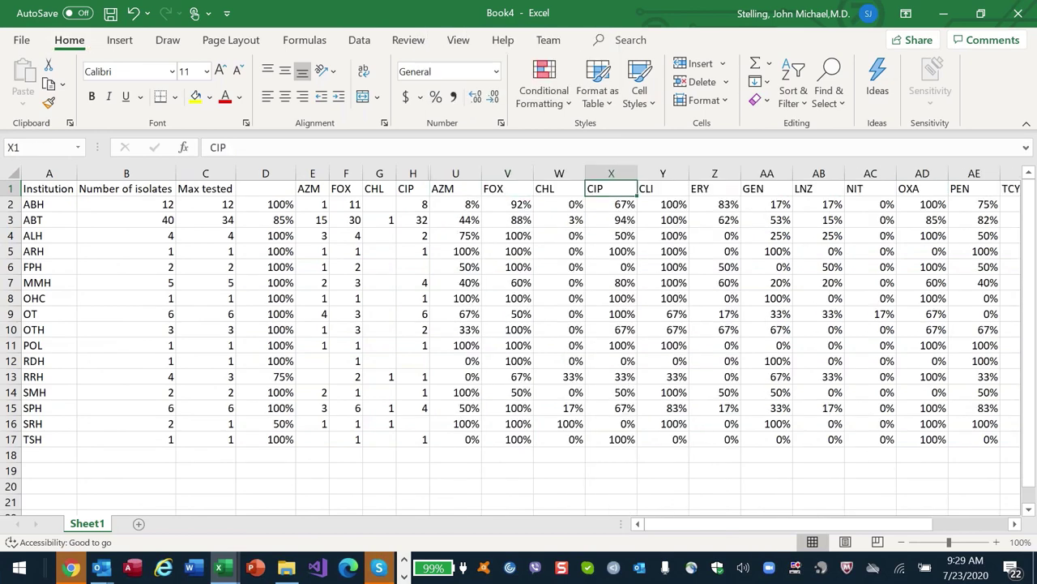
{"action": "key", "text": "Right"}
{"action": "key", "text": "shift+Right"}
{"action": "key", "text": "shift+Right"}
{"action": "key", "text": "shift+Right"}
{"action": "key", "text": "shift+Right"}
{"action": "key", "text": "shift+Right"}
{"action": "key", "text": "shift+Right"}
{"action": "key", "text": "shift+Right"}
{"action": "key", "text": "shift+Right"}
{"action": "key", "text": "shift+Right"}
{"action": "key", "text": "shift+Right"}
{"action": "key", "text": "shift+Right"}
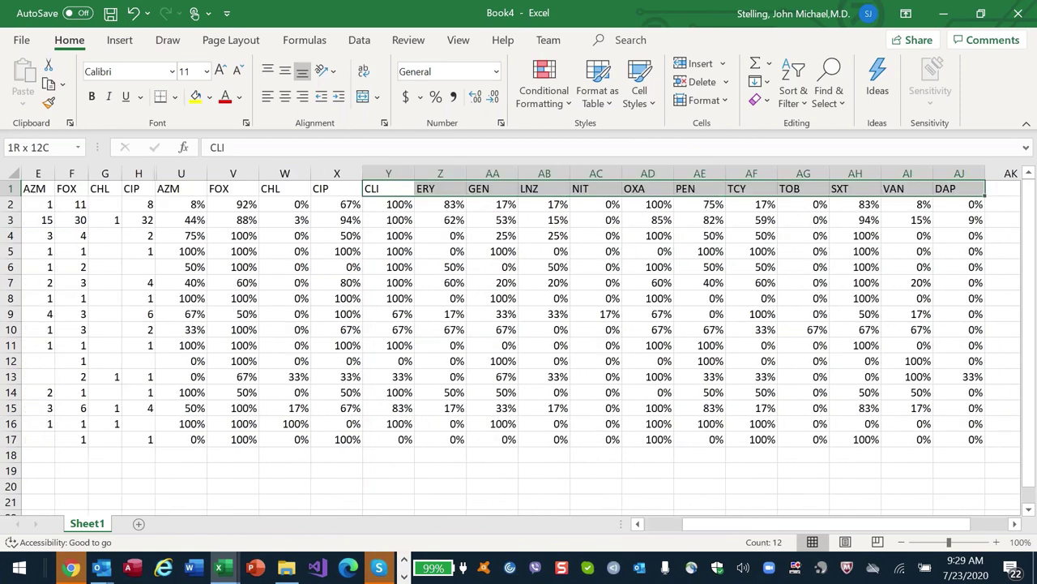
{"action": "key", "text": "alt+o"}
{"action": "key", "text": "c"}
{"action": "key", "text": "h"}
{"action": "key", "text": "Right"}
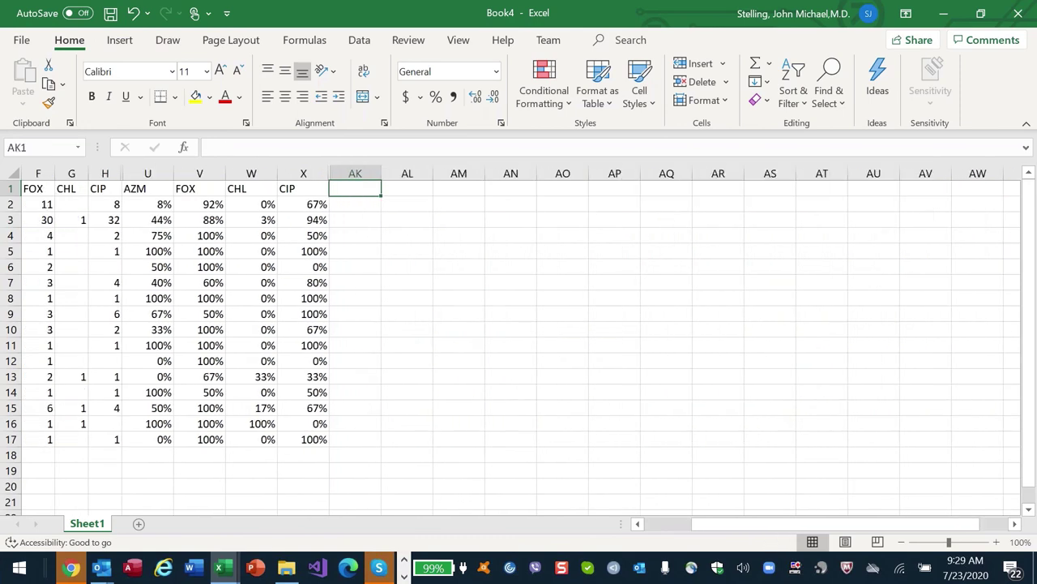
- Undo the hiding of percentage columns Y through AJ, and redo it
{"action": "key", "text": "ctrl+z"}
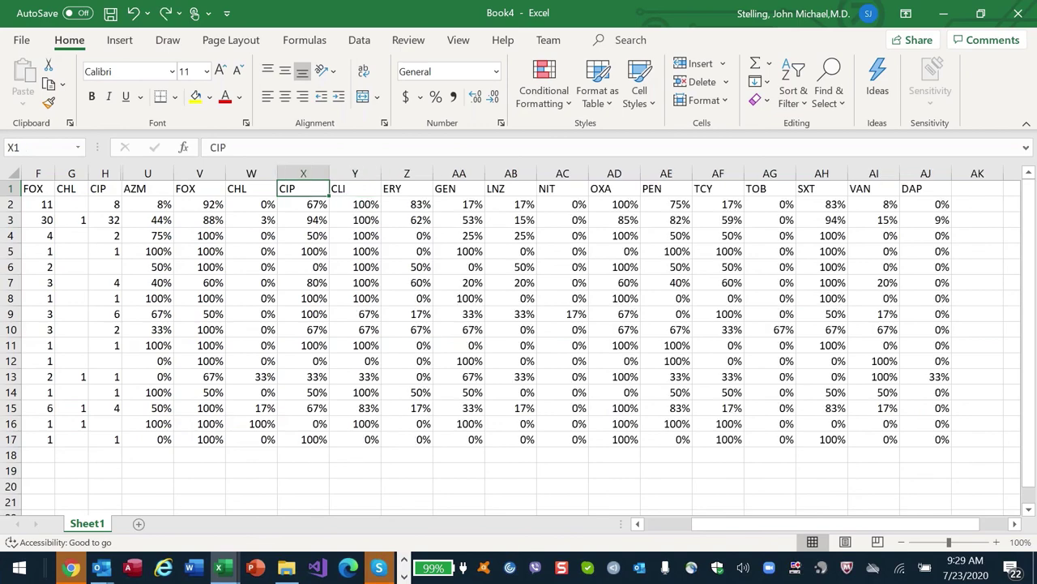
{"action": "left_click", "coordinate": [33, 188]}
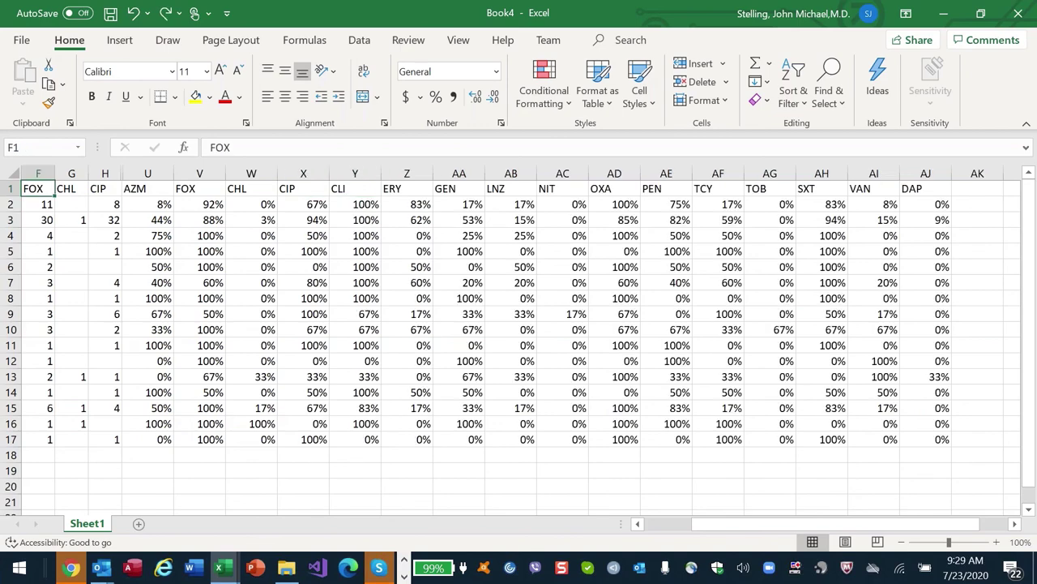
{"action": "key", "text": "Left"}
{"action": "key", "text": "Left"}
{"action": "key", "text": "ctrl+y"}
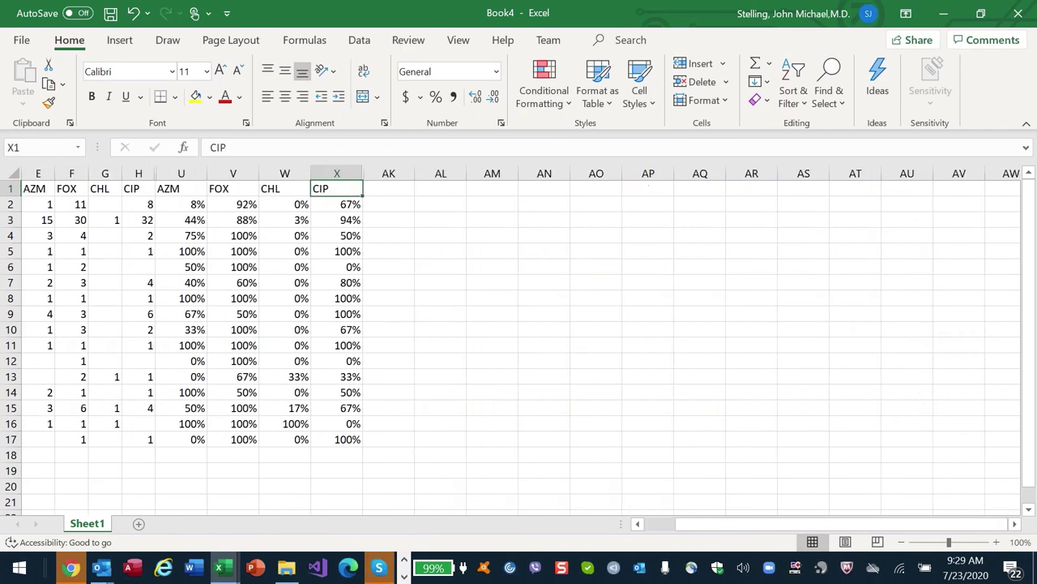
- Examine the AZM isolate counts in column E across the institutions
{"action": "key", "text": "ctrl+Home"}
{"action": "key", "text": "Right"}
{"action": "key", "text": "Right"}
{"action": "key", "text": "Right"}
{"action": "key", "text": "Right"}
{"action": "key", "text": "Down"}
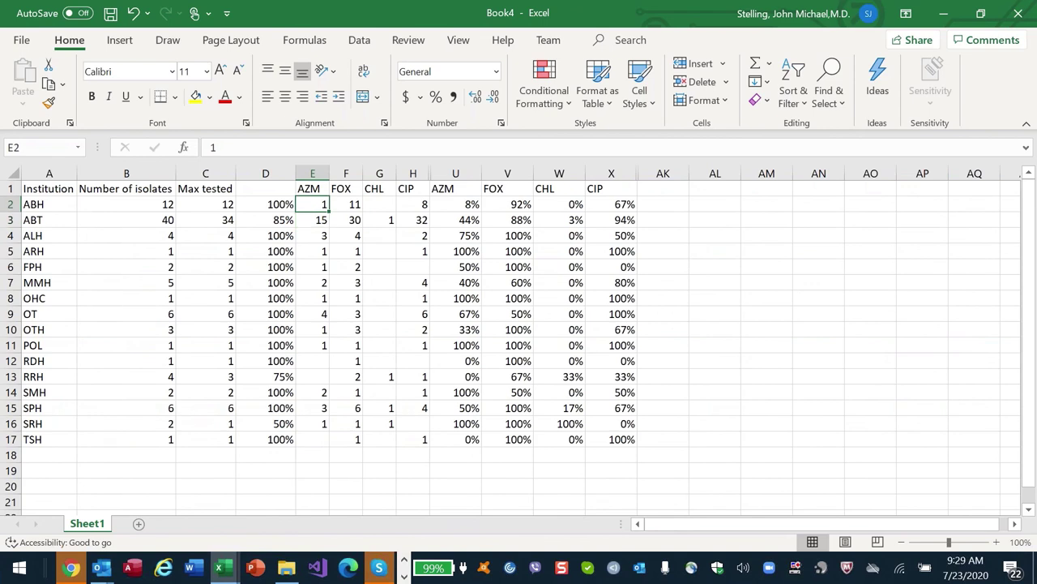
{"action": "key", "text": "Down"}
{"action": "key", "text": "Down"}
{"action": "key", "text": "Down"}
{"action": "key", "text": "Down"}
{"action": "key", "text": "Down"}
{"action": "key", "text": "Down"}
{"action": "key", "text": "Down"}
{"action": "key", "text": "Down"}
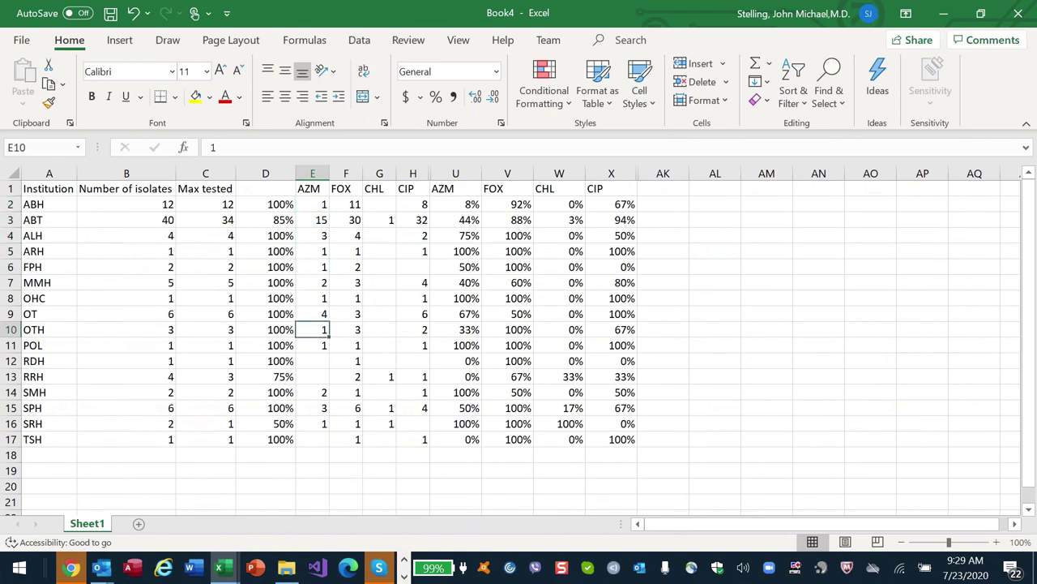
{"action": "key", "text": "Up"}
{"action": "key", "text": "Up"}
{"action": "key", "text": "Up"}
{"action": "key", "text": "Up"}
{"action": "key", "text": "Up"}
{"action": "key", "text": "Up"}
{"action": "key", "text": "Up"}
{"action": "key", "text": "Up"}
{"action": "key", "text": "Down"}
{"action": "key", "text": "Down"}
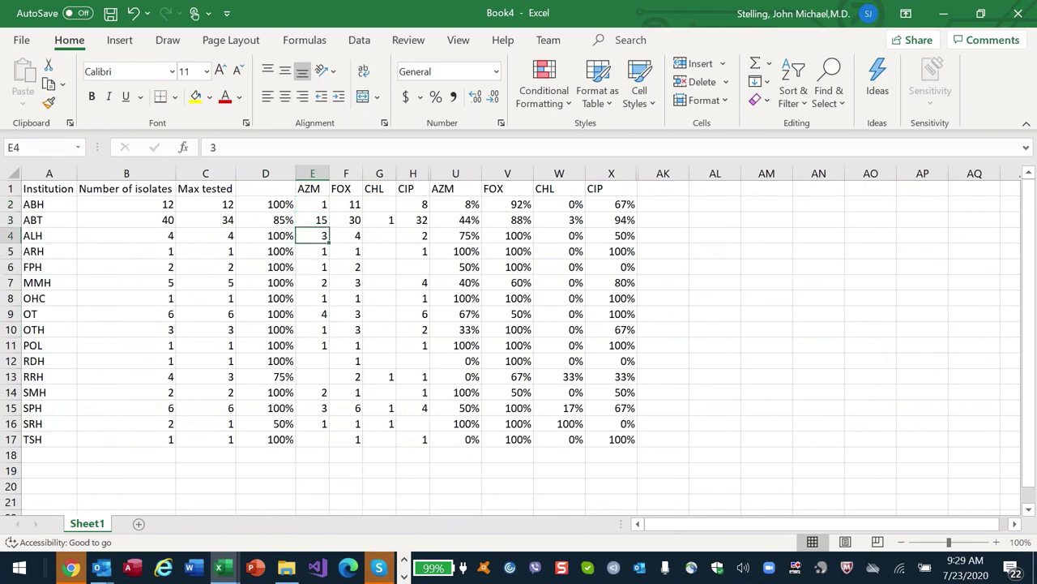
{"action": "key", "text": "Up"}
{"action": "key", "text": "Up"}
{"action": "key", "text": "Up"}
{"action": "key", "text": "Down"}
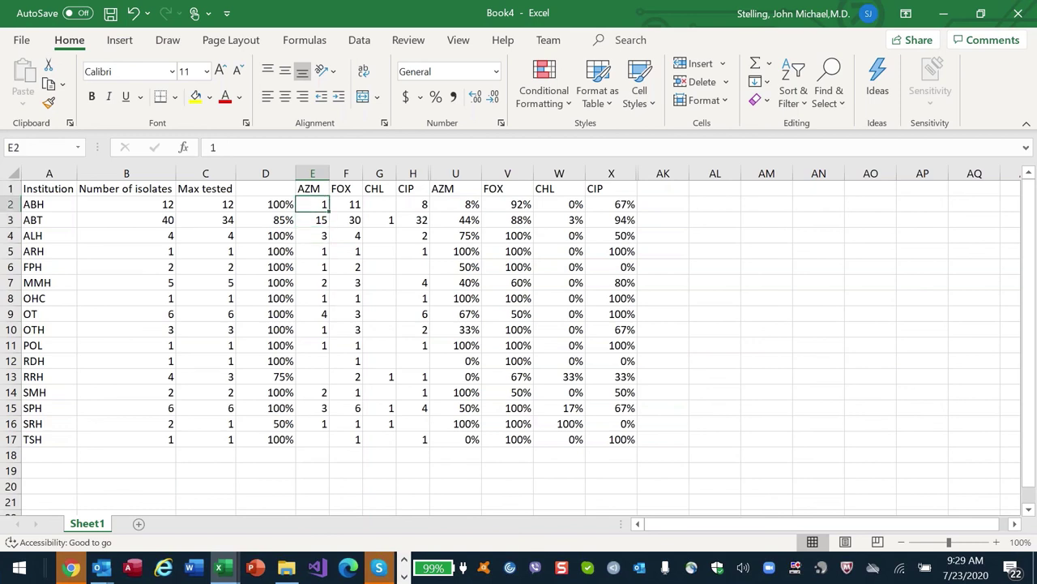
- Compare ABH's Max tested value with its AZM, FOX, CHL and CIP counts and percentages in row 2
{"action": "key", "text": "Right"}
{"action": "key", "text": "Left"}
{"action": "key", "text": "Left"}
{"action": "key", "text": "Left"}
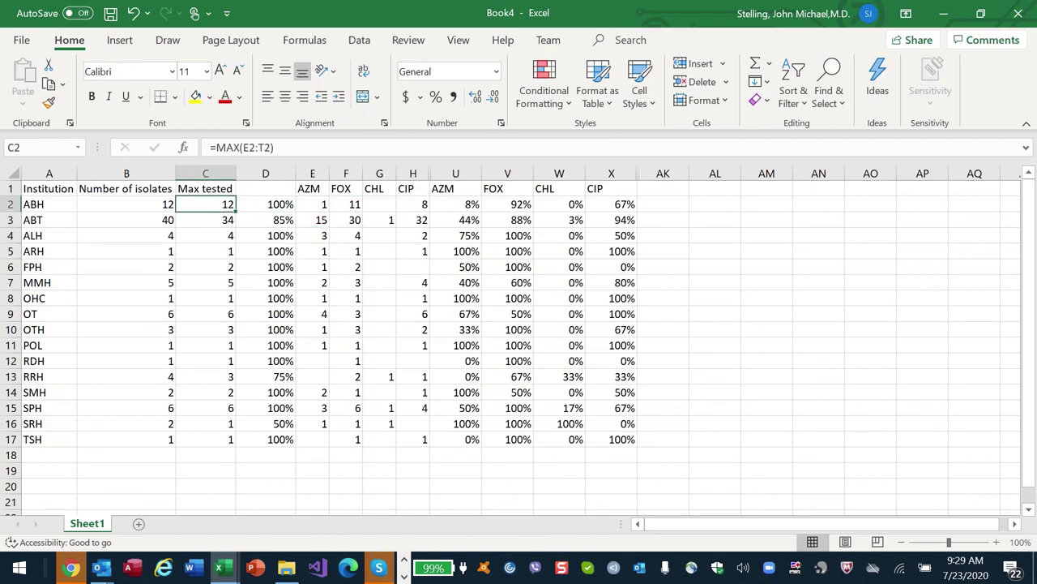
{"action": "key", "text": "Right"}
{"action": "key", "text": "Right"}
{"action": "key", "text": "Right"}
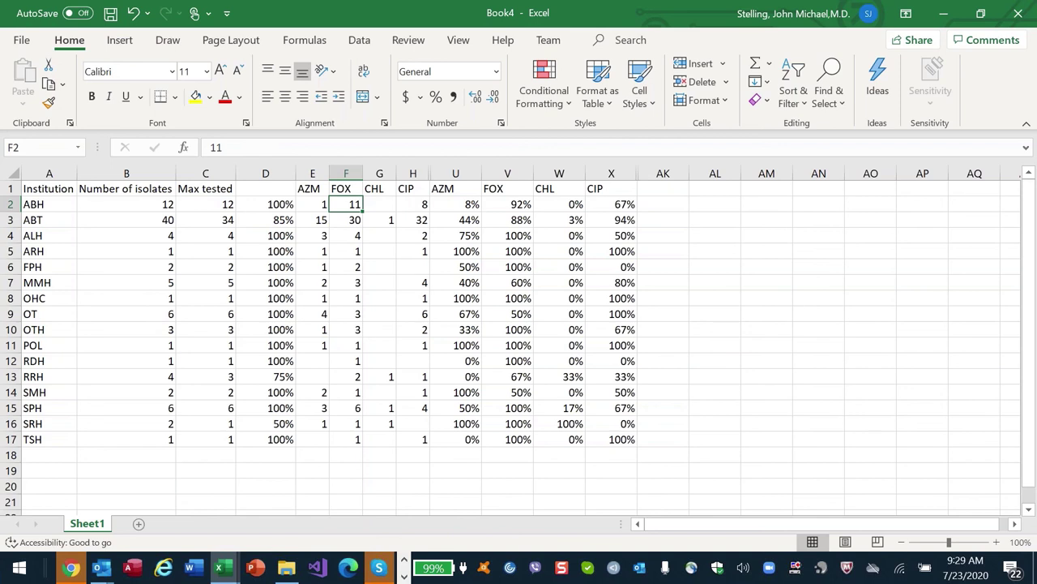
{"action": "key", "text": "Left"}
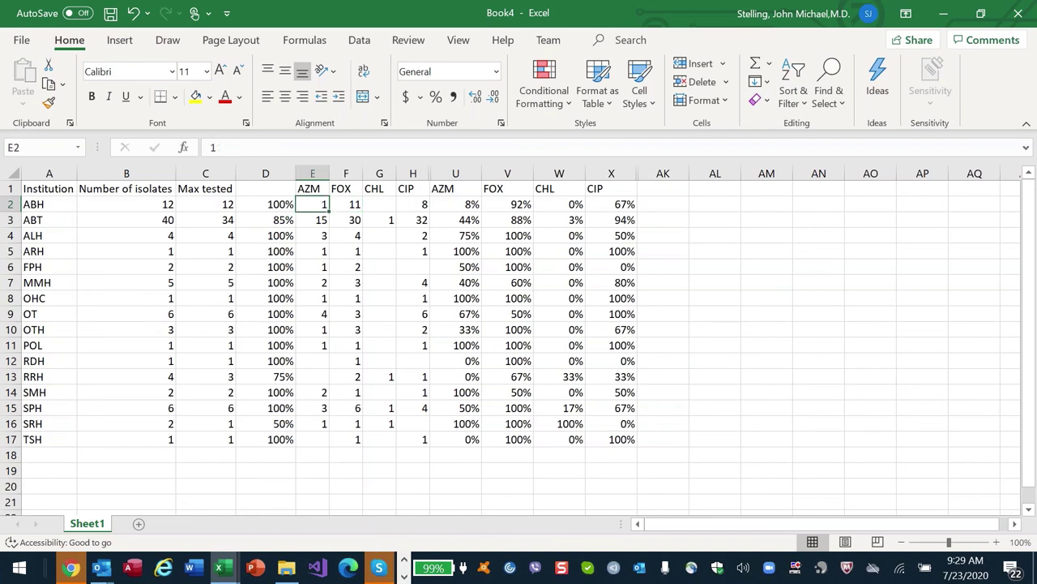
{"action": "key", "text": "Left"}
{"action": "key", "text": "Right"}
{"action": "key", "text": "Right"}
{"action": "key", "text": "Right"}
{"action": "key", "text": "Right"}
{"action": "key", "text": "Right"}
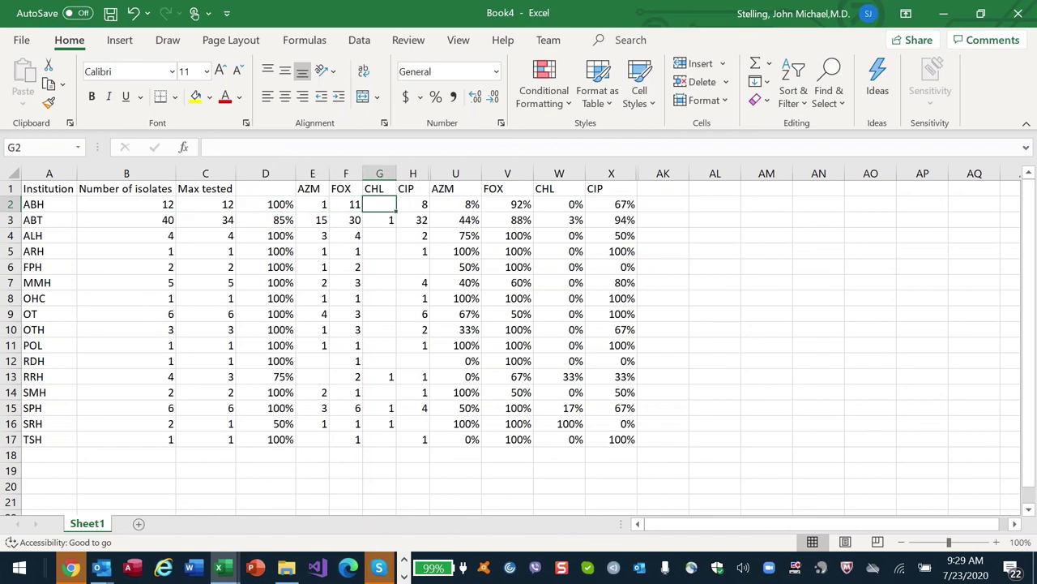
{"action": "key", "text": "Left"}
{"action": "key", "text": "Left"}
{"action": "key", "text": "Left"}
{"action": "key", "text": "Left"}
{"action": "key", "text": "Left"}
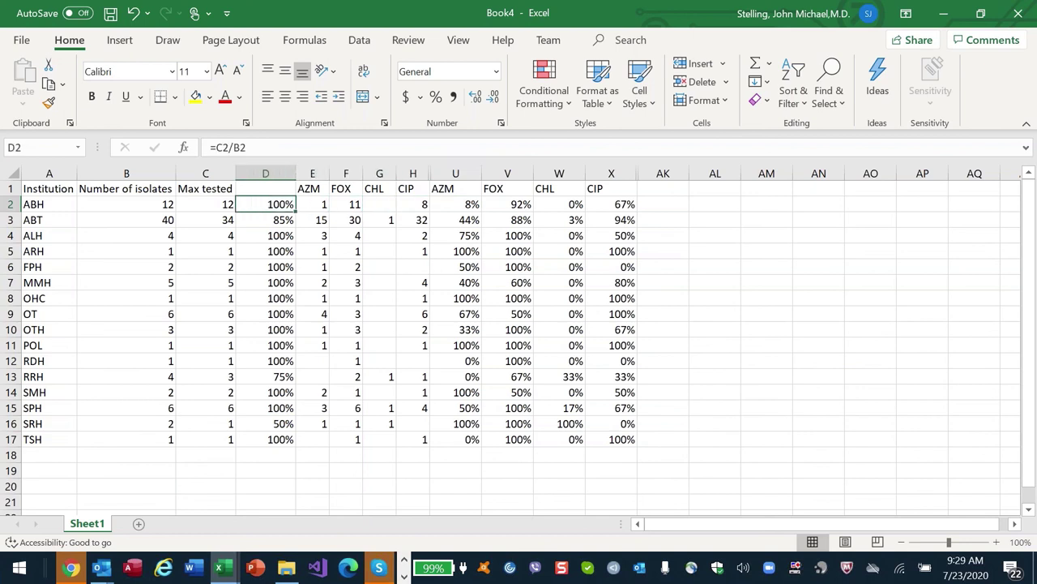
{"action": "key", "text": "Right"}
{"action": "key", "text": "Right"}
{"action": "key", "text": "Right"}
{"action": "key", "text": "Right"}
{"action": "key", "text": "Right"}
{"action": "key", "text": "Right"}
{"action": "key", "text": "Right"}
{"action": "key", "text": "Left"}
{"action": "key", "text": "Left"}
{"action": "key", "text": "Left"}
{"action": "key", "text": "Left"}
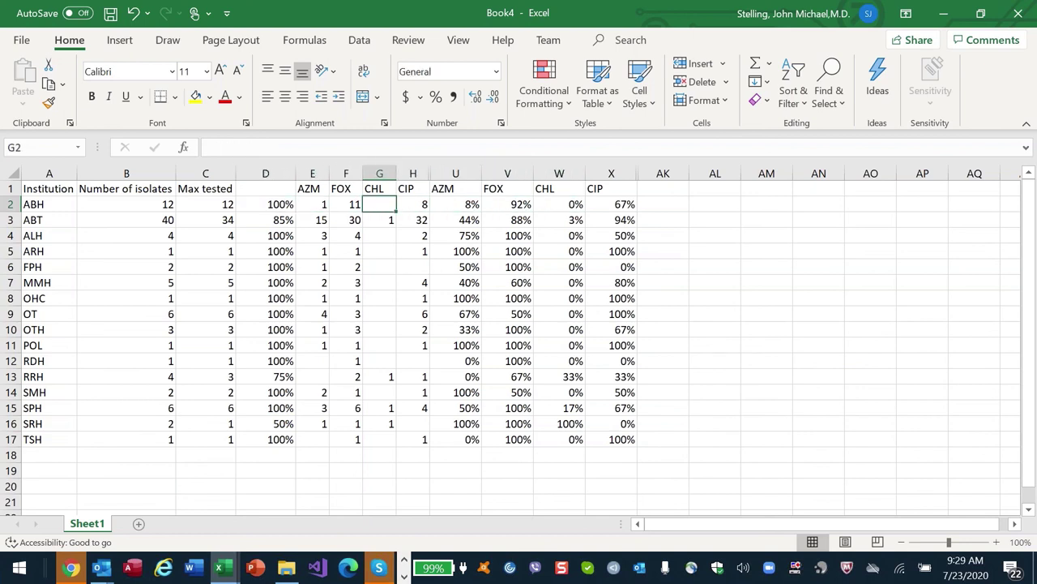
{"action": "key", "text": "Right"}
{"action": "key", "text": "Right"}
{"action": "key", "text": "Right"}
{"action": "key", "text": "Right"}
{"action": "key", "text": "Left"}
{"action": "key", "text": "Left"}
{"action": "key", "text": "Left"}
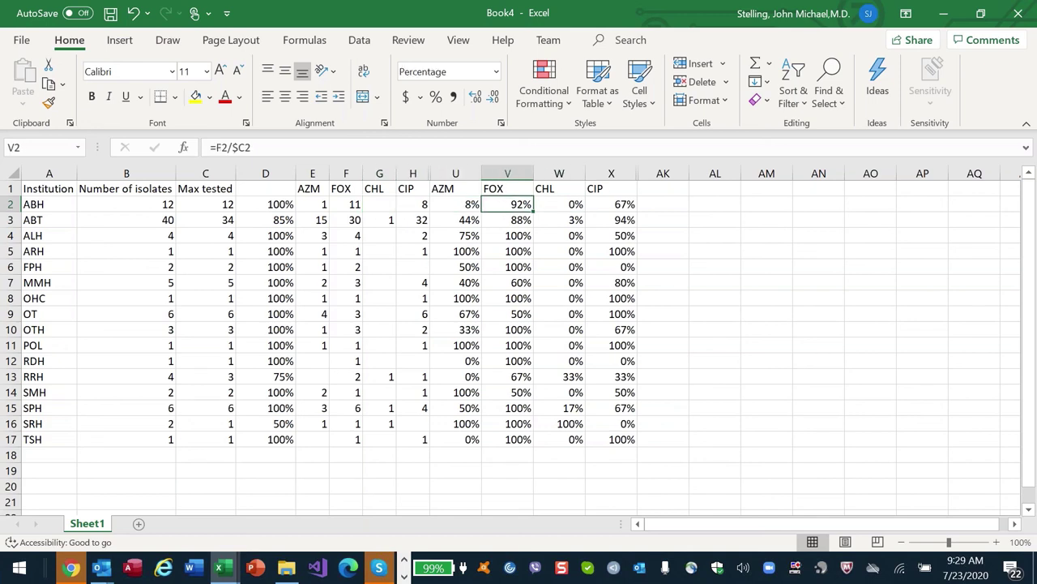
{"action": "key", "text": "Right"}
{"action": "key", "text": "Right"}
{"action": "key", "text": "Right"}
{"action": "key", "text": "Right"}
{"action": "key", "text": "Left"}
{"action": "key", "text": "Left"}
{"action": "key", "text": "Left"}
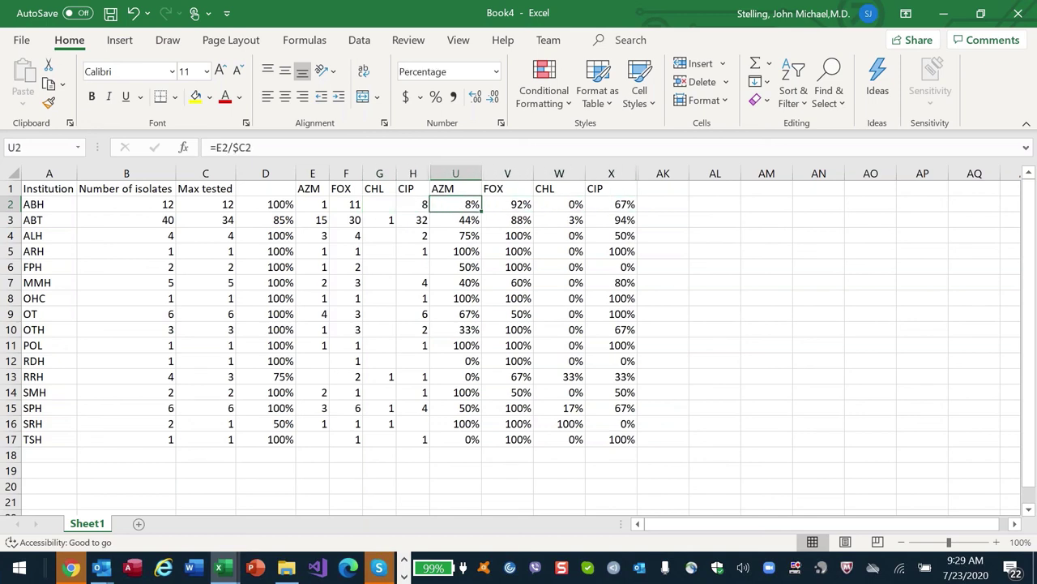
- Highlight percentages greater than 90% in U2:X17 with Green Fill with Dark Green Text using conditional formatting
{"action": "key", "text": "ctrl+shift+Right"}
{"action": "key", "text": "ctrl+shift+Down"}
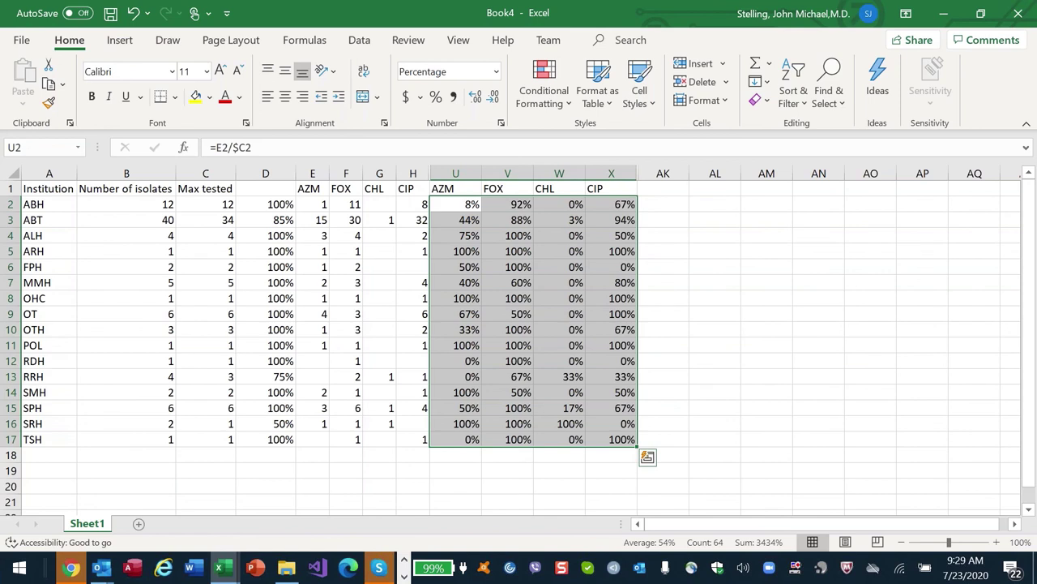
{"action": "left_click", "coordinate": [565, 108]}
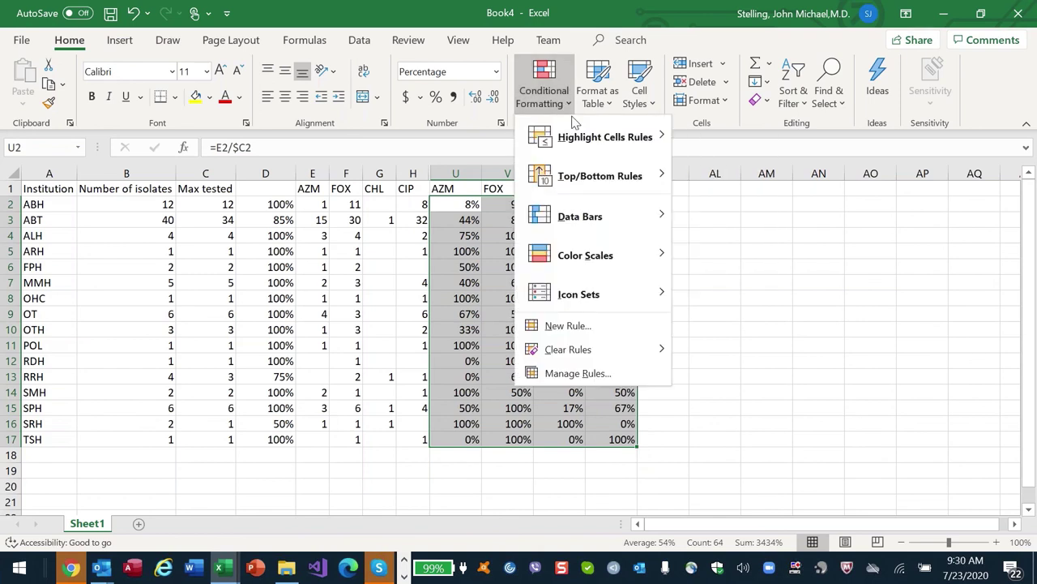
{"action": "mouse_move", "coordinate": [645, 138]}
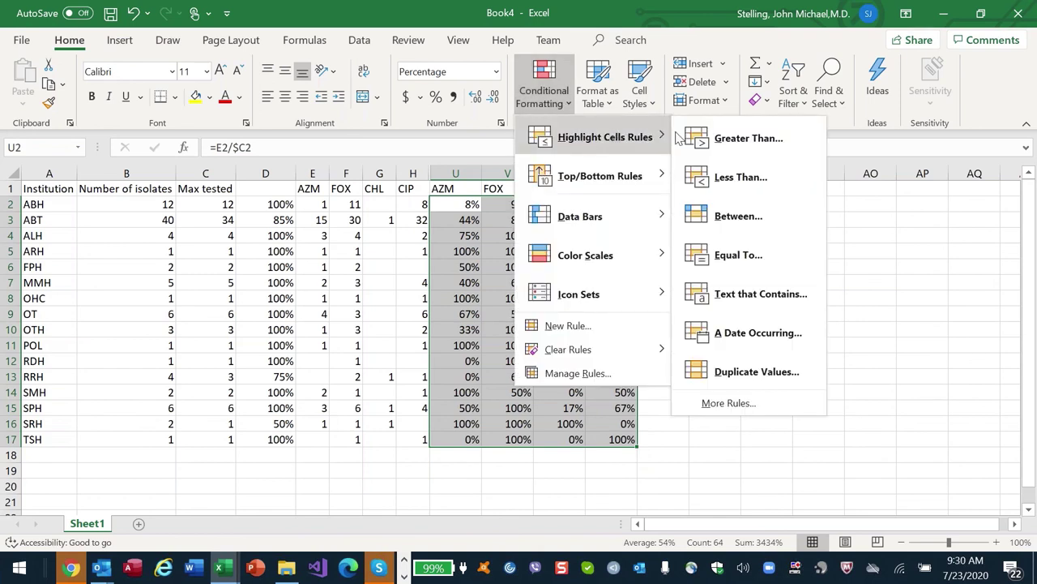
{"action": "left_click", "coordinate": [734, 140]}
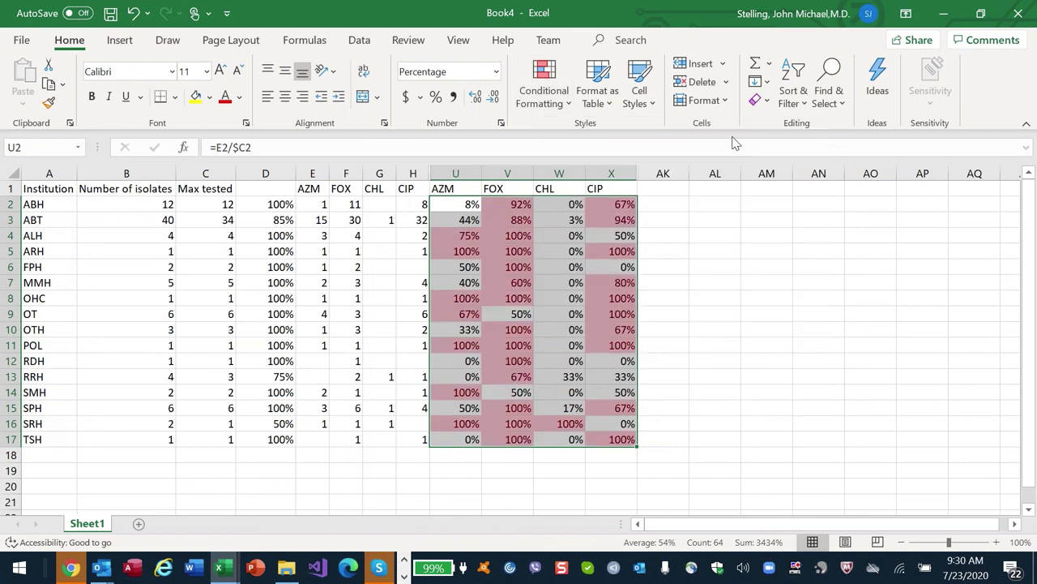
{"action": "type", "text": "9"}
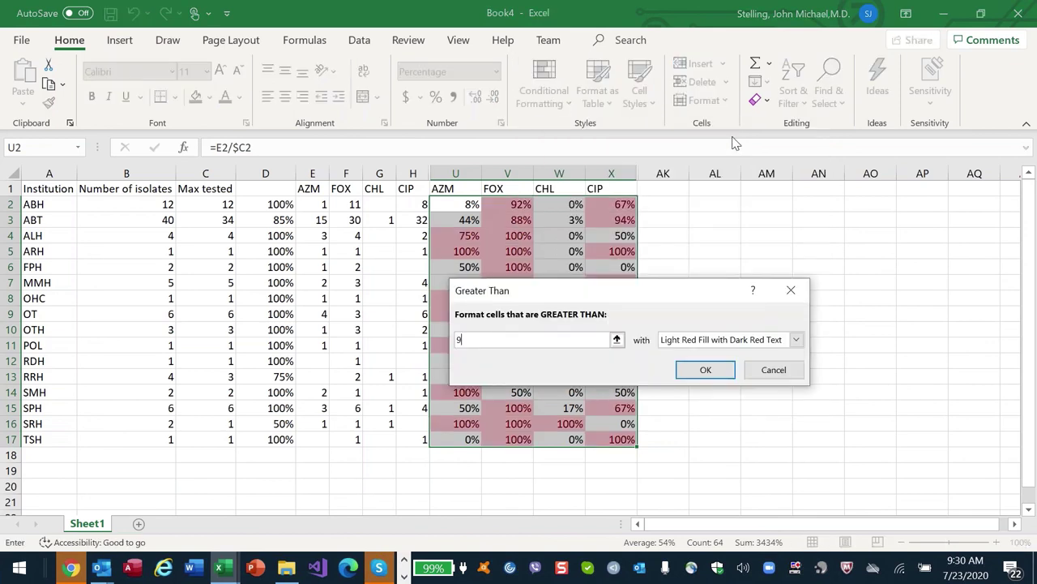
{"action": "type", "text": "0%"}
{"action": "left_click", "coordinate": [740, 341]}
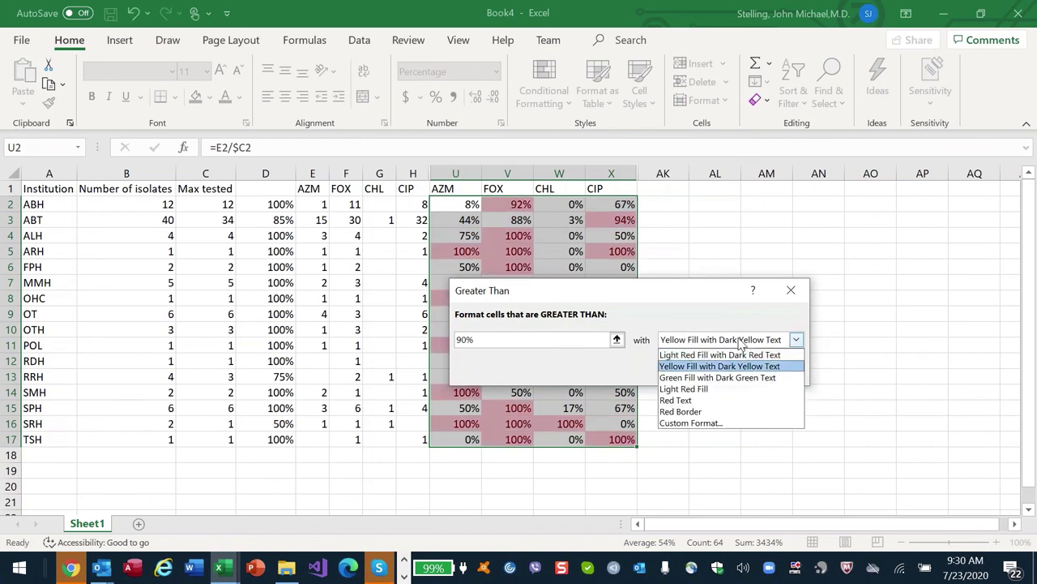
{"action": "left_click", "coordinate": [719, 375]}
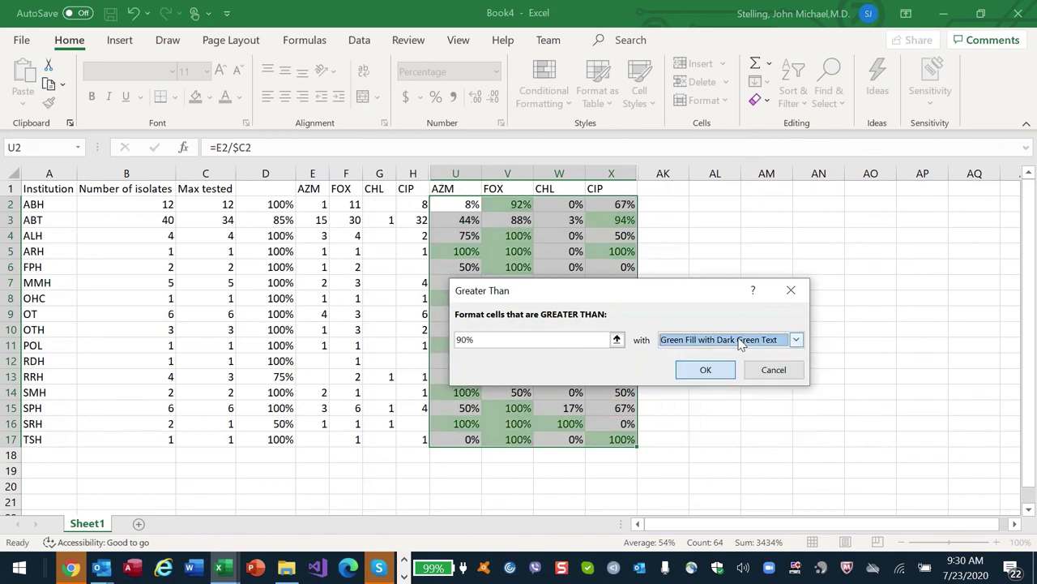
{"action": "key", "text": "Return"}
{"action": "key", "text": "Up"}
{"action": "key", "text": "Right"}
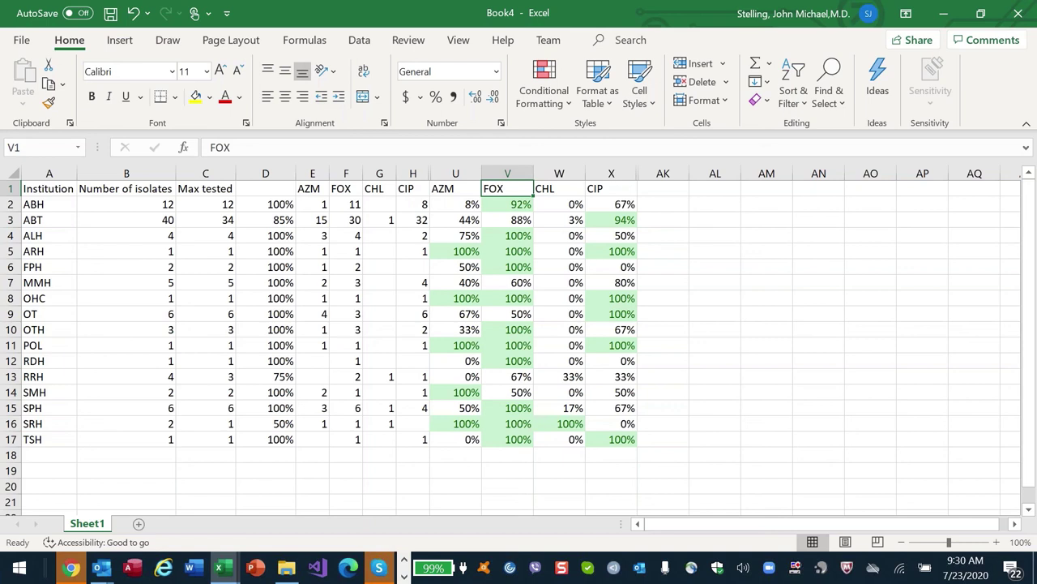
{"action": "key", "text": "Down"}
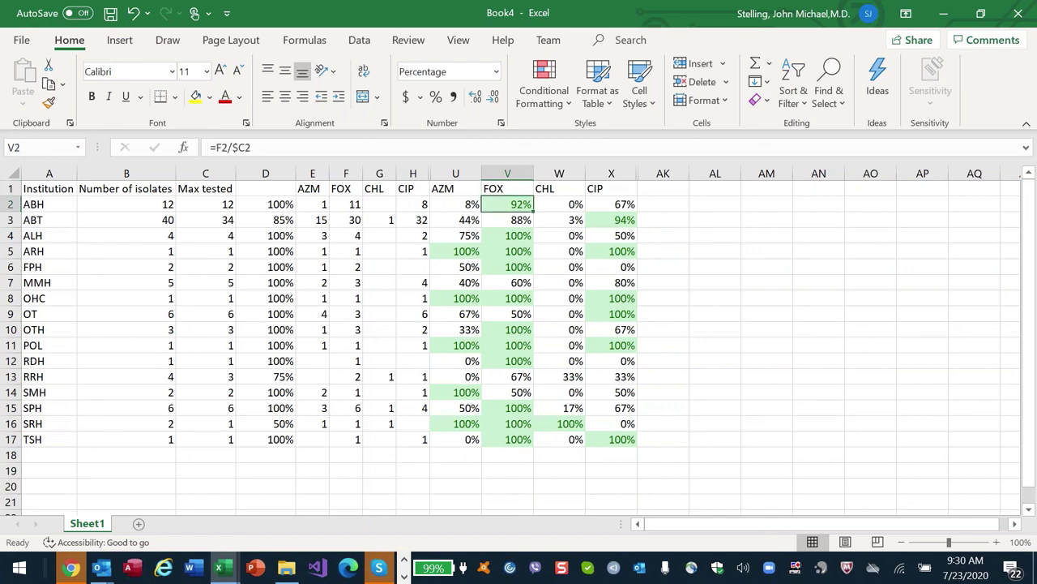
- Examine the FOX percentages in column V across the institutions
{"action": "key", "text": "Down"}
{"action": "key", "text": "Down"}
{"action": "key", "text": "Down"}
{"action": "key", "text": "Down"}
{"action": "key", "text": "Down"}
{"action": "key", "text": "Down"}
{"action": "key", "text": "Down"}
{"action": "key", "text": "Down"}
{"action": "key", "text": "Down"}
{"action": "key", "text": "Down"}
{"action": "key", "text": "Down"}
{"action": "key", "text": "Down"}
{"action": "key", "text": "Up"}
{"action": "key", "text": "Up"}
{"action": "key", "text": "Up"}
{"action": "key", "text": "Up"}
{"action": "key", "text": "Up"}
{"action": "key", "text": "Up"}
{"action": "key", "text": "Up"}
{"action": "key", "text": "Up"}
{"action": "key", "text": "Up"}
{"action": "key", "text": "Up"}
{"action": "key", "text": "Up"}
{"action": "key", "text": "Up"}
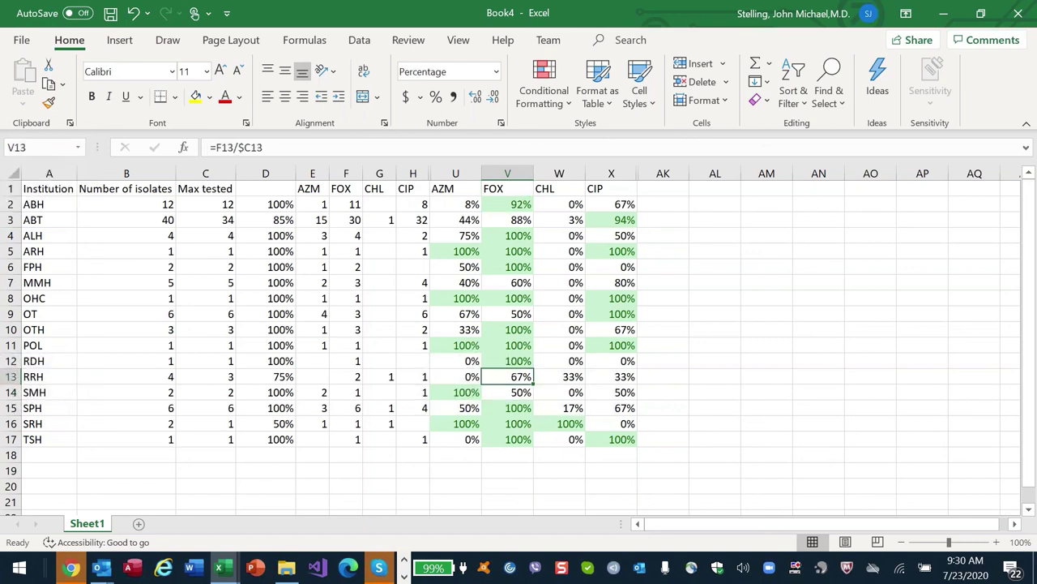
- Compare ARH's AZM percentage in U5 with its AZM isolate count in E5
{"action": "key", "text": "Left"}
{"action": "key", "text": "Down"}
{"action": "key", "text": "Down"}
{"action": "key", "text": "Down"}
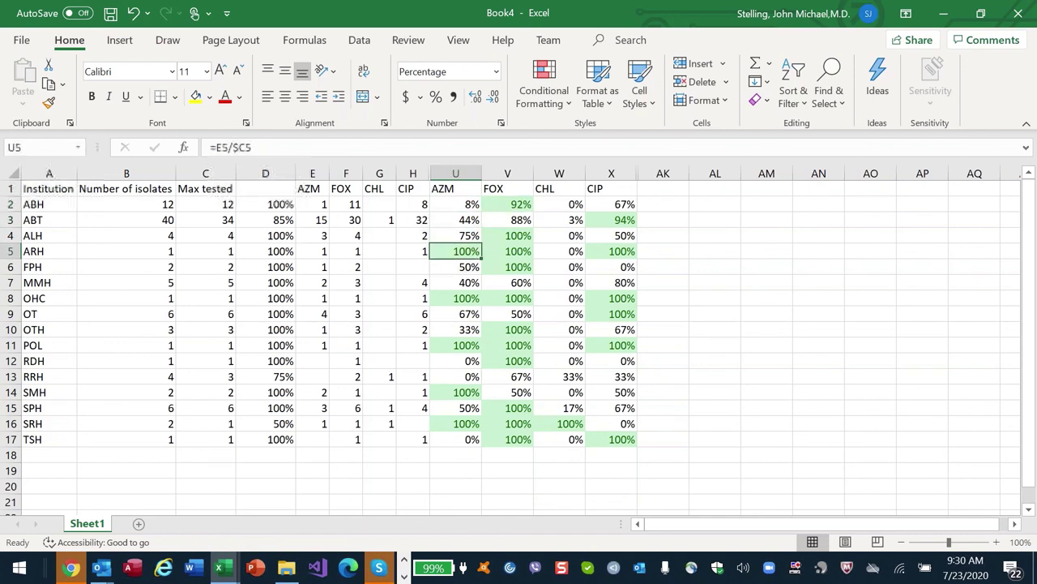
{"action": "key", "text": "Left"}
{"action": "key", "text": "Left"}
{"action": "key", "text": "Left"}
{"action": "key", "text": "Left"}
{"action": "key", "text": "Right"}
{"action": "key", "text": "Right"}
{"action": "key", "text": "Right"}
{"action": "key", "text": "Right"}
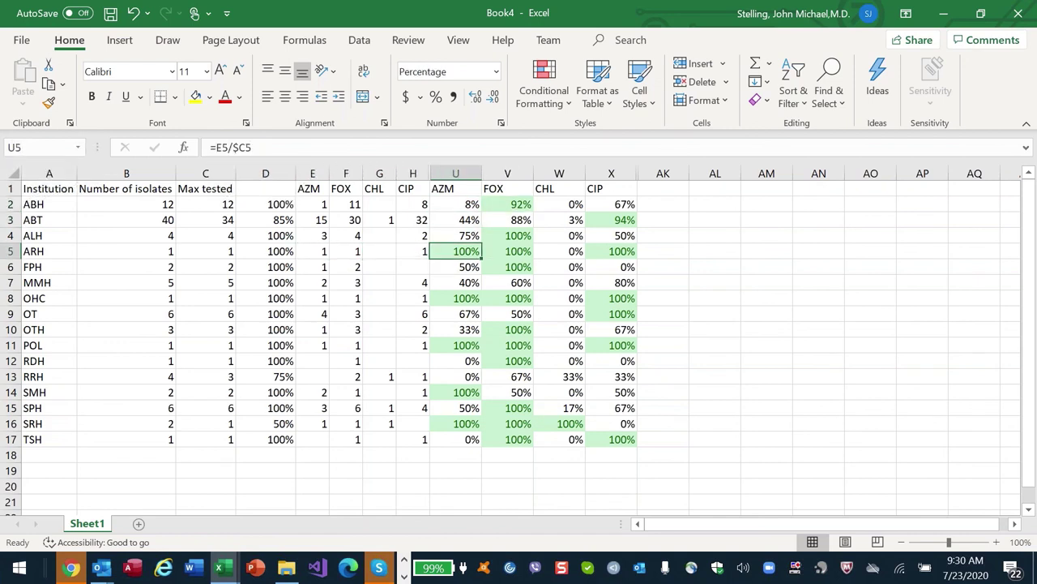
- Examine the AZM percentages in column U for the institutions from ARH down to RRH
{"action": "key", "text": "Down"}
{"action": "key", "text": "Down"}
{"action": "key", "text": "Down"}
{"action": "key", "text": "Down"}
{"action": "key", "text": "Down"}
{"action": "key", "text": "Down"}
{"action": "key", "text": "Down"}
{"action": "key", "text": "Down"}
{"action": "key", "text": "Up"}
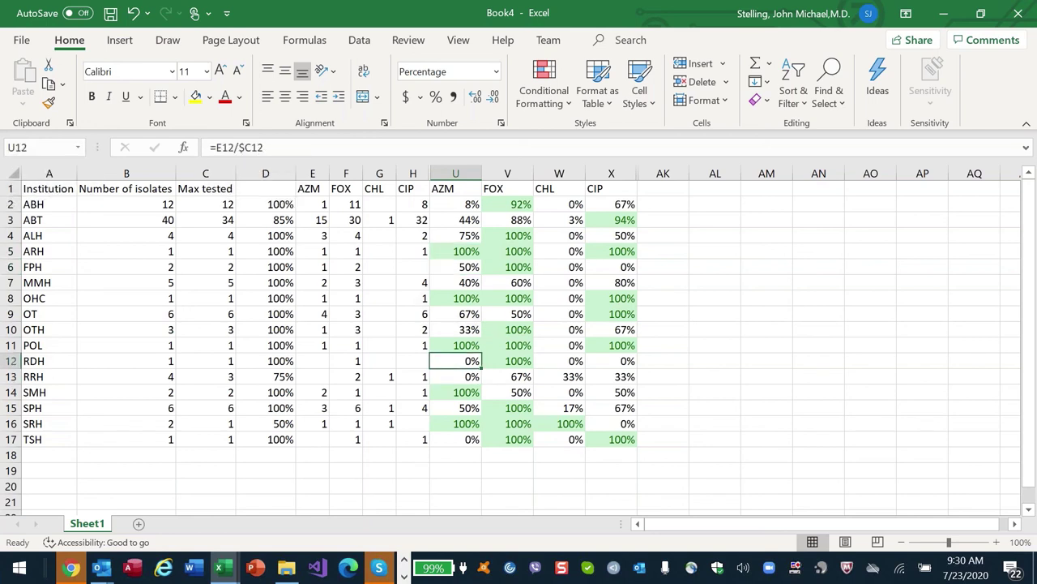
{"action": "key", "text": "Up"}
{"action": "key", "text": "Up"}
{"action": "key", "text": "Up"}
{"action": "key", "text": "Up"}
{"action": "key", "text": "Up"}
{"action": "key", "text": "Up"}
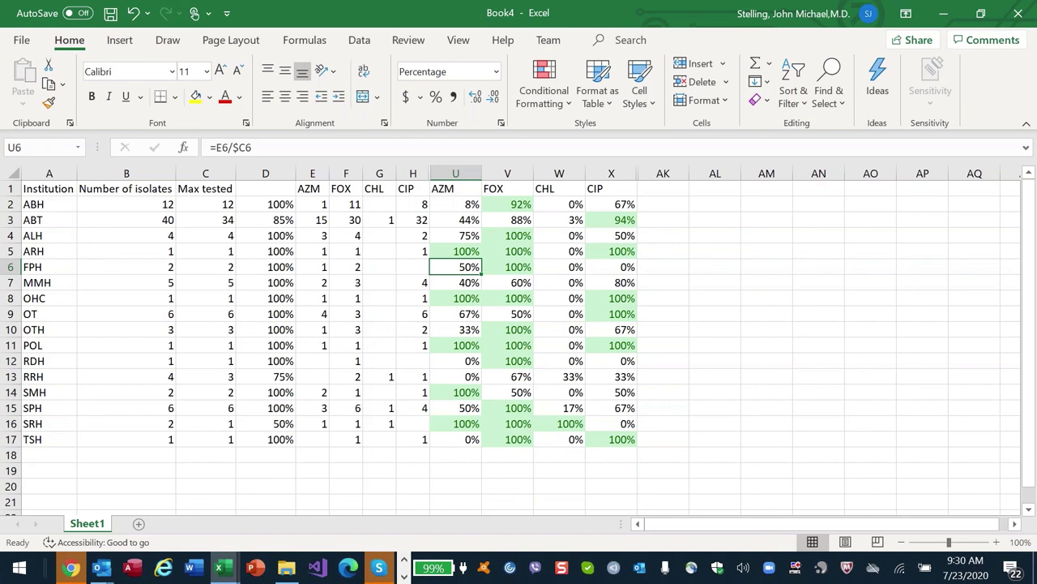
- Unhide the antibiotic percentage columns Y through AJ
{"action": "key", "text": "Up"}
{"action": "key", "text": "Up"}
{"action": "key", "text": "Up"}
{"action": "key", "text": "Up"}
{"action": "key", "text": "Up"}
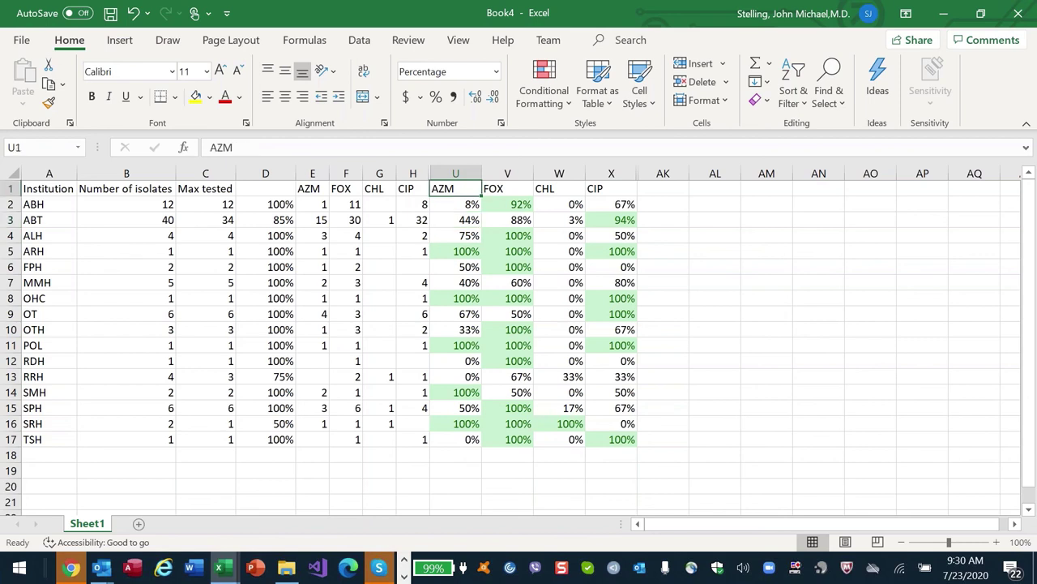
{"action": "key", "text": "ctrl+shift+Right"}
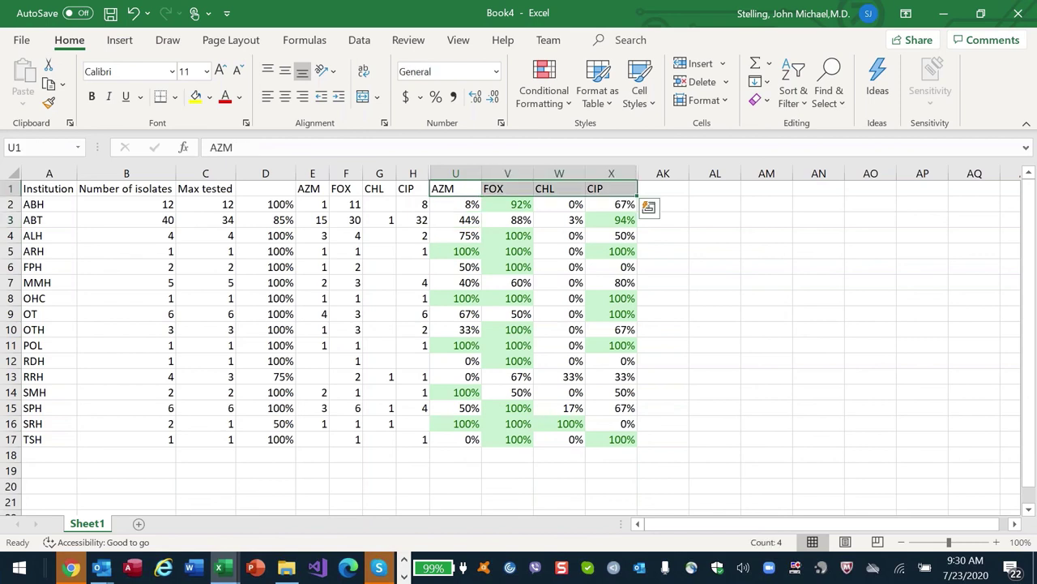
{"action": "key", "text": "shift+Right"}
{"action": "key", "text": "alt+o"}
{"action": "key", "text": "c"}
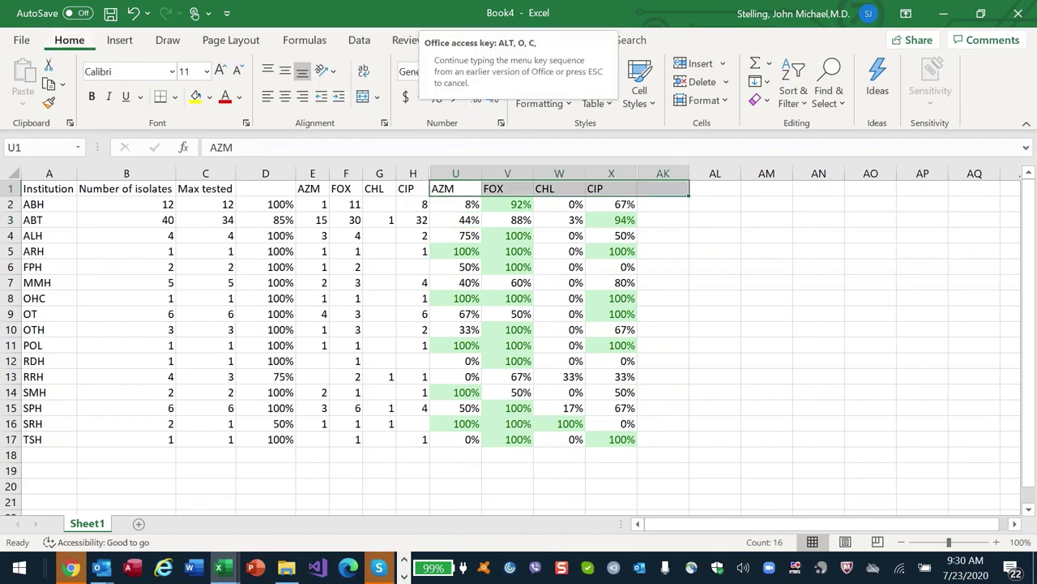
{"action": "key", "text": "u"}
- Unhide the antibiotic count columns I through T between CIP and the AZM percentages
{"action": "left_click_drag", "start_coordinate": [375, 188], "coordinate": [456, 188]}
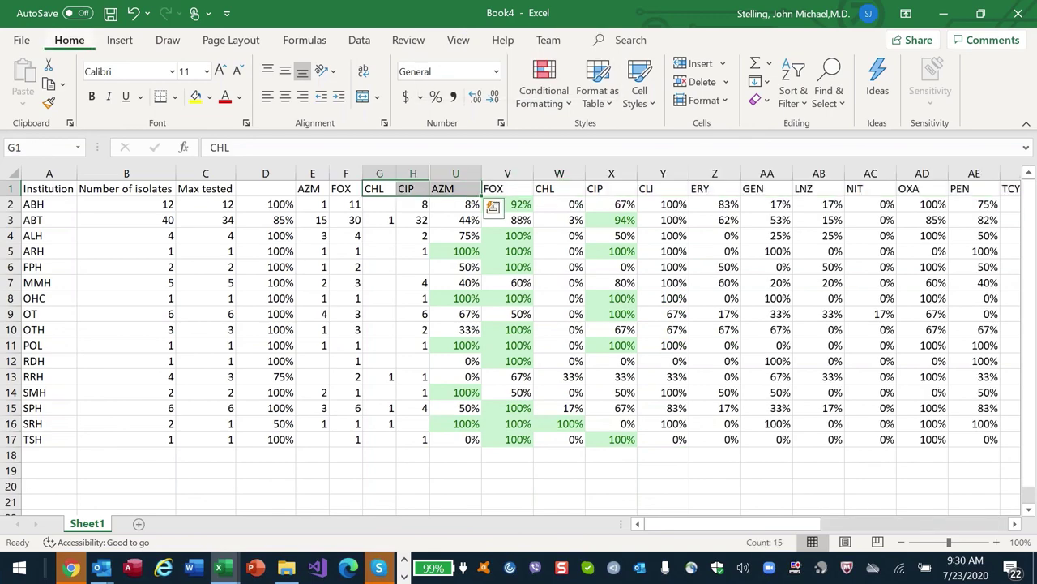
{"action": "key", "text": "alt+o"}
{"action": "key", "text": "c"}
{"action": "key", "text": "u"}
- Review the antibiotic count and percentage columns along row 1, from CHL in column G through DAP in column AJ
{"action": "key", "text": "Right"}
{"action": "key", "text": "Right"}
{"action": "key", "text": "Right"}
{"action": "key", "text": "Right"}
{"action": "key", "text": "Right"}
{"action": "key", "text": "Right"}
{"action": "key", "text": "Right"}
{"action": "key", "text": "Right"}
{"action": "key", "text": "Right"}
{"action": "key", "text": "Right"}
{"action": "key", "text": "Right"}
{"action": "key", "text": "Right"}
{"action": "key", "text": "Right"}
{"action": "key", "text": "Right"}
{"action": "key", "text": "Right"}
{"action": "key", "text": "Right"}
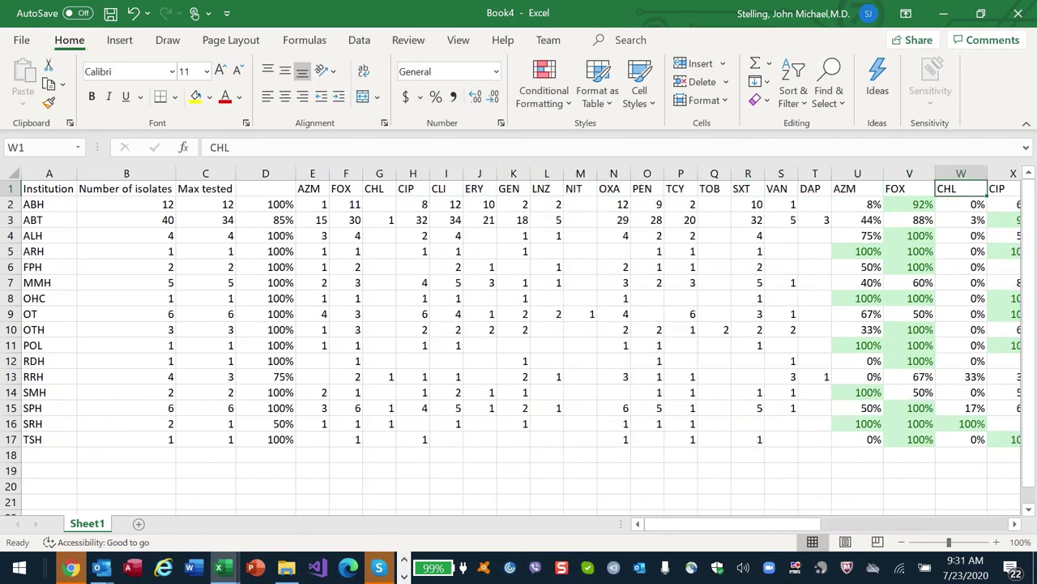
{"action": "key", "text": "Right"}
{"action": "key", "text": "Right"}
{"action": "key", "text": "Right"}
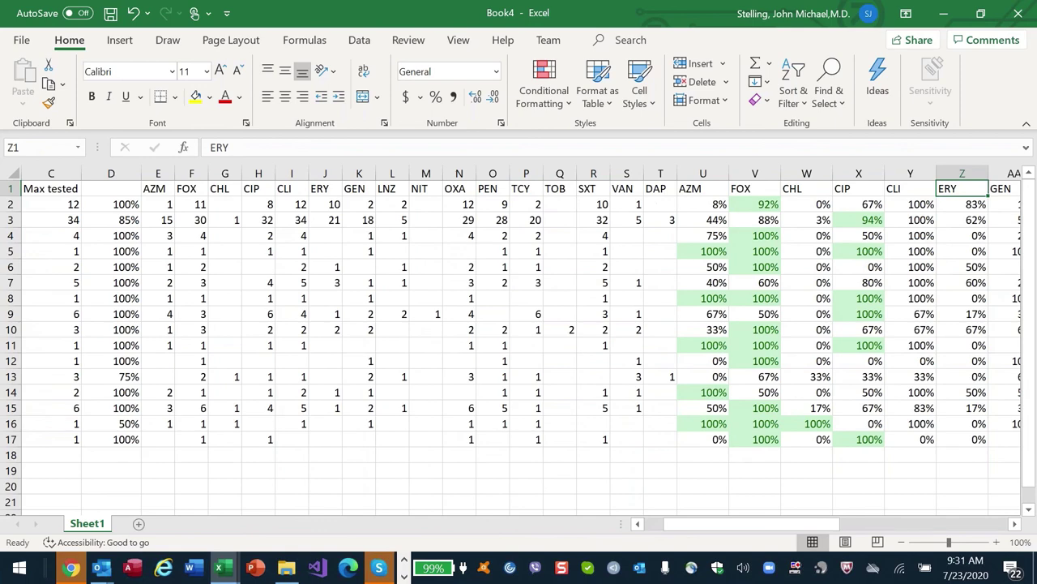
{"action": "key", "text": "Right"}
{"action": "key", "text": "Right"}
{"action": "key", "text": "Right"}
{"action": "key", "text": "Right"}
{"action": "key", "text": "Right"}
{"action": "key", "text": "Right"}
{"action": "key", "text": "Right"}
{"action": "key", "text": "Right"}
{"action": "key", "text": "Right"}
{"action": "key", "text": "Right"}
{"action": "key", "text": "Right"}
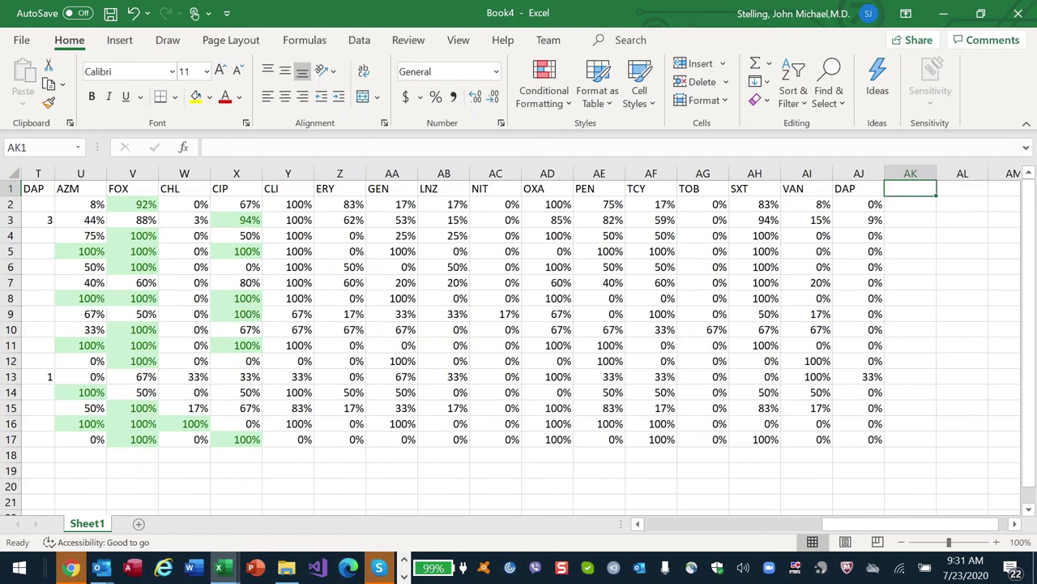
{"action": "left_click_drag", "start_coordinate": [80, 188], "coordinate": [859, 439]}
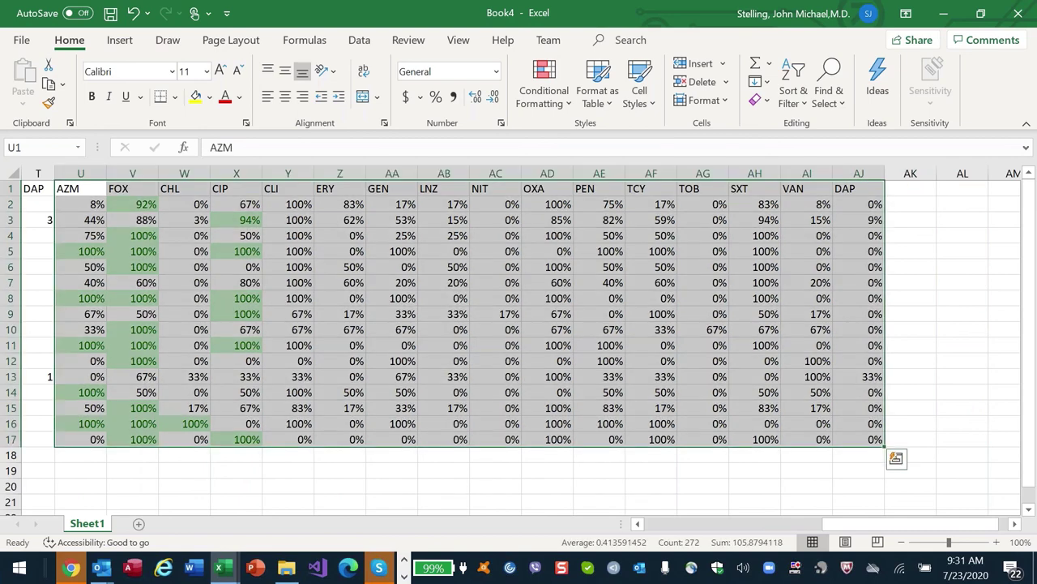
{"action": "key", "text": "alt+h"}
{"action": "key", "text": "l"}
{"action": "key", "text": "h"}
{"action": "key", "text": "g"}
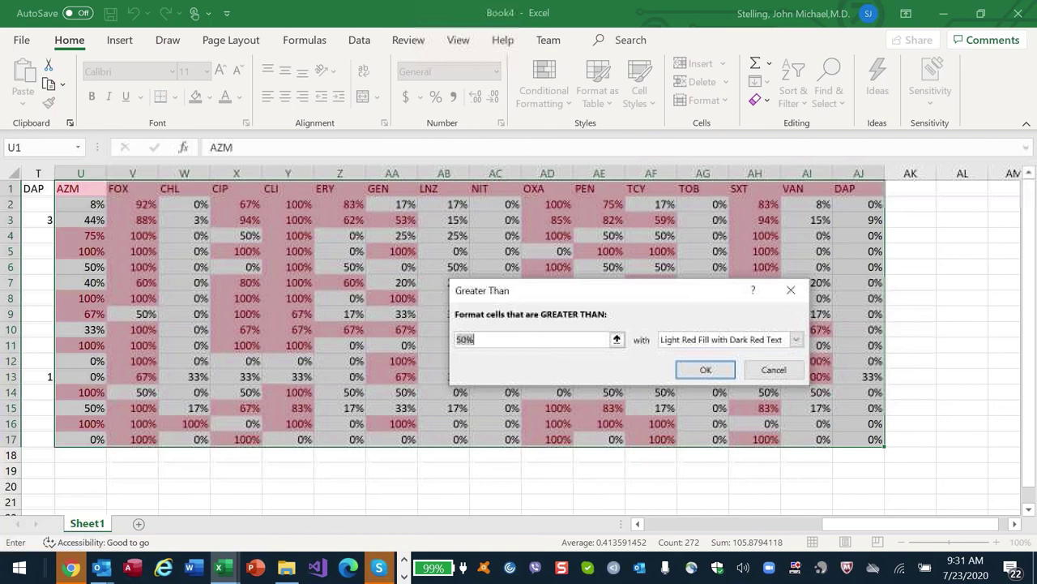
{"action": "key", "text": "Escape"}
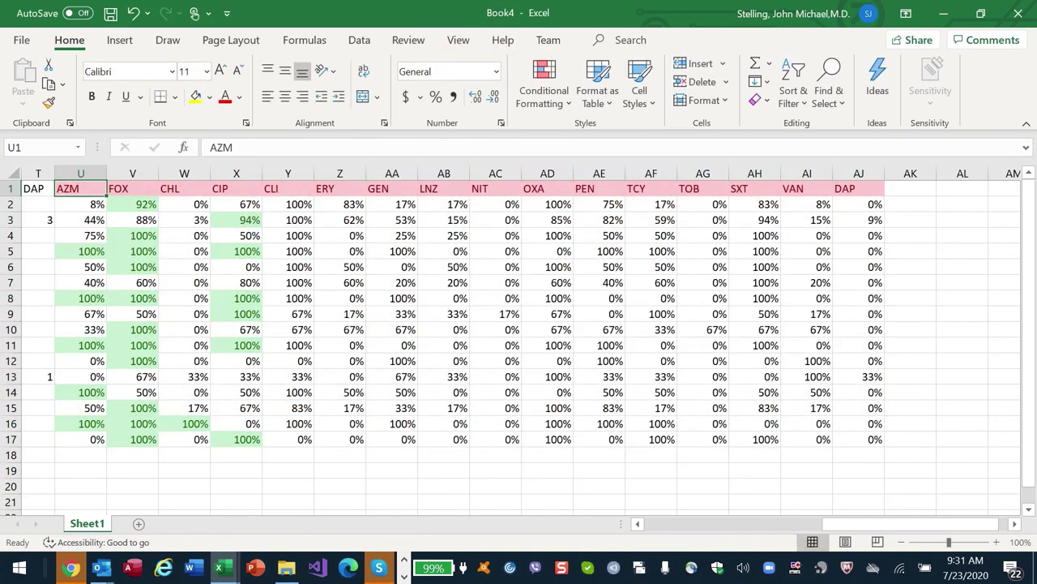
- Highlight values greater than 90% in U1:AJ17 with Green Fill with Dark Green Text using conditional formatting
{"action": "key", "text": "ctrl+shift+Down"}
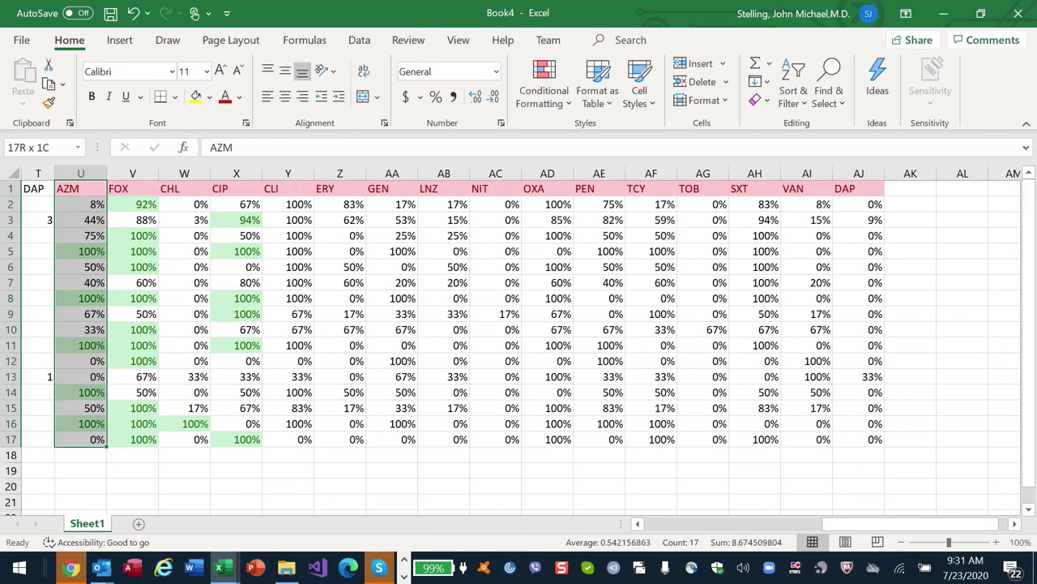
{"action": "key", "text": "ctrl+shift+Right"}
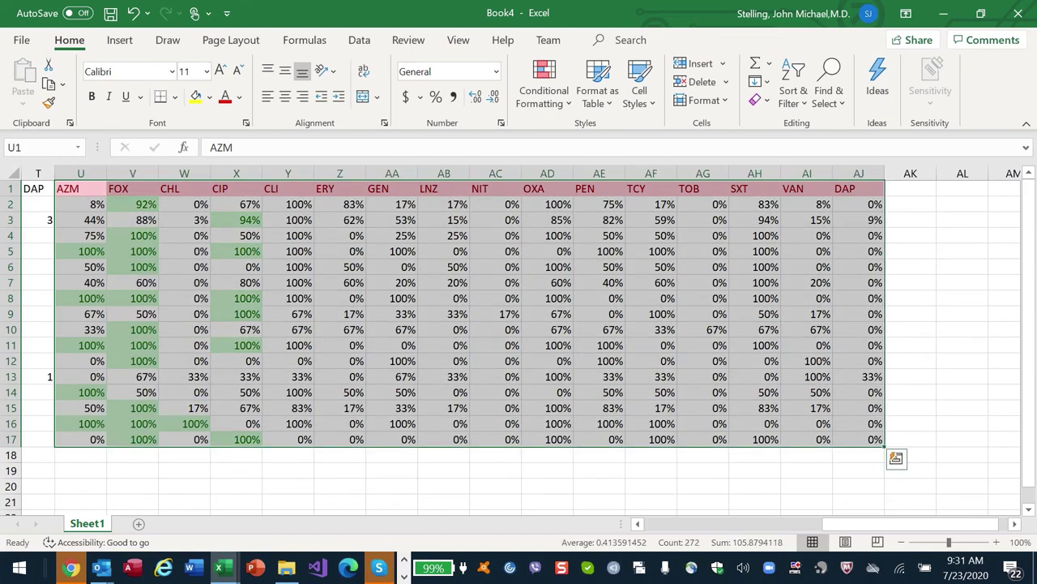
{"action": "key", "text": "ctrl+1"}
{"action": "key", "text": "Escape"}
{"action": "key", "text": "alt+h"}
{"action": "type", "text": "l"}
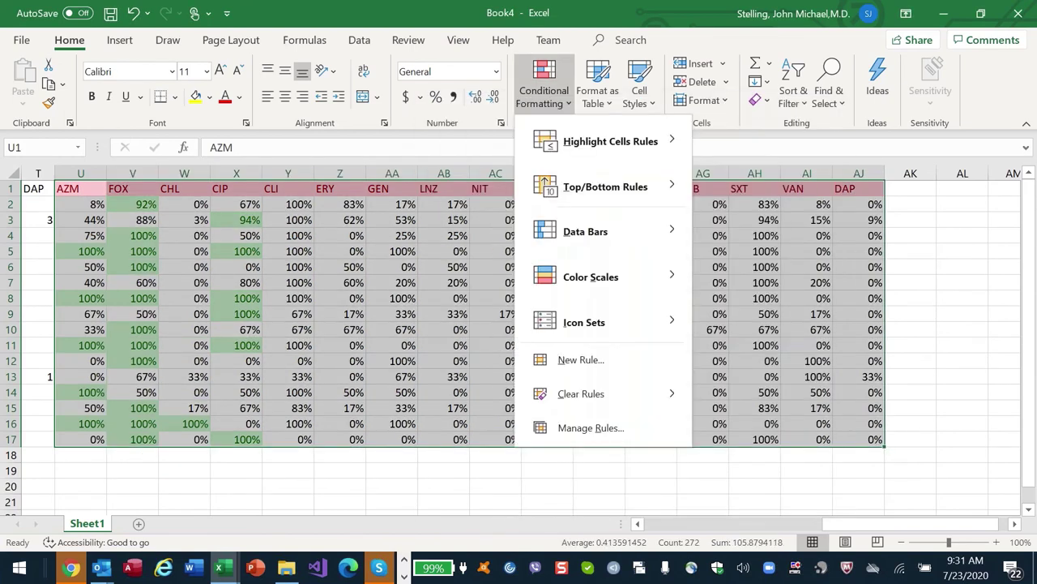
{"action": "type", "text": "hg90%"}
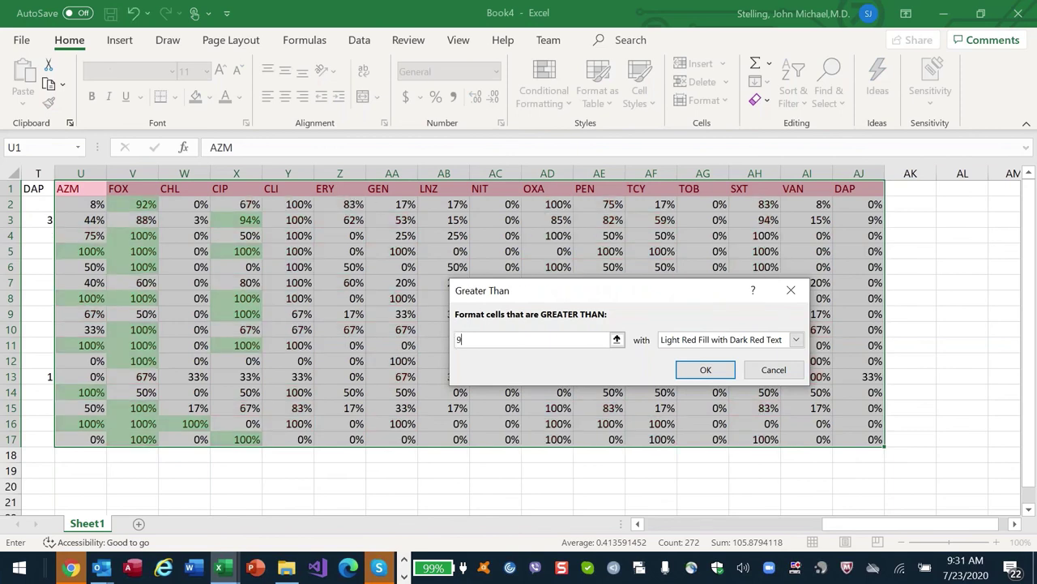
{"action": "left_click", "coordinate": [770, 341]}
{"action": "key", "text": "Down"}
{"action": "key", "text": "Down"}
{"action": "key", "text": "Down"}
{"action": "key", "text": "Up"}
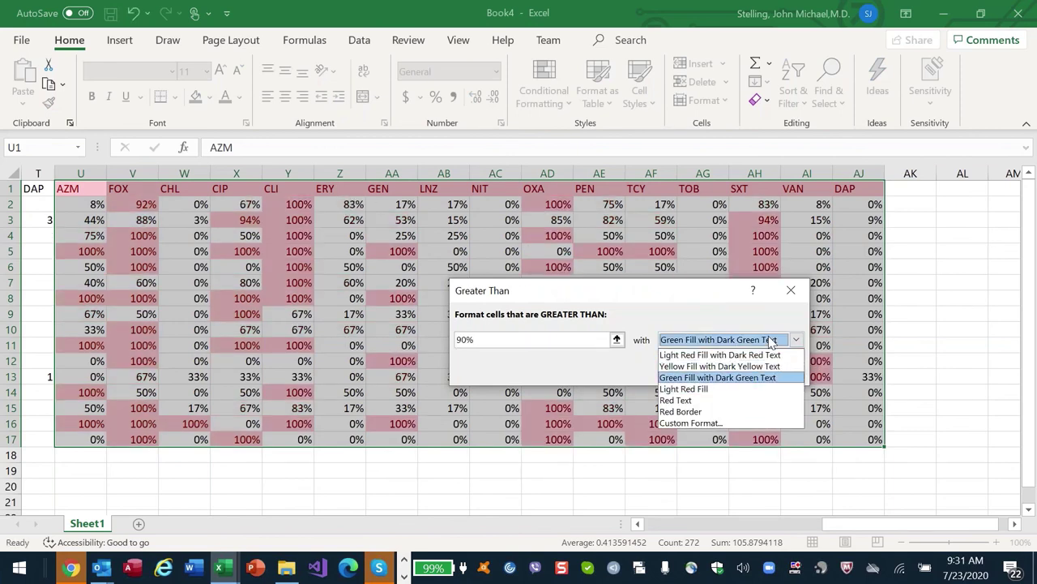
{"action": "key", "text": "Return"}
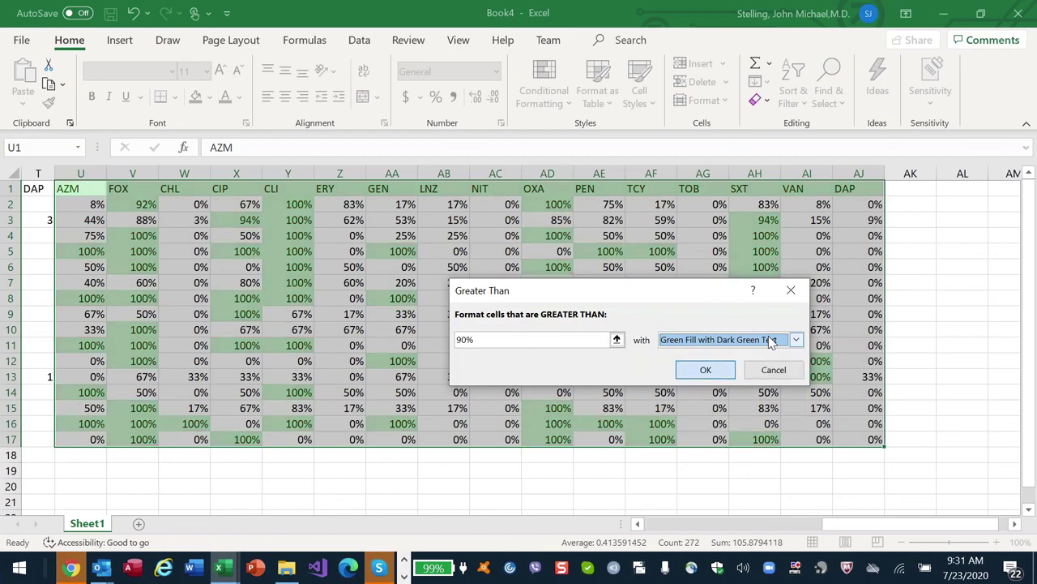
{"action": "key", "text": "Return"}
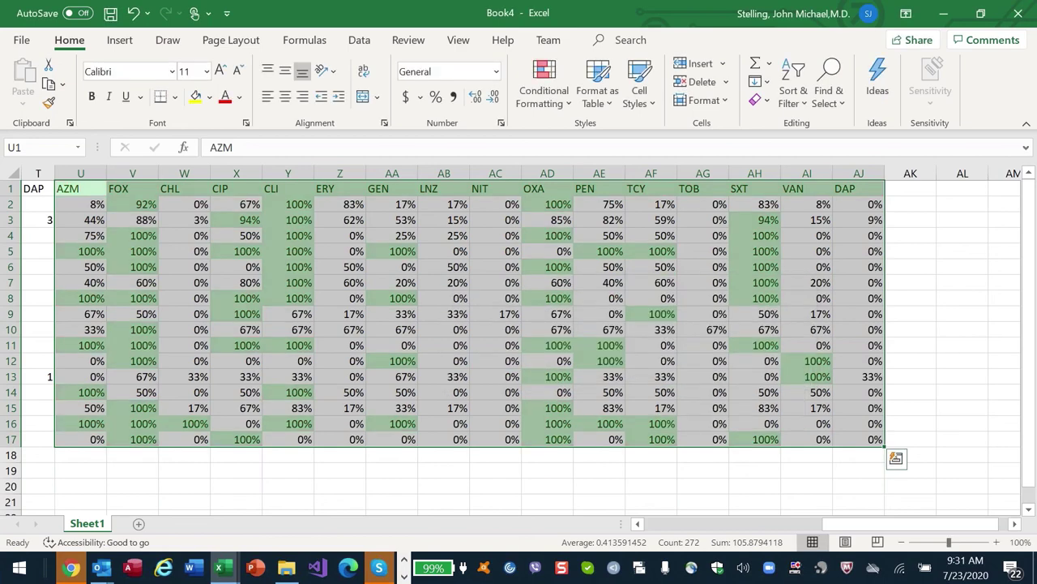
- Hide the CHL percentage column W
{"action": "key", "text": "Left"}
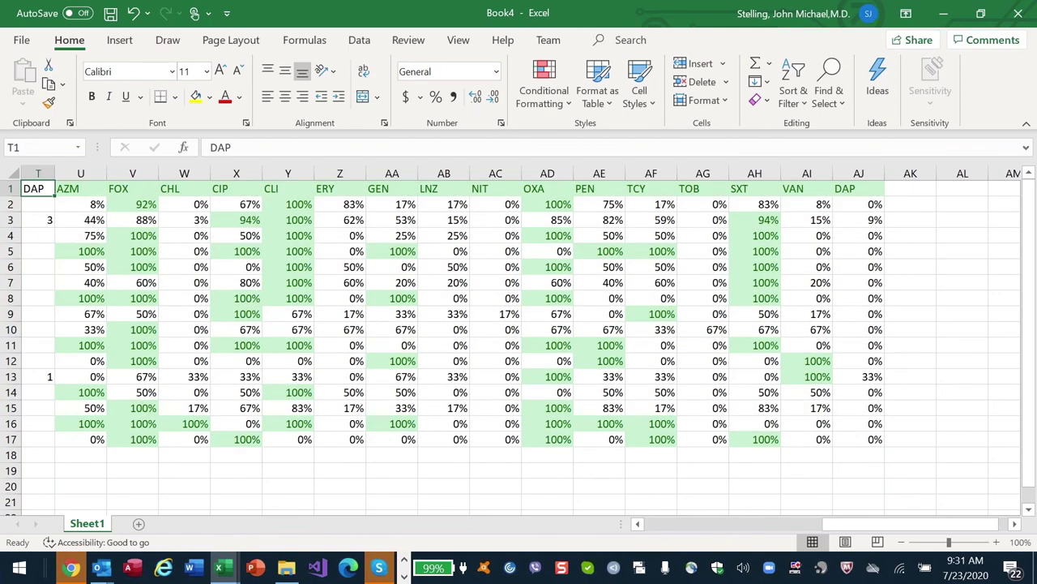
{"action": "key", "text": "Left"}
{"action": "key", "text": "Left"}
{"action": "key", "text": "Right"}
{"action": "key", "text": "Right"}
{"action": "key", "text": "Right"}
{"action": "key", "text": "Right"}
{"action": "key", "text": "Right"}
{"action": "key", "text": "alt+o"}
{"action": "key", "text": "c"}
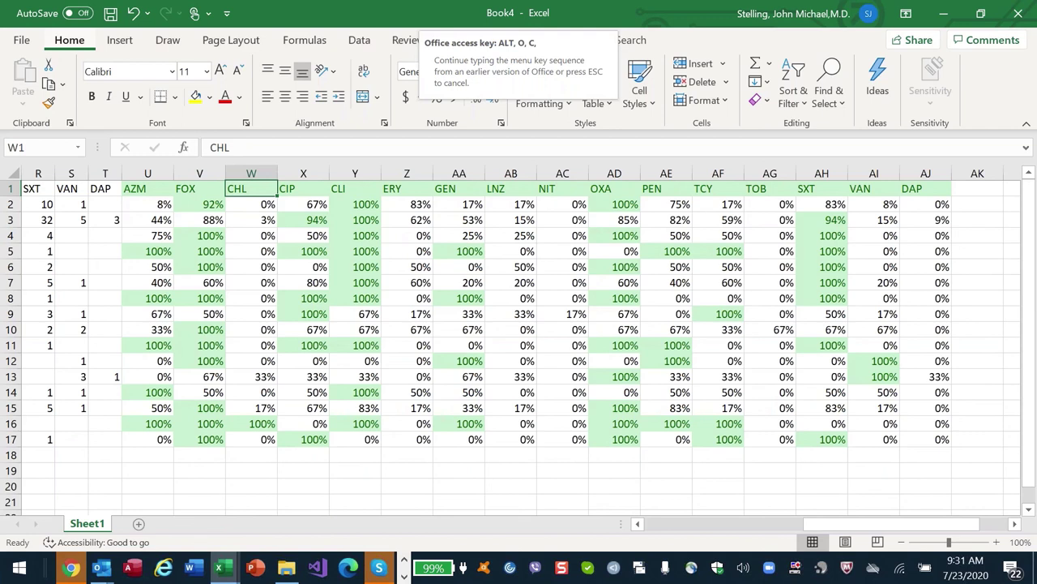
{"action": "key", "text": "h"}
- Hide the ERY percentage column Z
{"action": "key", "text": "Right"}
{"action": "key", "text": "Right"}
{"action": "key", "text": "Right"}
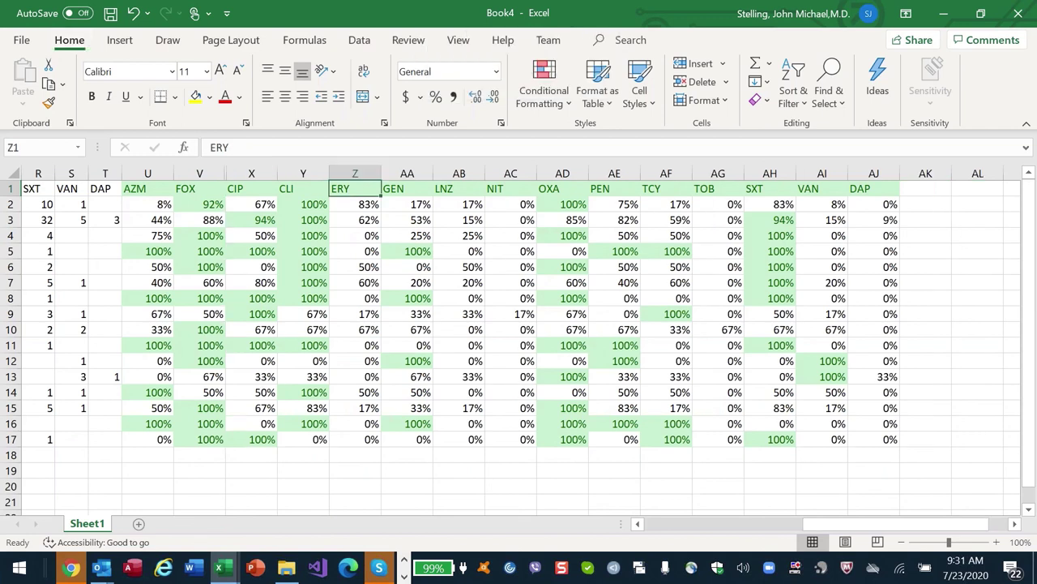
{"action": "key", "text": "Down"}
{"action": "key", "text": "Up"}
{"action": "key", "text": "alt+o"}
{"action": "key", "text": "c"}
{"action": "key", "text": "h"}
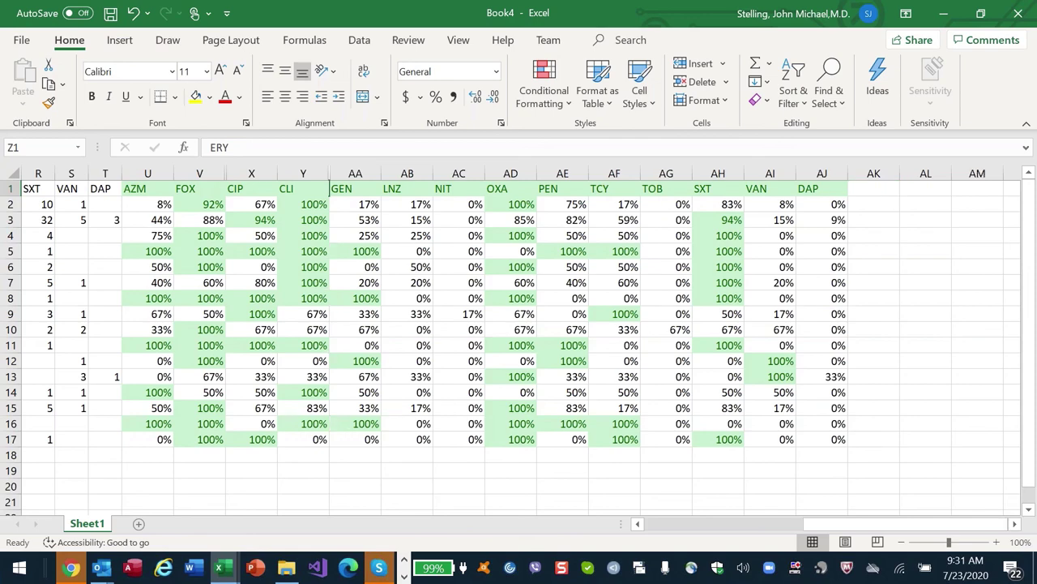
- Hide the GEN and LNZ percentage columns AA and AB
{"action": "key", "text": "Right"}
{"action": "key", "text": "shift+Right"}
{"action": "key", "text": "alt+o"}
{"action": "key", "text": "c"}
{"action": "key", "text": "h"}
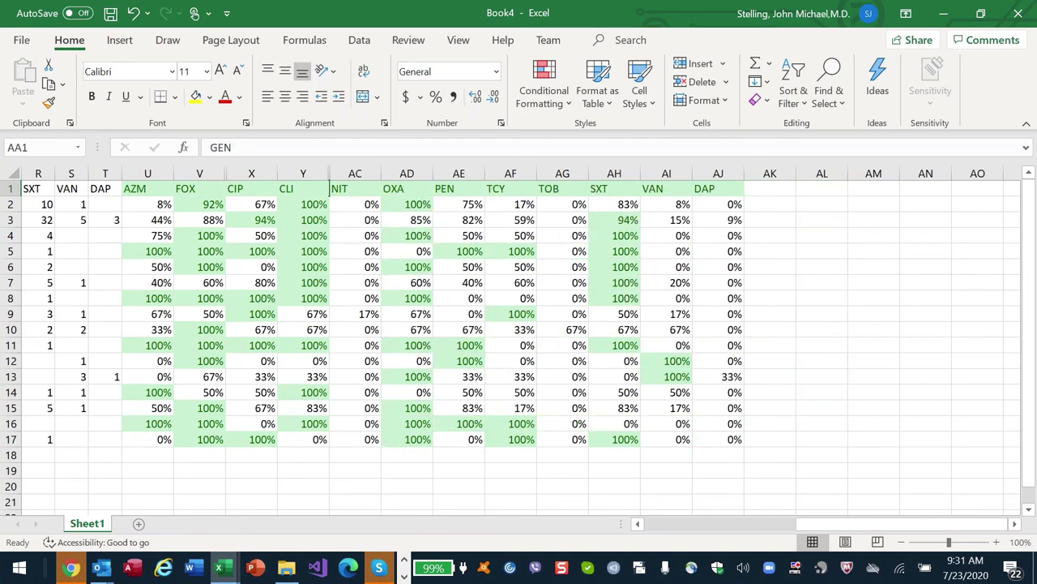
- Hide the NIT percentage column AC and the PEN percentage column AE
{"action": "key", "text": "Right"}
{"action": "key", "text": "alt+o"}
{"action": "key", "text": "c"}
{"action": "key", "text": "h"}
{"action": "key", "text": "Right"}
{"action": "key", "text": "Right"}
{"action": "key", "text": "alt+o"}
{"action": "key", "text": "c"}
{"action": "key", "text": "h"}
{"action": "key", "text": "Right"}
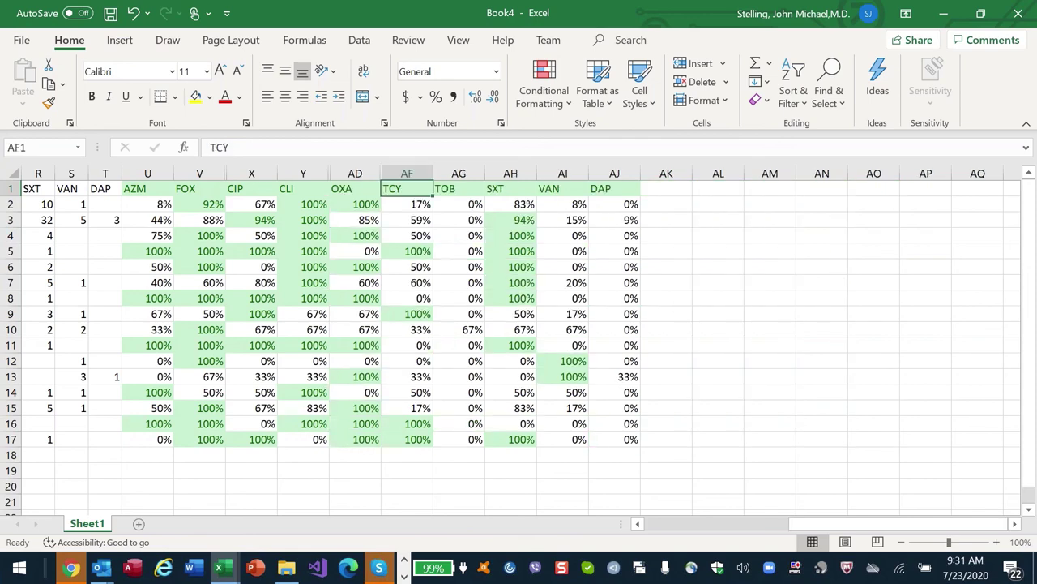
- Hide the TCY and TOB percentage columns AF and AG
{"action": "key", "text": "shift+Right"}
{"action": "key", "text": "alt+o"}
{"action": "key", "text": "c"}
{"action": "key", "text": "h"}
- Hide the VAN percentage column AI and the DAP percentage column AJ
{"action": "key", "text": "Right"}
{"action": "key", "text": "Right"}
{"action": "key", "text": "alt+o"}
{"action": "key", "text": "c"}
{"action": "key", "text": "h"}
{"action": "key", "text": "Right"}
{"action": "key", "text": "alt+o"}
{"action": "key", "text": "c"}
{"action": "key", "text": "h"}
- Review the headers of the remaining antibiotic percentage columns, from SXT back to FOX and forward again
{"action": "key", "text": "Left"}
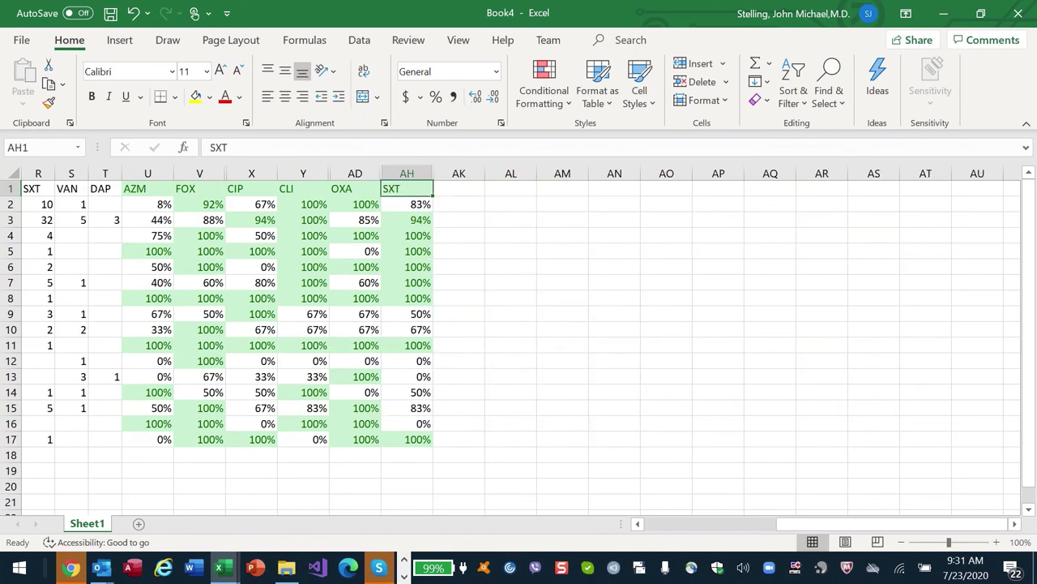
{"action": "key", "text": "Left"}
{"action": "key", "text": "Left"}
{"action": "key", "text": "Left"}
{"action": "key", "text": "Left"}
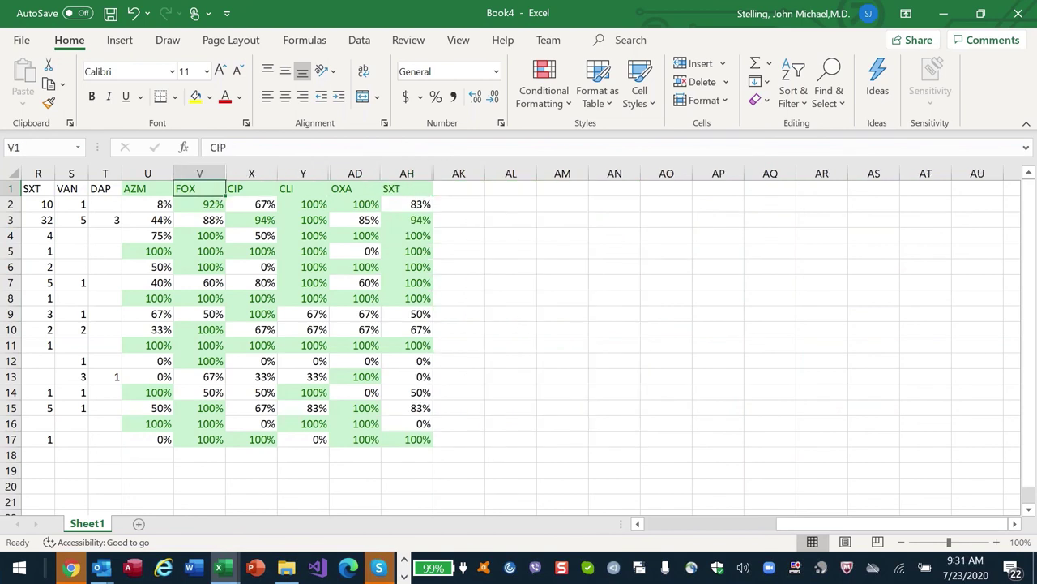
{"action": "key", "text": "Left"}
{"action": "key", "text": "Right"}
{"action": "left_click", "coordinate": [303, 188]}
{"action": "left_click", "coordinate": [355, 188]}
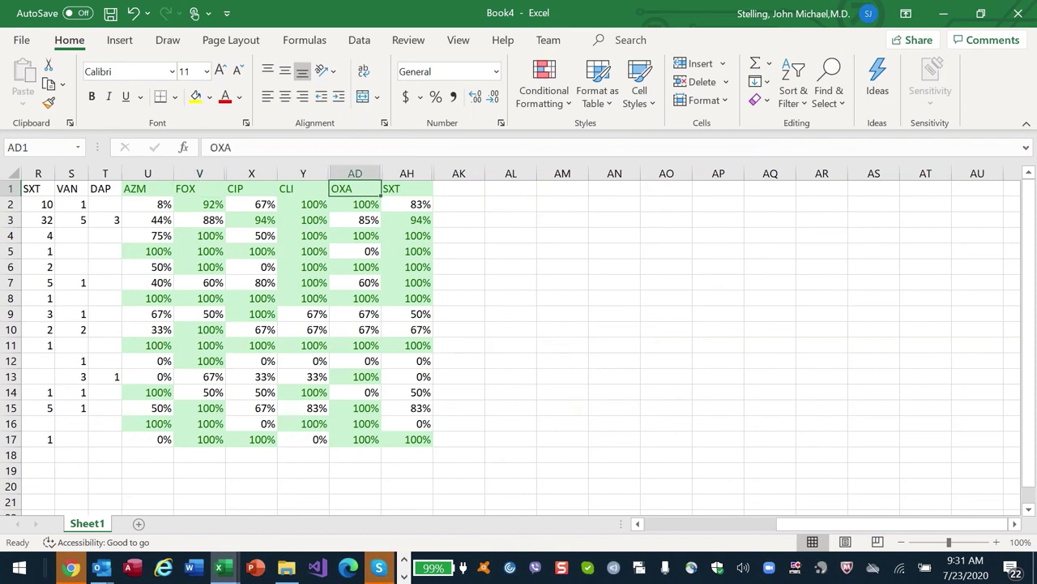
{"action": "left_click", "coordinate": [303, 188]}
{"action": "left_click", "coordinate": [407, 188]}
- Examine the testing percentages in the SXT column for rows 2 to 6 and in the neighbouring OXA column
{"action": "left_click", "coordinate": [407, 205]}
{"action": "left_click", "coordinate": [406, 220]}
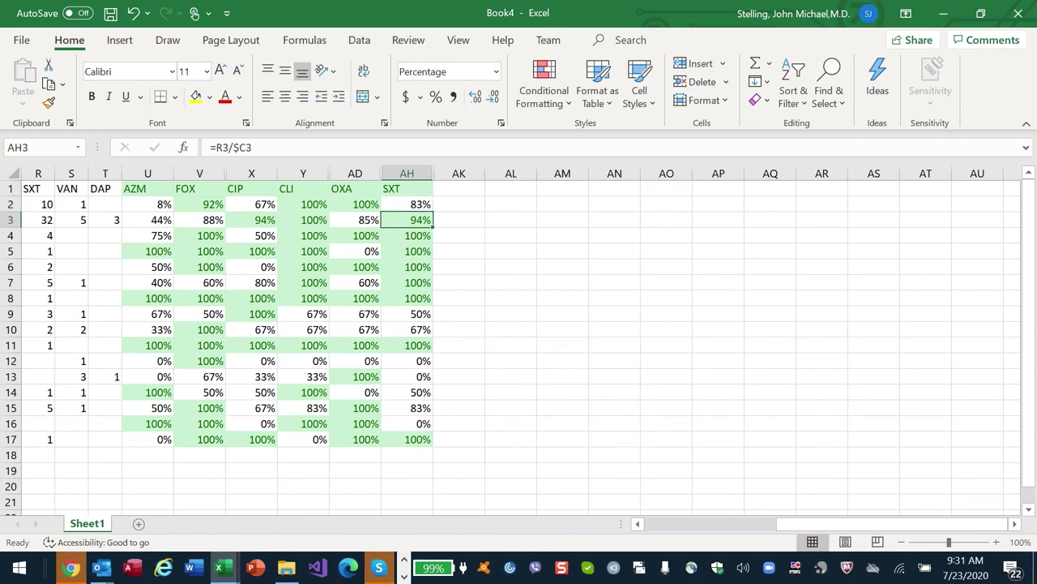
{"action": "left_click", "coordinate": [407, 235]}
{"action": "left_click", "coordinate": [407, 252]}
{"action": "left_click", "coordinate": [407, 267]}
{"action": "left_click", "coordinate": [355, 299]}
{"action": "left_click", "coordinate": [355, 251]}
- Go over the visible percentage headers from OXA back to AZM and select the header range from AZM to SXT
{"action": "left_click", "coordinate": [355, 188]}
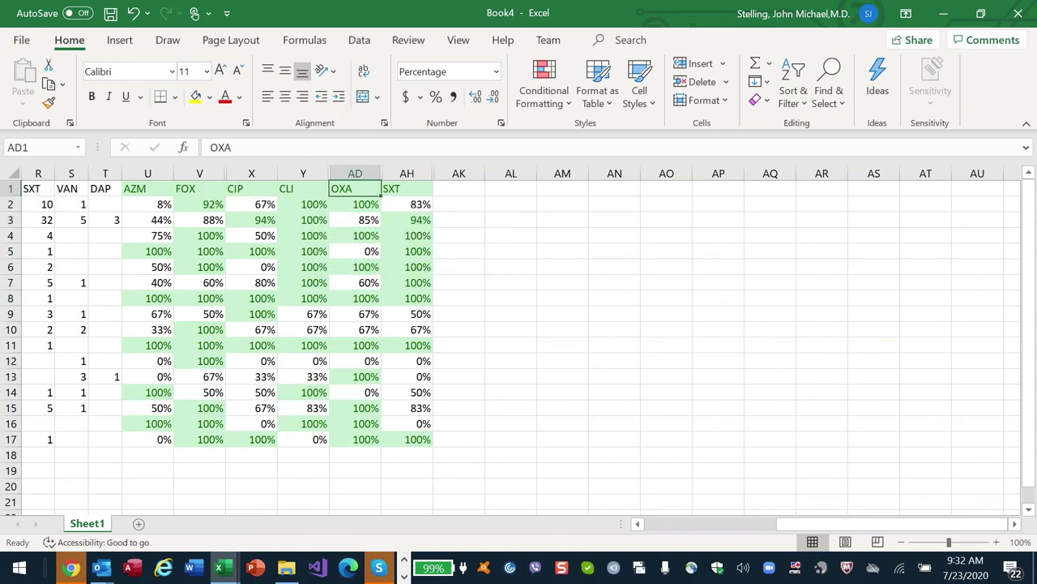
{"action": "left_click", "coordinate": [303, 188]}
{"action": "left_click", "coordinate": [252, 188]}
{"action": "left_click", "coordinate": [200, 188]}
{"action": "left_click", "coordinate": [148, 188]}
{"action": "left_click", "coordinate": [406, 188], "text": "shift"}
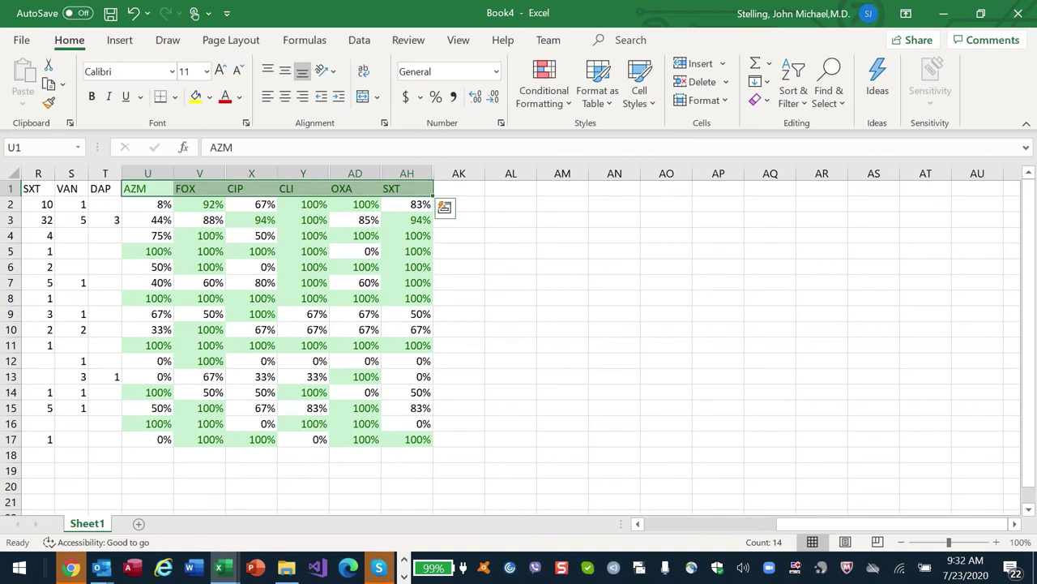
- Examine the AZM percentages in rows 2 and 3 and the FOX percentage in row 2
{"action": "left_click", "coordinate": [148, 204]}
{"action": "left_click", "coordinate": [147, 220]}
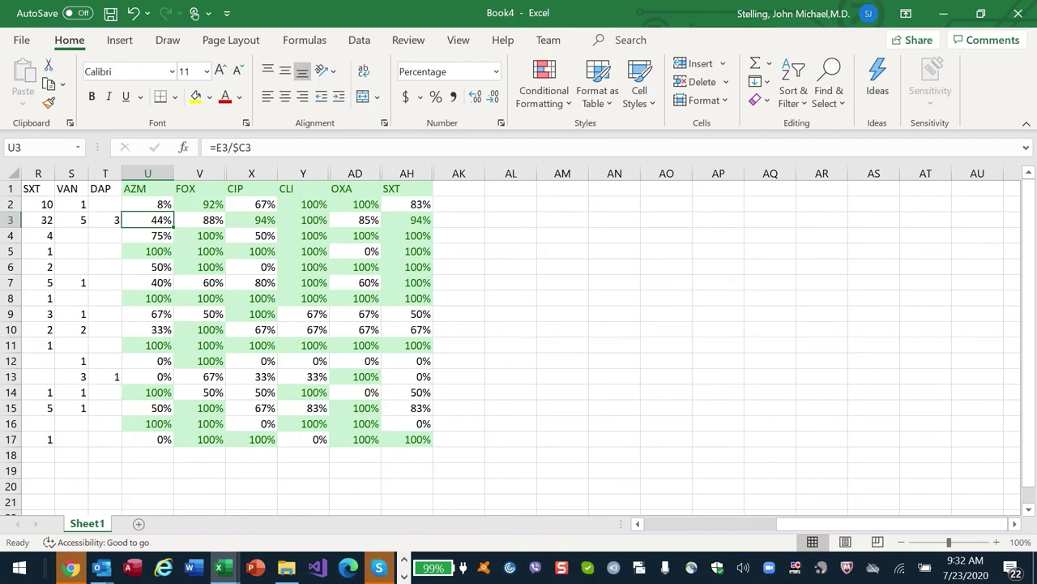
{"action": "left_click", "coordinate": [147, 205]}
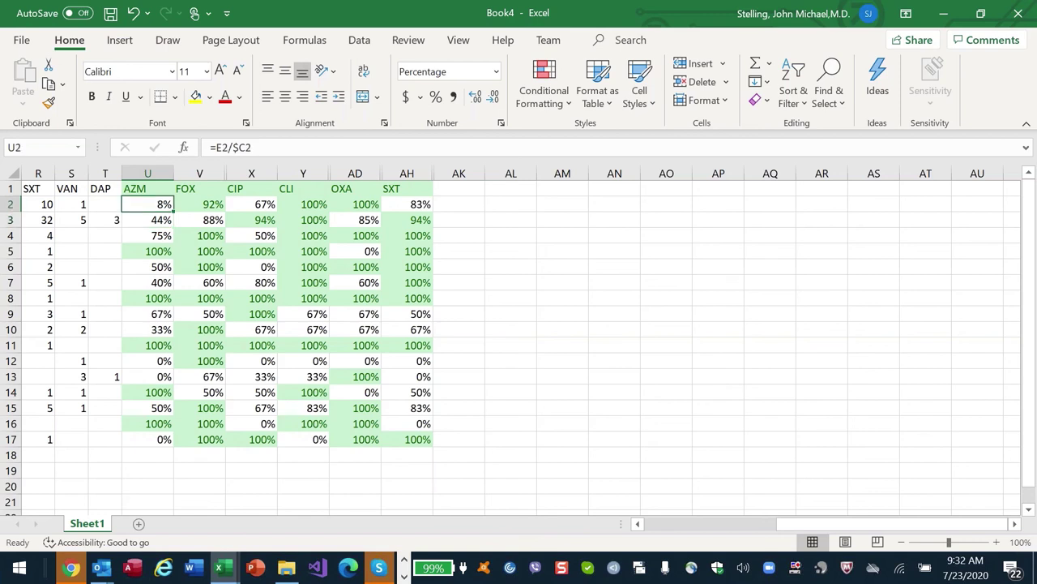
{"action": "key", "text": "Right"}
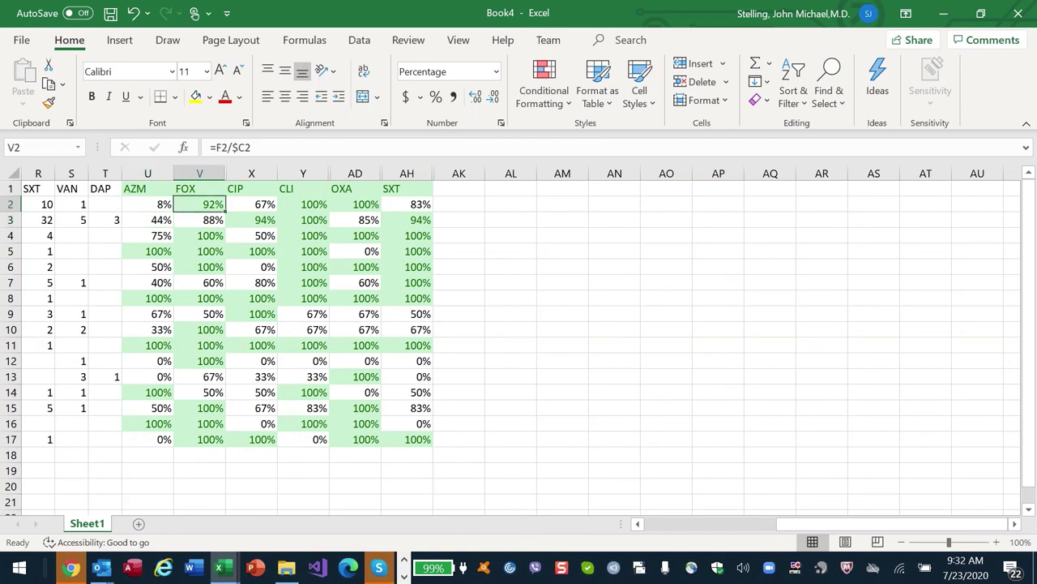
{"action": "key", "text": "Left"}
- Compare the testing percentages in rows 5 and 8 by selecting each row's values from AZM rightward
{"action": "key", "text": "Down"}
{"action": "key", "text": "Down"}
{"action": "key", "text": "Down"}
{"action": "key", "text": "shift+Right"}
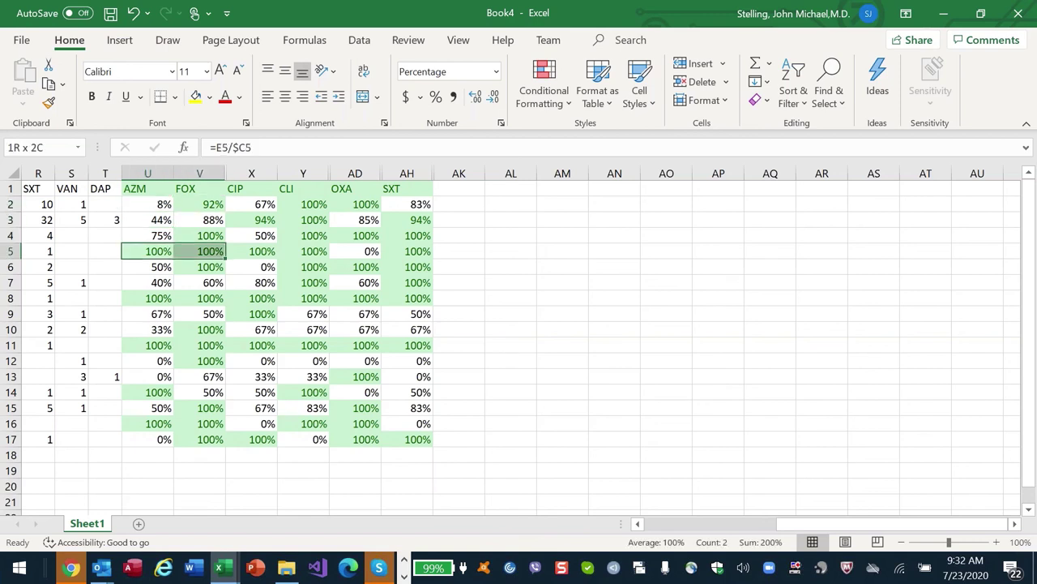
{"action": "key", "text": "shift+Right"}
{"action": "key", "text": "shift+Right"}
{"action": "key", "text": "shift+Right"}
{"action": "key", "text": "shift+Right"}
{"action": "key", "text": "shift+Down"}
{"action": "key", "text": "Down"}
{"action": "key", "text": "Down"}
{"action": "key", "text": "Down"}
{"action": "key", "text": "ctrl+shift+Right"}
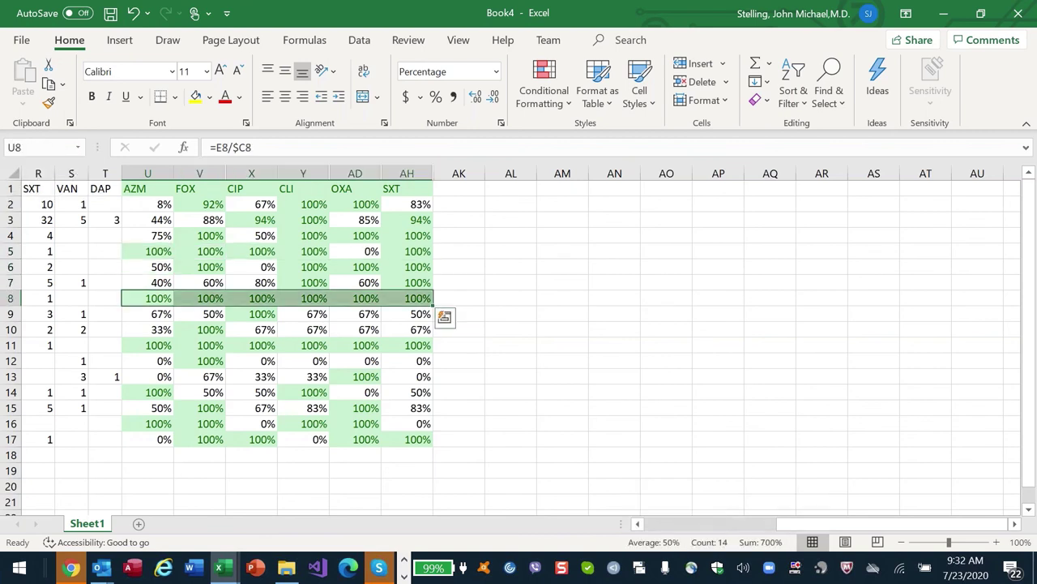
- Recheck the percentages across all visible antibiotics in row 8 and again in row 5
{"action": "key", "text": "Left"}
{"action": "key", "text": "Left"}
{"action": "key", "text": "Left"}
{"action": "key", "text": "Right"}
{"action": "key", "text": "Right"}
{"action": "key", "text": "Right"}
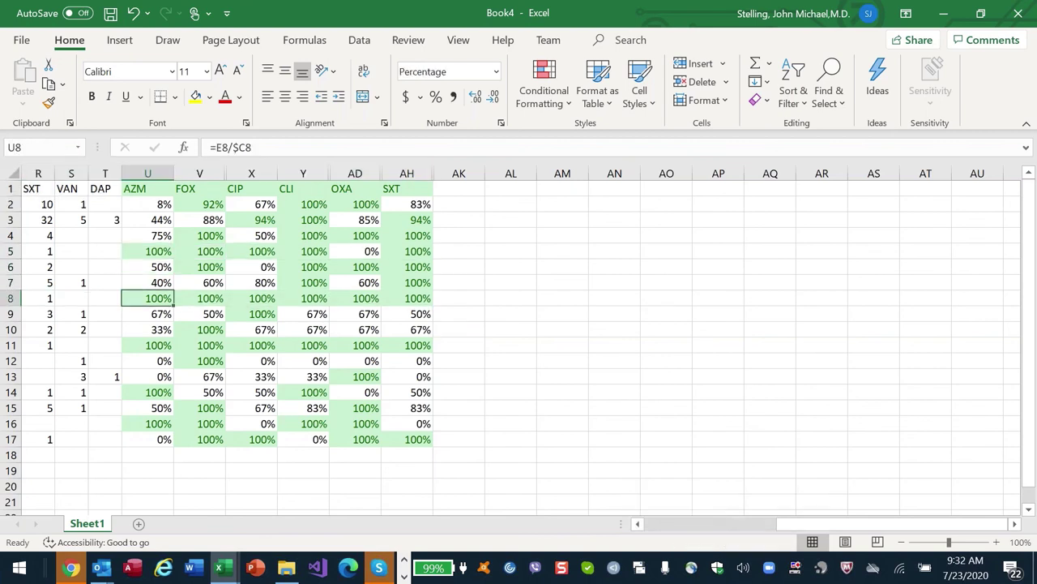
{"action": "key", "text": "ctrl+shift+Right"}
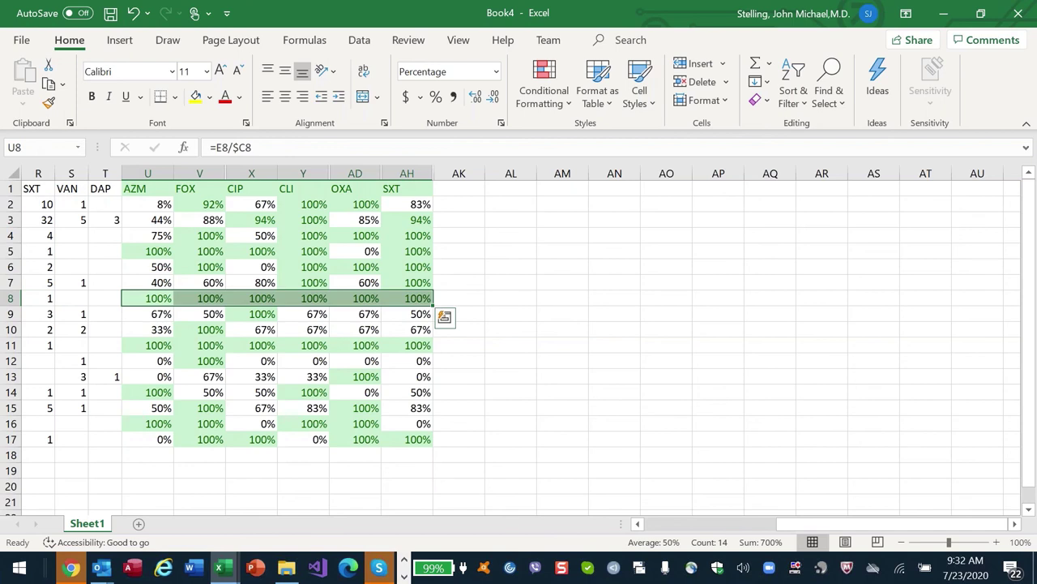
{"action": "key", "text": "Up"}
{"action": "key", "text": "Up"}
{"action": "key", "text": "Up"}
{"action": "key", "text": "ctrl+shift+Right"}
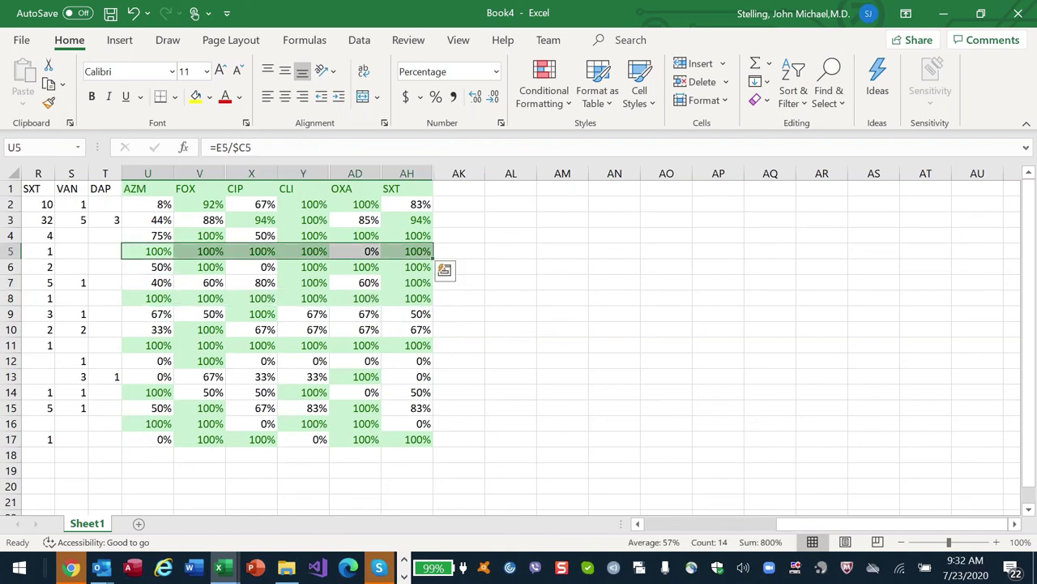
- Examine the OXA percentage in row 5 against the other antibiotics in the same row
{"action": "left_click", "coordinate": [355, 251]}
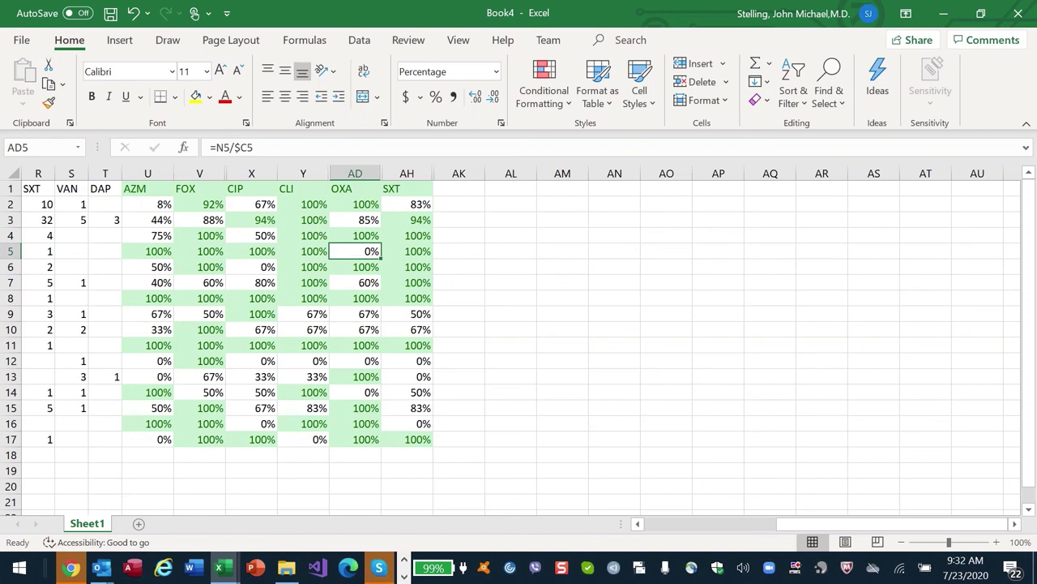
{"action": "key", "text": "Left"}
{"action": "key", "text": "Left"}
{"action": "key", "text": "Left"}
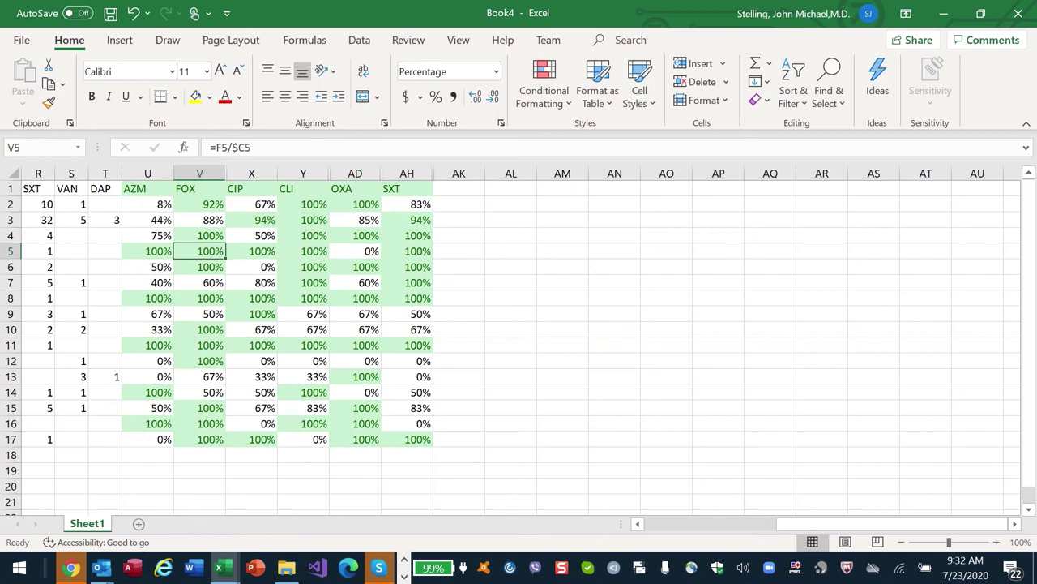
{"action": "key", "text": "Right"}
{"action": "key", "text": "Right"}
{"action": "key", "text": "Right"}
{"action": "key", "text": "Right"}
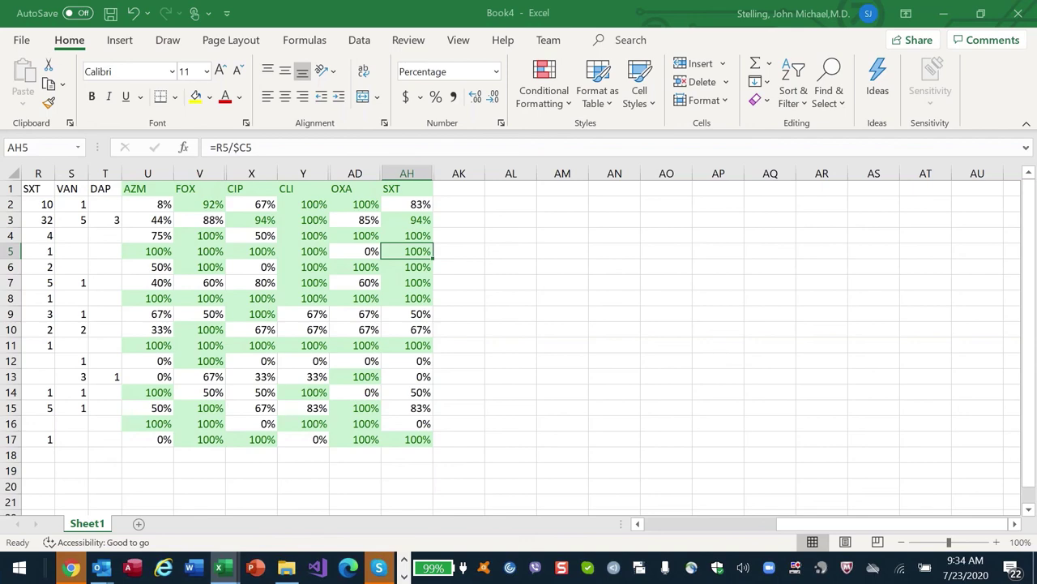
- Switch to WHONET 2020 and choose Isolate alerts as the analysis type
{"action": "key", "text": "alt+Tab"}
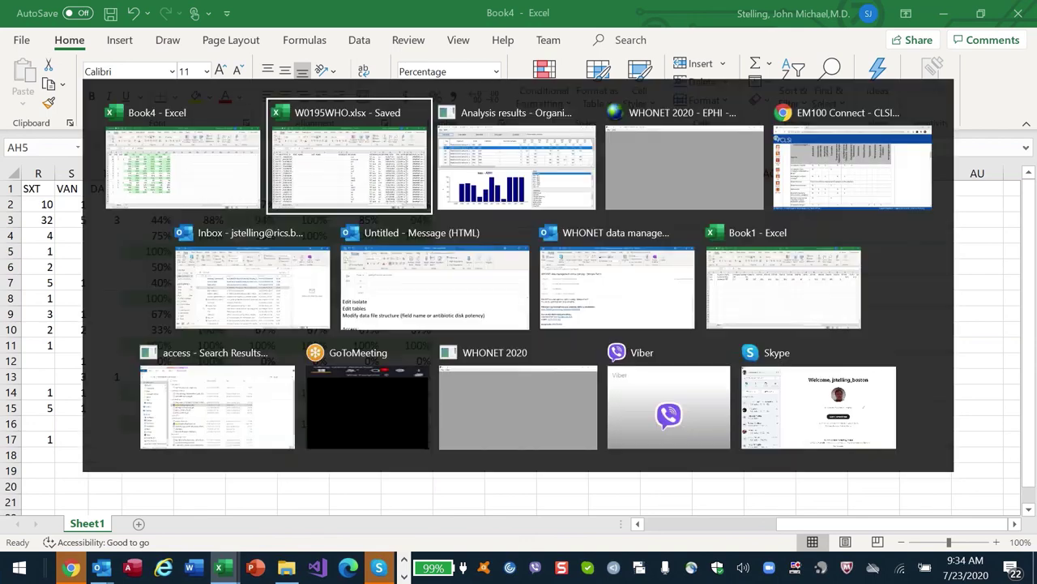
{"action": "key", "text": "alt+Tab"}
{"action": "key", "text": "alt+Tab"}
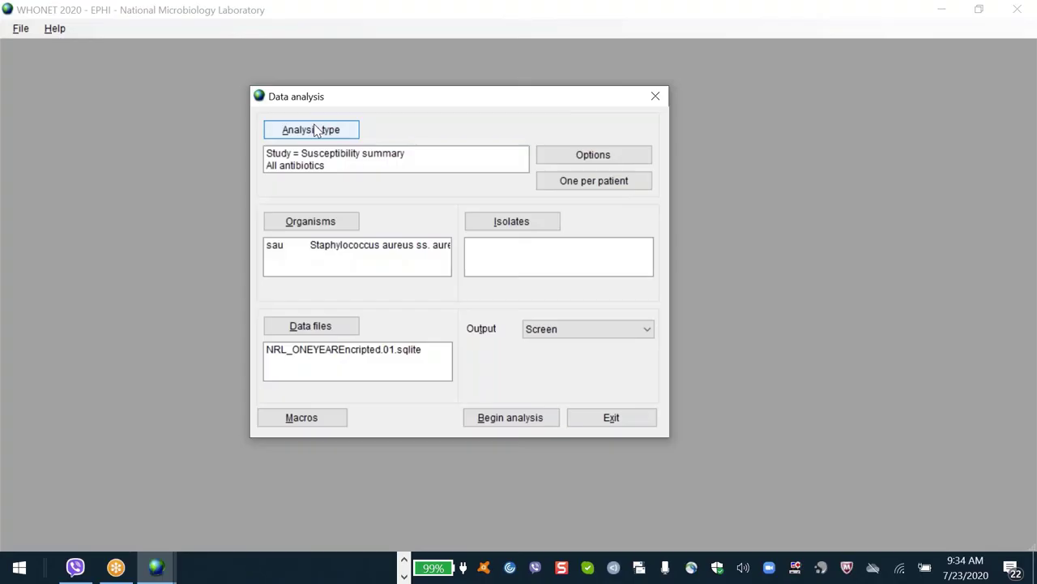
{"action": "left_click", "coordinate": [315, 131]}
{"action": "left_click", "coordinate": [503, 98]}
{"action": "left_click", "coordinate": [66, 164]}
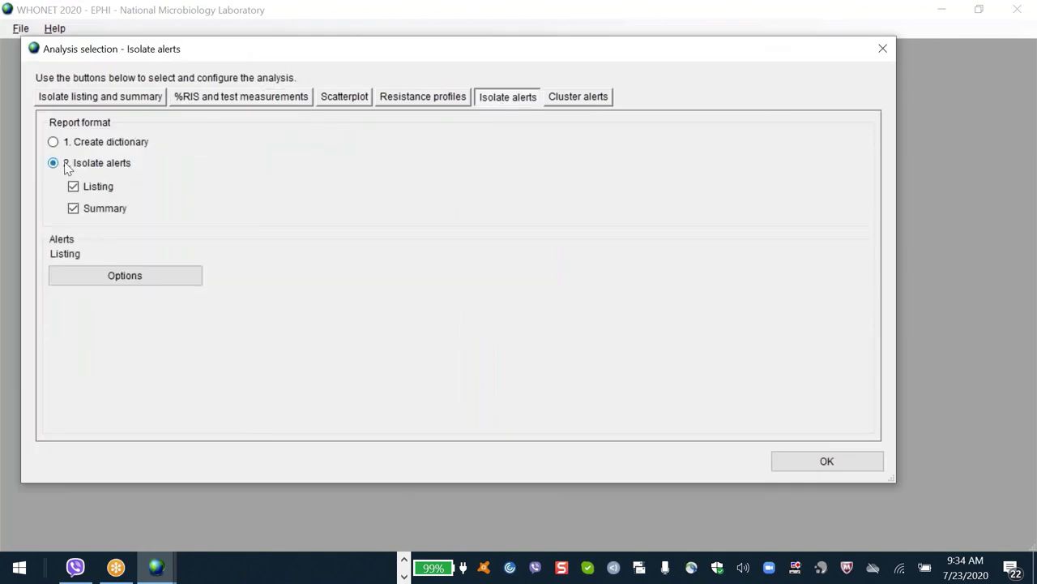
- In the alert options, exclude quality control, save the isolate, reference laboratory, infection control, therapy comment and other alerts
{"action": "left_click", "coordinate": [111, 280]}
{"action": "left_click", "coordinate": [379, 94]}
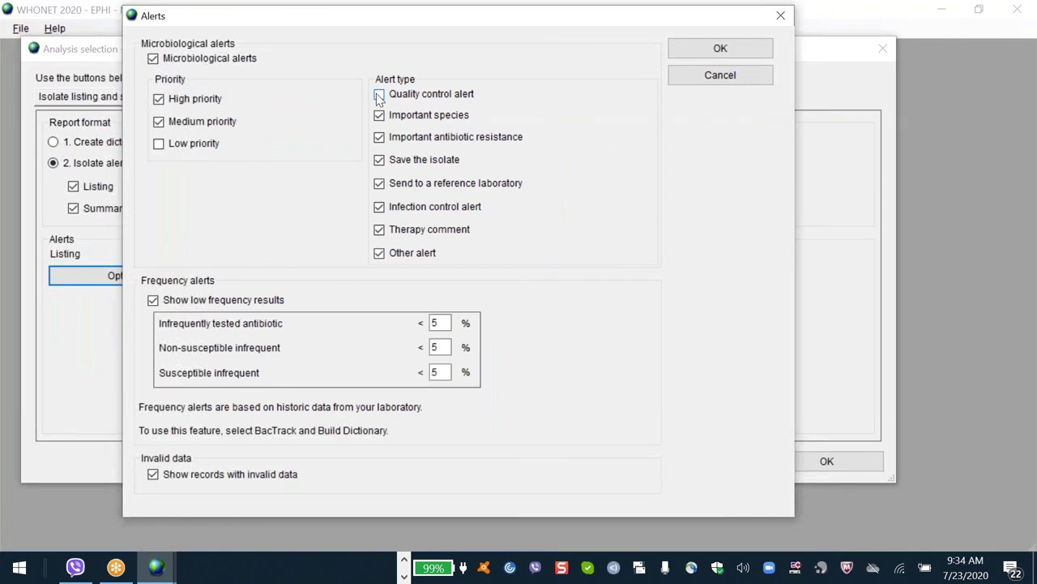
{"action": "left_click", "coordinate": [379, 159]}
{"action": "left_click", "coordinate": [380, 230]}
{"action": "left_click", "coordinate": [380, 206]}
{"action": "left_click", "coordinate": [379, 183]}
{"action": "left_click", "coordinate": [380, 253]}
- Exclude medium-priority alerts and accept the isolate alert settings
{"action": "left_click", "coordinate": [160, 128]}
{"action": "left_click", "coordinate": [161, 126]}
{"action": "left_click", "coordinate": [202, 131]}
{"action": "key", "text": "Return"}
{"action": "key", "text": "Return"}
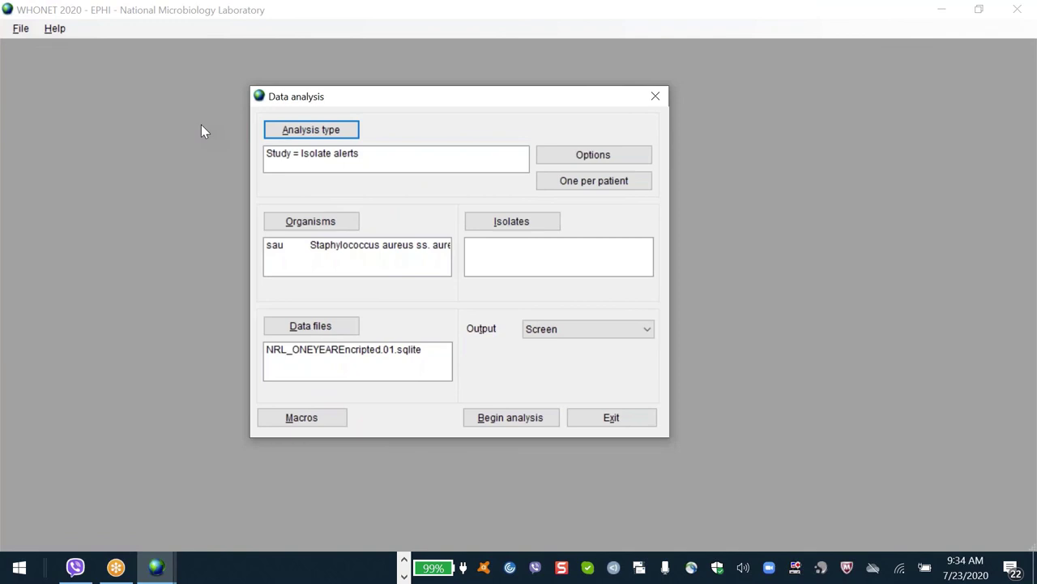
- Run the isolate alerts analysis for Staphylococcus aureus, and run it again for all organisms
{"action": "key", "text": "alt+b"}
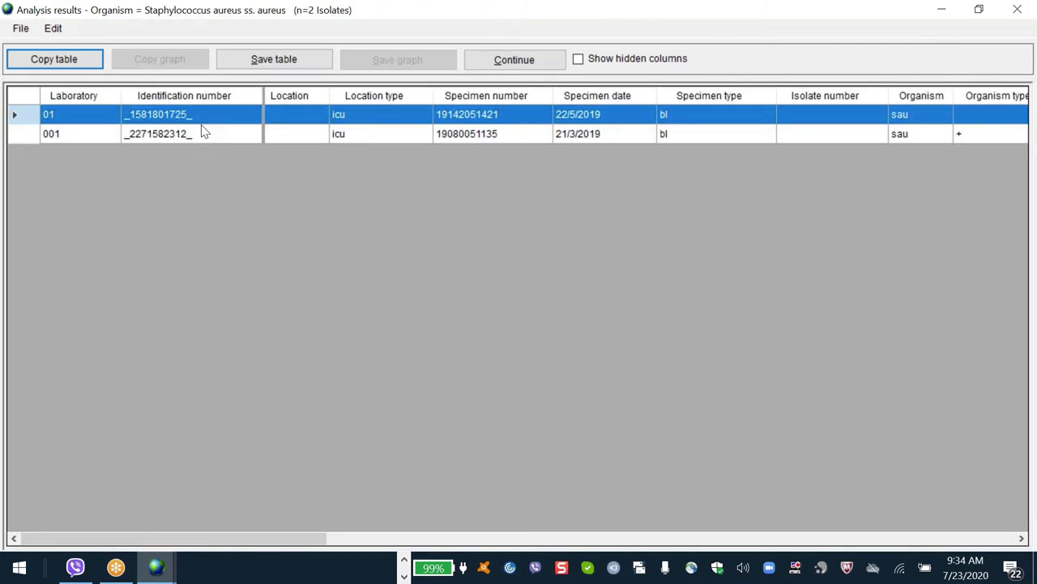
{"action": "key", "text": "alt+c"}
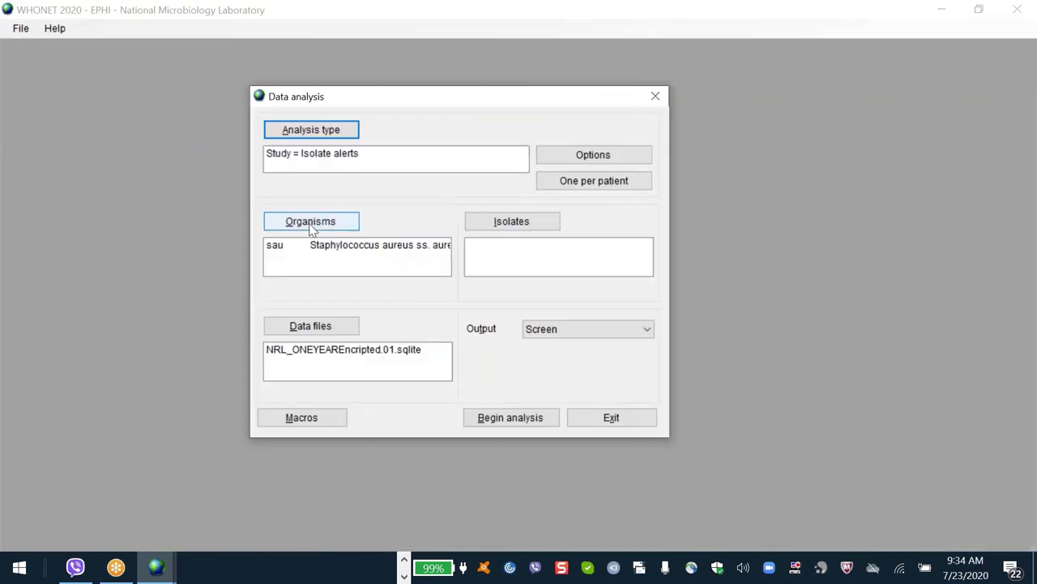
{"action": "left_click", "coordinate": [313, 230]}
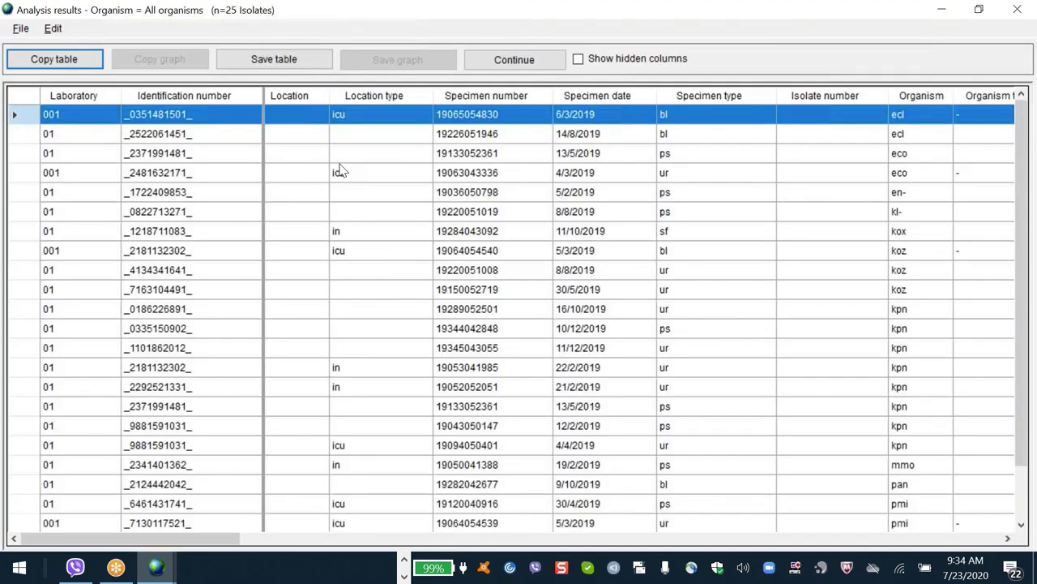
- Examine the flagged antibiotic results and the alert priority, organism and description columns in the isolate listing
{"action": "left_click", "coordinate": [387, 196]}
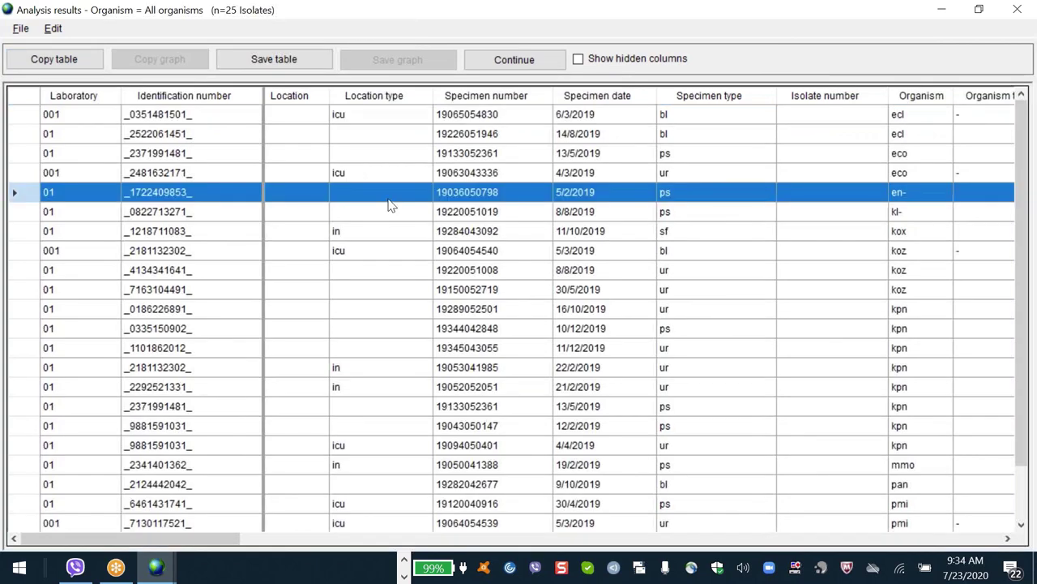
{"action": "scroll", "coordinate": [389, 205], "scroll_direction": "right", "scroll_amount": 5}
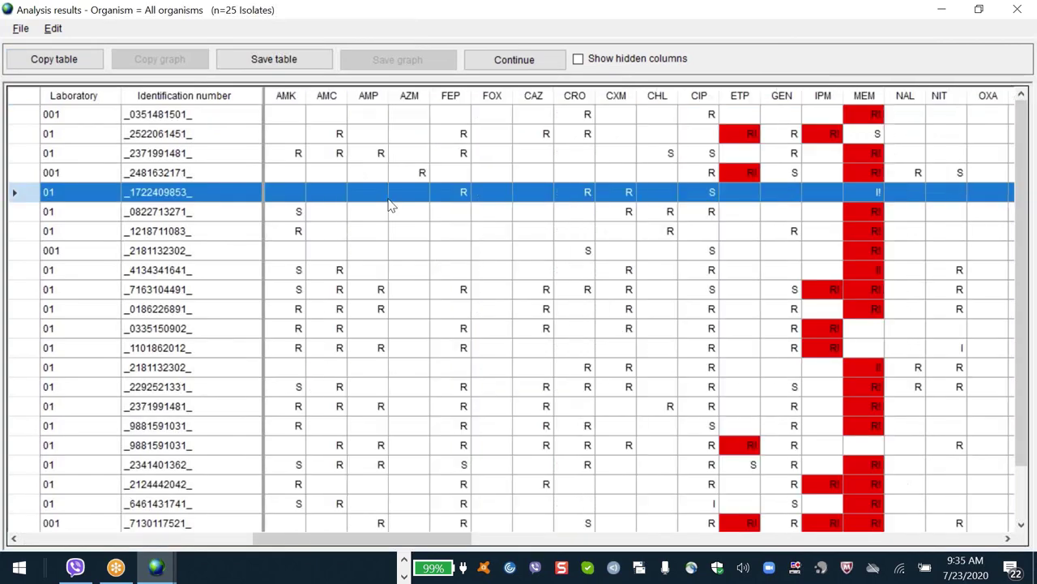
{"action": "scroll", "coordinate": [389, 205], "scroll_direction": "right", "scroll_amount": 5}
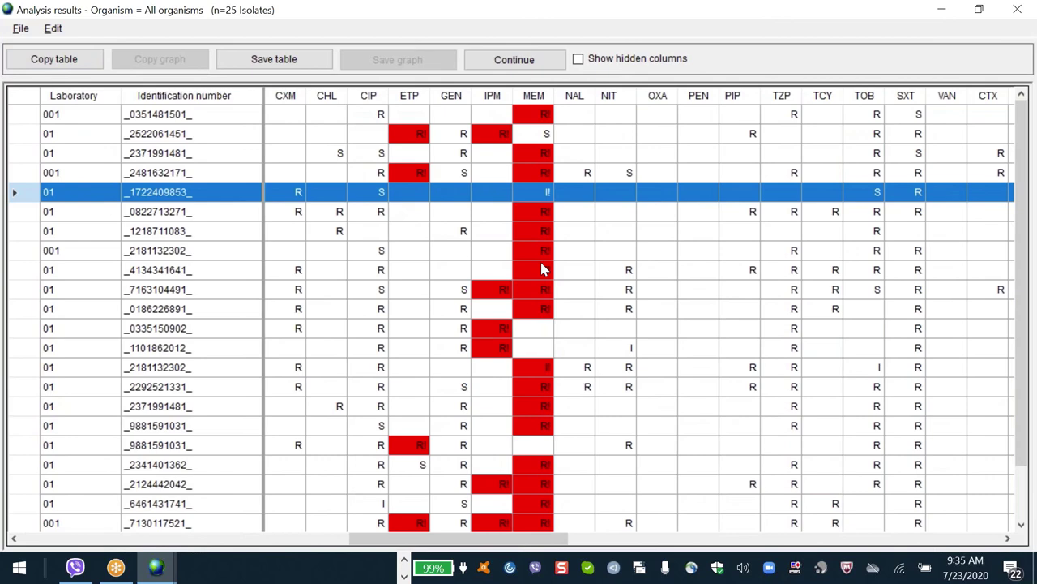
{"action": "scroll", "coordinate": [542, 269], "scroll_direction": "right", "scroll_amount": 2}
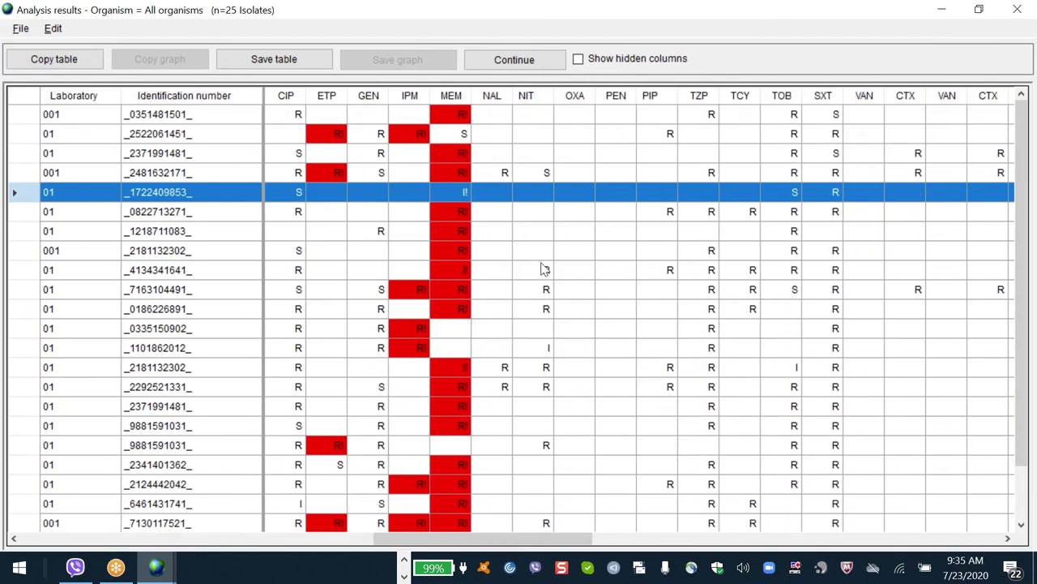
{"action": "scroll", "coordinate": [542, 269], "scroll_direction": "right", "scroll_amount": 3}
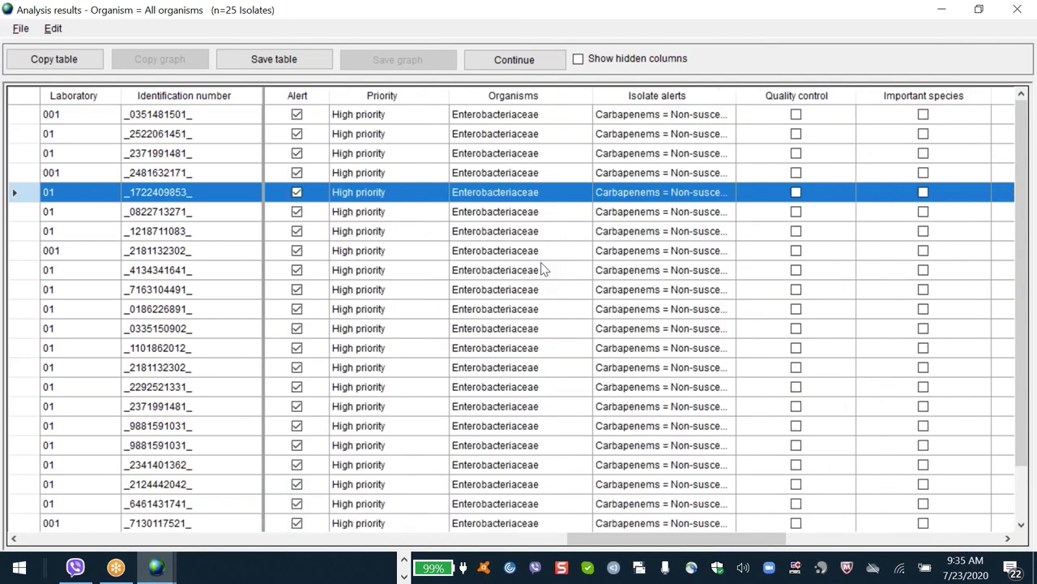
- Select the last three isolates in the listing to inspect the Staphylococcus vancomycin or teicoplanin alerts
{"action": "key", "text": "ctrl+End"}
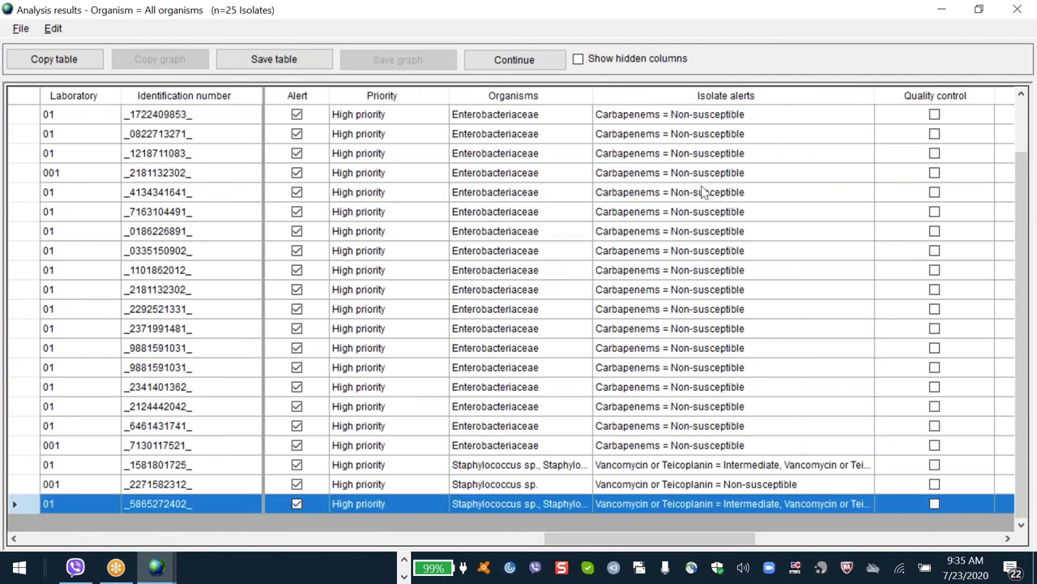
{"action": "key", "text": "shift+Up"}
{"action": "key", "text": "shift+Up"}
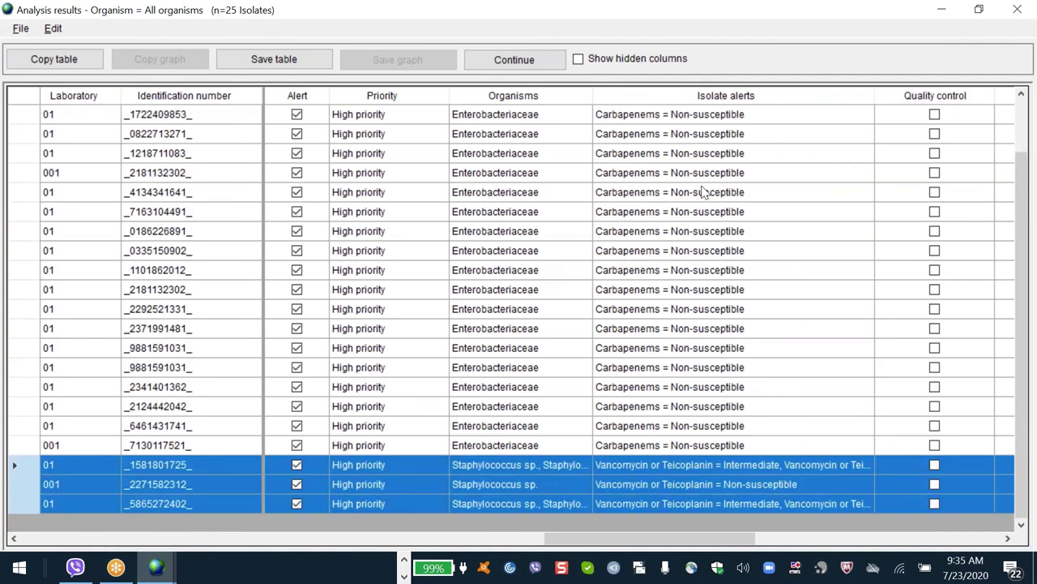